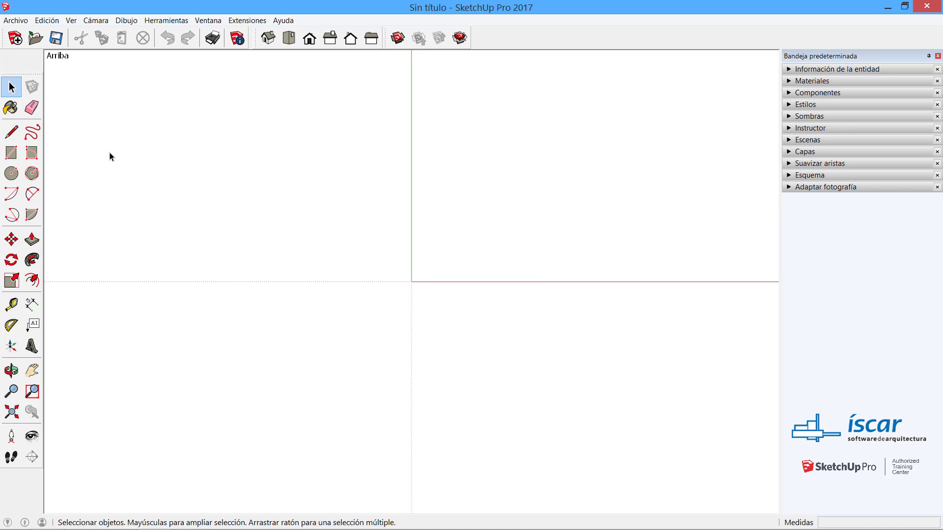
# Step: Review the list of available toolbars and close it without changing which ones are enabled
pyautogui.click(72, 21)
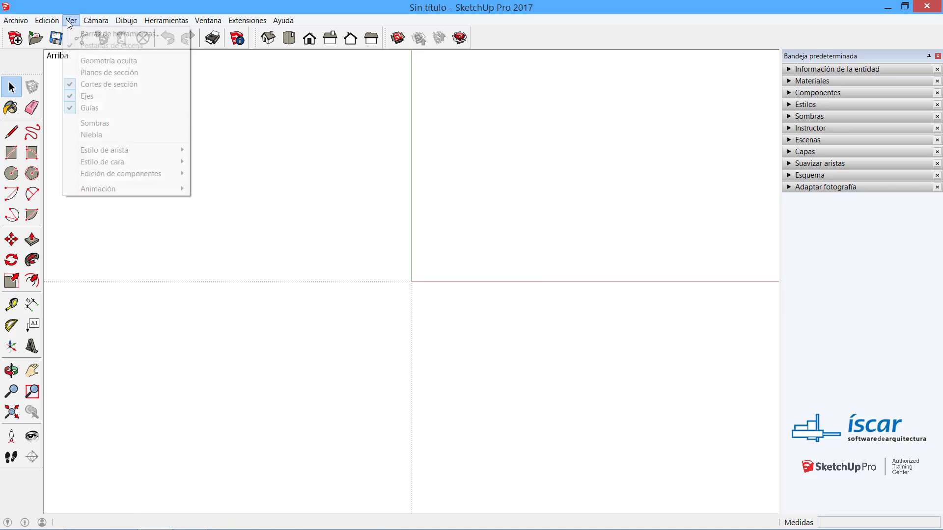
pyautogui.click(93, 34)
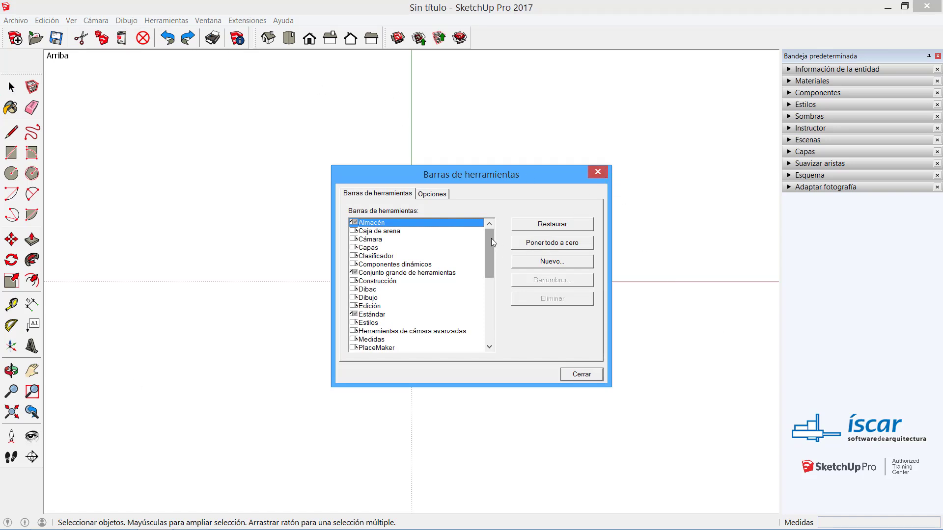
pyautogui.moveTo(491, 238)
pyautogui.mouseDown()
pyautogui.moveTo(496, 297)
pyautogui.moveTo(496, 231)
pyautogui.mouseUp()
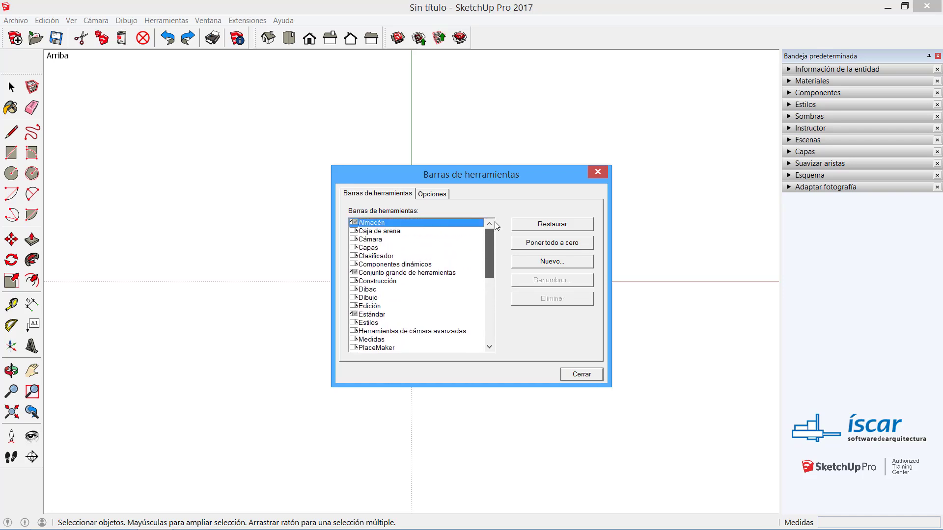
pyautogui.click(602, 174)
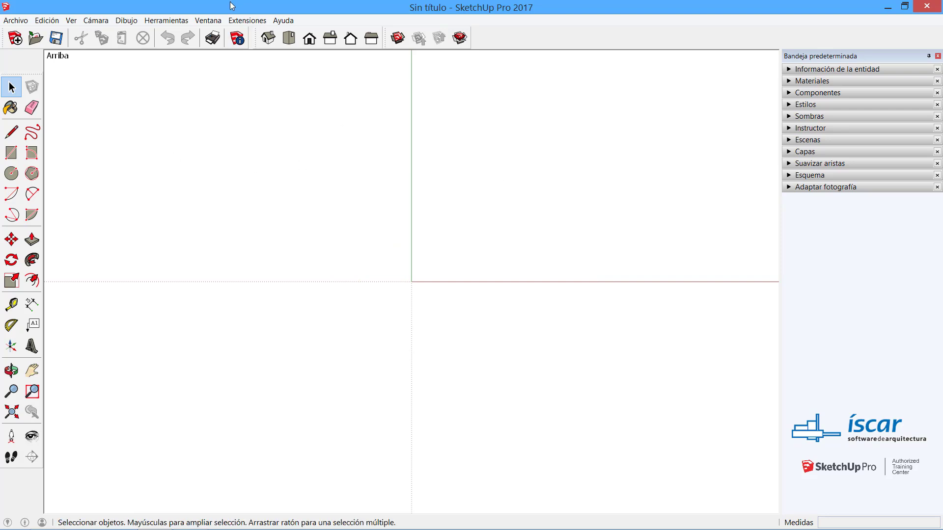
# Step: Confirm "Documentación de construcción - Metros" as the default drawing template in the preferences
pyautogui.click(209, 21)
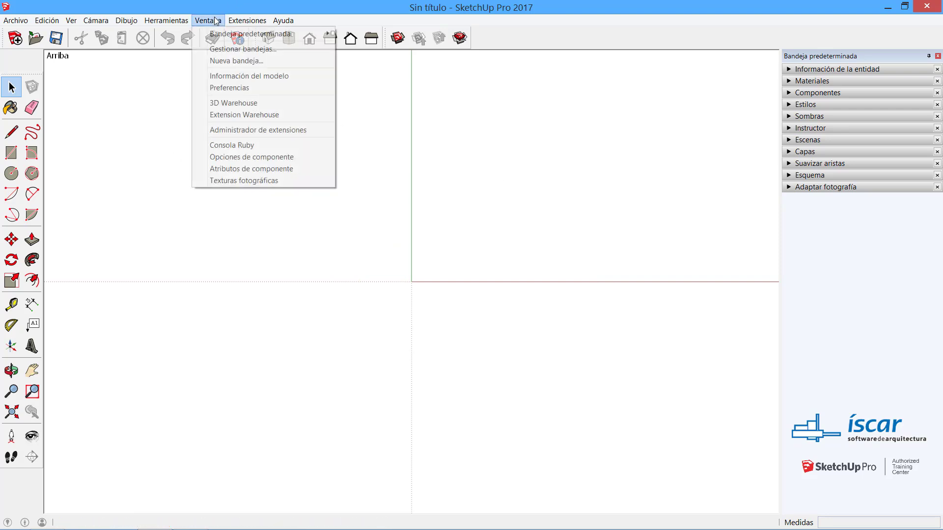
pyautogui.click(245, 91)
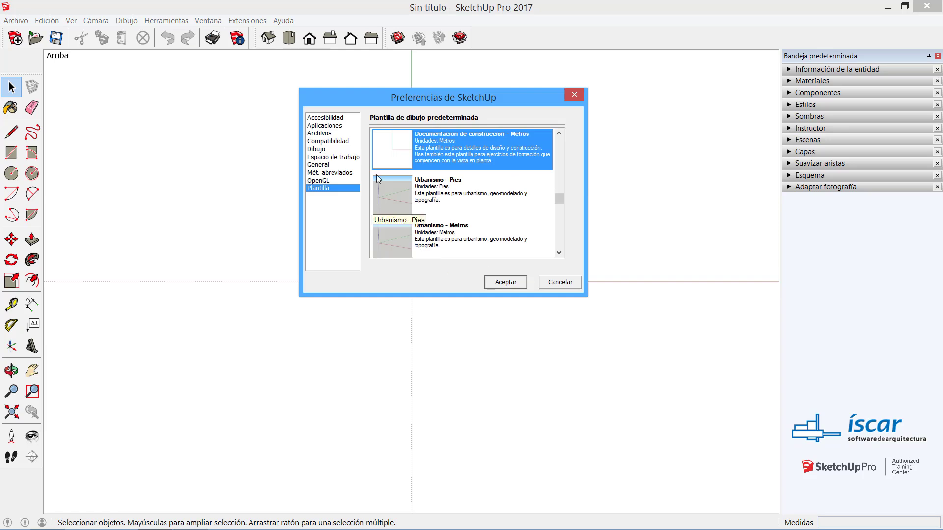
pyautogui.click(506, 283)
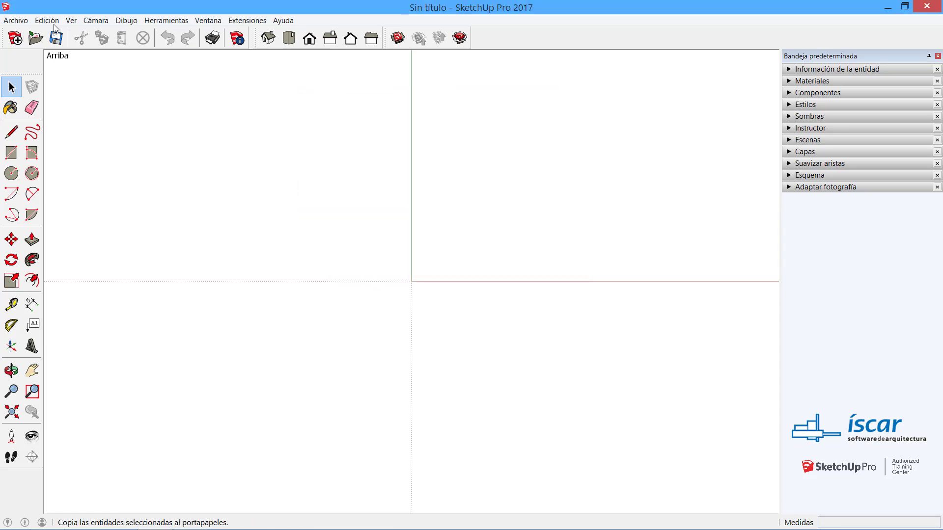
# Step: Draw a 20 × 30 m rectangle on the ground plane, across the negative side of the red axis
pyautogui.click(11, 153)
pyautogui.click(229, 171)
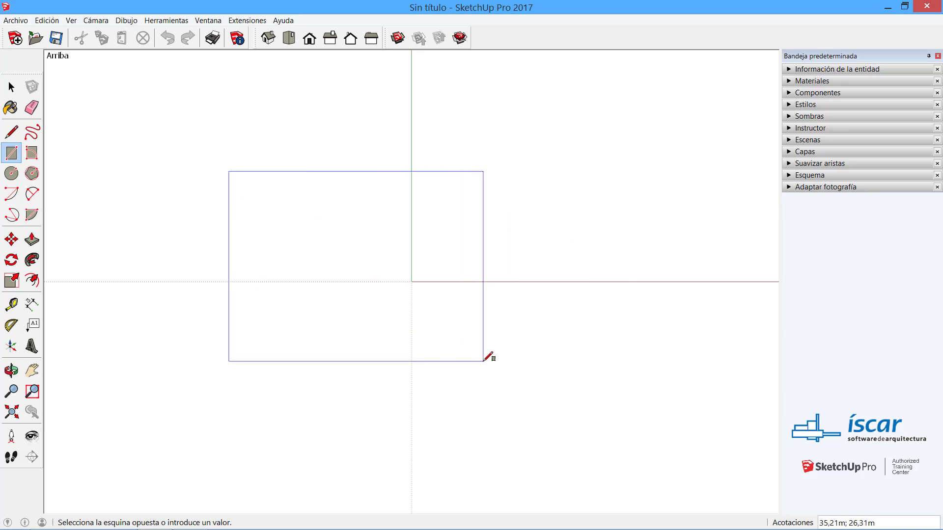
pyautogui.write('20;30')
pyautogui.press('Return')
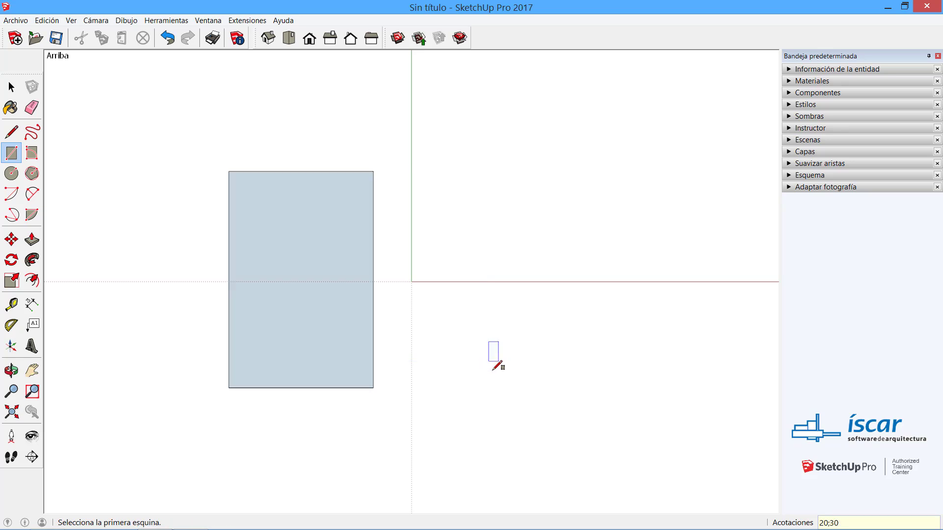
# Step: Draw a closed five-sided outline with the Line tool beside the rectangle, with two perpendicular edges and one diagonal edge
pyautogui.click(18, 137)
pyautogui.click(439, 168)
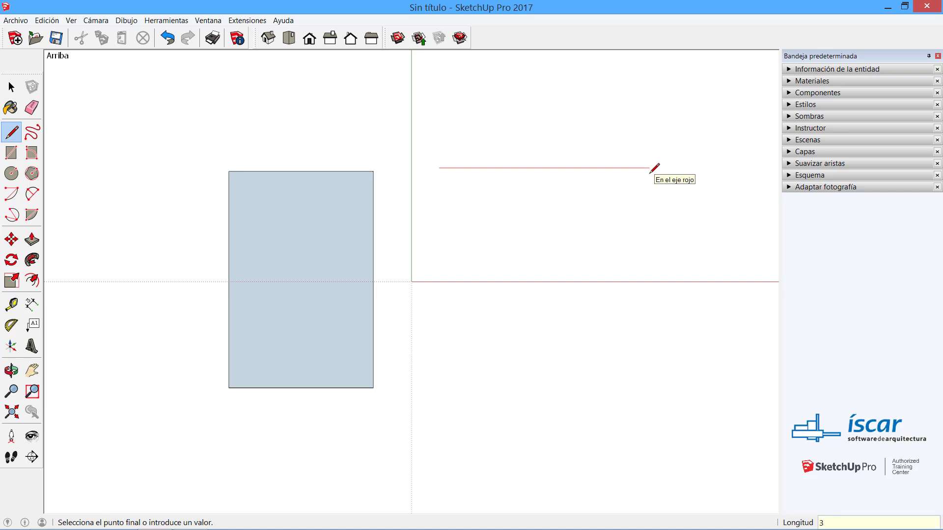
pyautogui.click(655, 168)
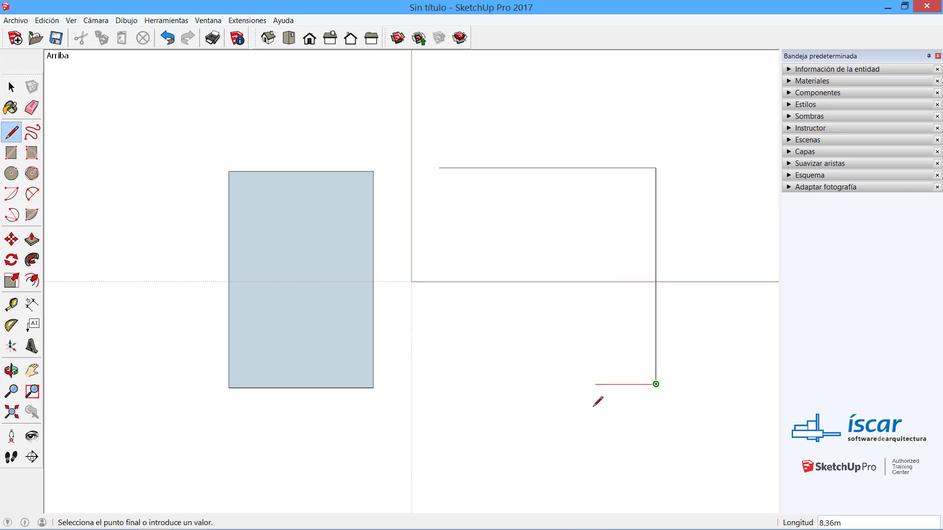
pyautogui.click(543, 294)
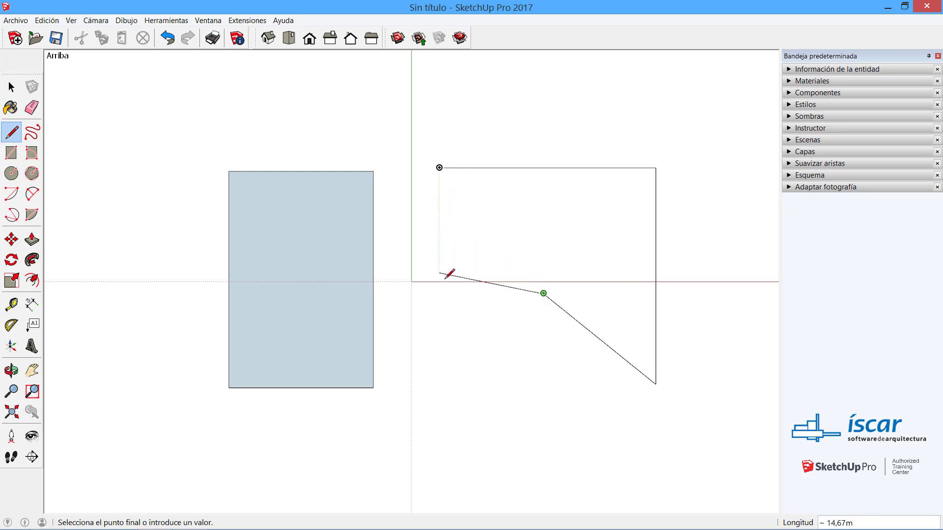
pyautogui.click(439, 293)
pyautogui.click(440, 168)
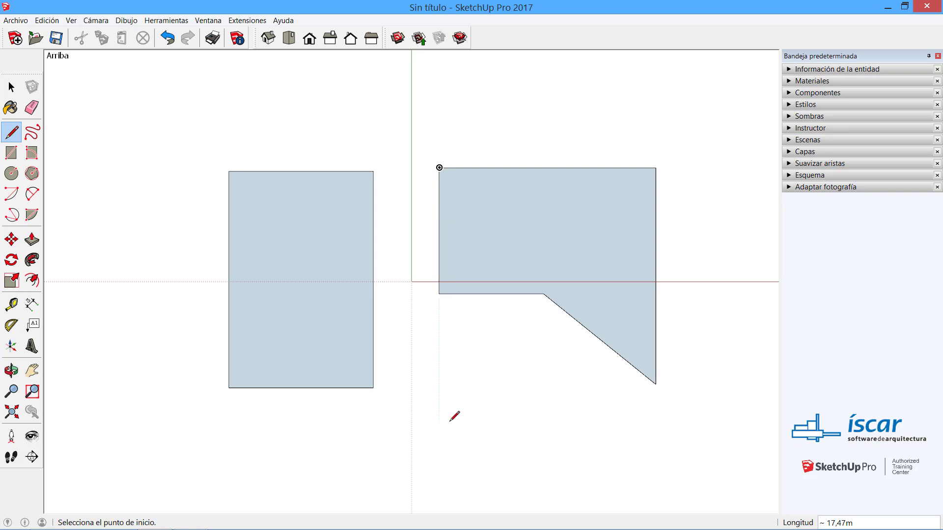
# Step: Undo the edges of the five-sided outline so that only the 20 × 30 m rectangle is left
pyautogui.hotkey('ctrl', 'z')
pyautogui.hotkey('ctrl', 'z')
pyautogui.hotkey('ctrl', 'z')
pyautogui.hotkey('ctrl', 'z')
pyautogui.hotkey('ctrl', 'z')
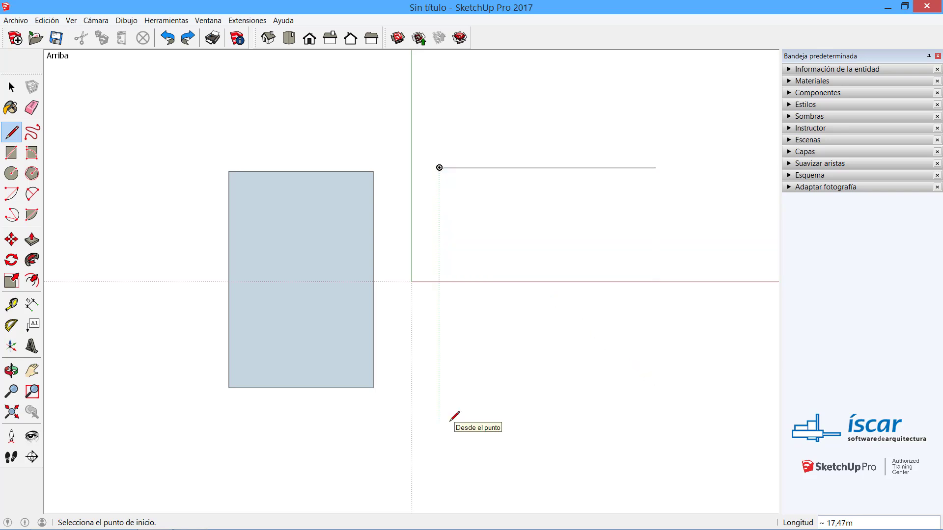
# Step: Draw a second rectangle of about 32.3 × 22.1 m across the positive red axis, beside the first one
pyautogui.click(11, 152)
pyautogui.click(447, 187)
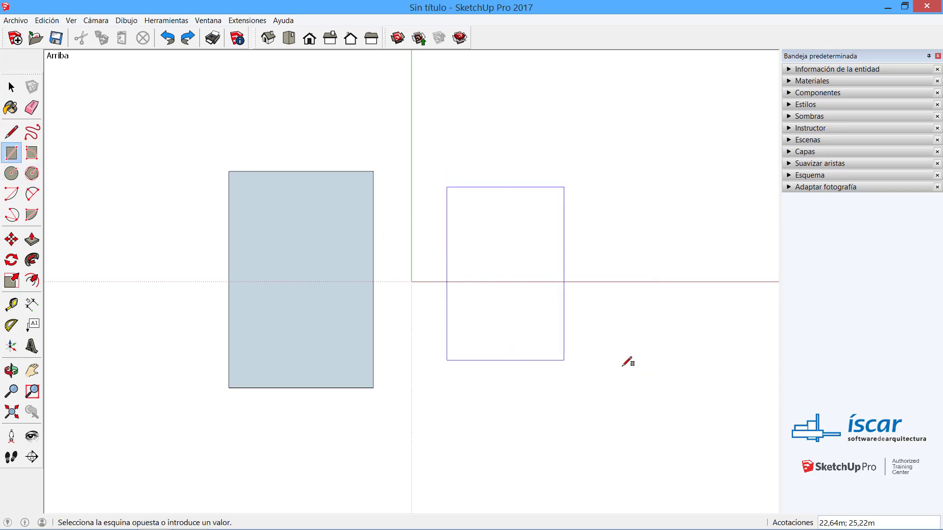
pyautogui.click(681, 346)
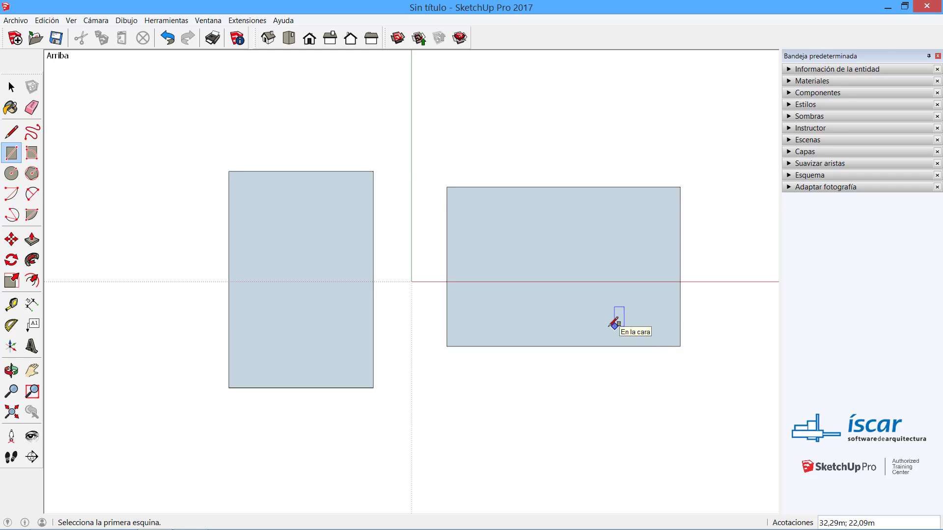
# Step: Examine the two flat rectangles in perspective from several angles and zoom distances
pyautogui.moveTo(381, 419); pyautogui.dragTo(521, 196, button='middle')
pyautogui.moveTo(231, 270); pyautogui.dragTo(405, 211, button='middle')
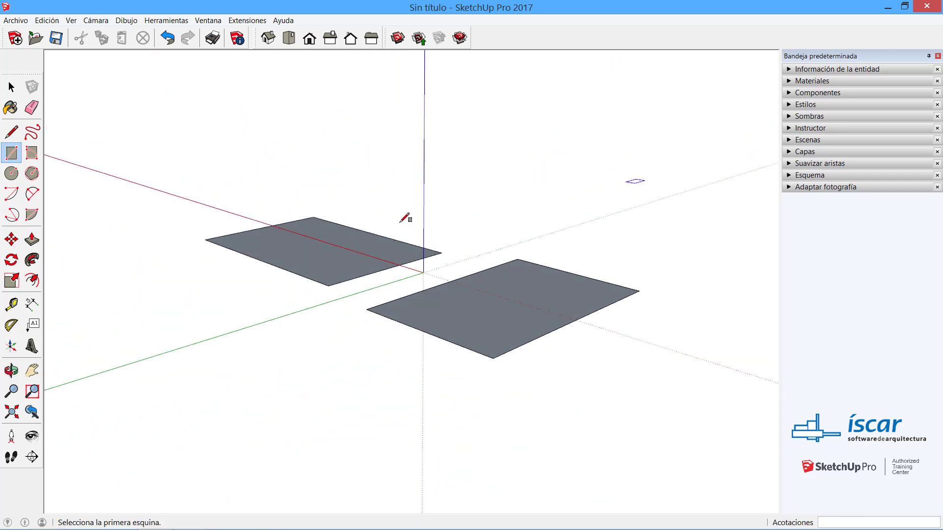
pyautogui.moveTo(297, 228); pyautogui.dragTo(385, 285, button='middle')
pyautogui.press('r')
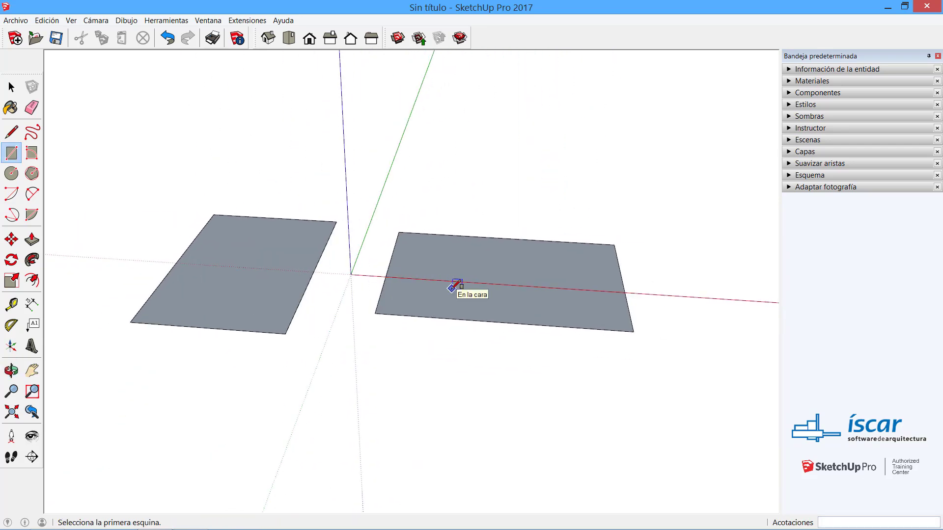
pyautogui.scroll(10, 452, 287)
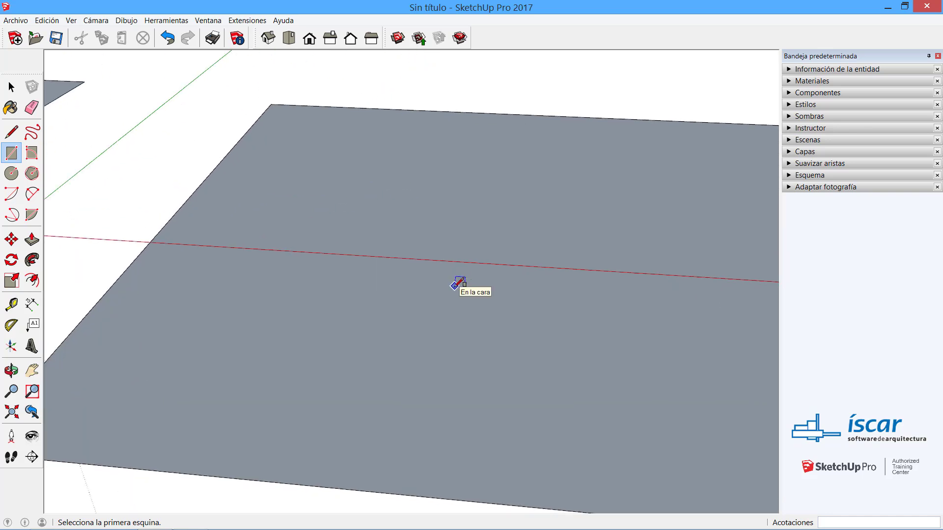
pyautogui.scroll(-10, 453, 283)
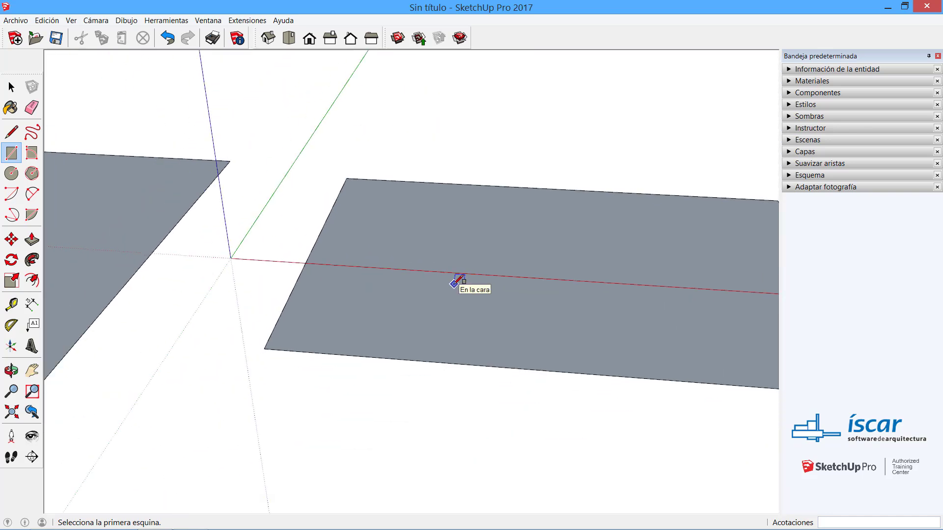
pyautogui.scroll(5, 452, 283)
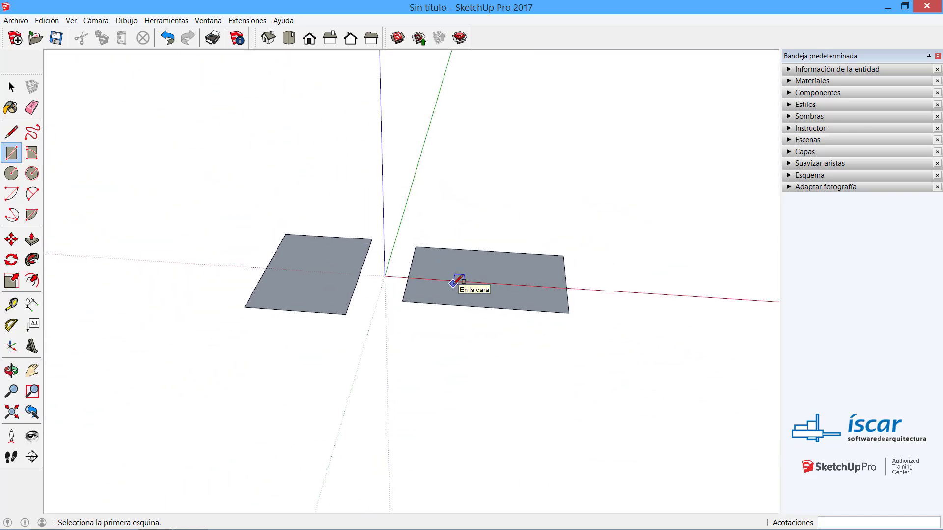
pyautogui.moveTo(579, 302)
pyautogui.mouseDown(button='middle')
pyautogui.moveTo(152, 264)
pyautogui.moveTo(579, 337)
pyautogui.moveTo(305, 280)
pyautogui.moveTo(307, 271)
pyautogui.moveTo(388, 310)
pyautogui.moveTo(434, 147)
pyautogui.mouseUp(button='middle')
pyautogui.press('r')
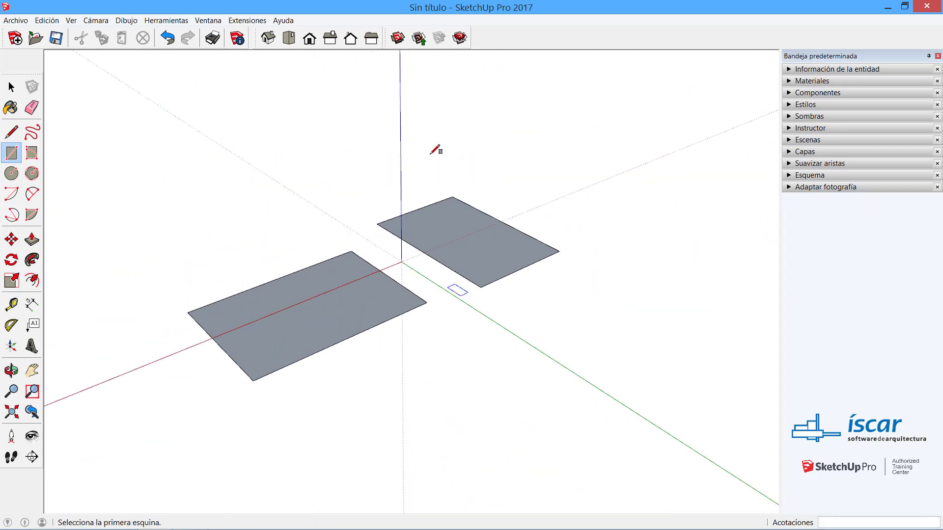
pyautogui.press('space')
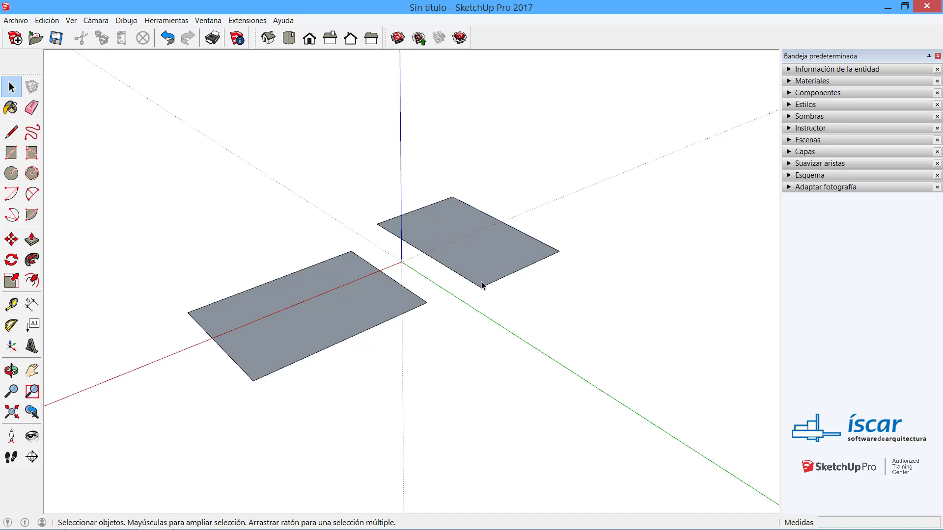
pyautogui.moveTo(602, 340); pyautogui.dragTo(522, 322, button='middle')
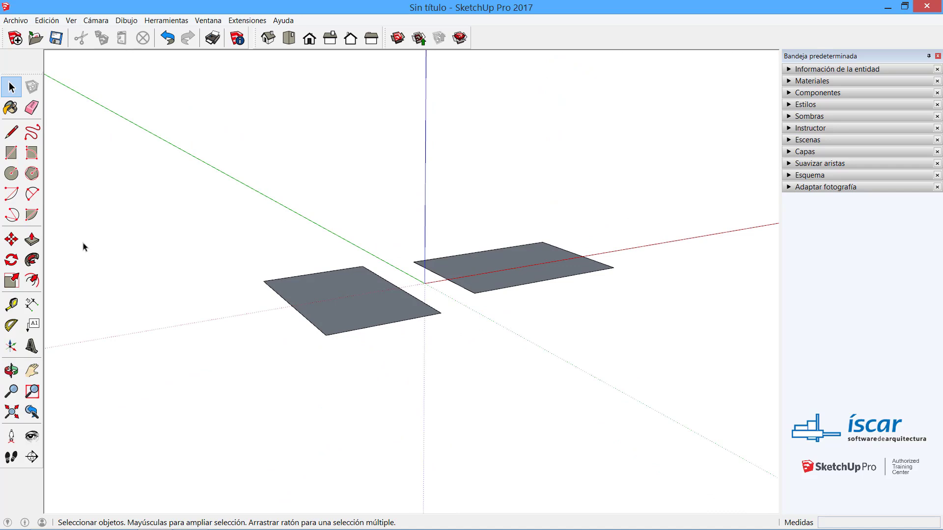
# Step: Try extruding the 20 × 30 m rectangle 20 m upward with Push/Pull, and undo the extrusion
pyautogui.click(37, 244)
pyautogui.click(360, 310)
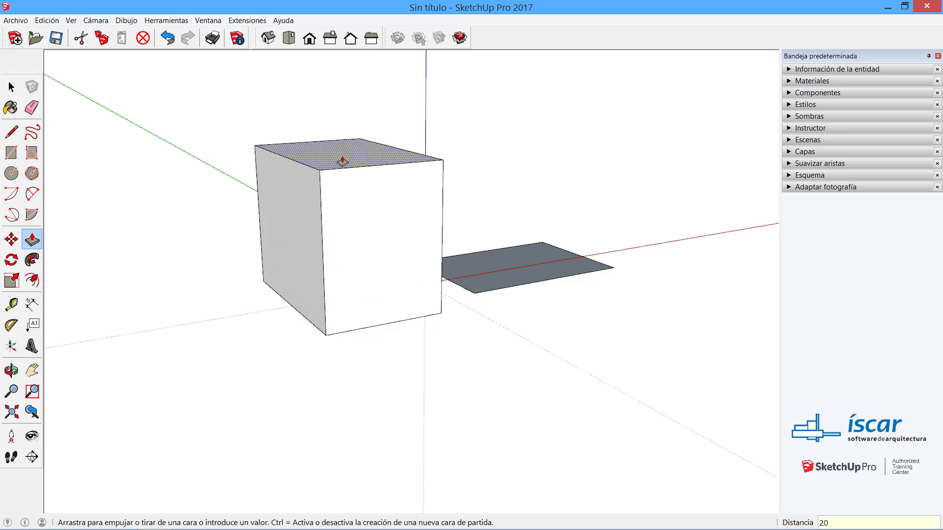
pyautogui.press('Return')
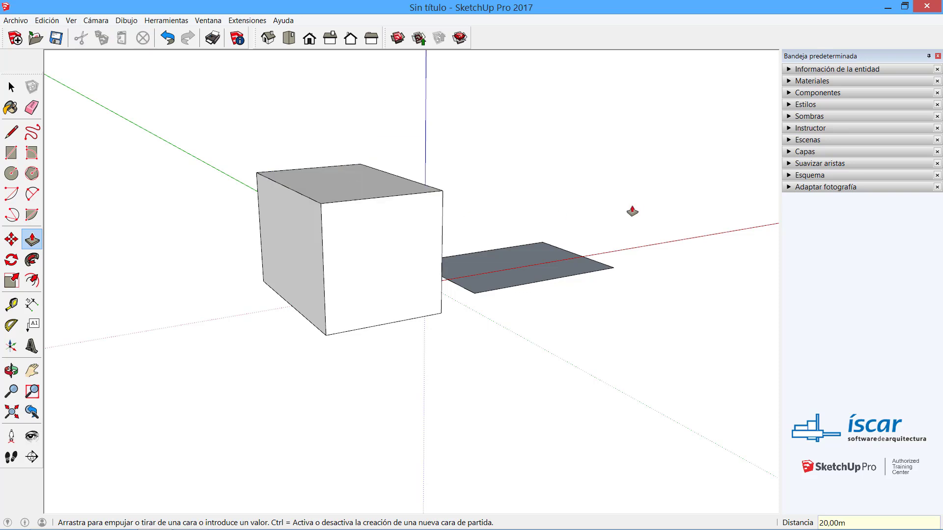
pyautogui.moveTo(633, 210); pyautogui.dragTo(385, 257, button='middle')
pyautogui.hotkey('ctrl', 'z')
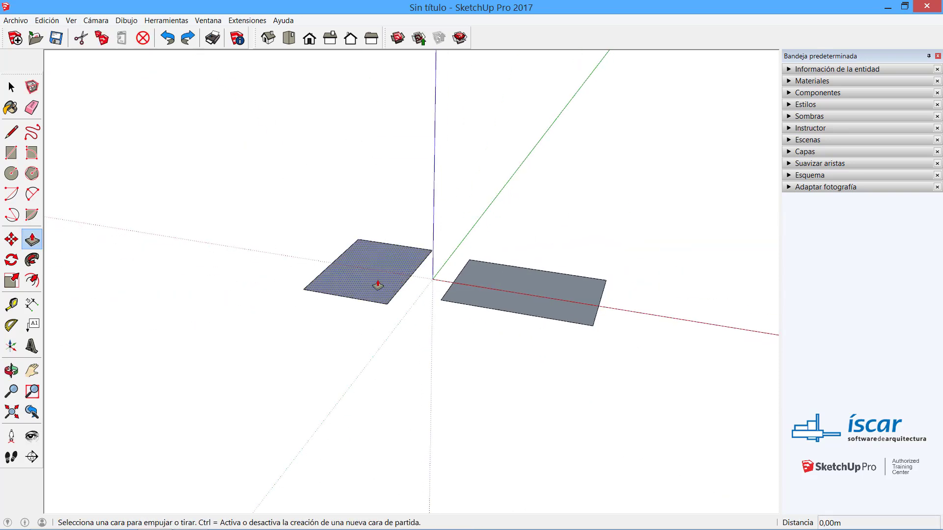
# Step: Try extruding the first rectangle about 31.6 m and matching the second to its height, and undo both extrusions
pyautogui.click(377, 286)
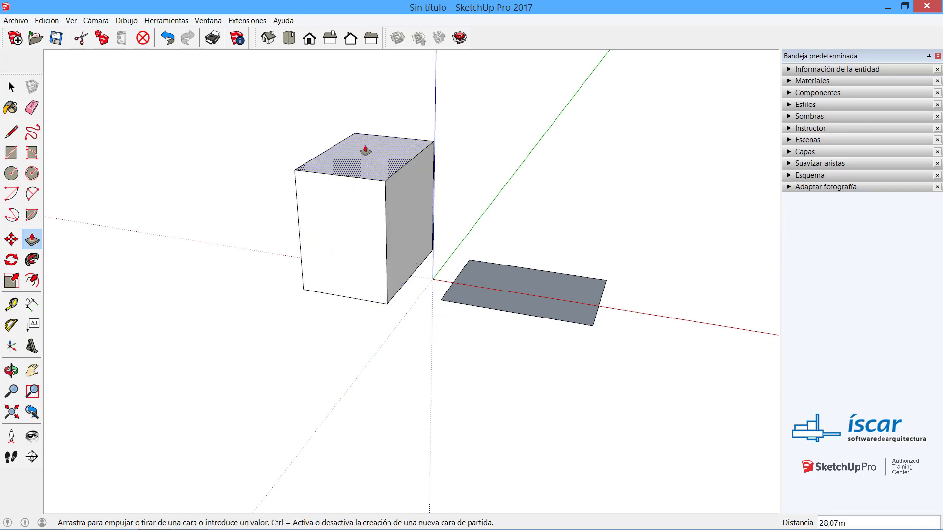
pyautogui.click(364, 150)
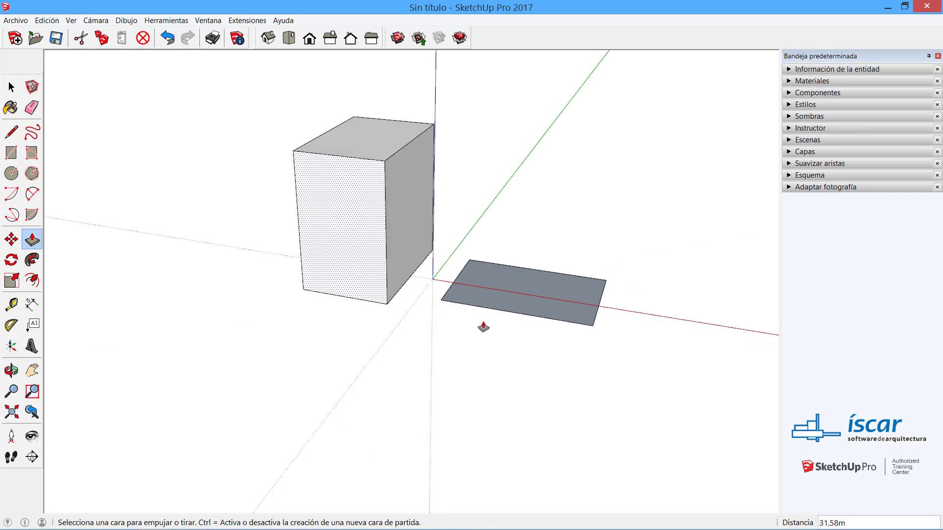
pyautogui.click(514, 303)
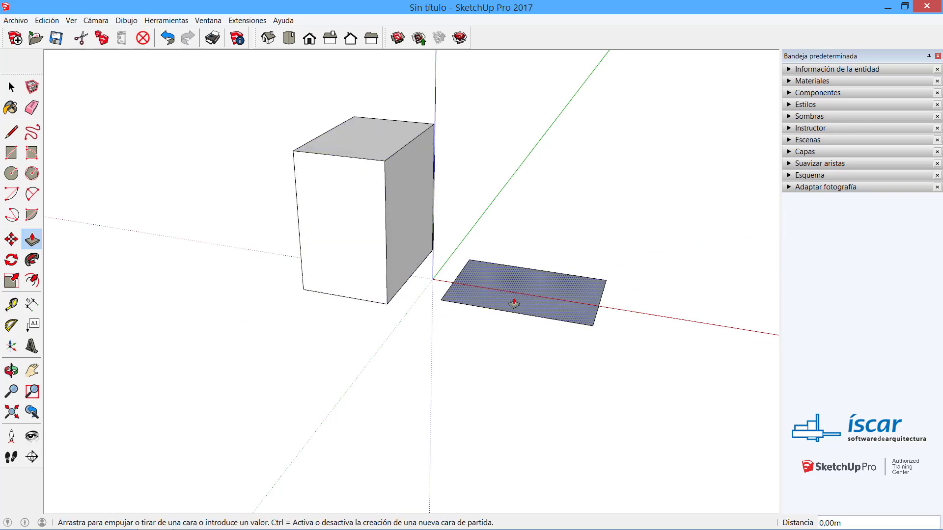
pyautogui.click(383, 164)
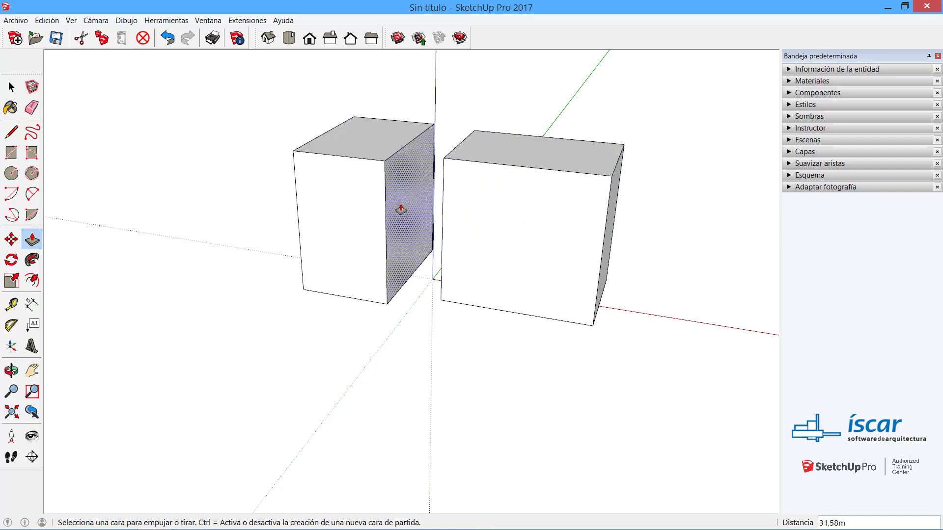
pyautogui.hotkey('ctrl', 'z')
pyautogui.hotkey('ctrl', 'z')
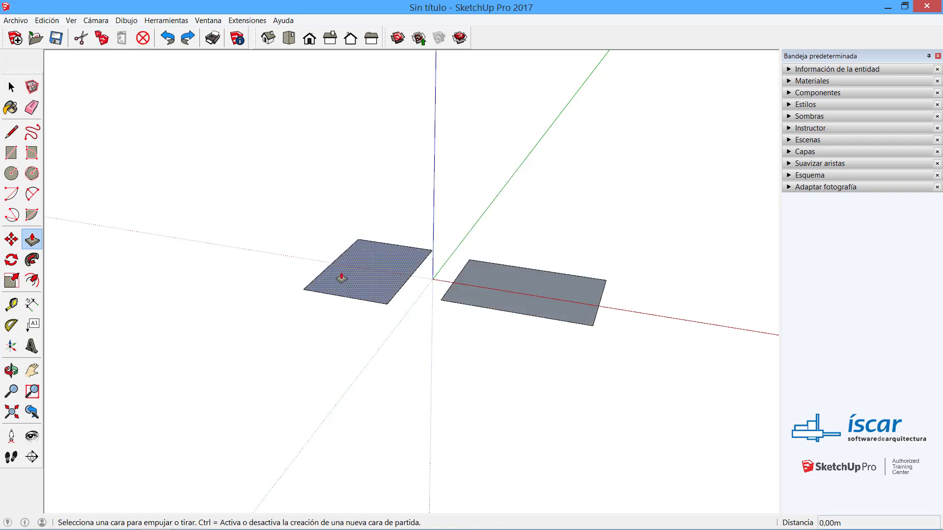
# Step: Extrude the 20 × 30 m rectangle about 34.1 m upward and repeat the same extrusion on the second rectangle
pyautogui.click(352, 276)
pyautogui.click(337, 133)
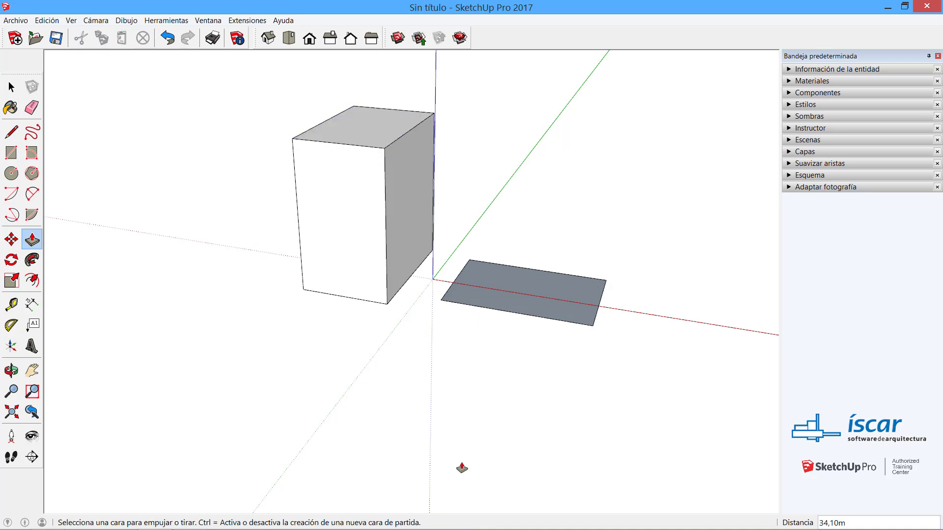
pyautogui.doubleClick(508, 301)
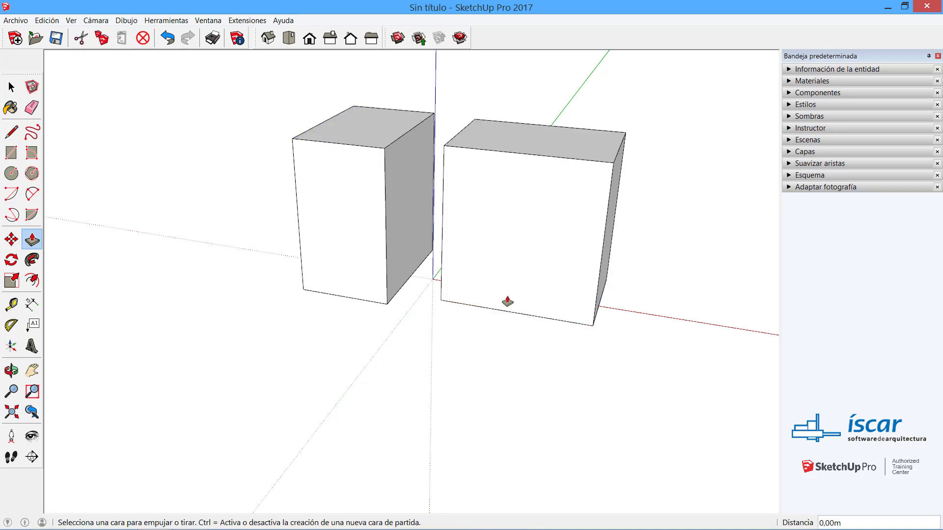
pyautogui.moveTo(505, 377); pyautogui.dragTo(431, 401, button='middle')
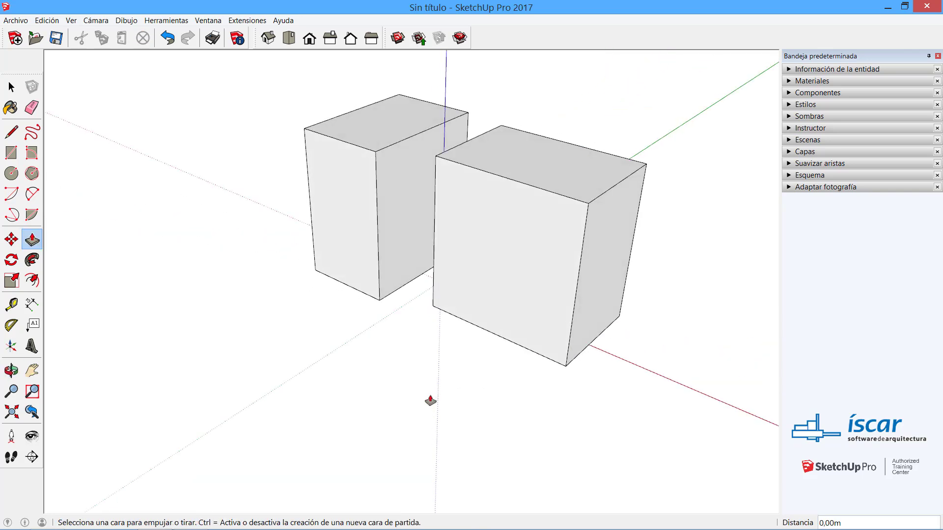
# Step: Undo both block extrusions and remove the rectangle lying on the solid red axis
pyautogui.hotkey('ctrl', 'z')
pyautogui.hotkey('ctrl', 'z')
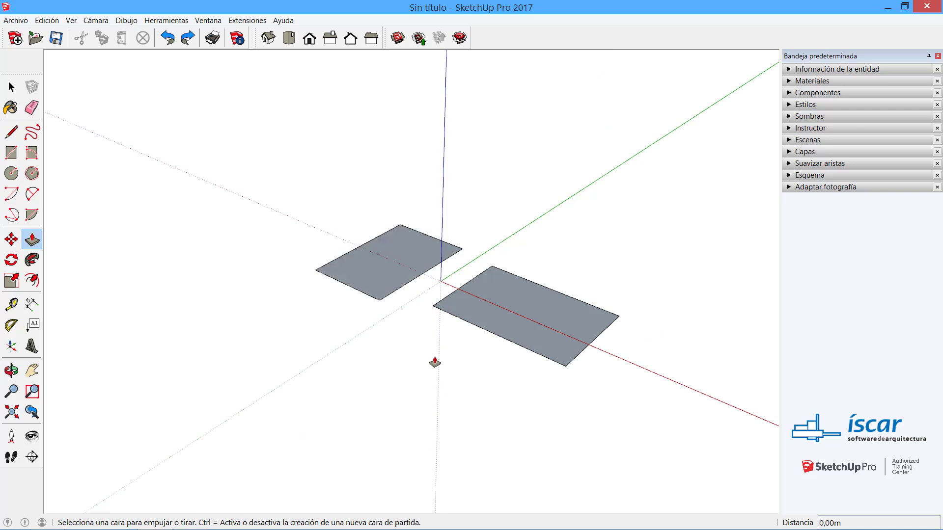
pyautogui.press('space')
pyautogui.hotkey('ctrl', 'z')
# Step: Extrude the remaining rectangle about 28.4 m upward with Push/Pull
pyautogui.press('p')
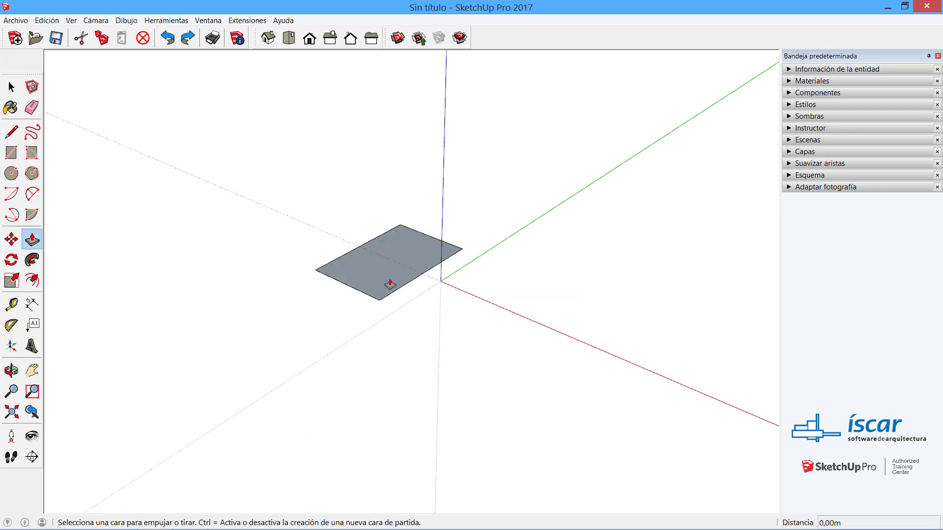
pyautogui.moveTo(403, 281); pyautogui.dragTo(354, 205)
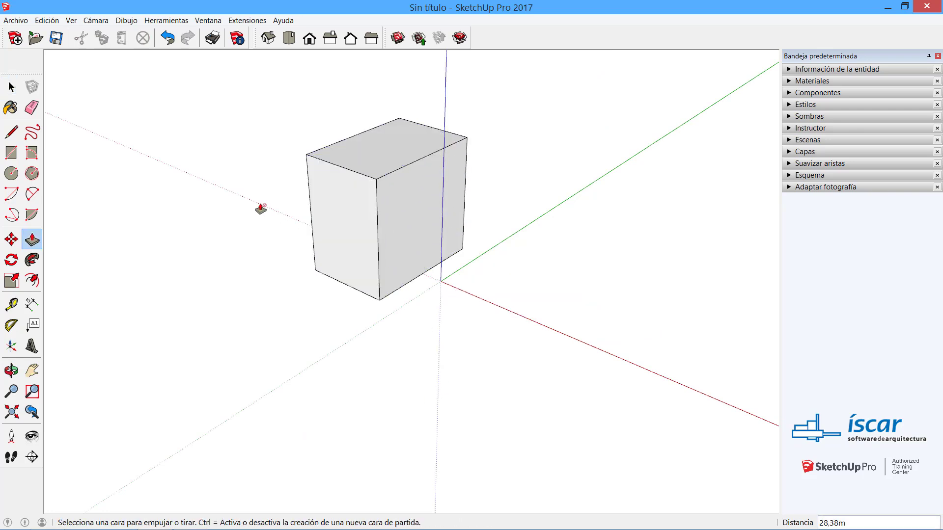
pyautogui.press('space')
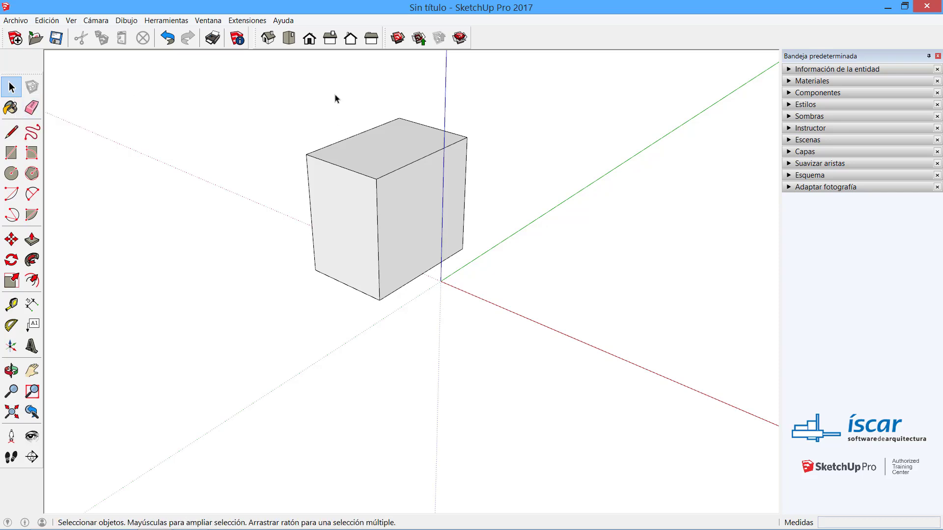
# Step: Select the whole block and try switching the Move tool between moving and copying it from its lower front corner
pyautogui.moveTo(248, 86); pyautogui.dragTo(545, 393)
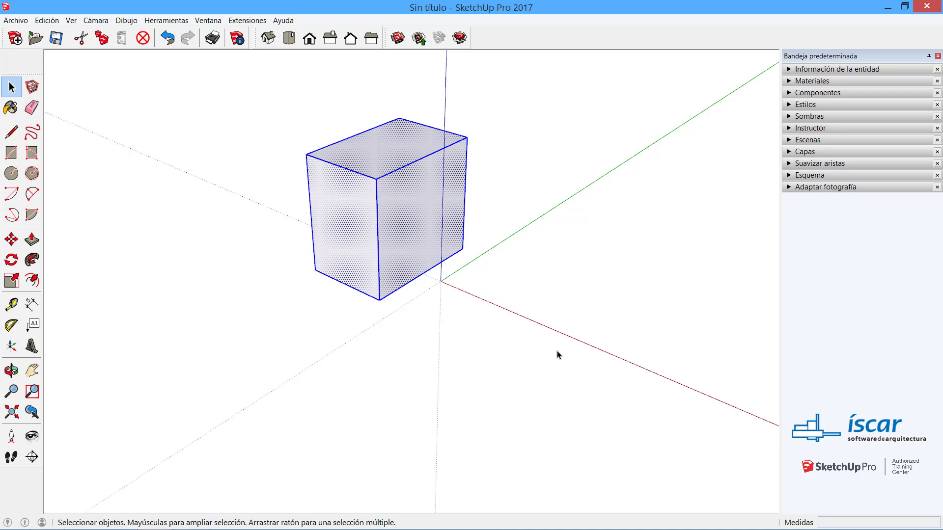
pyautogui.click(533, 333)
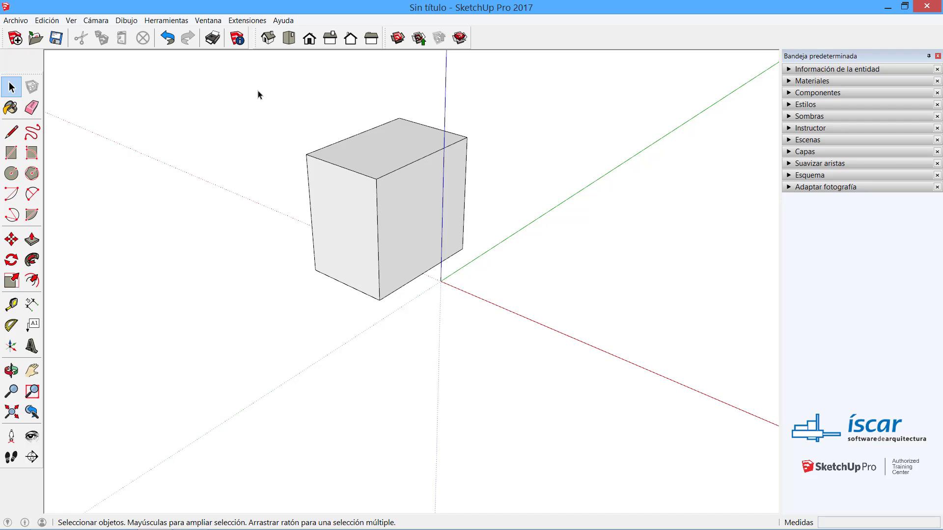
pyautogui.moveTo(259, 94); pyautogui.dragTo(585, 413)
pyautogui.click(11, 239)
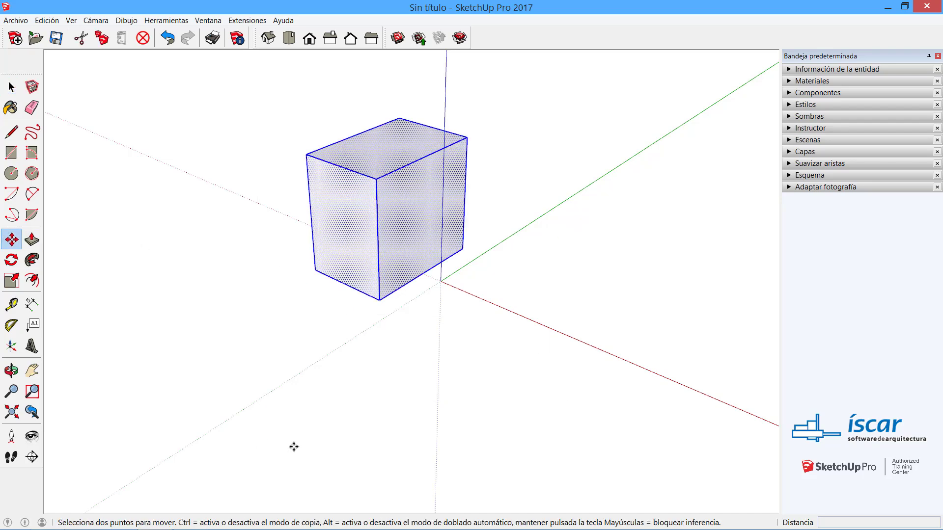
pyautogui.click(381, 298)
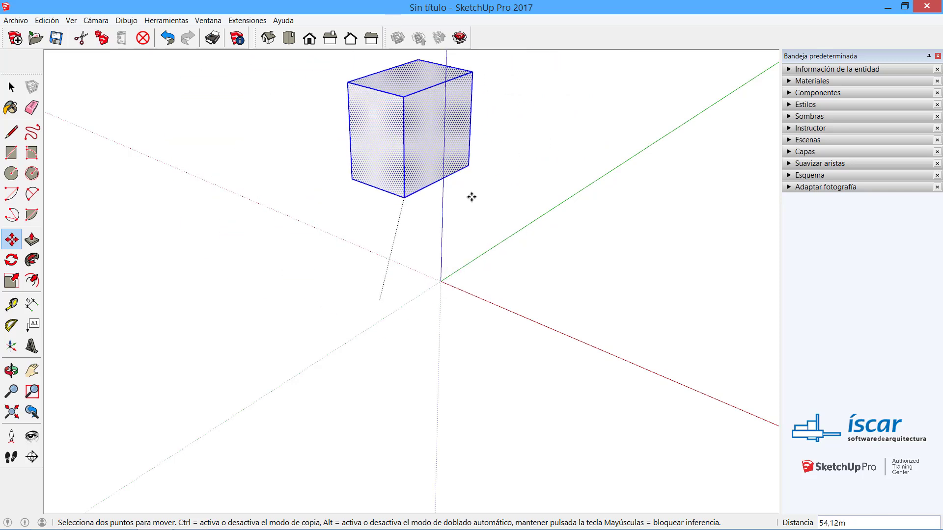
pyautogui.press('ctrl')
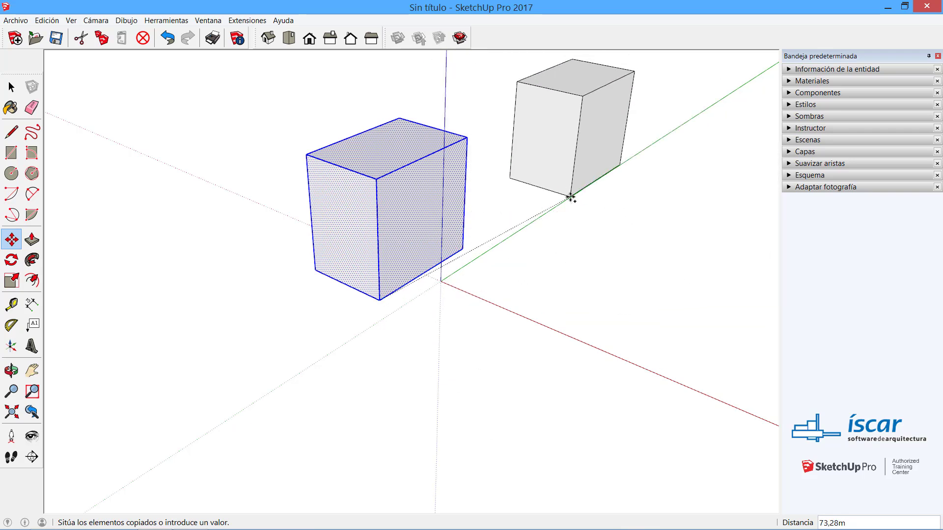
pyautogui.press('ctrl')
pyautogui.press('ctrl')
pyautogui.press('ctrl')
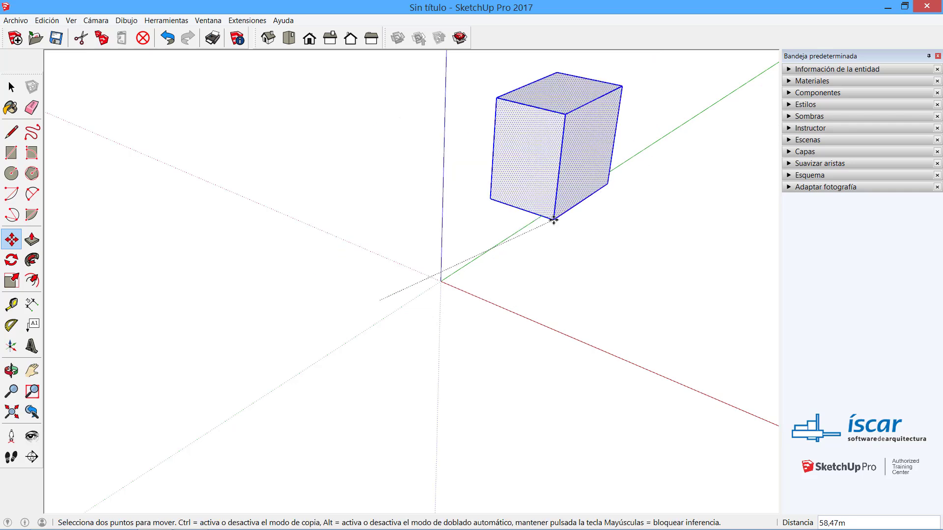
pyautogui.press('ctrl')
pyautogui.press('ctrl')
pyautogui.press('ctrl')
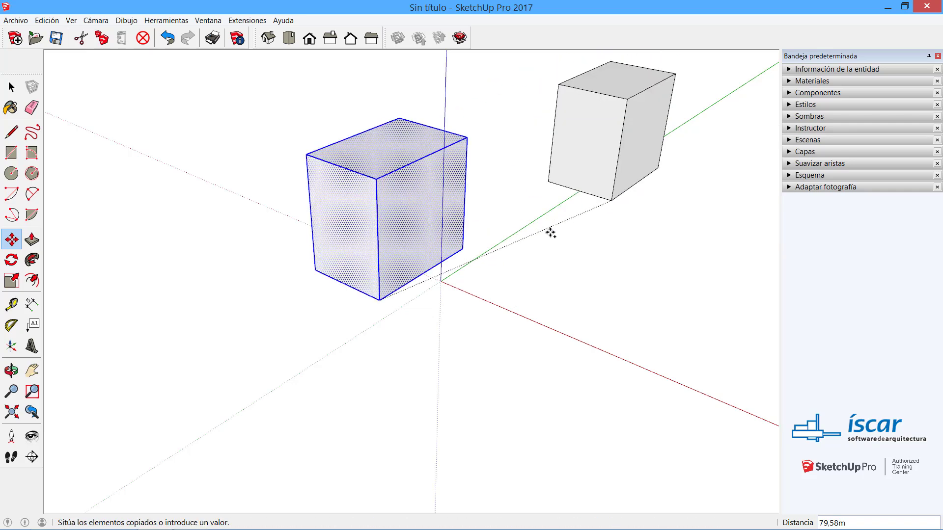
pyautogui.press('ctrl')
pyautogui.press('ctrl')
pyautogui.press('ctrl')
pyautogui.press('ctrl')
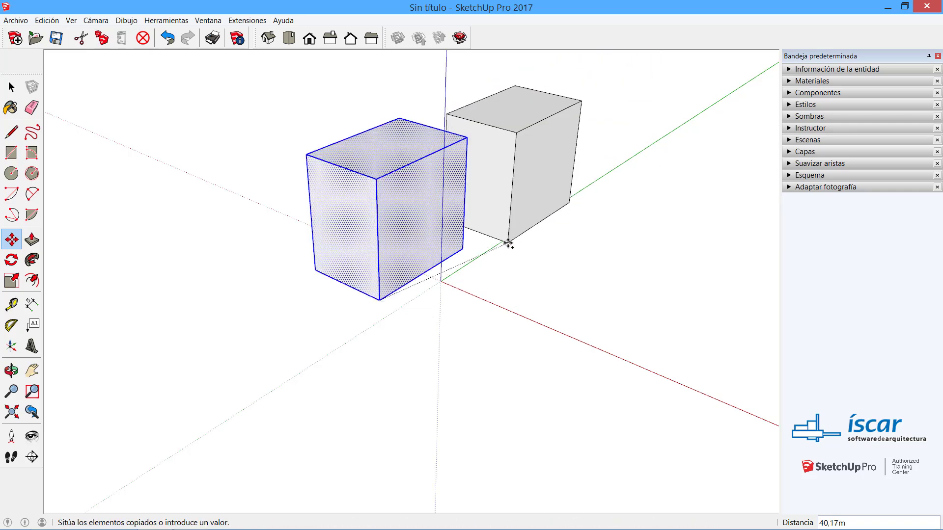
# Step: Try copying the block 50 m along the green axis, multiply the copy by 8, and undo the array
pyautogui.moveTo(508, 245); pyautogui.dragTo(332, 381, button='middle')
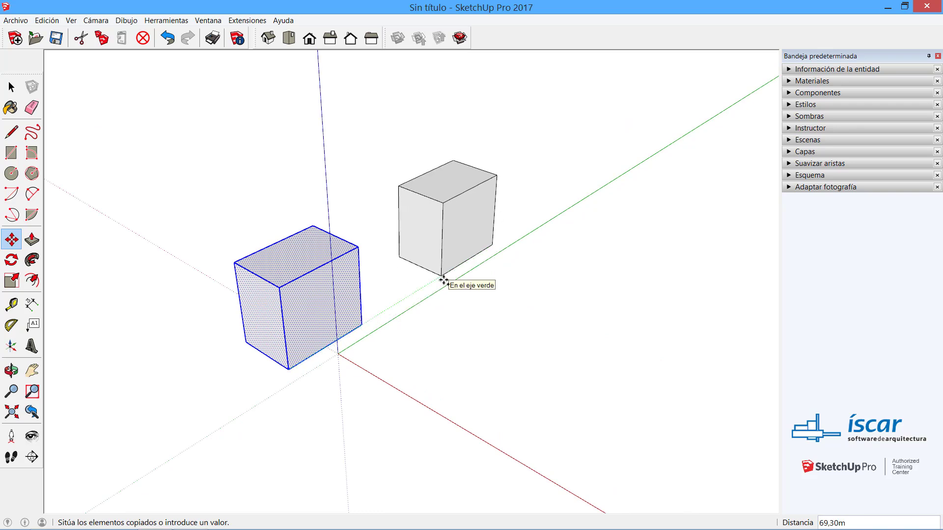
pyautogui.press('Return')
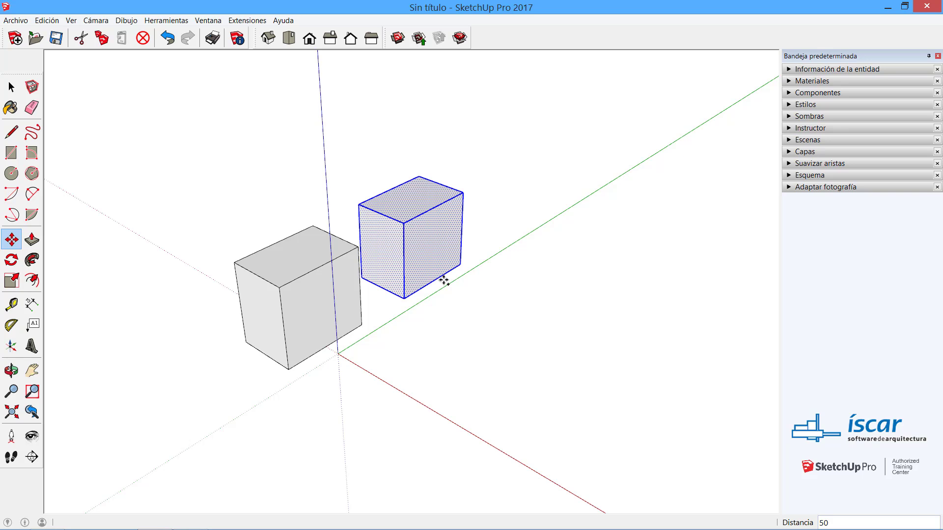
pyautogui.write('*8')
pyautogui.press('Return')
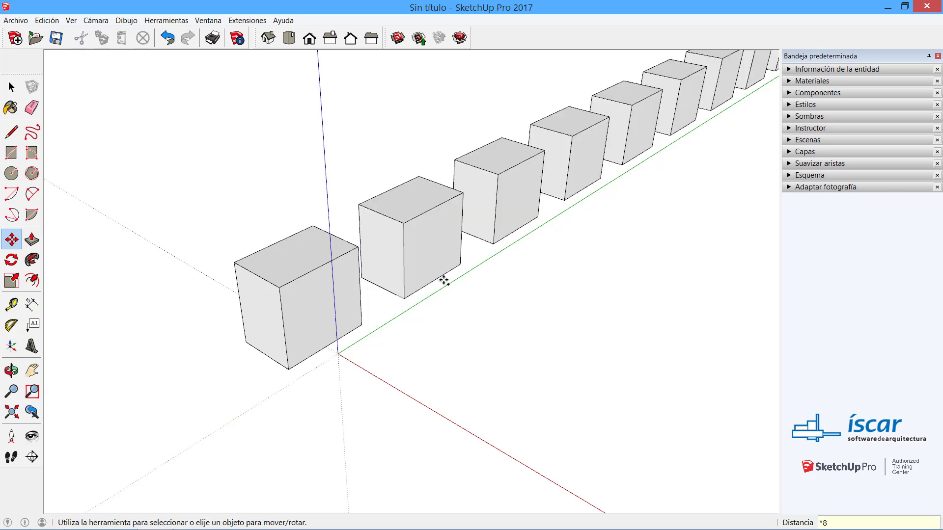
pyautogui.hotkey('ctrl', 'z')
# Step: Try copying the whole block 200 m along the green axis from its lower front corner
pyautogui.press('space')
pyautogui.scroll(-3, 385, 328)
pyautogui.scroll(2, 382, 329)
pyautogui.moveTo(235, 222); pyautogui.dragTo(435, 393)
pyautogui.press('m')
pyautogui.click(288, 349)
pyautogui.press('ctrl')
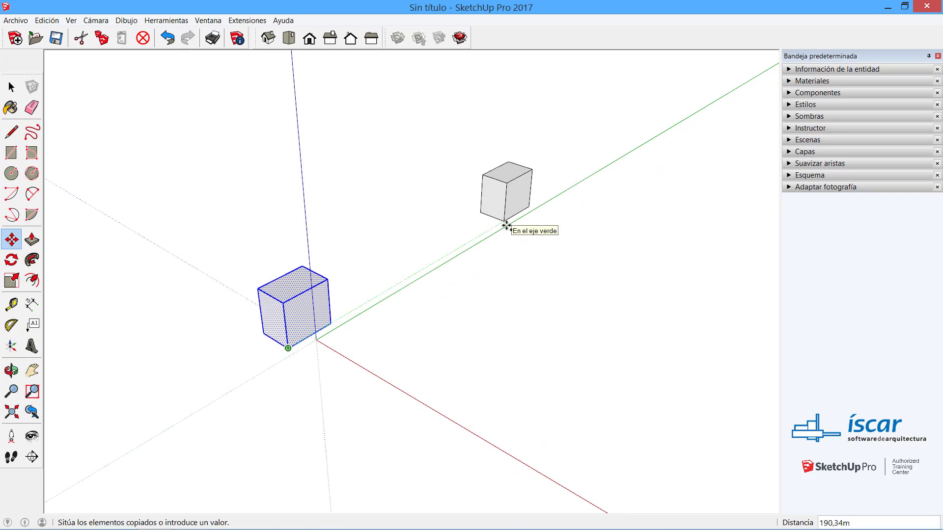
pyautogui.write('200')
pyautogui.press('Return')
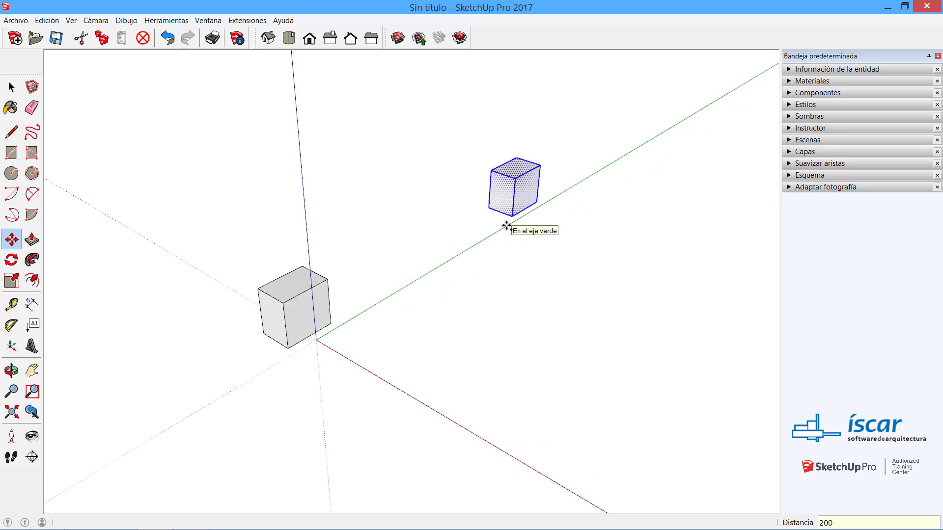
# Step: Try multiplying the 200 m copy by 5, divide the span by 6 instead, and undo the copies
pyautogui.write('*5')
pyautogui.press('Return')
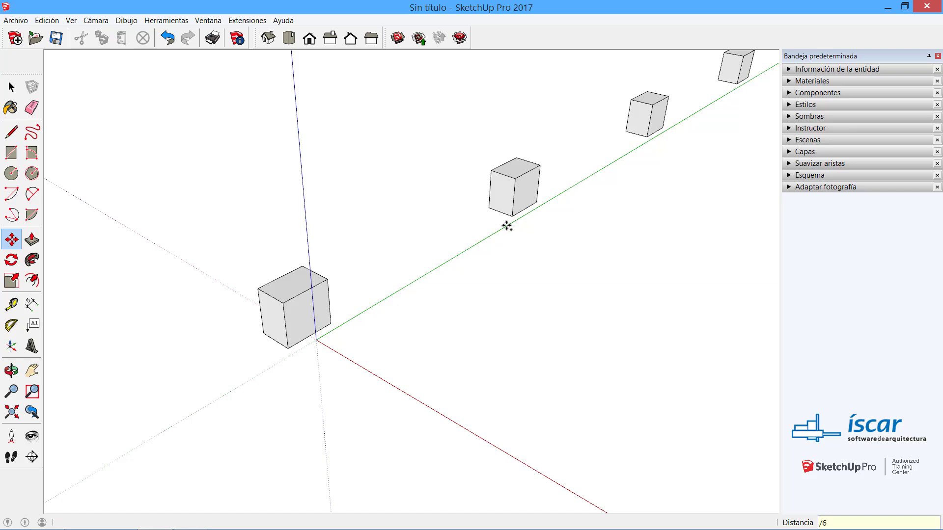
pyautogui.press('Return')
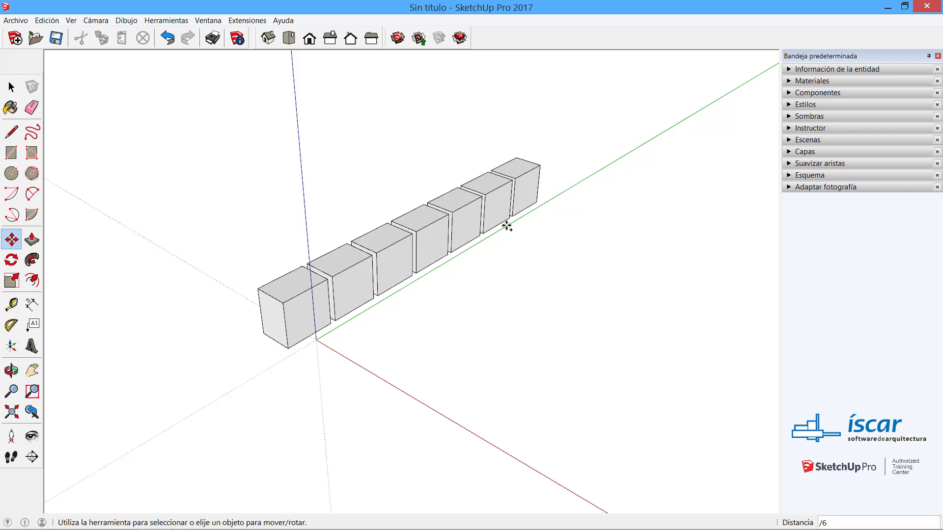
pyautogui.hotkey('ctrl', 'z')
pyautogui.press('space')
pyautogui.moveTo(388, 310); pyautogui.dragTo(430, 279, button='middle')
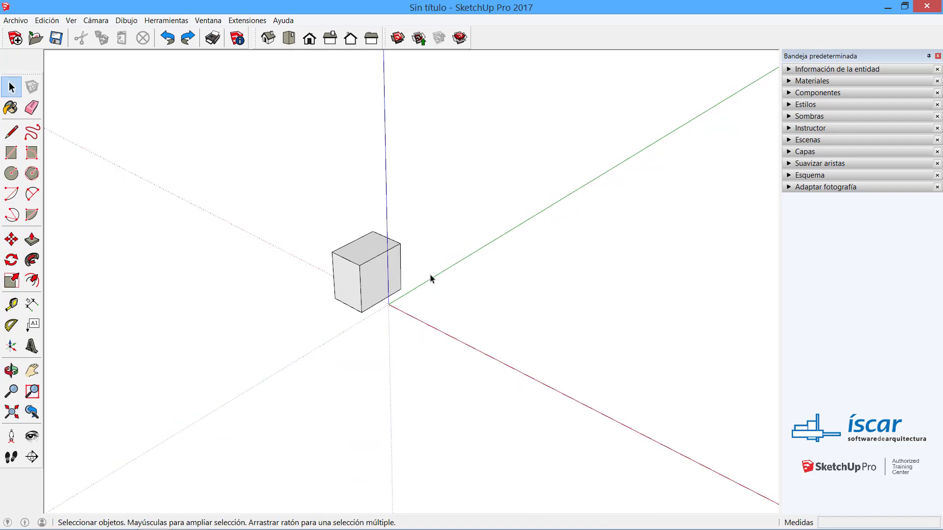
# Step: Select the four edges around the block's top face
pyautogui.click(15, 38)
pyautogui.click(548, 300)
pyautogui.scroll(5, 380, 281)
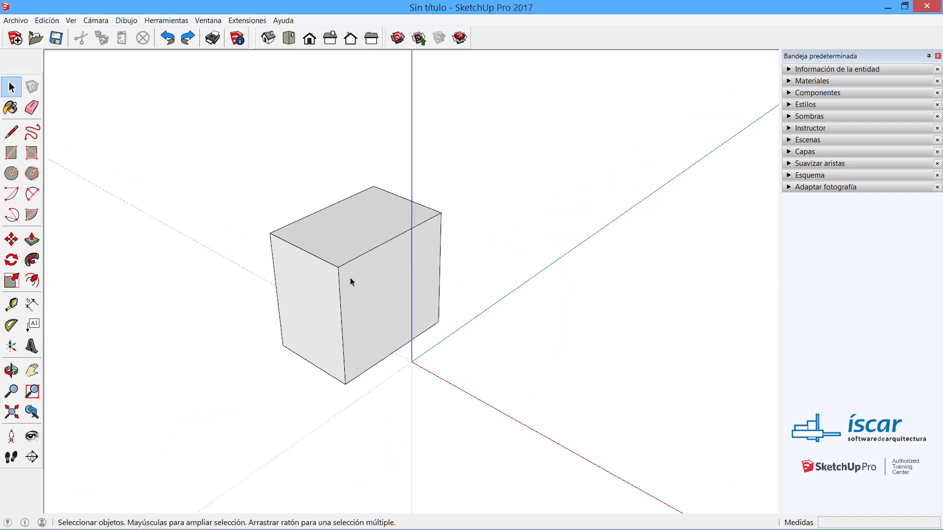
pyautogui.moveTo(349, 280); pyautogui.dragTo(252, 260, button='middle')
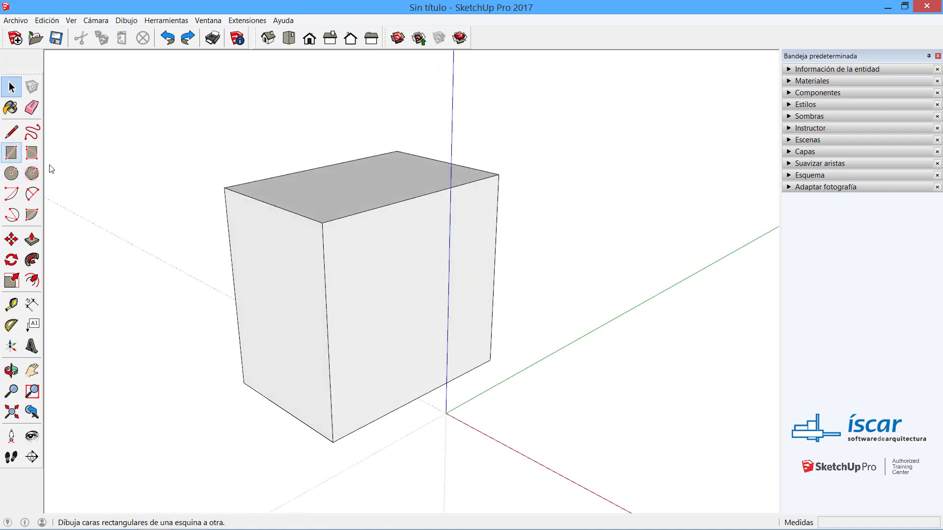
pyautogui.doubleClick(332, 182)
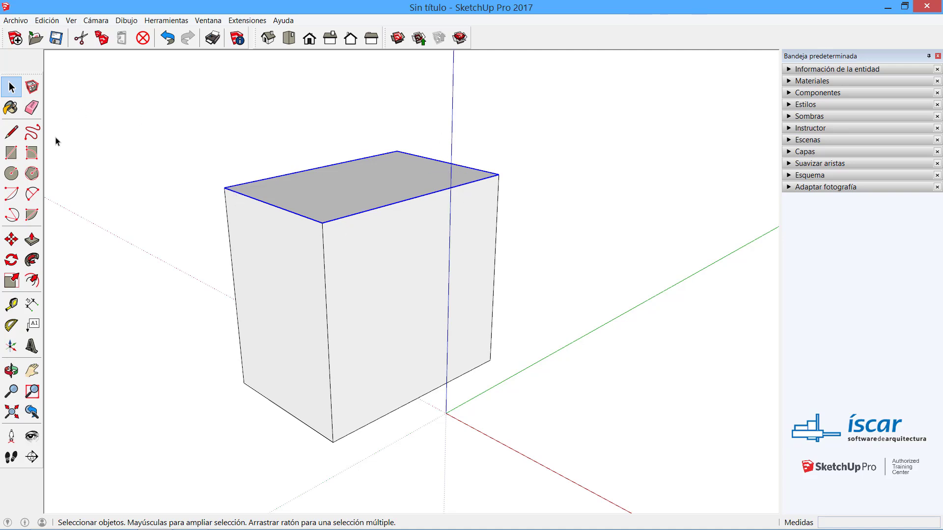
# Step: Draw an upright rectangle about 7.8 × 7.1 m starting on the block's top edge and standing perpendicular to its side face
pyautogui.click(11, 153)
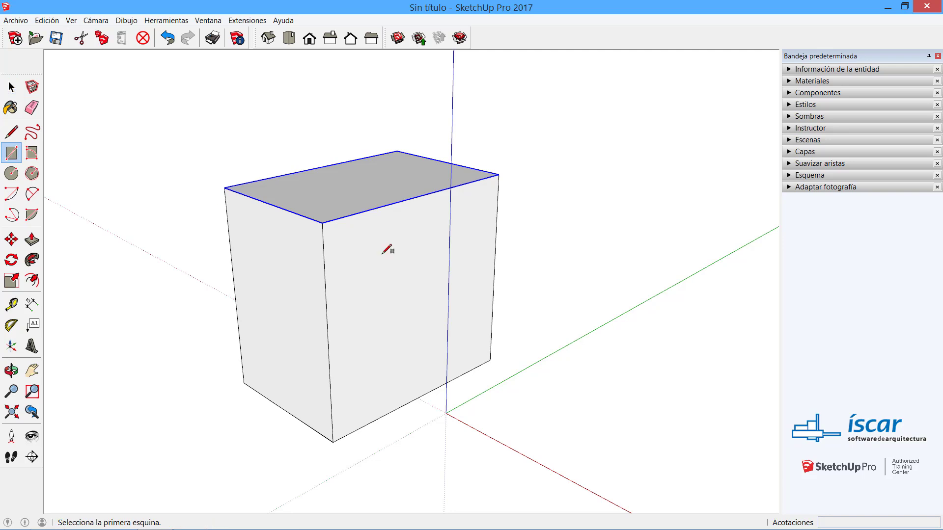
pyautogui.click(392, 203)
pyautogui.moveTo(464, 292); pyautogui.dragTo(615, 209, button='middle')
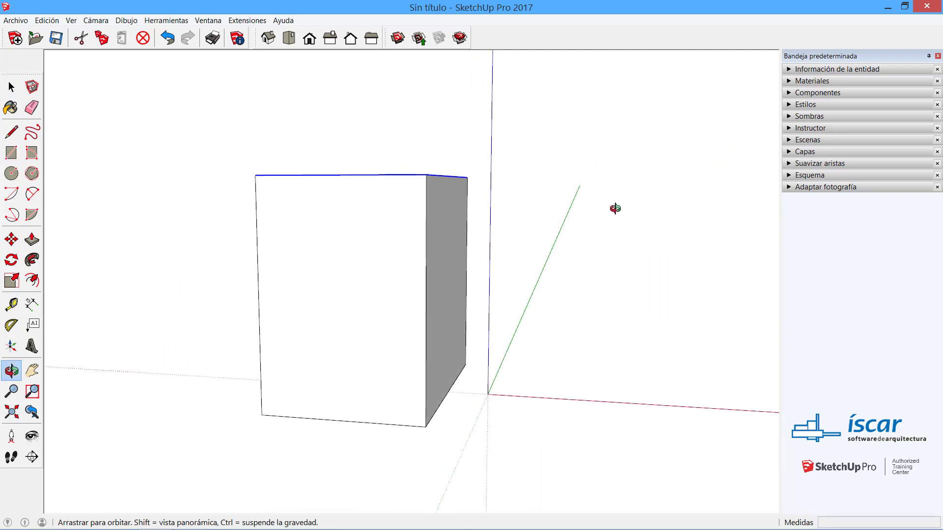
pyautogui.click(509, 235)
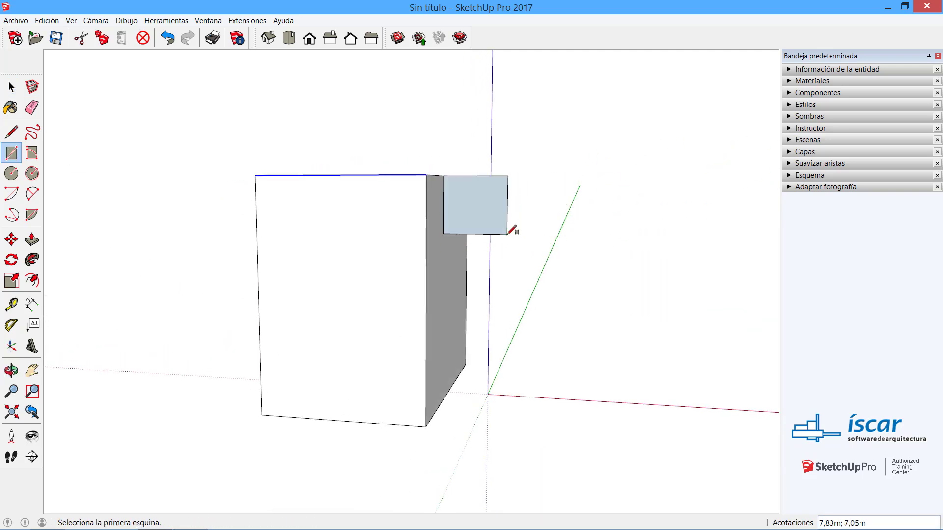
# Step: Draw three connected 2-point arcs across the upright rectangle, from near its upper inner corner to its lower outer corner
pyautogui.scroll(5, 491, 147)
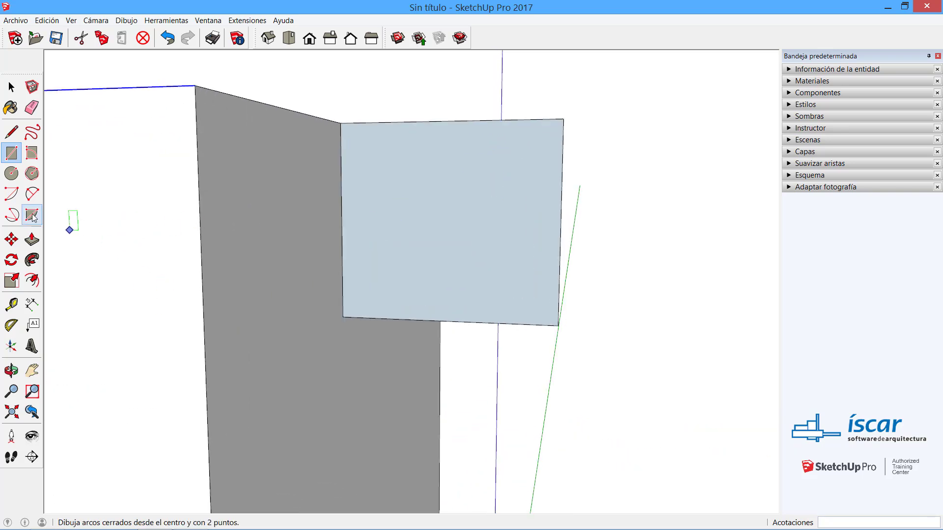
pyautogui.click(31, 194)
pyautogui.click(359, 122)
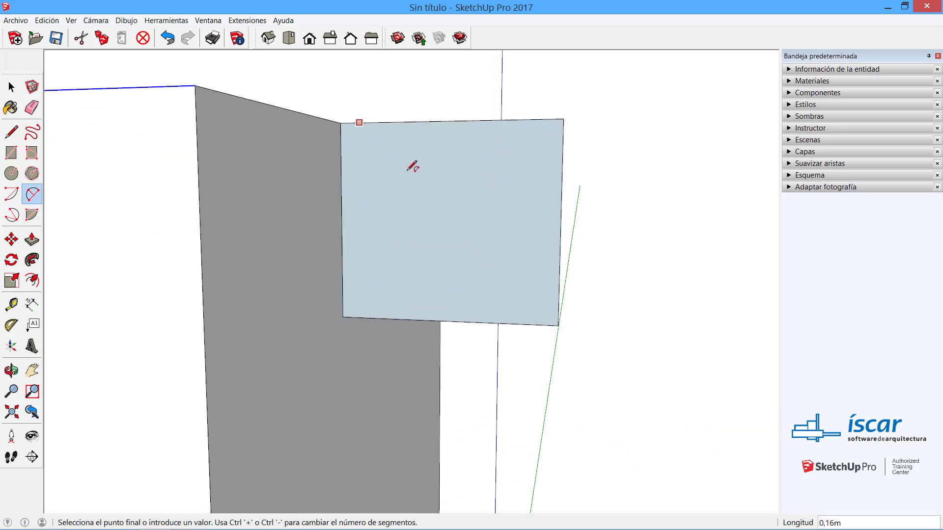
pyautogui.click(407, 231)
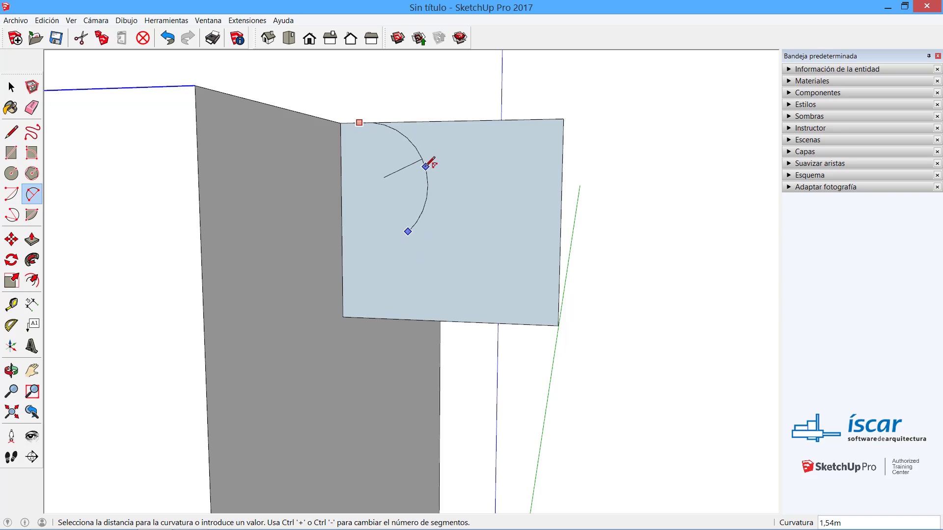
pyautogui.click(422, 185)
pyautogui.click(408, 232)
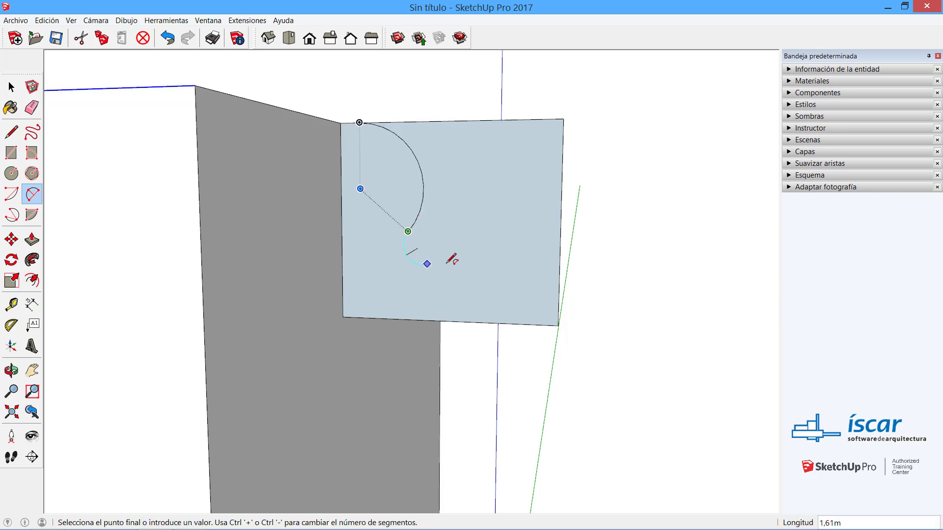
pyautogui.click(472, 259)
pyautogui.click(442, 279)
pyautogui.click(471, 259)
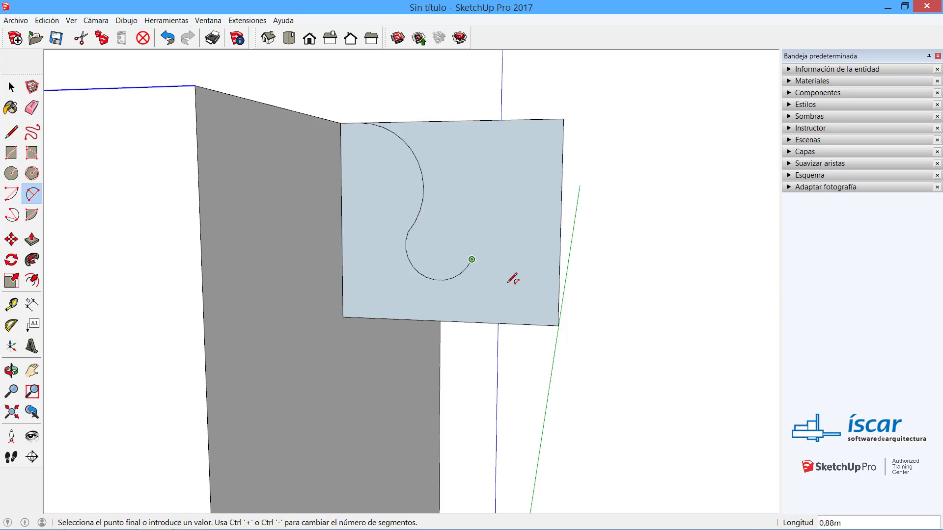
pyautogui.click(559, 326)
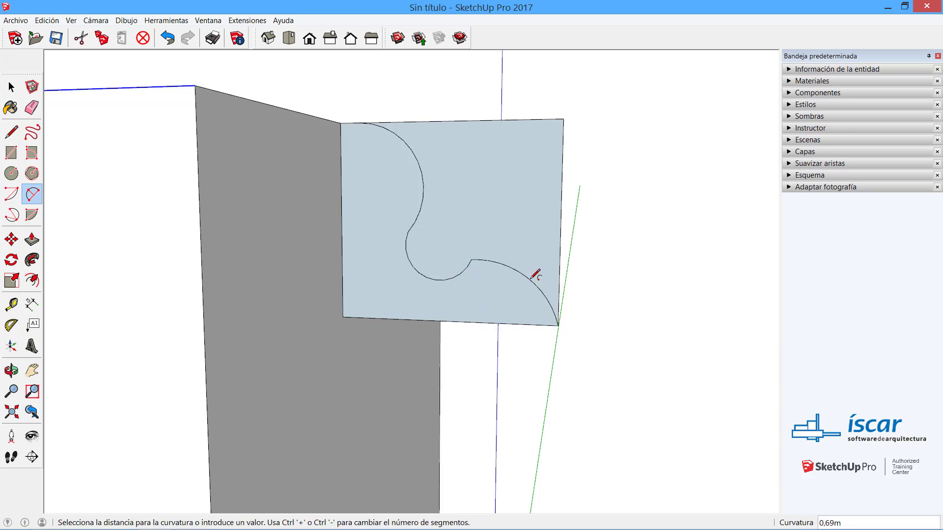
pyautogui.click(535, 274)
# Step: Erase the upright rectangle's upper and outer edges, leaving only the curved moulding profile against the block
pyautogui.moveTo(488, 242); pyautogui.dragTo(467, 286, button='middle')
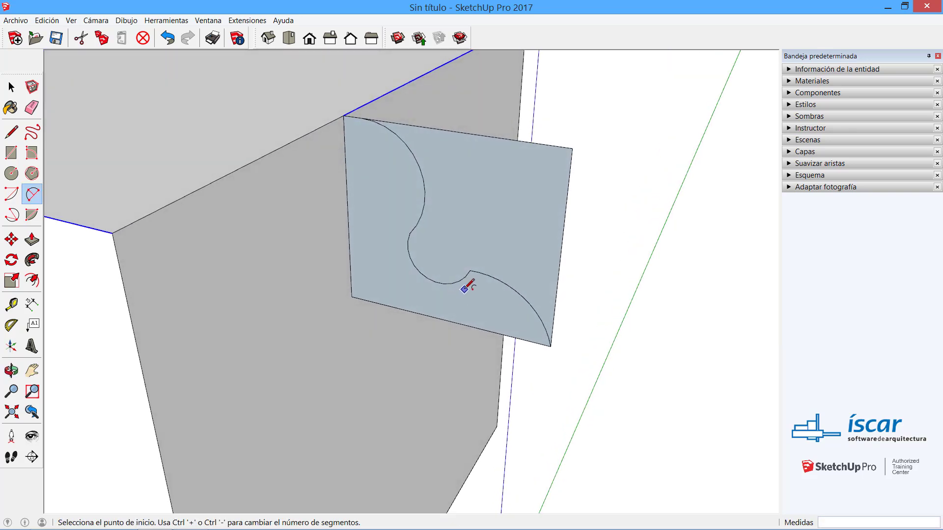
pyautogui.press('e')
pyautogui.click(482, 135)
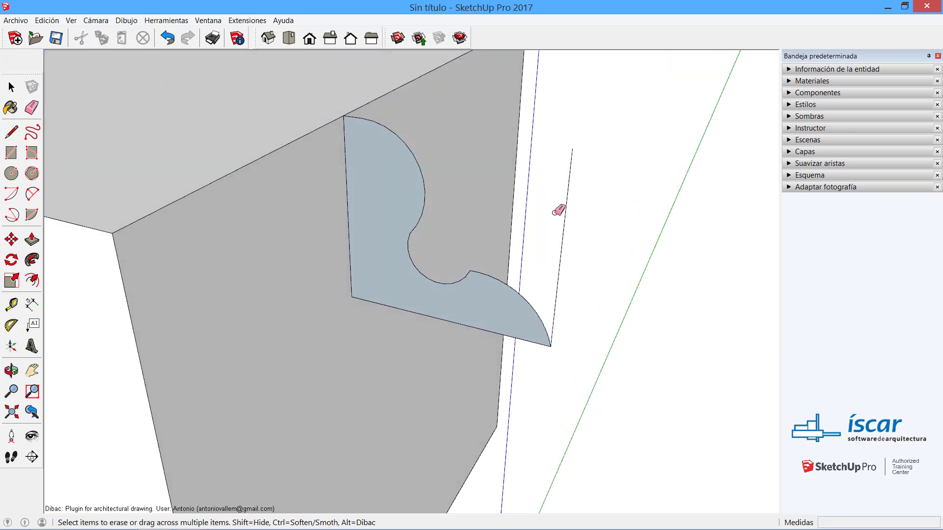
pyautogui.moveTo(559, 210); pyautogui.dragTo(569, 240)
# Step: Select the curved profile face together with its boundary edges
pyautogui.moveTo(570, 241)
pyautogui.mouseDown(button='middle')
pyautogui.moveTo(558, 288)
pyautogui.moveTo(562, 275)
pyautogui.moveTo(517, 311)
pyautogui.moveTo(501, 297)
pyautogui.mouseUp(button='middle')
pyautogui.press('space')
pyautogui.click(500, 291)
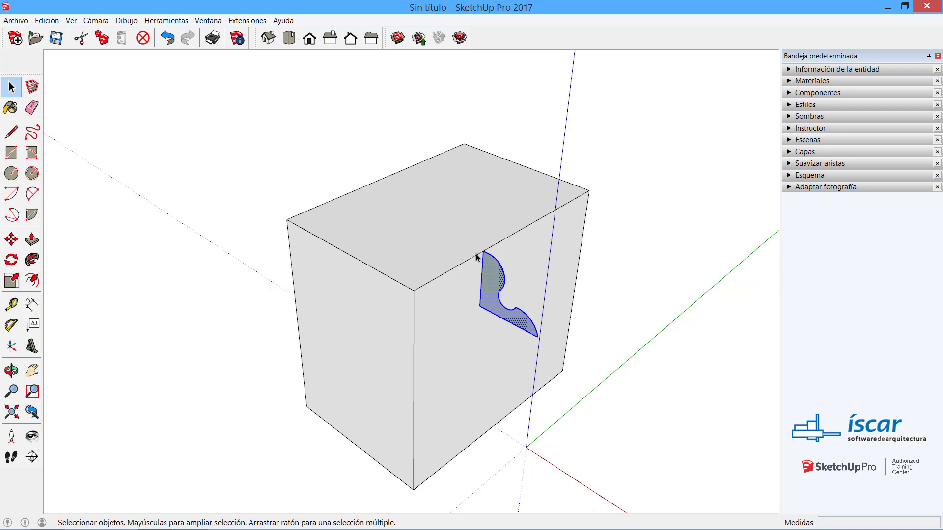
# Step: Select the edges around the block's top face and try sweeping the moulding profile along them with Follow Me
pyautogui.doubleClick(470, 211)
pyautogui.keyDown('shift'); pyautogui.click(462, 246); pyautogui.keyUp('shift')
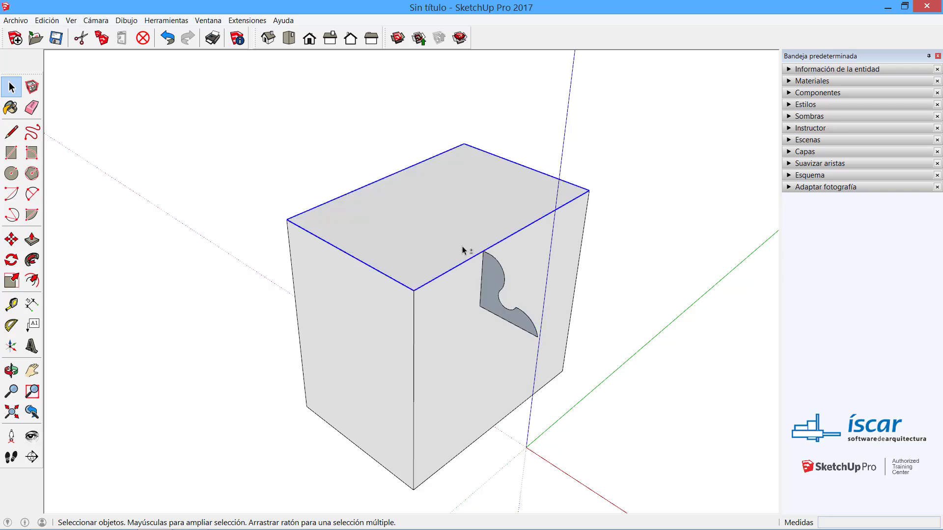
pyautogui.click(526, 228)
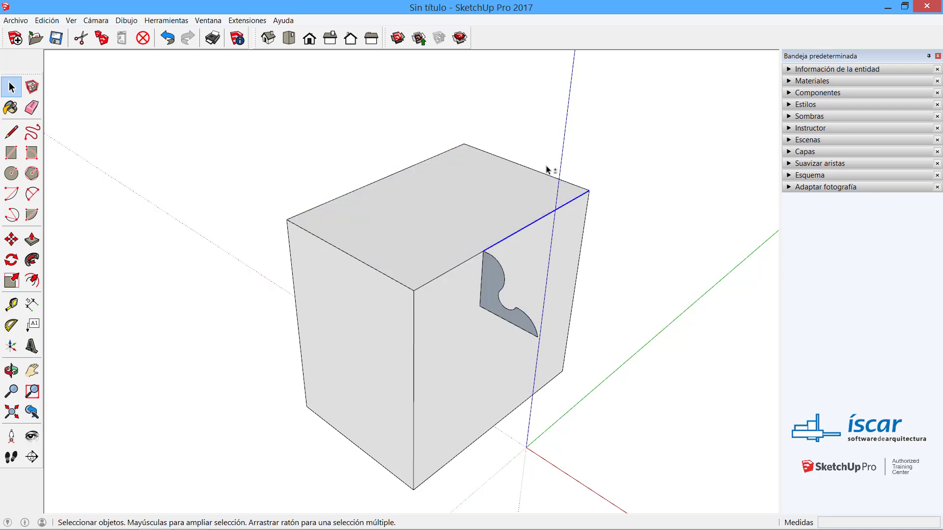
pyautogui.keyDown('shift'); pyautogui.click(540, 173); pyautogui.keyUp('shift')
pyautogui.keyDown('shift'); pyautogui.click(356, 191); pyautogui.keyUp('shift')
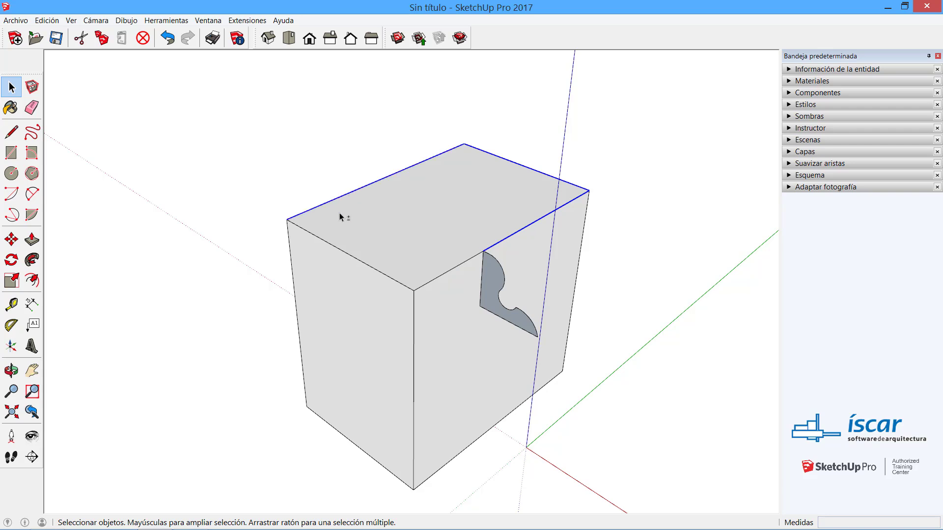
pyautogui.keyDown('shift'); pyautogui.click(333, 246); pyautogui.keyUp('shift')
pyautogui.keyDown('shift'); pyautogui.click(435, 279); pyautogui.keyUp('shift')
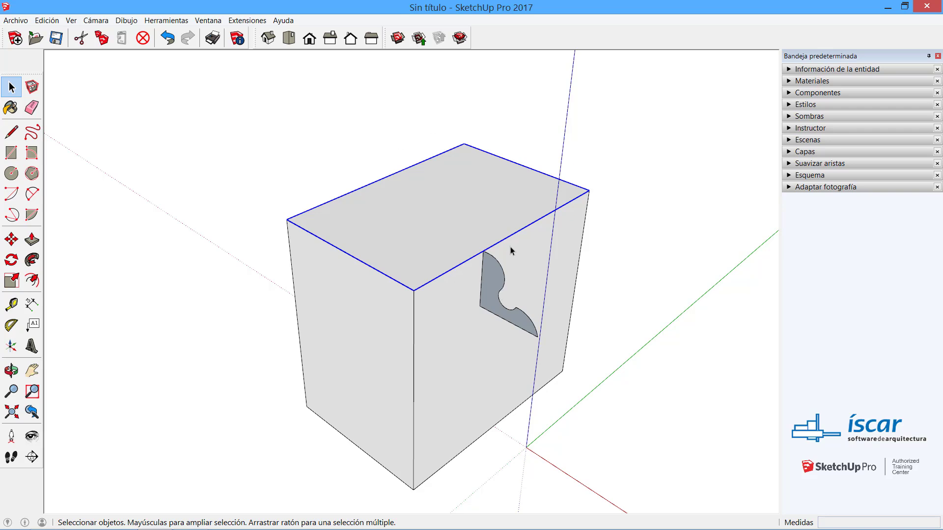
pyautogui.click(33, 260)
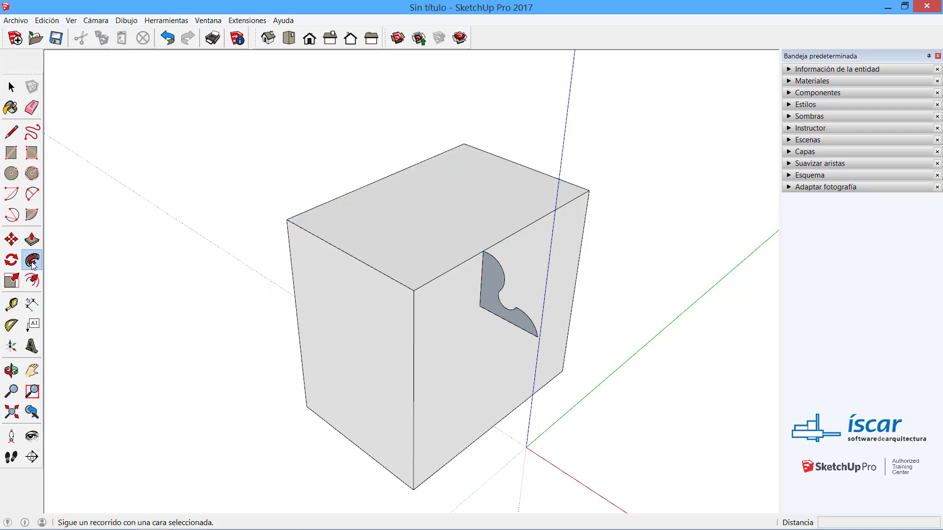
pyautogui.click(491, 294)
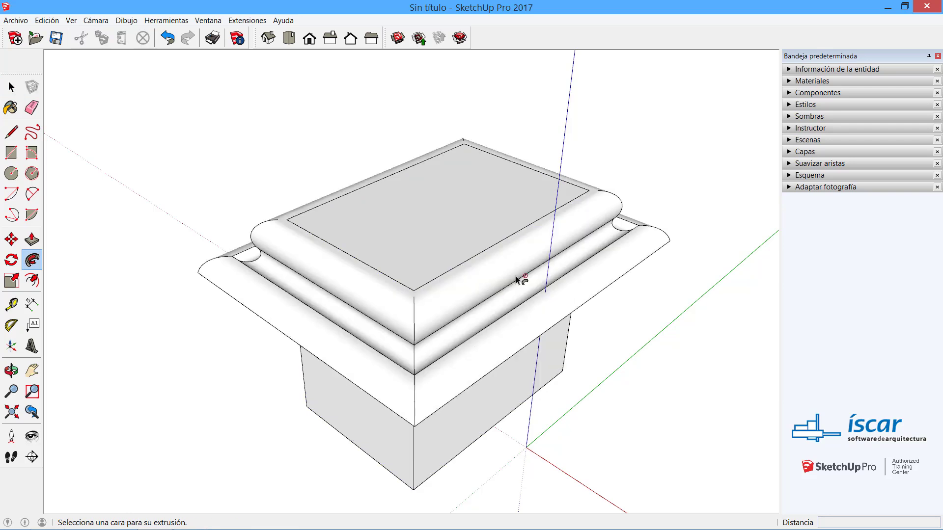
pyautogui.hotkey('ctrl', 'z')
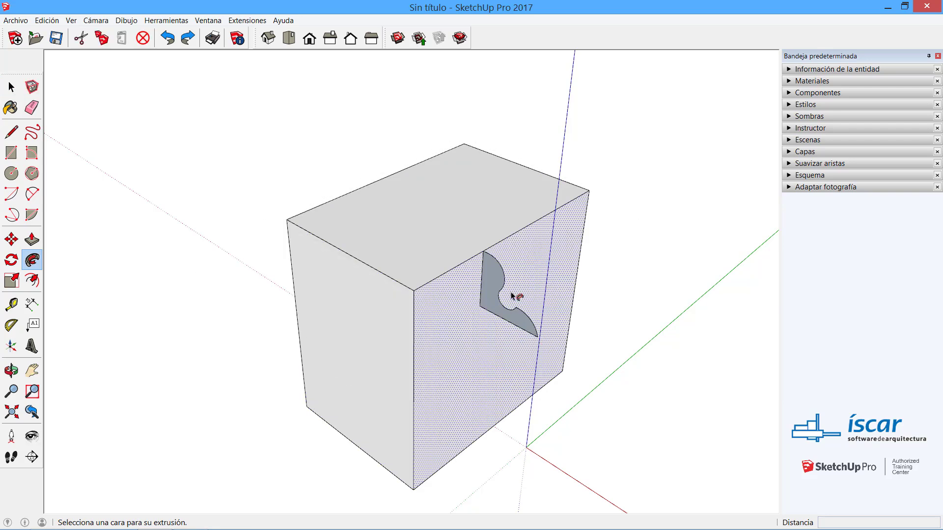
# Step: Try sweeping the moulding profile by hand along the block's top edges with Follow Me, and undo everything back to an empty model
pyautogui.moveTo(494, 278)
pyautogui.mouseDown()
pyautogui.moveTo(606, 196)
pyautogui.moveTo(424, 354)
pyautogui.moveTo(473, 280)
pyautogui.moveTo(572, 211)
pyautogui.moveTo(530, 168)
pyautogui.moveTo(392, 152)
pyautogui.moveTo(295, 211)
pyautogui.moveTo(290, 318)
pyautogui.mouseUp()
pyautogui.moveTo(290, 318); pyautogui.dragTo(641, 343, button='middle')
pyautogui.hotkey('ctrl', 'z')
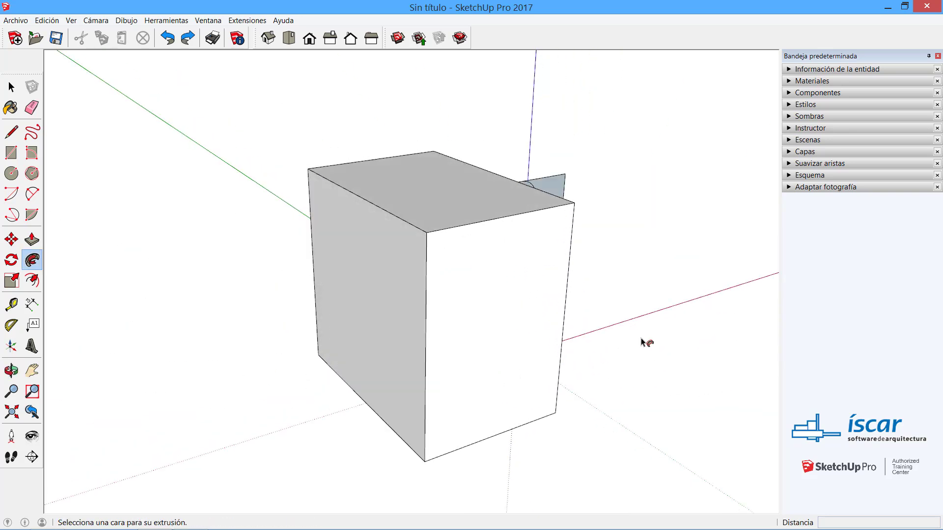
pyautogui.hotkey('ctrl', 'z')
pyautogui.hotkey('ctrl', 'z')
pyautogui.hotkey('ctrl', 'z')
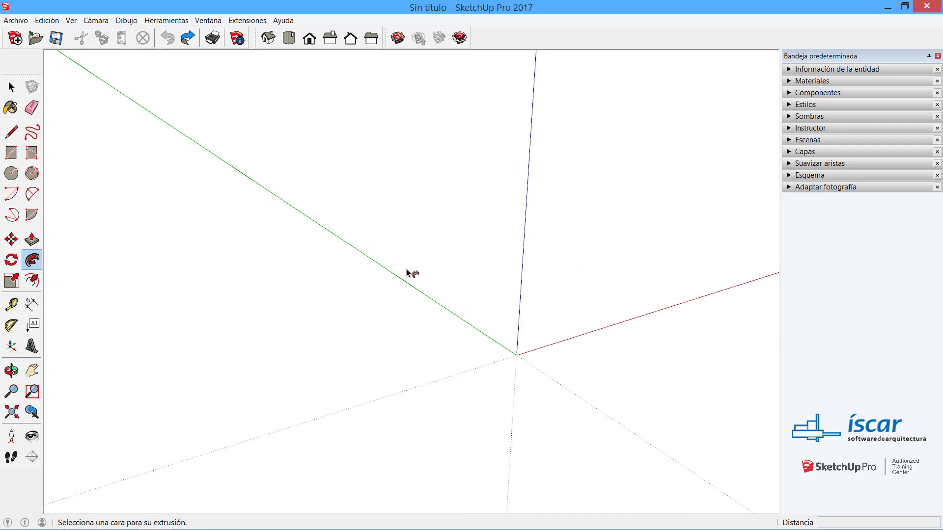
# Step: Start a new model and draw a 1 × 0,27 m rectangle on the ground from the origin
pyautogui.click(15, 38)
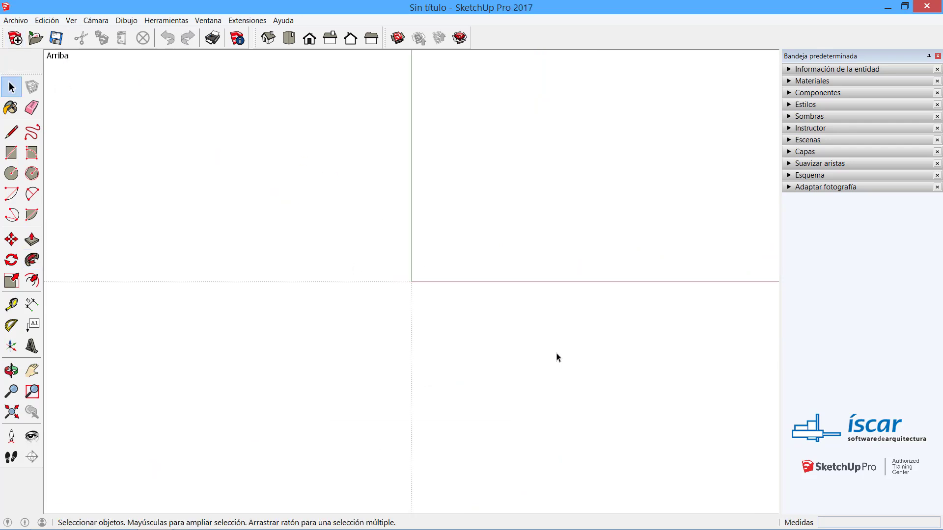
pyautogui.click(11, 152)
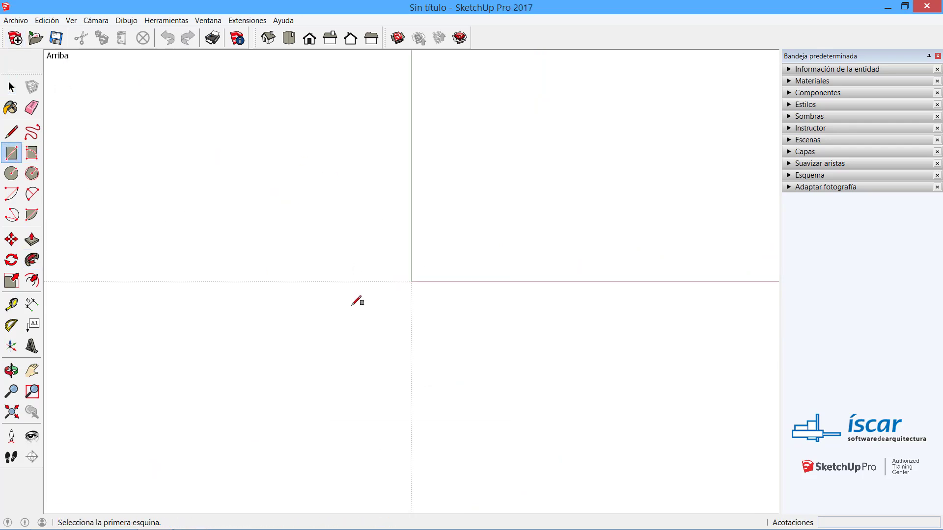
pyautogui.click(412, 281)
pyautogui.write('1;0,2')
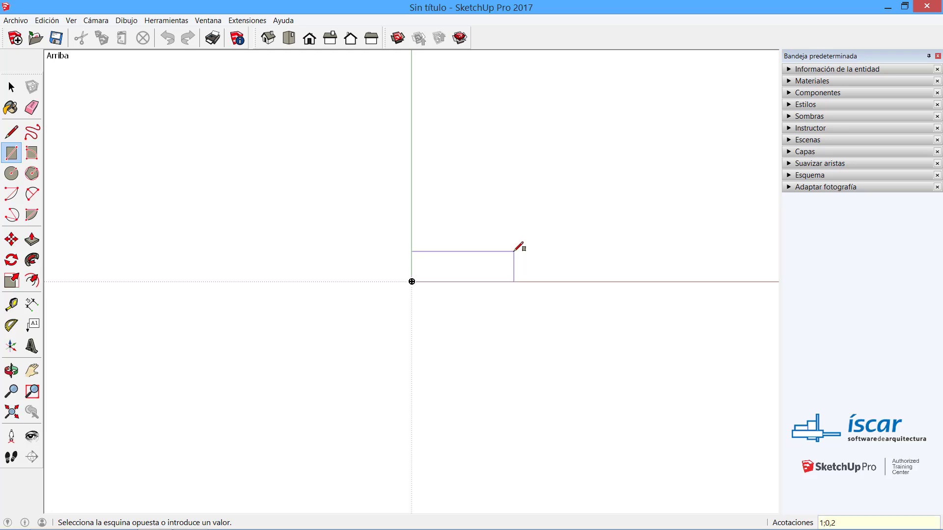
pyautogui.press('Return')
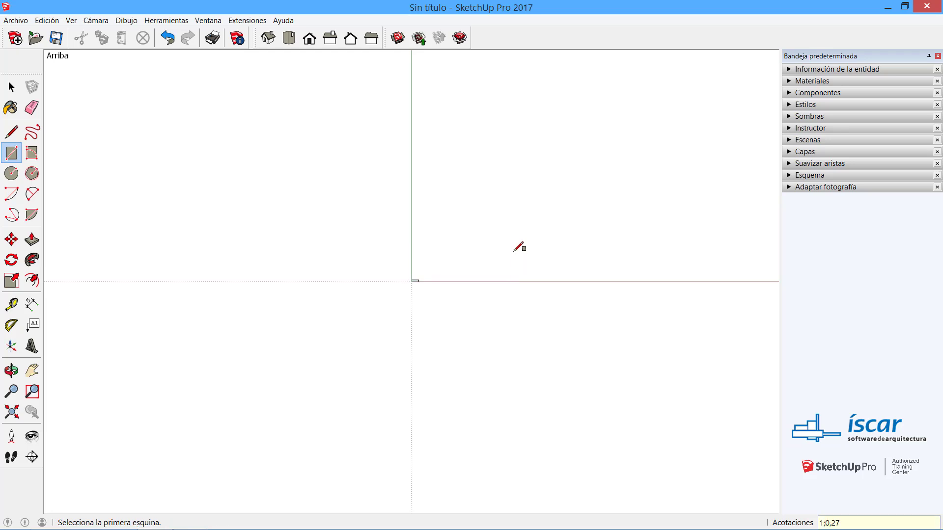
pyautogui.scroll(5, 417, 278)
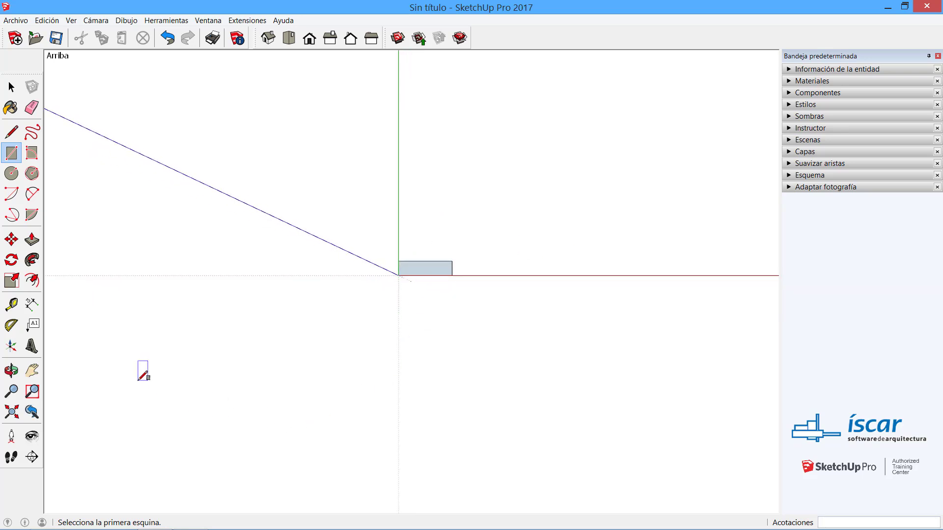
pyautogui.press('space')
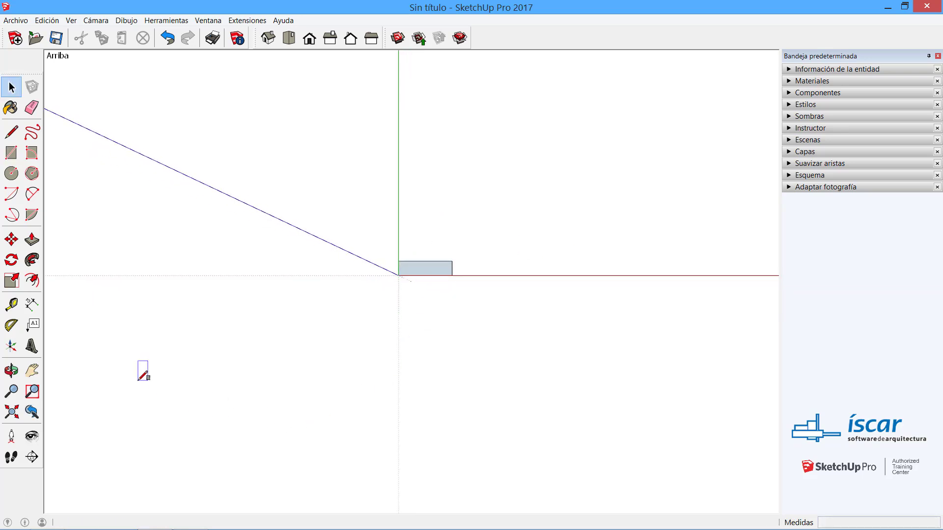
# Step: Extrude the rectangle upward 0,17 m with Push/Pull to form the first stair step
pyautogui.click(12, 411)
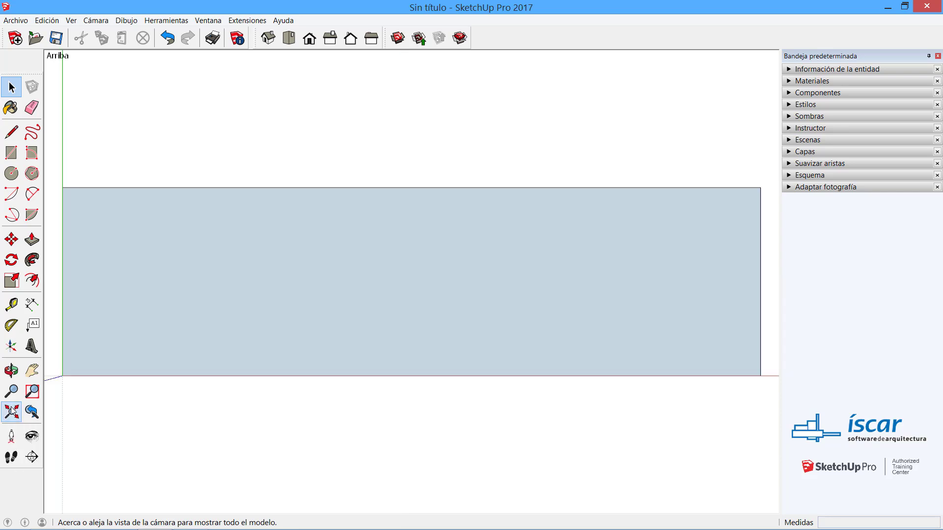
pyautogui.moveTo(294, 418); pyautogui.dragTo(486, 221, button='middle')
pyautogui.click(32, 240)
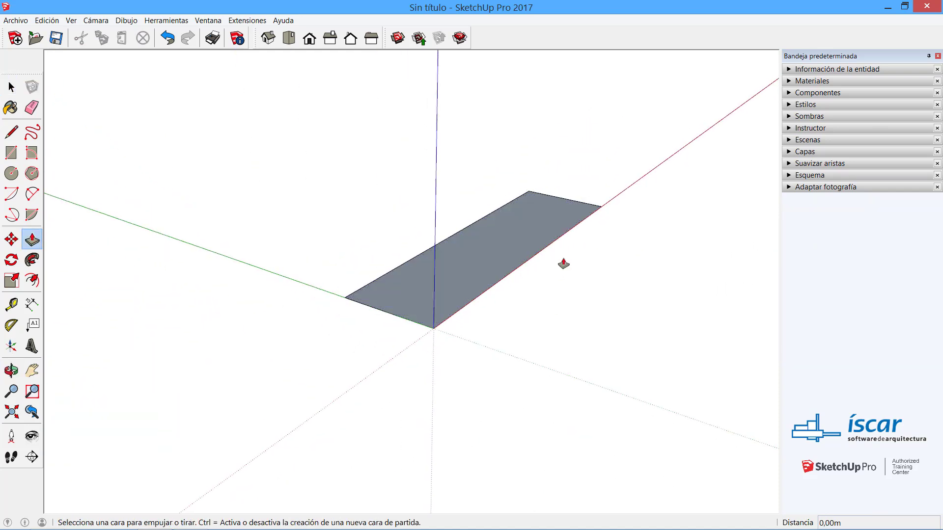
pyautogui.moveTo(472, 211); pyautogui.dragTo(488, 159)
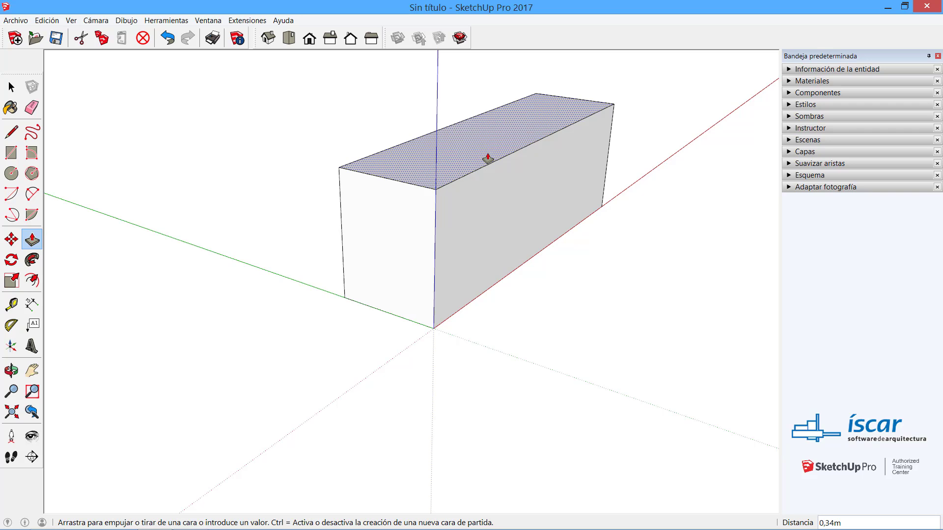
pyautogui.press('Return')
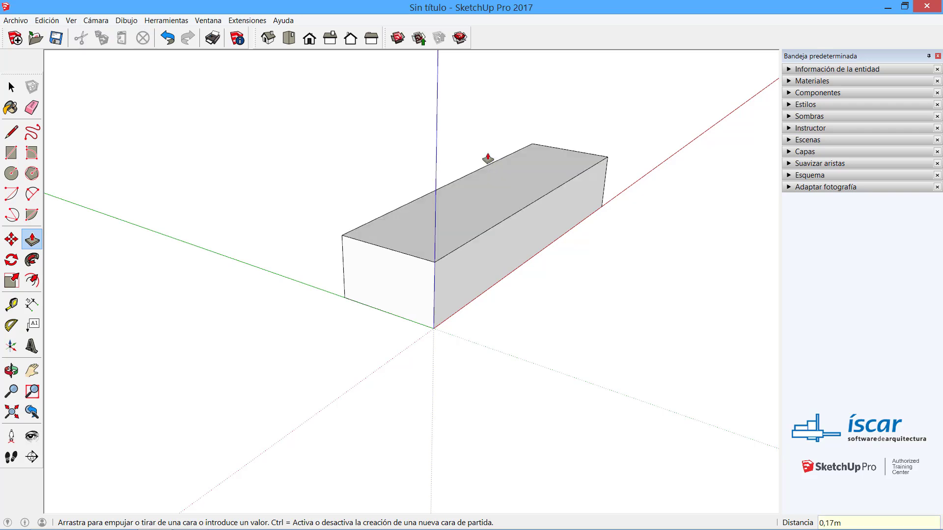
# Step: Copy the whole step block from its lower front corner to its upper rear corner, and repeat it as an array of 7 copies
pyautogui.scroll(-5, 577, 381)
pyautogui.press('space')
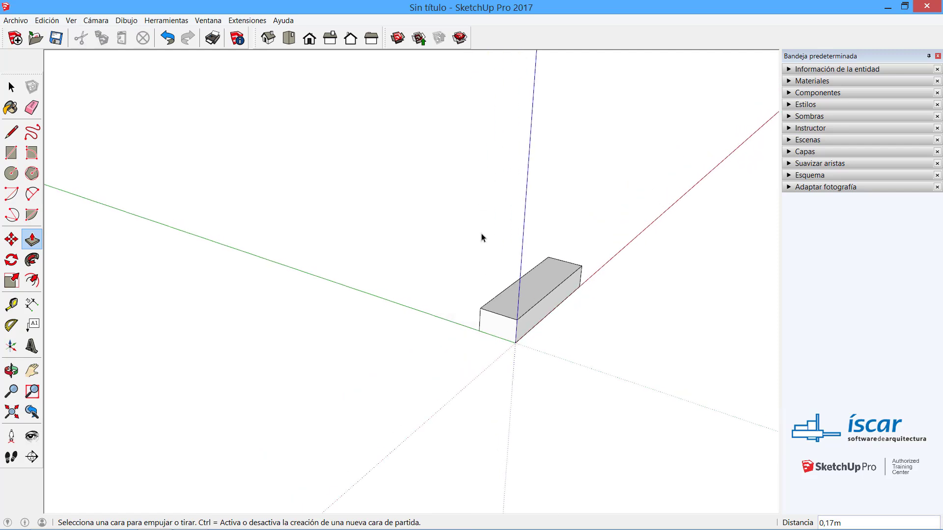
pyautogui.moveTo(398, 197); pyautogui.dragTo(687, 447)
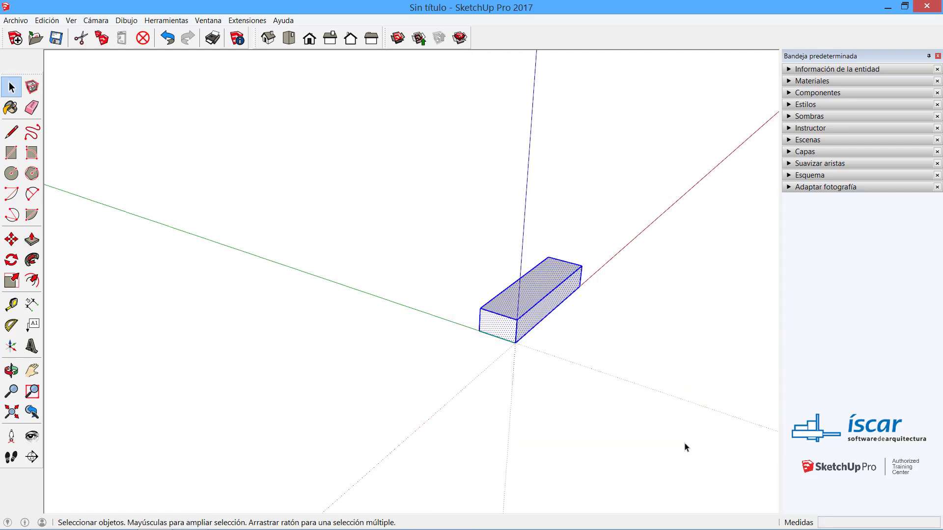
pyautogui.click(12, 239)
pyautogui.click(515, 342)
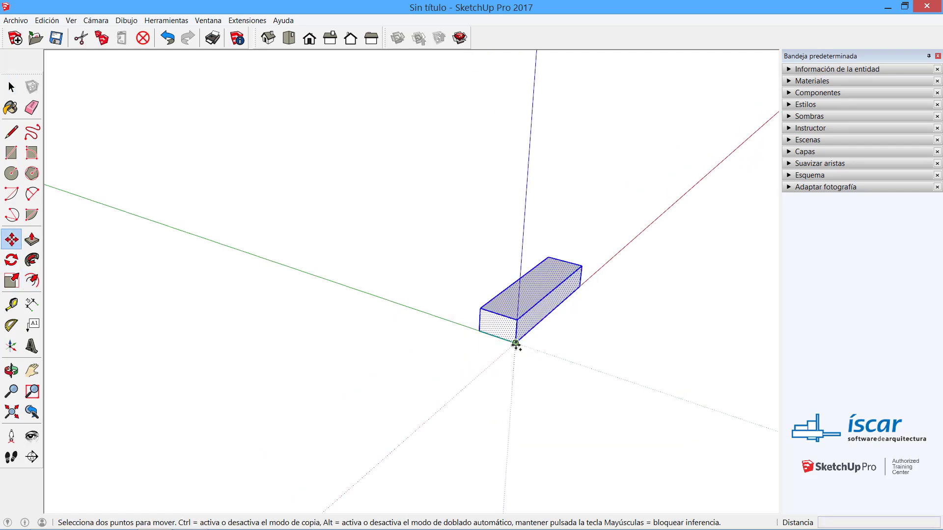
pyautogui.press('ctrl')
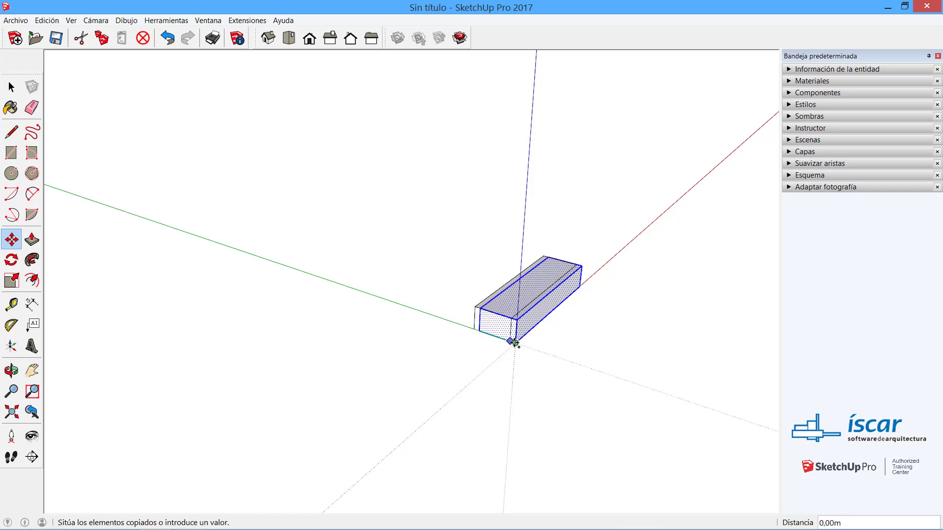
pyautogui.click(481, 309)
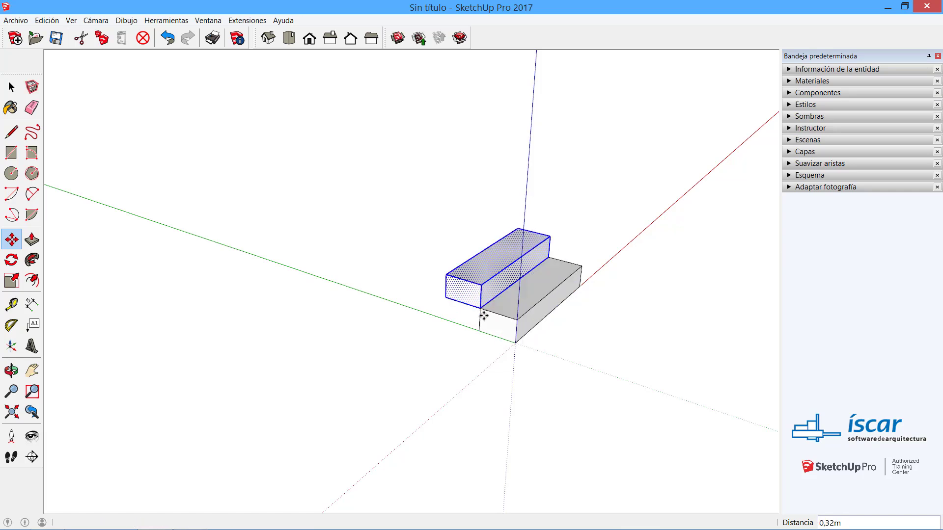
pyautogui.write('*7')
pyautogui.press('Return')
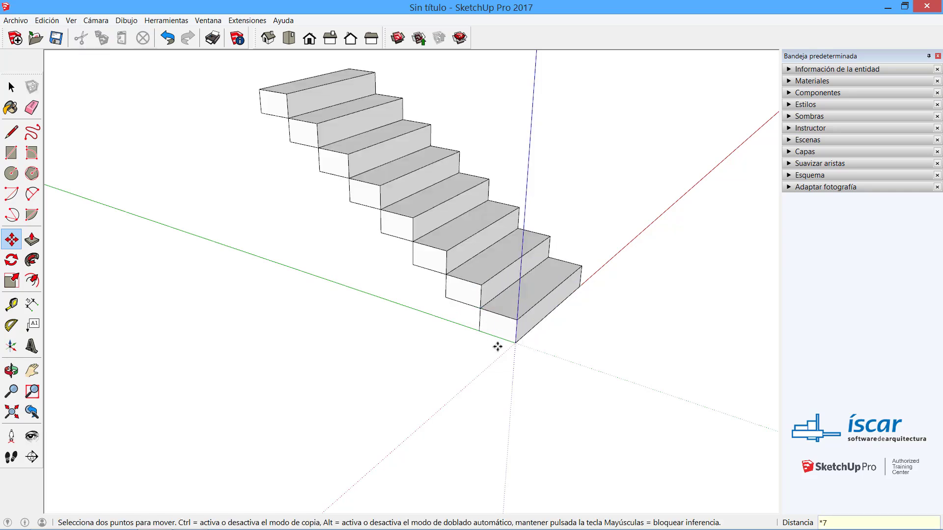
# Step: Extend the rear face of the topmost step by 0,73 m with Push/Pull to form a landing
pyautogui.press('space')
pyautogui.scroll(-3, 386, 364)
pyautogui.moveTo(348, 373); pyautogui.dragTo(292, 291, button='middle')
pyautogui.click(31, 239)
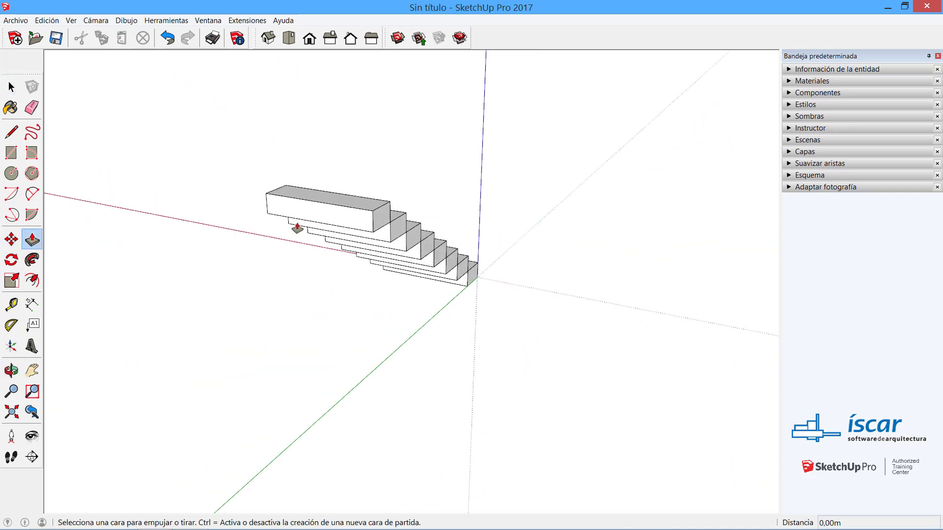
pyautogui.click(298, 225)
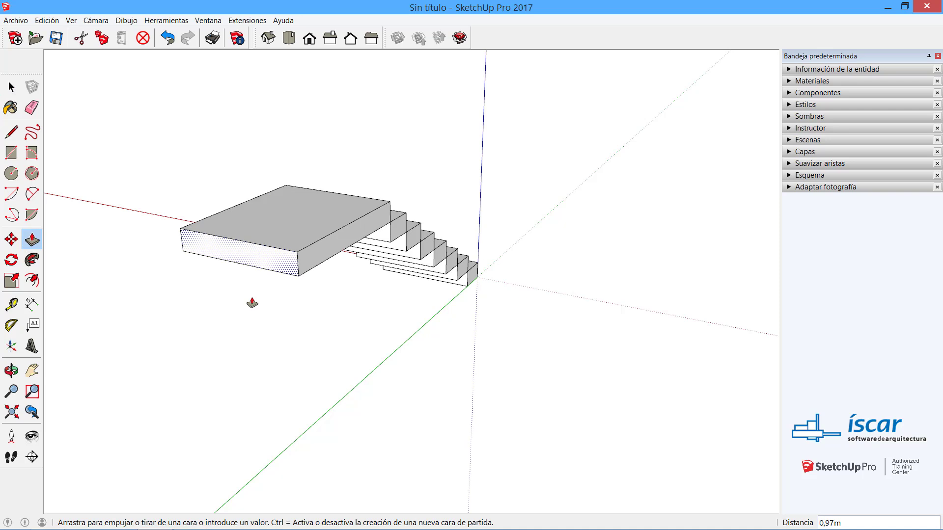
pyautogui.press('Escape')
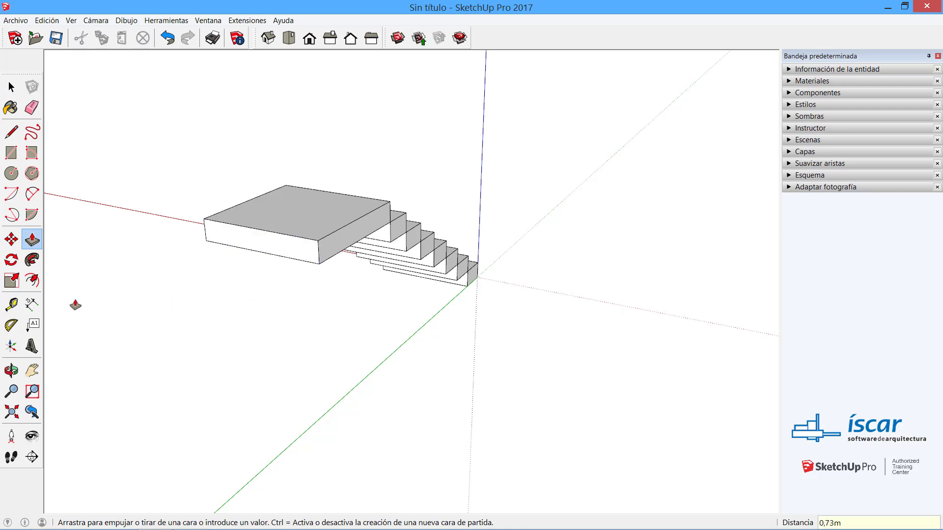
# Step: Dimension the depth of the landing along its outer top edge, placing the dimension above it
pyautogui.click(32, 304)
pyautogui.click(231, 208)
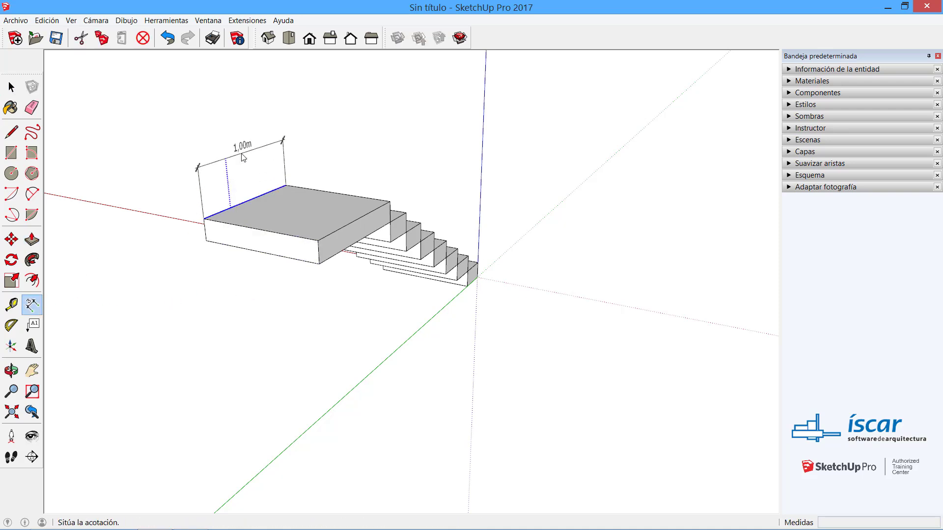
pyautogui.click(242, 153)
pyautogui.press('space')
# Step: Extrude the landing's side face on the origin side by 1 m with Push/Pull
pyautogui.click(39, 240)
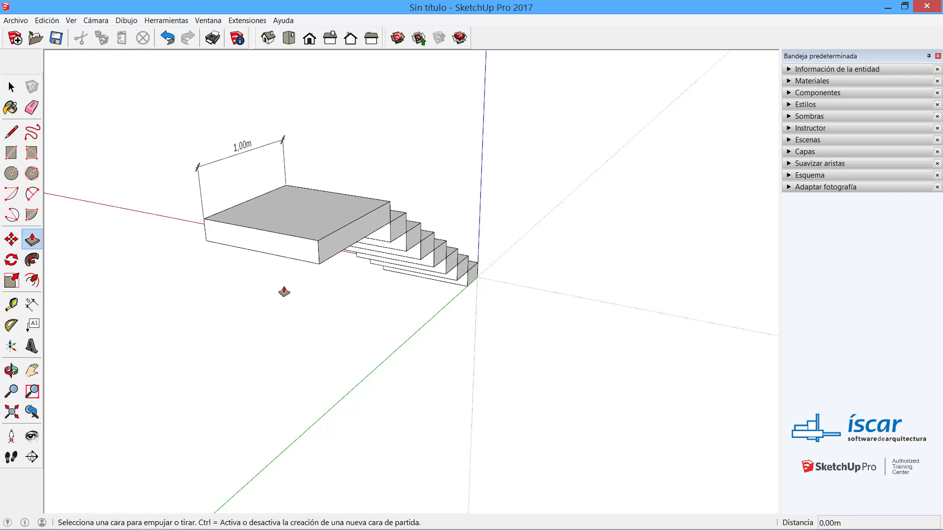
pyautogui.click(343, 244)
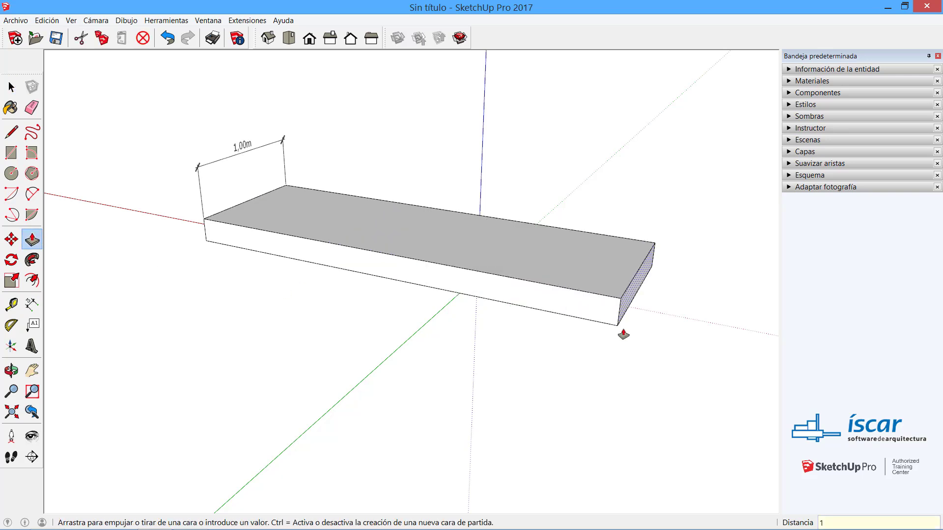
pyautogui.write('1')
pyautogui.press('Return')
pyautogui.press('space')
# Step: Select all faces and edges of the bottom stair step, leaving the steps above it unselected
pyautogui.moveTo(666, 329); pyautogui.dragTo(533, 299, button='middle')
pyautogui.scroll(2, 543, 310)
pyautogui.moveTo(486, 277); pyautogui.dragTo(611, 348)
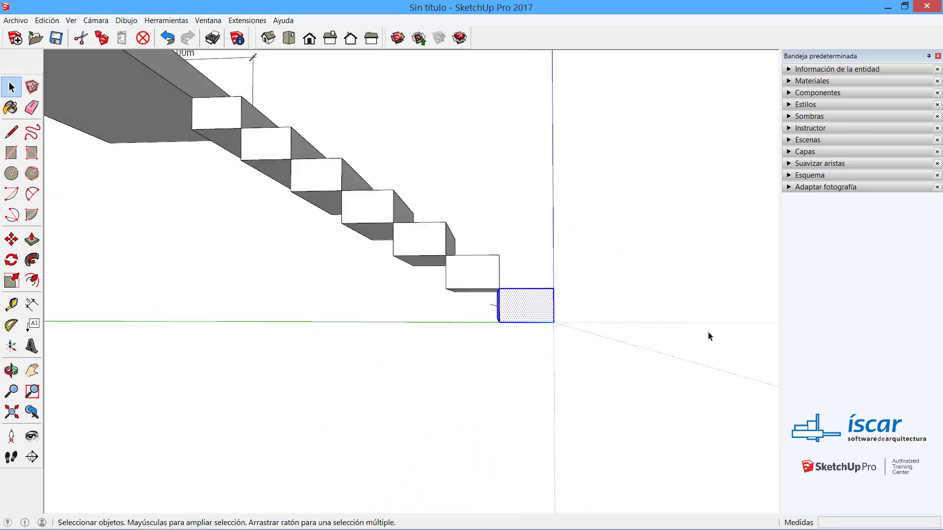
pyautogui.moveTo(708, 333); pyautogui.dragTo(553, 391, button='middle')
pyautogui.moveTo(445, 387); pyautogui.dragTo(598, 346, button='middle')
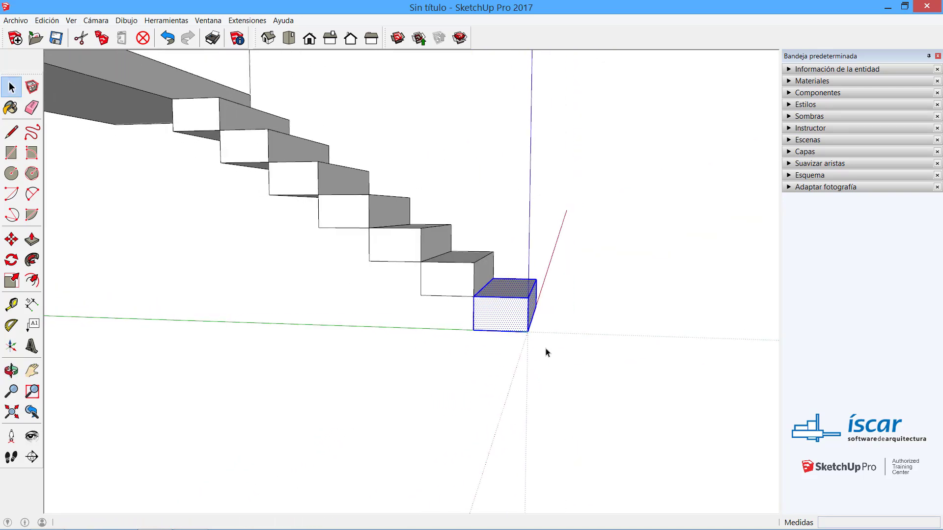
pyautogui.moveTo(524, 360); pyautogui.dragTo(443, 240, button='middle')
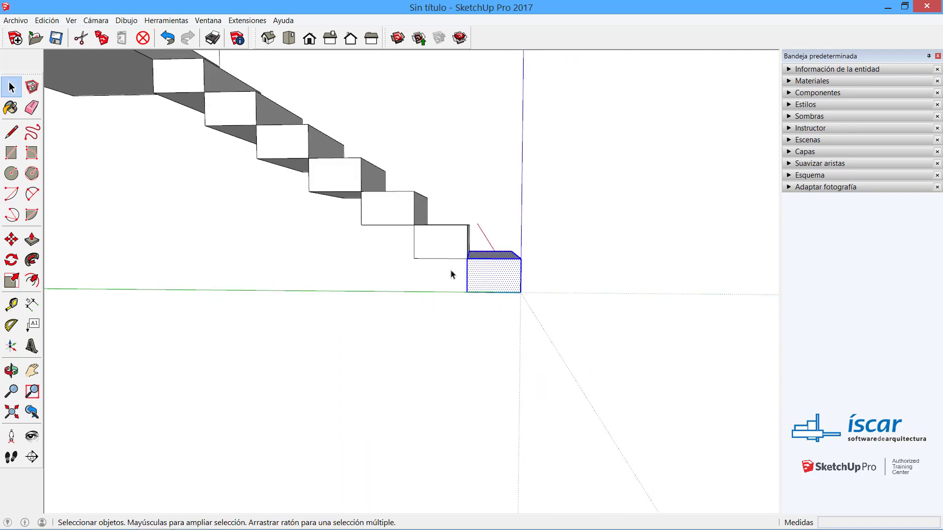
pyautogui.moveTo(446, 243); pyautogui.dragTo(556, 323)
pyautogui.moveTo(443, 242); pyautogui.dragTo(576, 326)
pyautogui.moveTo(625, 329); pyautogui.dragTo(541, 343, button='middle')
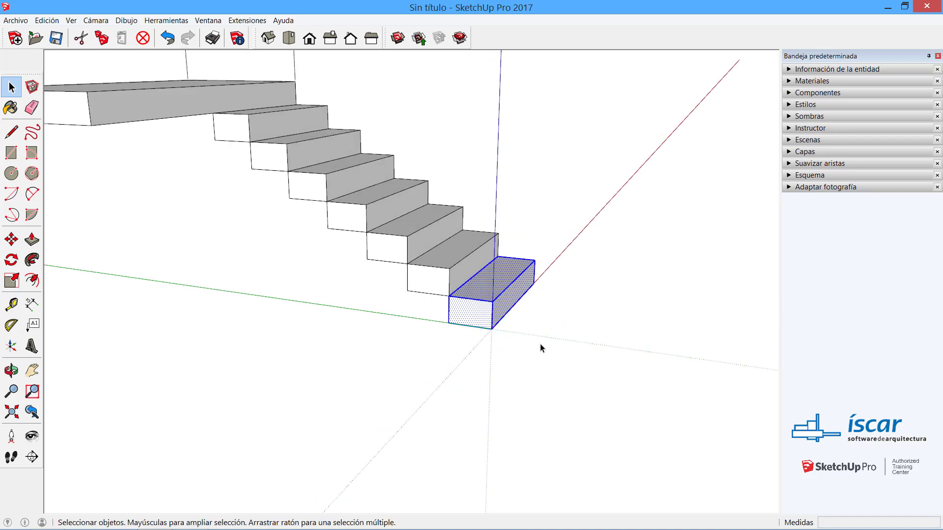
# Step: Copy the selected bottom step with the Move tool, placing its lower rear corner on the landing's upper outer corner
pyautogui.click(12, 239)
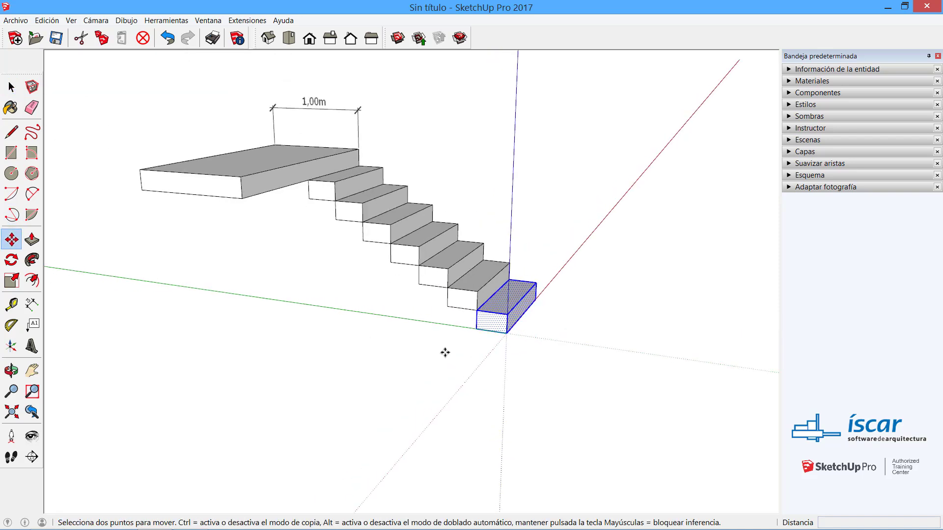
pyautogui.click(477, 329)
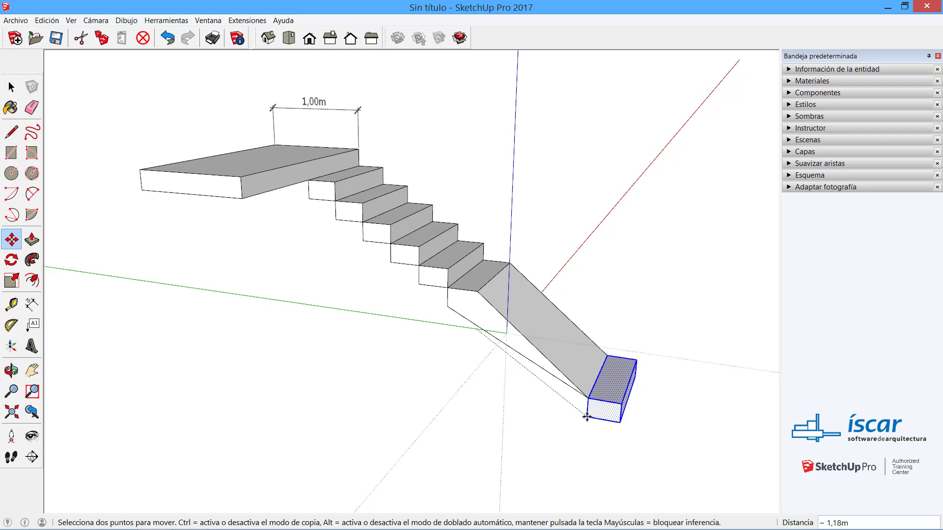
pyautogui.press('ctrl')
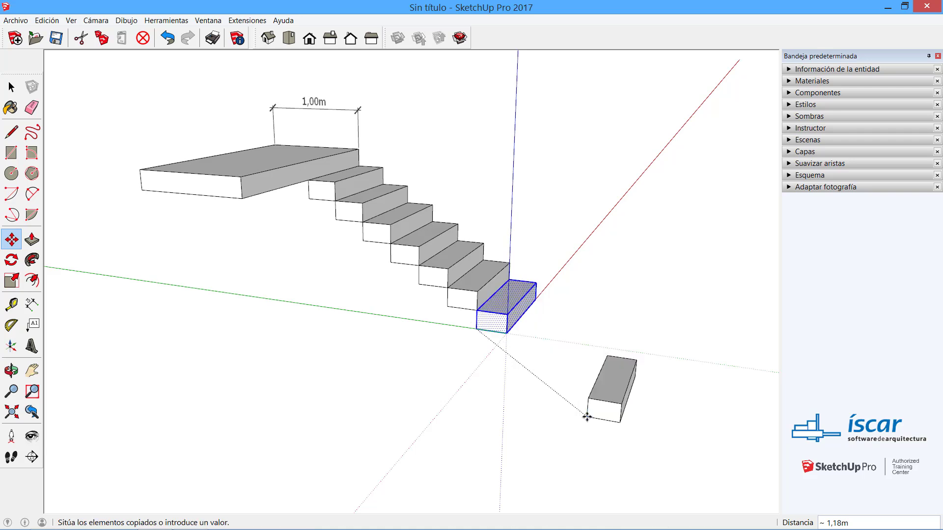
pyautogui.press('ctrl')
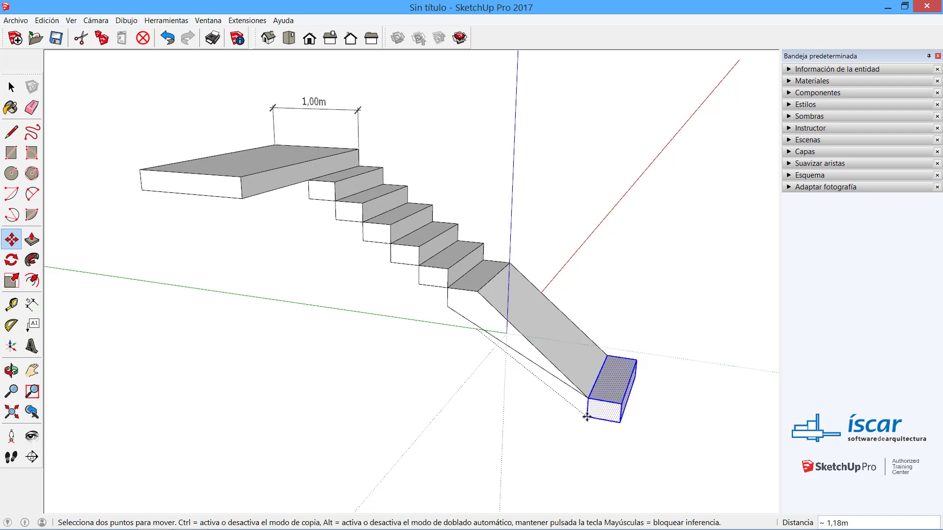
pyautogui.scroll(3, 561, 389)
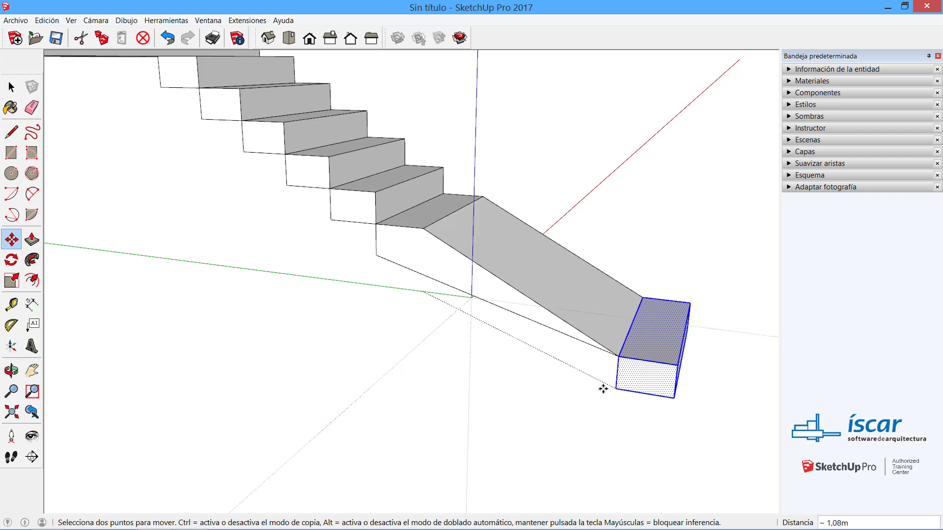
pyautogui.press('ctrl')
pyautogui.scroll(-2, 540, 379)
pyautogui.scroll(-2, 561, 372)
pyautogui.keyDown('shift'); pyautogui.moveTo(561, 372); pyautogui.dragTo(589, 435, button='middle'); pyautogui.keyUp('shift')
pyautogui.click(332, 284)
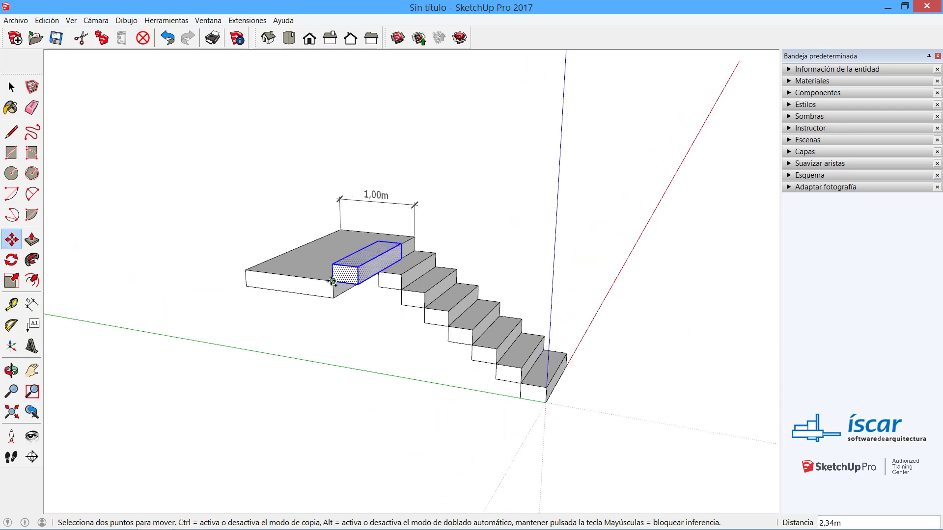
# Step: Copy the step on the landing 0,32 m diagonally onto its own upper corner and array it as 7 copies to form the upper flight
pyautogui.click(333, 285)
pyautogui.click(365, 274)
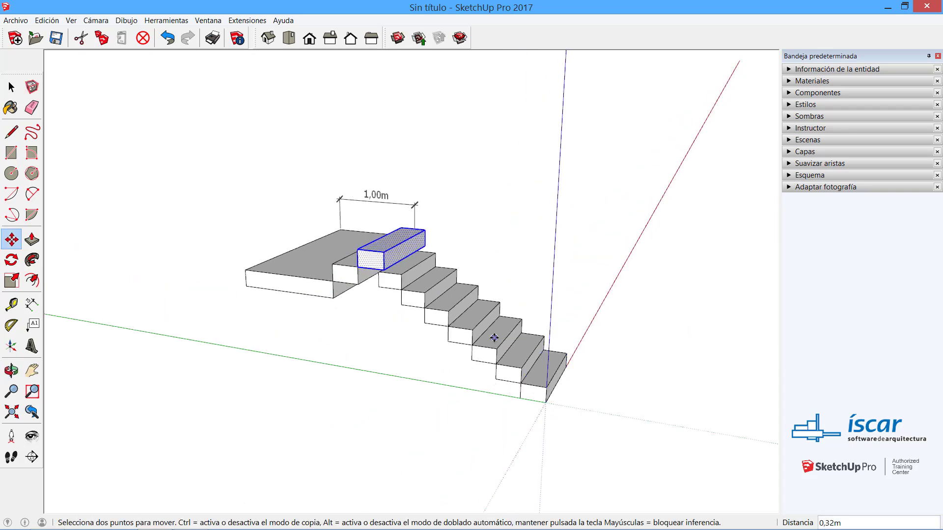
pyautogui.write('*7')
pyautogui.press('Return')
pyautogui.press('space')
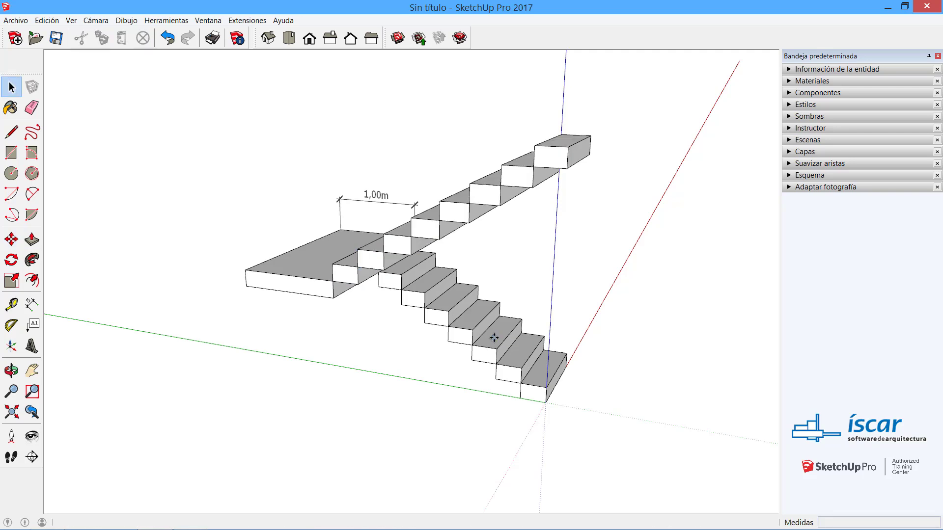
# Step: Draw a line along the upper flight's outer side, from the topmost step's lower corner to the landing's lower corner
pyautogui.moveTo(442, 358); pyautogui.dragTo(542, 330, button='middle')
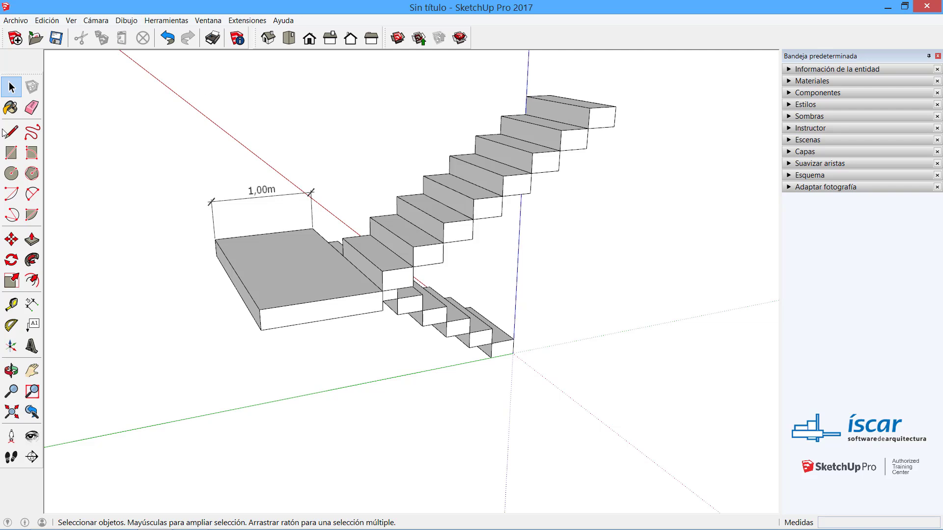
pyautogui.press('l')
pyautogui.click(614, 126)
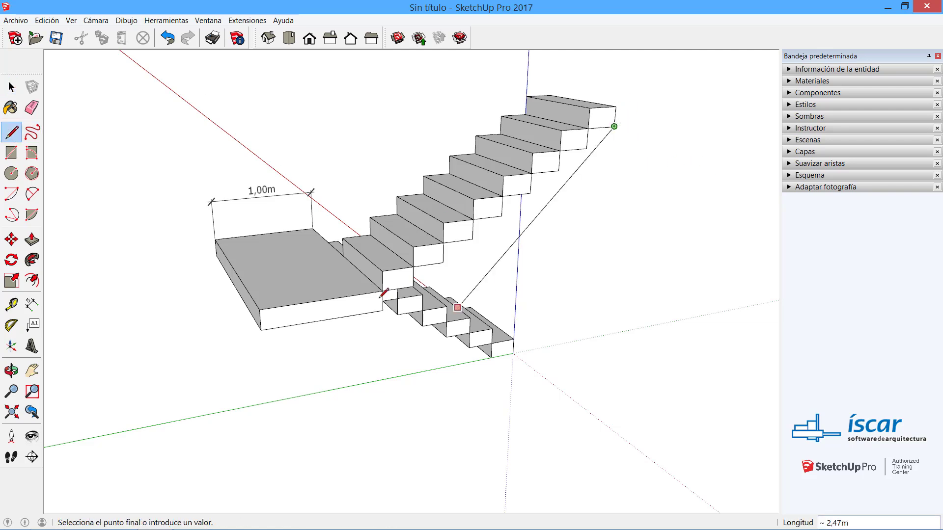
pyautogui.moveTo(453, 312); pyautogui.dragTo(469, 268, button='middle')
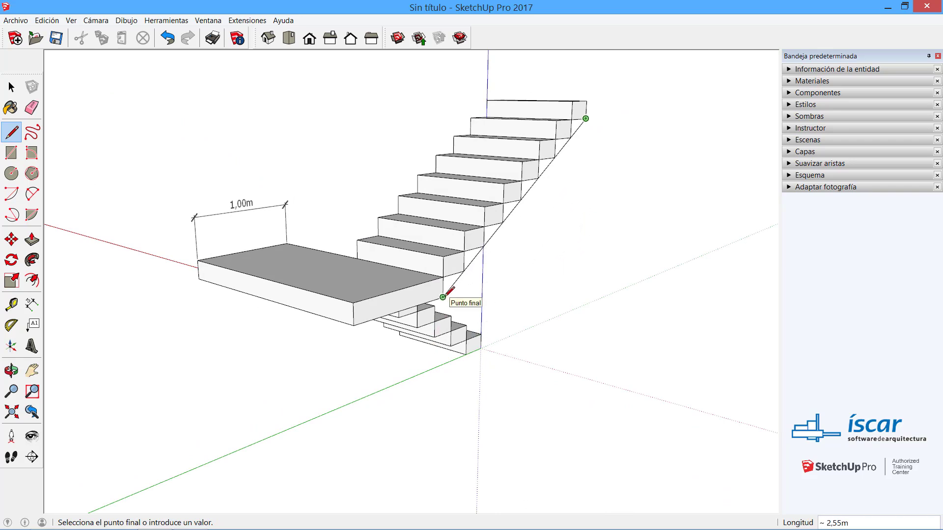
pyautogui.click(442, 297)
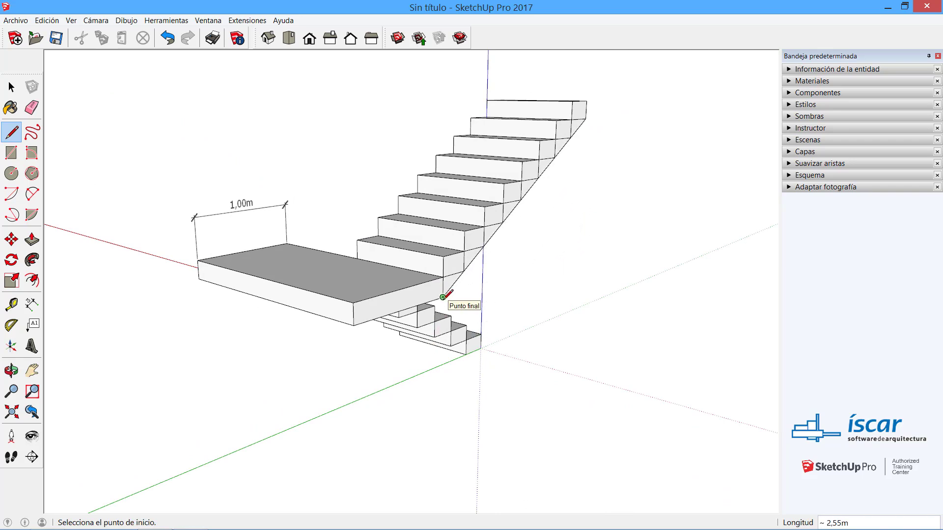
# Step: Try to draw a matching diagonal line along the inner side of the upper flight, and undo it
pyautogui.moveTo(379, 289); pyautogui.dragTo(188, 237, button='middle')
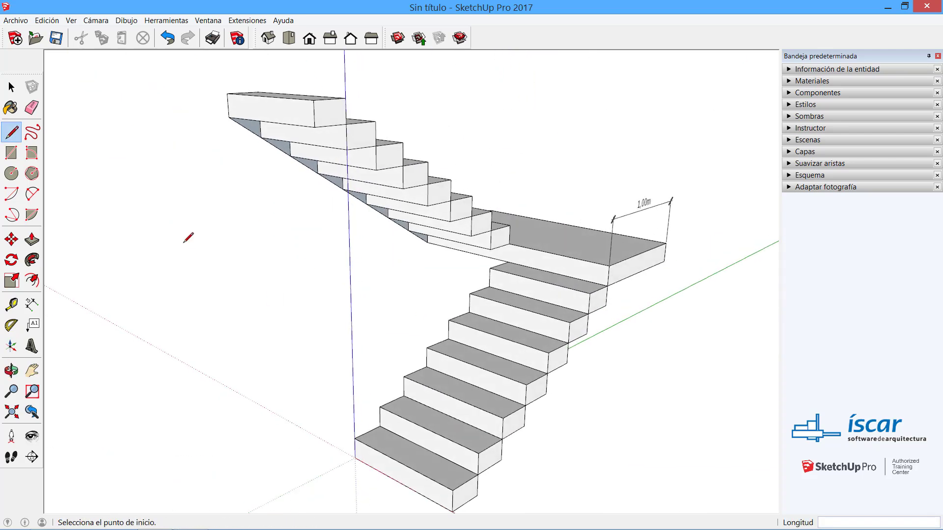
pyautogui.click(315, 126)
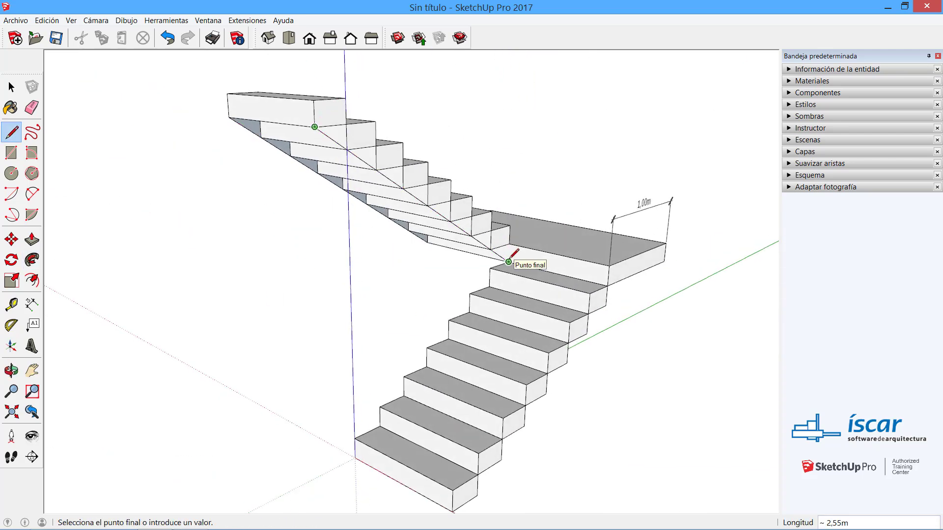
pyautogui.click(510, 260)
pyautogui.hotkey('ctrl', 'z')
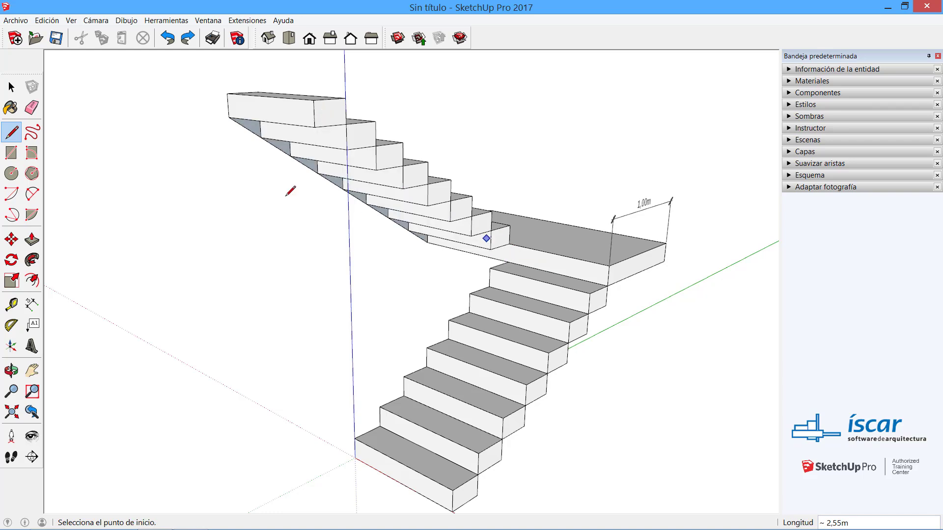
# Step: Extrude the triangular faces under the upper flight 1 m across its full width with Push/Pull to form a sloping underside
pyautogui.click(31, 240)
pyautogui.click(336, 135)
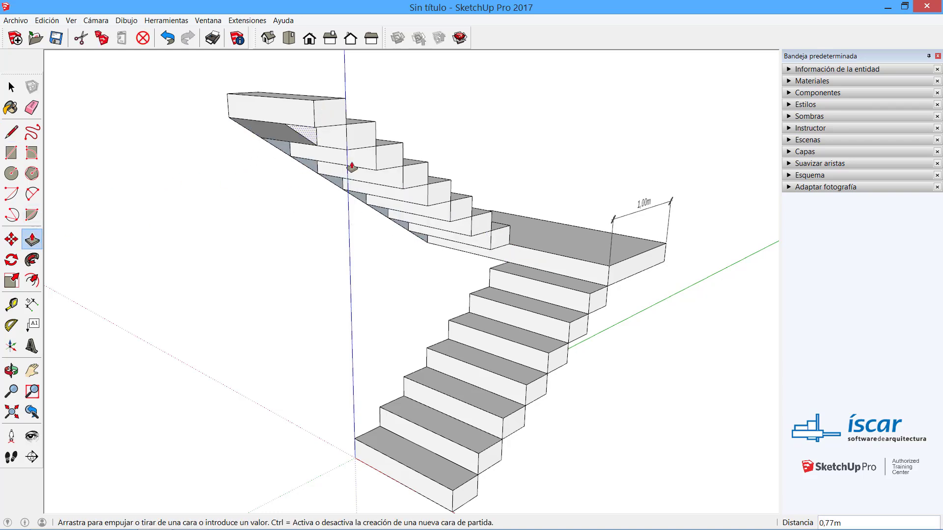
pyautogui.click(339, 121)
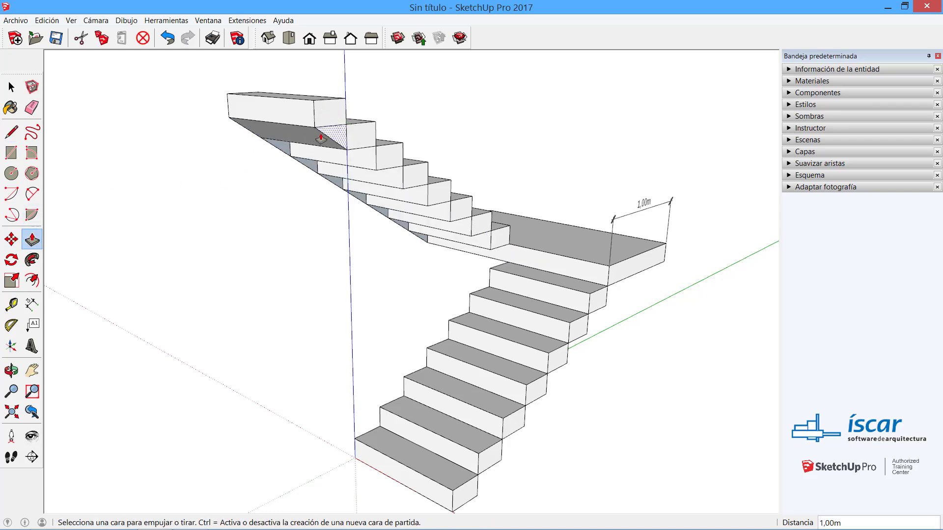
pyautogui.doubleClick(307, 169)
pyautogui.doubleClick(338, 188)
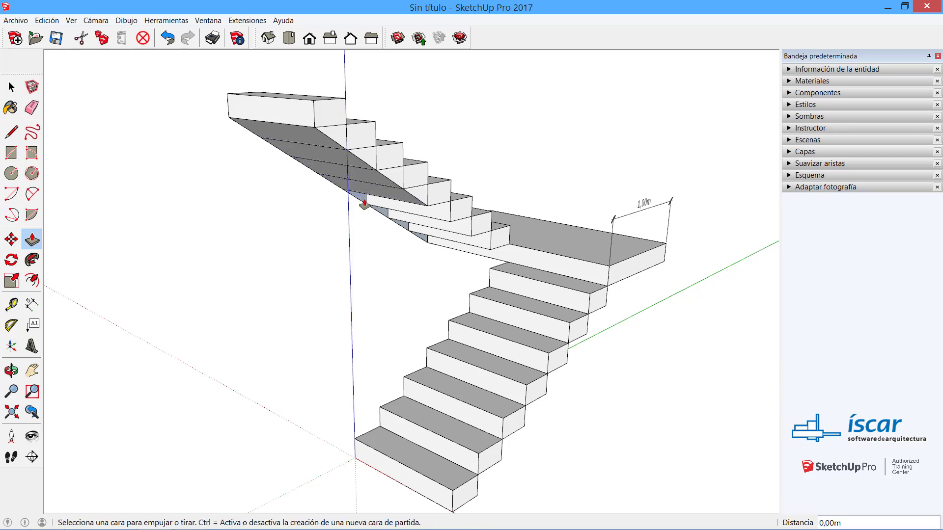
pyautogui.doubleClick(369, 211)
pyautogui.doubleClick(385, 215)
pyautogui.doubleClick(403, 232)
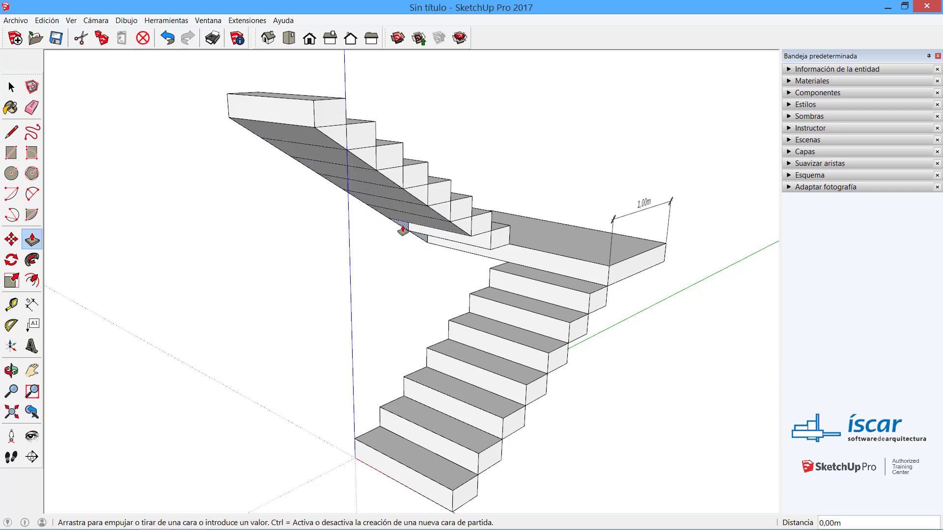
pyautogui.doubleClick(422, 244)
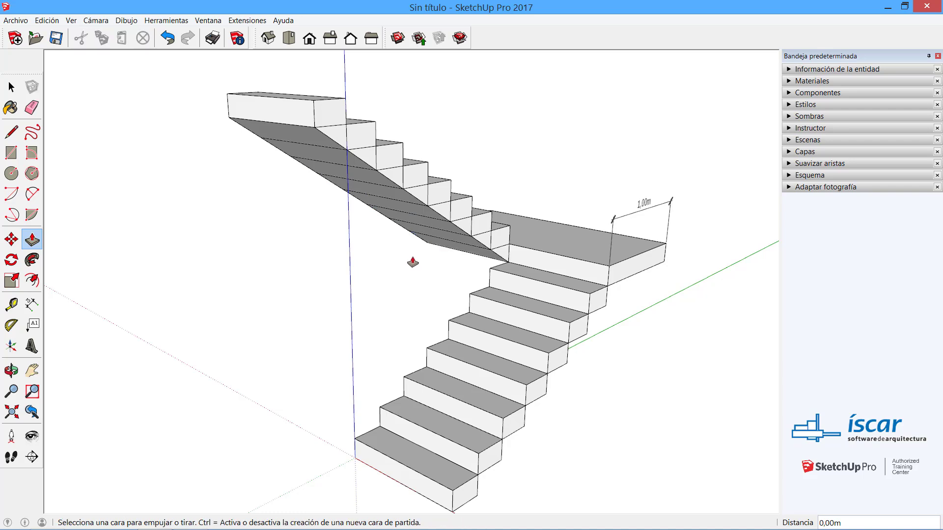
# Step: Erase the leftover dividing edges on the underside and inner side face of the upper flight
pyautogui.press('e')
pyautogui.moveTo(322, 146); pyautogui.dragTo(438, 237)
pyautogui.scroll(5, 449, 164)
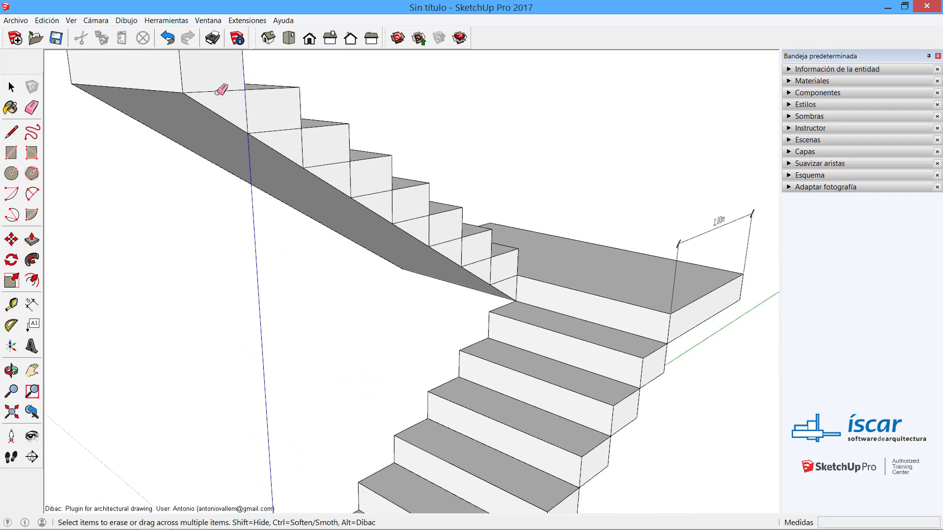
pyautogui.moveTo(221, 88)
pyautogui.mouseDown()
pyautogui.moveTo(500, 280)
pyautogui.moveTo(521, 268)
pyautogui.mouseUp()
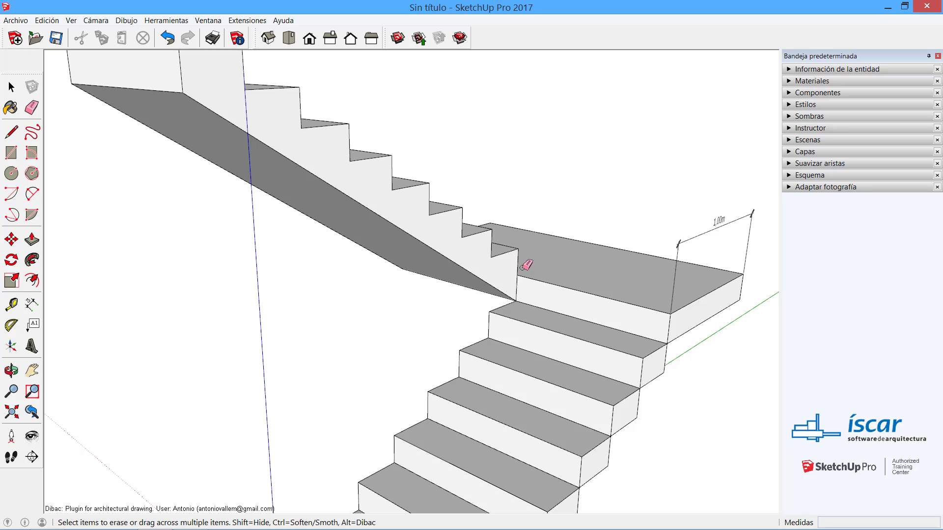
pyautogui.scroll(-5, 465, 280)
pyautogui.press('space')
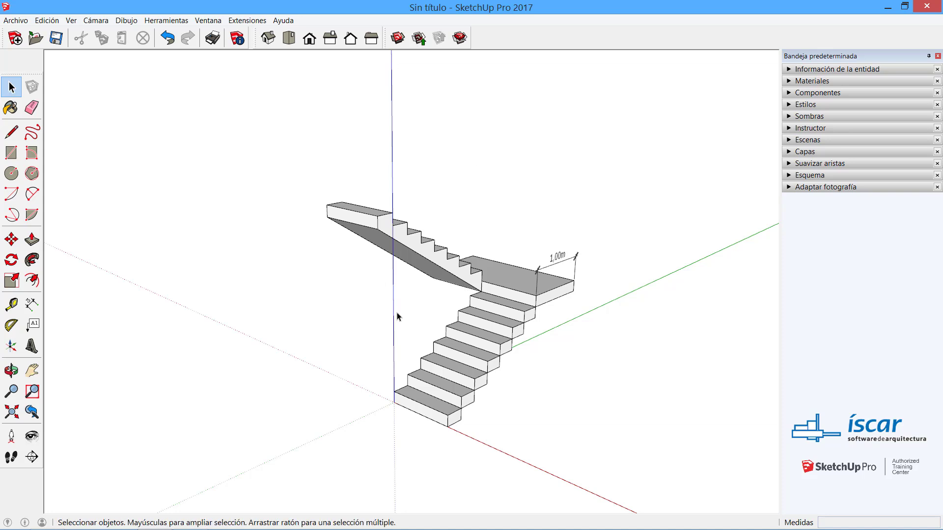
# Step: Try to move the bottom step of the lower flight away from the steps above, cancel the move and clear the selection
pyautogui.scroll(1, 493, 432)
pyautogui.moveTo(493, 432); pyautogui.dragTo(499, 385, button='middle')
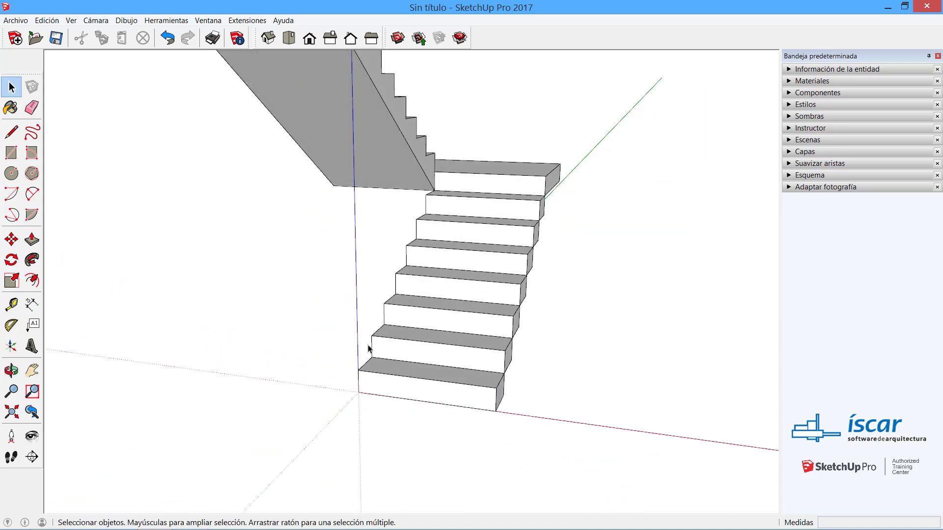
pyautogui.moveTo(329, 351); pyautogui.dragTo(557, 452)
pyautogui.moveTo(582, 413); pyautogui.dragTo(531, 429, button='middle')
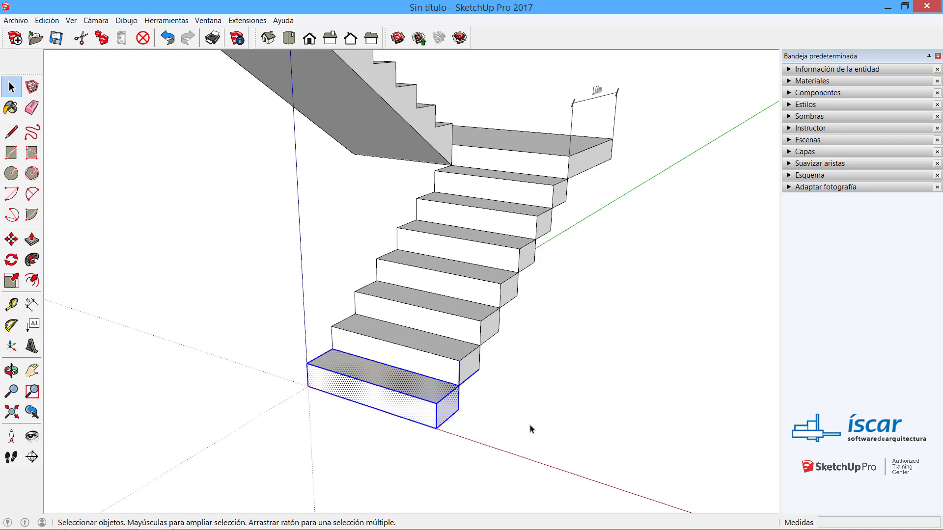
pyautogui.press('m')
pyautogui.click(436, 399)
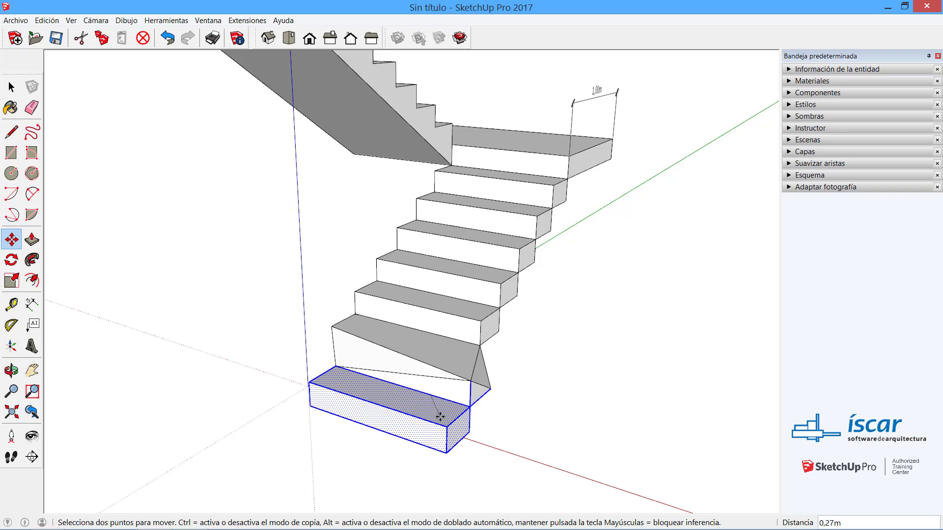
pyautogui.press('Escape')
pyautogui.press('space')
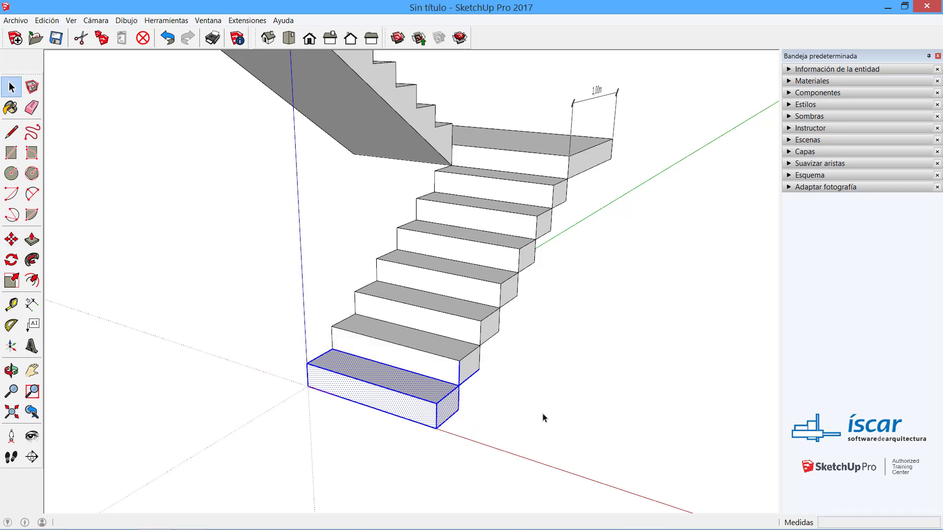
pyautogui.click(542, 415)
pyautogui.moveTo(543, 414); pyautogui.dragTo(511, 425, button='middle')
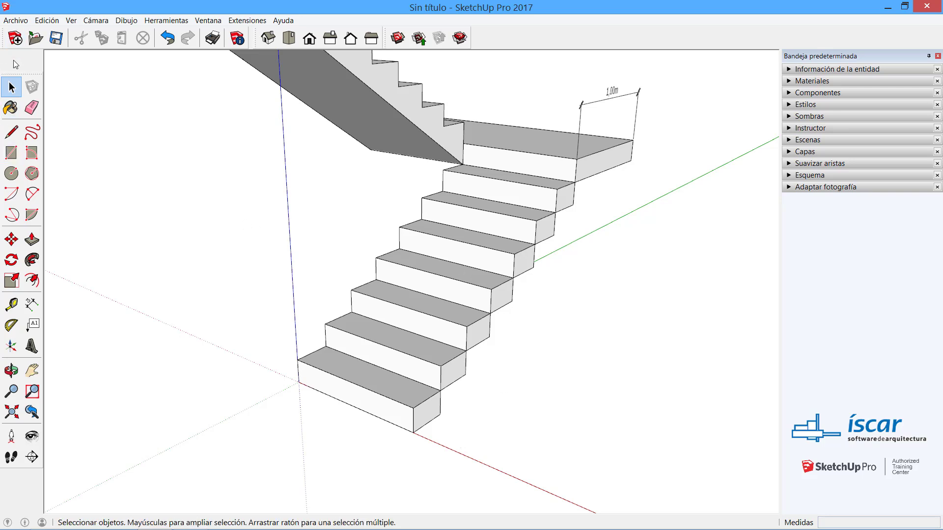
# Step: Start a new drawing without saving the staircase, and open the model Grupo y componente.skp
pyautogui.click(15, 38)
pyautogui.click(488, 298)
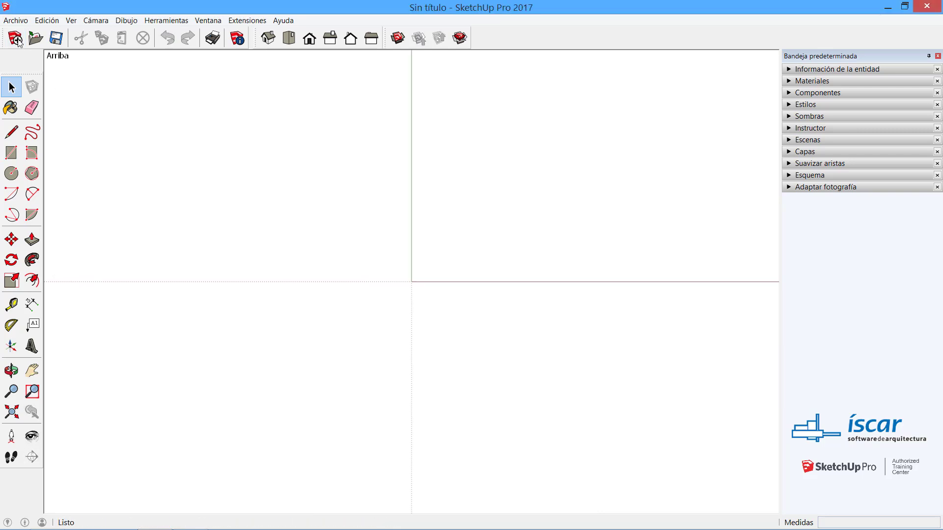
pyautogui.click(16, 20)
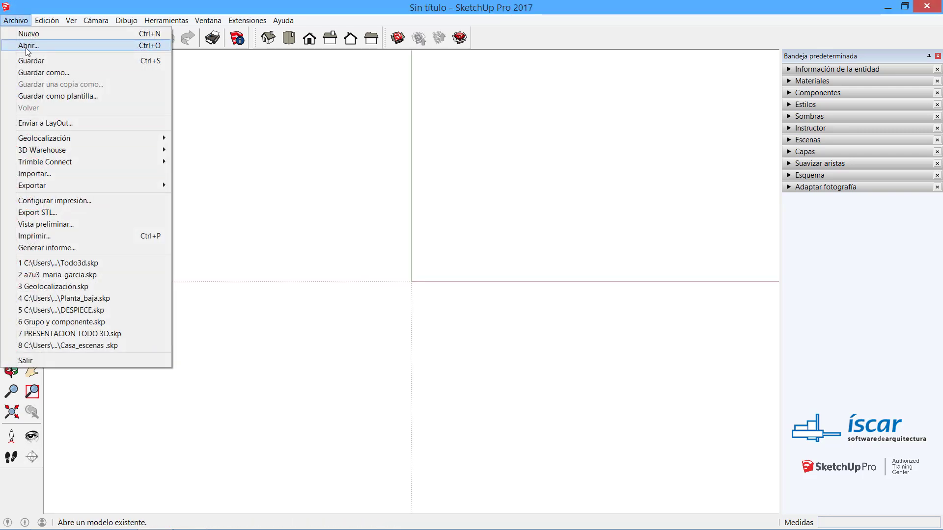
pyautogui.click(26, 47)
pyautogui.doubleClick(238, 123)
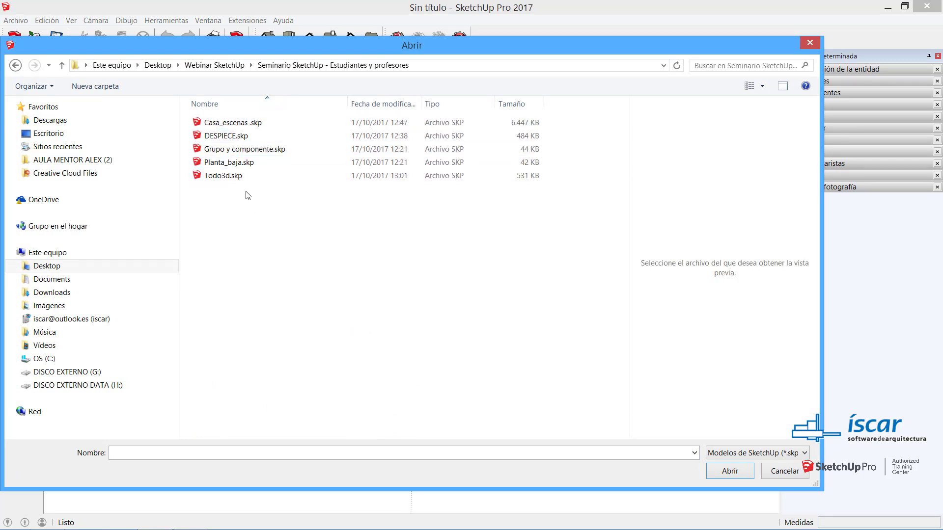
pyautogui.doubleClick(232, 150)
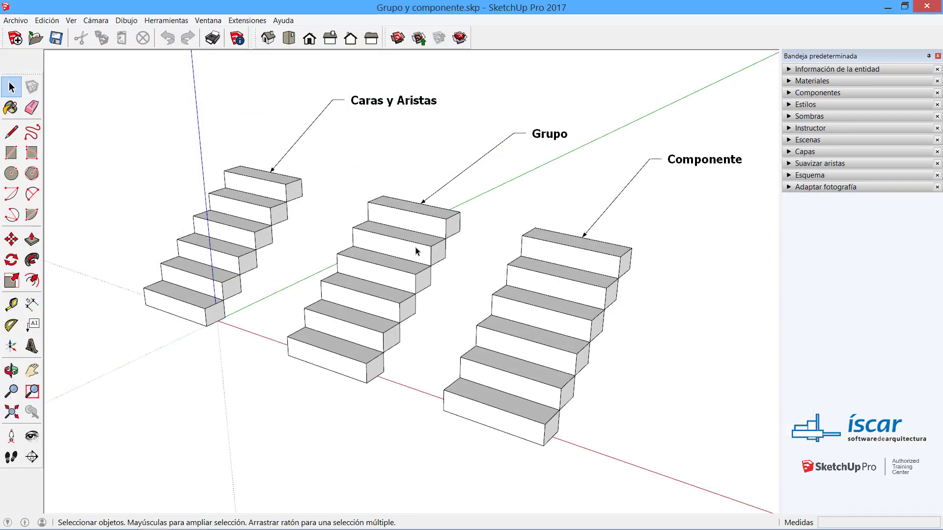
# Step: Open the model DESPIECE.skp from the Seminario SketchUp - Estudiantes y profesores folder
pyautogui.scroll(-1, 416, 251)
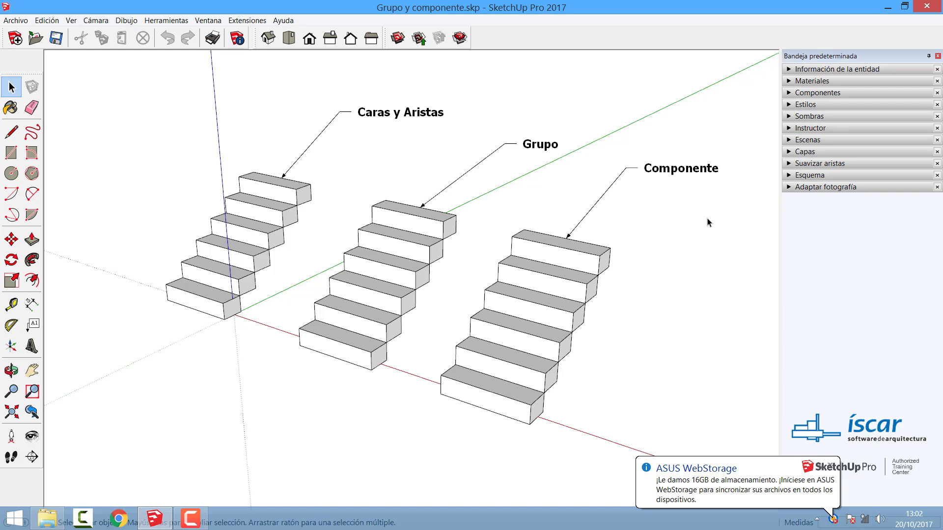
pyautogui.click(830, 466)
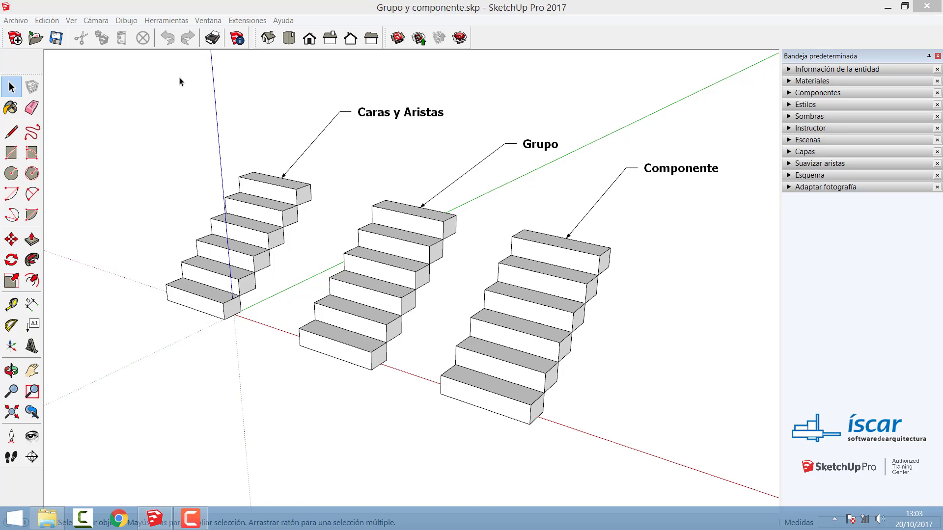
pyautogui.click(15, 20)
pyautogui.click(28, 46)
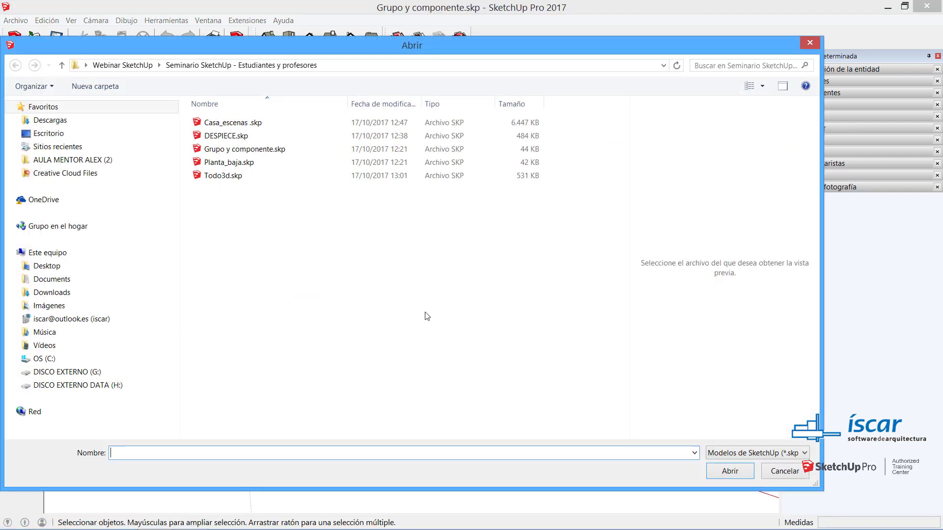
pyautogui.doubleClick(247, 139)
# Step: Move the ungrouped upper floor onto the ground floor, aligning its lower front corner with the matching top corner, and clear the selection
pyautogui.moveTo(456, 385); pyautogui.dragTo(404, 298, button='middle')
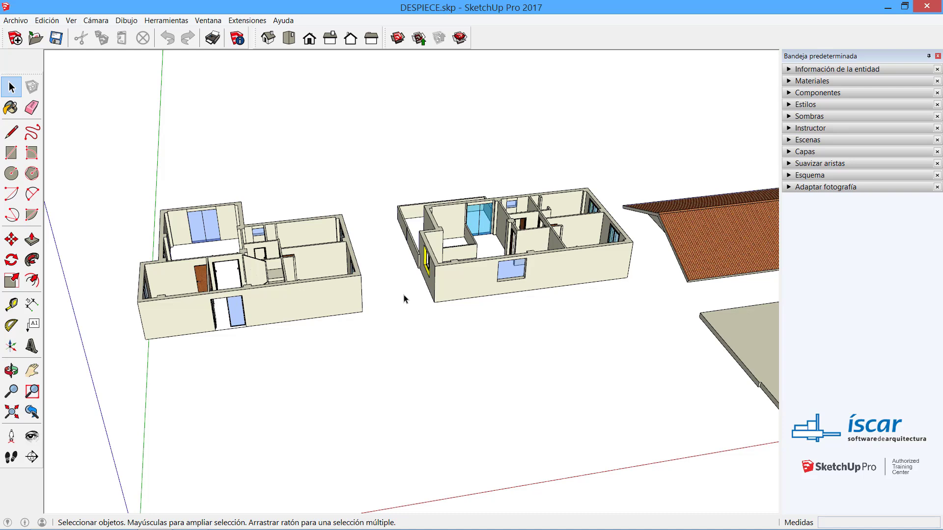
pyautogui.moveTo(623, 265); pyautogui.dragTo(541, 284, button='middle')
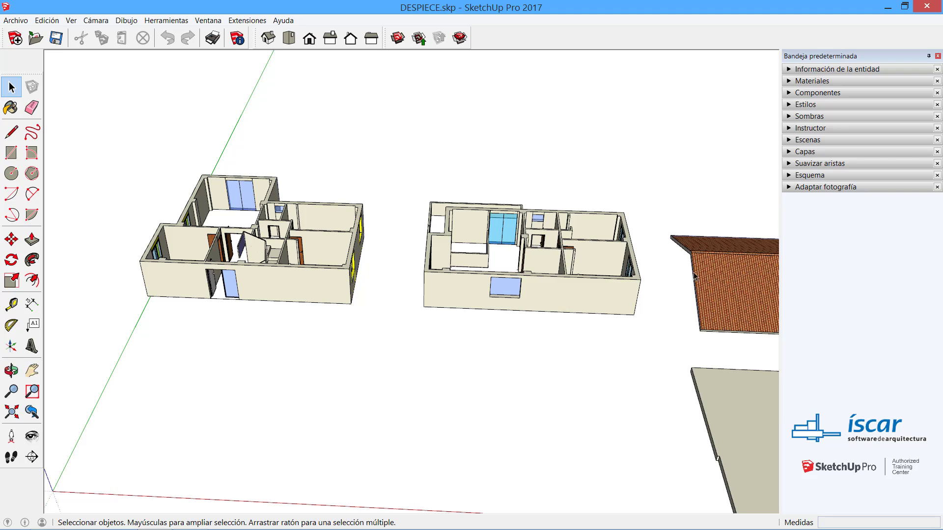
pyautogui.scroll(2, 524, 226)
pyautogui.scroll(-2, 402, 192)
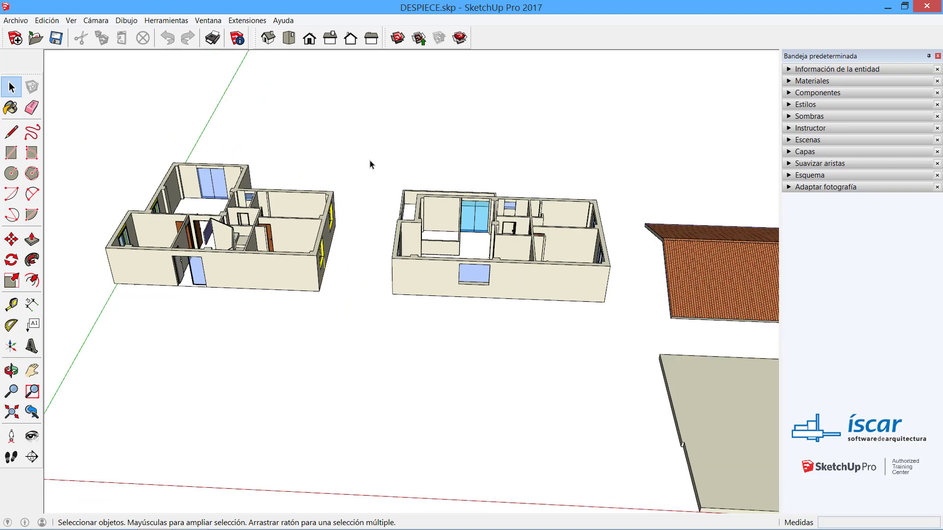
pyautogui.moveTo(369, 160); pyautogui.dragTo(640, 354)
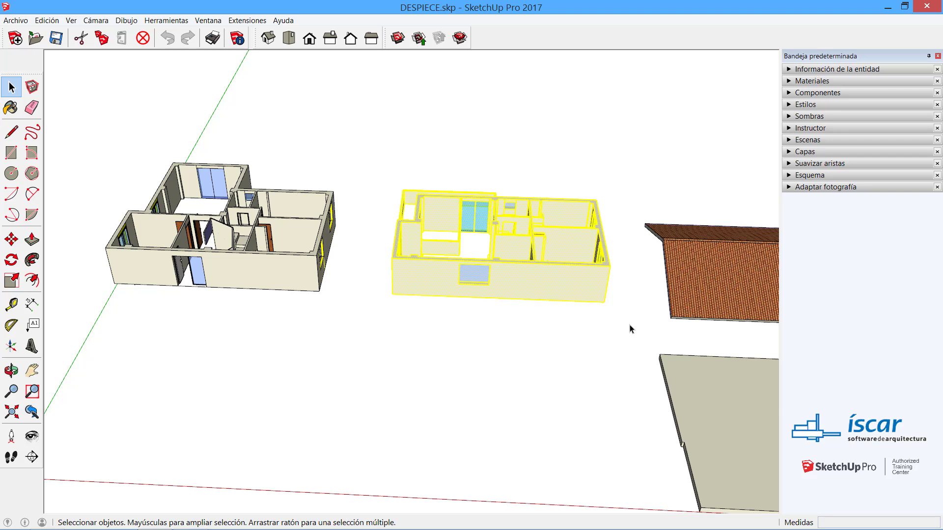
pyautogui.click(12, 241)
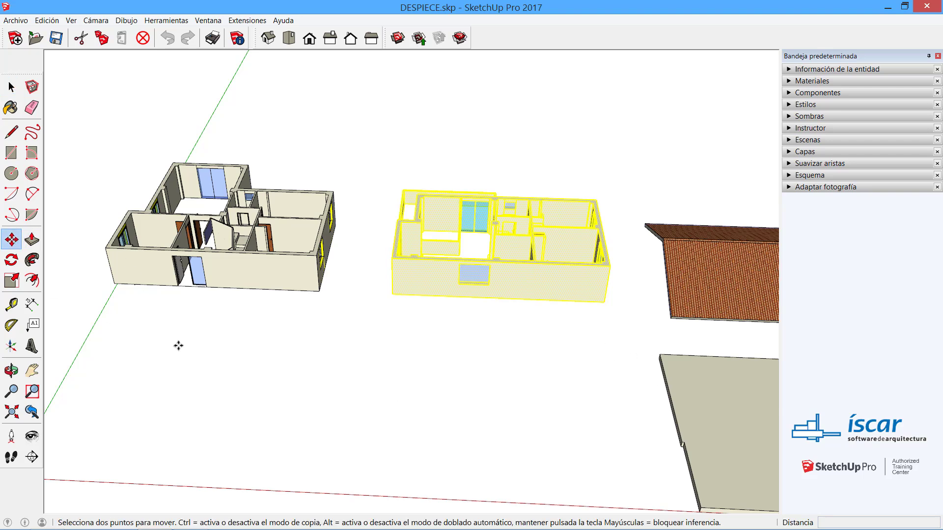
pyautogui.click(604, 301)
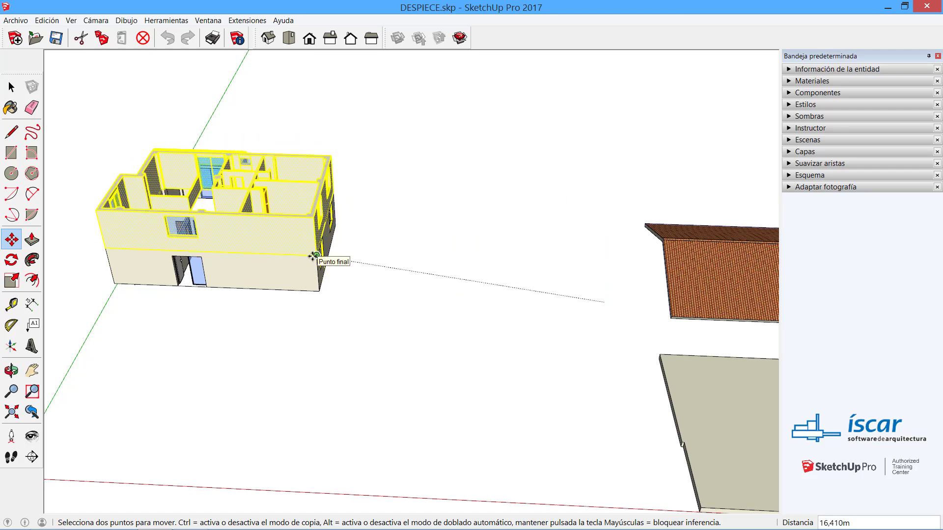
pyautogui.click(313, 256)
pyautogui.press('space')
pyautogui.click(375, 322)
# Step: Examine the joint between the stacked floors by selecting the shared edge and the wall faces above and below it
pyautogui.moveTo(374, 323); pyautogui.dragTo(481, 206, button='middle')
pyautogui.scroll(5, 376, 241)
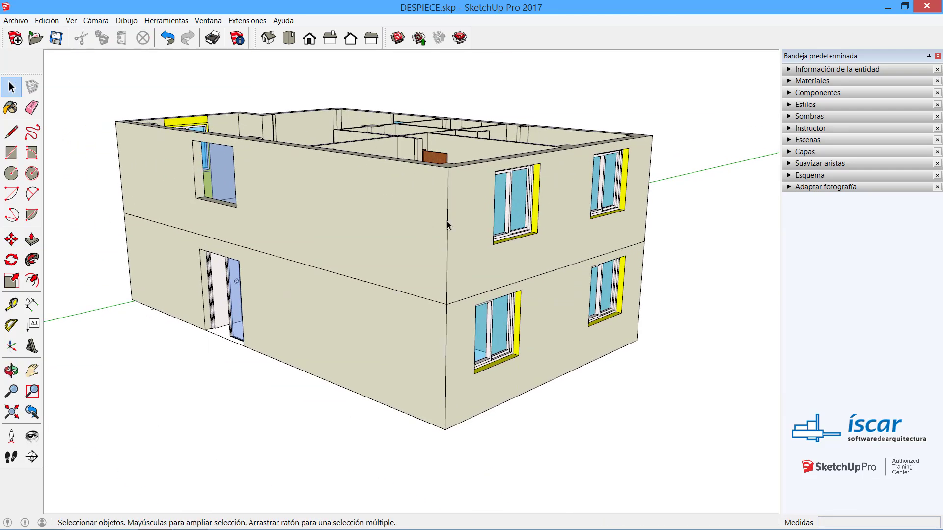
pyautogui.moveTo(324, 260); pyautogui.dragTo(409, 366, button='middle')
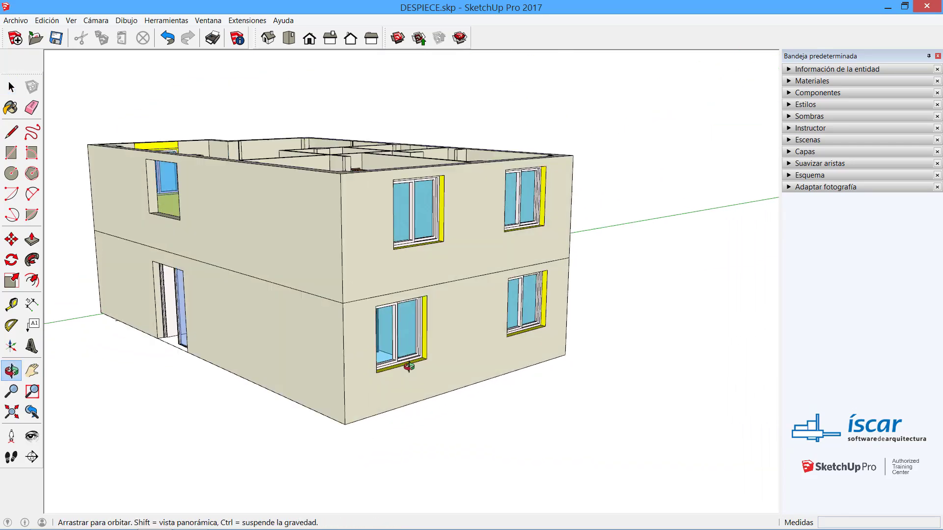
pyautogui.scroll(5, 323, 304)
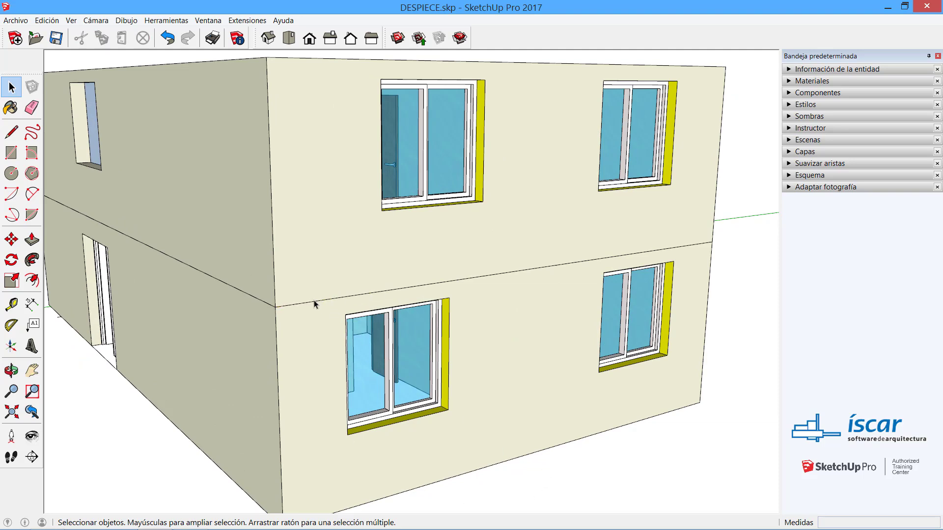
pyautogui.click(315, 305)
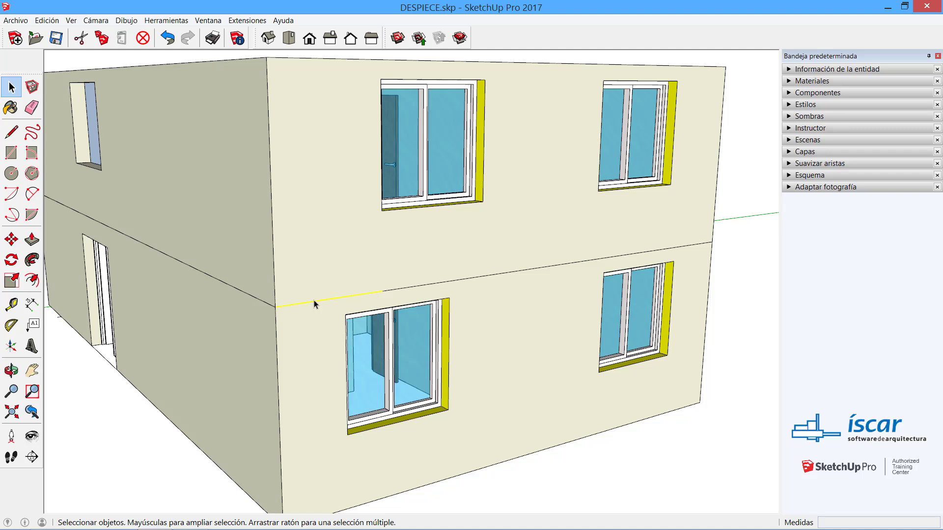
pyautogui.doubleClick(331, 258)
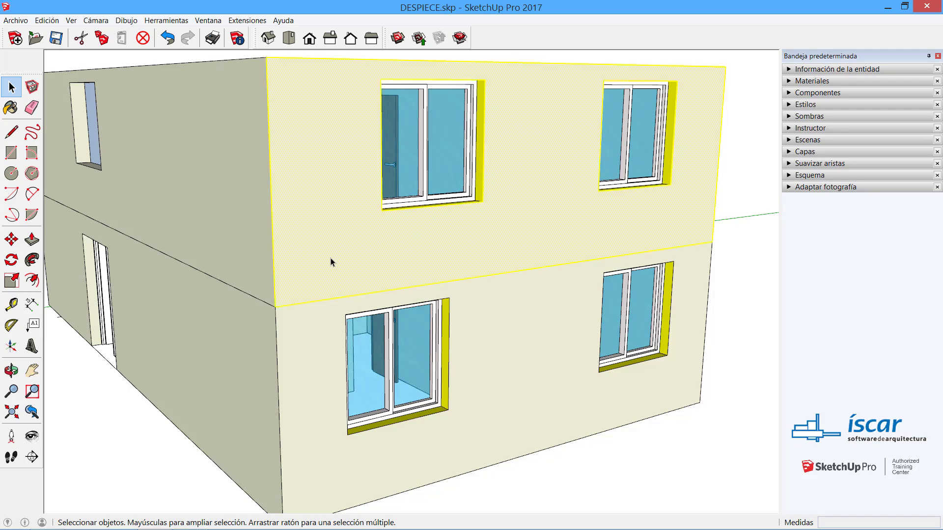
pyautogui.click(308, 377)
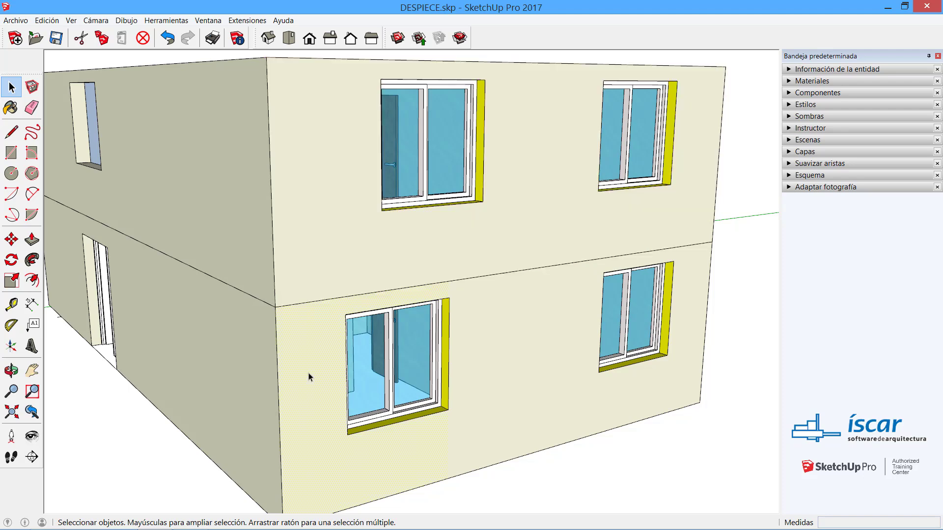
pyautogui.click(311, 305)
pyautogui.scroll(-5, 311, 305)
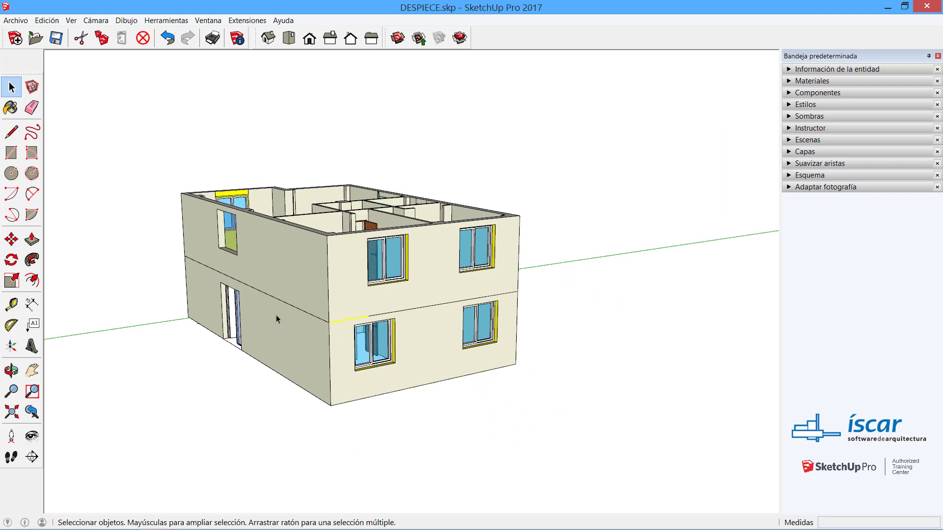
# Step: Try to move the upper floor off the ground floor, switch to copying it away, and cancel the operation
pyautogui.moveTo(219, 293); pyautogui.dragTo(516, 202, button='middle')
pyautogui.moveTo(354, 223); pyautogui.dragTo(274, 190, button='middle')
pyautogui.moveTo(211, 140); pyautogui.dragTo(682, 280)
pyautogui.moveTo(649, 301); pyautogui.dragTo(477, 369, button='middle')
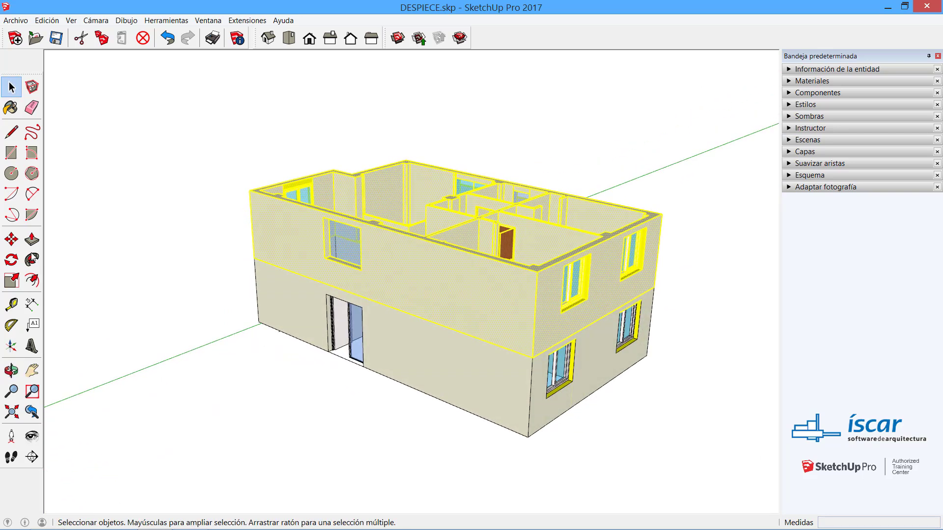
pyautogui.press('m')
pyautogui.click(529, 285)
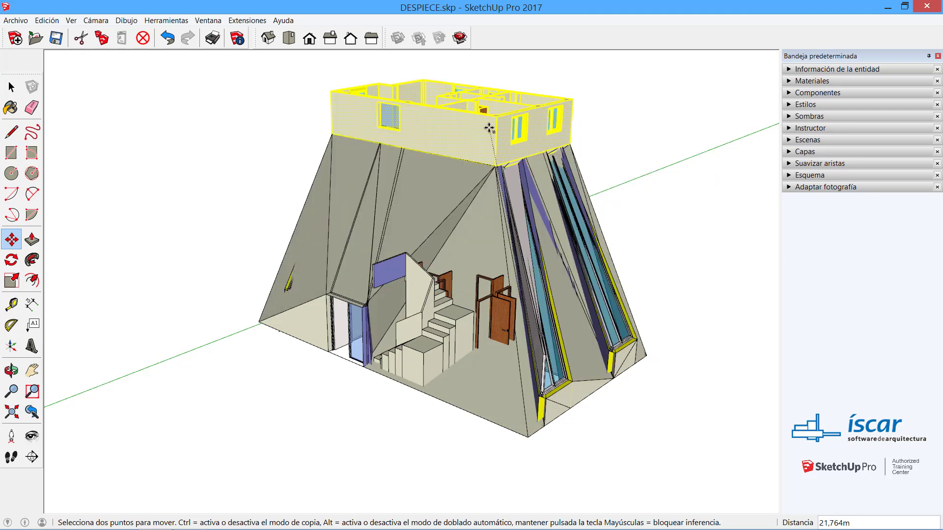
pyautogui.press('ctrl')
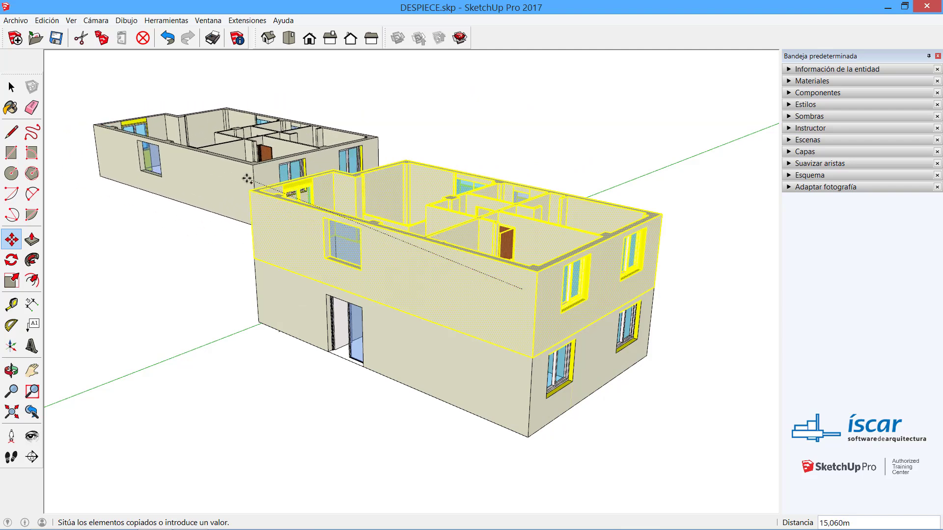
pyautogui.press('Escape')
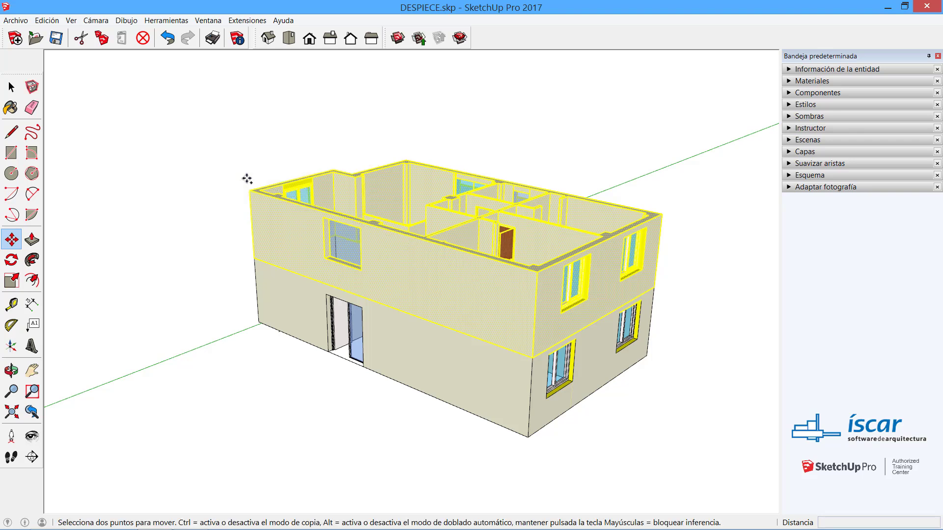
# Step: Delete the selected upper floor, undo the deletion and return to the Select tool
pyautogui.press('Delete')
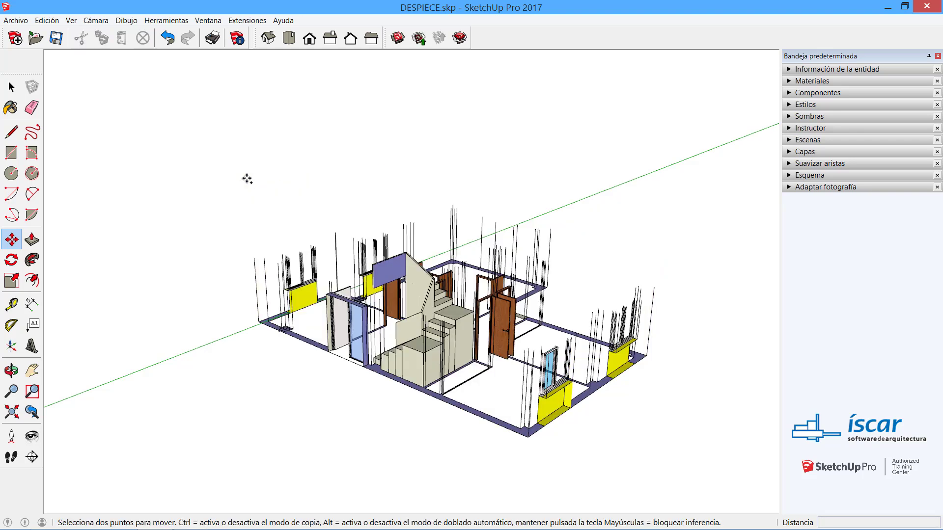
pyautogui.hotkey('ctrl', 'z')
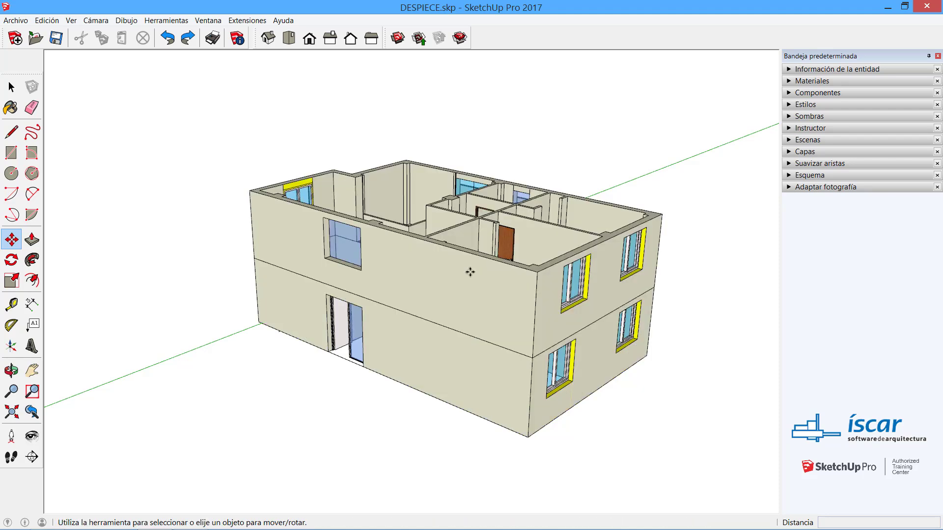
pyautogui.press('space')
# Step: Select the shared edge between the floors at the outer corner and inspect the joint from inside the building
pyautogui.scroll(1, 609, 354)
pyautogui.scroll(4, 609, 355)
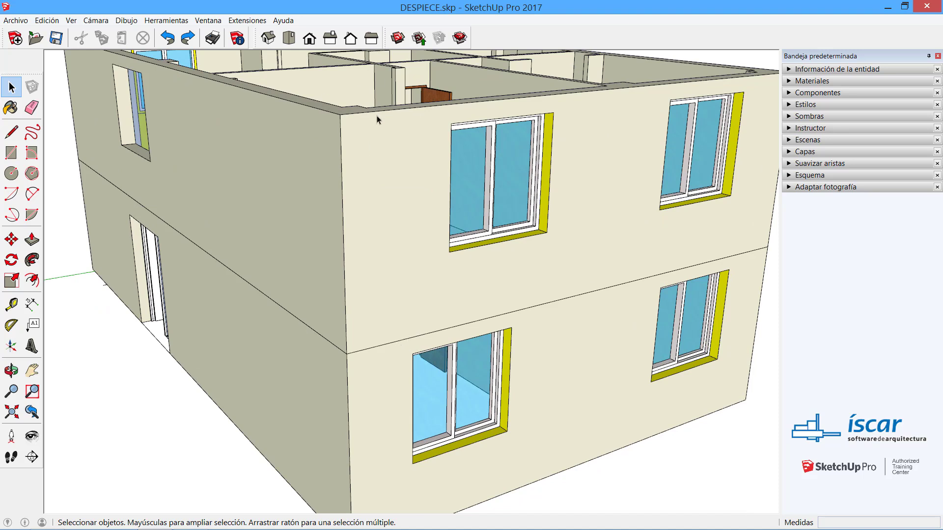
pyautogui.click(394, 343)
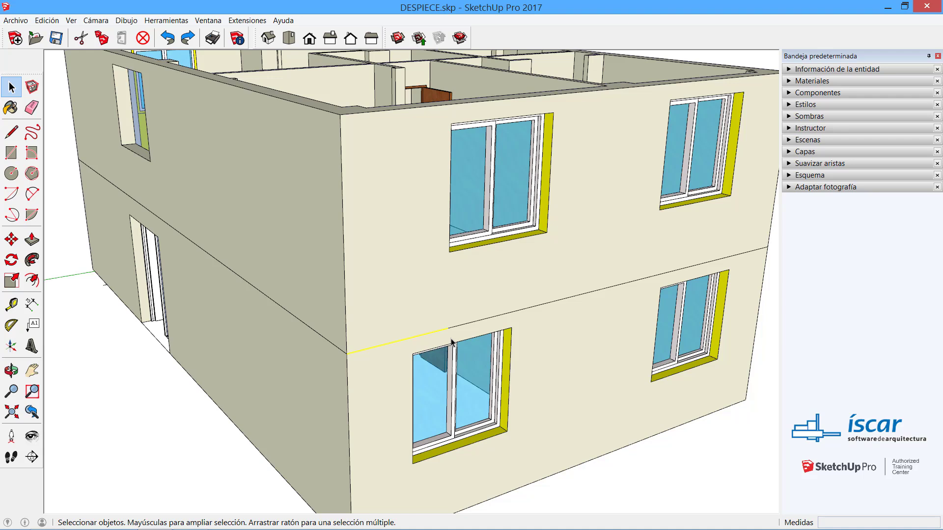
pyautogui.moveTo(413, 116); pyautogui.dragTo(425, 313, button='middle')
pyautogui.scroll(5, 425, 313)
pyautogui.scroll(4, 426, 313)
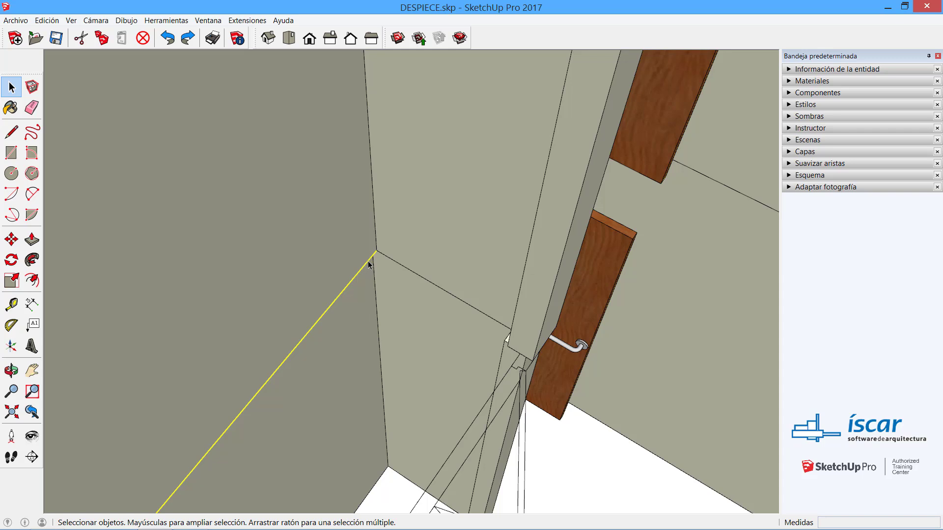
pyautogui.scroll(-4, 415, 267)
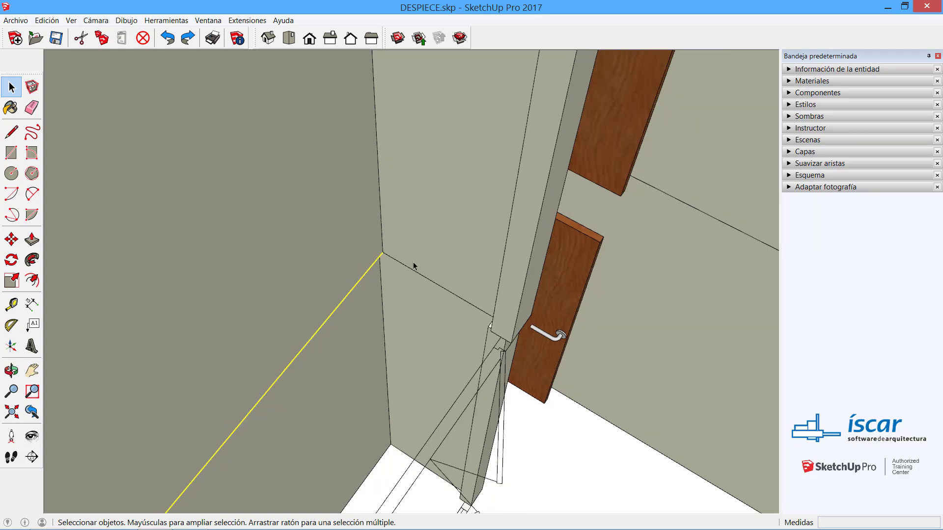
pyautogui.scroll(-8, 414, 266)
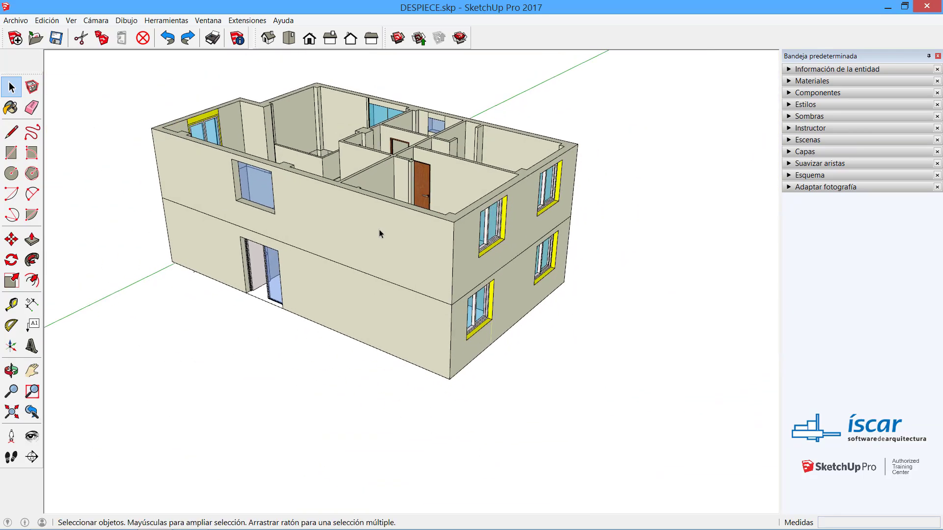
# Step: Undo the move that stacked the upper floor on the ground floor, and clear the selection
pyautogui.moveTo(380, 229); pyautogui.dragTo(402, 244, button='middle')
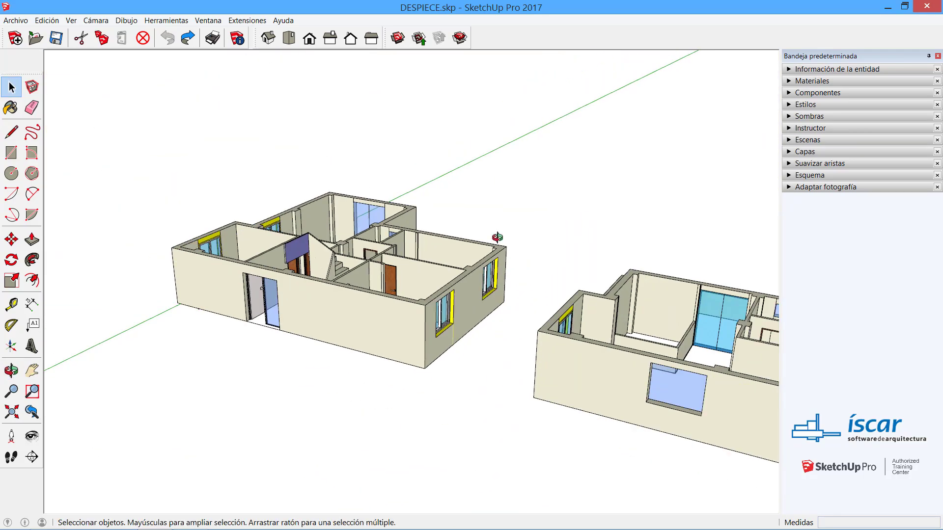
pyautogui.moveTo(398, 217); pyautogui.dragTo(545, 354, button='middle')
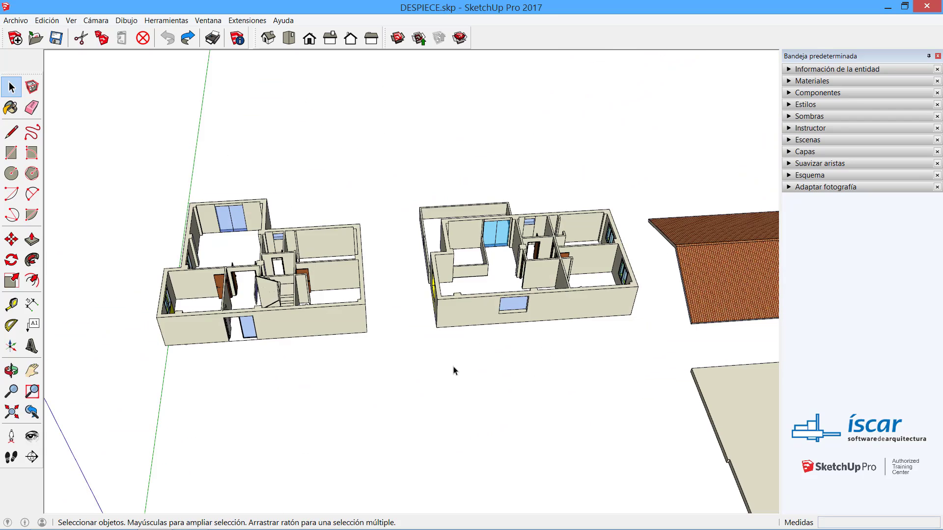
pyautogui.click(511, 326)
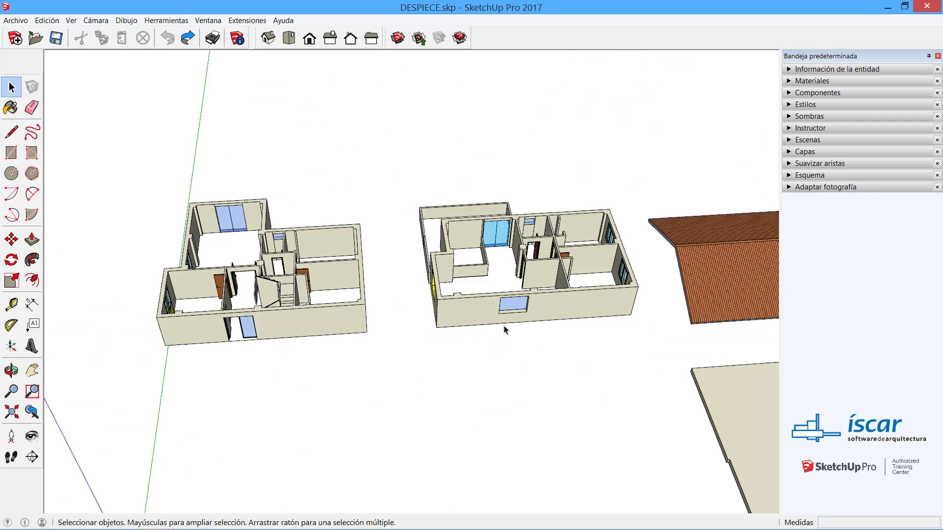
# Step: Select all geometry of the separate upper floor, make it a group, and clear the selection
pyautogui.moveTo(388, 166); pyautogui.dragTo(646, 367)
pyautogui.moveTo(625, 362); pyautogui.dragTo(594, 357, button='middle')
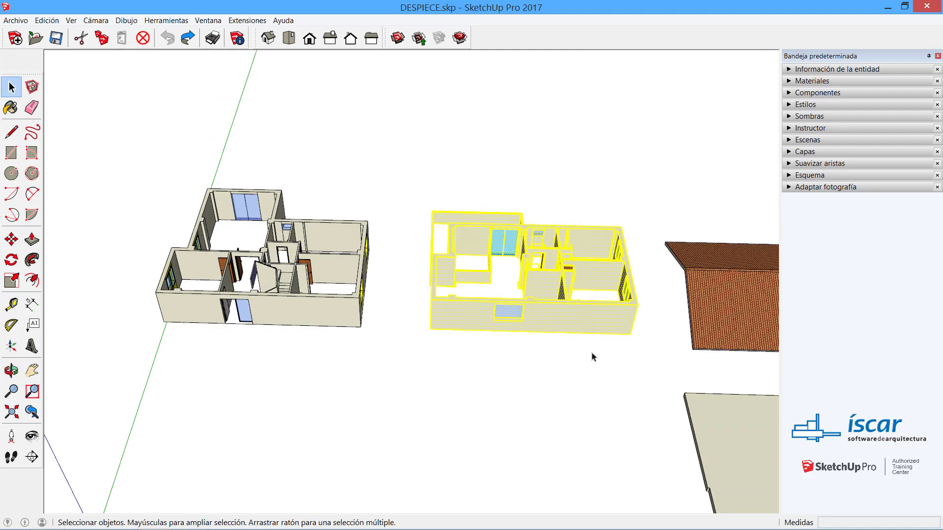
pyautogui.rightClick(543, 316)
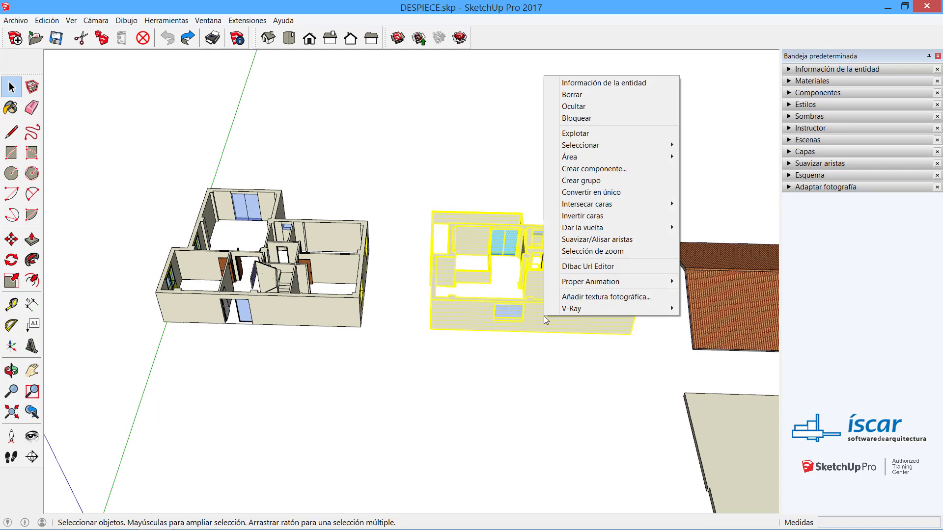
pyautogui.click(576, 186)
pyautogui.click(618, 456)
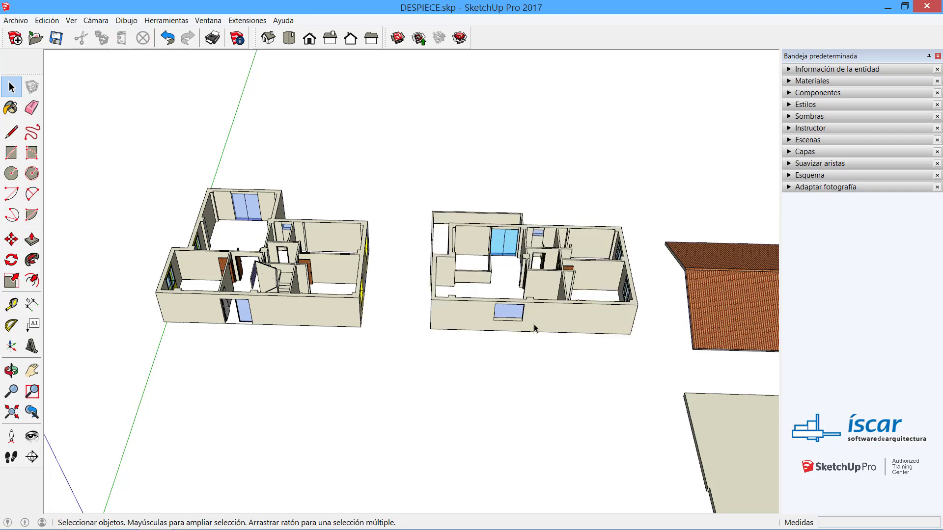
# Step: Select and deselect the upper floor group repeatedly to check that it is picked as a single object
pyautogui.click(535, 324)
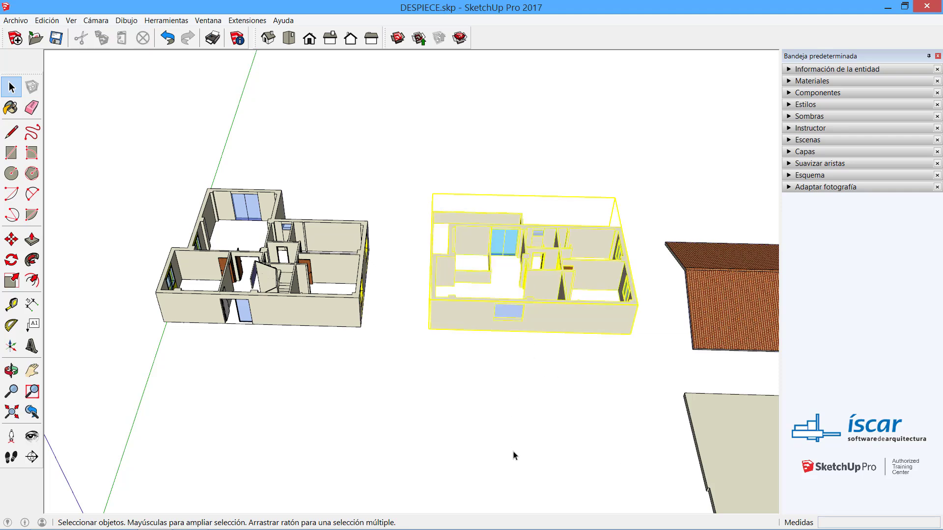
pyautogui.click(514, 456)
pyautogui.click(546, 329)
pyautogui.click(509, 445)
pyautogui.click(526, 333)
pyautogui.click(535, 383)
# Step: Select all geometry of the ground floor with the staircase and make it a group
pyautogui.moveTo(122, 130); pyautogui.dragTo(415, 354)
pyautogui.rightClick(343, 310)
pyautogui.click(393, 139)
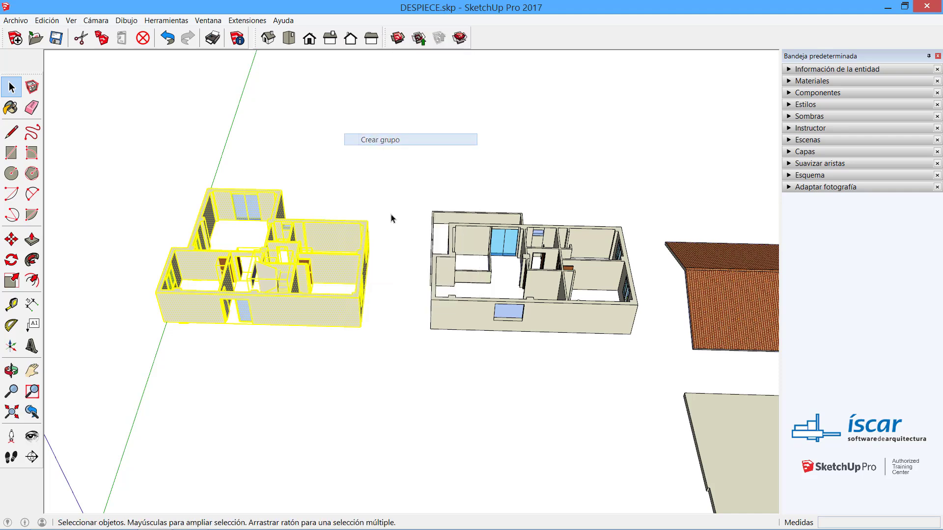
# Step: Select the separate upper floor and the ground floor in turn to check the two groups, and clear the selection
pyautogui.click(432, 315)
pyautogui.click(302, 305)
pyautogui.click(278, 409)
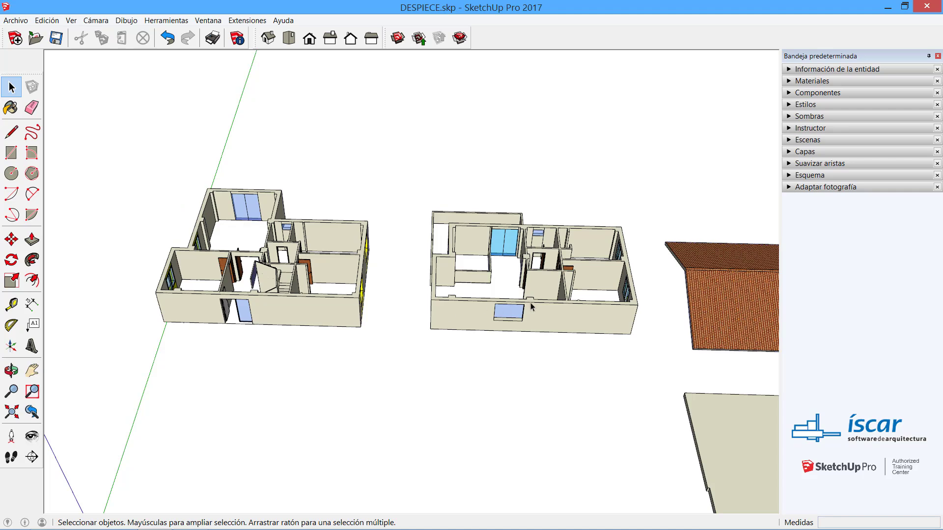
# Step: Move the upper floor group by its lower outer corner onto the matching top corner of the ground floor, and clear the selection
pyautogui.click(538, 321)
pyautogui.click(9, 239)
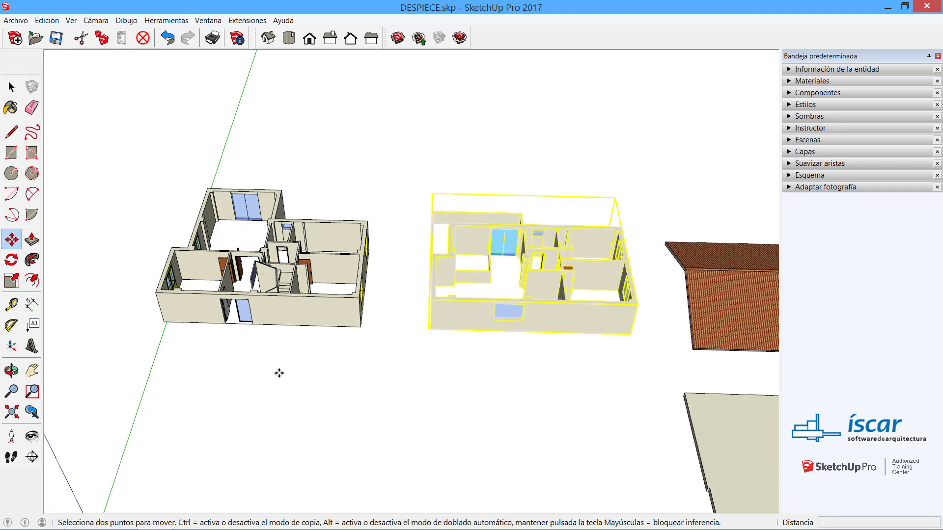
pyautogui.click(632, 334)
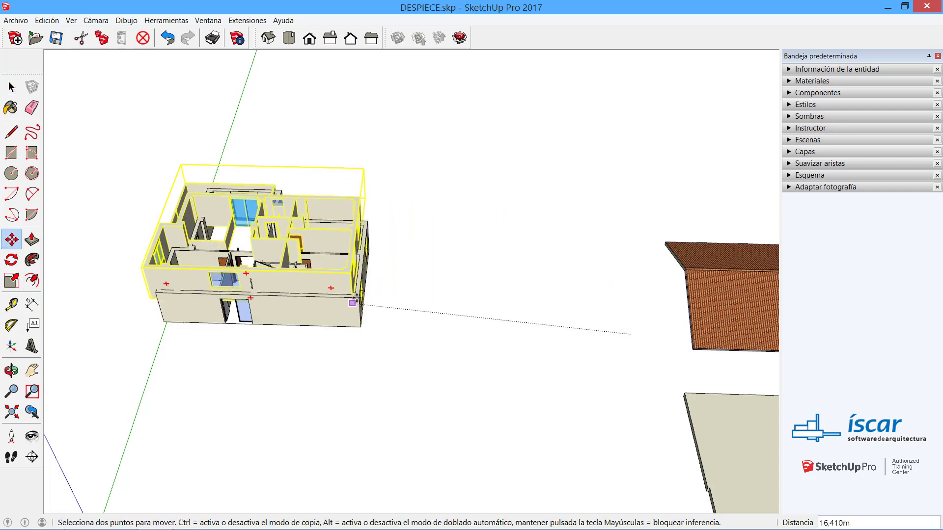
pyautogui.click(358, 298)
pyautogui.press('space')
pyautogui.click(324, 373)
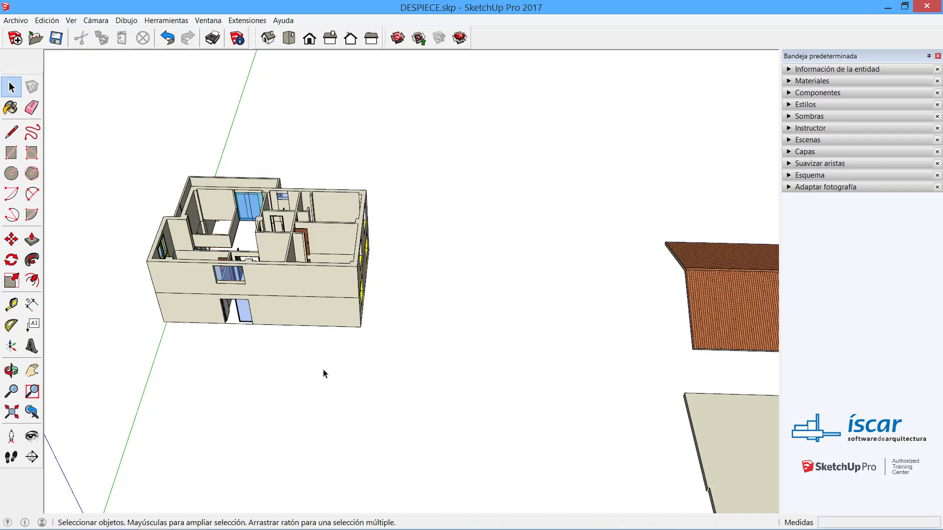
# Step: Move the stacked upper floor group about 13.27 m away from the ground floor along the green axis, and undo the move
pyautogui.keyDown('shift'); pyautogui.moveTo(400, 363); pyautogui.dragTo(327, 261, button='middle'); pyautogui.keyUp('shift')
pyautogui.scroll(3, 498, 369)
pyautogui.scroll(5, 469, 326)
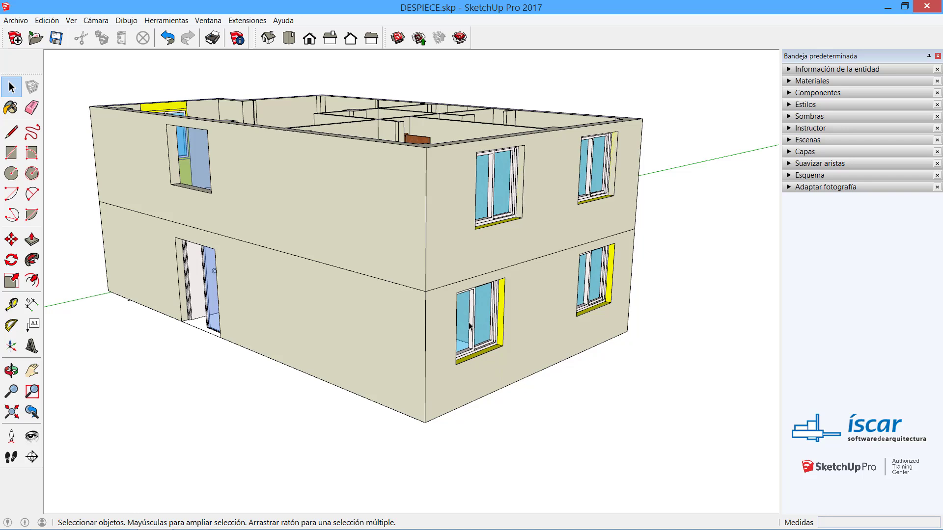
pyautogui.click(449, 230)
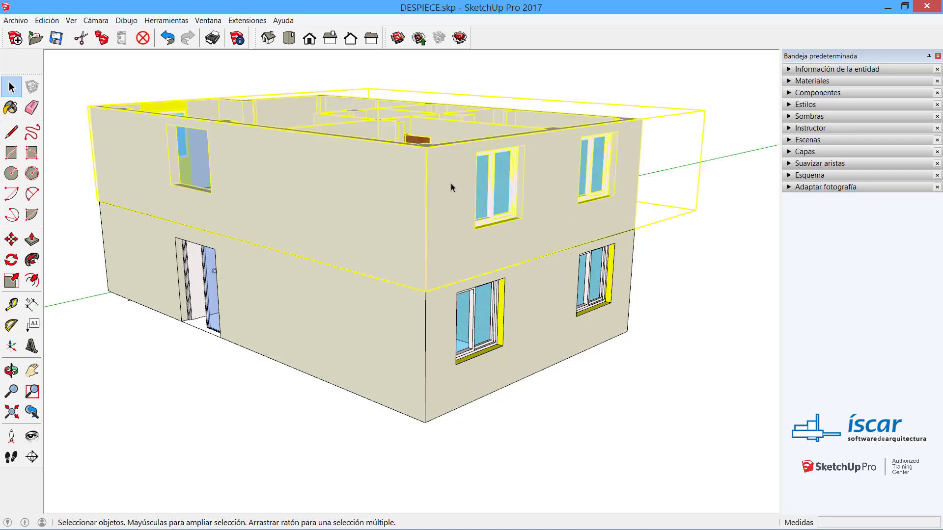
pyautogui.click(11, 240)
pyautogui.click(324, 259)
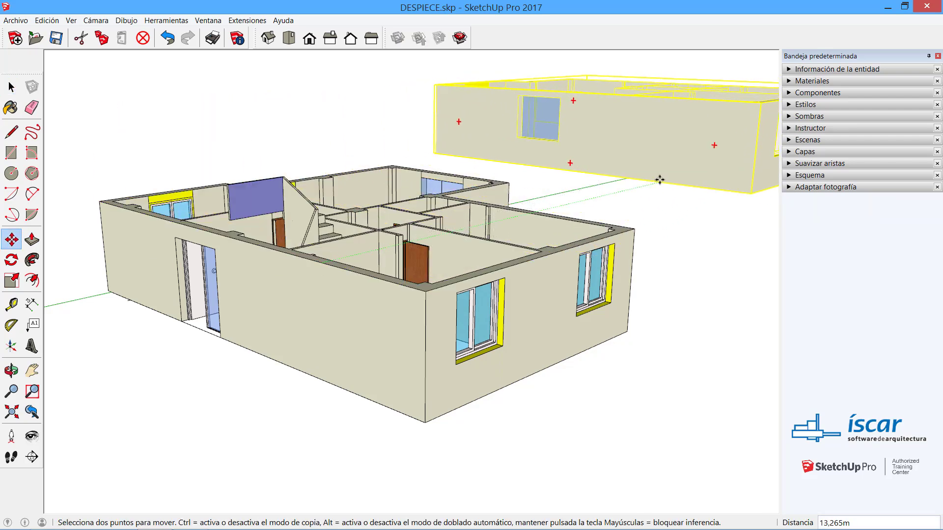
pyautogui.click(659, 178)
pyautogui.moveTo(267, 137); pyautogui.dragTo(252, 229, button='middle')
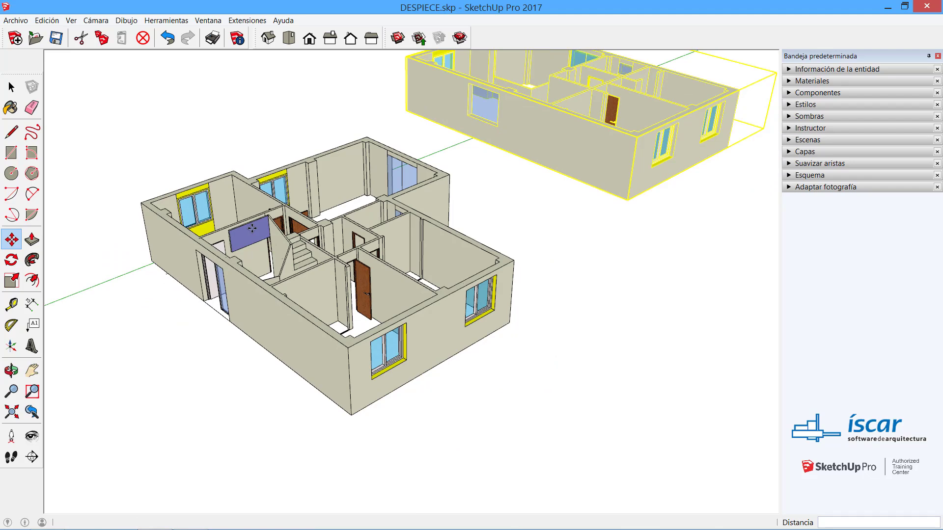
pyautogui.hotkey('ctrl', 'z')
pyautogui.press('space')
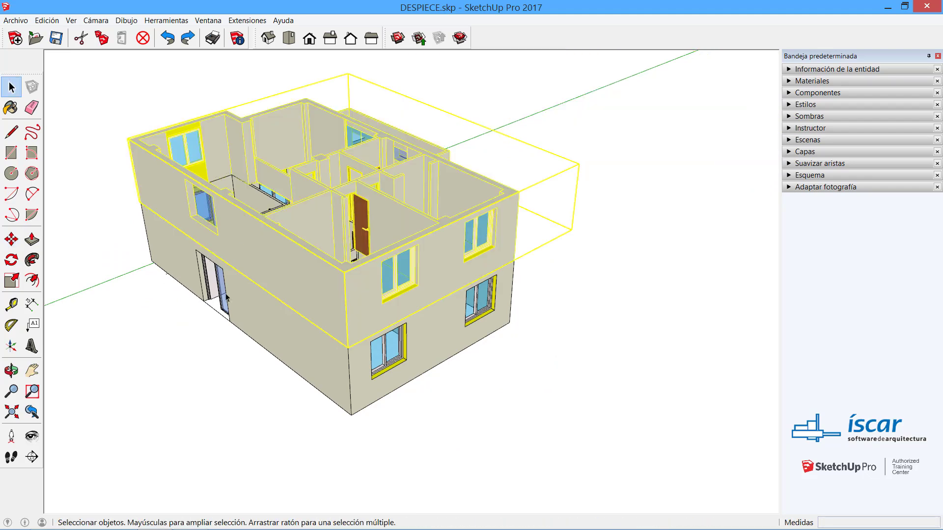
# Step: Select the stacked upper floor and the ground floor in turn to check that they are picked as separate groups
pyautogui.moveTo(226, 296); pyautogui.dragTo(480, 284, button='middle')
pyautogui.scroll(2, 480, 284)
pyautogui.click(633, 444)
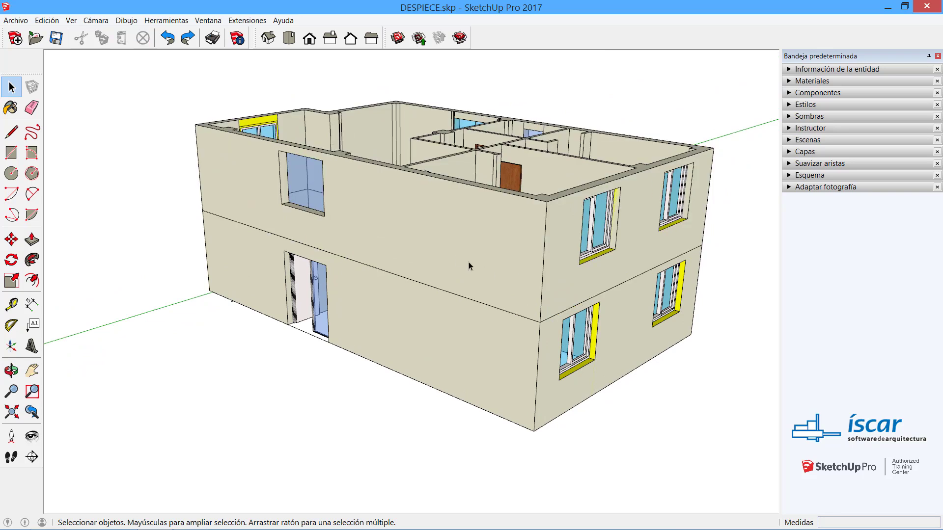
pyautogui.click(414, 236)
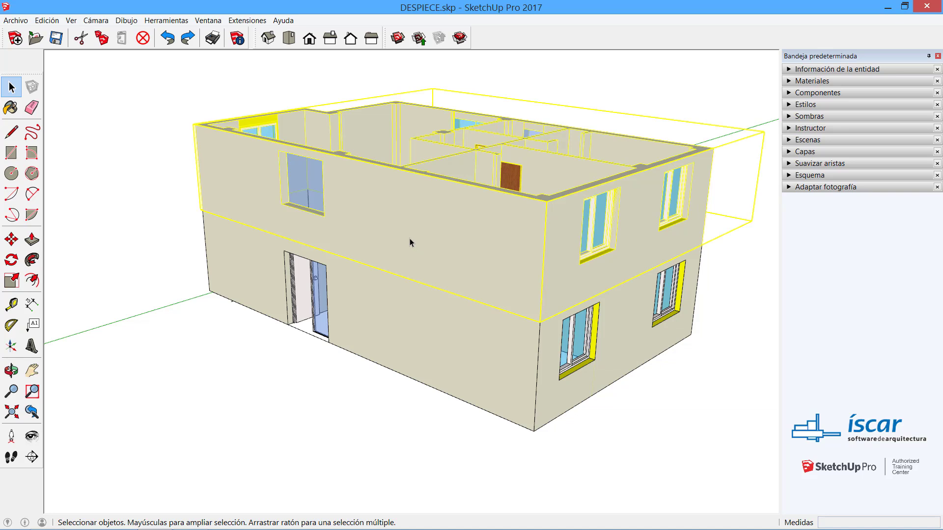
pyautogui.click(458, 406)
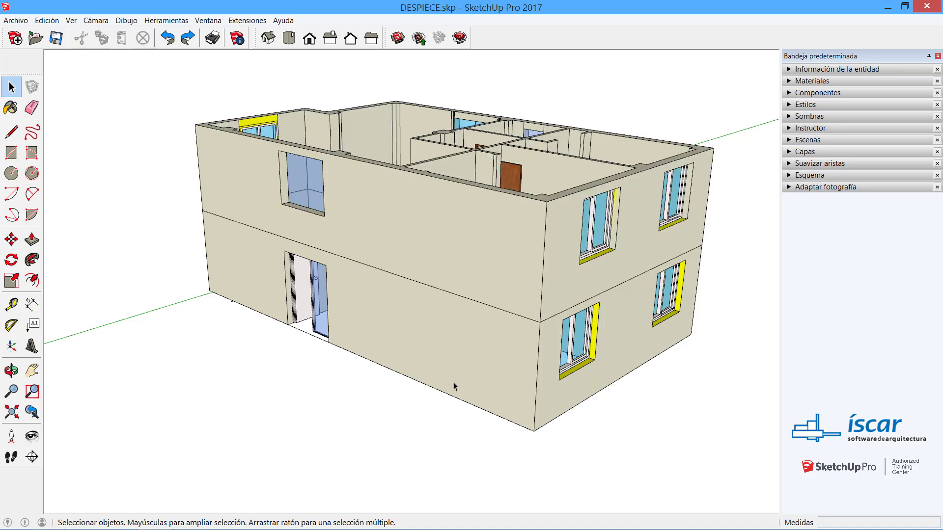
pyautogui.click(453, 383)
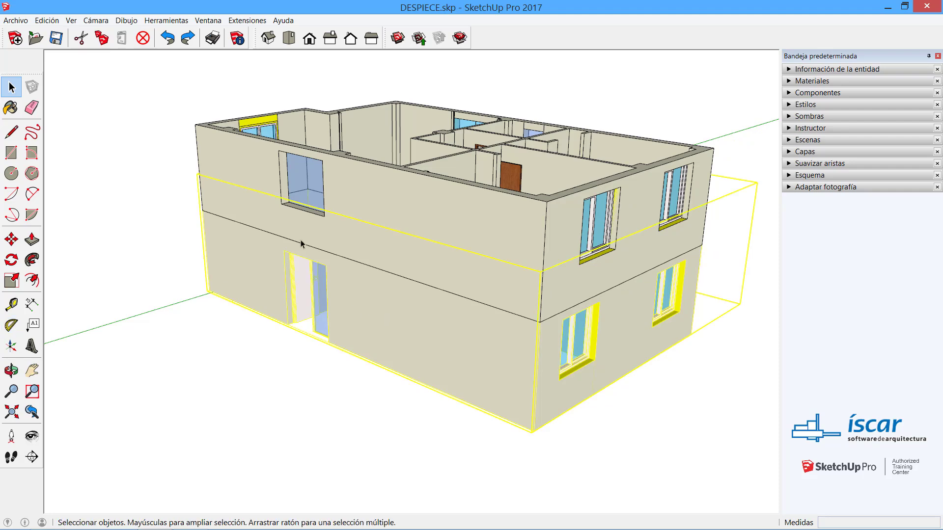
# Step: Lift the upper floor group about 1.96 m above the ground floor, undo the move, and clear the selection
pyautogui.click(318, 214)
pyautogui.press('m')
pyautogui.click(352, 217)
pyautogui.click(348, 129)
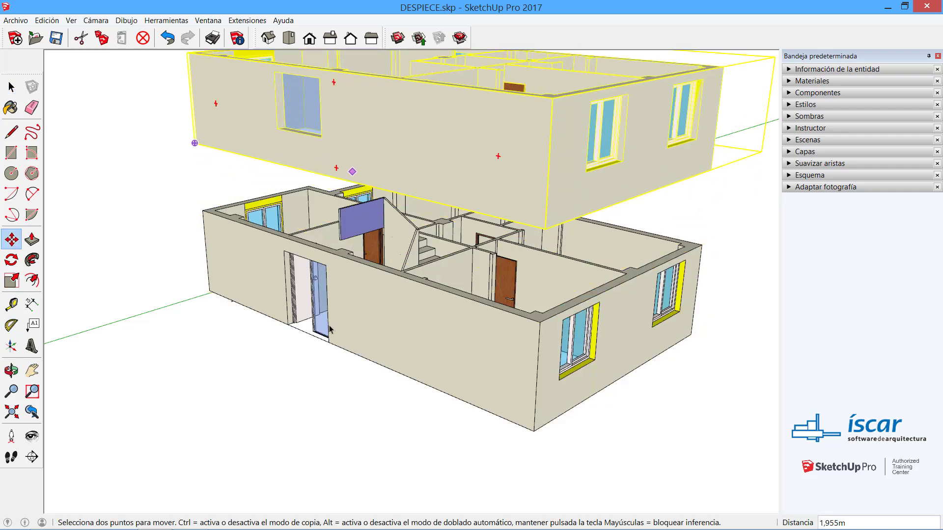
pyautogui.press('space')
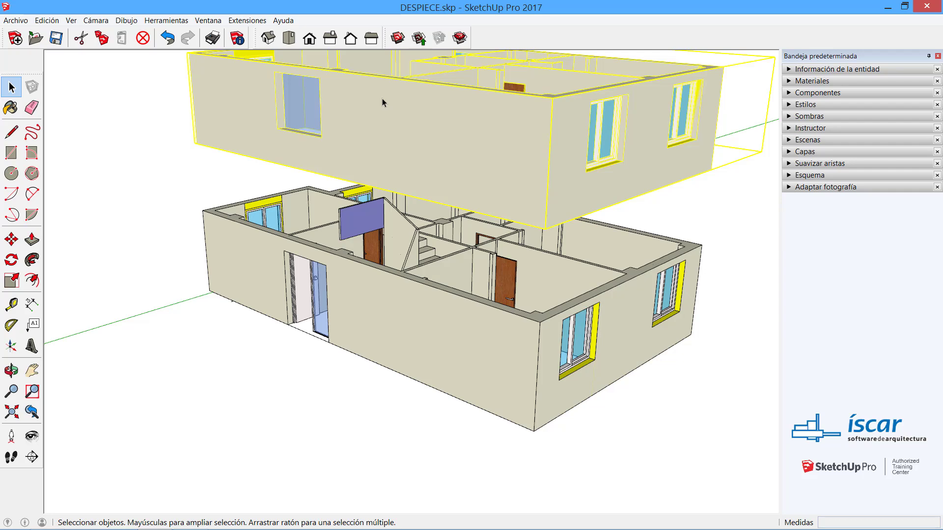
pyautogui.hotkey('ctrl', 'z')
pyautogui.click(501, 502)
# Step: Undo the move that stacked the upper floor group on the ground floor
pyautogui.moveTo(437, 301); pyautogui.dragTo(432, 338, button='middle')
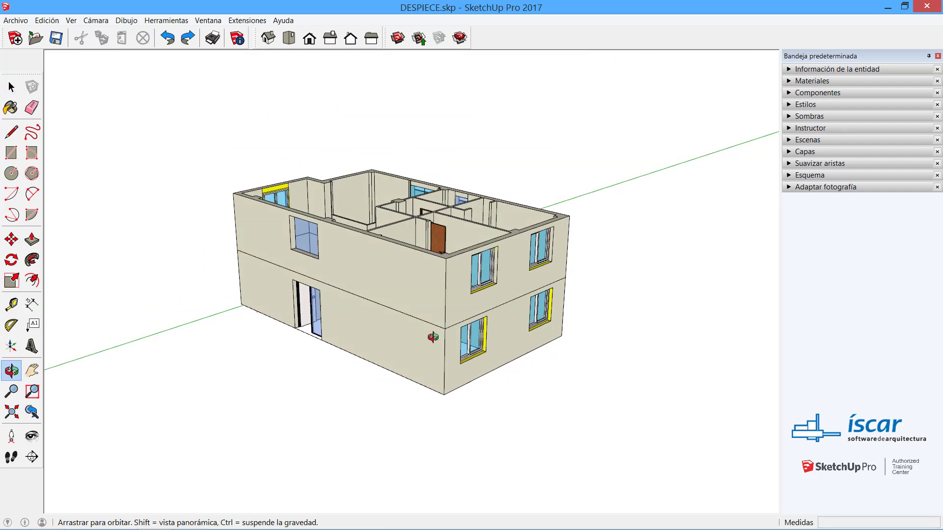
pyautogui.press('space')
pyautogui.hotkey('ctrl', 'y')
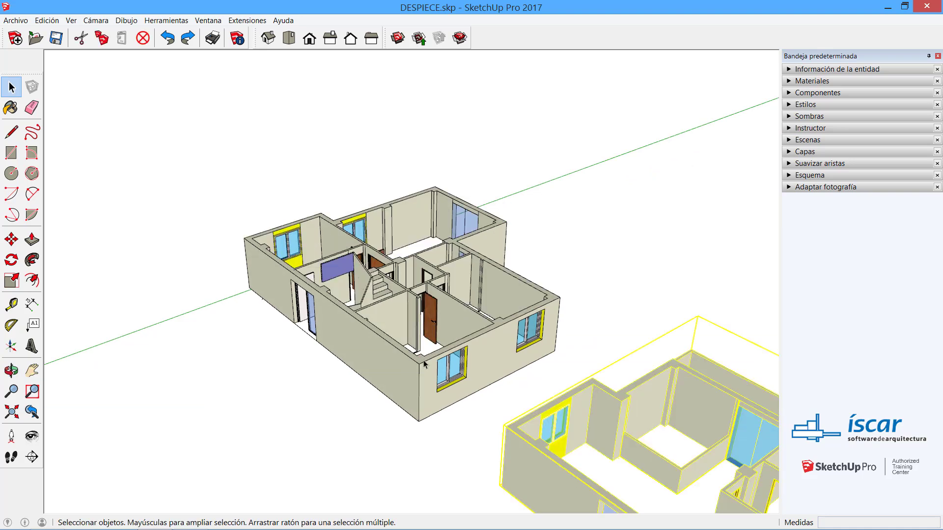
# Step: Explode the ground floor group into loose geometry and clear the selection
pyautogui.click(424, 362)
pyautogui.rightClick(423, 360)
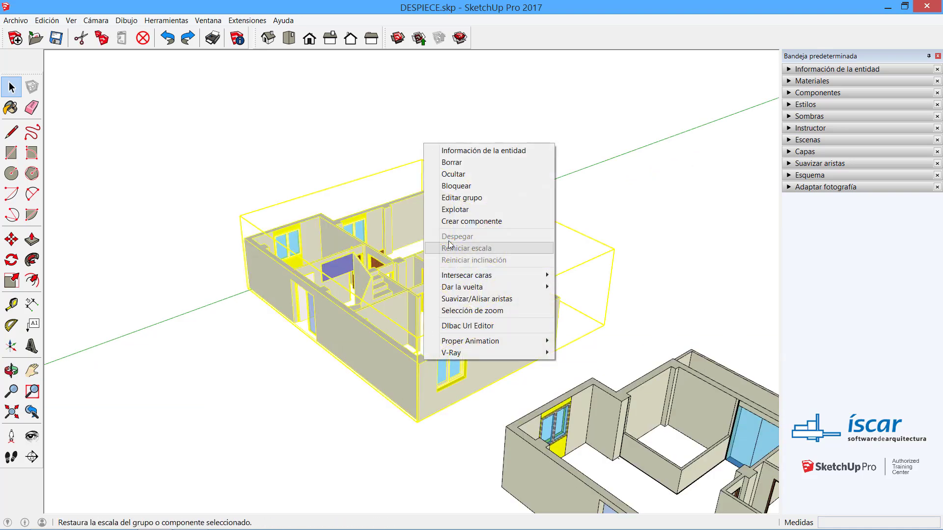
pyautogui.click(459, 210)
pyautogui.click(638, 249)
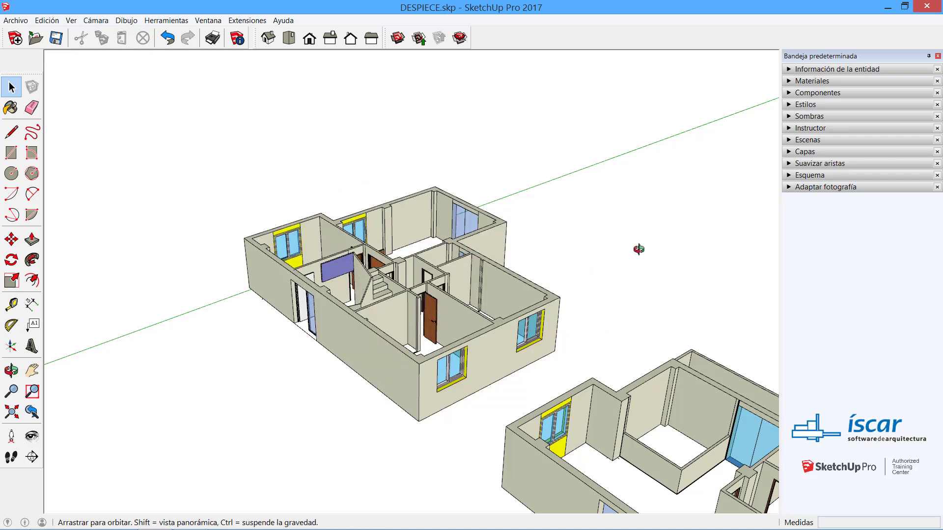
# Step: Draw a rectangle about 0.75 by 0.94 m outside the room with the sliding window and extrude it upward into a tall box
pyautogui.moveTo(637, 249); pyautogui.dragTo(537, 293, button='middle')
pyautogui.scroll(7, 545, 278)
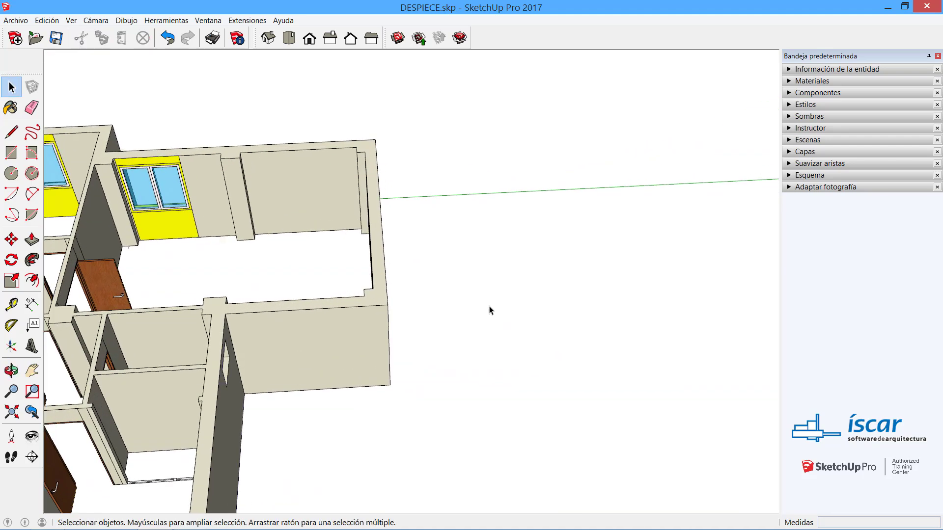
pyautogui.moveTo(479, 327); pyautogui.dragTo(488, 352, button='middle')
pyautogui.press('r')
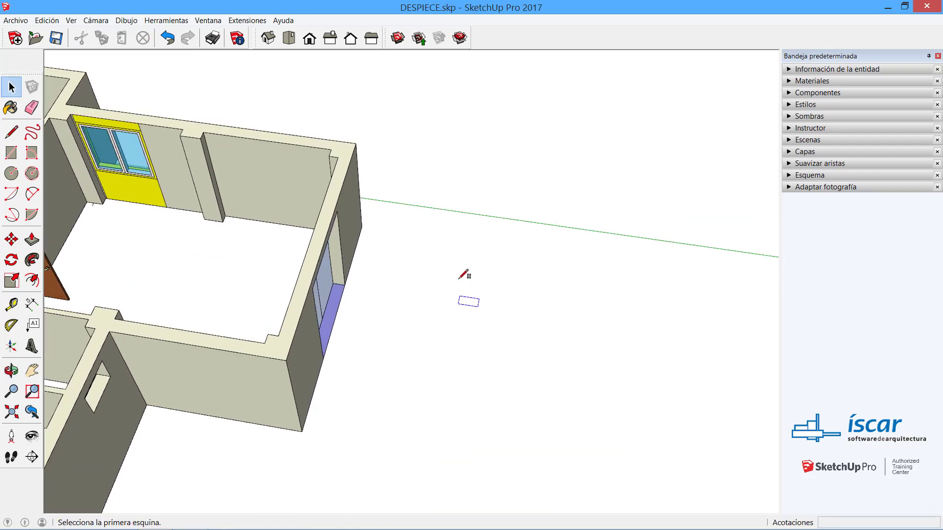
pyautogui.click(437, 277)
pyautogui.click(477, 310)
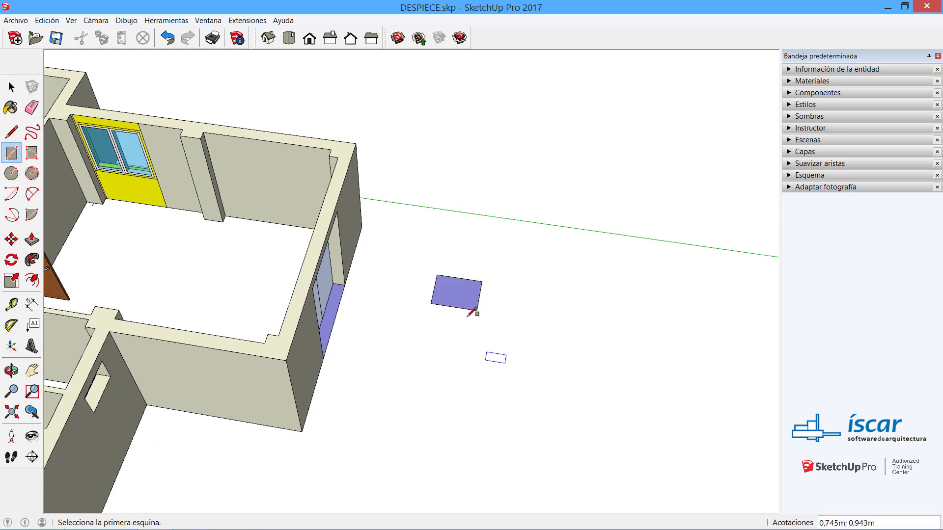
pyautogui.press('p')
pyautogui.click(443, 294)
pyautogui.click(448, 211)
# Step: Draw a horizontal line about 0.94 m long across the middle of the box's front face to split it
pyautogui.press('l')
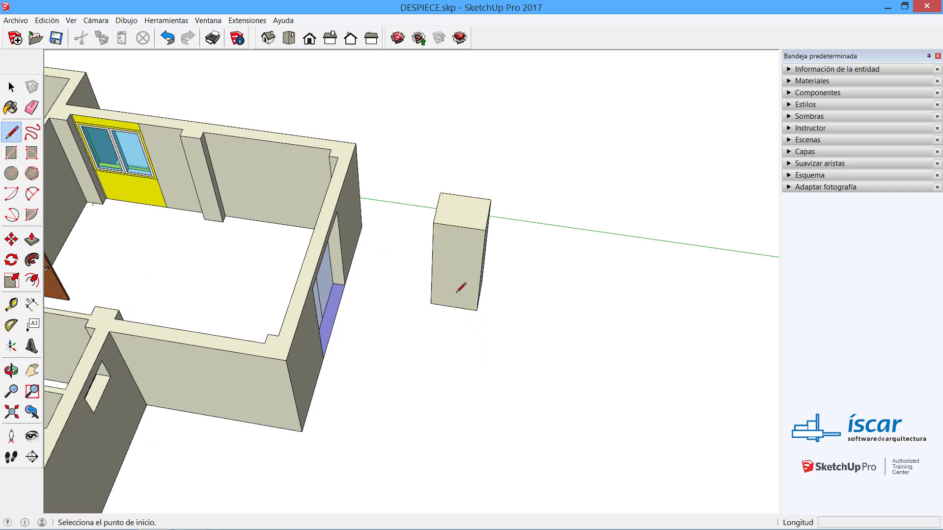
pyautogui.click(432, 266)
pyautogui.click(482, 273)
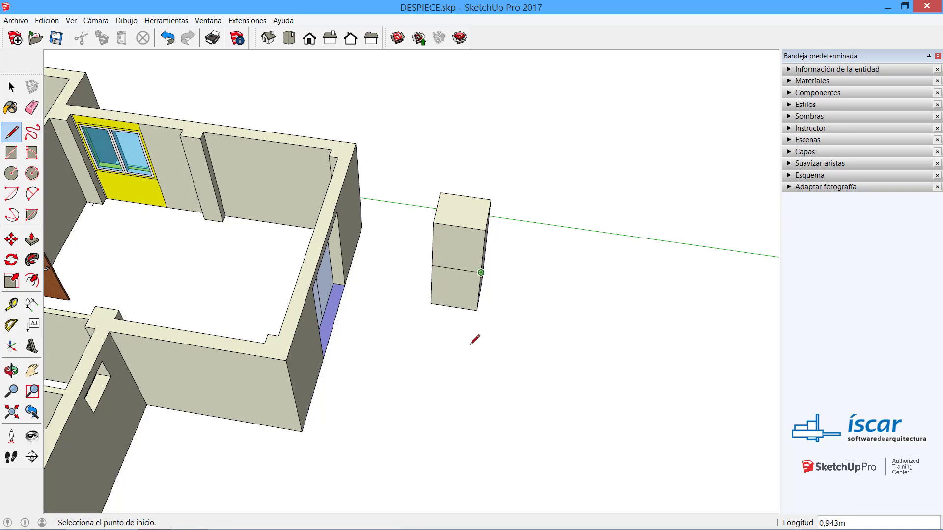
# Step: Select the whole box and move it about 5.27 m by its rear bottom corner against the base of the room's inner wall
pyautogui.moveTo(473, 337)
pyautogui.mouseDown(button='middle')
pyautogui.moveTo(386, 391)
pyautogui.moveTo(352, 375)
pyautogui.mouseUp(button='middle')
pyautogui.press('space')
pyautogui.tripleClick(474, 244)
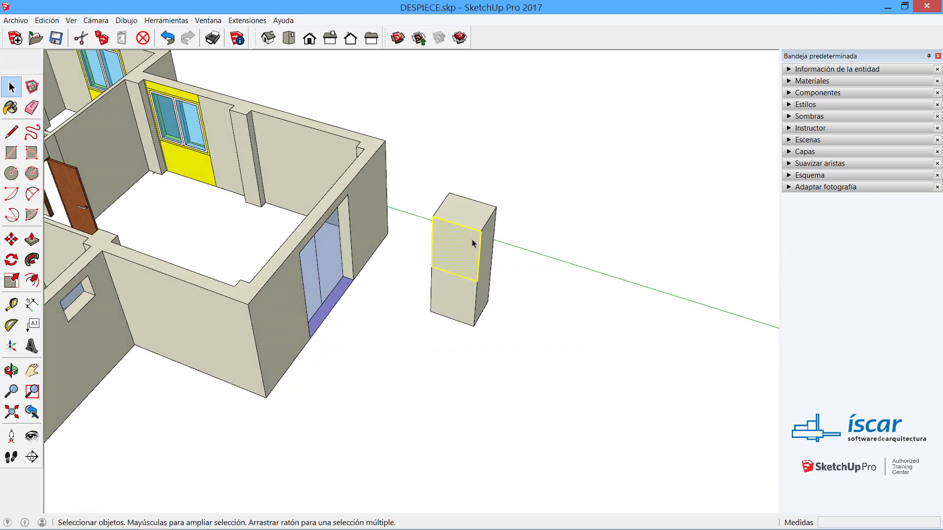
pyautogui.press('m')
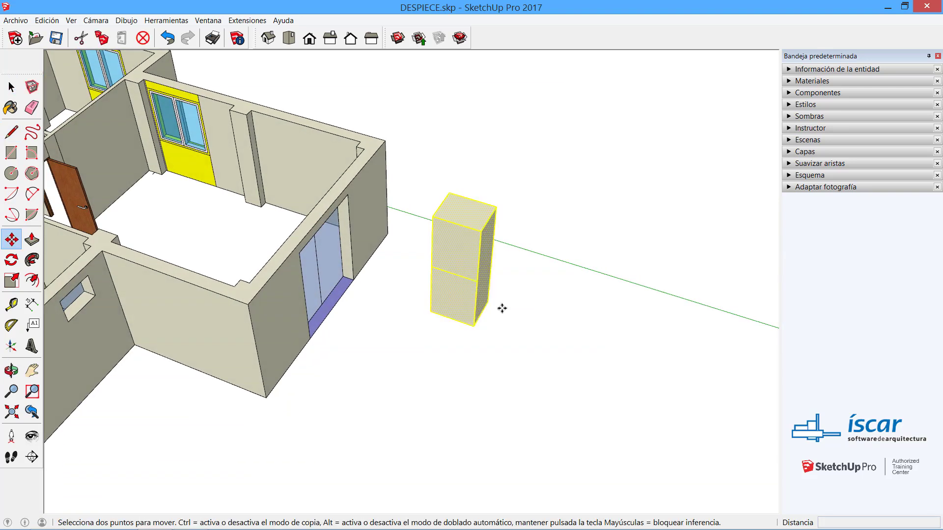
pyautogui.scroll(1, 491, 301)
pyautogui.scroll(2, 491, 301)
pyautogui.click(486, 301)
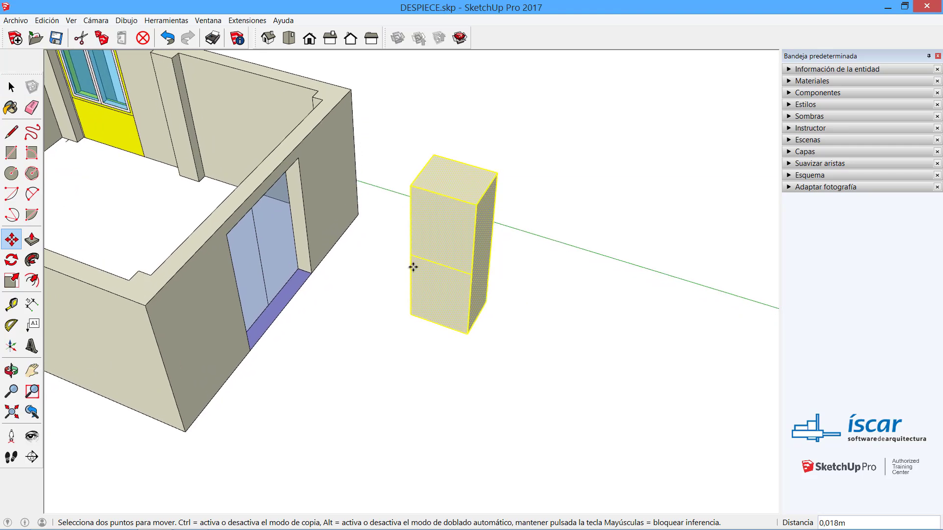
pyautogui.keyDown('shift'); pyautogui.moveTo(210, 175); pyautogui.dragTo(326, 273, button='middle'); pyautogui.keyUp('shift')
pyautogui.scroll(3, 331, 278)
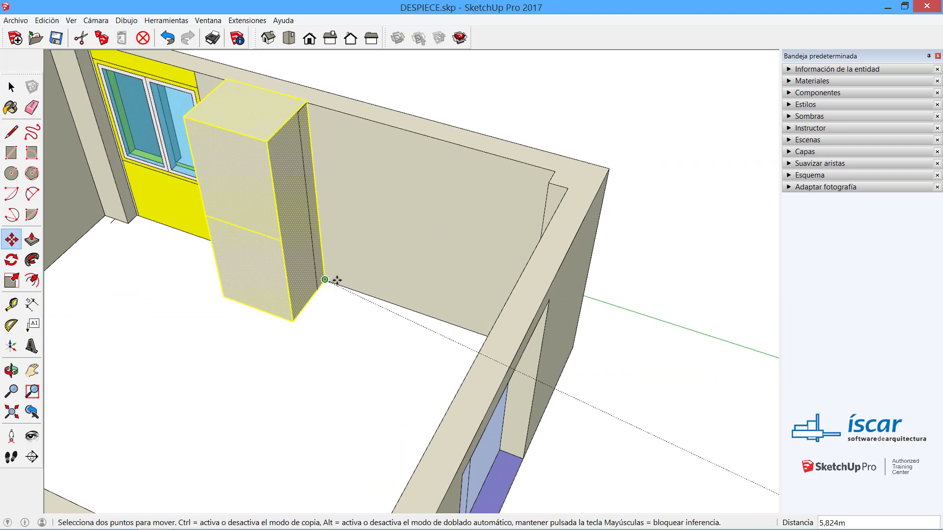
pyautogui.click(378, 300)
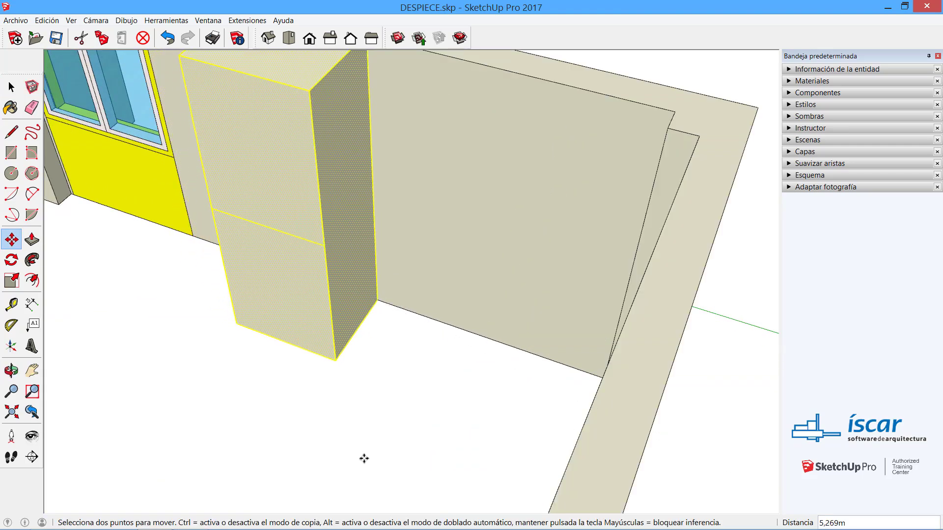
pyautogui.press('space')
pyautogui.click(347, 451)
# Step: Try to move the loose box away from the wall into the room's outer corner, and undo the move
pyautogui.scroll(-5, 375, 253)
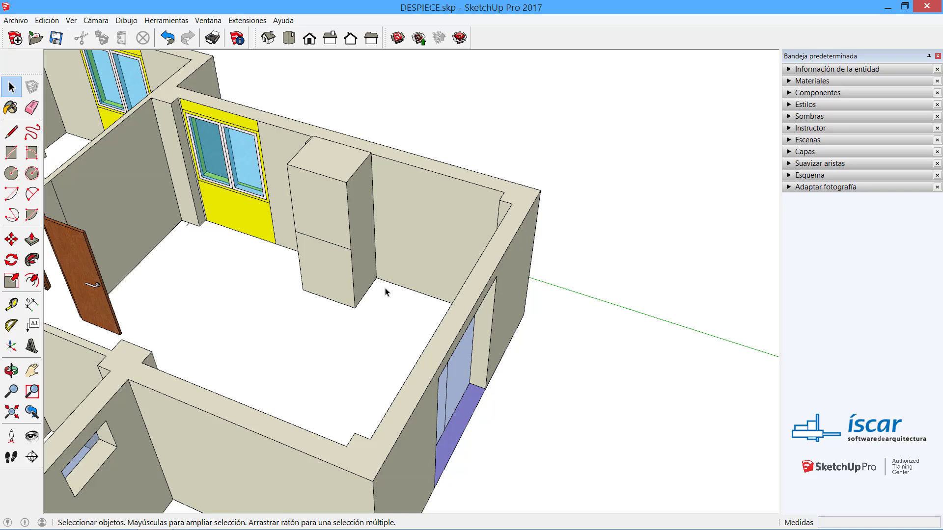
pyautogui.moveTo(281, 122)
pyautogui.mouseDown()
pyautogui.moveTo(381, 280)
pyautogui.moveTo(402, 358)
pyautogui.mouseUp()
pyautogui.press('m')
pyautogui.click(363, 268)
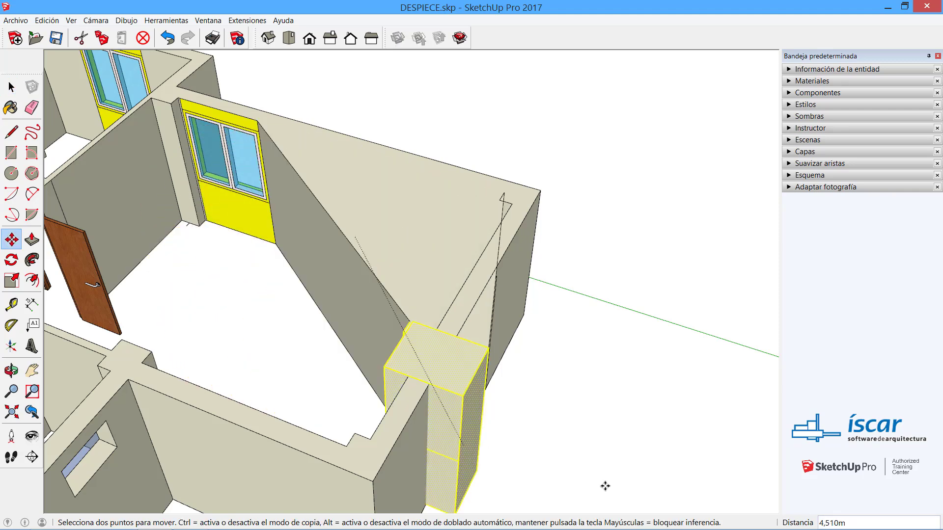
pyautogui.click(396, 393)
pyautogui.hotkey('ctrl', 'z')
pyautogui.hotkey('ctrl', 'z')
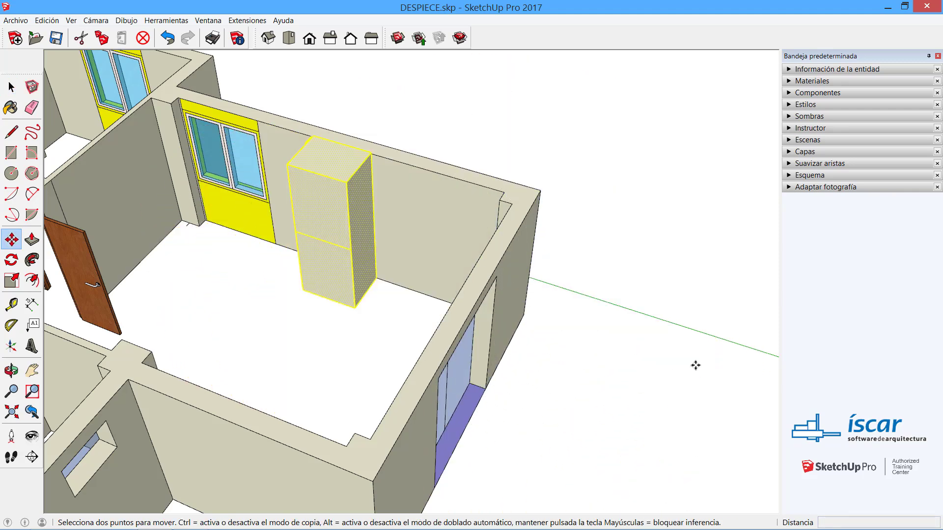
# Step: Delete the loose box and the face covering the room, and examine the wall where the box touched it
pyautogui.press('space')
pyautogui.click(355, 249)
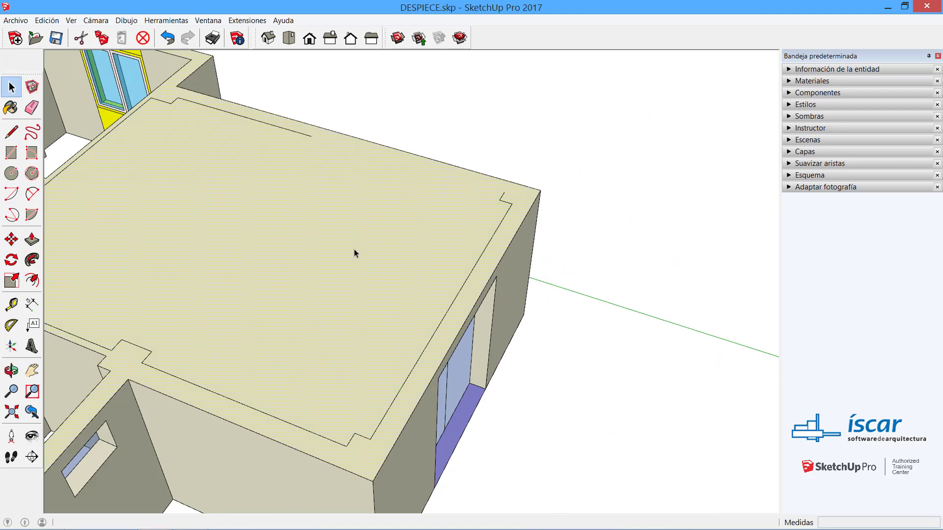
pyautogui.press('Delete')
pyautogui.press('o')
pyautogui.moveTo(355, 265); pyautogui.dragTo(547, 248)
pyautogui.press('space')
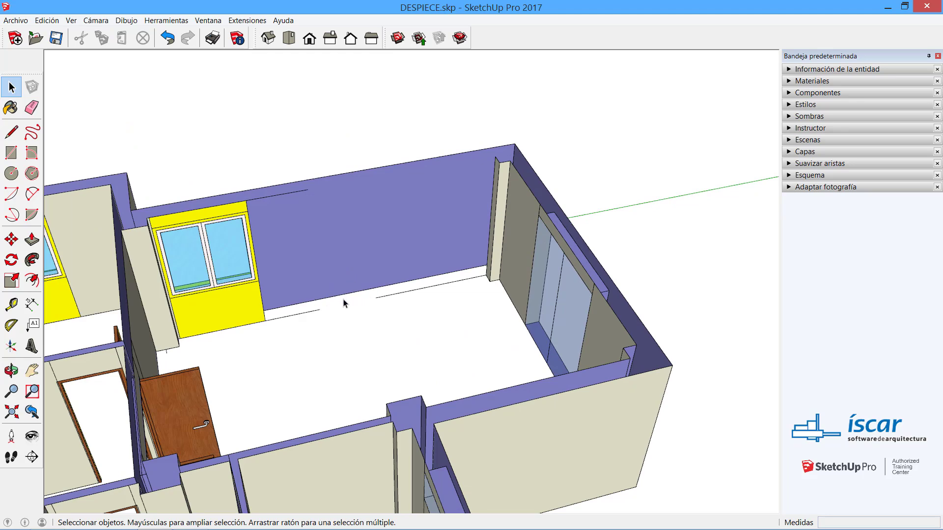
# Step: Undo the deletions and the box's move against the wall, returning it outside the room
pyautogui.hotkey('ctrl', 'z')
pyautogui.hotkey('ctrl', 'z')
pyautogui.press('o')
pyautogui.moveTo(672, 337); pyautogui.dragTo(352, 339)
pyautogui.hotkey('ctrl', 'z')
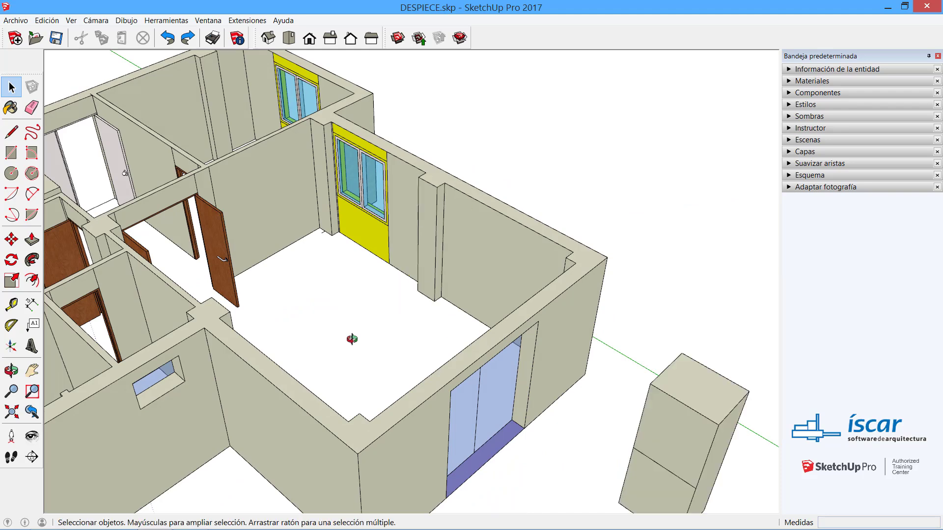
# Step: Select the room's inner wall face and the edge along its base to examine them as loose geometry separate from the box
pyautogui.scroll(-3, 381, 267)
pyautogui.moveTo(501, 419); pyautogui.dragTo(474, 377, button='middle')
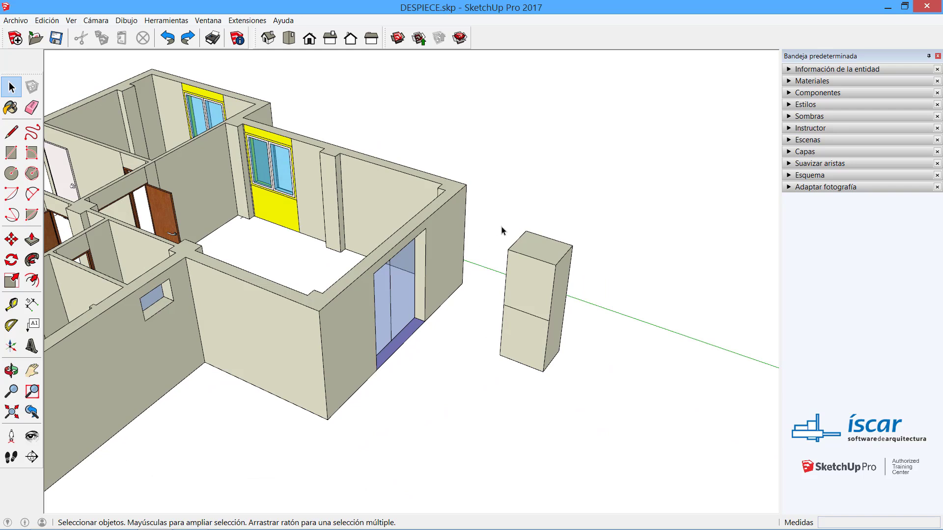
pyautogui.click(348, 223)
pyautogui.scroll(4, 355, 245)
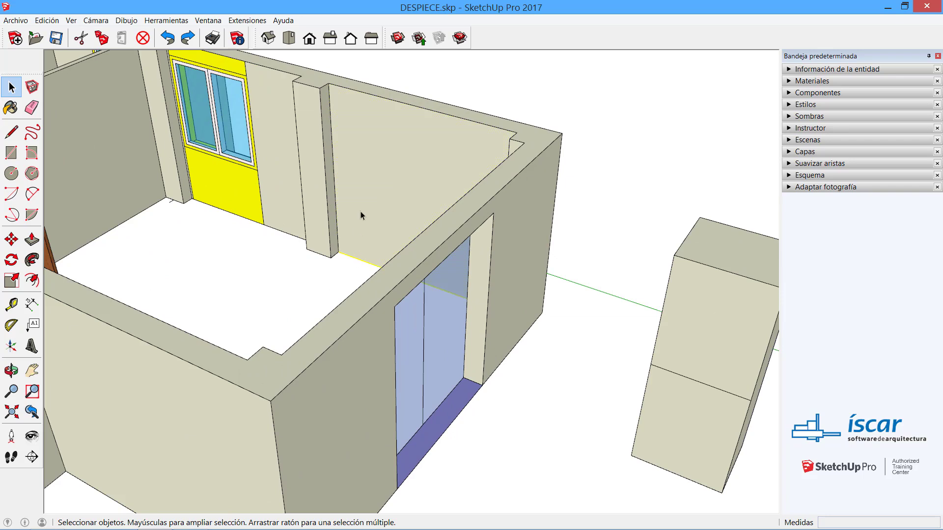
pyautogui.click(356, 267)
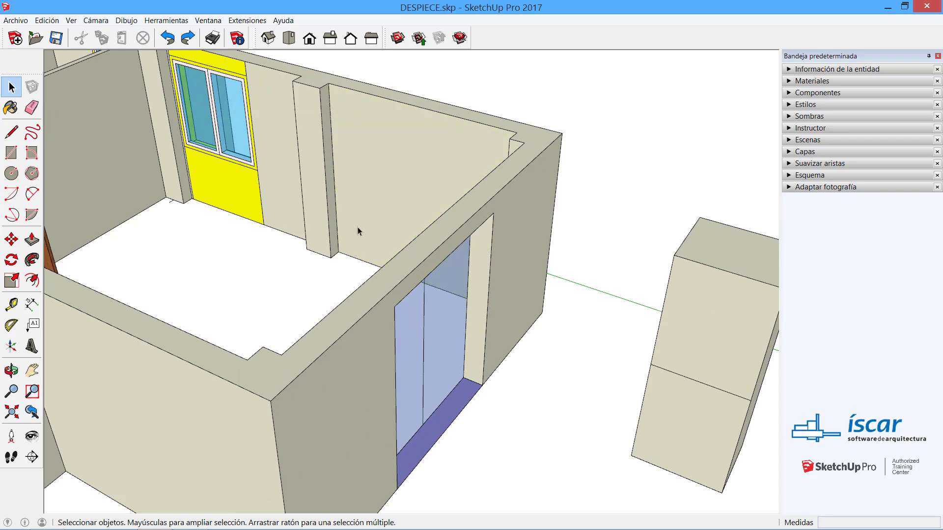
pyautogui.click(357, 226)
pyautogui.click(350, 263)
pyautogui.scroll(-3, 256, 283)
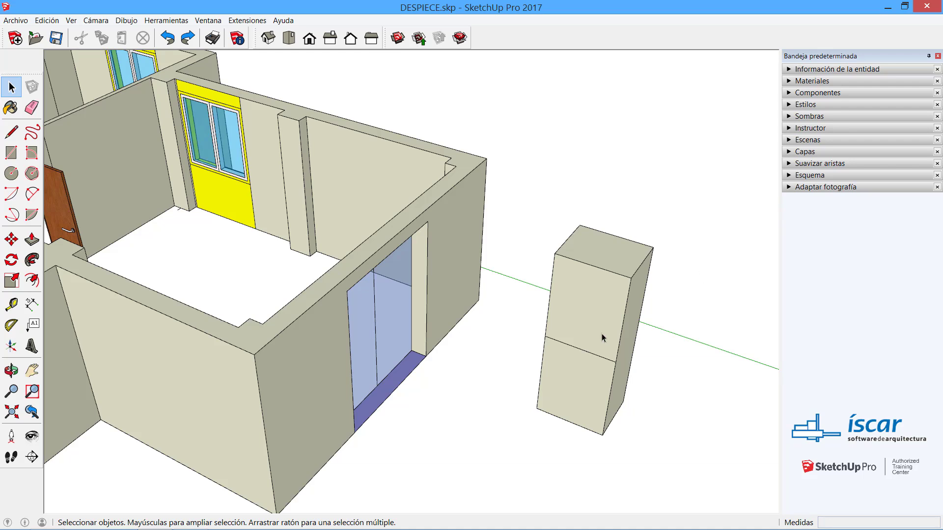
pyautogui.click(603, 338)
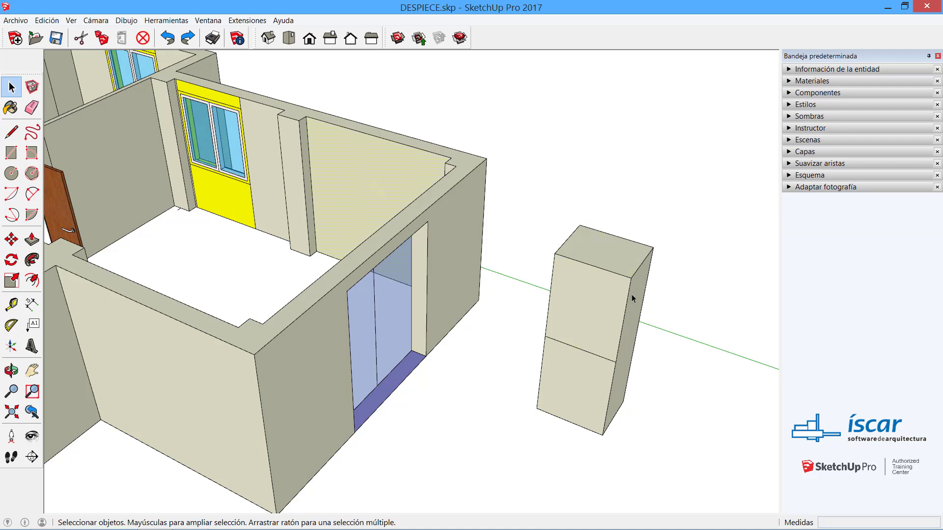
pyautogui.click(378, 139)
# Step: Select all the geometry of the loose box outside the room and make it a group
pyautogui.tripleClick(591, 378)
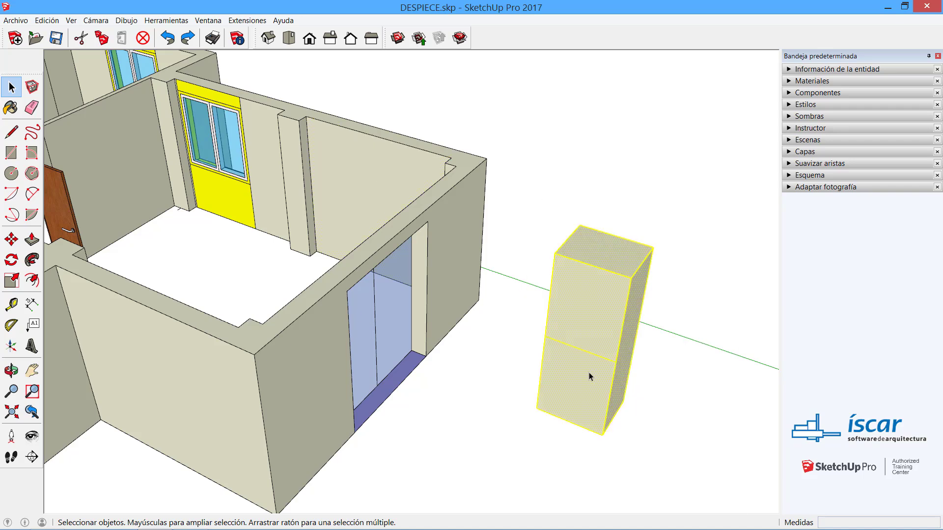
pyautogui.rightClick(581, 352)
pyautogui.click(611, 225)
# Step: Move the grouped box about 4.76 m by its rear bottom corner against the base of the room's inner wall
pyautogui.moveTo(579, 414)
pyautogui.mouseDown(button='middle')
pyautogui.moveTo(568, 415)
pyautogui.moveTo(579, 427)
pyautogui.mouseUp(button='middle')
pyautogui.press('m')
pyautogui.click(594, 424)
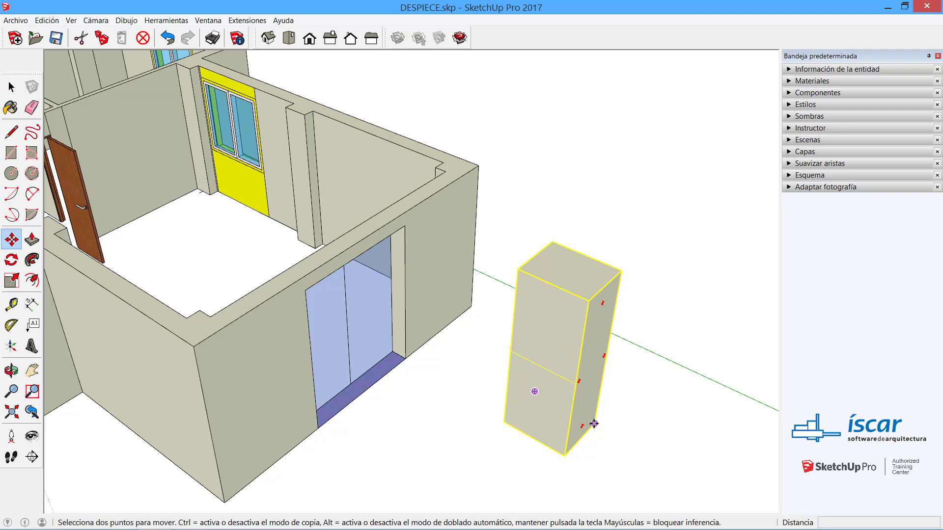
pyautogui.moveTo(302, 238); pyautogui.dragTo(392, 325, button='middle')
pyautogui.click(370, 284)
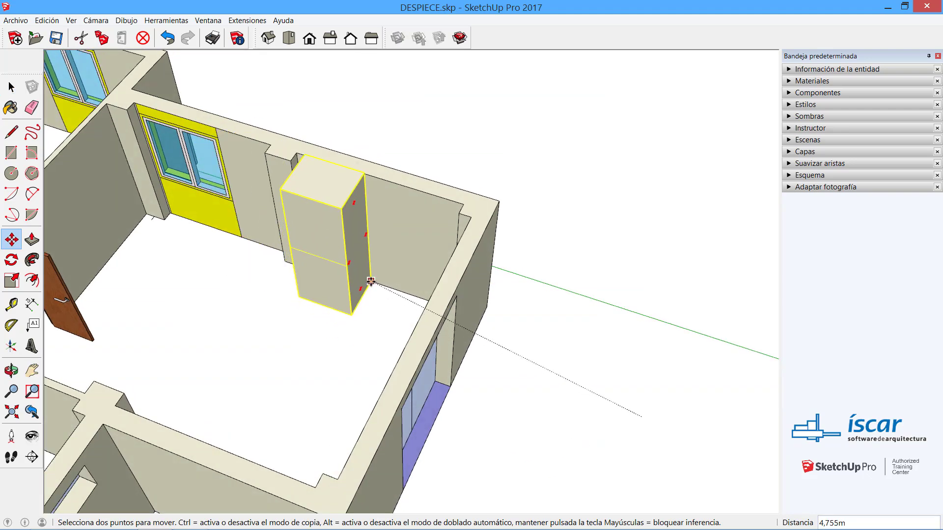
pyautogui.press('space')
pyautogui.click(353, 358)
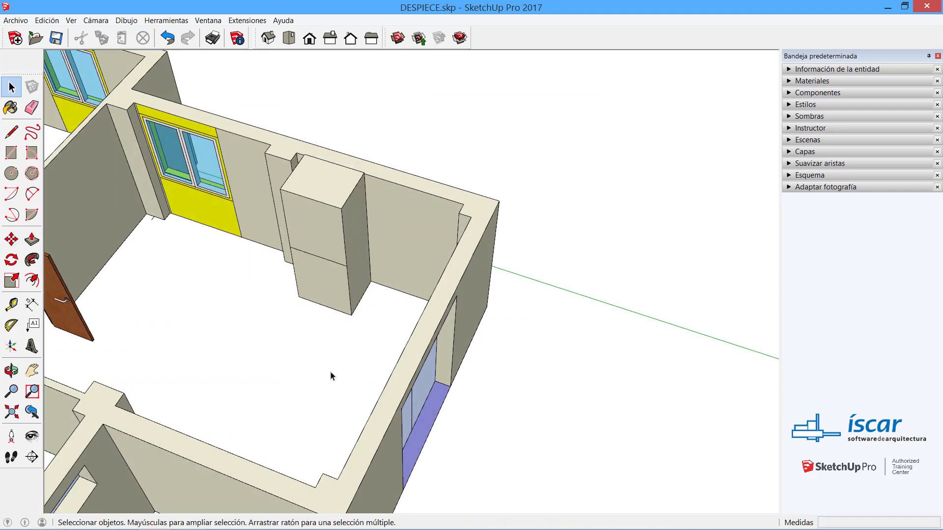
# Step: Select the grouped box and move it about 1.03 m away from the wall into the room, leaving nothing selected
pyautogui.click(324, 242)
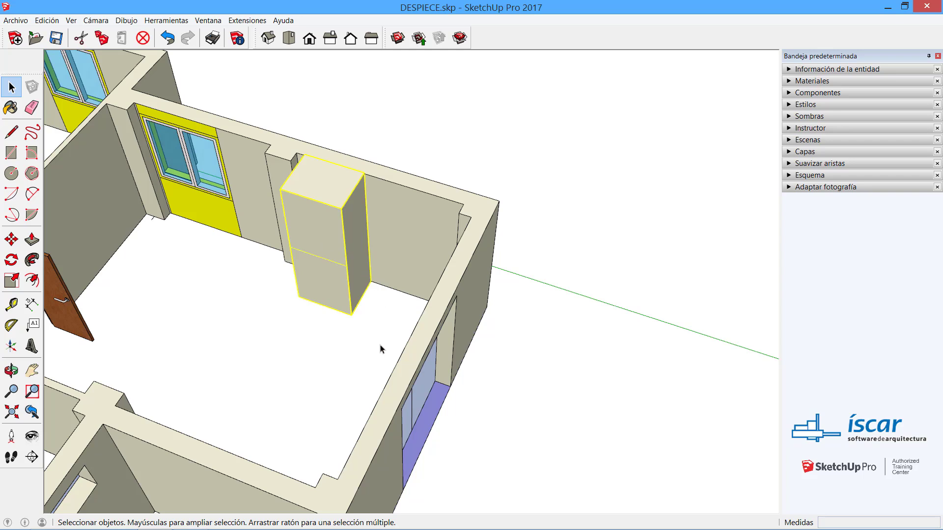
pyautogui.press('m')
pyautogui.click(368, 286)
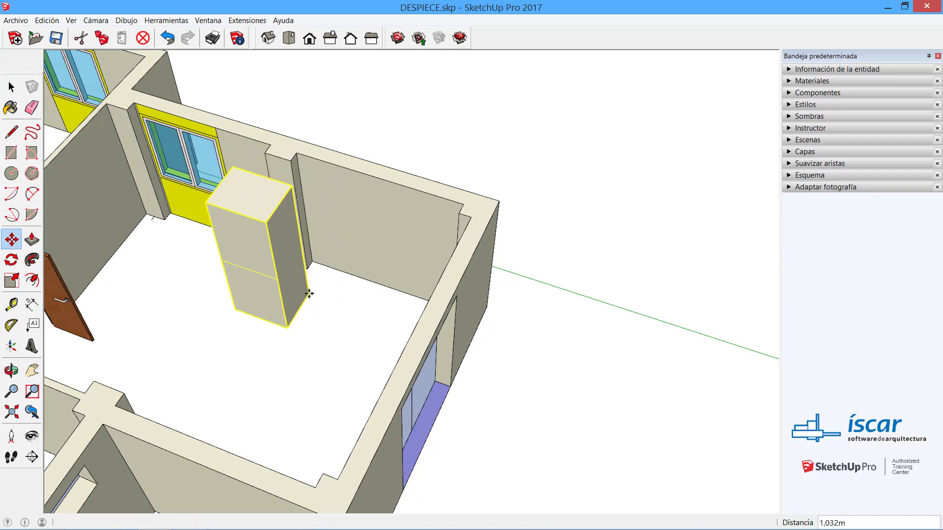
pyautogui.click(314, 290)
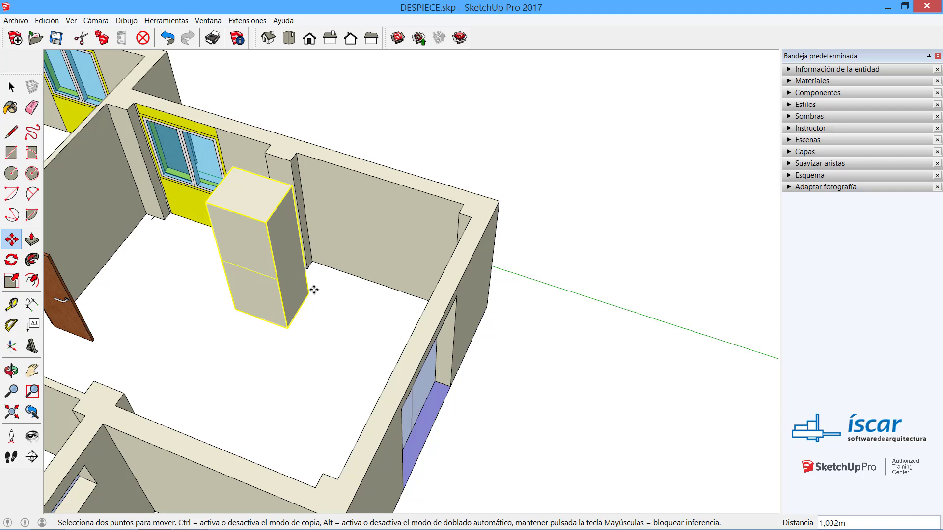
pyautogui.hotkey('ctrl', 't')
pyautogui.press('space')
# Step: Examine the whole model from a distance, including the two house floors, the slab and the tiled roof
pyautogui.moveTo(228, 400); pyautogui.dragTo(191, 389, button='middle')
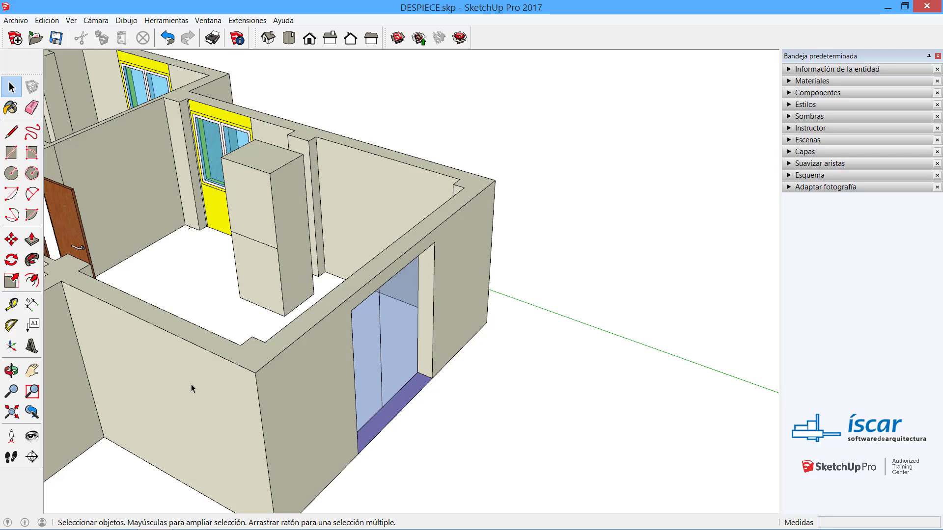
pyautogui.scroll(-6, 514, 272)
pyautogui.keyDown('shift'); pyautogui.moveTo(231, 226); pyautogui.dragTo(370, 172, button='middle'); pyautogui.keyUp('shift')
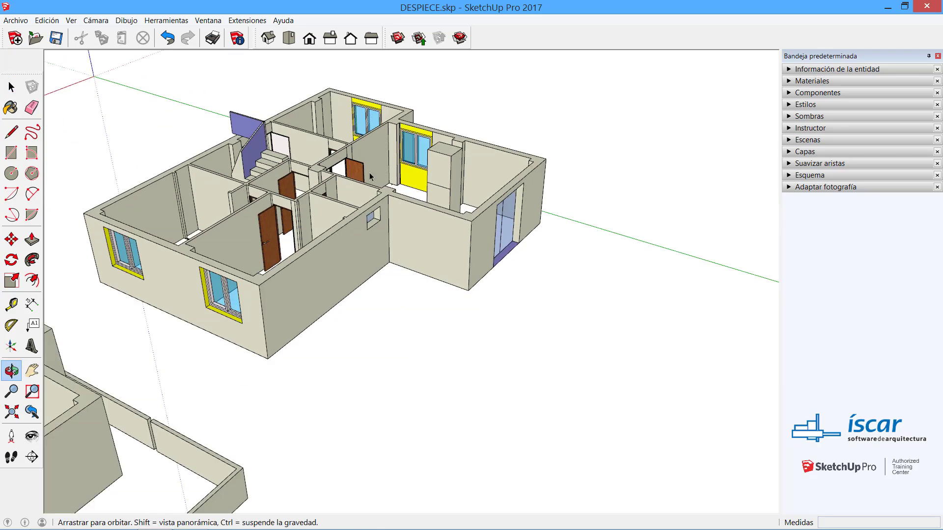
pyautogui.scroll(-3, 369, 173)
pyautogui.moveTo(373, 211); pyautogui.dragTo(550, 241, button='middle')
pyautogui.scroll(-5, 473, 242)
pyautogui.keyDown('shift'); pyautogui.moveTo(457, 275); pyautogui.dragTo(314, 244, button='middle'); pyautogui.keyUp('shift')
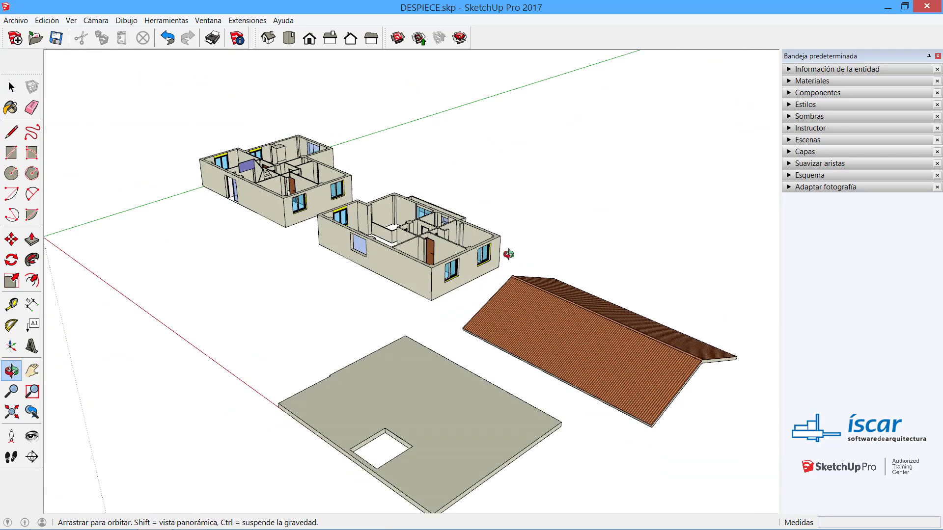
pyautogui.moveTo(509, 255); pyautogui.dragTo(584, 226, button='middle')
# Step: Draw a rectangle about 1.76 by 1.16 m on the ground beside the house and extrude it upward about 1.50 m
pyautogui.scroll(7, 105, 228)
pyautogui.keyDown('shift'); pyautogui.moveTo(194, 245); pyautogui.dragTo(339, 317, button='middle'); pyautogui.keyUp('shift')
pyautogui.scroll(3, 87, 261)
pyautogui.keyDown('shift'); pyautogui.moveTo(105, 266); pyautogui.dragTo(141, 274, button='middle'); pyautogui.keyUp('shift')
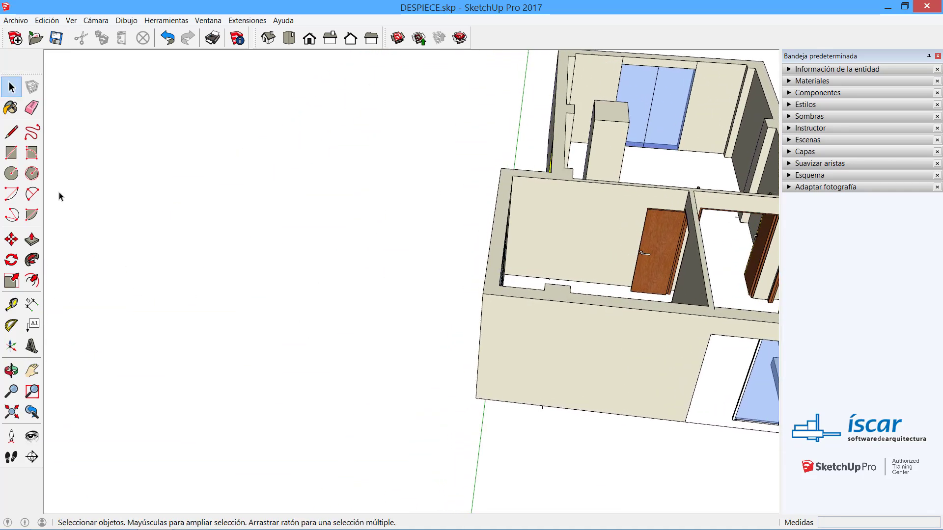
pyautogui.click(10, 153)
pyautogui.click(167, 333)
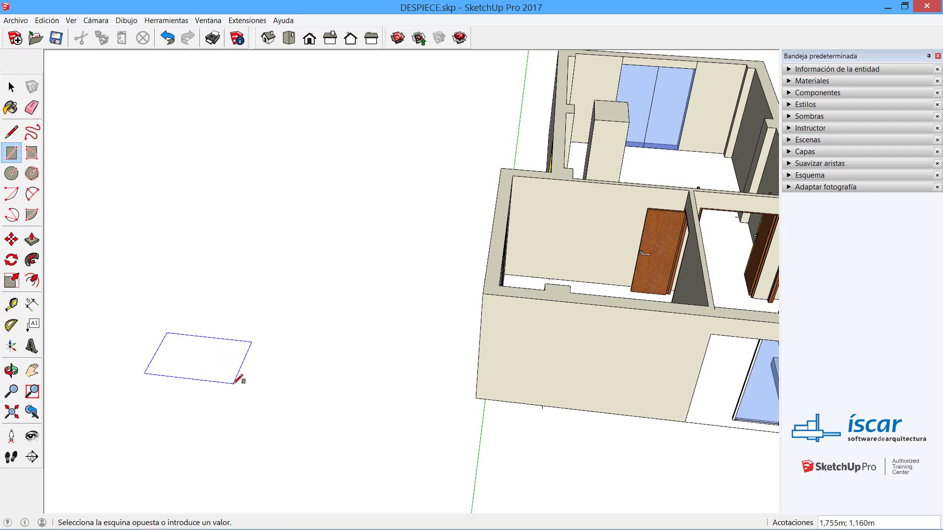
pyautogui.click(235, 383)
pyautogui.scroll(5, 134, 352)
pyautogui.press('p')
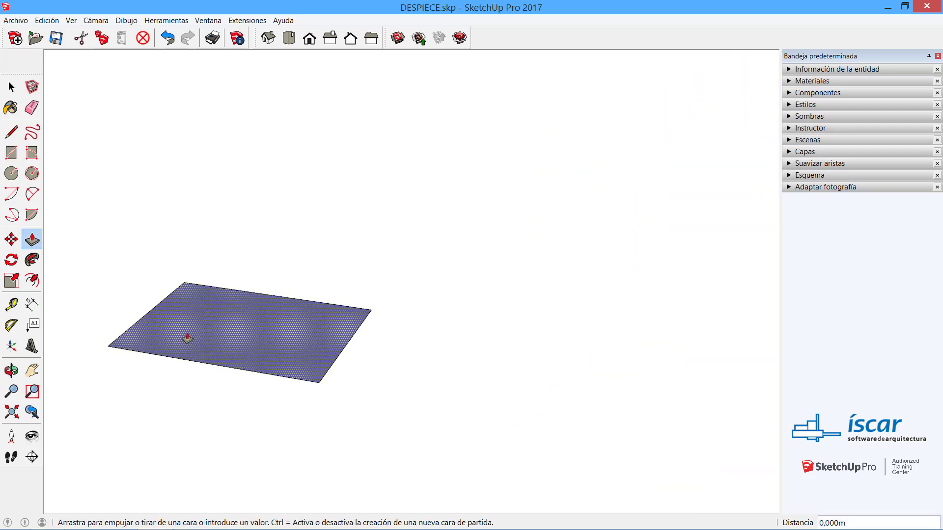
pyautogui.click(169, 143)
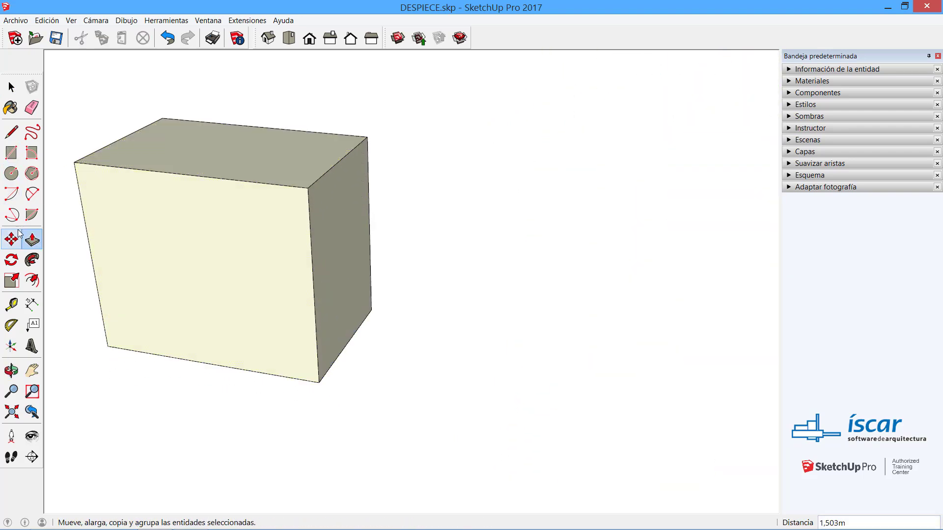
# Step: Offset the new box's front face slightly inward and push the inner face back to hollow it into an open cabinet
pyautogui.click(32, 280)
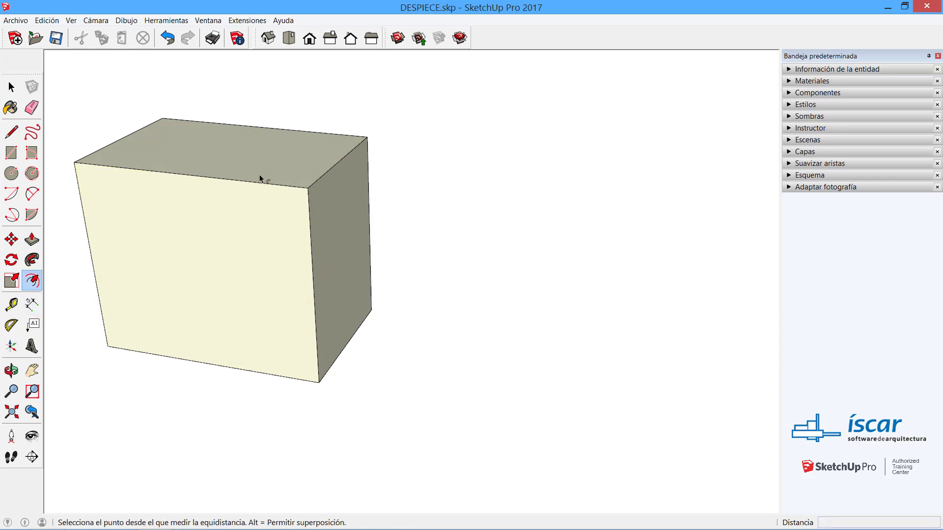
pyautogui.click(242, 180)
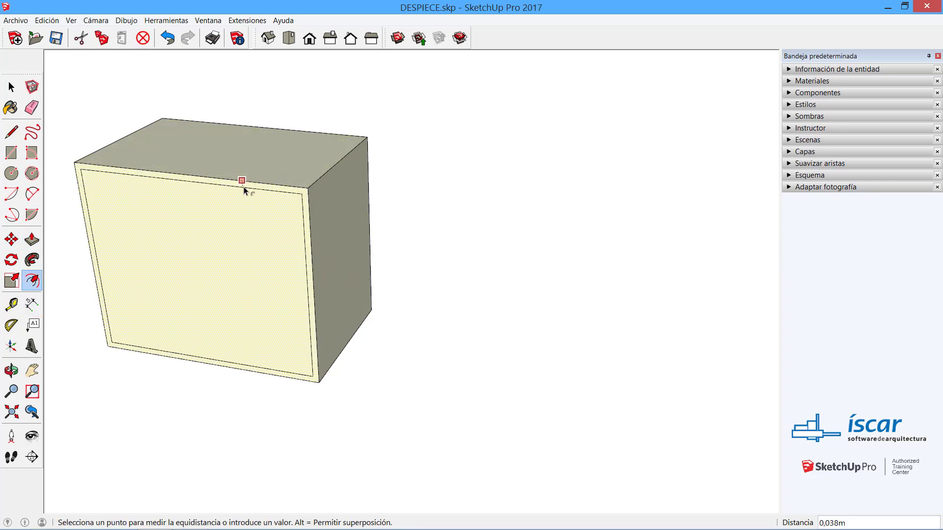
pyautogui.click(249, 192)
pyautogui.press('p')
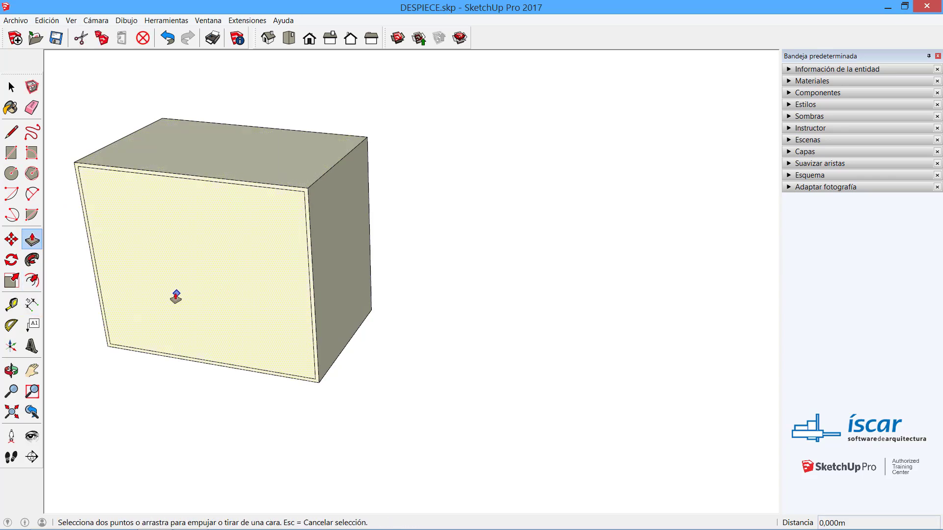
pyautogui.click(175, 297)
pyautogui.click(227, 255)
pyautogui.press('space')
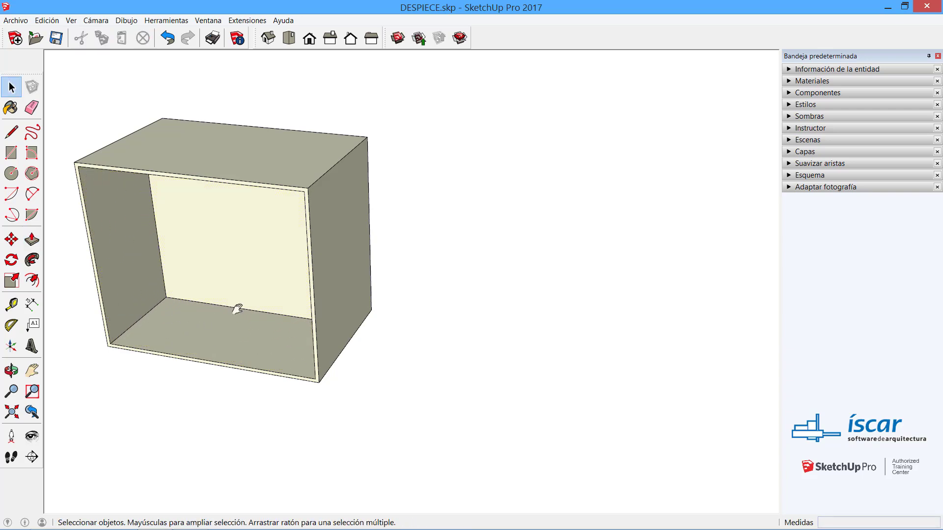
# Step: Draw a horizontal line across the cabinet opening between the side edges' midpoints, closing it with two stacked front faces
pyautogui.keyDown('shift'); pyautogui.moveTo(238, 309); pyautogui.dragTo(344, 288, button='middle'); pyautogui.keyUp('shift')
pyautogui.press('l')
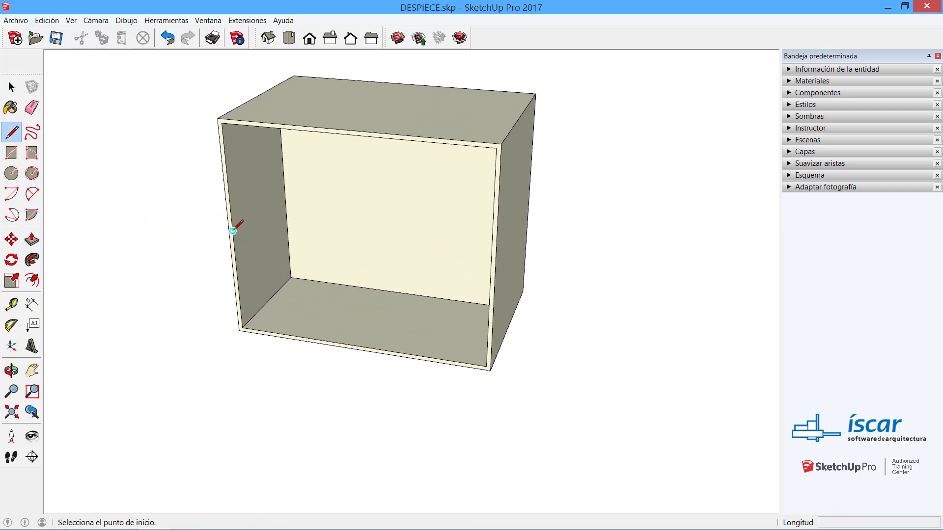
pyautogui.click(233, 231)
pyautogui.click(491, 263)
pyautogui.press('space')
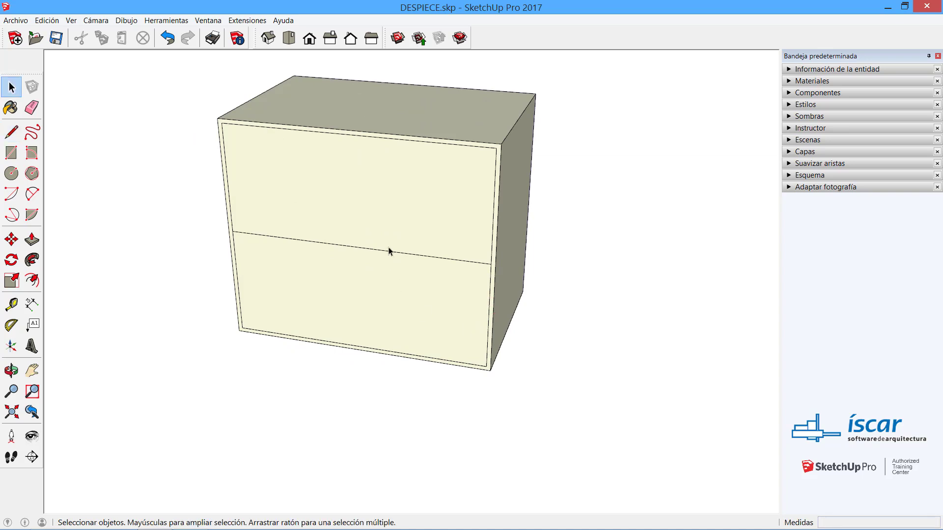
# Step: Copy the cabinet's upper front face with its edges out to the side, and undo the copy
pyautogui.doubleClick(378, 247)
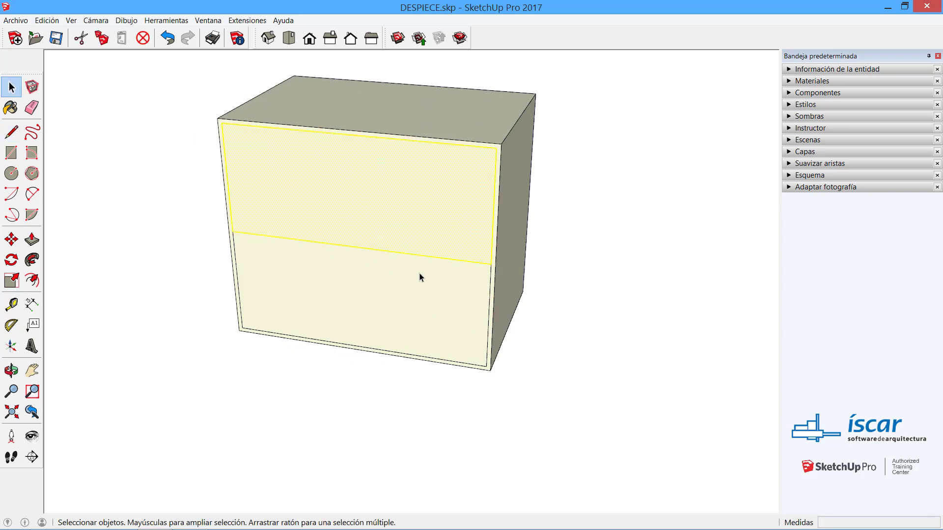
pyautogui.press('m')
pyautogui.press('ctrl')
pyautogui.click(354, 221)
pyautogui.moveTo(455, 261); pyautogui.dragTo(435, 245, button='middle')
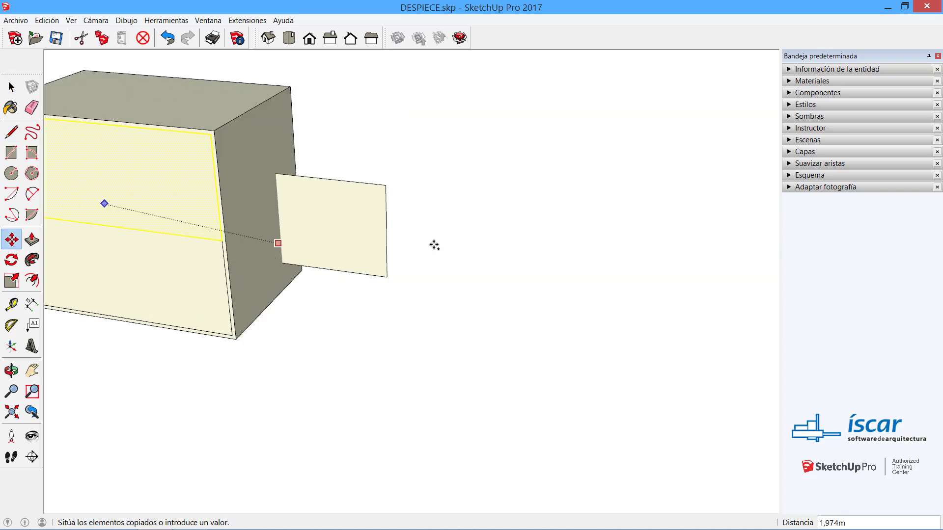
pyautogui.click(457, 244)
pyautogui.moveTo(450, 288); pyautogui.dragTo(407, 301, button='middle')
pyautogui.hotkey('ctrl', 'z')
# Step: Pull the cabinet's upper front face outward about 0.92 m to form a drawer block
pyautogui.moveTo(143, 155); pyautogui.dragTo(186, 172, button='middle')
pyautogui.keyDown('shift'); pyautogui.moveTo(187, 172); pyautogui.dragTo(330, 193, button='middle'); pyautogui.keyUp('shift')
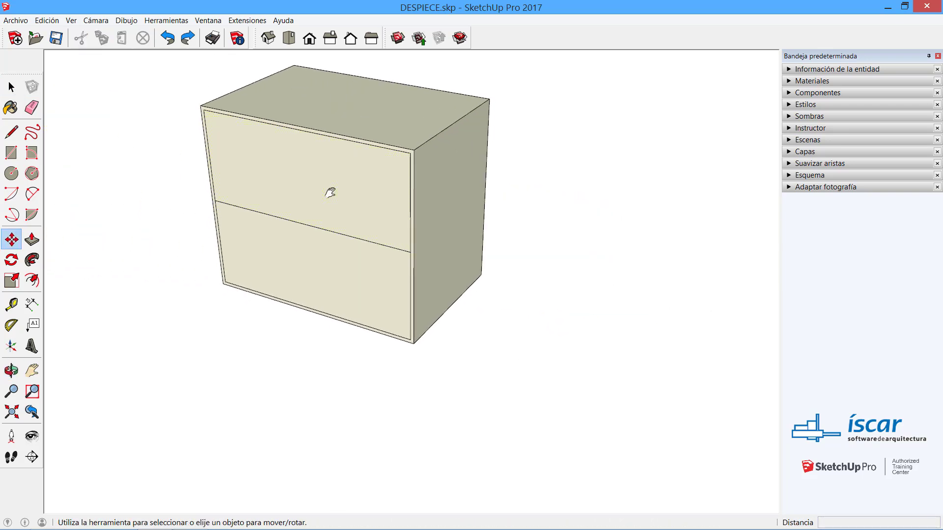
pyautogui.press('p')
pyautogui.moveTo(265, 189); pyautogui.dragTo(211, 374)
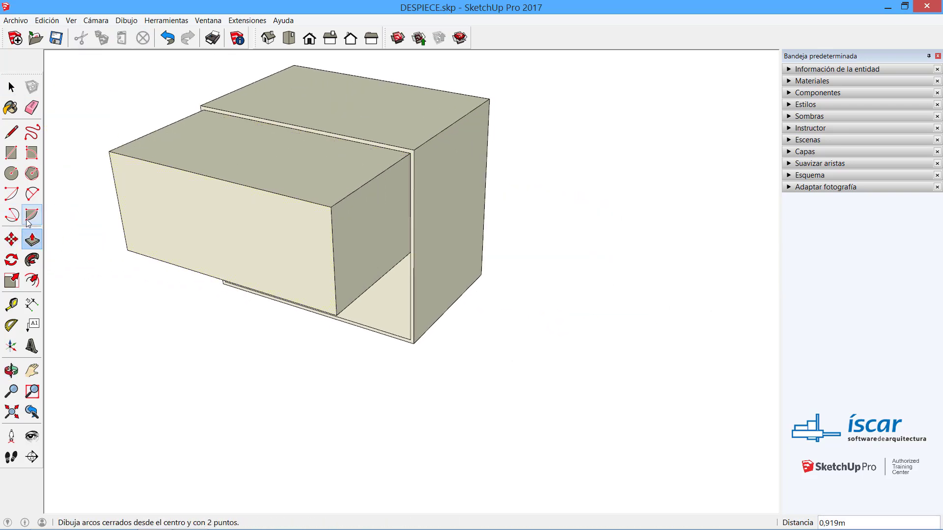
# Step: Offset the drawer block's top face slightly inward and push the inner face down to hollow the drawer
pyautogui.click(32, 280)
pyautogui.click(270, 124)
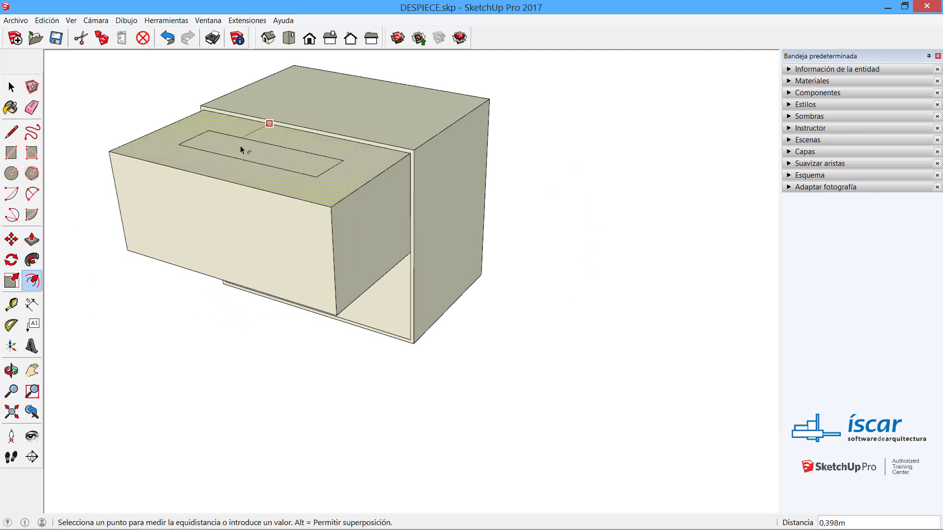
pyautogui.click(258, 124)
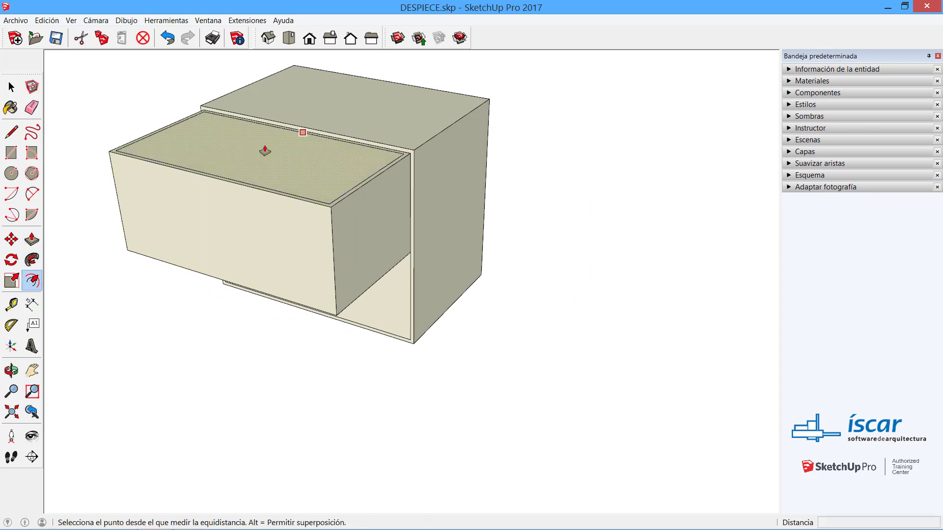
pyautogui.press('p')
pyautogui.moveTo(253, 148); pyautogui.dragTo(275, 196)
pyautogui.press('space')
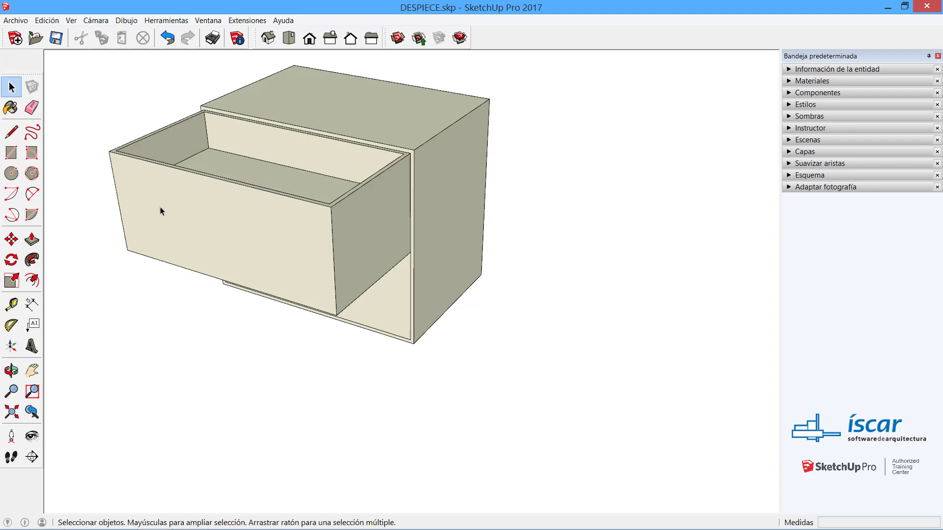
# Step: Select the whole ungrouped drawer and try to move it from the cabinet
pyautogui.moveTo(73, 78); pyautogui.dragTo(423, 333)
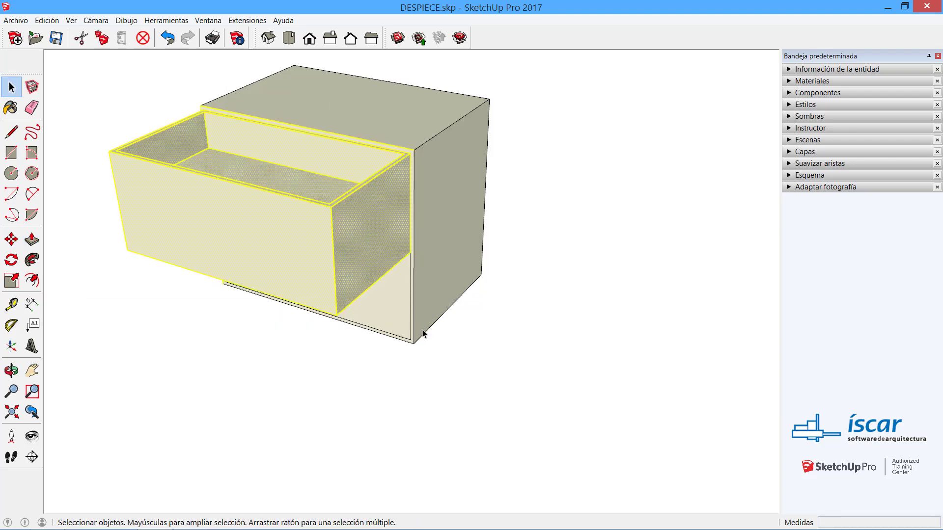
pyautogui.press('m')
pyautogui.click(333, 229)
pyautogui.press('Escape')
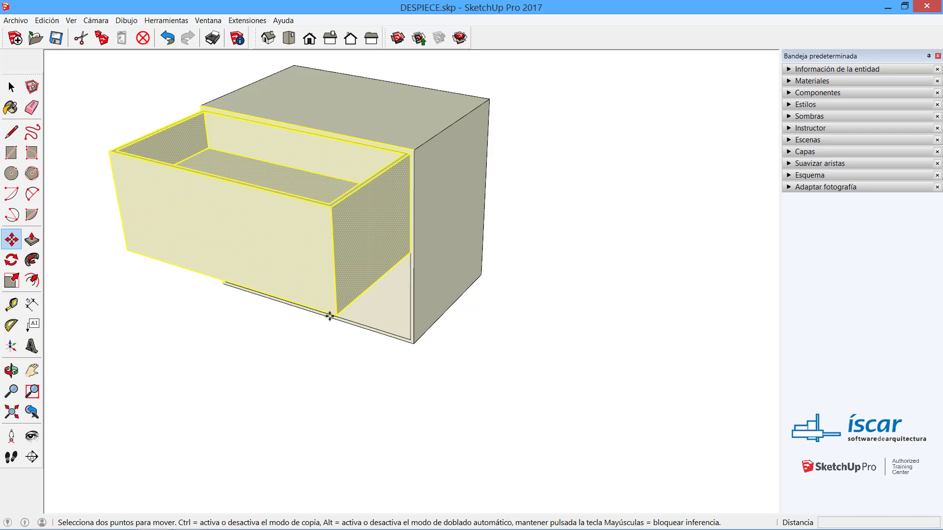
# Step: Undo the hollowing and the offset on the drawer's top face
pyautogui.hotkey('ctrl', 'z')
pyautogui.hotkey('ctrl', 'z')
pyautogui.hotkey('ctrl', 'z')
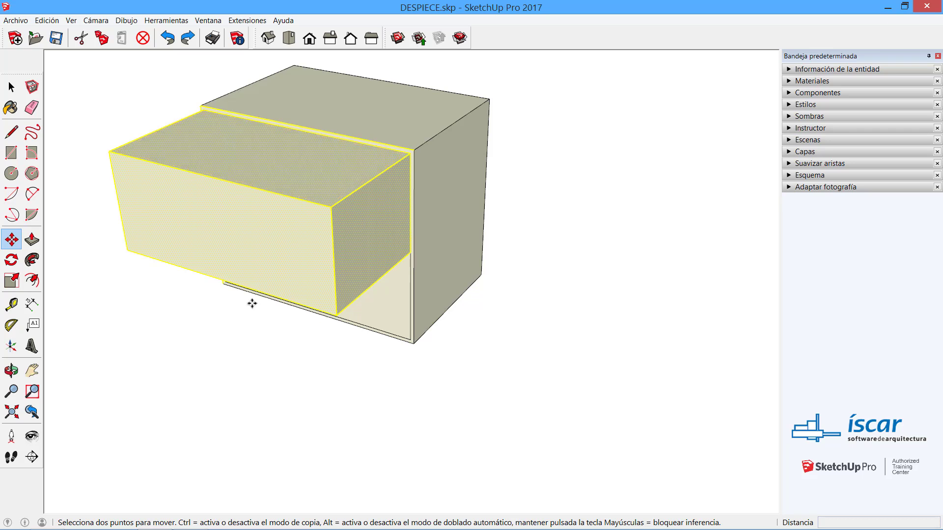
# Step: Copy the cabinet's upper front face about 2.58 m sideways, clear of the cabinet
pyautogui.press('space')
pyautogui.click(300, 204)
pyautogui.press('m')
pyautogui.click(270, 190)
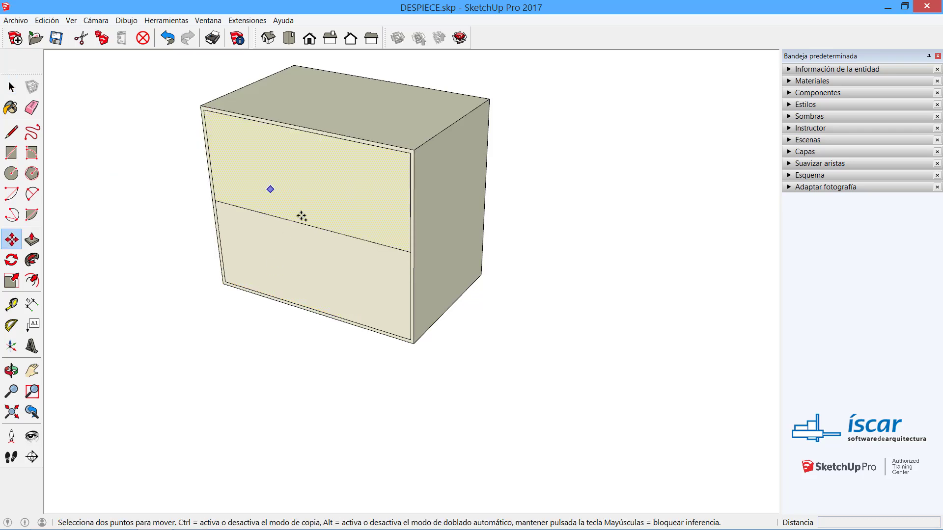
pyautogui.click(606, 281)
# Step: Pull the copied face back about 0.77 m to form a separate drawer block
pyautogui.moveTo(454, 281); pyautogui.dragTo(293, 274, button='middle')
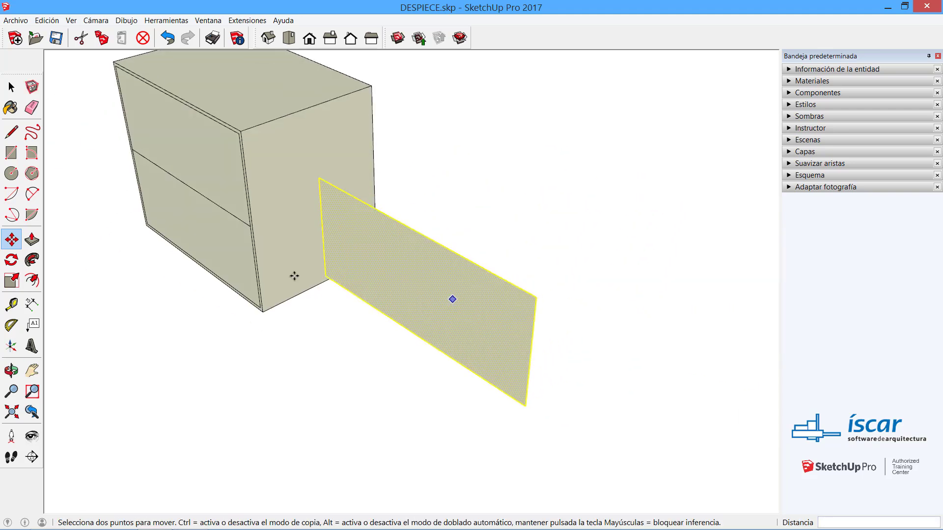
pyautogui.press('p')
pyautogui.click(417, 267)
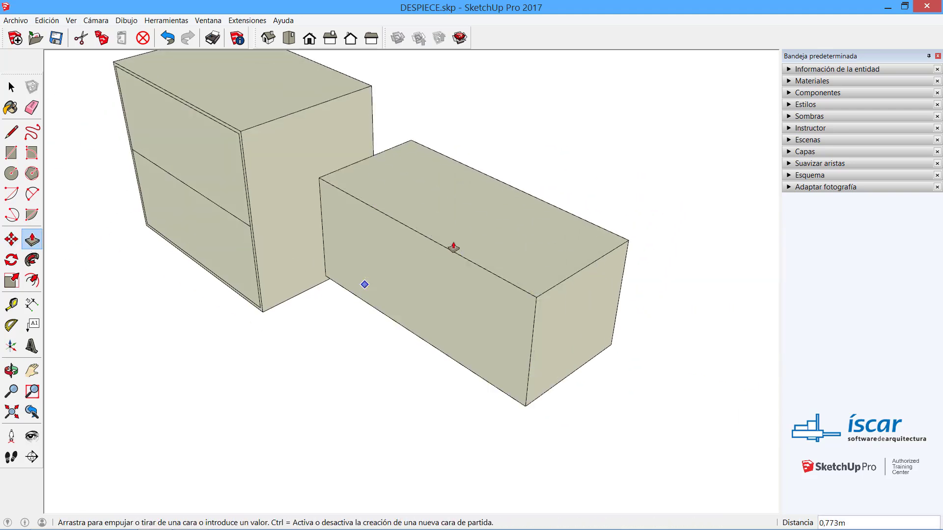
pyautogui.click(450, 245)
# Step: Offset the outline of the drawer block's top face inward about 0.05 m
pyautogui.moveTo(450, 244); pyautogui.dragTo(527, 280, button='middle')
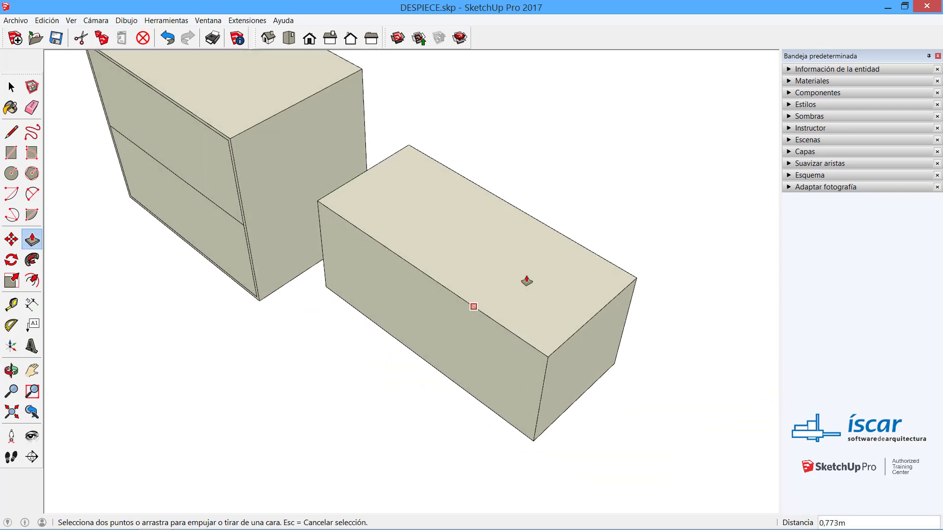
pyautogui.click(32, 280)
pyautogui.click(482, 195)
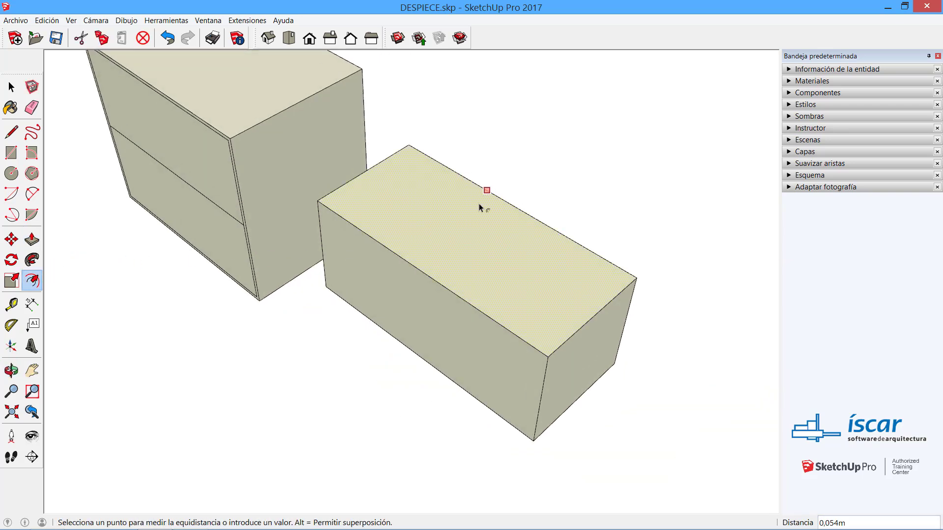
pyautogui.click(511, 282)
# Step: Draw short lines extending the front inner offset edge to both sides of the drawer block, separating the front panel strip
pyautogui.scroll(3, 510, 281)
pyautogui.press('l')
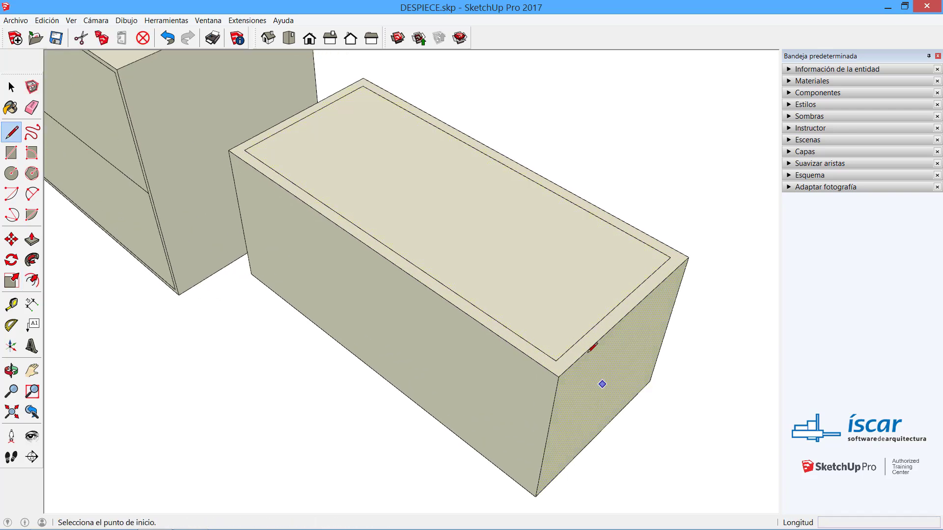
pyautogui.click(556, 361)
pyautogui.press('Escape')
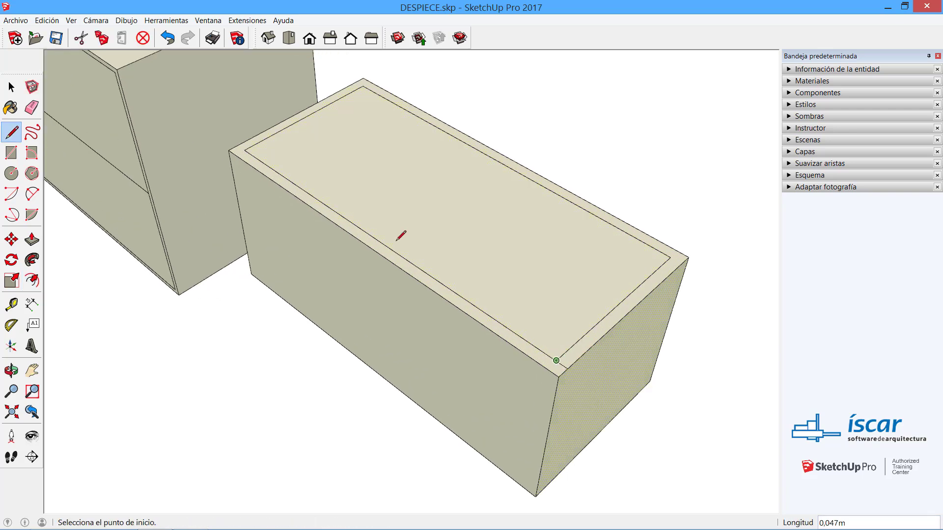
pyautogui.scroll(2, 269, 150)
pyautogui.click(241, 153)
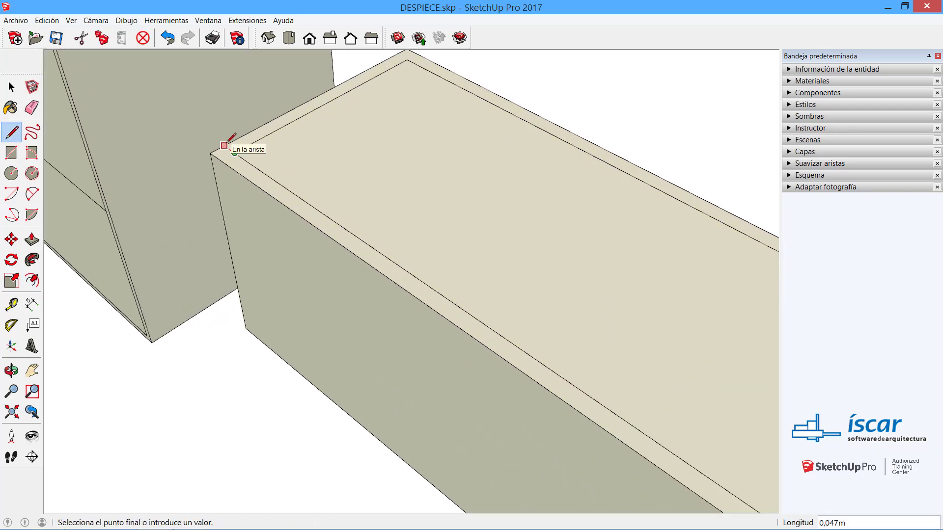
pyautogui.press('Escape')
# Step: Push the drawer's inner top face down about 0.53 m and lower the side and back rim below the front panel
pyautogui.scroll(-2, 300, 163)
pyautogui.scroll(-1, 461, 212)
pyautogui.press('p')
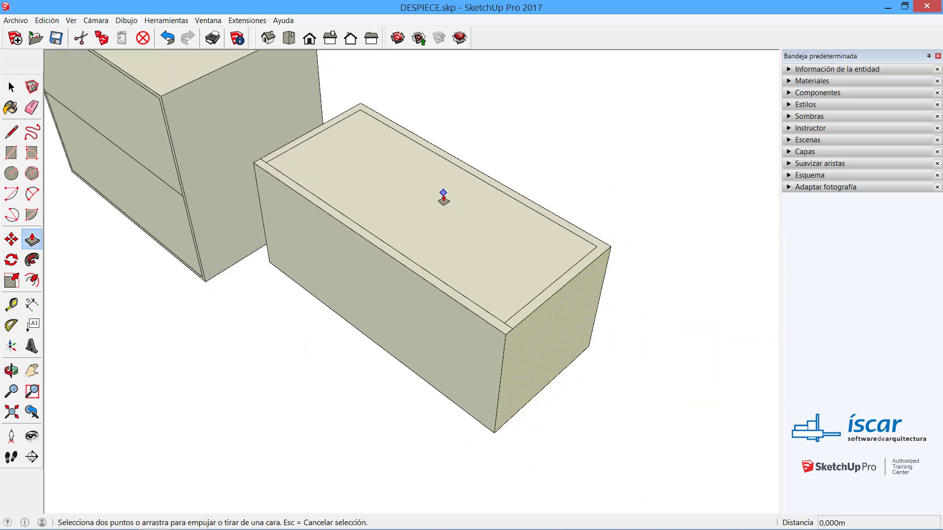
pyautogui.click(441, 197)
pyautogui.click(576, 276)
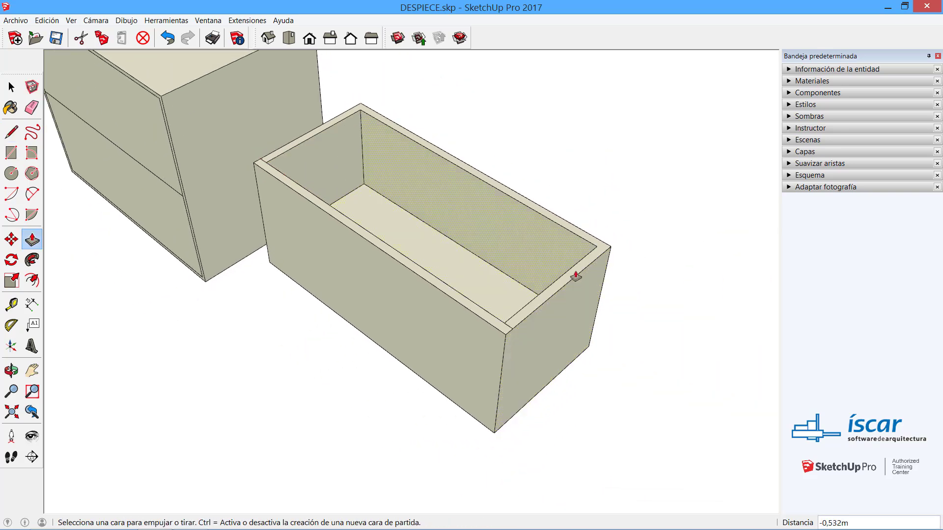
pyautogui.click(578, 277)
pyautogui.click(575, 299)
# Step: Draw an arc about 0.48 m wide on the front panel's upper edge and push it through to cut a handle notch
pyautogui.moveTo(400, 381); pyautogui.dragTo(510, 275, button='middle')
pyautogui.click(32, 194)
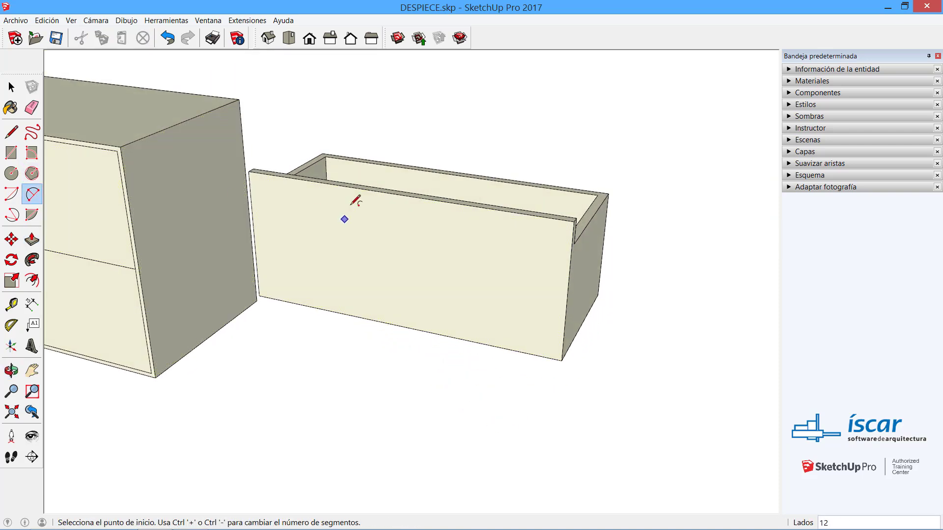
pyautogui.click(365, 190)
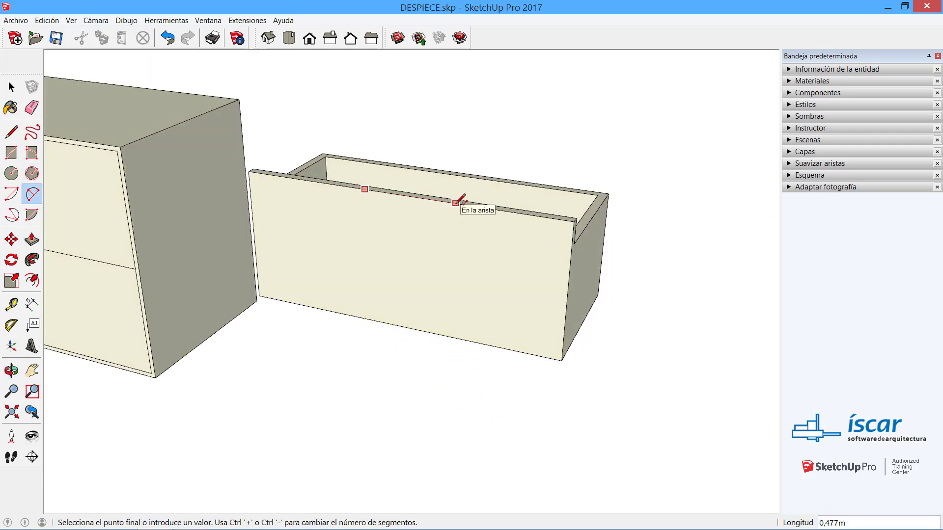
pyautogui.click(455, 203)
pyautogui.click(446, 242)
pyautogui.moveTo(471, 246); pyautogui.dragTo(450, 332, button='middle')
pyautogui.press('p')
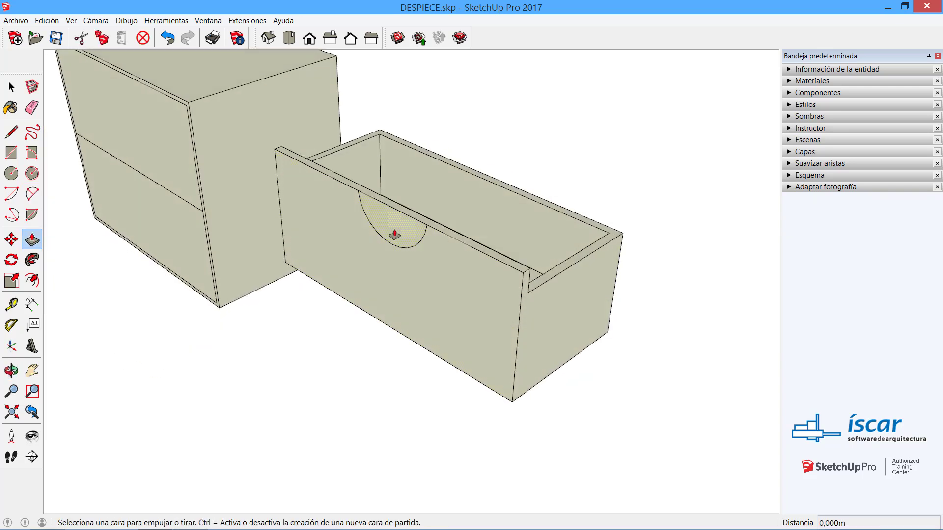
pyautogui.click(394, 232)
pyautogui.click(407, 248)
pyautogui.press('space')
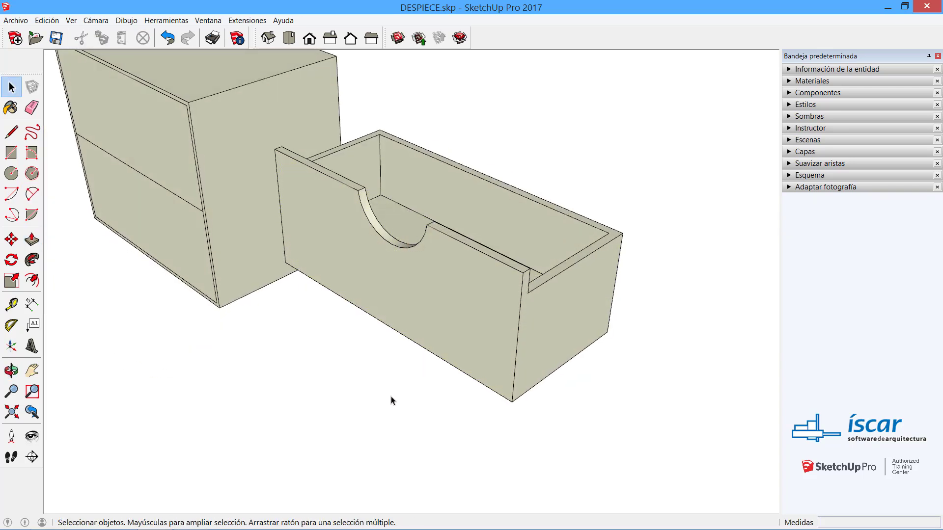
# Step: Delete the cabinet's upper front face and the dividing edge to open its whole front
pyautogui.moveTo(391, 400); pyautogui.dragTo(487, 281, button='middle')
pyautogui.scroll(-2, 486, 279)
pyautogui.moveTo(408, 290); pyautogui.dragTo(464, 286, button='middle')
pyautogui.scroll(4, 399, 250)
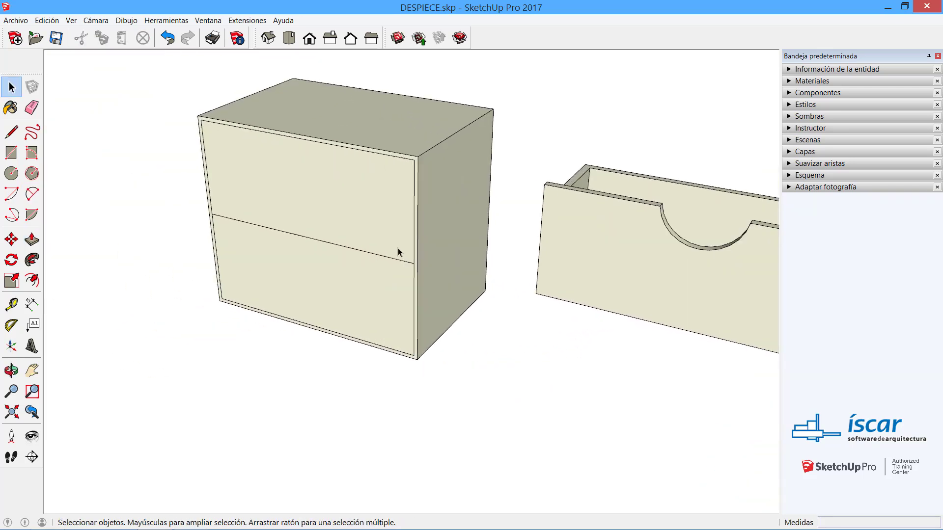
pyautogui.scroll(-2, 457, 248)
pyautogui.moveTo(474, 246); pyautogui.dragTo(454, 253, button='middle')
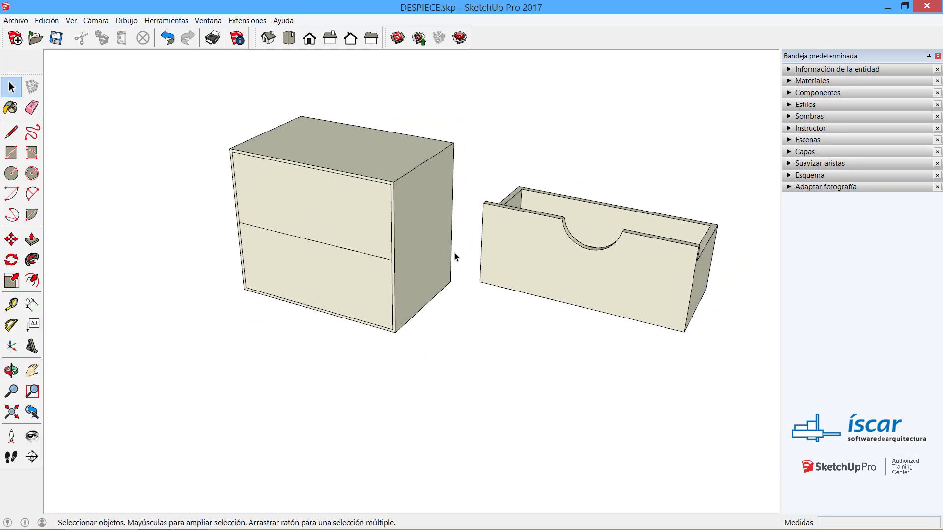
pyautogui.click(358, 214)
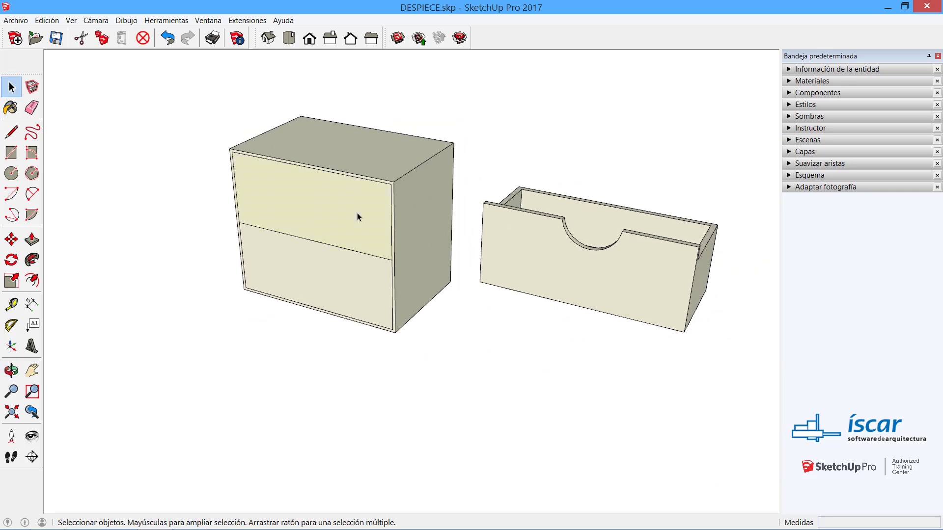
pyautogui.press('Delete')
pyautogui.click(336, 245)
pyautogui.press('Delete')
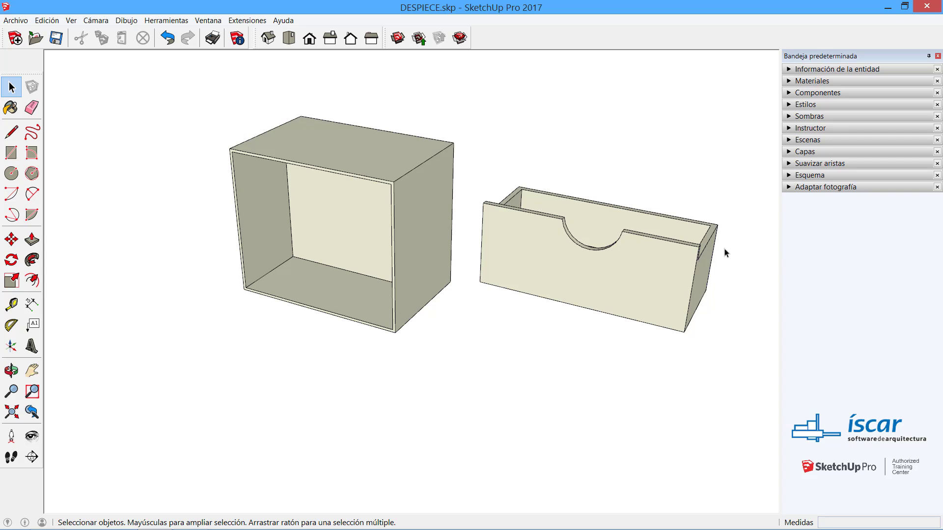
# Step: Select the whole ungrouped drawer and move it about 2.58 m by its upper front corner into the cabinet's upper opening
pyautogui.moveTo(467, 159); pyautogui.dragTo(805, 417)
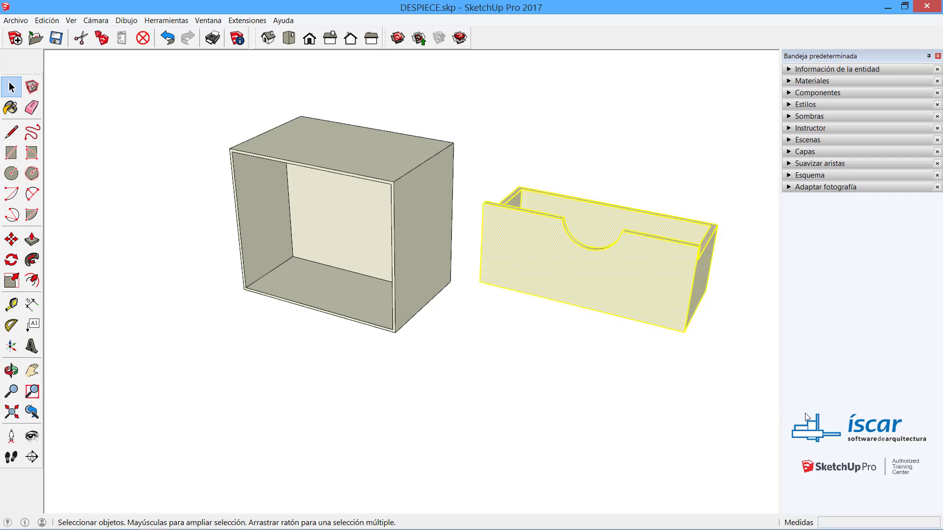
pyautogui.click(11, 239)
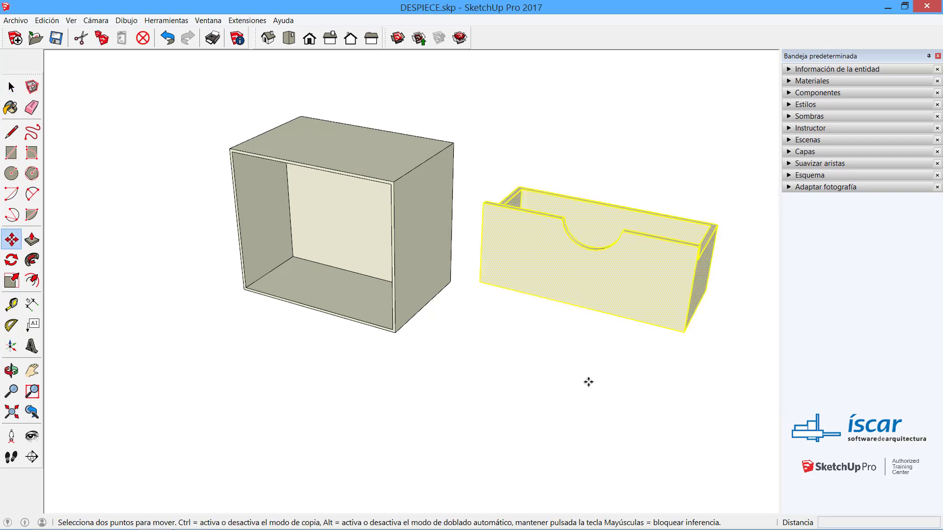
pyautogui.click(695, 247)
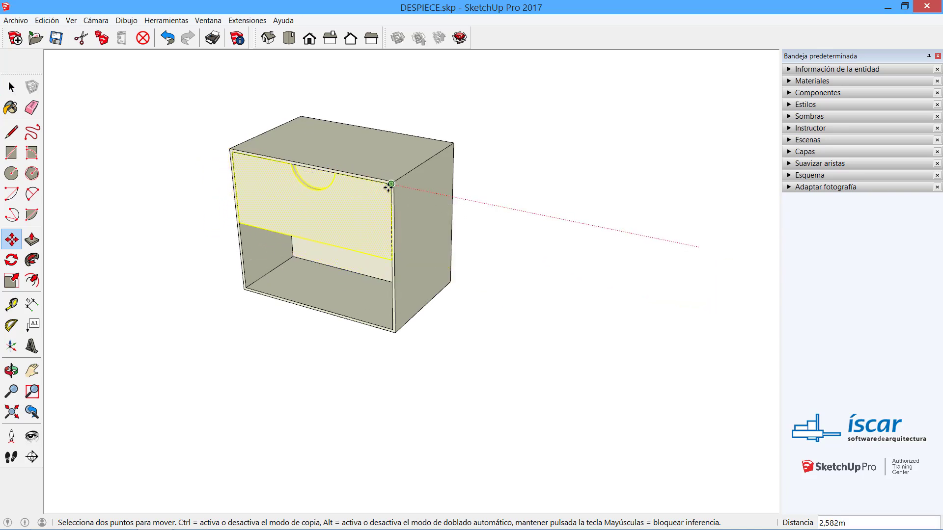
pyautogui.click(389, 186)
pyautogui.press('space')
pyautogui.click(437, 385)
# Step: Try to select the inserted ungrouped drawer separately from the cabinet and move it
pyautogui.scroll(2, 340, 182)
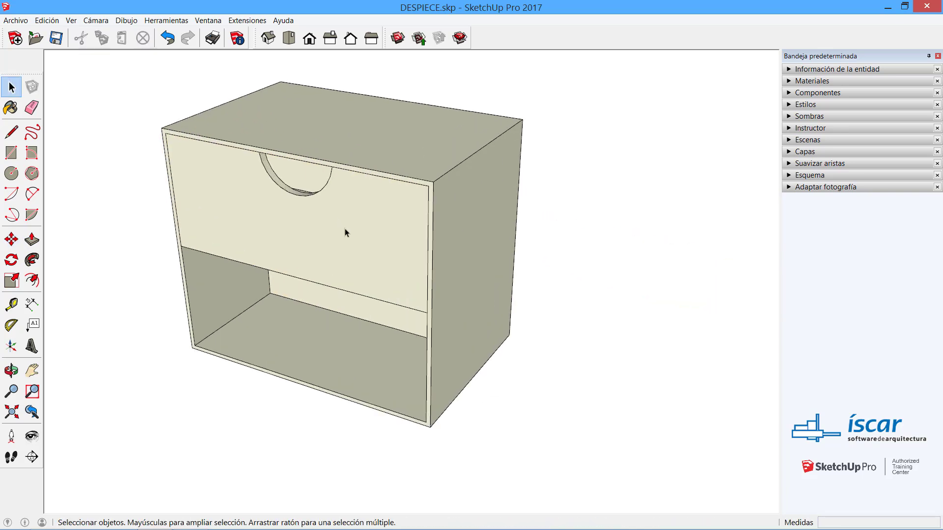
pyautogui.moveTo(345, 233); pyautogui.dragTo(197, 81, button='middle')
pyautogui.moveTo(71, 90); pyautogui.dragTo(529, 343)
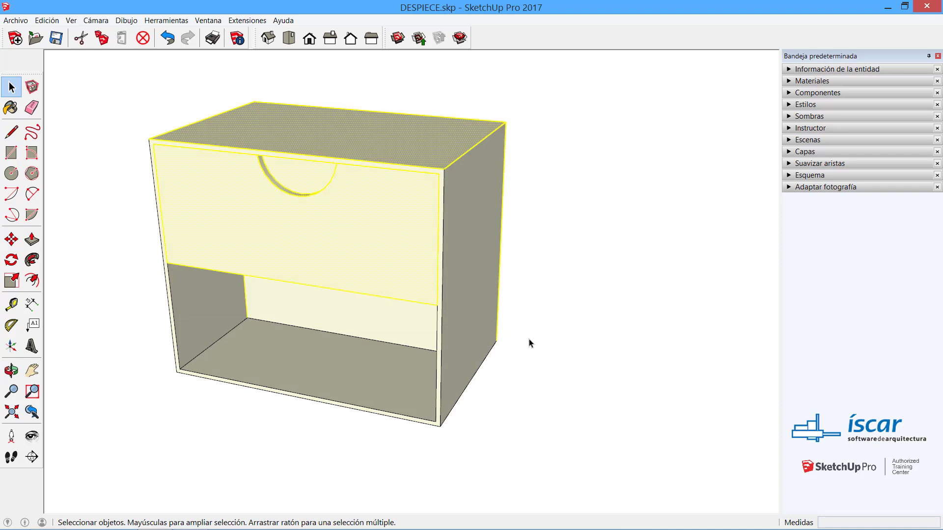
pyautogui.press('m')
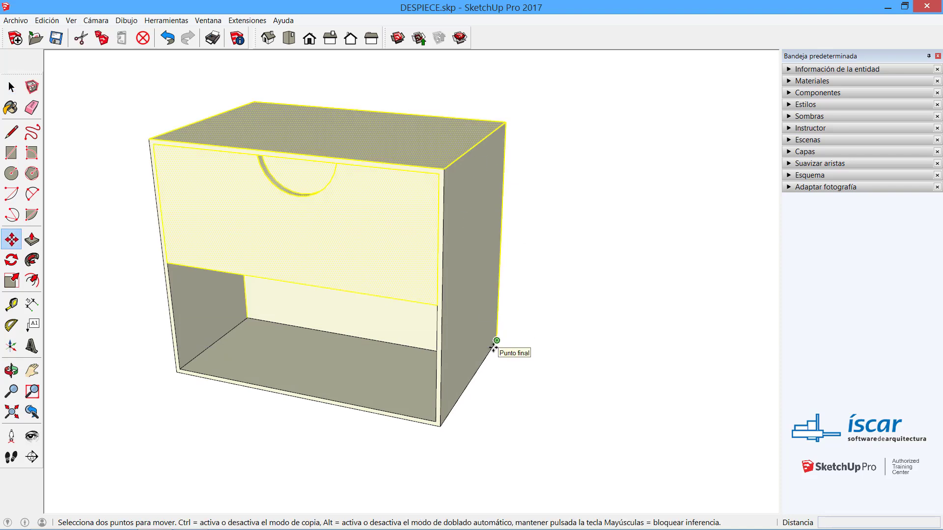
pyautogui.click(496, 341)
pyautogui.press('Escape')
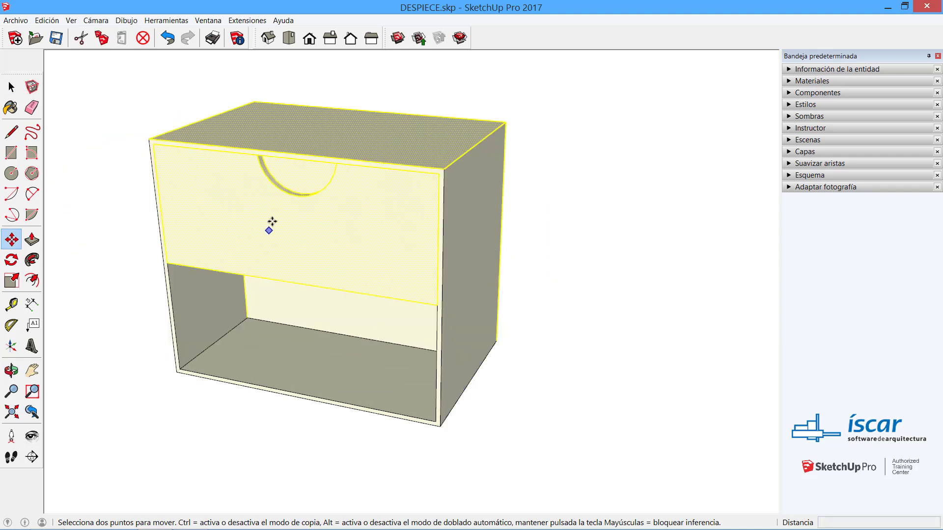
# Step: Check the drawer's front face and the side edge it shares with the cabinet, and undo the drawer's move
pyautogui.press('space')
pyautogui.click(273, 225)
pyautogui.scroll(3, 365, 231)
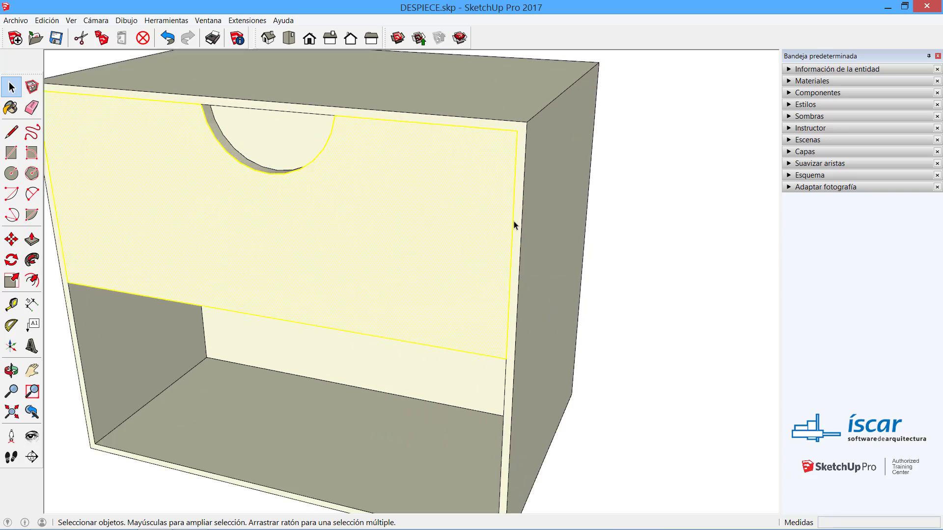
pyautogui.click(514, 227)
pyautogui.scroll(-5, 514, 231)
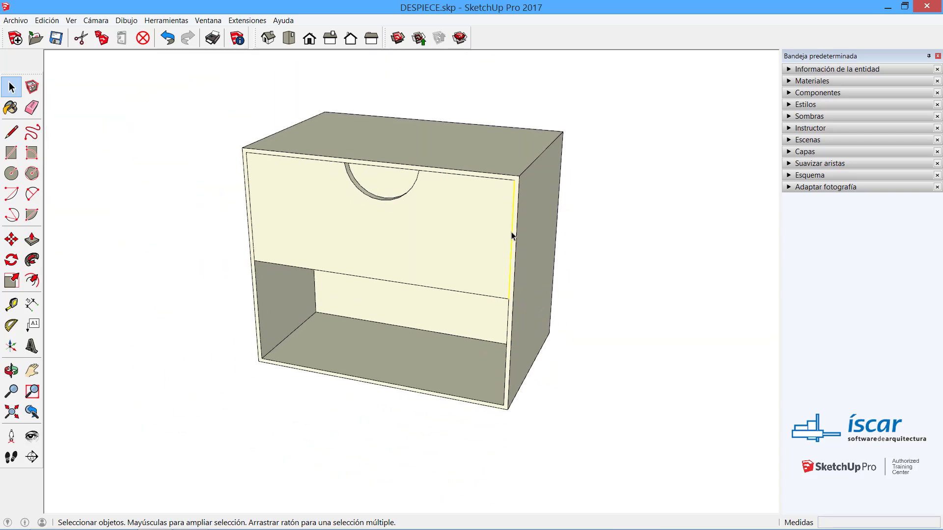
pyautogui.keyDown('shift'); pyautogui.moveTo(442, 222); pyautogui.dragTo(361, 215, button='middle'); pyautogui.keyUp('shift')
pyautogui.hotkey('ctrl', 'z')
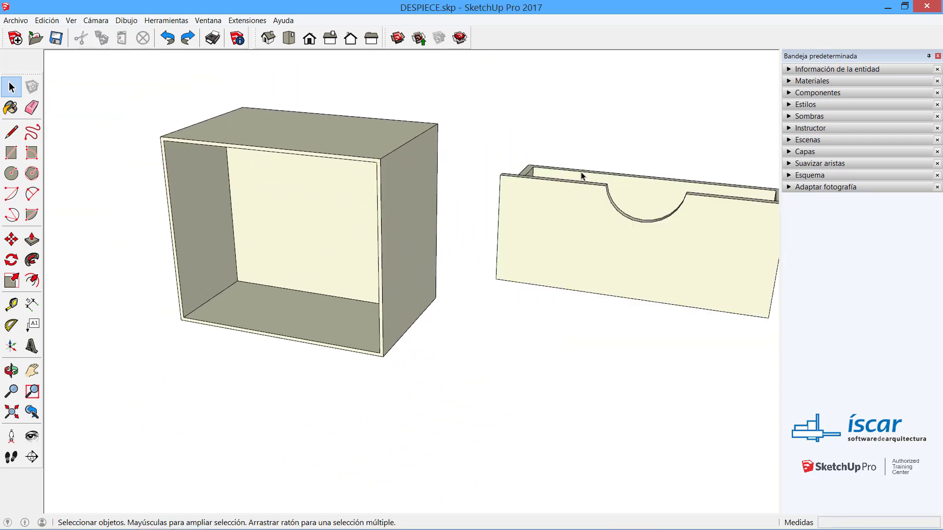
# Step: Select the entire drawer beside the cabinet and make it a group
pyautogui.moveTo(496, 146); pyautogui.dragTo(492, 153, button='middle')
pyautogui.scroll(-2, 531, 189)
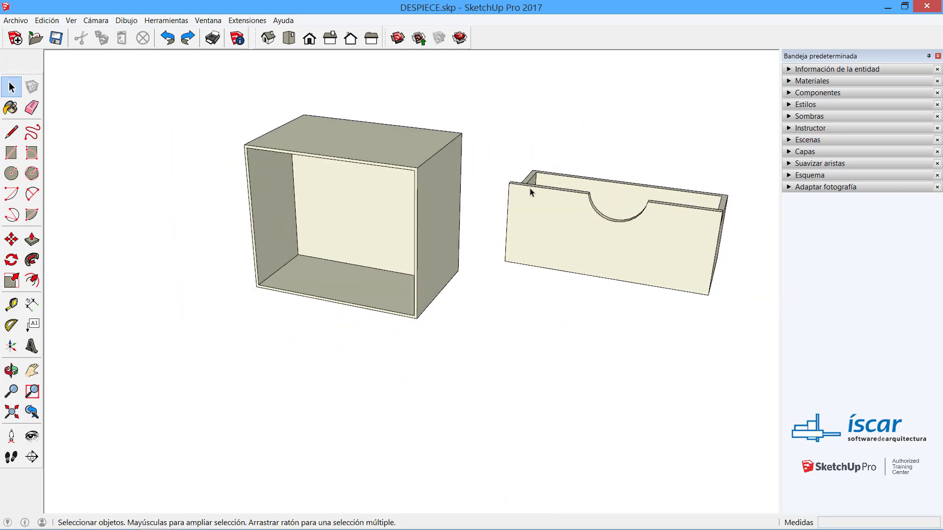
pyautogui.moveTo(497, 143); pyautogui.dragTo(756, 333)
pyautogui.rightClick(631, 248)
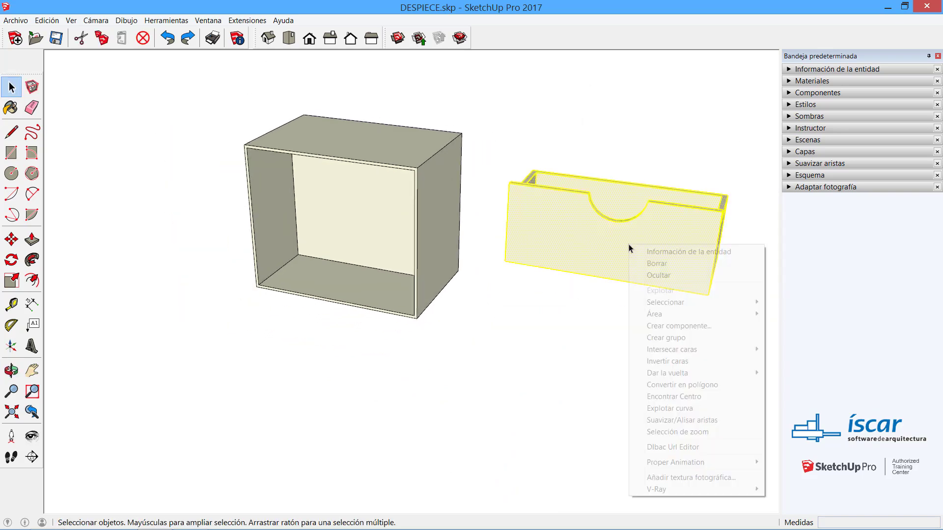
pyautogui.click(700, 335)
# Step: Move the drawer group about 2.58 m by its upper front corner to the upper corner of the cabinet opening
pyautogui.press('m')
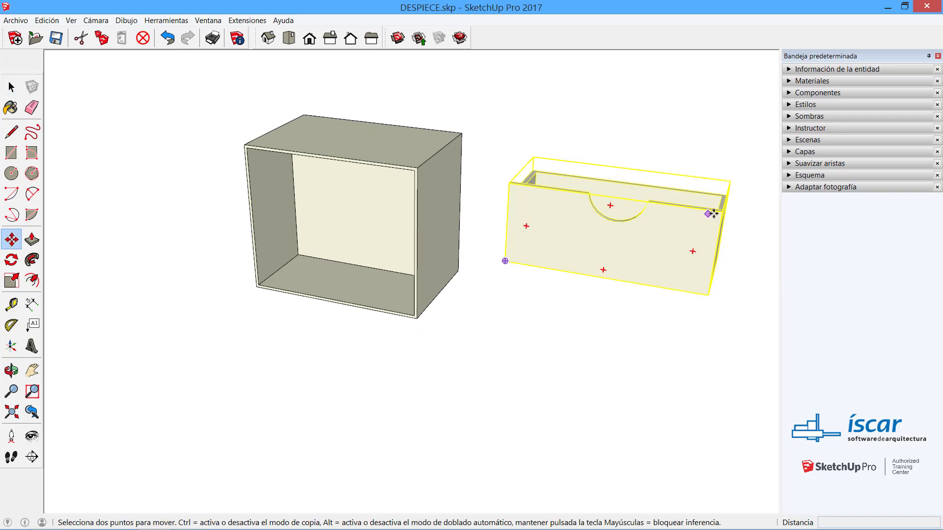
pyautogui.click(721, 212)
pyautogui.click(415, 171)
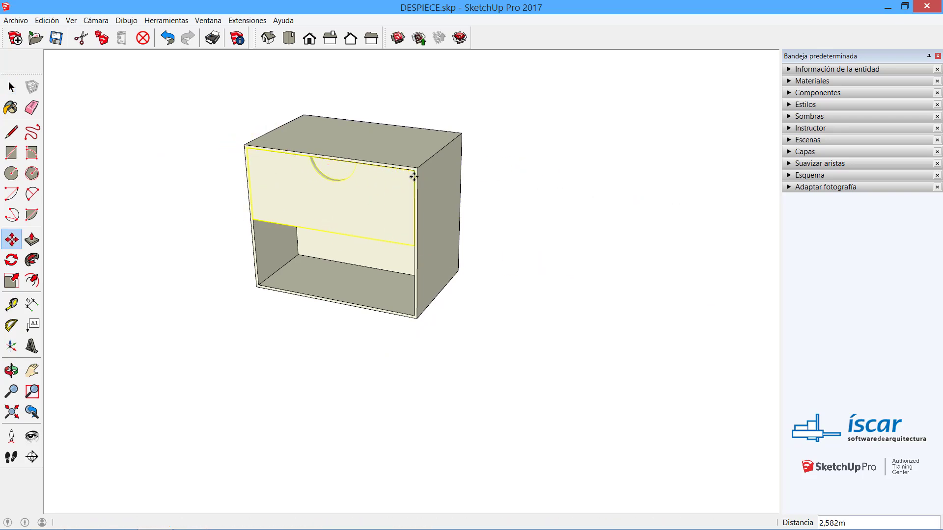
# Step: Copy the drawer group straight down so the second drawer starts at the first one's lower edge and fills the opening
pyautogui.scroll(3, 414, 172)
pyautogui.press('ctrl')
pyautogui.click(416, 167)
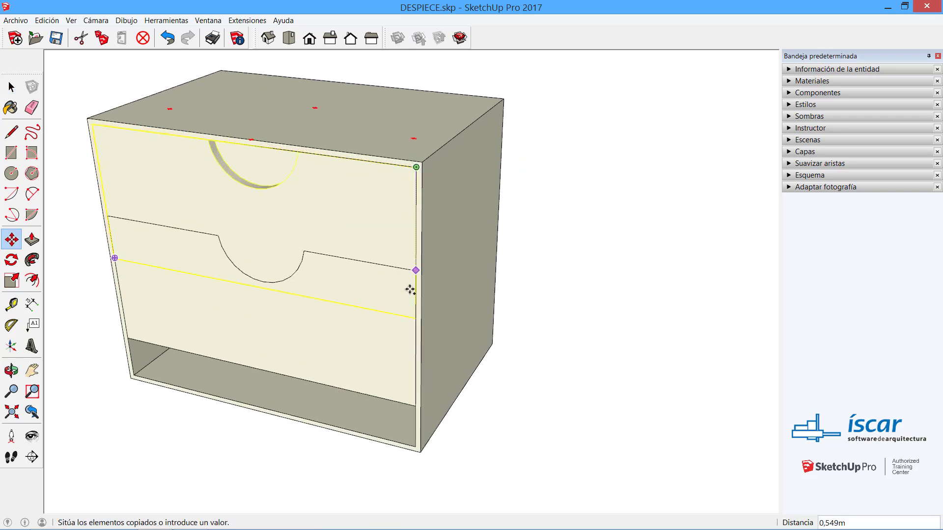
pyautogui.click(414, 317)
pyautogui.press('space')
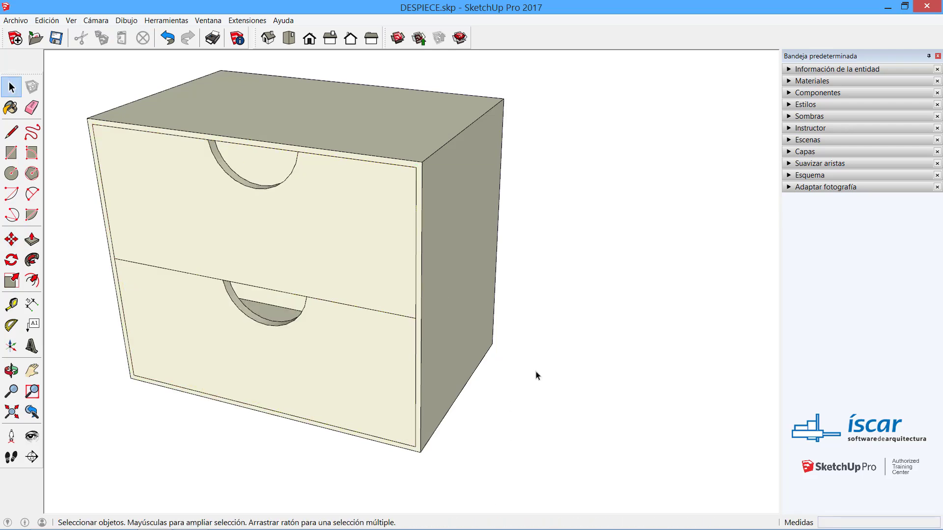
pyautogui.moveTo(537, 375); pyautogui.dragTo(643, 315, button='middle')
pyautogui.scroll(-3, 570, 303)
pyautogui.moveTo(570, 304); pyautogui.dragTo(491, 338, button='middle')
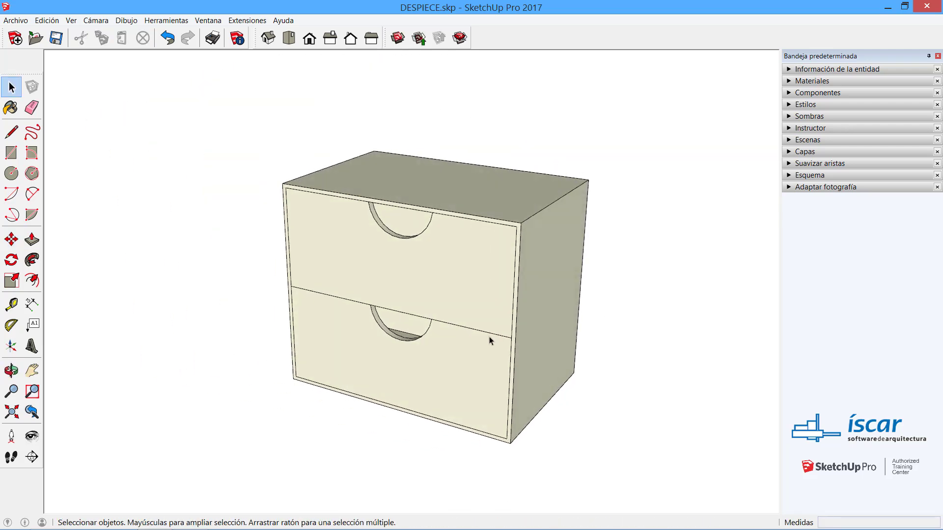
# Step: Pull the upper drawer group about 0.611 m out of the cabinet, parallel to the cabinet's lower side edge
pyautogui.click(452, 276)
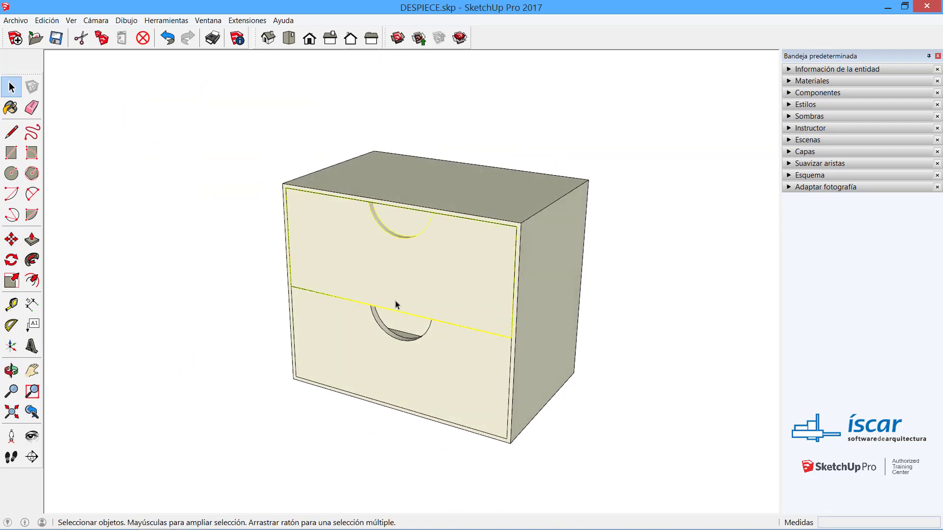
pyautogui.click(12, 240)
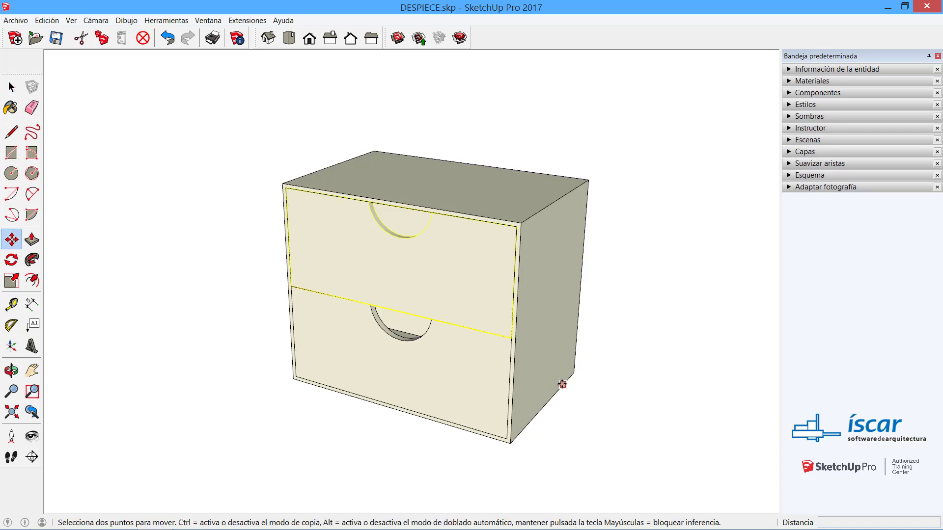
pyautogui.click(562, 384)
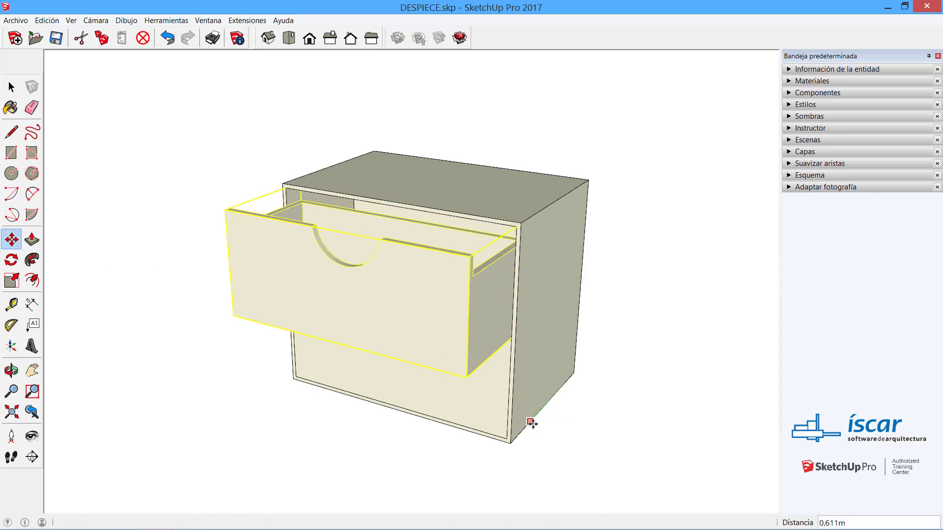
pyautogui.click(532, 423)
pyautogui.press('space')
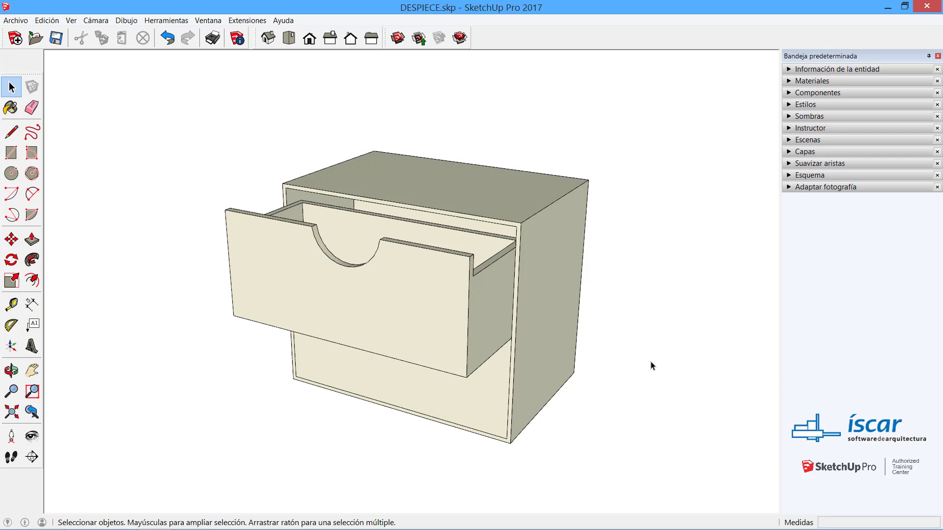
# Step: Select the whole cabinet shell around the drawers and make it a group
pyautogui.tripleClick(525, 228)
pyautogui.rightClick(525, 228)
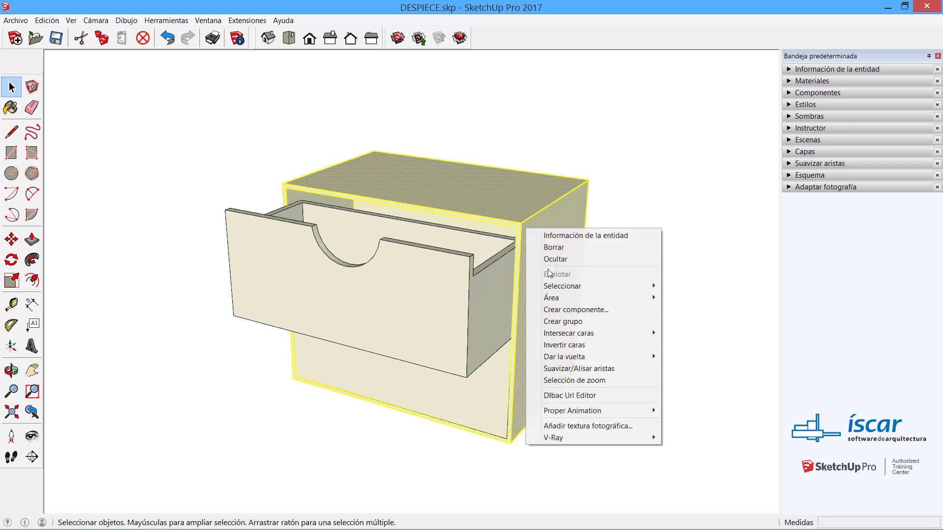
pyautogui.click(569, 321)
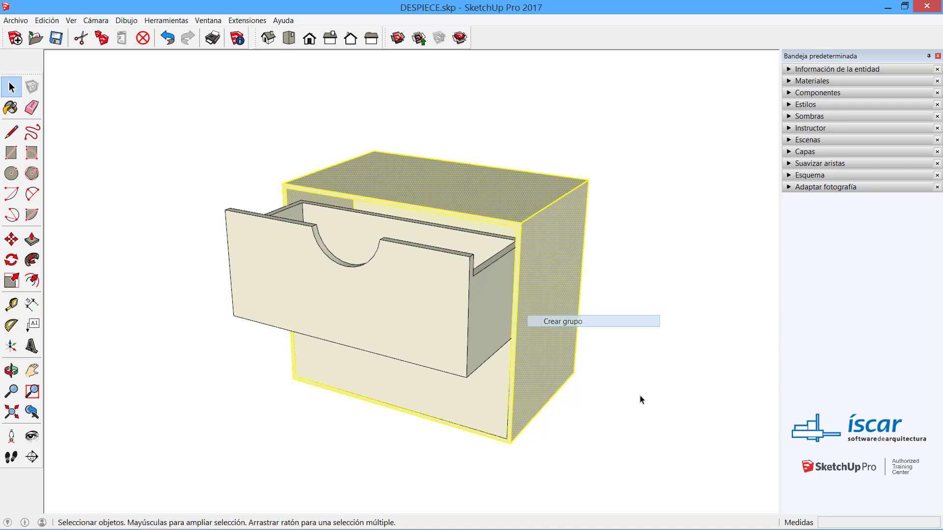
# Step: Move the cabinet group away from the drawers, and select both drawers and the cabinet one after another
pyautogui.press('m')
pyautogui.click(554, 329)
pyautogui.click(670, 289)
pyautogui.press('space')
pyautogui.click(527, 386)
pyautogui.click(506, 305)
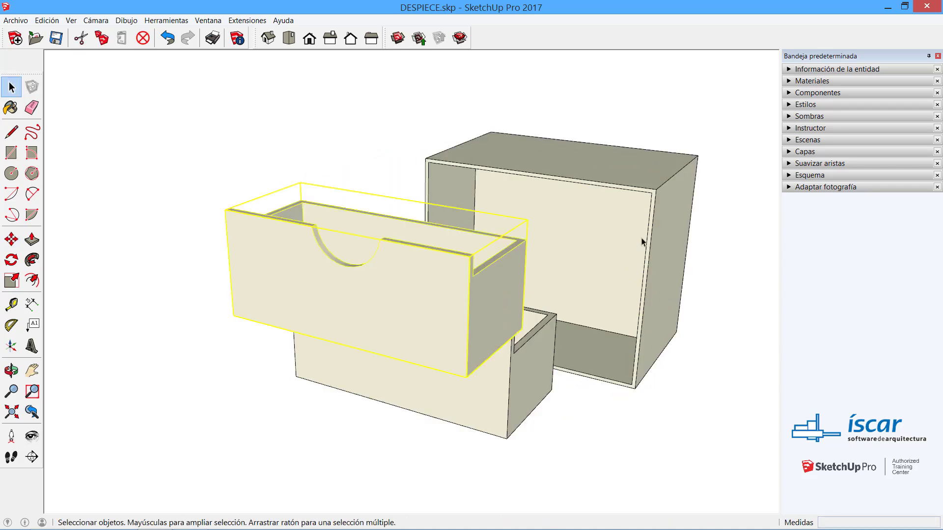
pyautogui.click(608, 374)
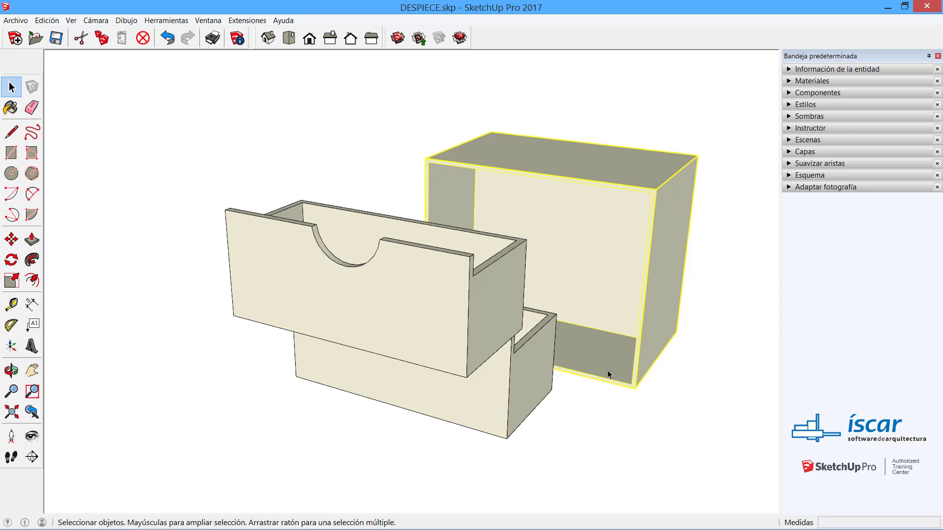
# Step: Undo the cabinet and drawer edits step by step until the cabinet and drawers are gone from the model
pyautogui.hotkey('ctrl', 'z')
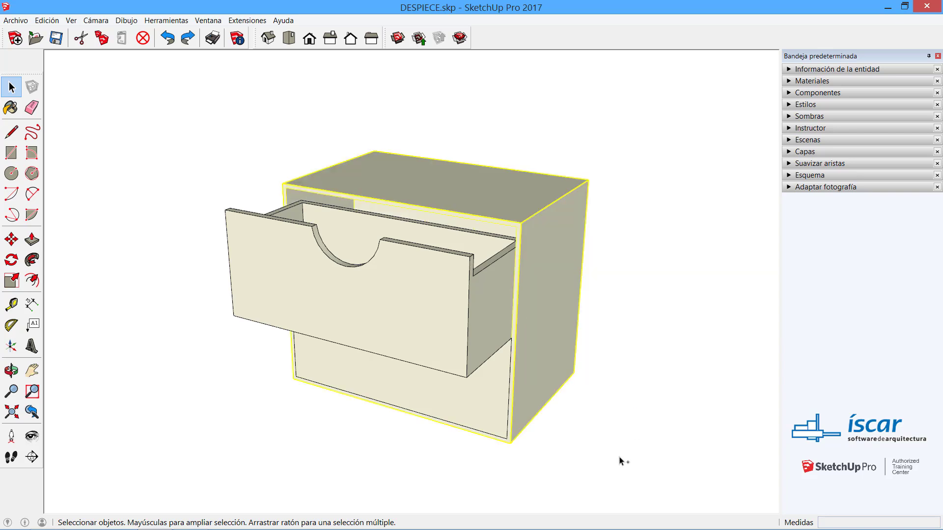
pyautogui.click(620, 461)
pyautogui.hotkey('ctrl', 'z')
pyautogui.hotkey('ctrl', 'z')
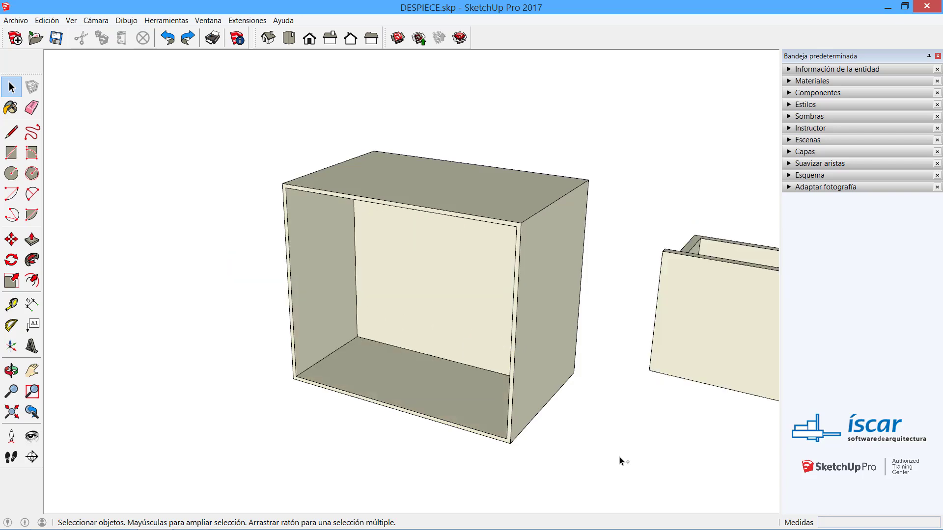
pyautogui.hotkey('ctrl', 'z')
pyautogui.scroll(-5, 515, 342)
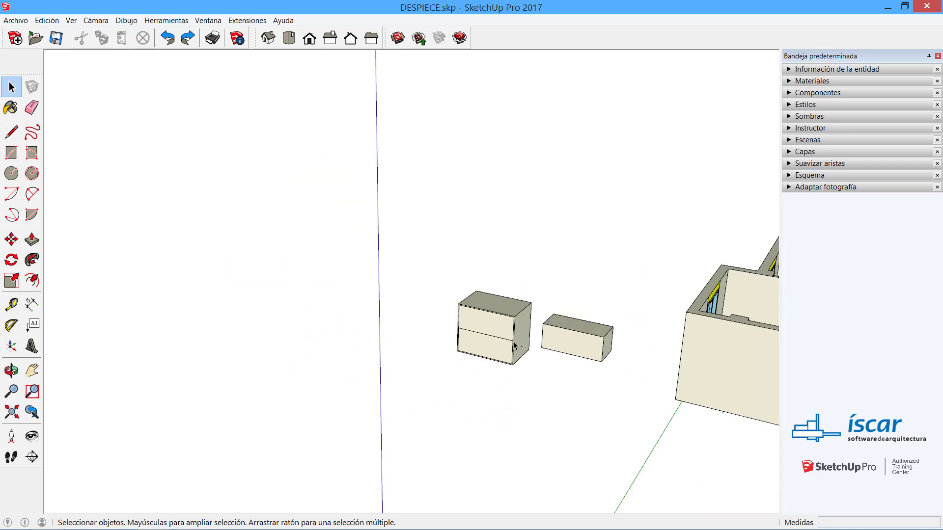
pyautogui.hotkey('ctrl', 'z')
pyautogui.hotkey('ctrl', 'z')
# Step: Examine the exploded house model with its two floors, tiled roof and slab
pyautogui.press('o')
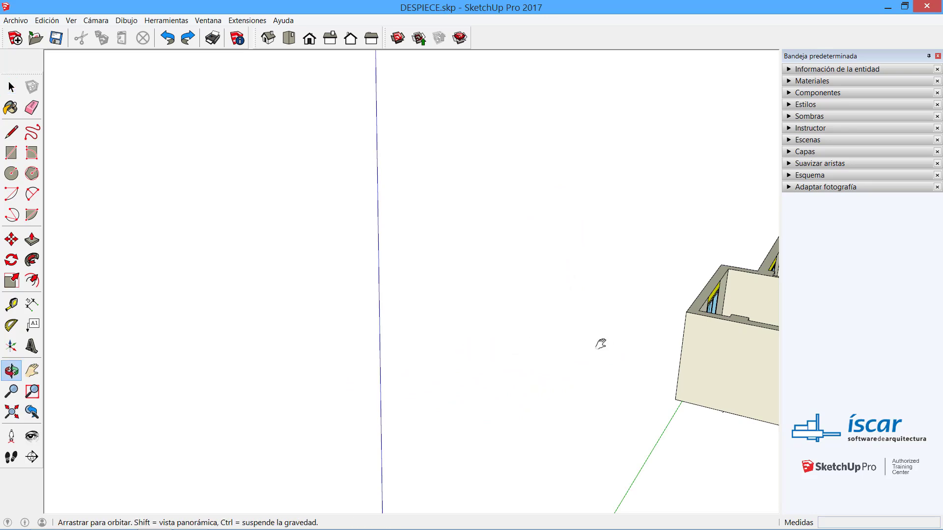
pyautogui.moveTo(600, 344); pyautogui.dragTo(287, 305)
pyautogui.keyDown('shift'); pyautogui.moveTo(629, 319); pyautogui.dragTo(480, 264, button='middle'); pyautogui.keyUp('shift')
pyautogui.moveTo(452, 184); pyautogui.dragTo(423, 234, button='middle')
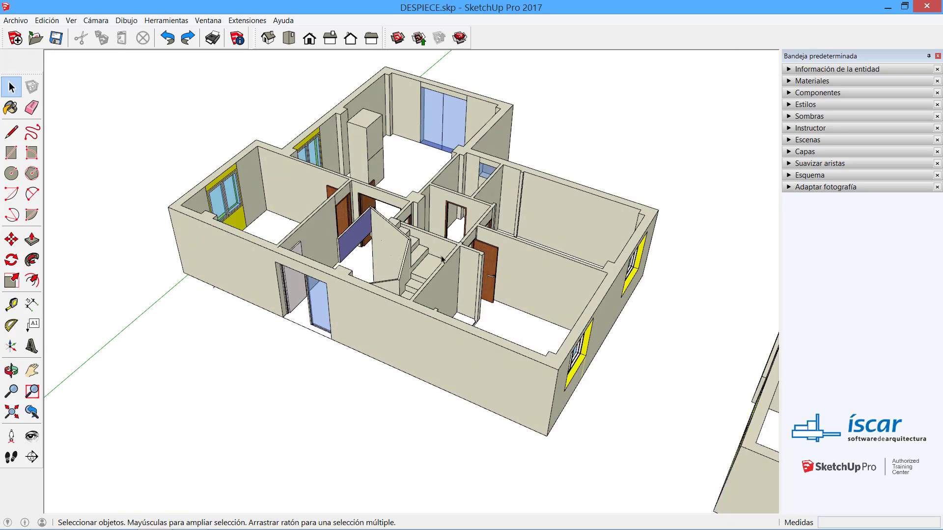
pyautogui.scroll(-3, 423, 234)
pyautogui.scroll(-3, 423, 234)
pyautogui.keyDown('shift'); pyautogui.moveTo(670, 332); pyautogui.dragTo(550, 300, button='middle'); pyautogui.keyUp('shift')
pyautogui.scroll(3, 417, 295)
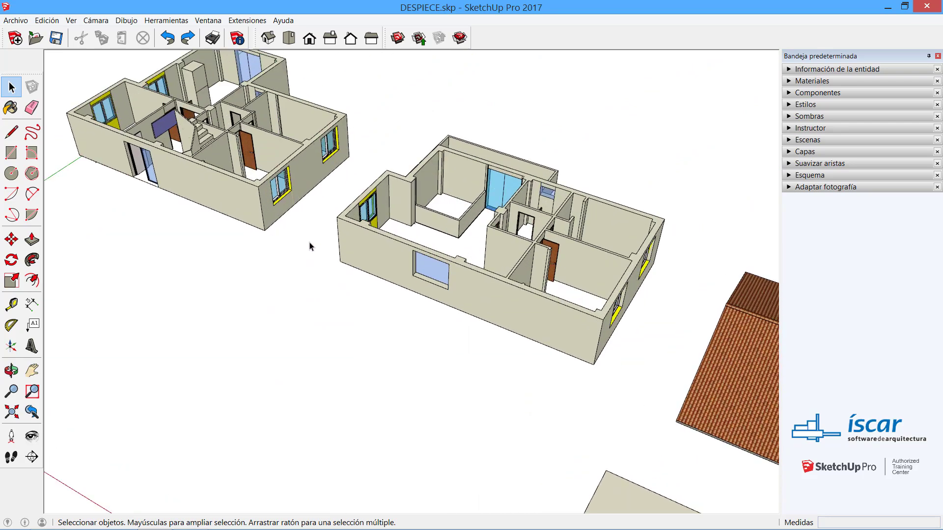
pyautogui.keyDown('shift'); pyautogui.moveTo(321, 287); pyautogui.dragTo(374, 367, button='middle'); pyautogui.keyUp('shift')
pyautogui.scroll(-1, 372, 330)
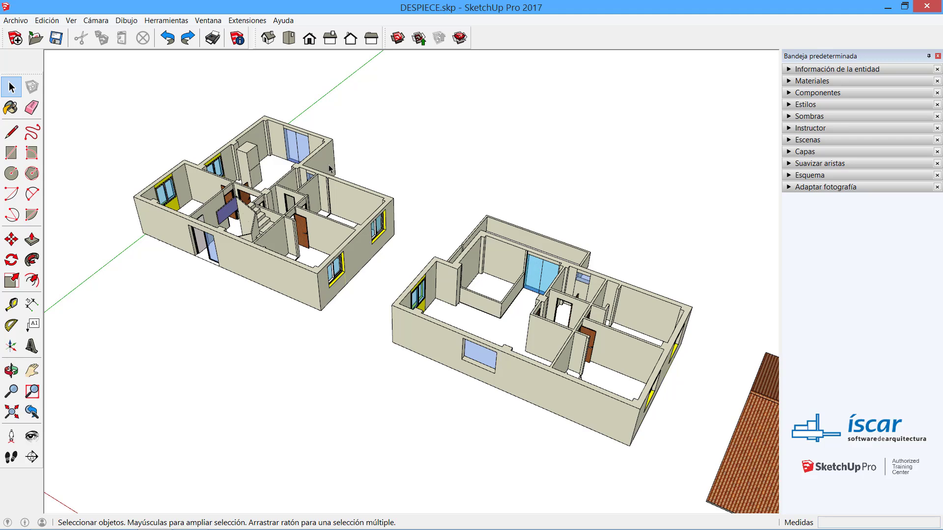
pyautogui.scroll(-5, 372, 233)
pyautogui.moveTo(375, 242); pyautogui.dragTo(411, 199, button='middle')
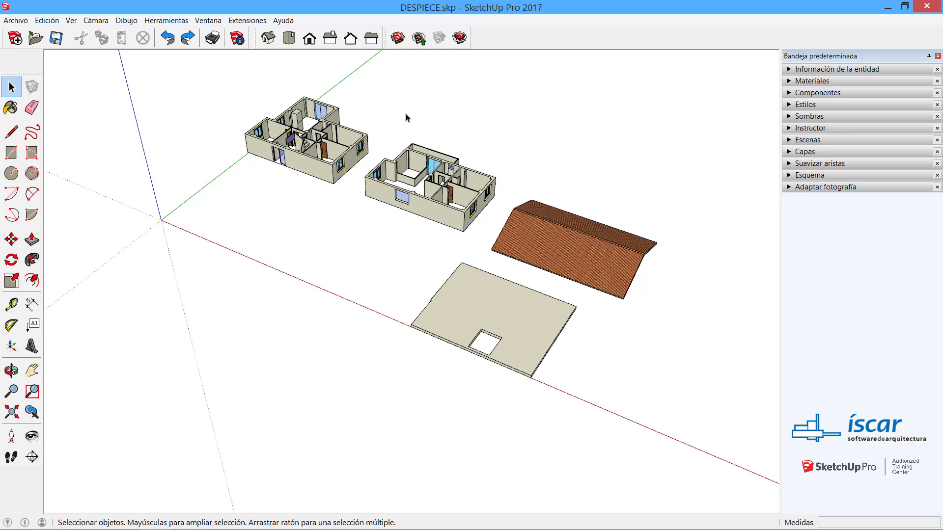
# Step: Start a new model without saving the changes to DESPIECE.skp, and open the recent file Grupo y componente.skp
pyautogui.click(17, 40)
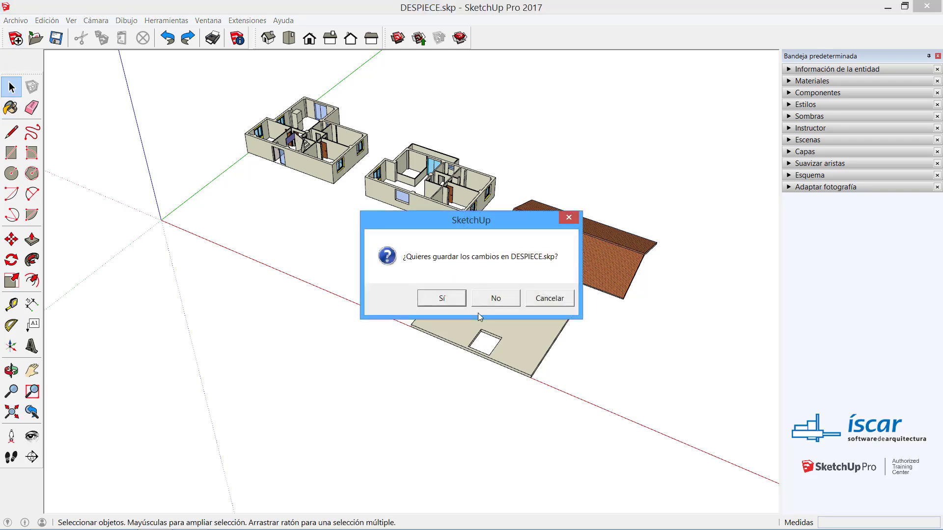
pyautogui.click(495, 299)
pyautogui.click(15, 21)
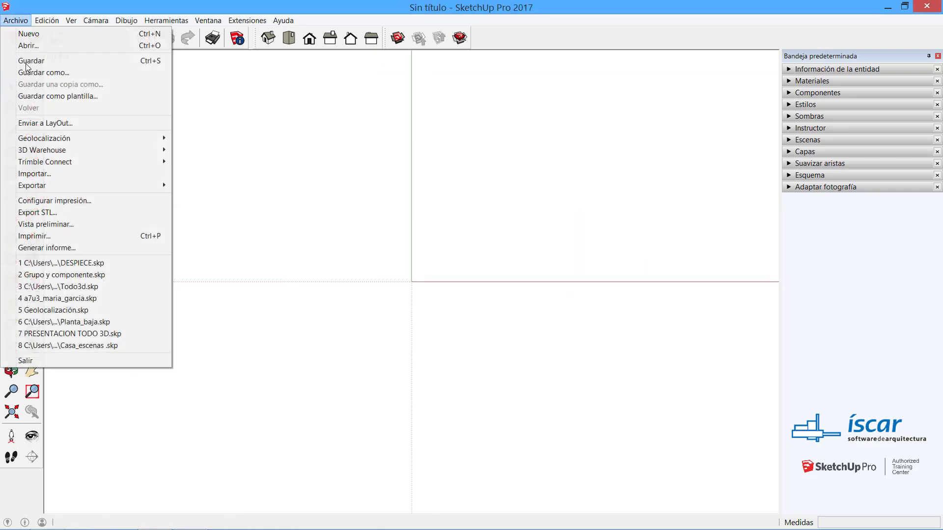
pyautogui.click(64, 275)
pyautogui.moveTo(452, 225); pyautogui.dragTo(453, 261, button='middle')
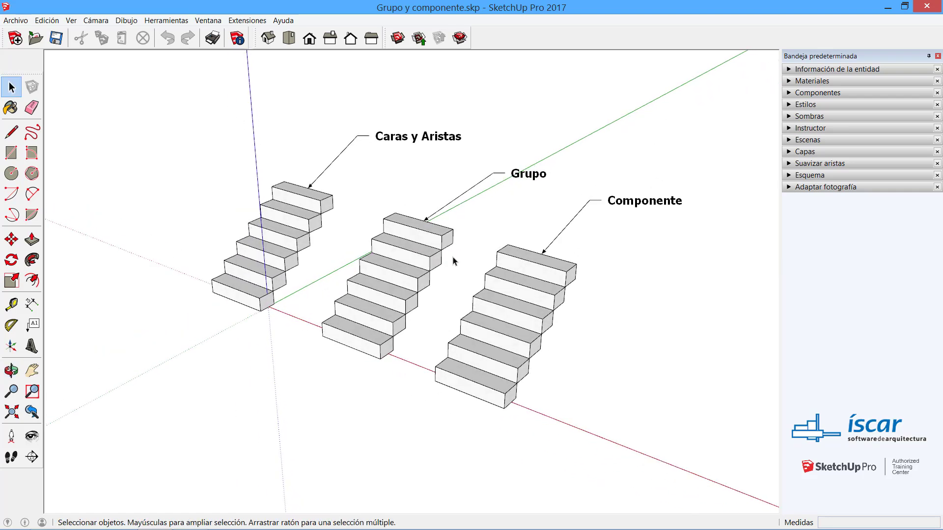
# Step: Open Grupo y componente.skp from the seminar folder and frame the three labelled staircases
pyautogui.click(11, 20)
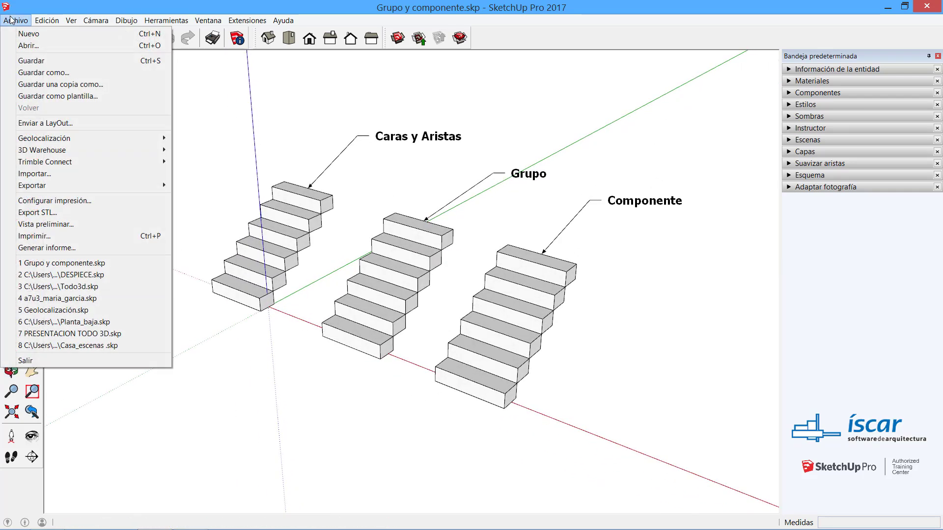
pyautogui.click(28, 45)
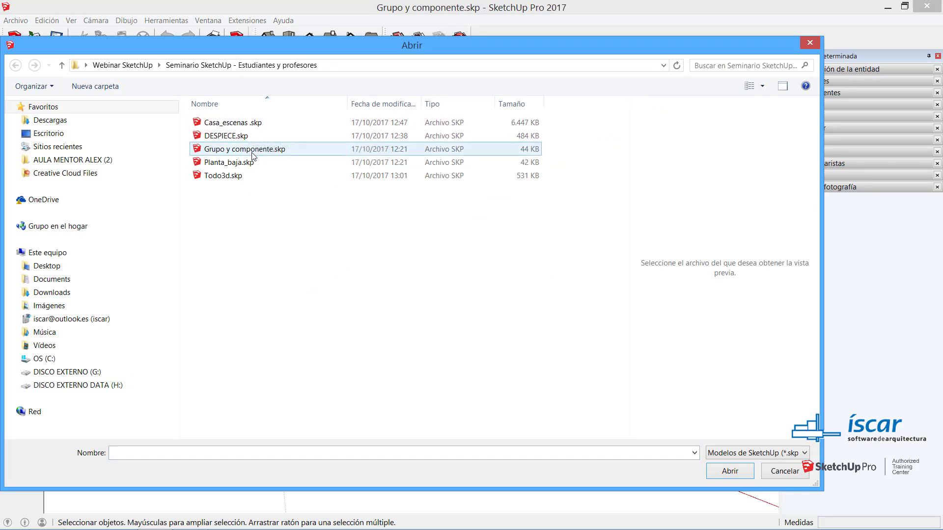
pyautogui.doubleClick(250, 150)
pyautogui.moveTo(346, 276); pyautogui.dragTo(358, 266, button='middle')
pyautogui.scroll(1, 574, 326)
pyautogui.scroll(-1, 574, 326)
pyautogui.scroll(1, 749, 290)
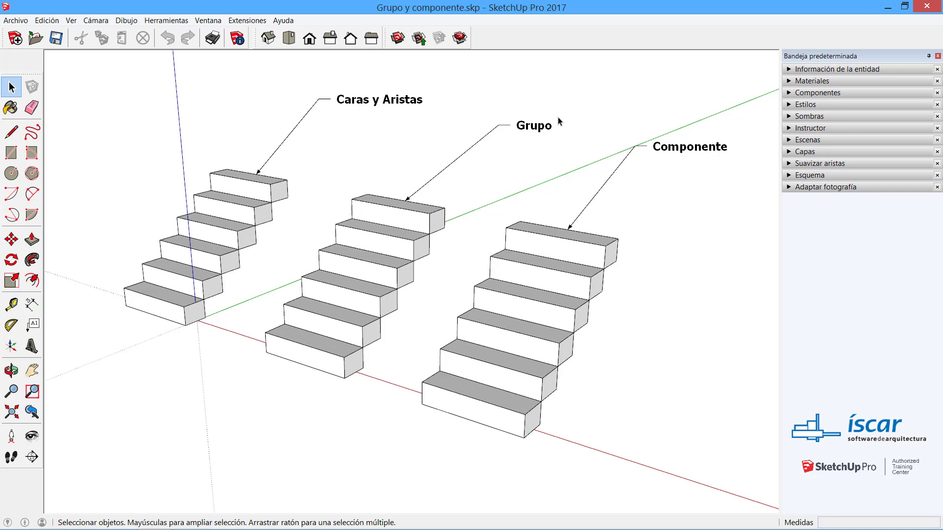
# Step: Compare the Grupo and Componente staircases by selecting their labels and their lowest steps in turn
pyautogui.click(522, 127)
pyautogui.click(676, 149)
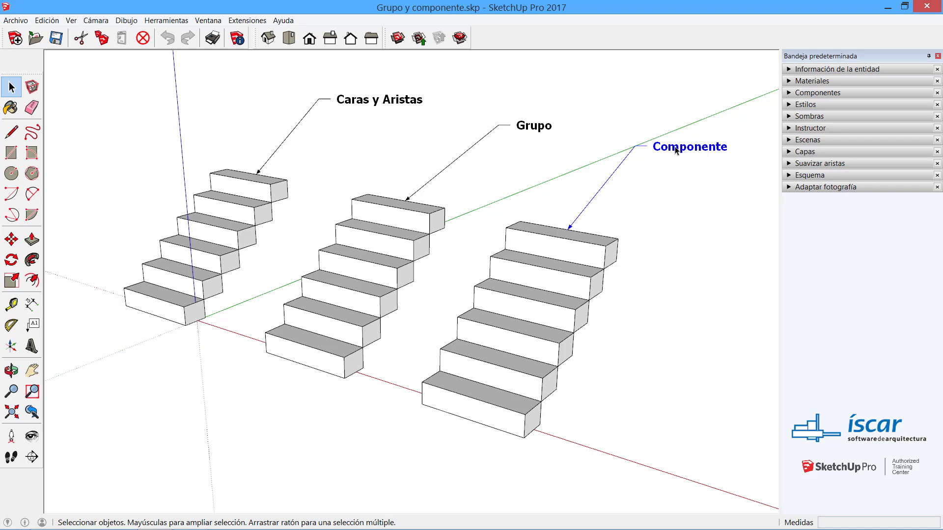
pyautogui.click(485, 417)
pyautogui.click(330, 361)
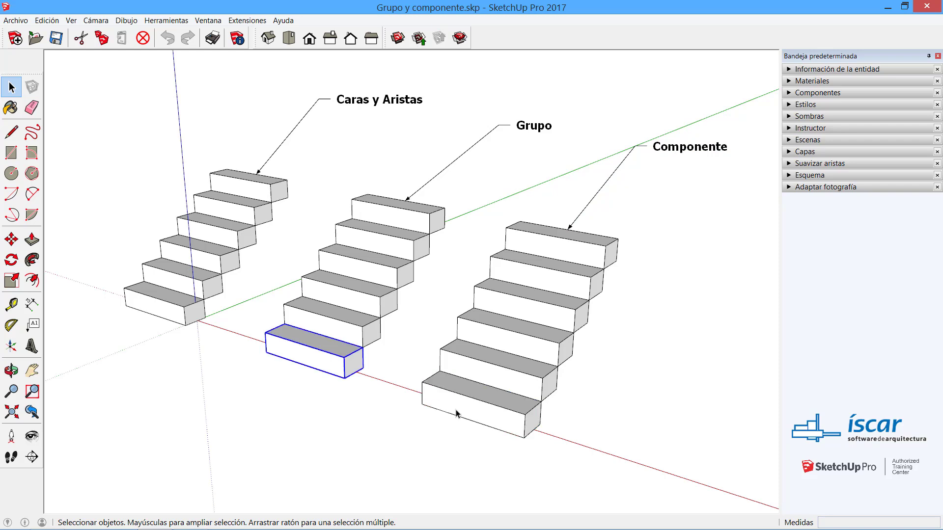
pyautogui.click(459, 411)
pyautogui.click(334, 367)
pyautogui.click(460, 407)
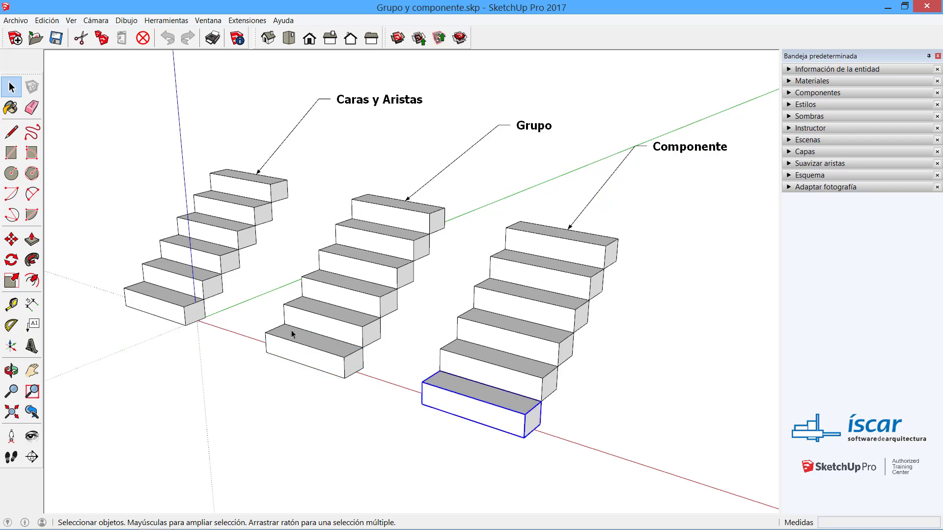
pyautogui.click(291, 334)
pyautogui.click(468, 383)
# Step: Try moving the lowest step of the Grupo staircase away from the stairs, and return it to its place
pyautogui.click(338, 363)
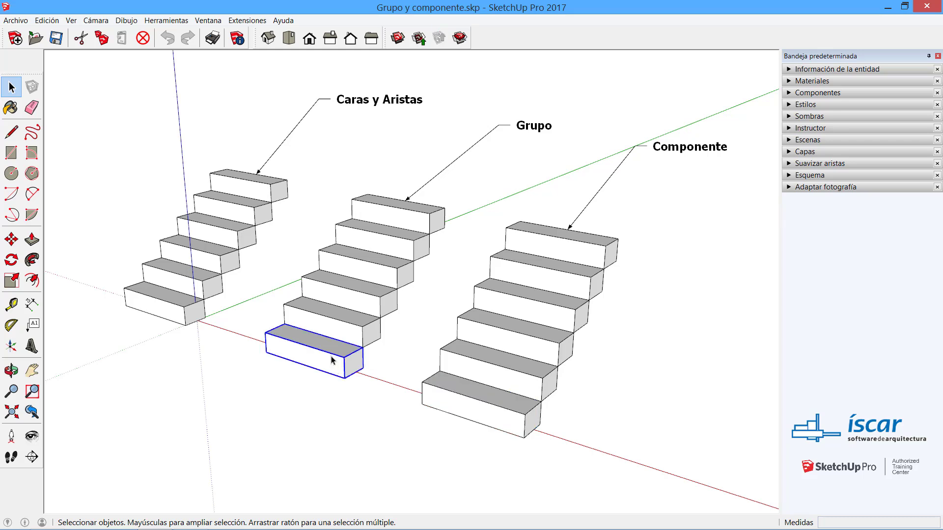
pyautogui.press('m')
pyautogui.click(337, 363)
pyautogui.press('Escape')
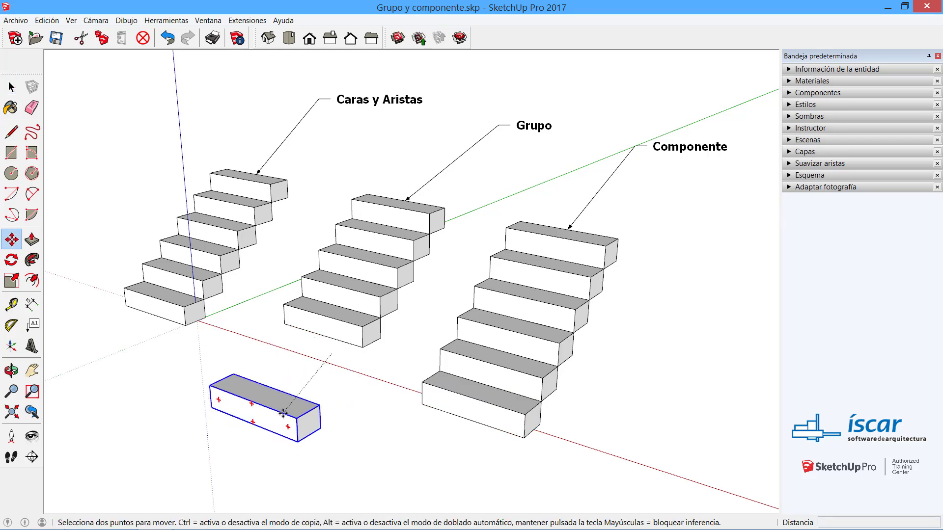
pyautogui.press('space')
pyautogui.click(326, 465)
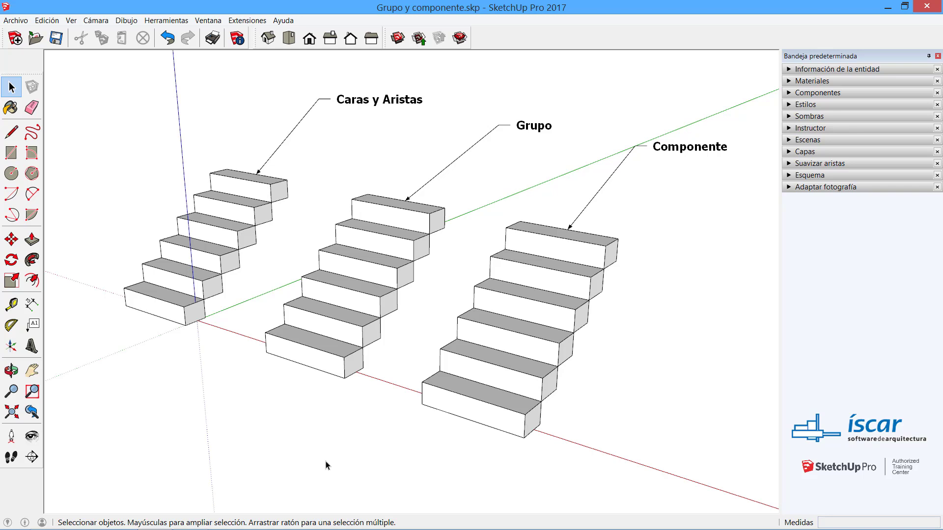
# Step: Select the lowest steps of the Componente and Grupo staircases alternately to compare how they are selected, and clear the selection
pyautogui.click(457, 400)
pyautogui.click(305, 349)
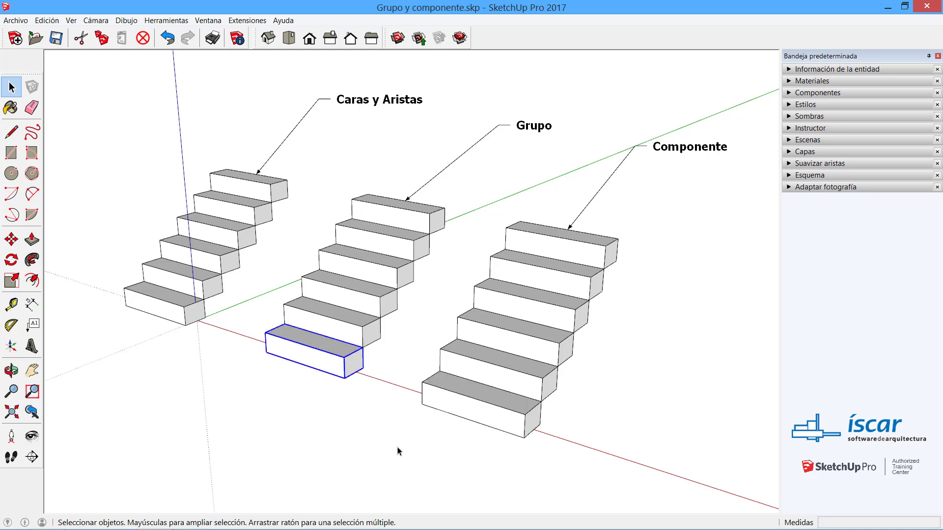
pyautogui.click(467, 411)
pyautogui.click(312, 346)
pyautogui.click(486, 407)
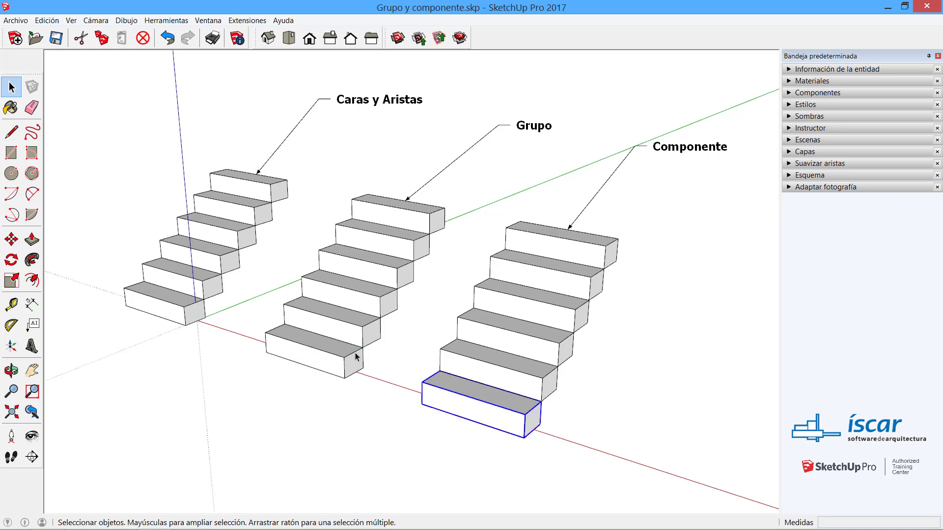
pyautogui.click(355, 353)
pyautogui.click(457, 416)
pyautogui.click(367, 449)
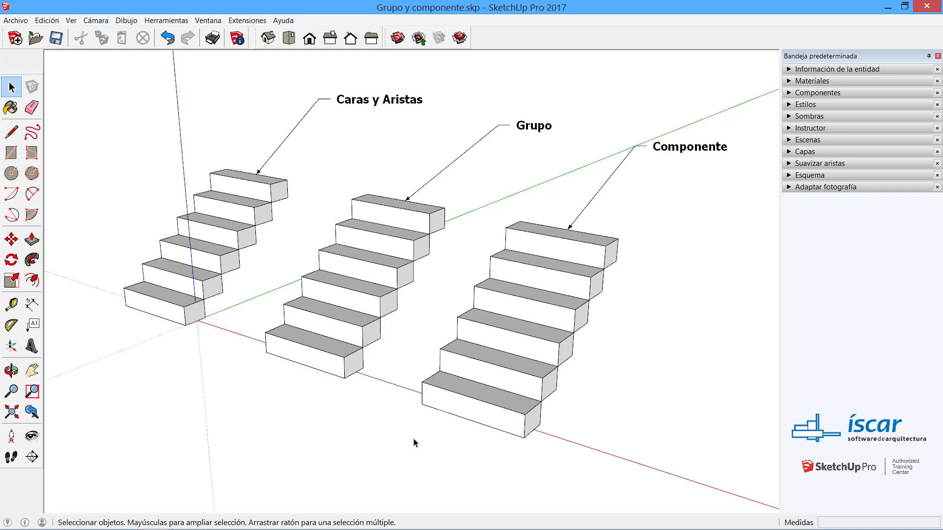
# Step: Check the Caras y Aristas label and the lowest step's bottom front edge, and delete that step's front face
pyautogui.click(378, 106)
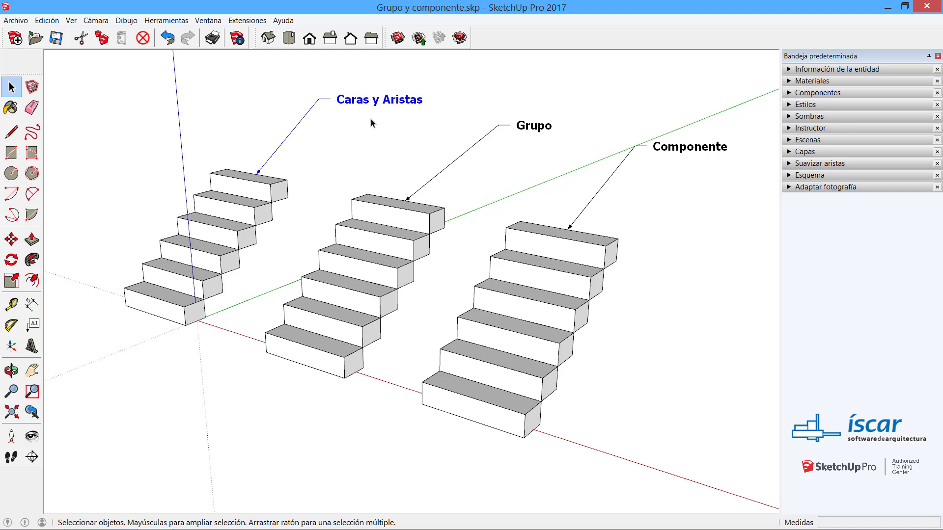
pyautogui.click(362, 142)
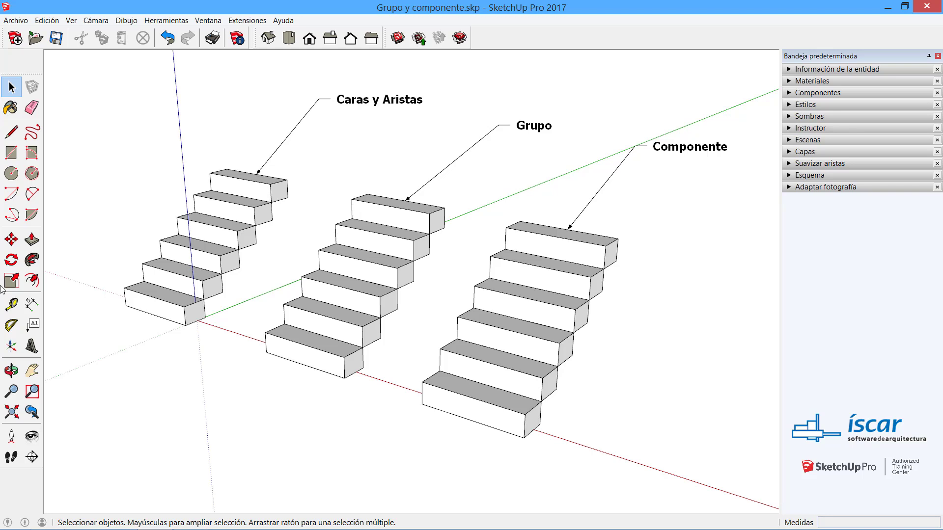
pyautogui.click(172, 322)
pyautogui.click(172, 322)
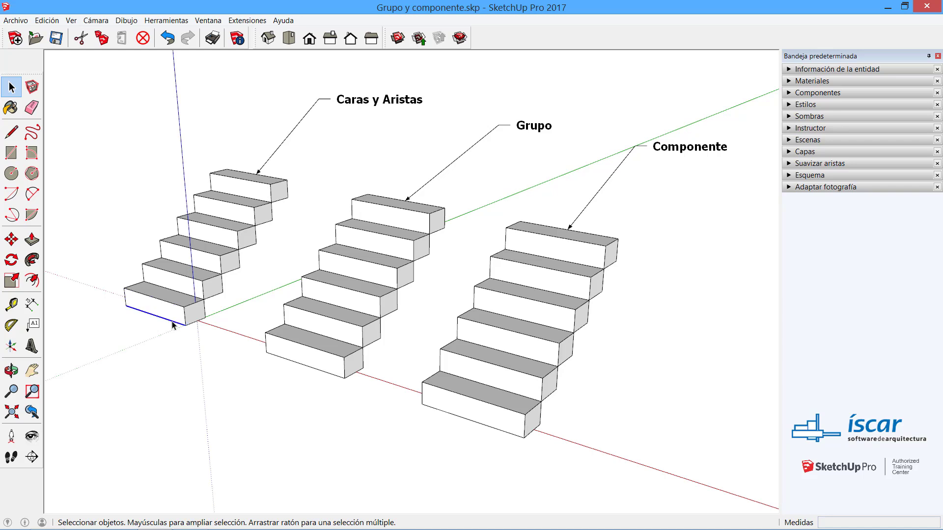
pyautogui.click(171, 306)
pyautogui.press('Delete')
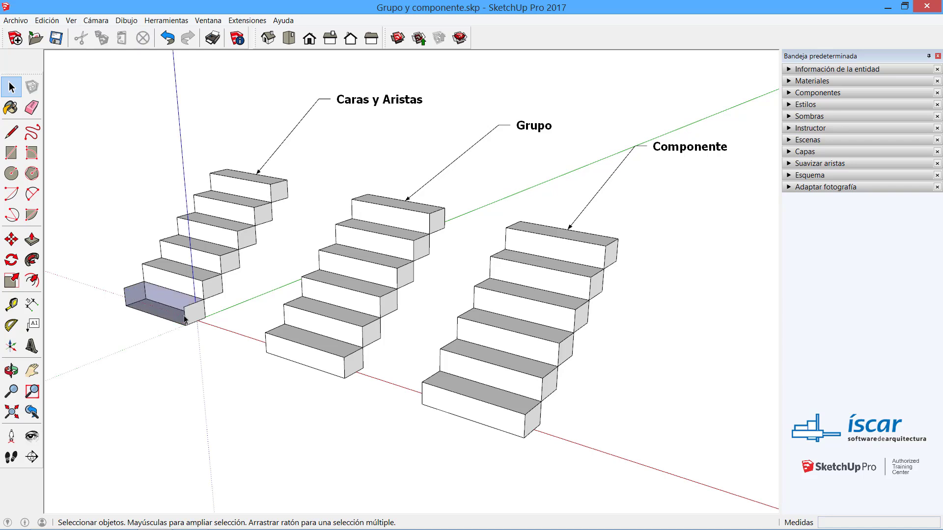
# Step: Undo the front face deletion, and try moving the window-selected lowest step of the Caras y Aristas staircase
pyautogui.hotkey('ctrl', 'z')
pyautogui.moveTo(112, 269); pyautogui.dragTo(252, 369)
pyautogui.press('m')
pyautogui.click(216, 317)
pyautogui.press('Escape')
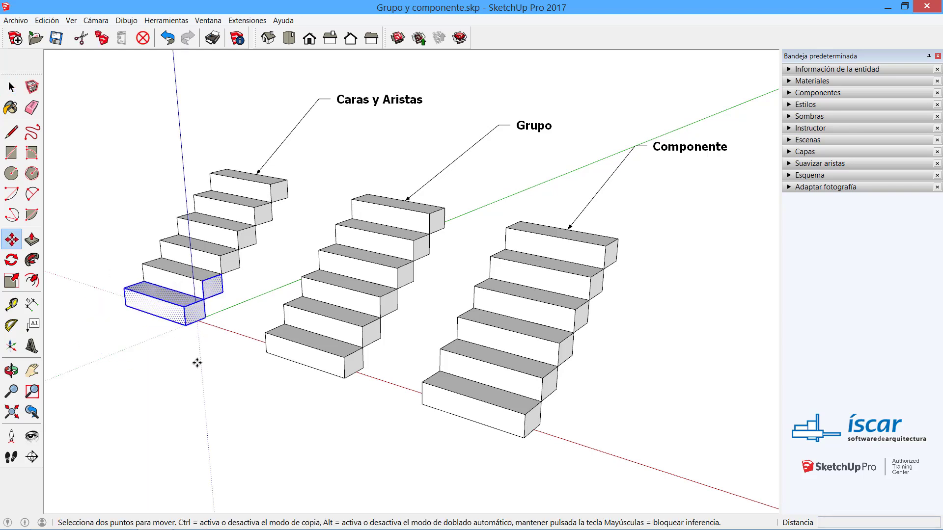
pyautogui.press('space')
pyautogui.click(202, 381)
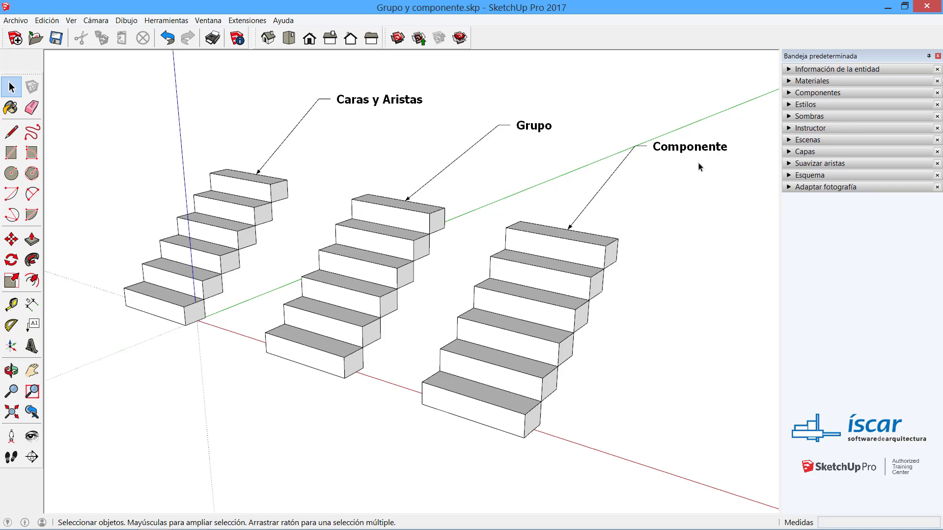
# Step: Compare the staircase types by selecting the Grupo and Componente labels together and the Caras y Aristas label separately
pyautogui.moveTo(626, 184); pyautogui.dragTo(497, 105)
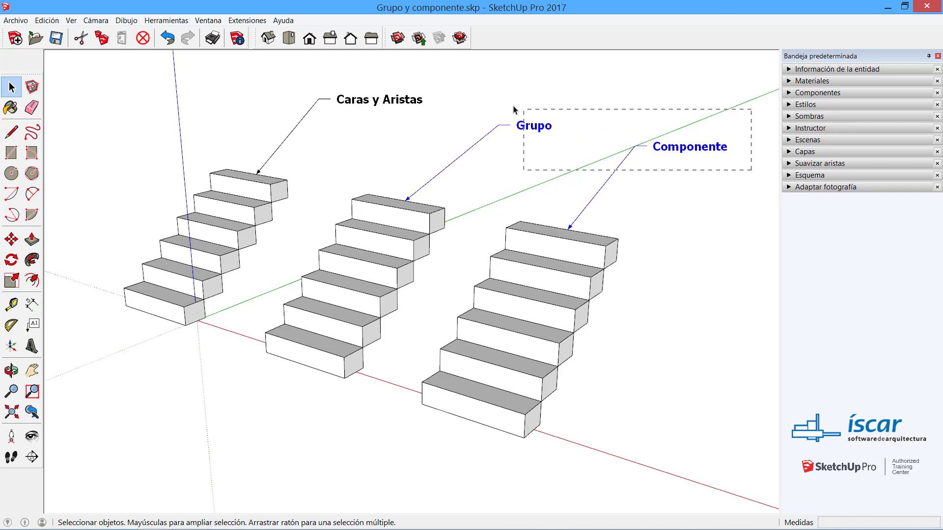
pyautogui.moveTo(513, 109); pyautogui.dragTo(511, 113)
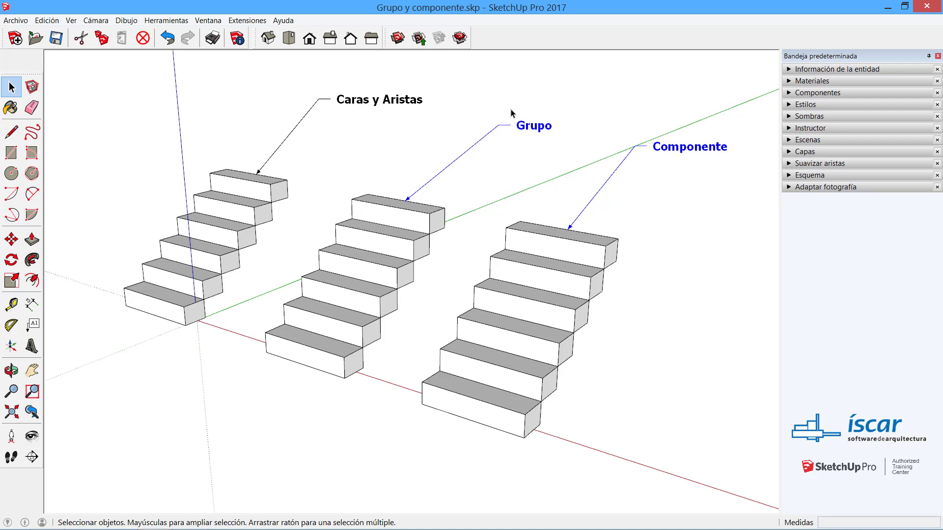
pyautogui.click(374, 103)
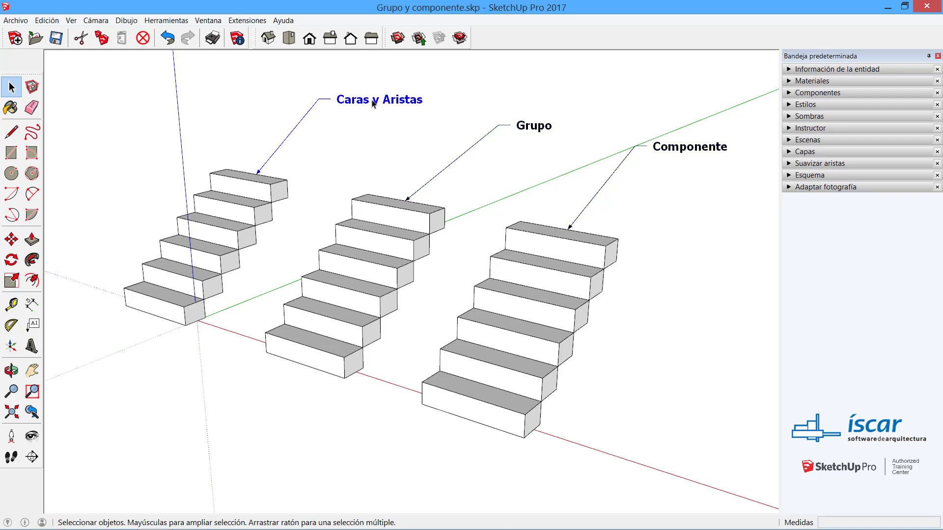
pyautogui.click(527, 93)
pyautogui.moveTo(765, 167); pyautogui.dragTo(502, 102)
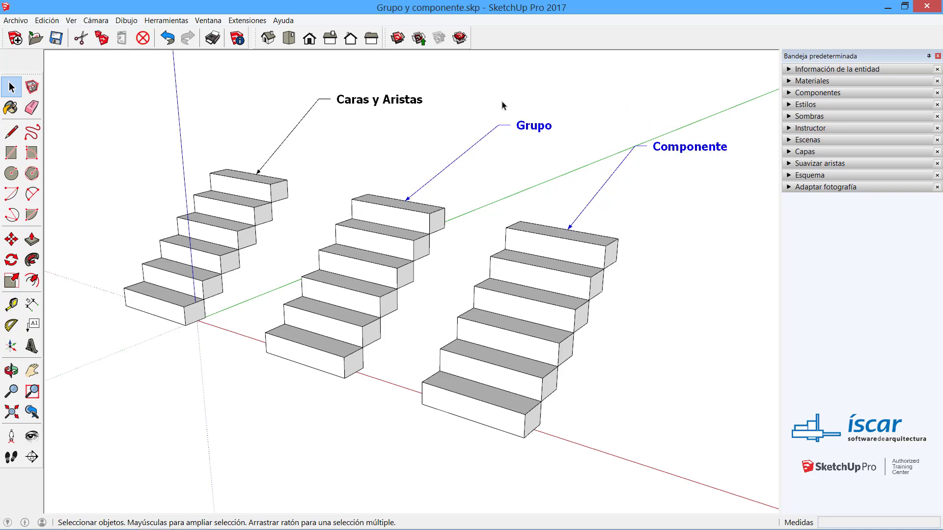
pyautogui.click(400, 103)
pyautogui.click(385, 144)
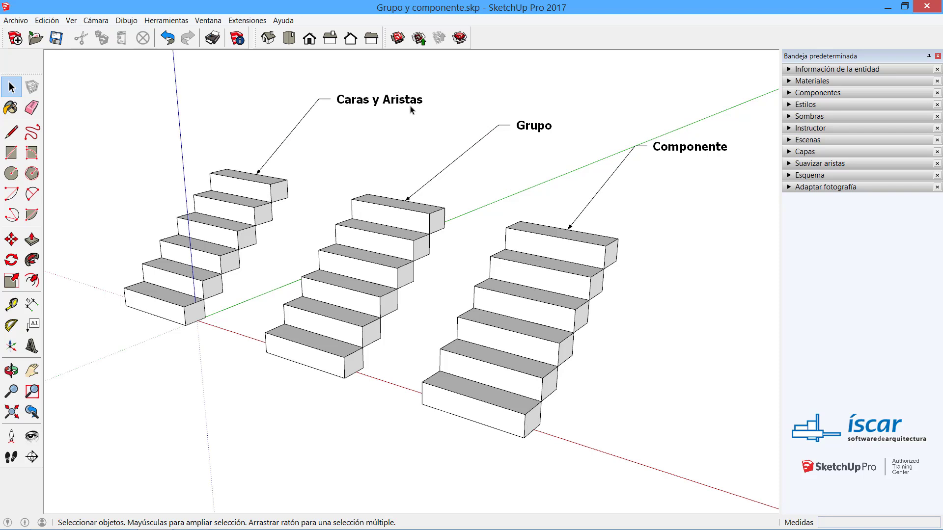
# Step: Check how the two lowest Caras y Aristas steps are selected, using single picks and selection windows, and clear the selection
pyautogui.click(159, 300)
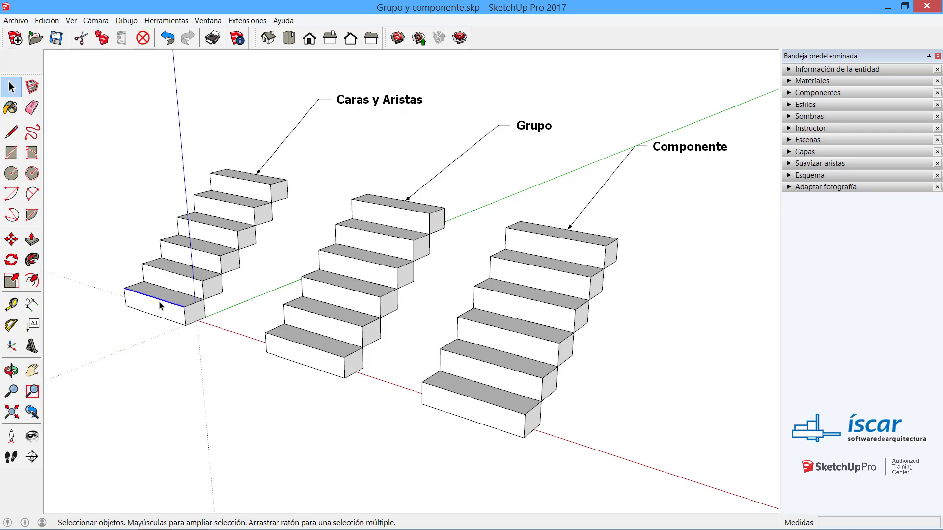
pyautogui.click(161, 313)
pyautogui.moveTo(88, 248); pyautogui.dragTo(217, 365)
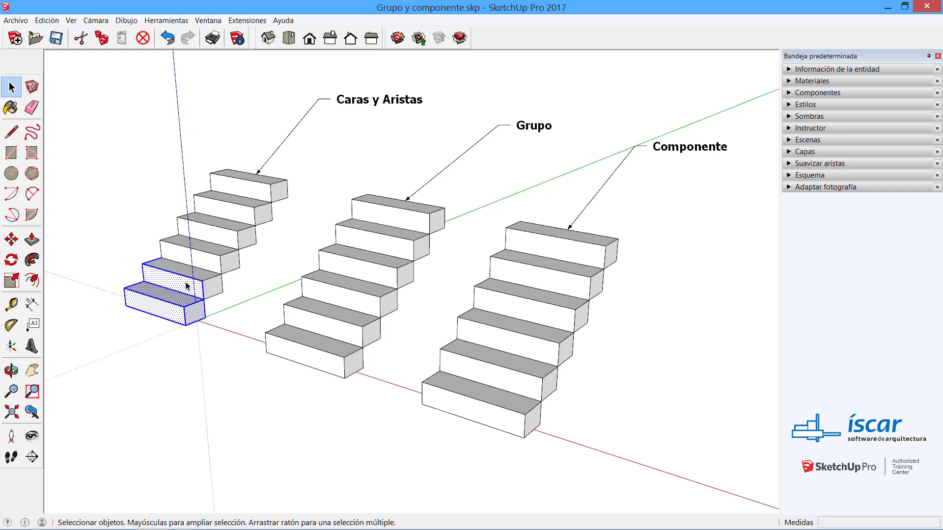
pyautogui.moveTo(76, 270); pyautogui.dragTo(237, 378)
pyautogui.moveTo(94, 246); pyautogui.dragTo(240, 362)
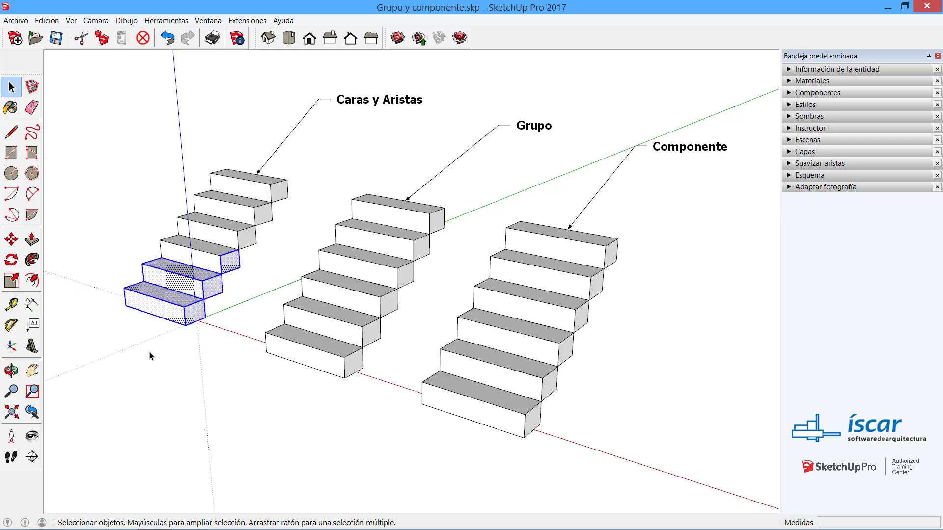
pyautogui.click(160, 301)
pyautogui.click(171, 278)
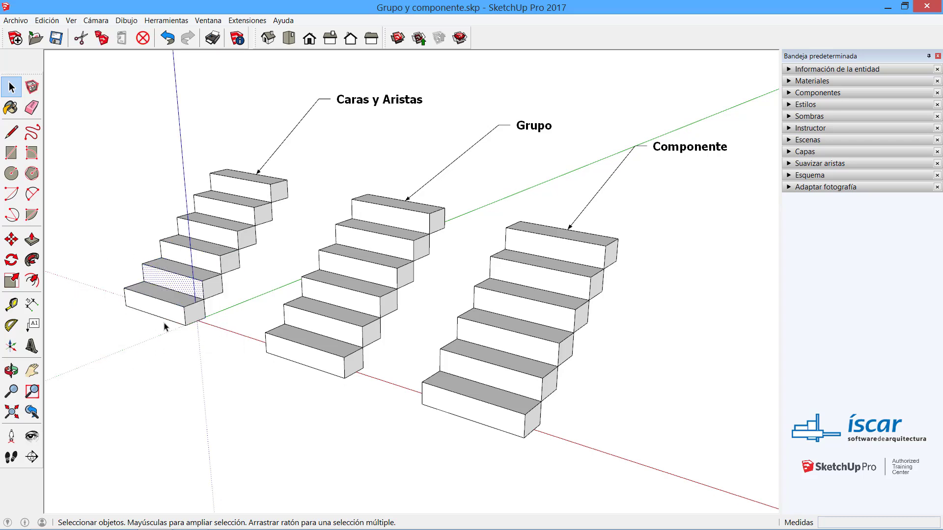
pyautogui.click(173, 302)
pyautogui.click(224, 315)
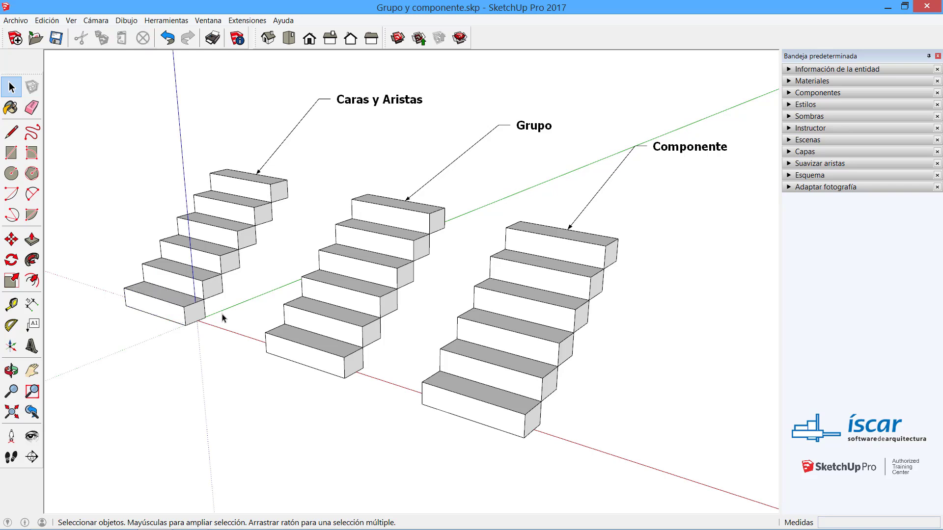
# Step: Compare the lowest Grupo and Componente steps by selecting each alternately as a whole object, and clear the selection
pyautogui.click(308, 366)
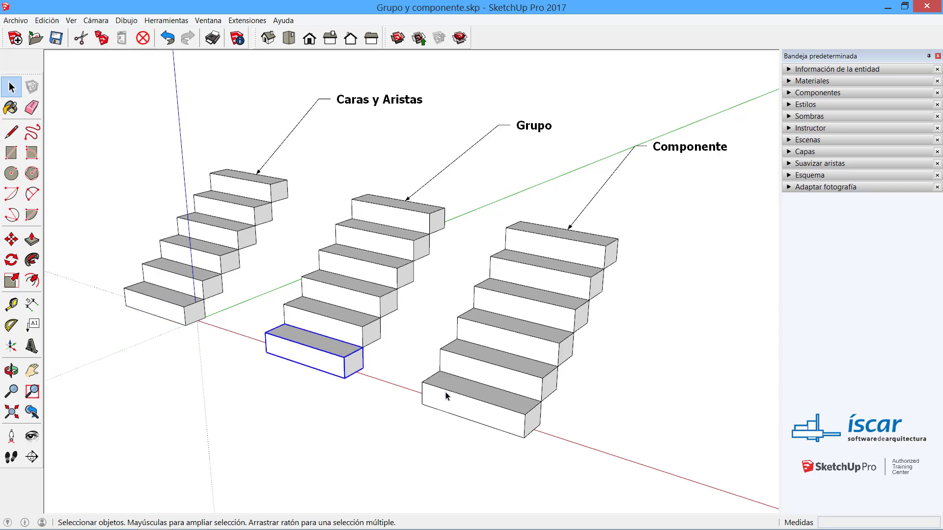
pyautogui.click(442, 417)
pyautogui.click(309, 348)
pyautogui.click(483, 413)
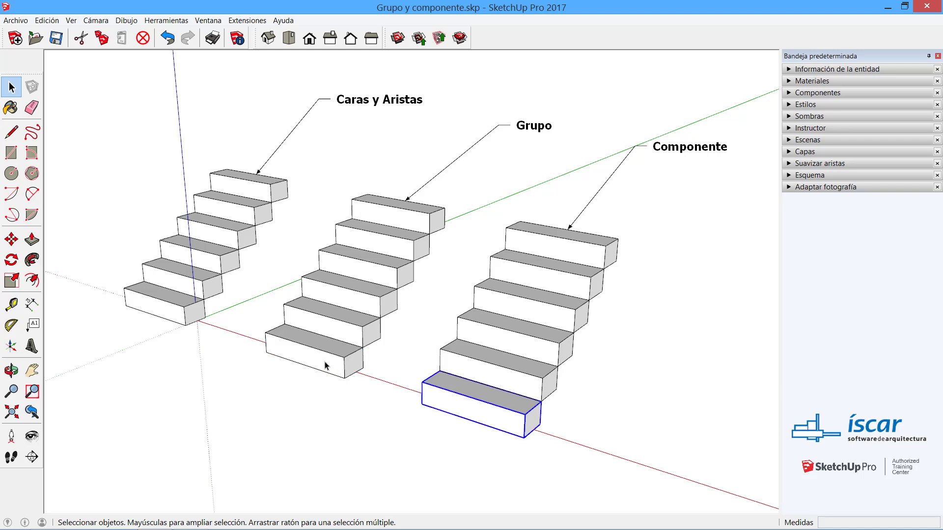
pyautogui.click(326, 365)
pyautogui.click(460, 409)
pyautogui.click(352, 428)
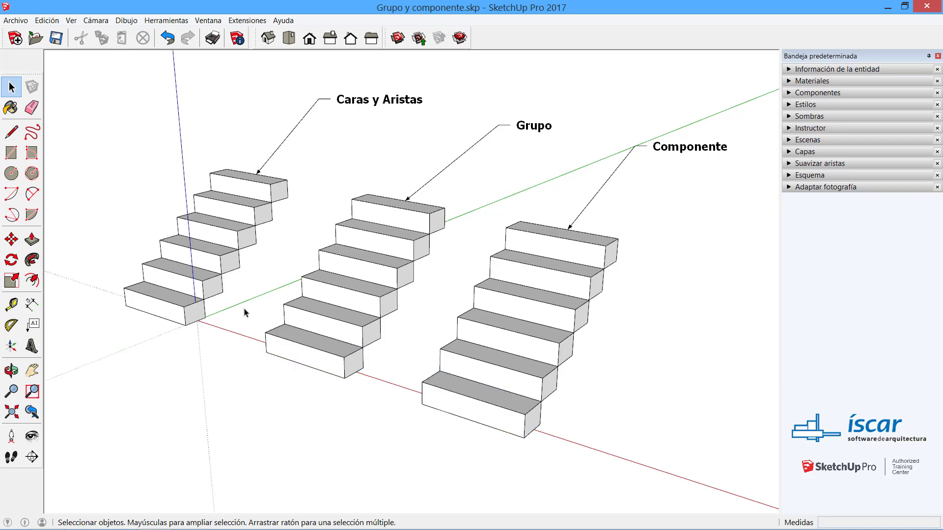
# Step: Select the lowest Grupo step with a selection window and the three lowest steps individually to compare both selection methods
pyautogui.moveTo(244, 309); pyautogui.dragTo(378, 420)
pyautogui.click(327, 398)
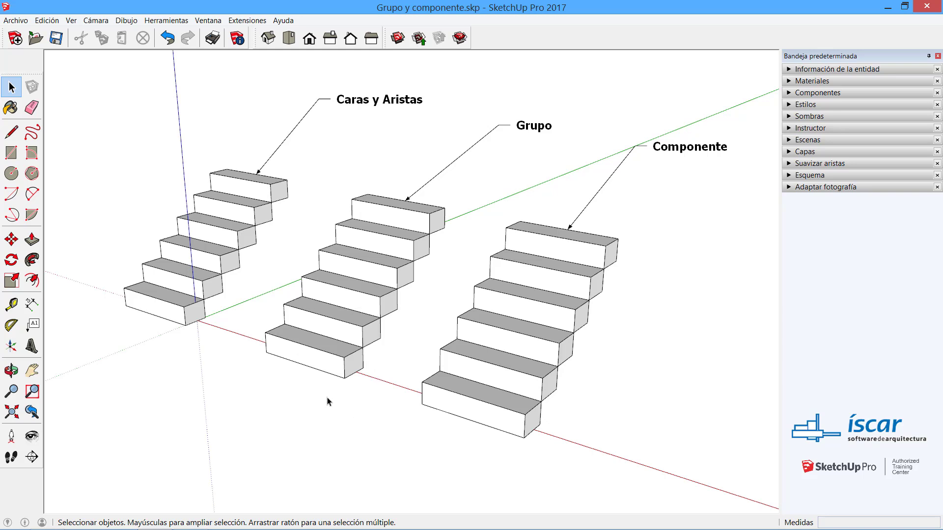
pyautogui.click(330, 361)
pyautogui.click(351, 332)
pyautogui.click(370, 297)
pyautogui.click(292, 443)
pyautogui.moveTo(244, 312); pyautogui.dragTo(381, 415)
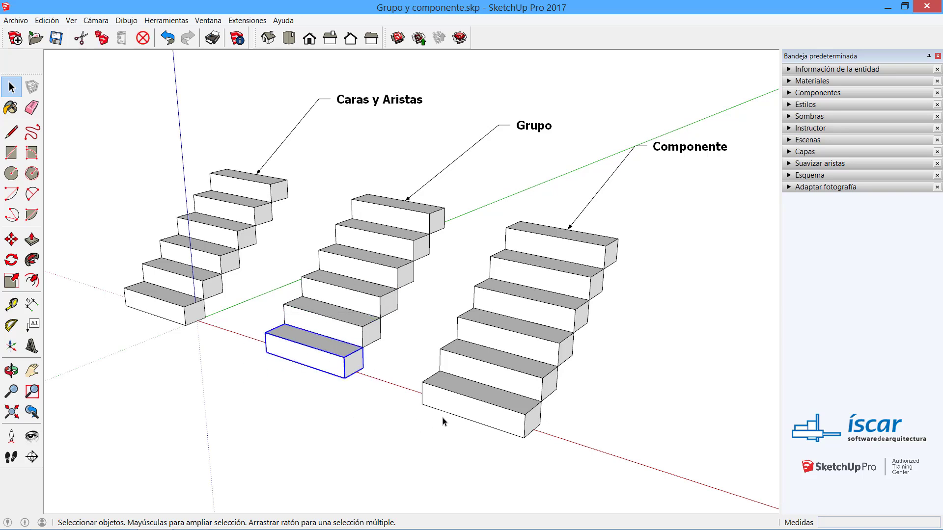
pyautogui.click(366, 418)
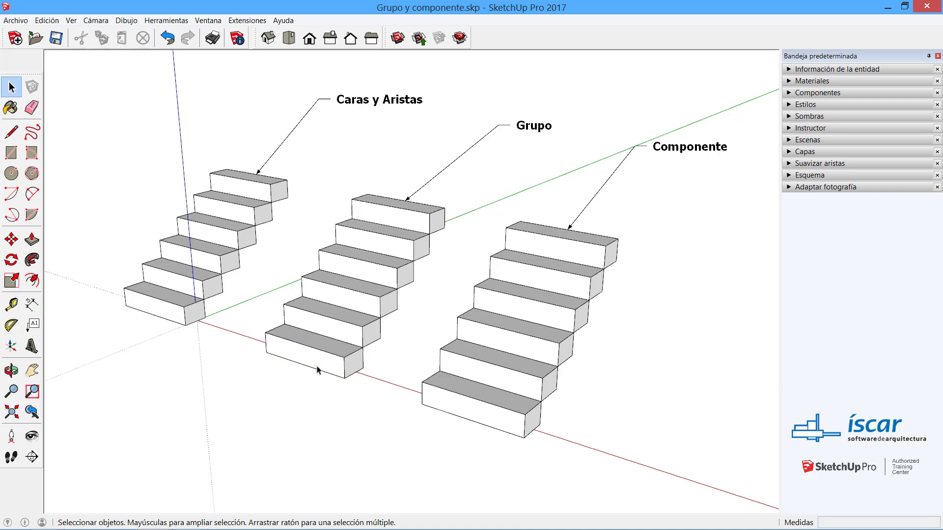
pyautogui.click(308, 359)
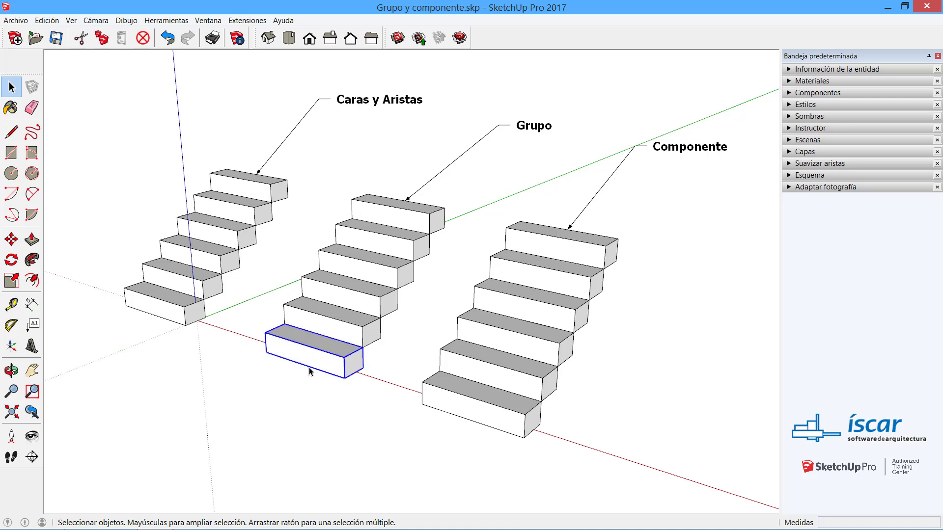
# Step: Select the front face and top front edge of the lowest Caras y Aristas step alternately to examine its loose geometry
pyautogui.click(169, 311)
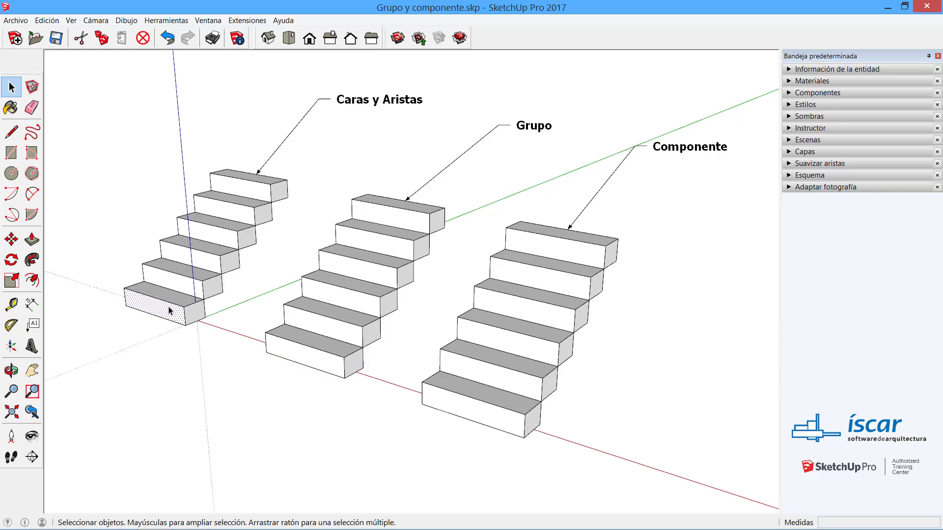
pyautogui.click(171, 303)
pyautogui.click(166, 313)
pyautogui.click(174, 304)
pyautogui.click(166, 313)
pyautogui.click(169, 299)
pyautogui.click(168, 310)
pyautogui.click(172, 303)
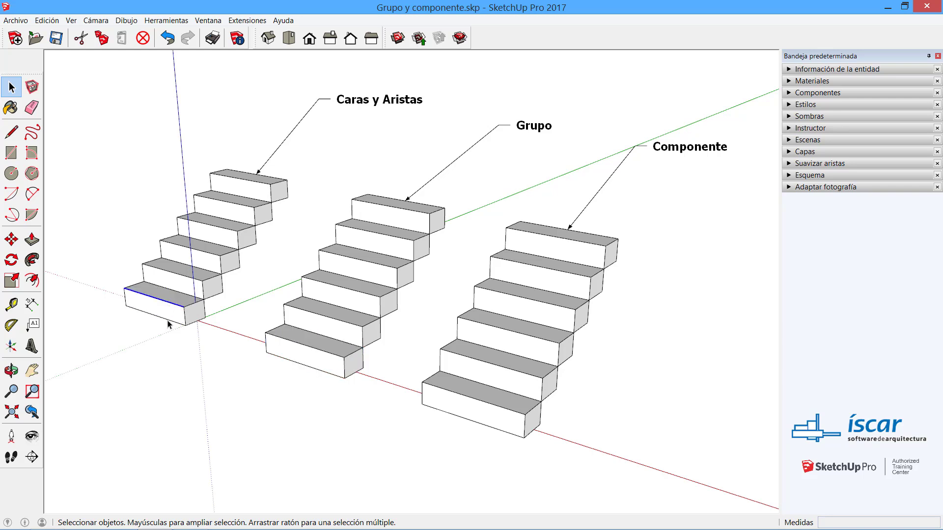
# Step: Select the second Caras y Aristas step's faces and edges individually, window-select the lower steps, and clear the selection
pyautogui.click(184, 269)
pyautogui.click(189, 277)
pyautogui.click(187, 291)
pyautogui.click(204, 271)
pyautogui.click(190, 279)
pyautogui.click(187, 288)
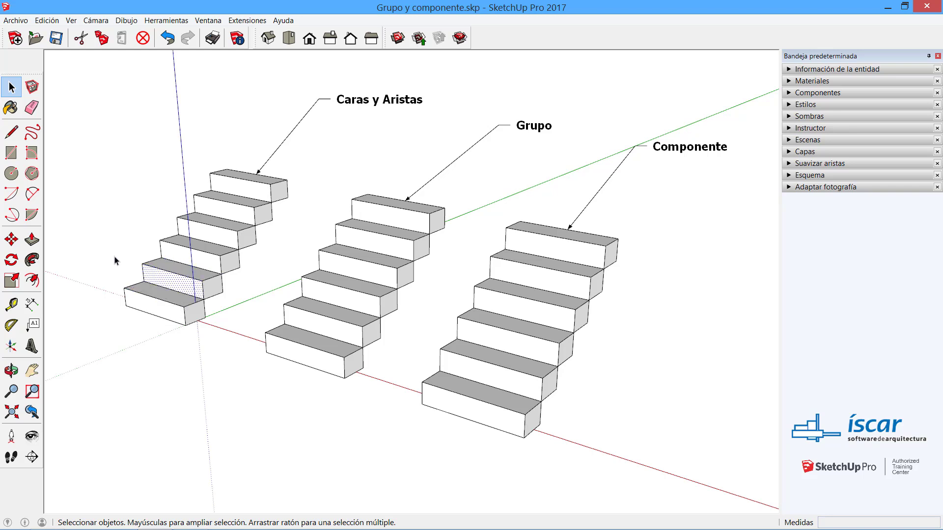
pyautogui.moveTo(102, 254); pyautogui.dragTo(239, 378)
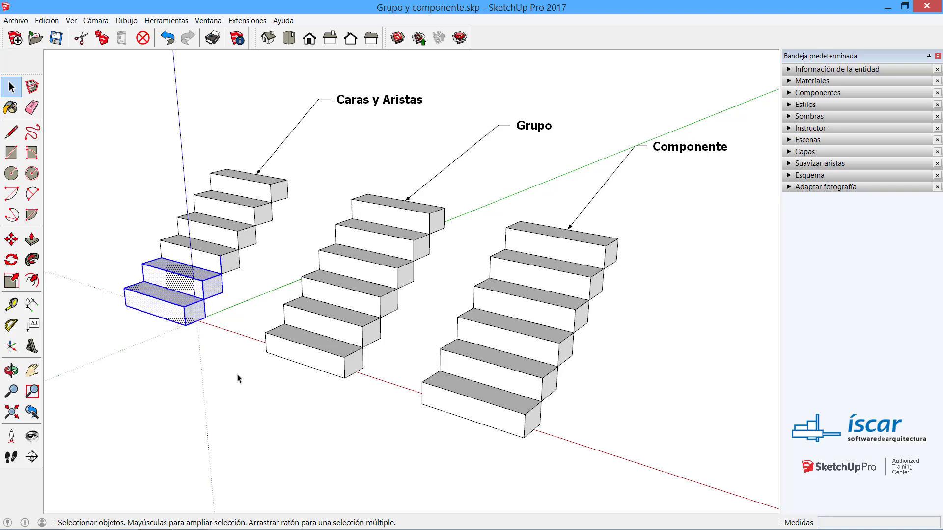
pyautogui.click(237, 386)
# Step: Select the Grupo steps one by one up to the highest, compare with the lowest Componente step, and clear the selection
pyautogui.click(307, 357)
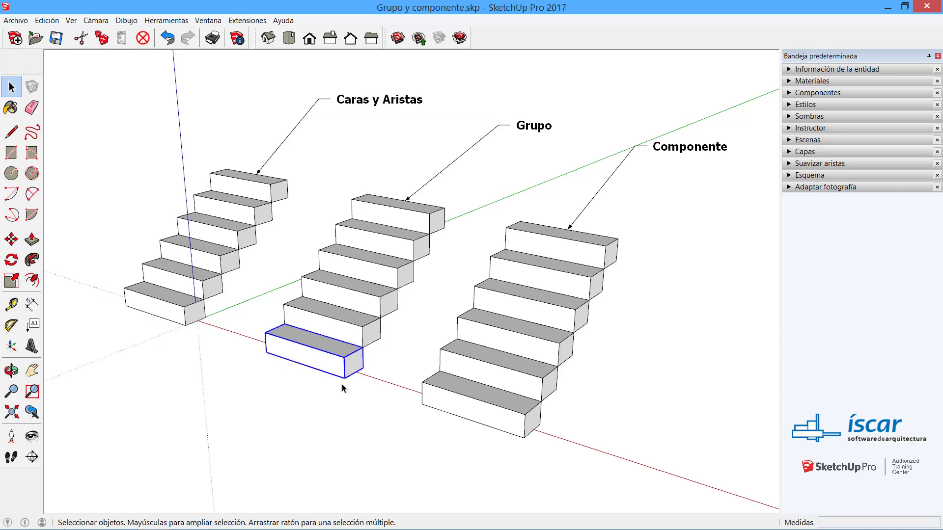
pyautogui.click(457, 412)
pyautogui.click(330, 339)
pyautogui.click(339, 323)
pyautogui.click(353, 292)
pyautogui.click(369, 268)
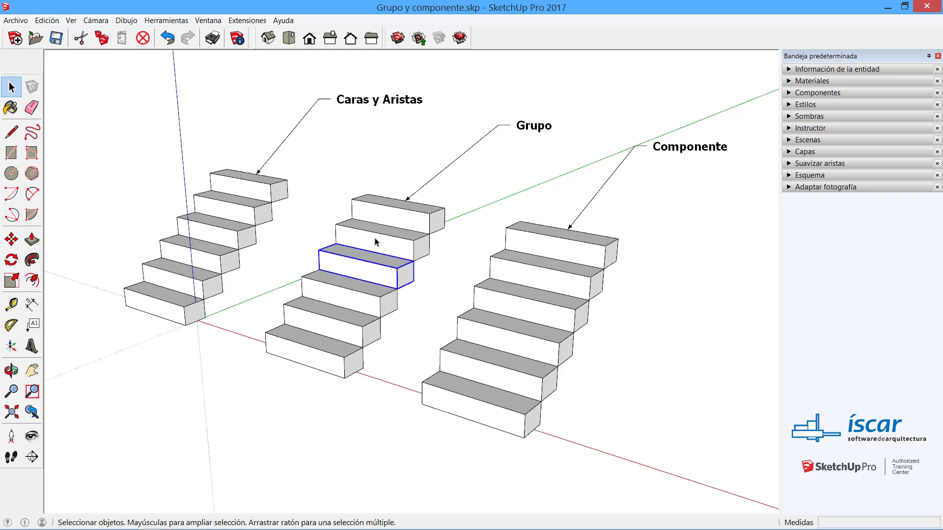
pyautogui.click(388, 224)
pyautogui.click(392, 208)
pyautogui.click(334, 376)
pyautogui.click(455, 385)
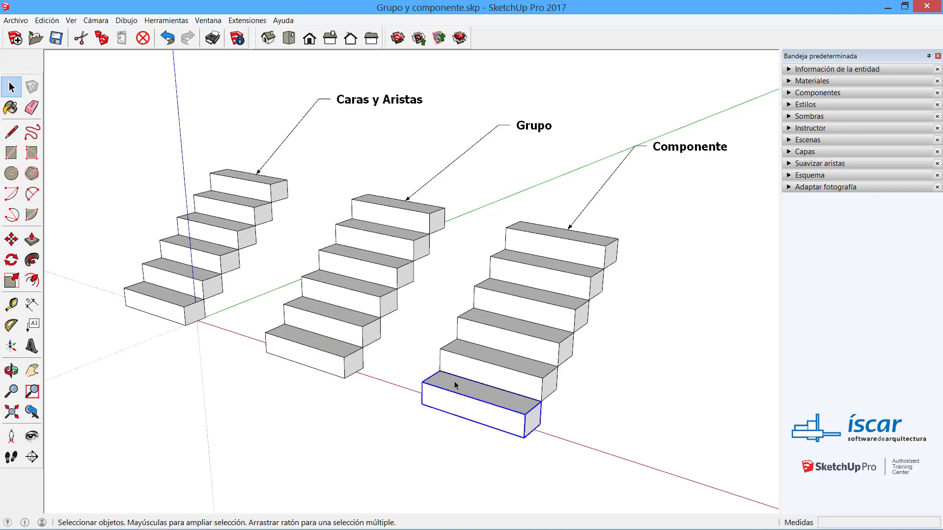
pyautogui.click(380, 423)
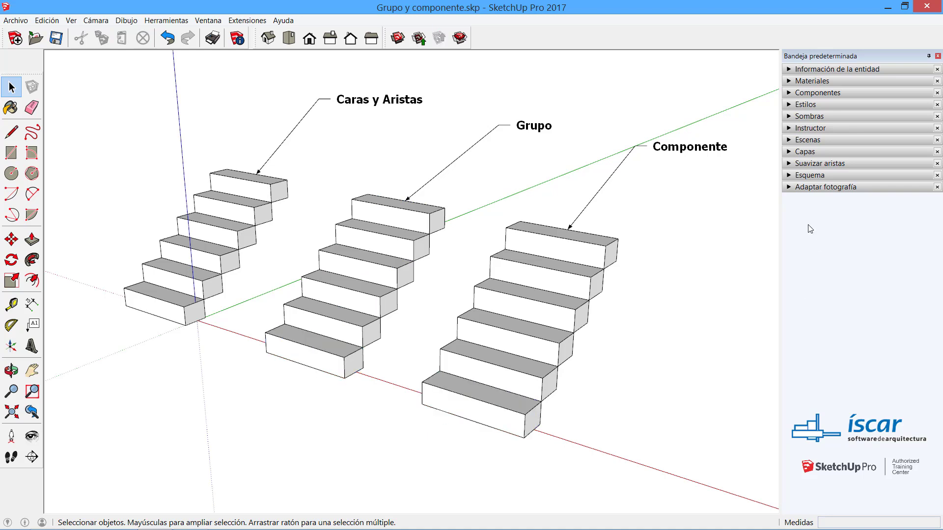
pyautogui.moveTo(762, 195); pyautogui.dragTo(488, 115)
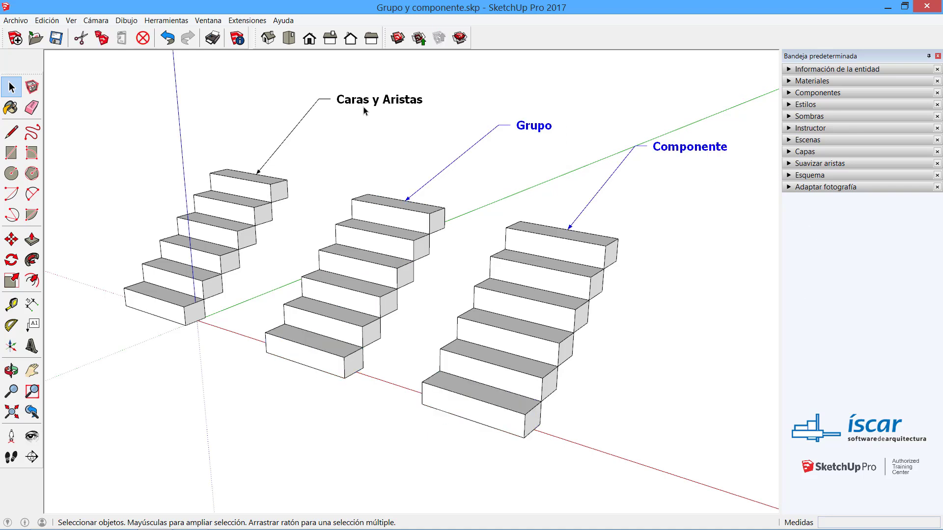
pyautogui.click(364, 108)
pyautogui.click(710, 187)
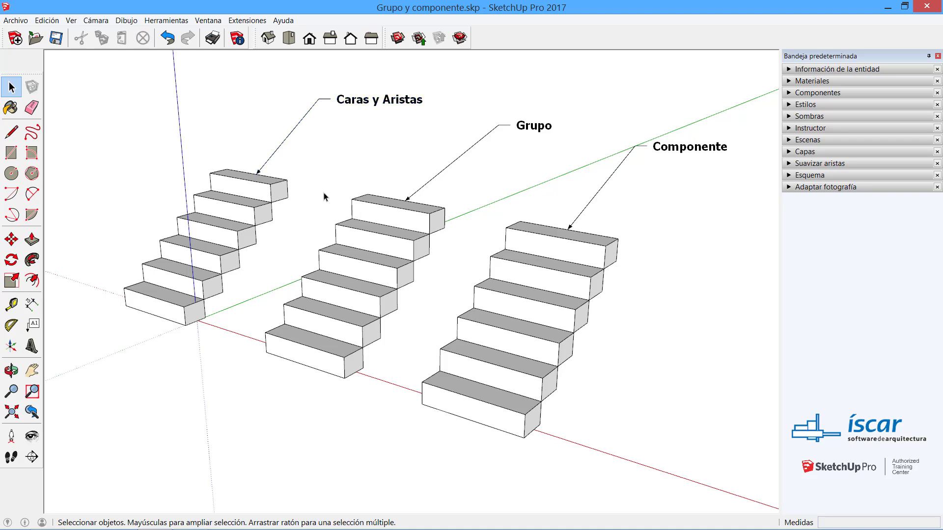
# Step: Draw a diagonal line about 1.31 m long across the front face of the lowest Caras y Aristas step
pyautogui.click(11, 132)
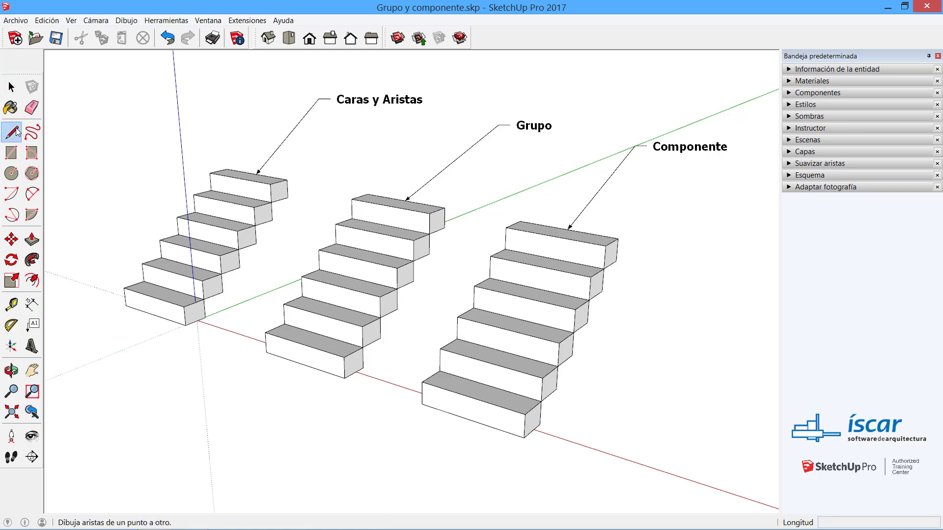
pyautogui.click(140, 293)
pyautogui.click(166, 320)
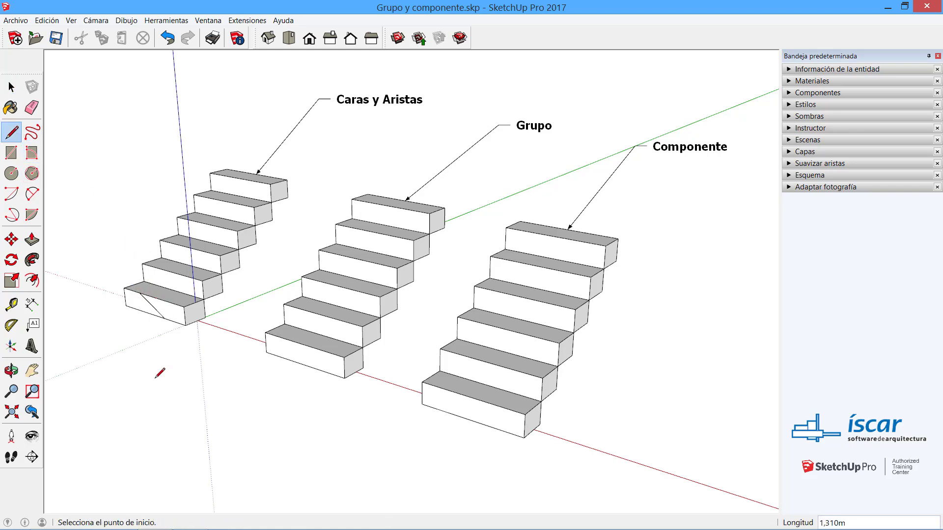
pyautogui.click(32, 108)
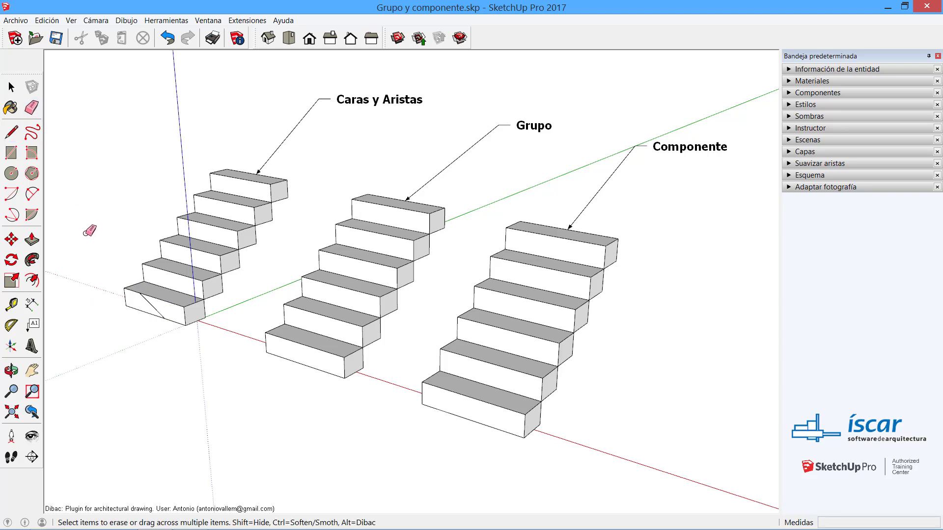
# Step: Try extruding the end section beside the diagonal outward and pulling its sloped side out about 1.2 m
pyautogui.click(31, 239)
pyautogui.click(129, 314)
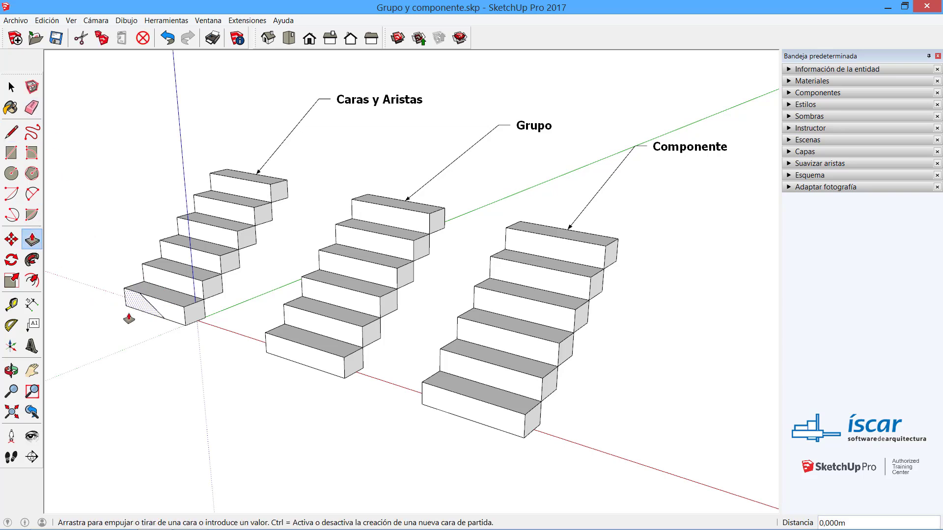
pyautogui.click(98, 348)
pyautogui.click(137, 325)
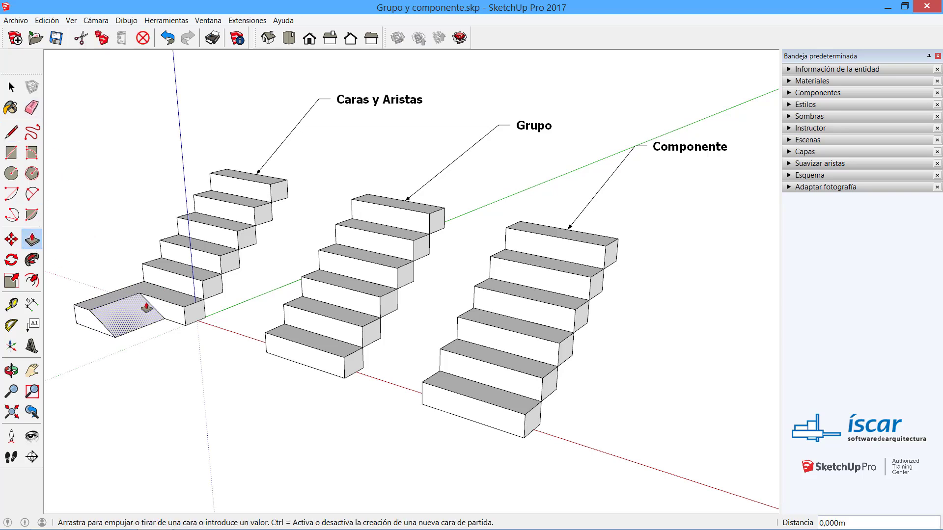
pyautogui.click(146, 300)
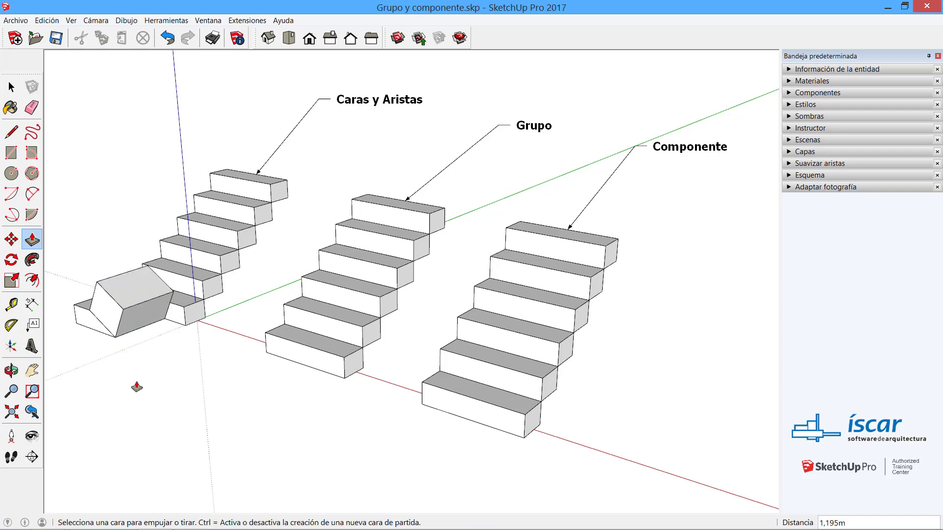
pyautogui.hotkey('ctrl', 'z')
pyautogui.hotkey('ctrl', 'z')
# Step: Extrude the other section of the divided front face outward and raise the step's upper face about 0.41 m
pyautogui.click(153, 324)
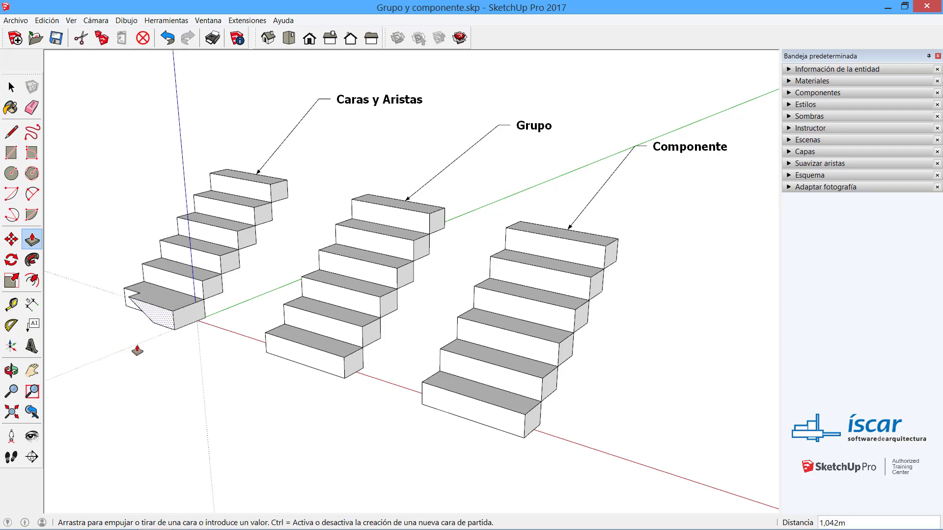
pyautogui.click(138, 349)
pyautogui.click(154, 311)
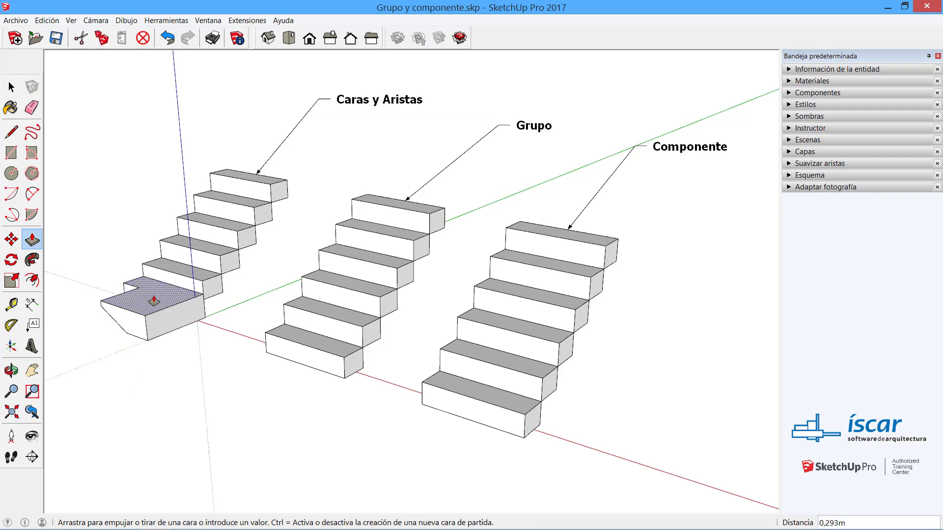
pyautogui.click(153, 291)
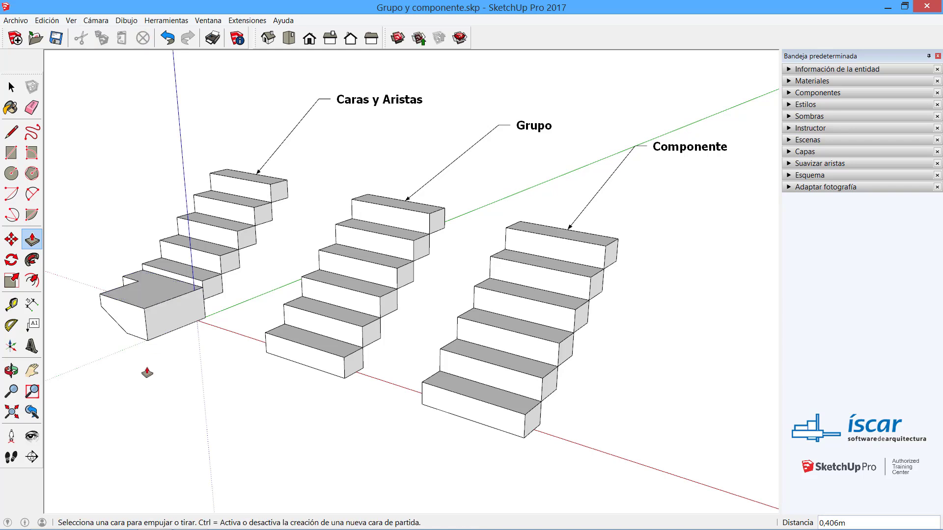
# Step: Undo both extrusions and the diagonal line on the lowest Caras y Aristas step
pyautogui.hotkey('ctrl', 'z')
pyautogui.hotkey('ctrl', 'z')
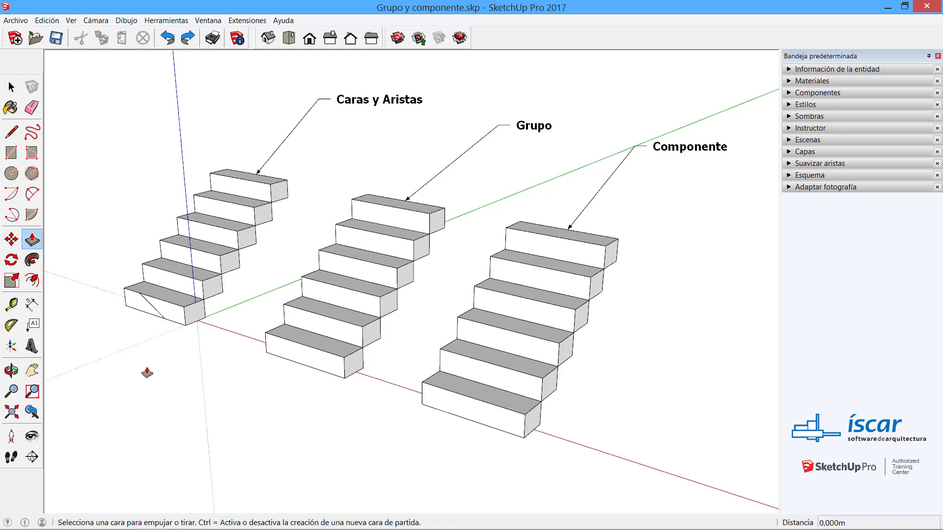
pyautogui.hotkey('ctrl', 'z')
# Step: Draw a diagonal line across the front face of the lowest Grupo step from its upper to its lower edge
pyautogui.click(11, 132)
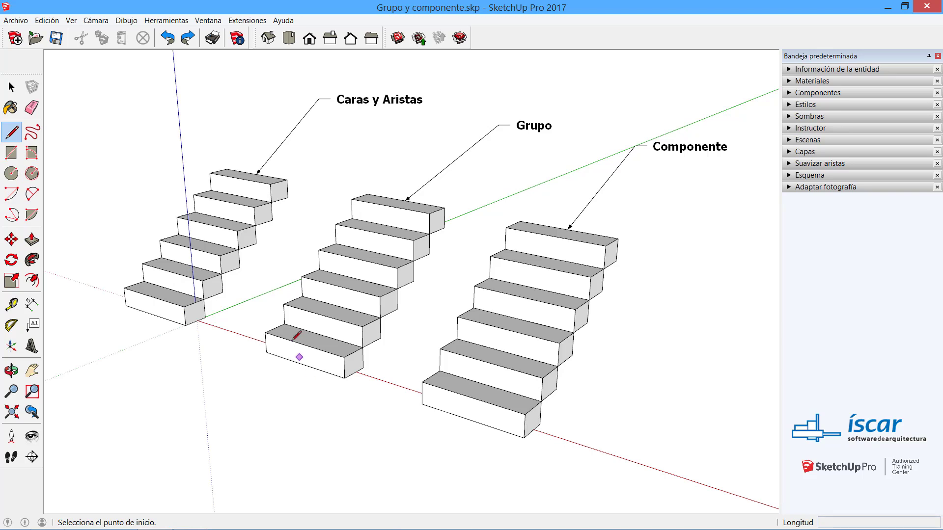
pyautogui.click(290, 340)
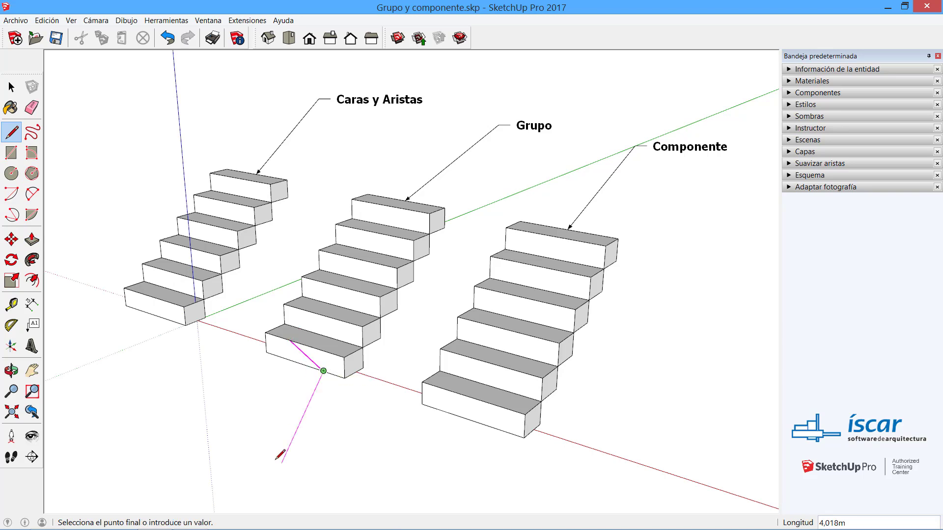
pyautogui.click(278, 458)
pyautogui.press('space')
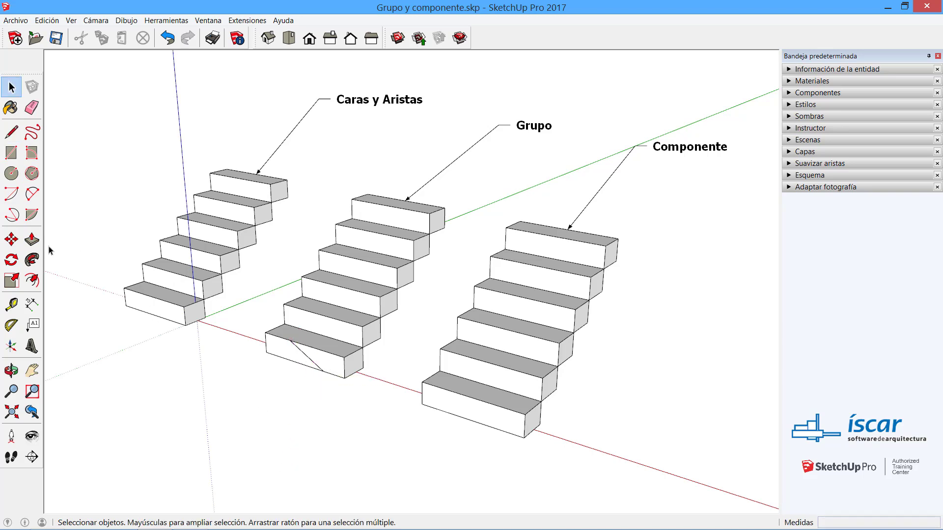
# Step: Try the Push/Pull and Follow Me tools on the front face of the lowest Grupo step
pyautogui.click(31, 239)
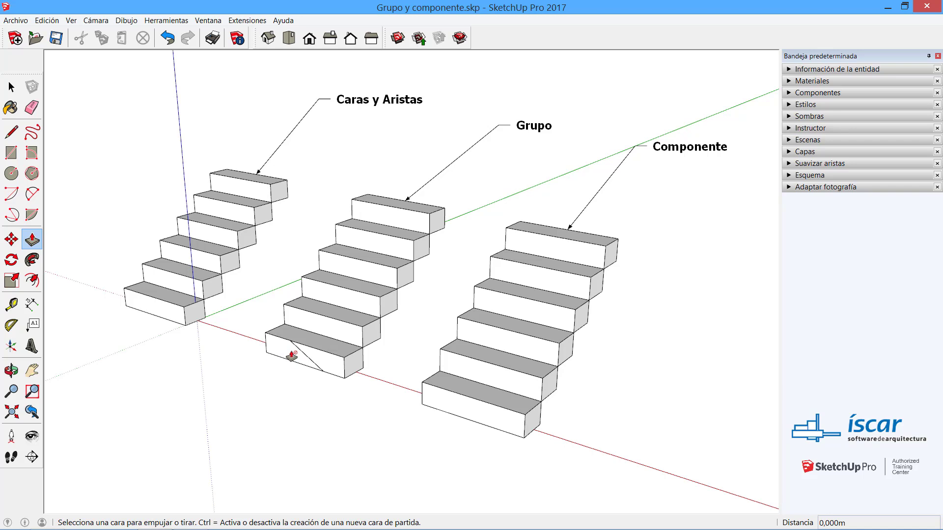
pyautogui.click(31, 260)
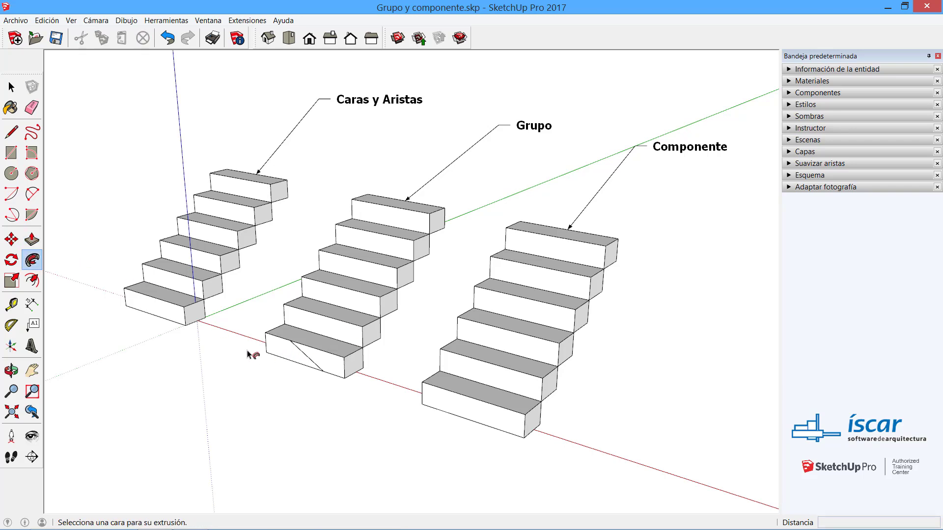
pyautogui.press('space')
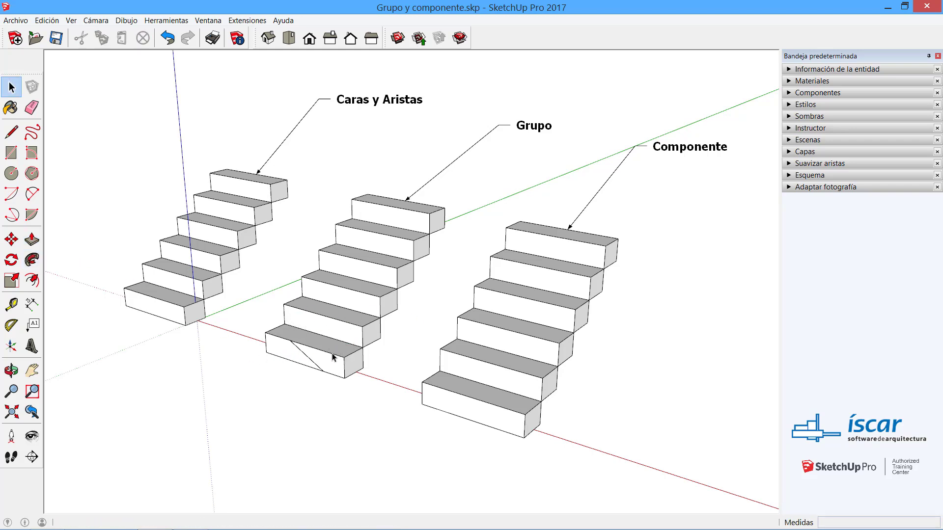
# Step: Move the lowest Grupo step away from the diagonal line by its front corner and put it back in place
pyautogui.click(337, 359)
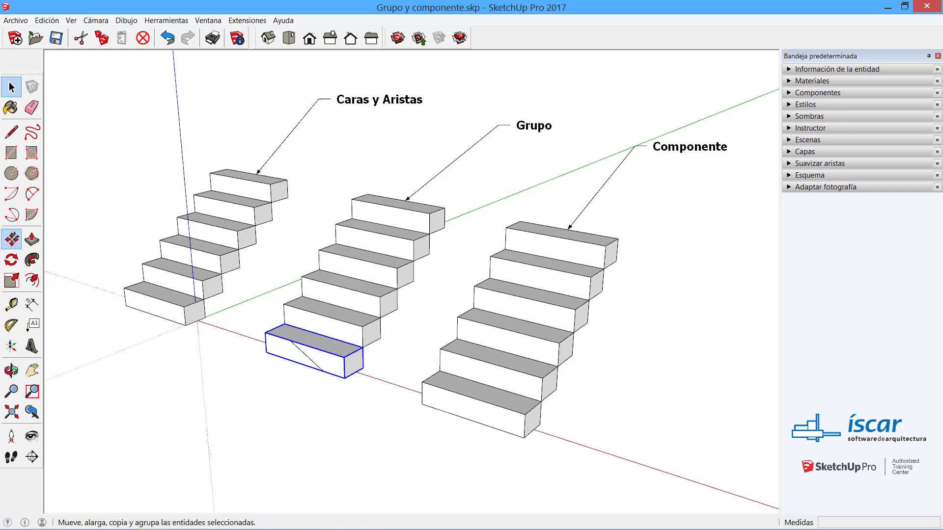
pyautogui.click(11, 239)
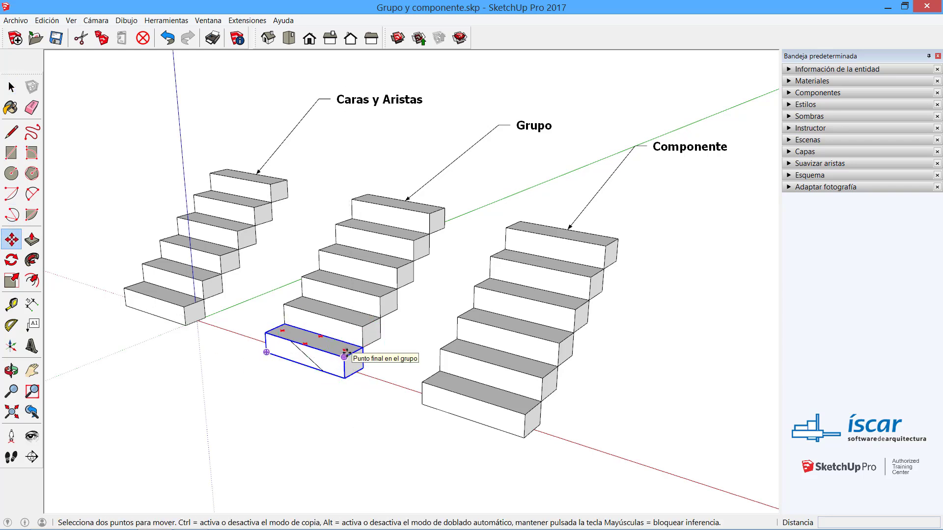
pyautogui.click(345, 356)
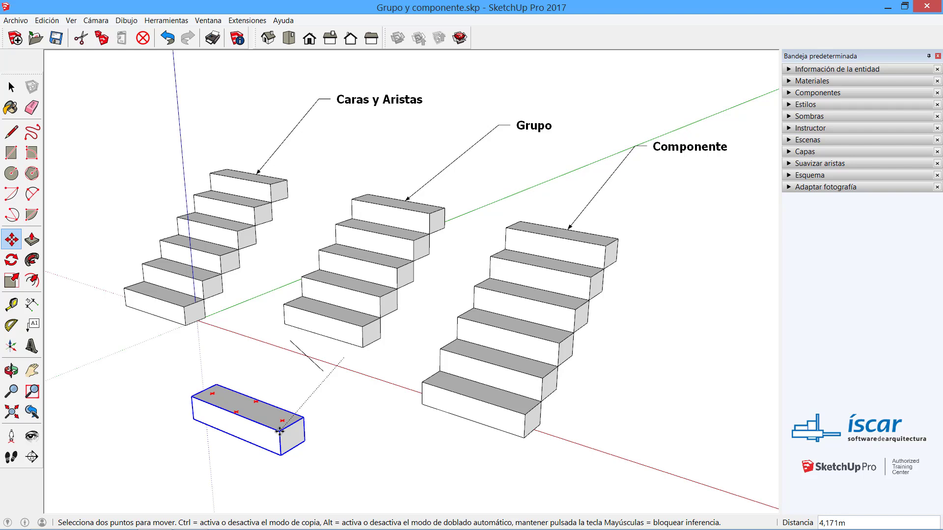
pyautogui.click(343, 357)
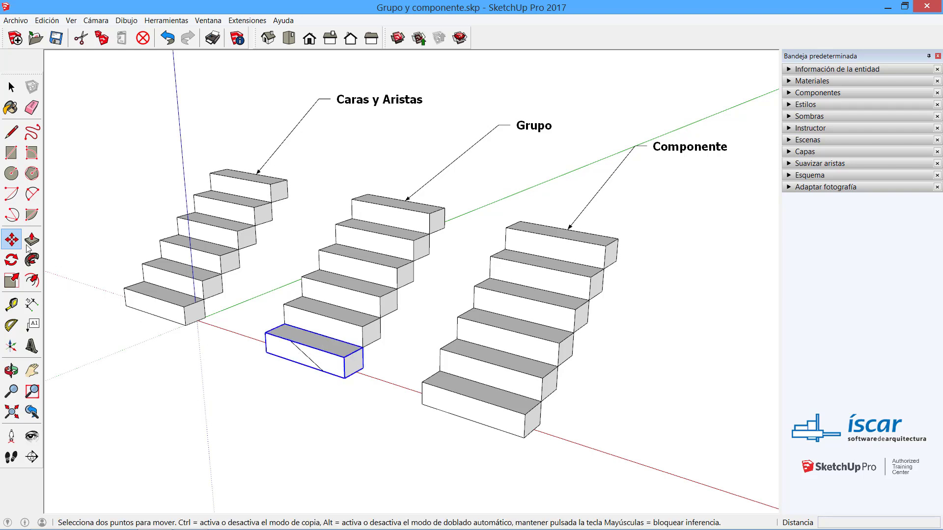
# Step: Draw a diagonal across the front of the lowest Caras y Aristas step and extrude the end section about 2.35 m outward
pyautogui.click(12, 132)
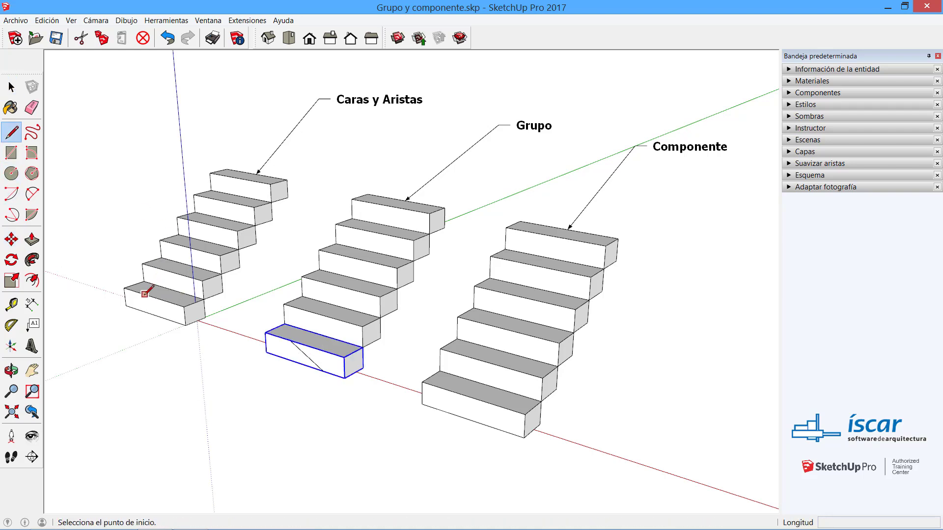
pyautogui.click(146, 295)
pyautogui.click(170, 322)
pyautogui.press('p')
pyautogui.click(135, 312)
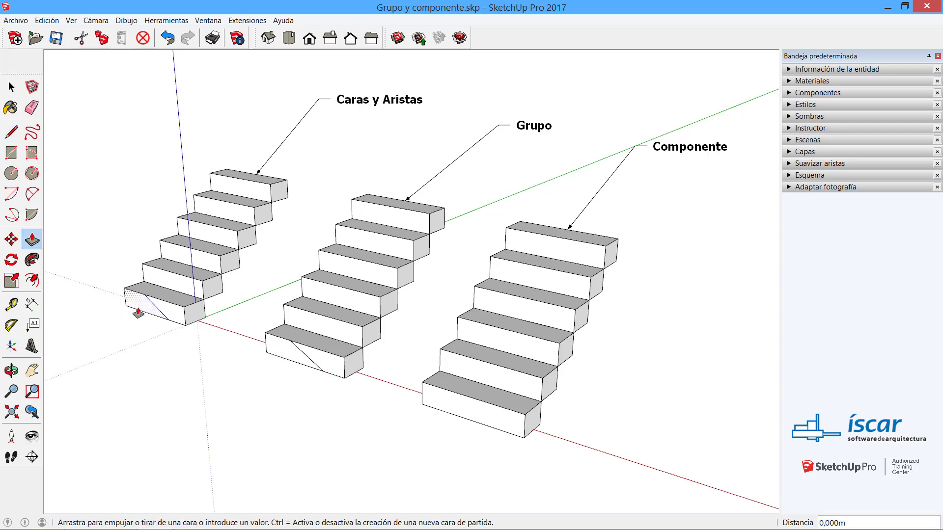
pyautogui.click(104, 434)
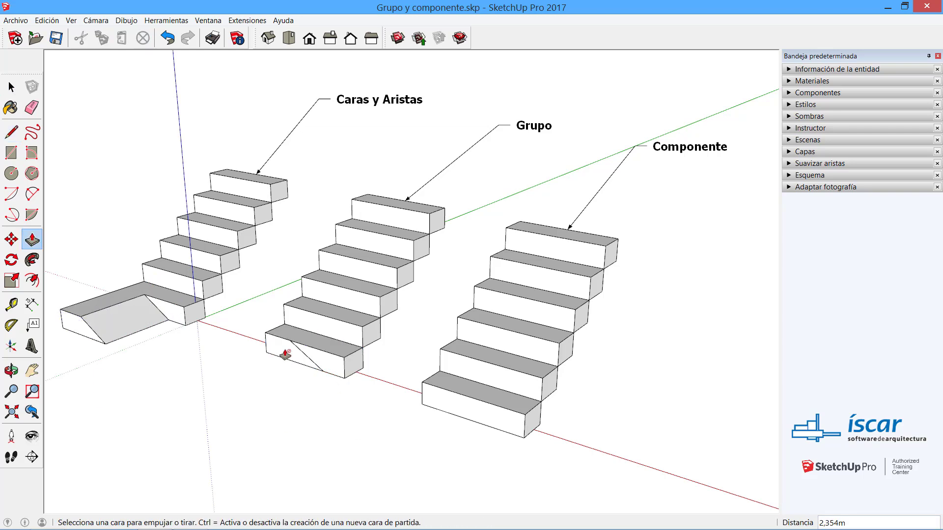
# Step: Try Push/Pull on the lowest Grupo step's front face, and undo the extrusion and the diagonal lines on both stairs
pyautogui.click(287, 352)
pyautogui.press('space')
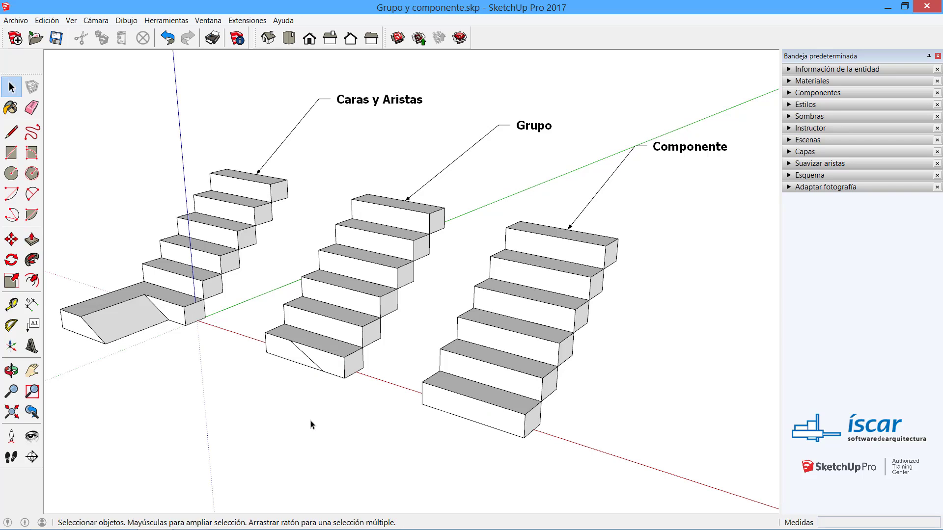
pyautogui.hotkey('ctrl', 'z')
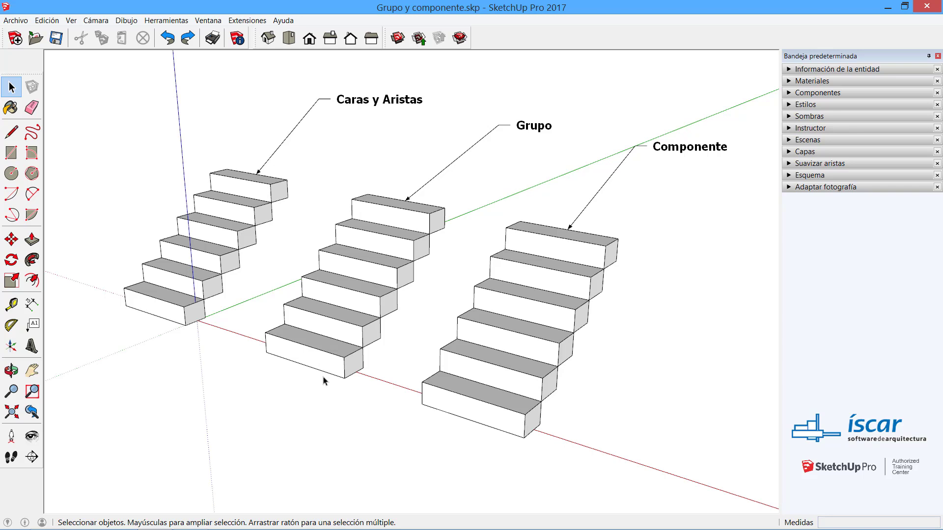
# Step: Select the undivided lowest Grupo step and try Push/Pull on its front face
pyautogui.click(334, 367)
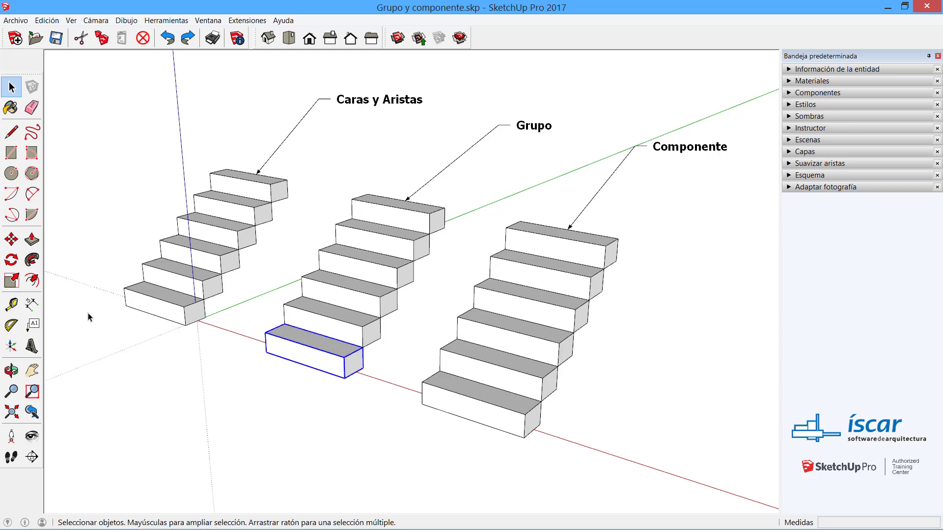
pyautogui.click(32, 239)
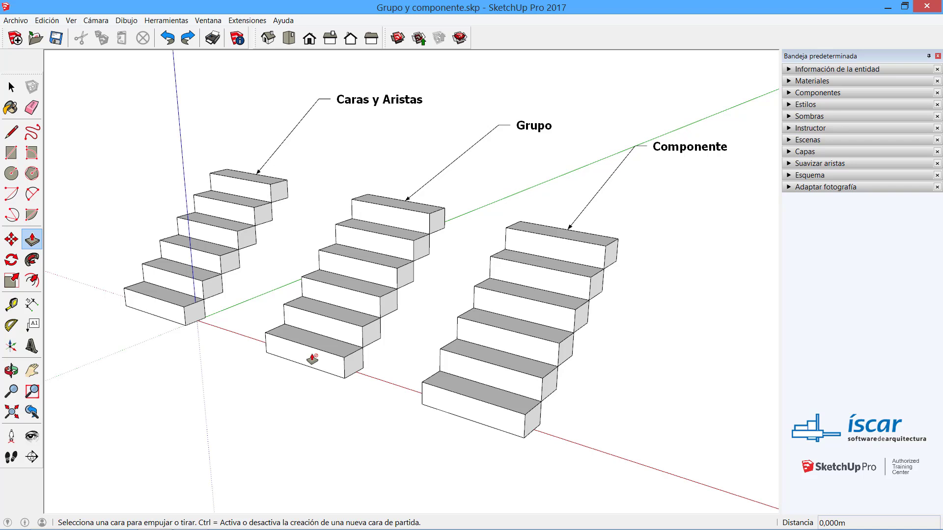
pyautogui.press('space')
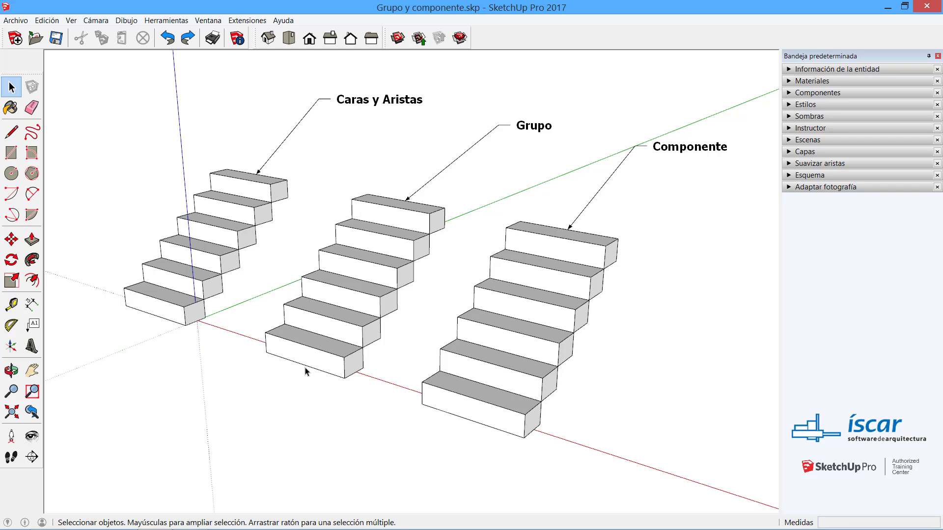
# Step: Explode the group of the lowest Grupo step and select its upper front edge as a loose entity
pyautogui.rightClick(287, 348)
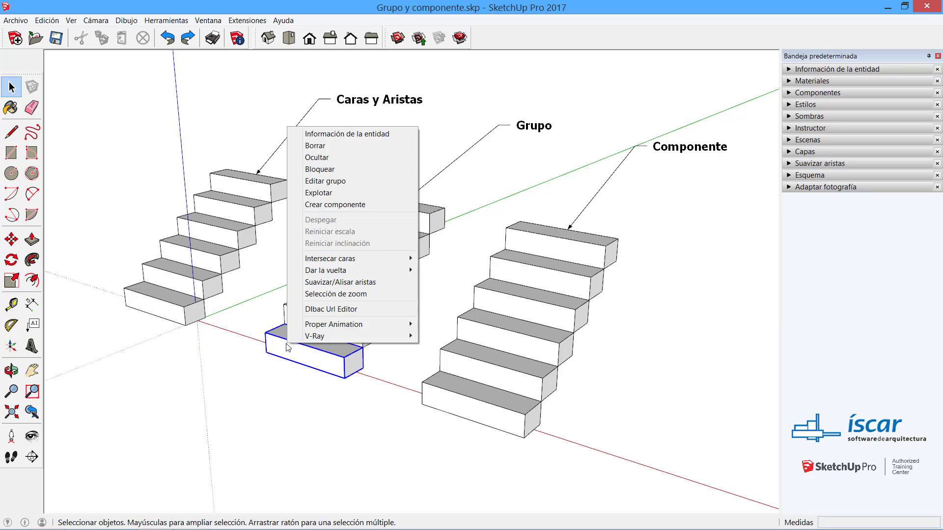
pyautogui.click(295, 350)
pyautogui.rightClick(303, 357)
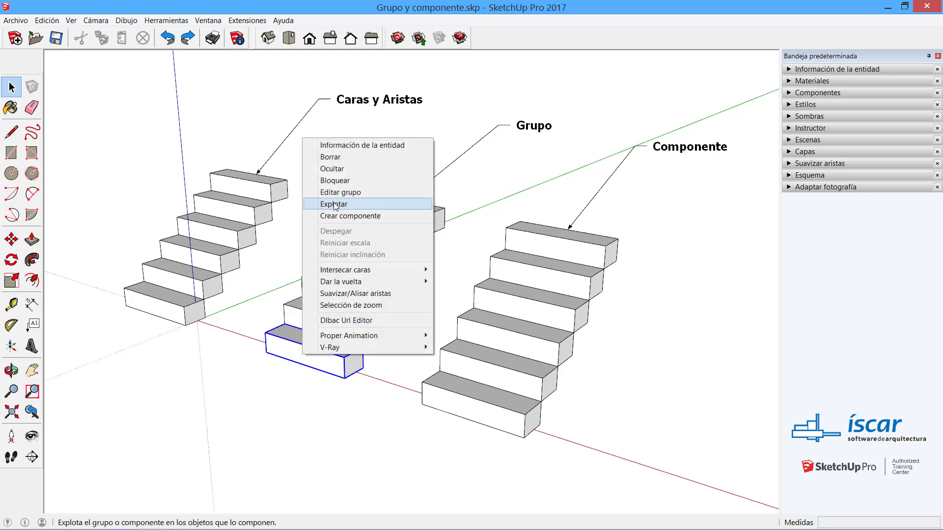
pyautogui.rightClick(282, 349)
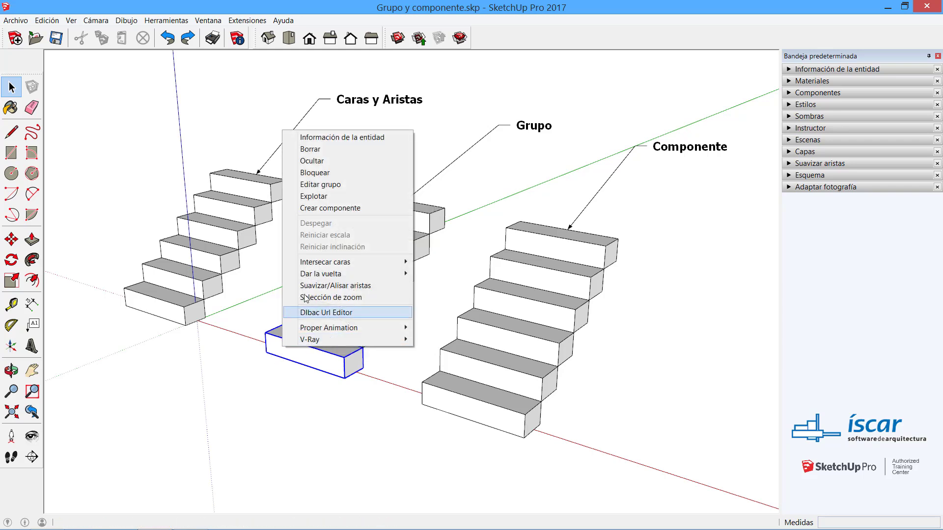
pyautogui.click(322, 199)
pyautogui.click(379, 406)
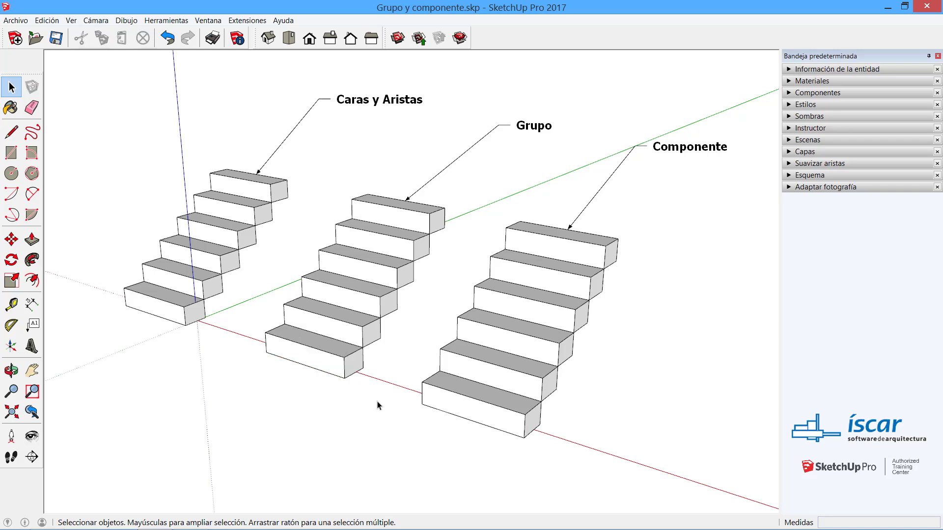
pyautogui.click(319, 350)
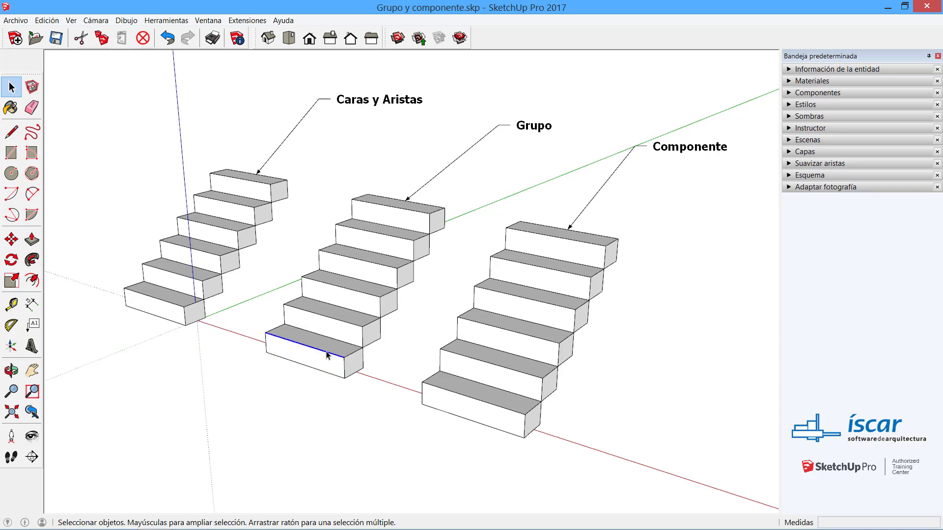
# Step: Select individual edges and faces of the exploded lowest Grupo step one by one, and clear the selection
pyautogui.click(358, 358)
pyautogui.click(292, 347)
pyautogui.click(292, 343)
pyautogui.click(310, 367)
pyautogui.click(316, 346)
pyautogui.click(313, 363)
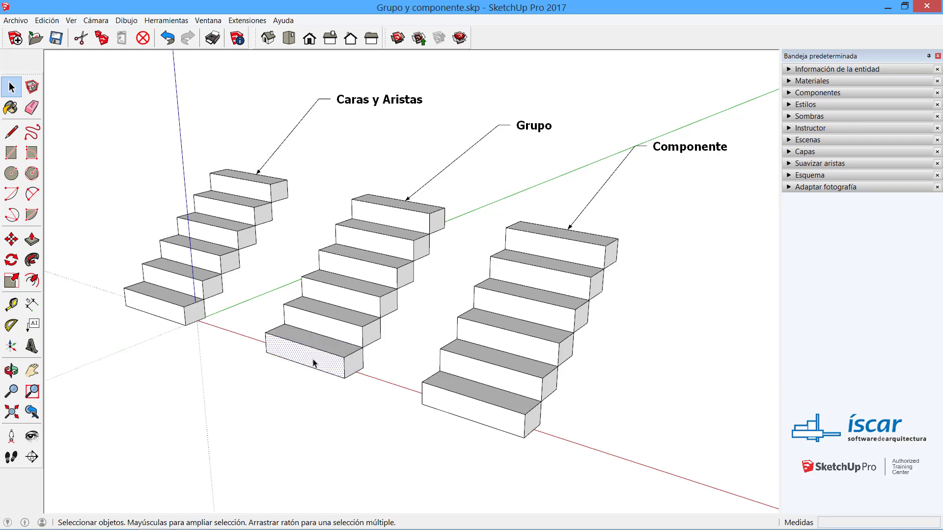
pyautogui.click(314, 388)
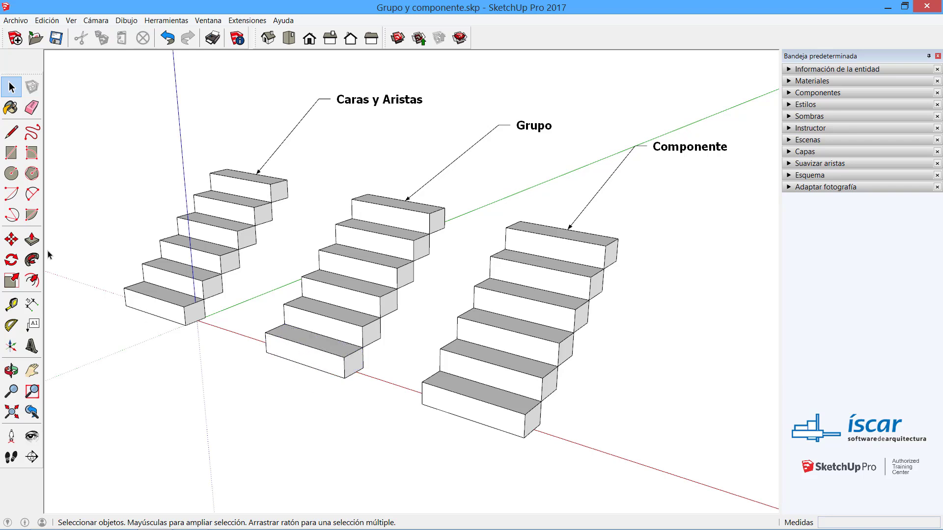
# Step: Push/Pull the exploded lowest Grupo step's front face outward and lower its top face by about 0.33 m
pyautogui.click(32, 240)
pyautogui.moveTo(294, 359)
pyautogui.mouseDown()
pyautogui.moveTo(223, 426)
pyautogui.moveTo(291, 372)
pyautogui.mouseUp()
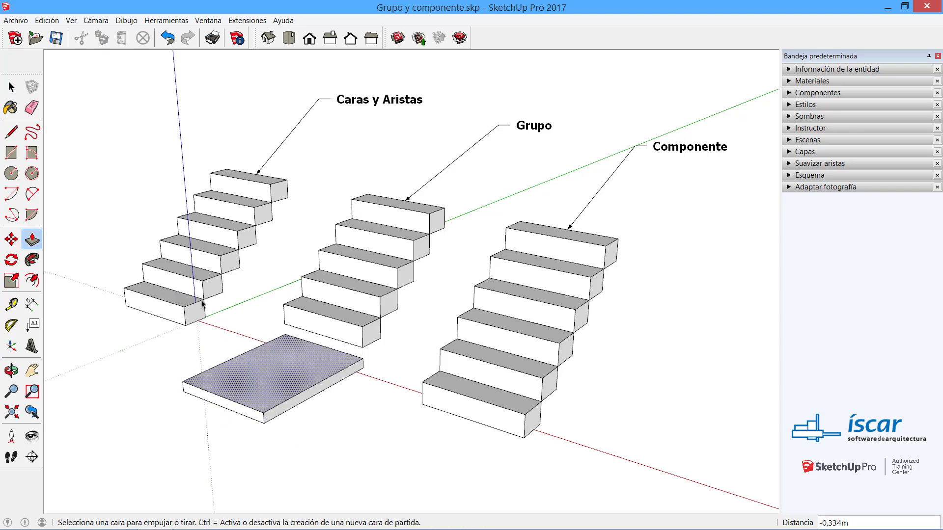
pyautogui.press('space')
# Step: Select the front face of the lowest Caras y Aristas step and extrude it outward with Push/Pull
pyautogui.click(171, 298)
pyautogui.click(172, 326)
pyautogui.click(173, 304)
pyautogui.press('p')
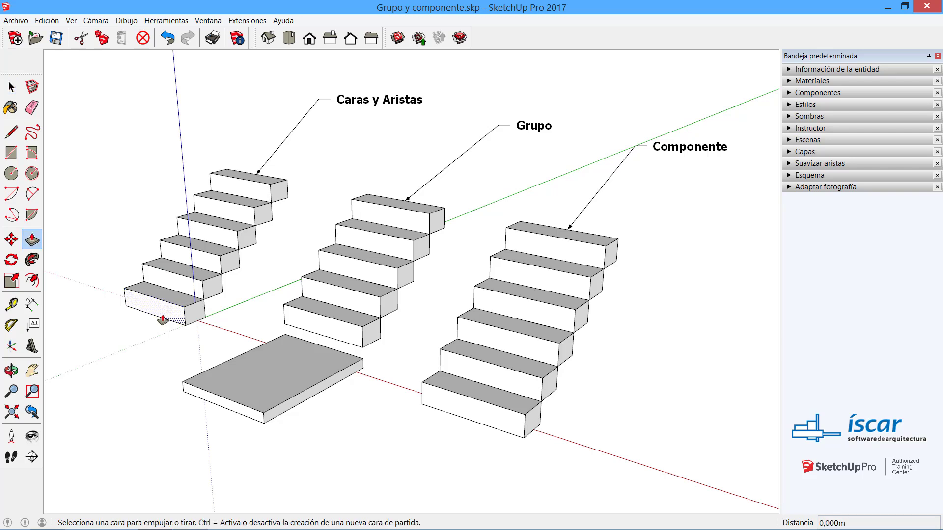
pyautogui.moveTo(171, 322); pyautogui.dragTo(86, 339)
pyautogui.press('space')
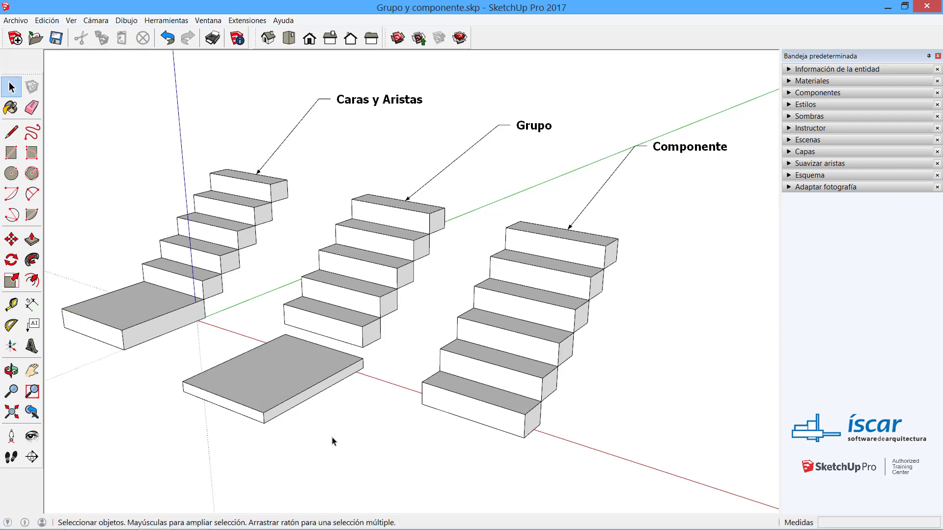
# Step: Select all connected faces and edges of the extended lowest Grupo step and make them a group
pyautogui.tripleClick(287, 395)
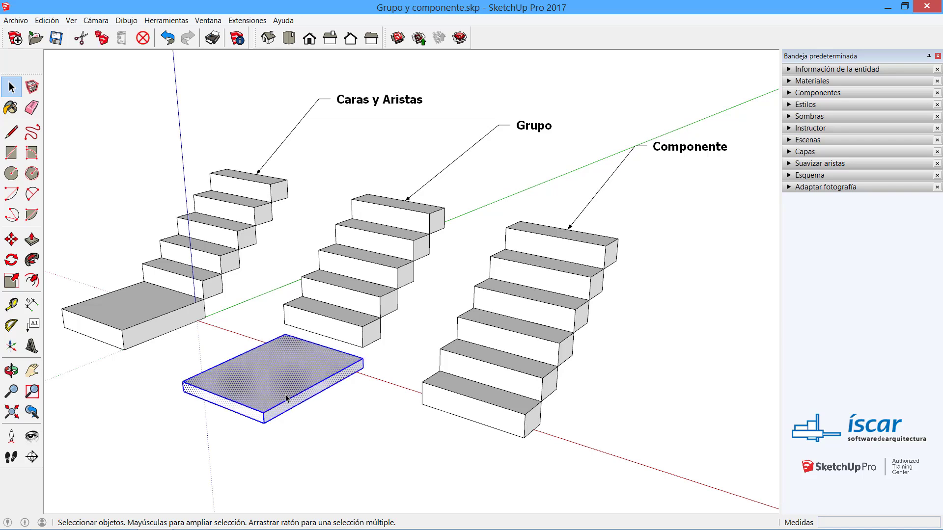
pyautogui.rightClick(287, 398)
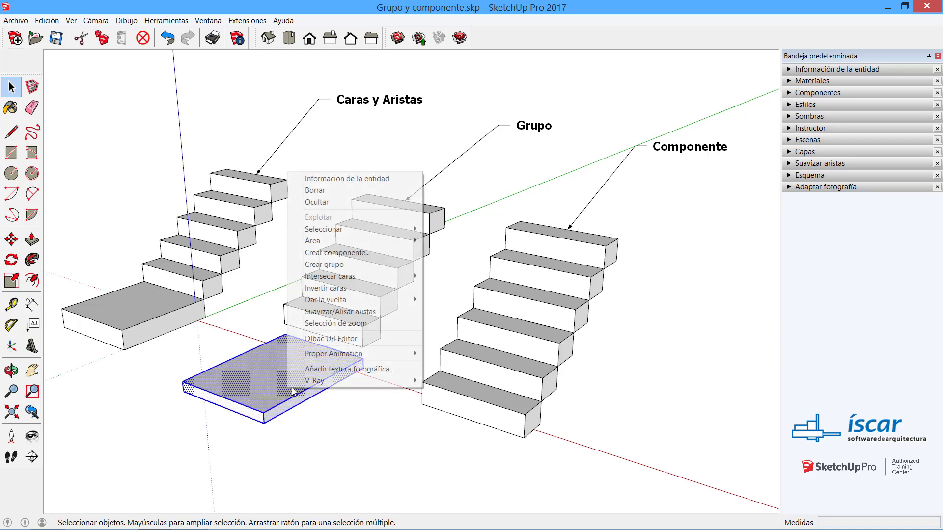
pyautogui.click(314, 264)
pyautogui.click(347, 449)
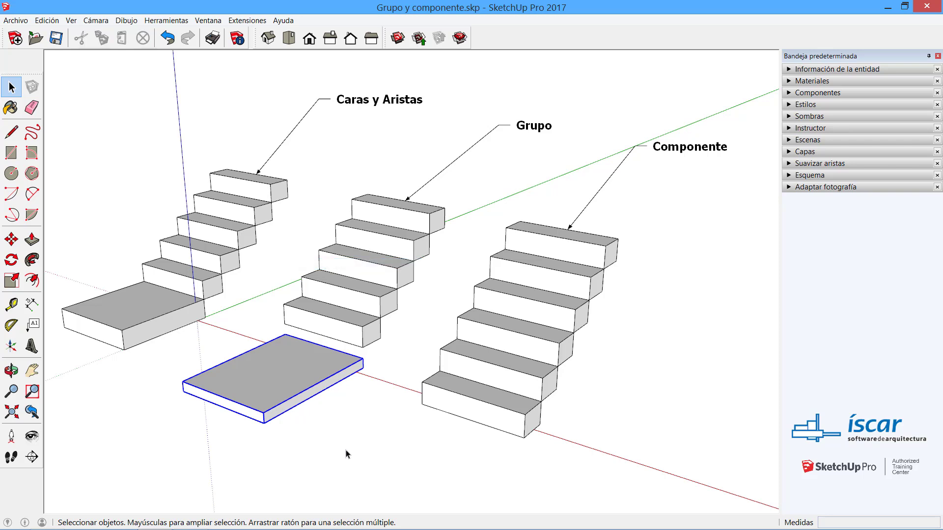
# Step: Explode the newly made group of the extended Grupo step and clear the selection
pyautogui.rightClick(268, 392)
pyautogui.click(300, 240)
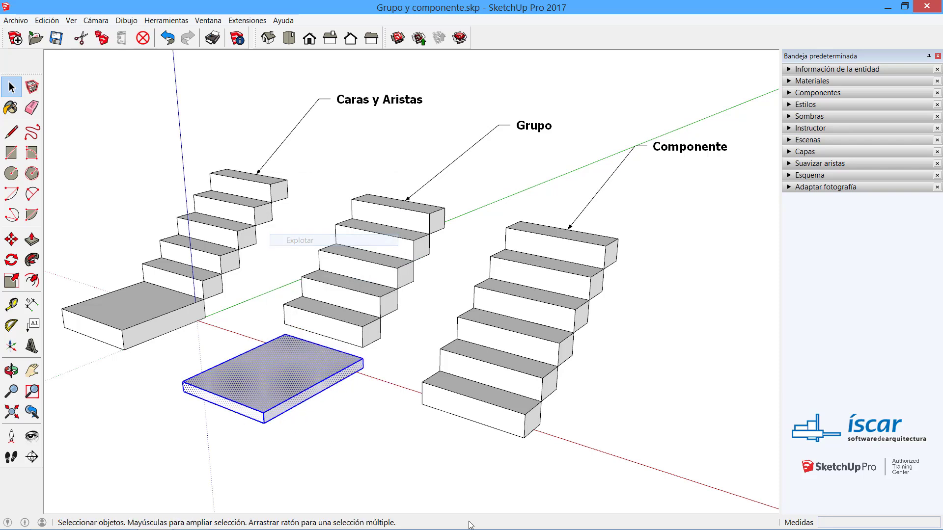
pyautogui.click(365, 432)
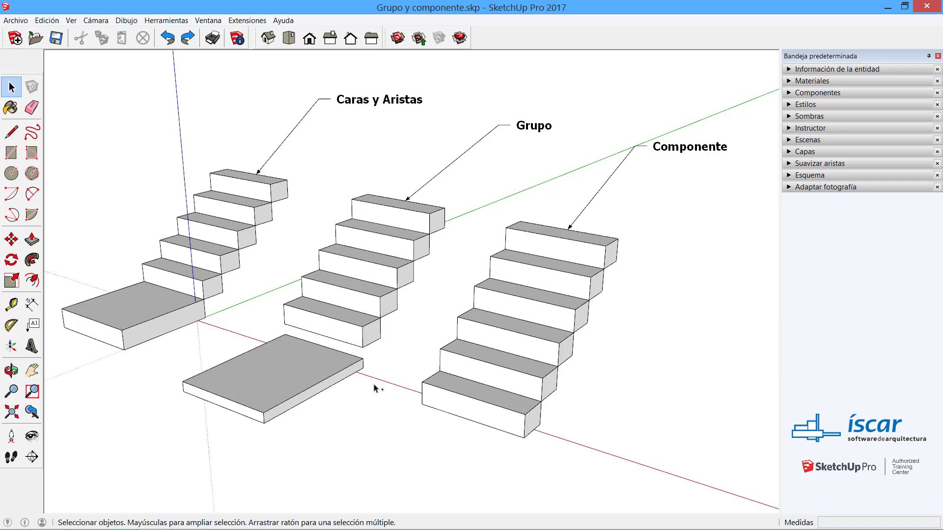
# Step: Undo the extrusions on both lowest steps and the original explosion of the lowest Grupo step
pyautogui.hotkey('ctrl', 'z')
pyautogui.hotkey('ctrl', 'z')
pyautogui.hotkey('ctrl', 'z')
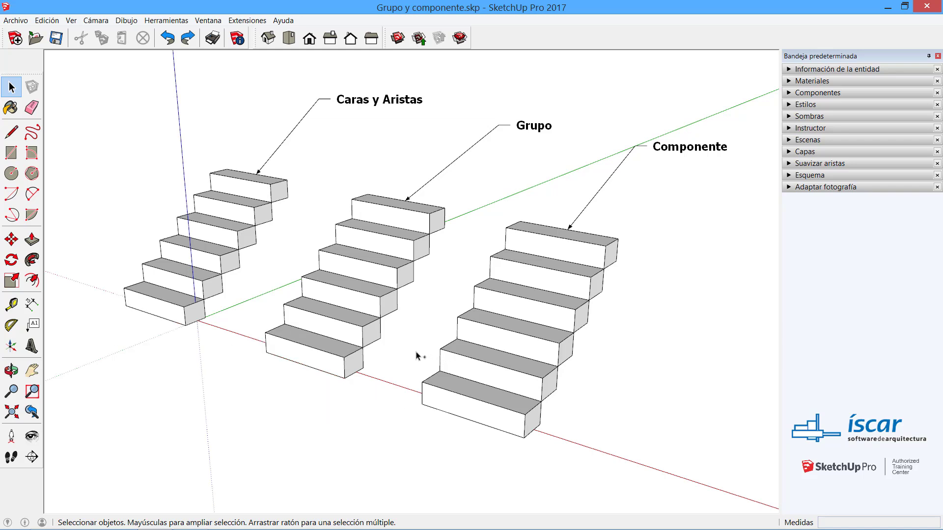
pyautogui.hotkey('ctrl', 'z')
pyautogui.click(312, 348)
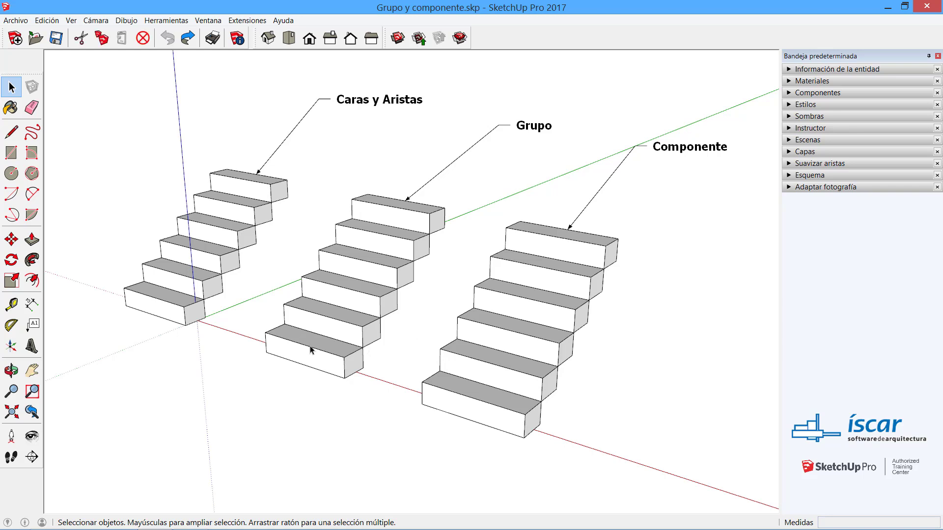
pyautogui.click(412, 366)
# Step: Open the lowest Grupo step's group for editing and extrude its front face outward about 4.71 m
pyautogui.click(308, 360)
pyautogui.rightClick(304, 350)
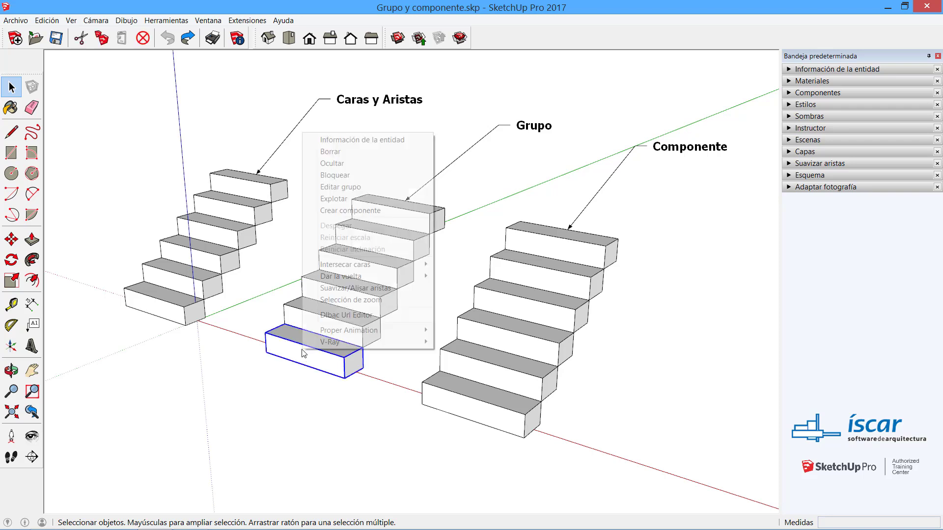
pyautogui.click(349, 190)
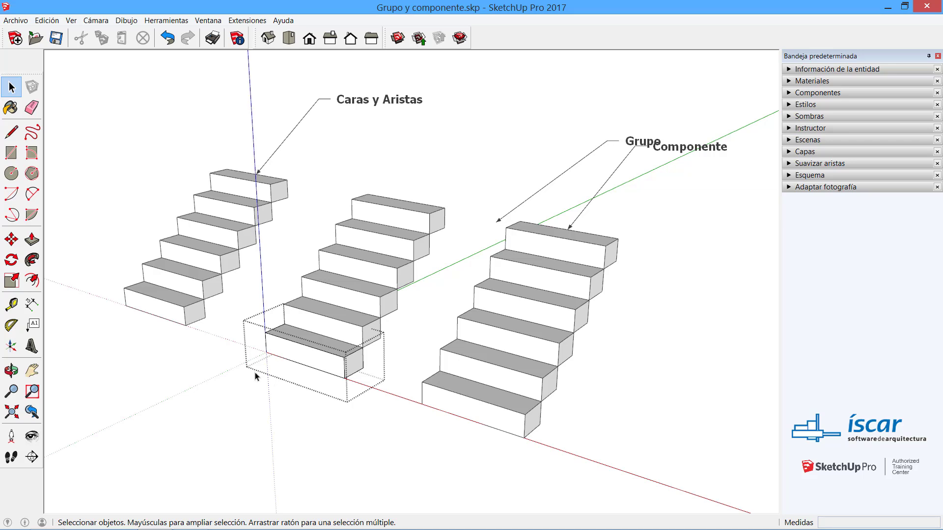
pyautogui.click(32, 239)
pyautogui.click(320, 364)
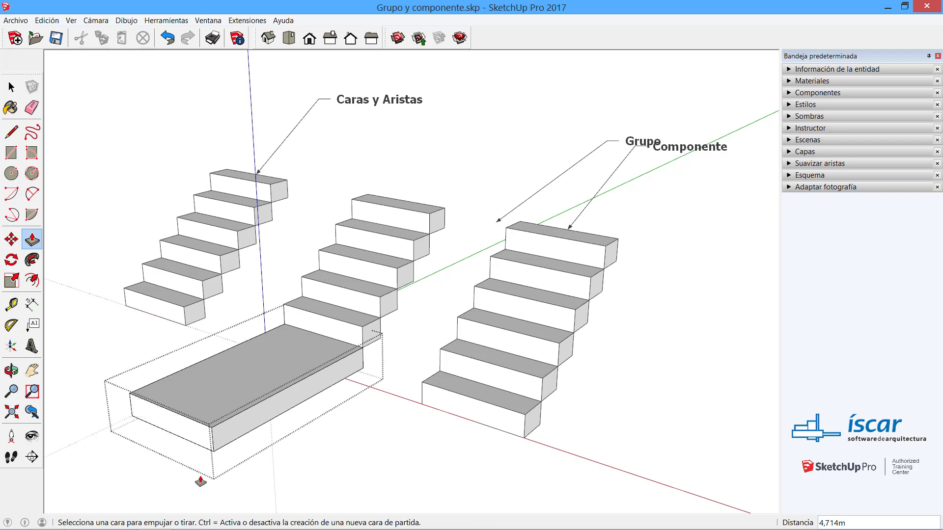
# Step: Lower the extended step's top face by about 0.24 m, leave group editing and select the whole group
pyautogui.click(243, 383)
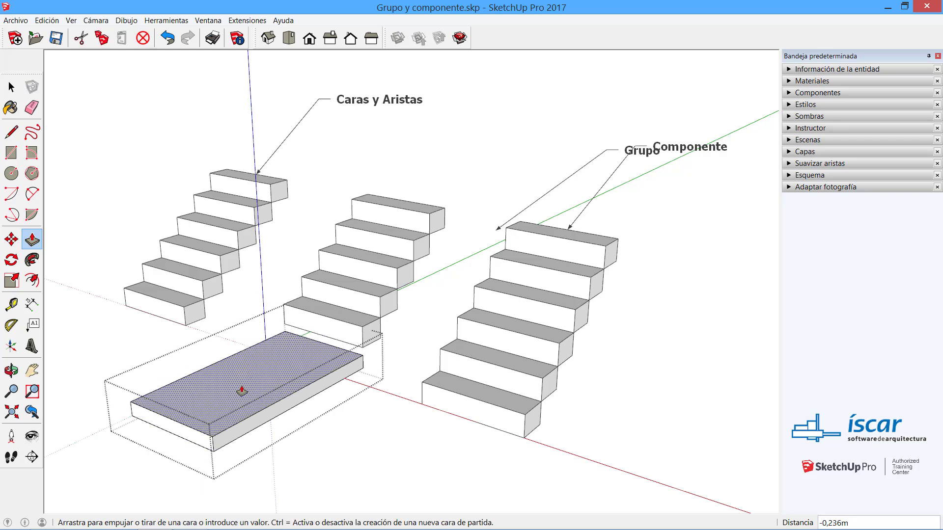
pyautogui.click(241, 397)
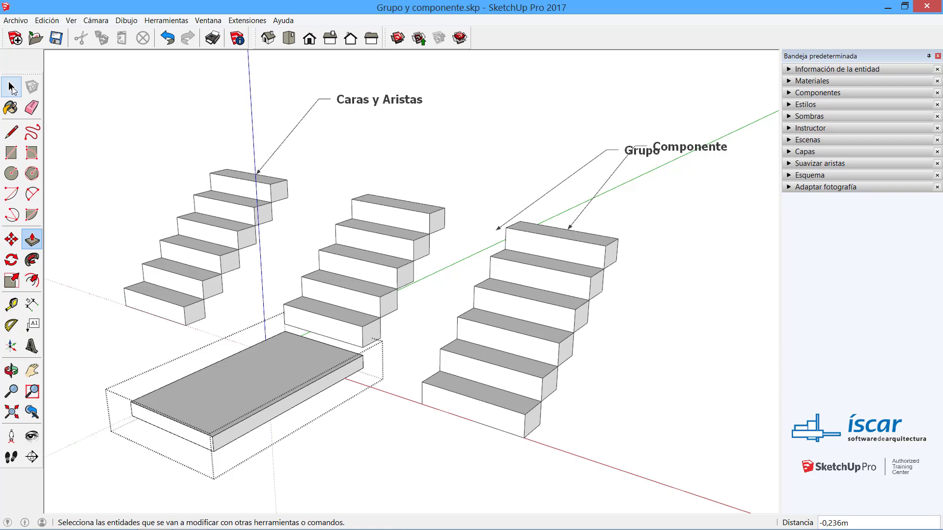
pyautogui.click(11, 88)
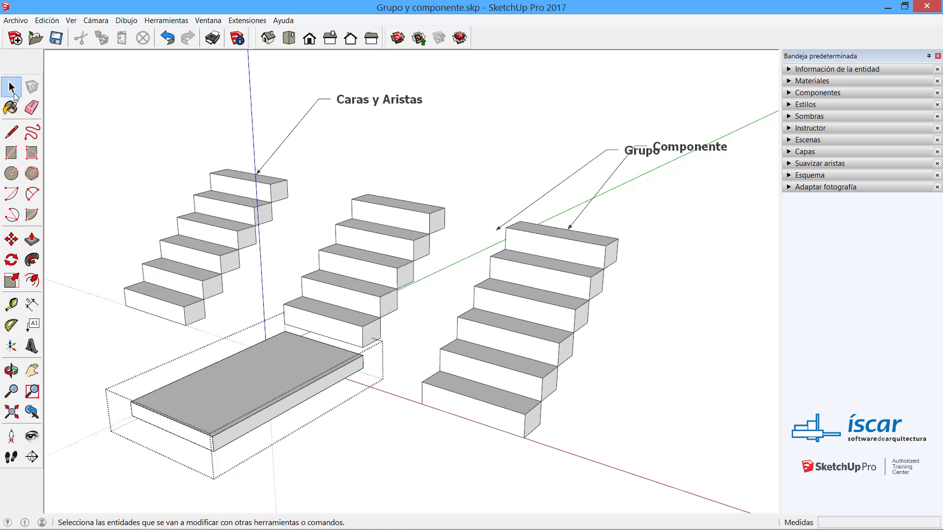
pyautogui.click(362, 429)
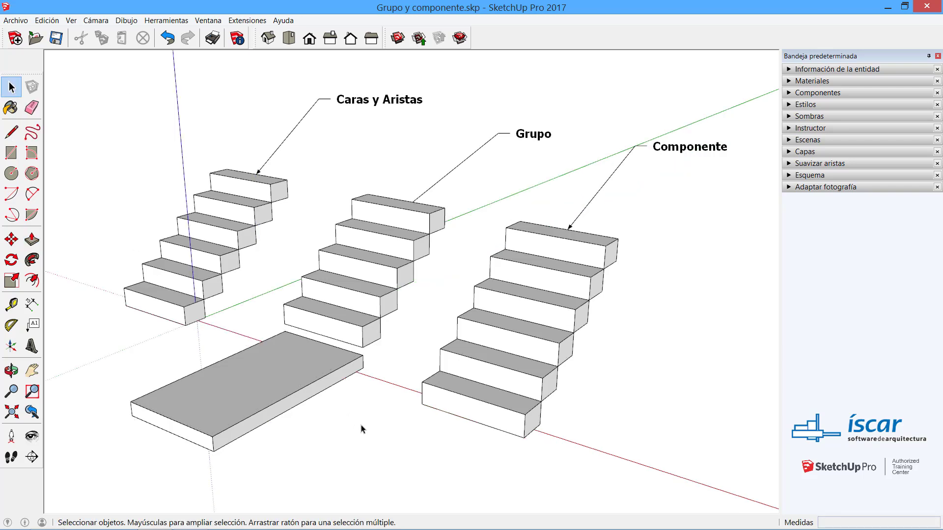
pyautogui.click(289, 394)
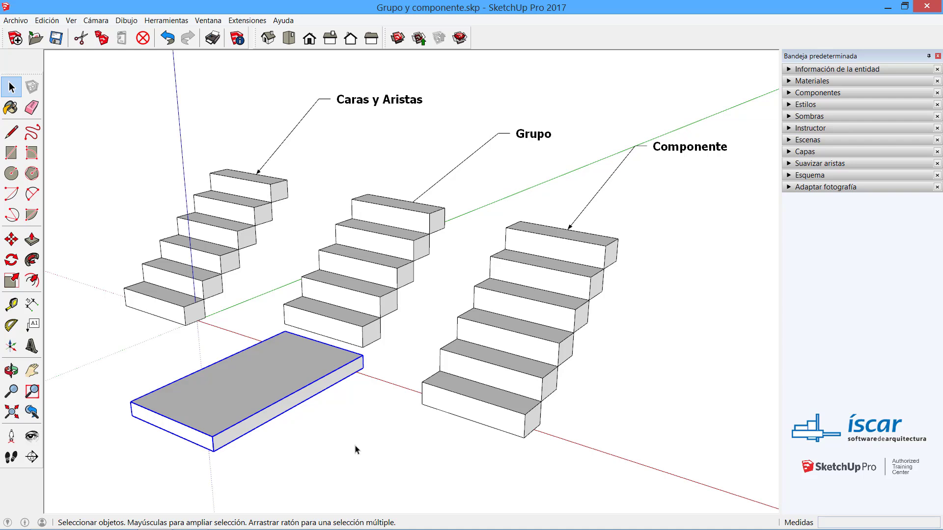
# Step: Undo the front and top face extrusions made inside the lowest Grupo step
pyautogui.hotkey('ctrl', 'z')
pyautogui.hotkey('ctrl', 'z')
pyautogui.hotkey('ctrl', 'z')
pyautogui.hotkey('ctrl', 'z')
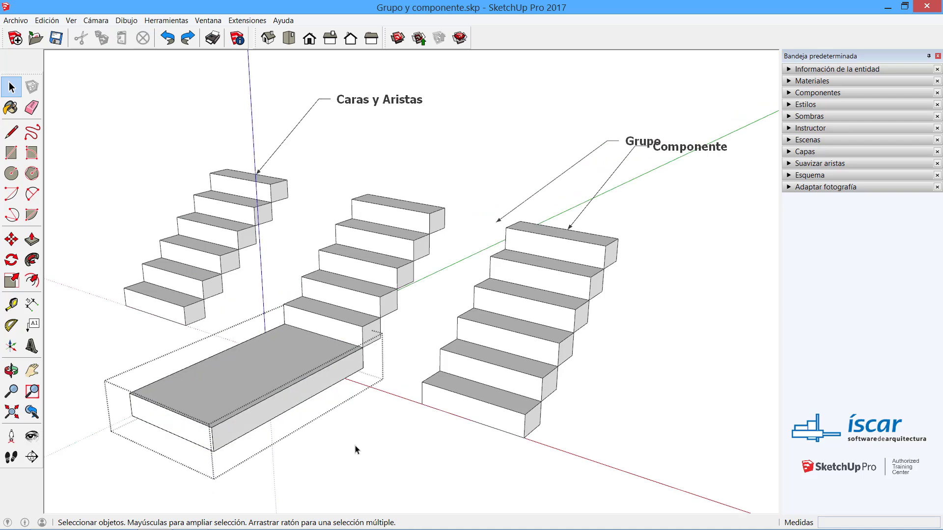
# Step: Edit the lowest Grupo step's group again, extruding its front face outward and lowering its top, and select the group after closing it
pyautogui.rightClick(310, 357)
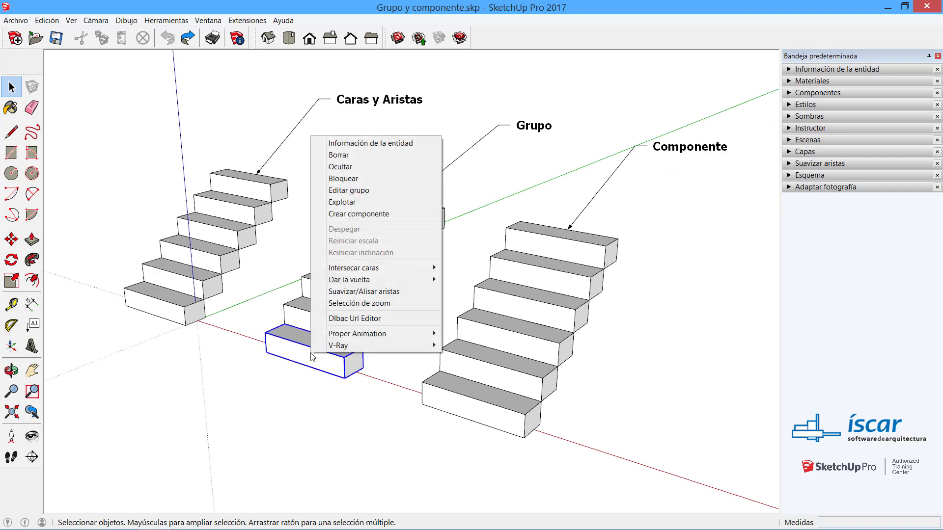
pyautogui.click(347, 192)
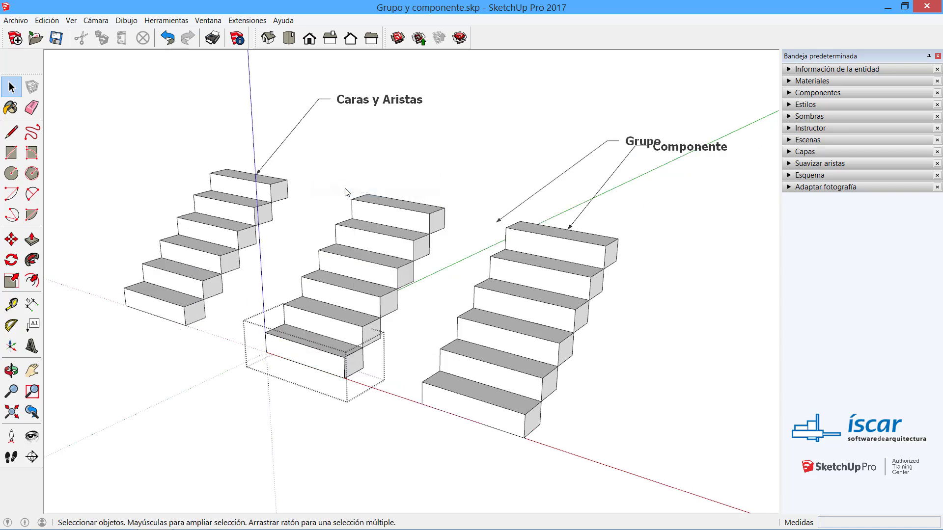
pyautogui.click(32, 239)
pyautogui.moveTo(326, 363); pyautogui.dragTo(204, 434)
pyautogui.moveTo(246, 366)
pyautogui.mouseDown()
pyautogui.moveTo(247, 387)
pyautogui.moveTo(245, 378)
pyautogui.mouseUp()
pyautogui.press('space')
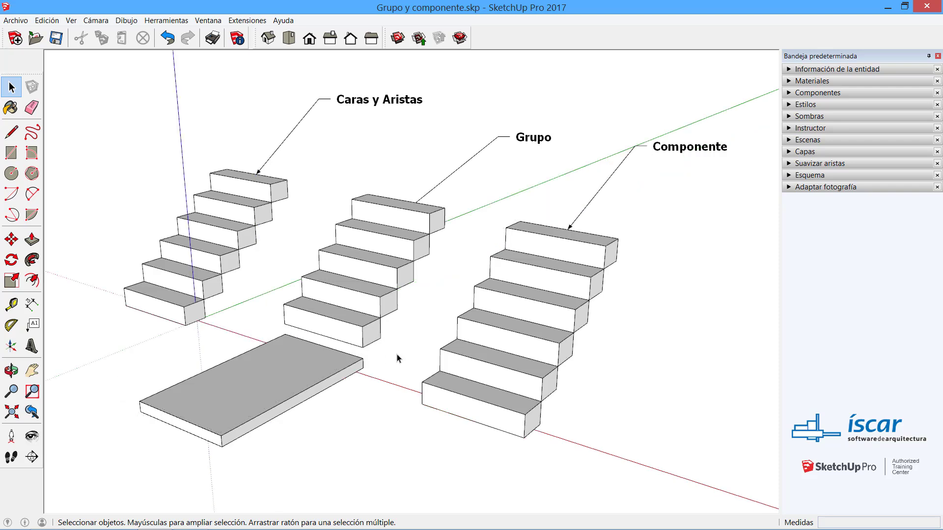
pyautogui.click(247, 384)
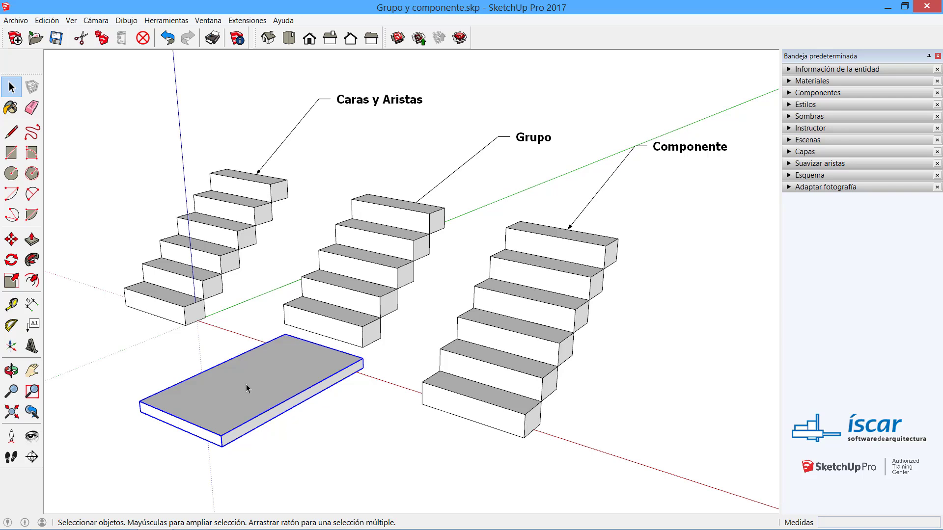
# Step: Undo the repeated edits to restore the lowest Grupo step's original shape
pyautogui.hotkey('ctrl', 'z')
pyautogui.hotkey('ctrl', 'z')
pyautogui.hotkey('ctrl', 'z')
pyautogui.hotkey('ctrl', 'z')
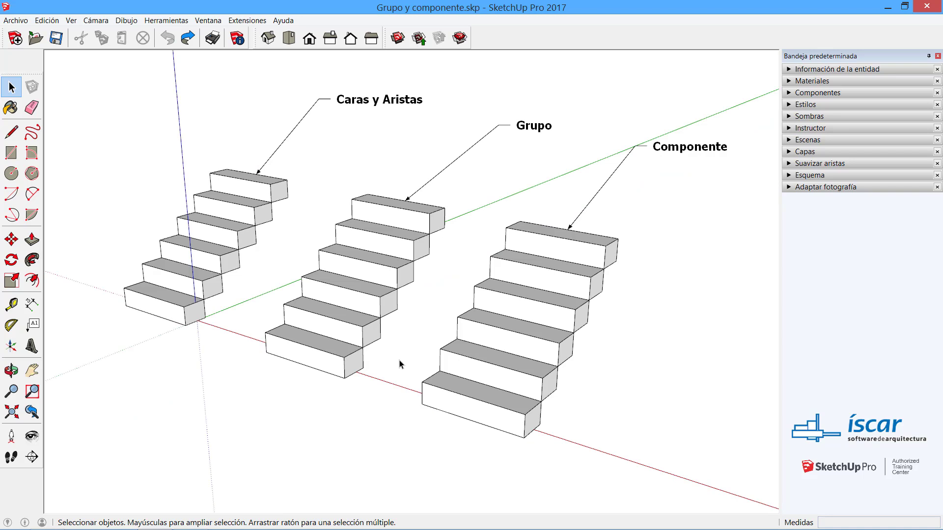
pyautogui.rightClick(318, 357)
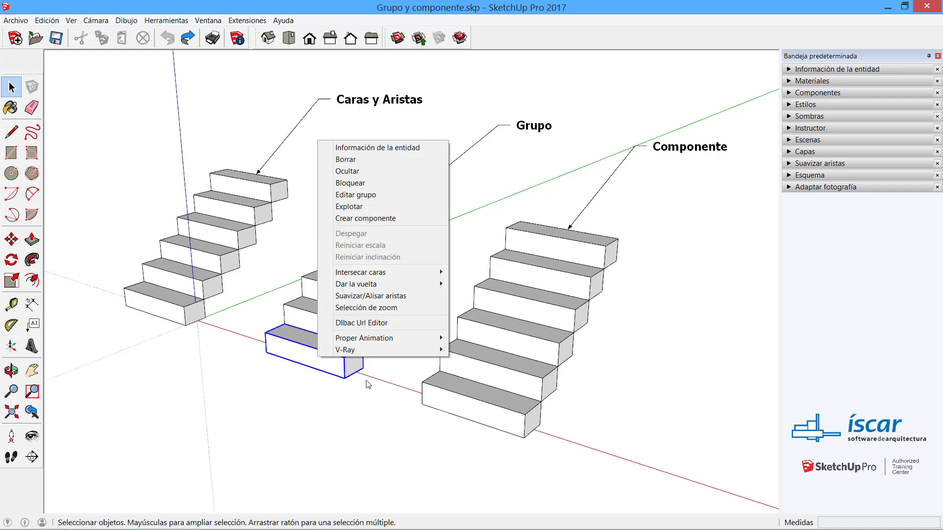
pyautogui.click(363, 207)
pyautogui.press('Escape')
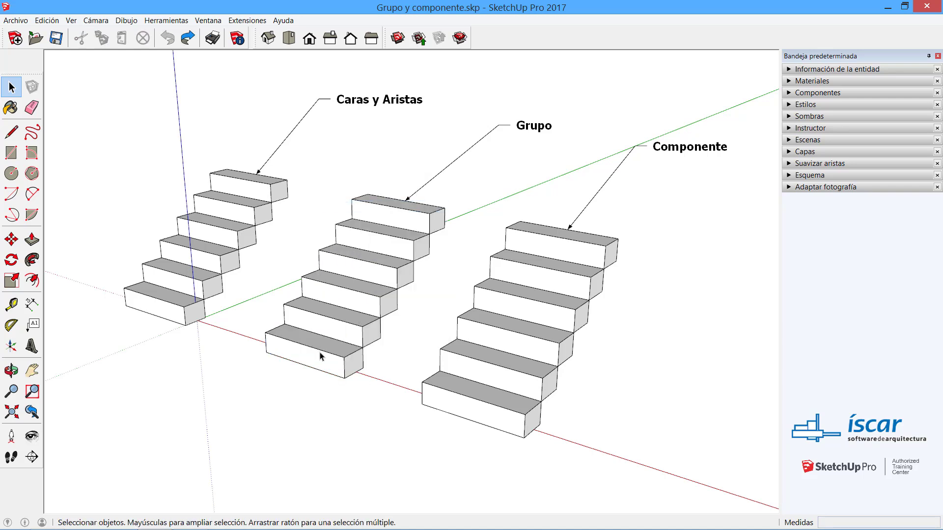
# Step: Open the lowest Grupo step's group for editing and close it without changing its geometry
pyautogui.rightClick(309, 348)
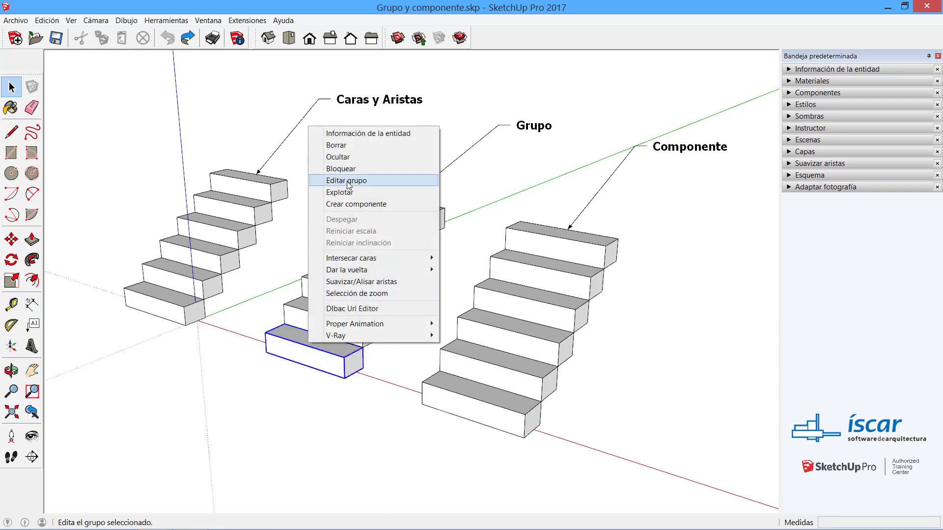
pyautogui.click(347, 181)
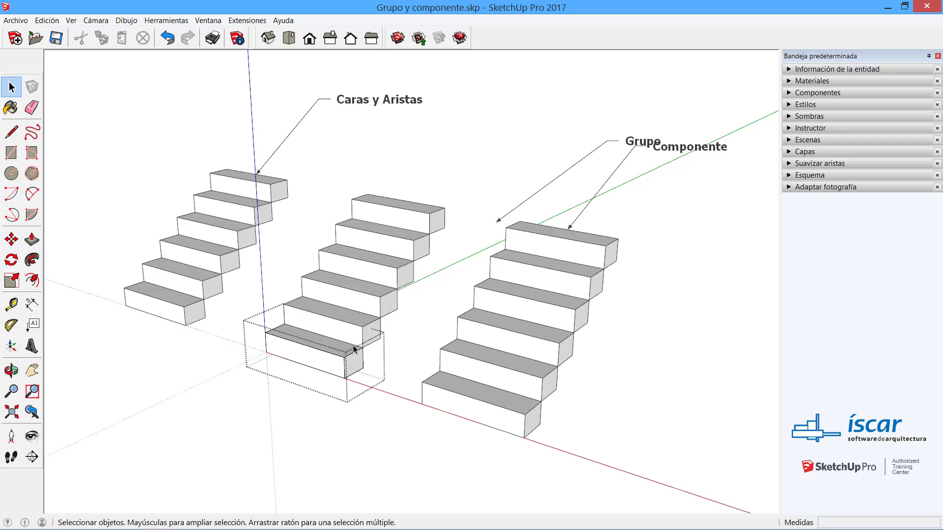
pyautogui.click(396, 356)
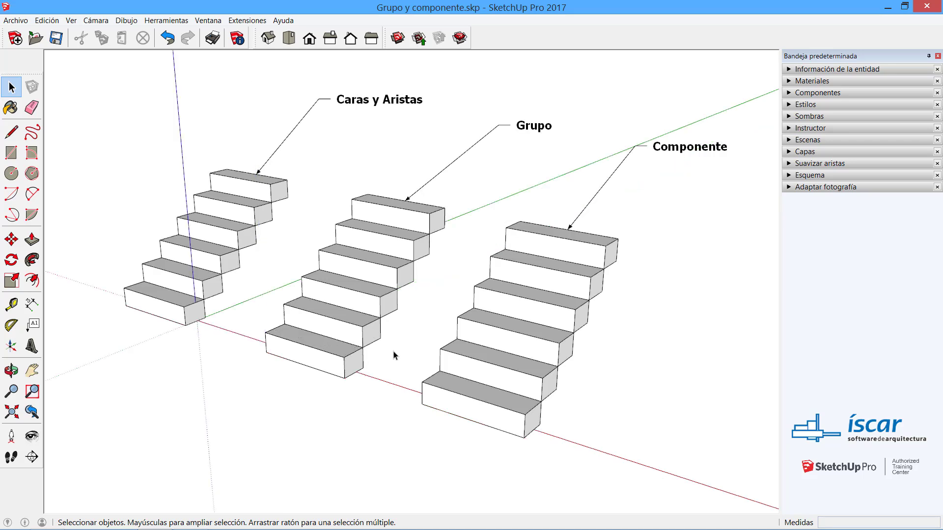
# Step: Open the lowest Grupo step and the lowest Componente step for editing in turn, closing each one
pyautogui.doubleClick(316, 358)
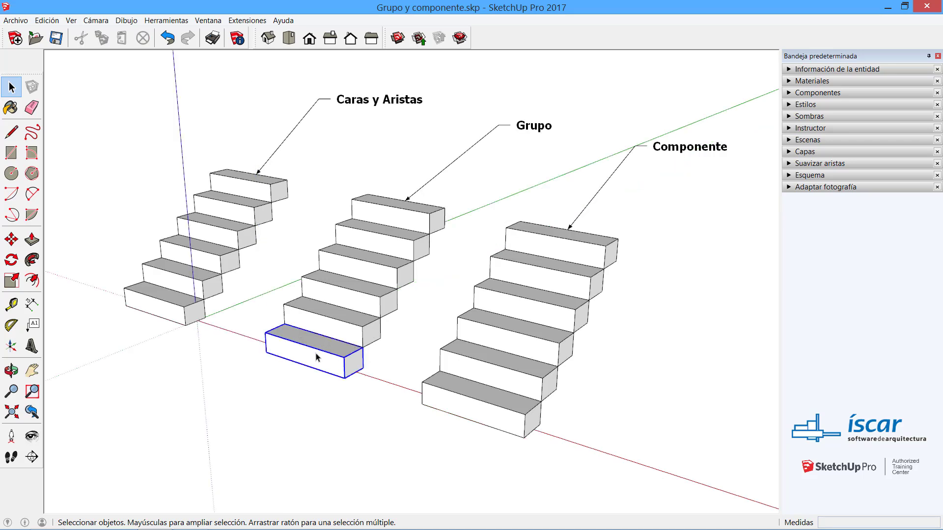
pyautogui.click(328, 428)
pyautogui.doubleClick(437, 409)
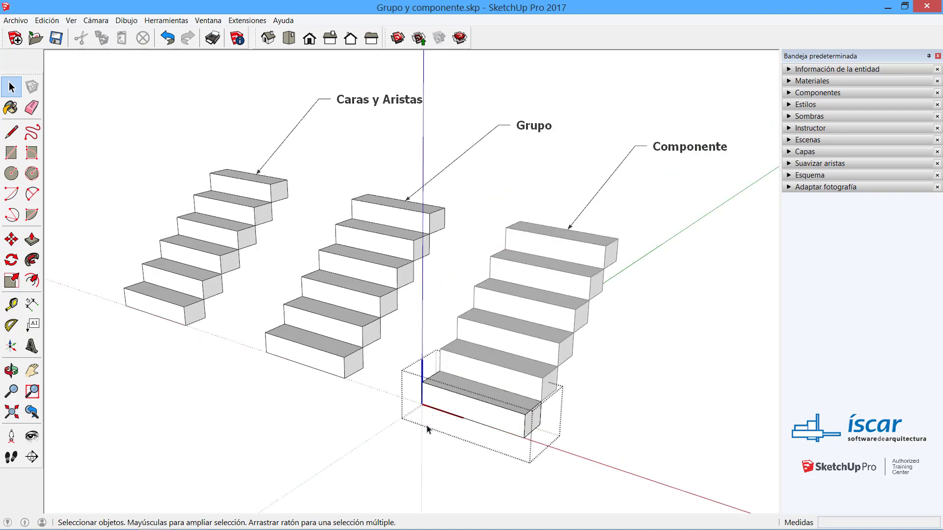
pyautogui.click(386, 444)
# Step: Open and close the second Grupo step from the bottom, and open the lowest Grupo step for editing
pyautogui.doubleClick(315, 334)
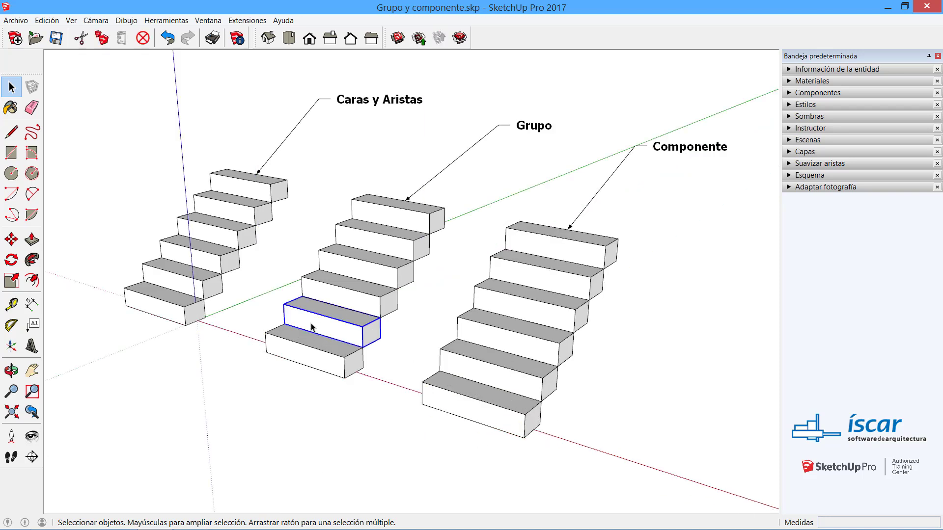
pyautogui.click(368, 385)
pyautogui.doubleClick(311, 368)
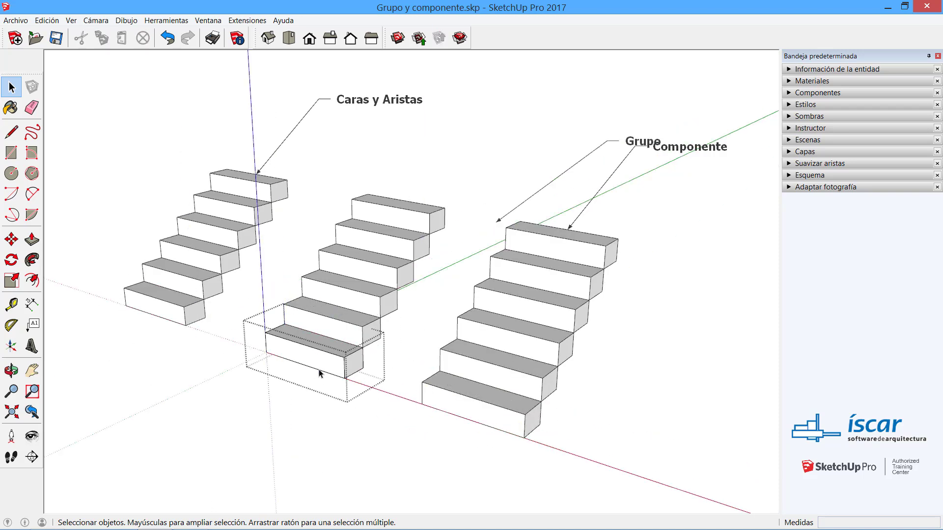
# Step: Pull the front face of the lowest Grupo step outward about 5.07 m inside its group, and close the group
pyautogui.click(32, 239)
pyautogui.moveTo(307, 373); pyautogui.dragTo(133, 457)
pyautogui.click(11, 87)
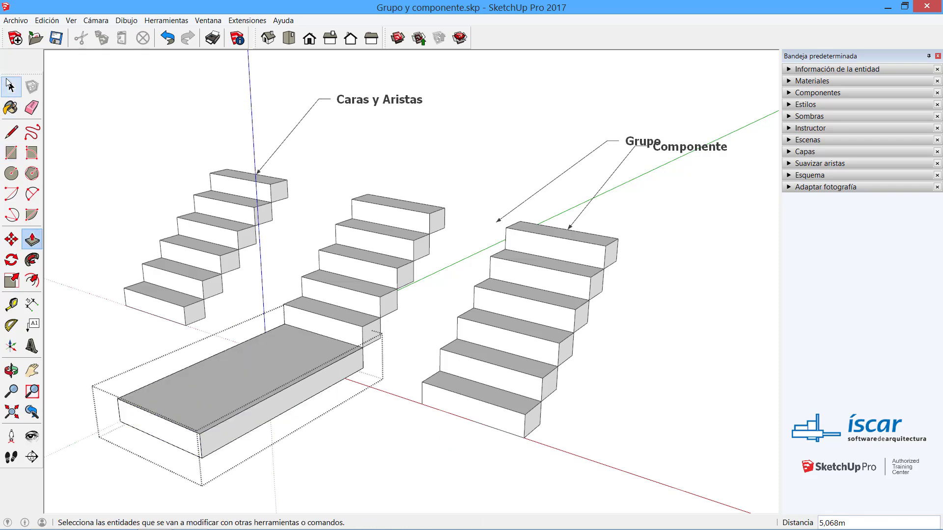
pyautogui.click(401, 435)
# Step: View the extended Grupo step's group options, and open and close its group without changing the geometry
pyautogui.rightClick(296, 385)
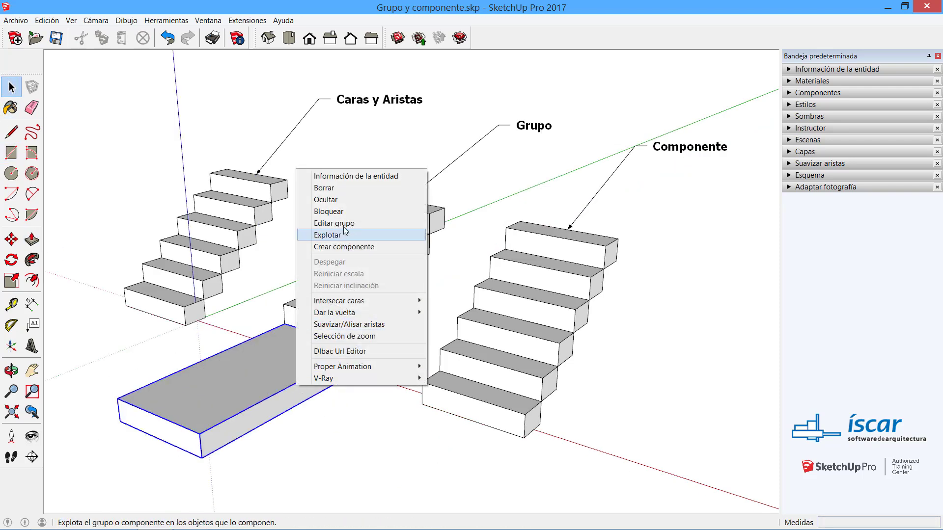
pyautogui.click(329, 406)
pyautogui.doubleClick(282, 380)
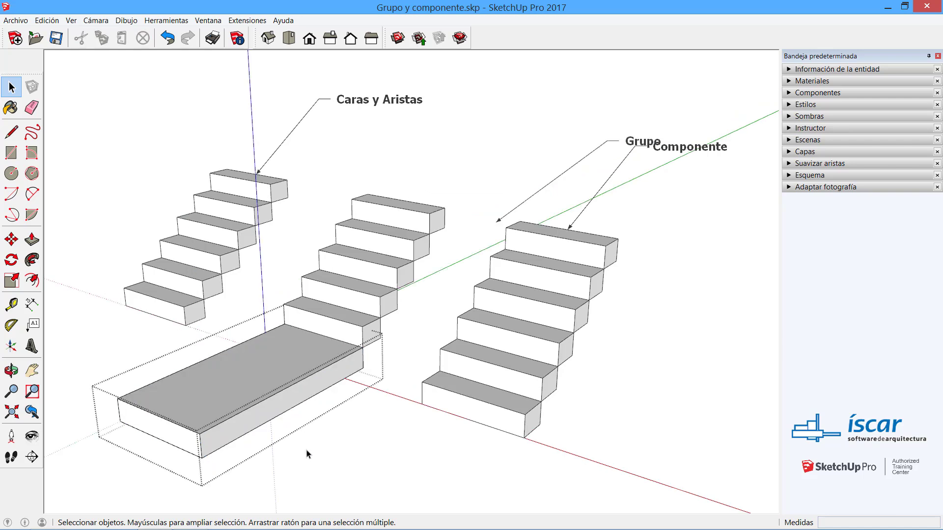
pyautogui.click(336, 458)
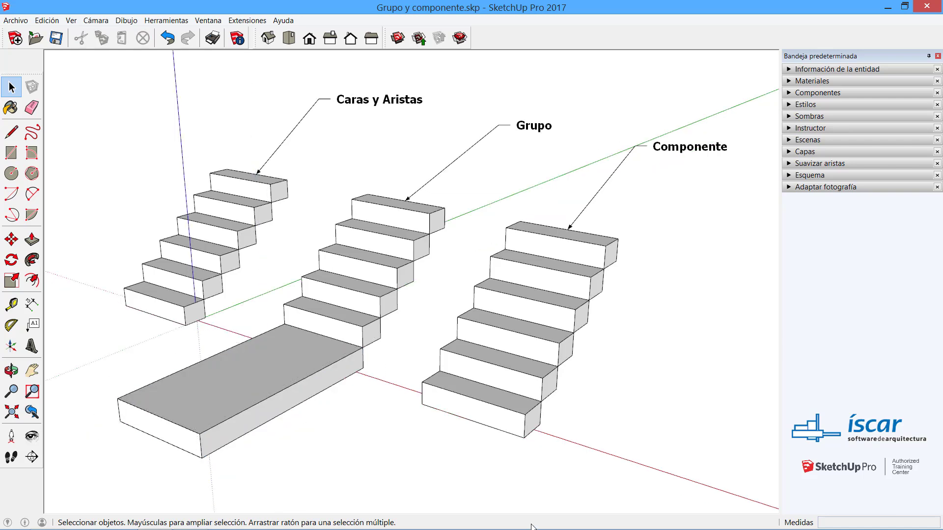
# Step: Undo the front-face extension of the lowest Grupo step
pyautogui.hotkey('ctrl', 'z')
pyautogui.hotkey('ctrl', 'z')
pyautogui.click(467, 468)
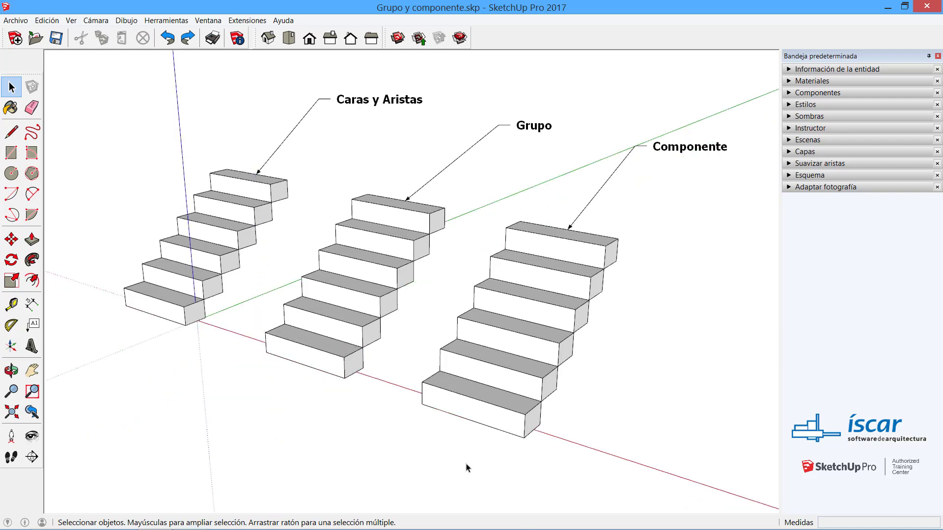
# Step: Try Push/Pull on the lowest Grupo step from outside its group, view its group options, and clear the selection
pyautogui.click(326, 350)
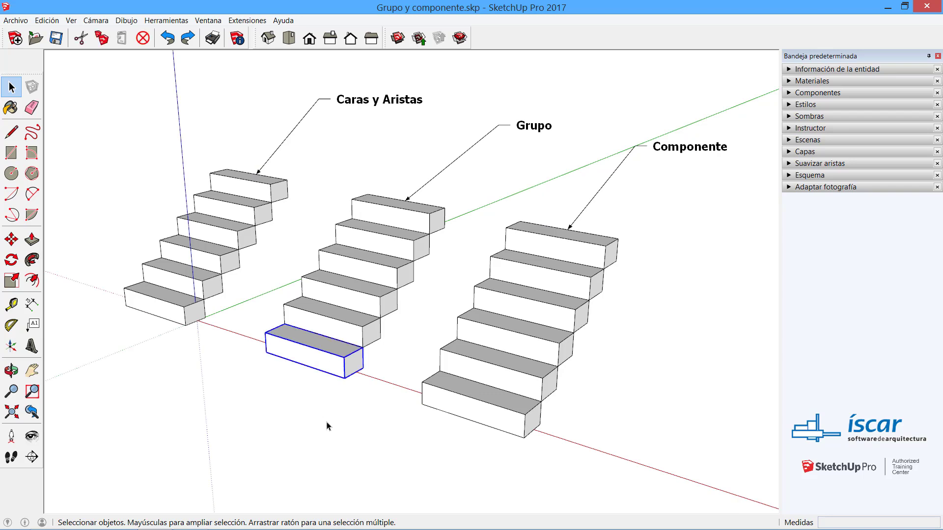
pyautogui.click(328, 425)
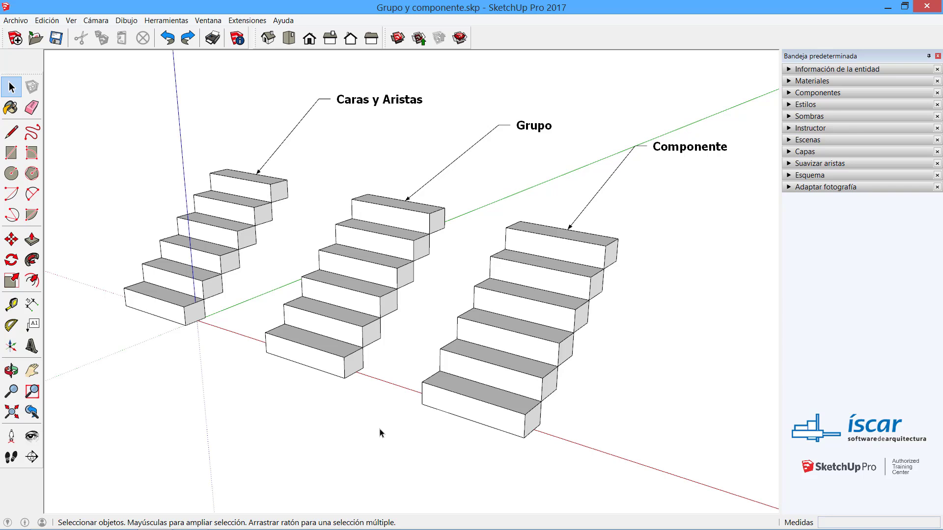
pyautogui.click(32, 240)
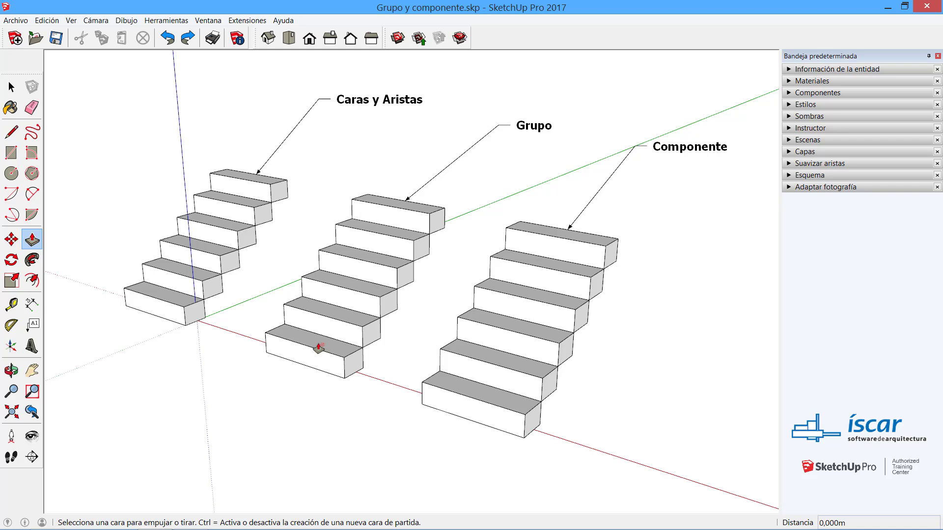
pyautogui.rightClick(285, 351)
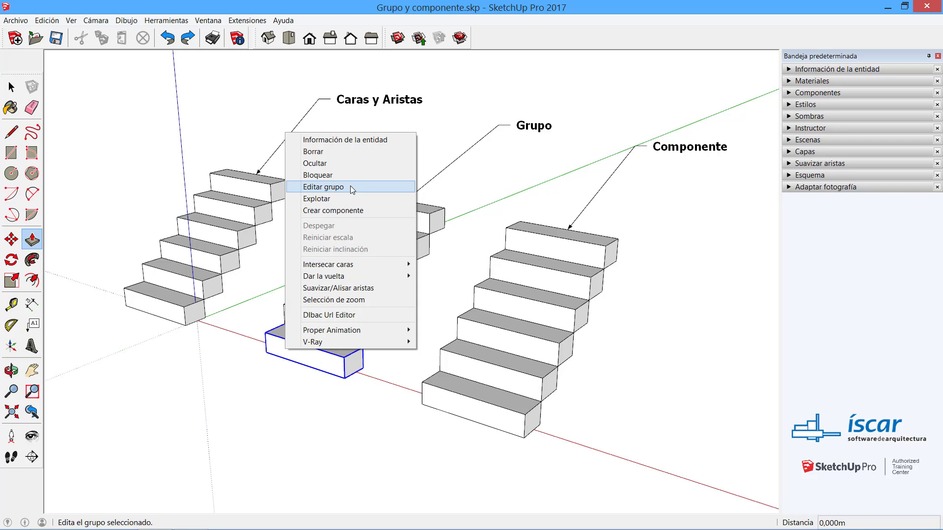
pyautogui.press('space')
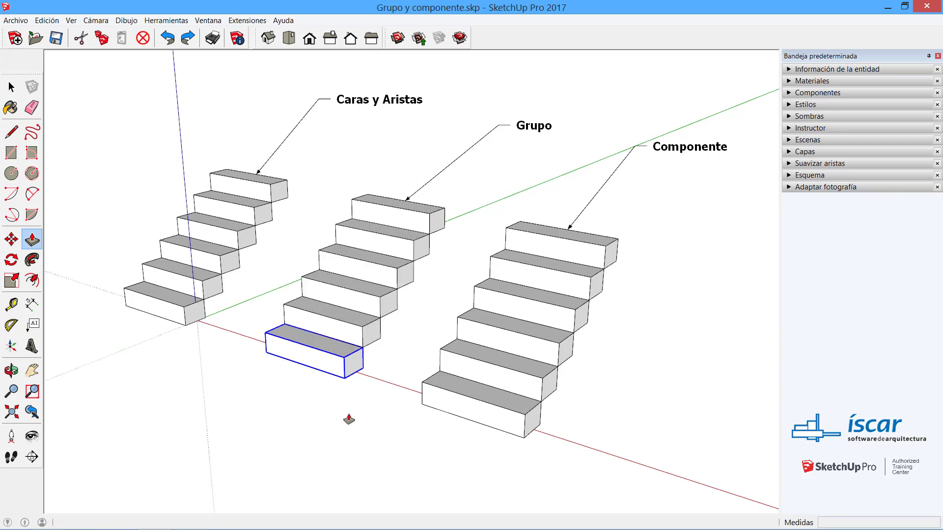
pyautogui.click(353, 419)
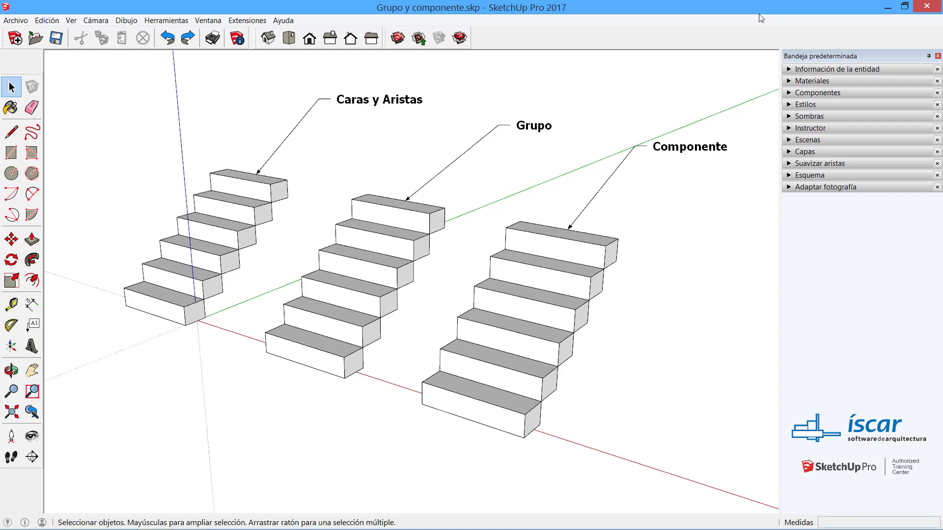
# Step: Select the Grupo and Componente labels together and individually to compare them, and clear the selection
pyautogui.moveTo(735, 167); pyautogui.dragTo(509, 101)
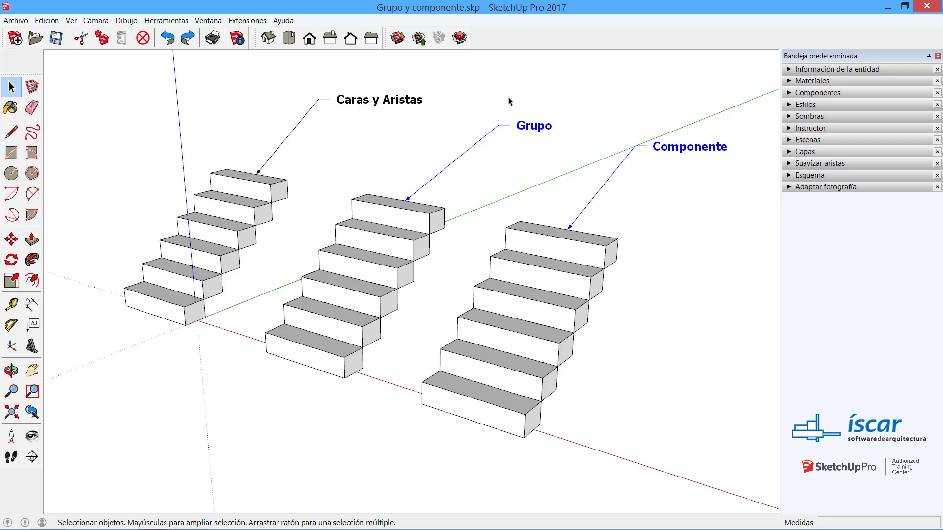
pyautogui.click(535, 131)
pyautogui.click(673, 148)
pyautogui.click(533, 130)
pyautogui.click(679, 147)
pyautogui.click(560, 159)
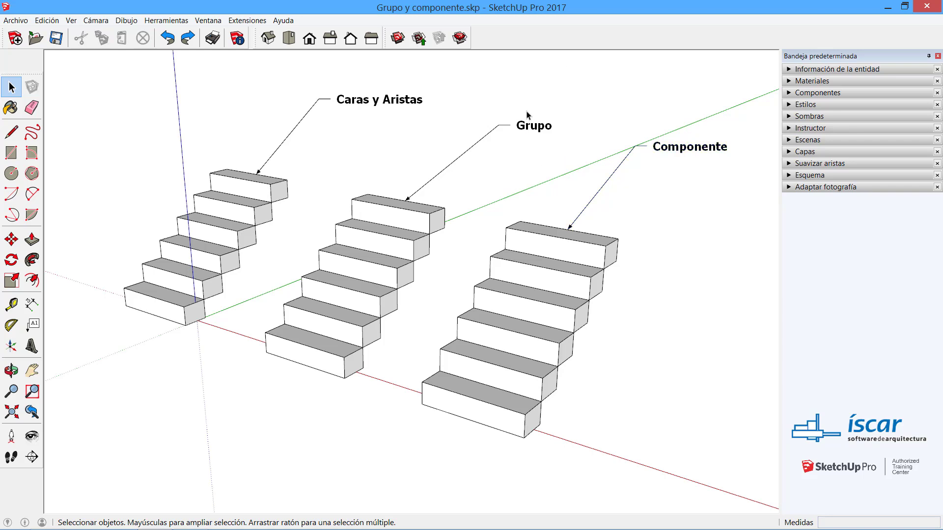
pyautogui.click(536, 129)
pyautogui.click(609, 191)
# Step: Open the lowest Grupo step for editing, pull its front face outward about 4.4 m, and close the group
pyautogui.rightClick(307, 352)
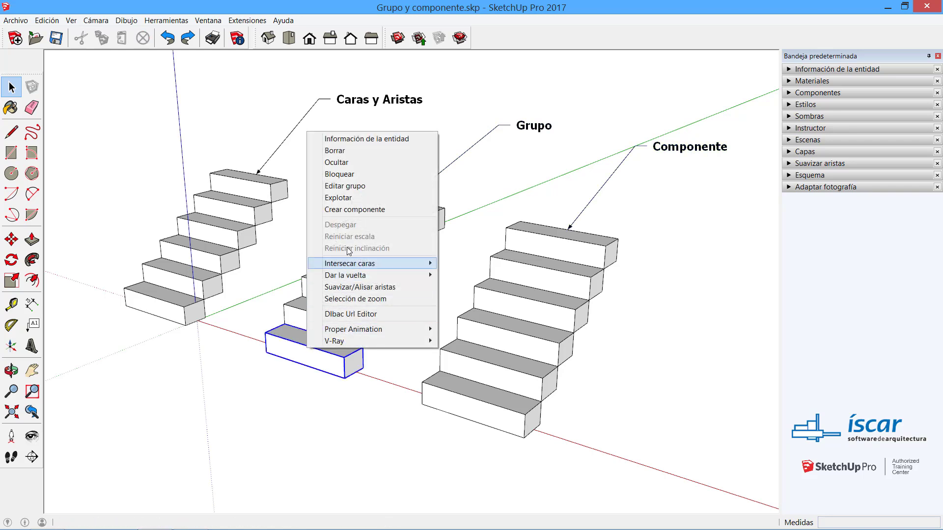
pyautogui.doubleClick(287, 351)
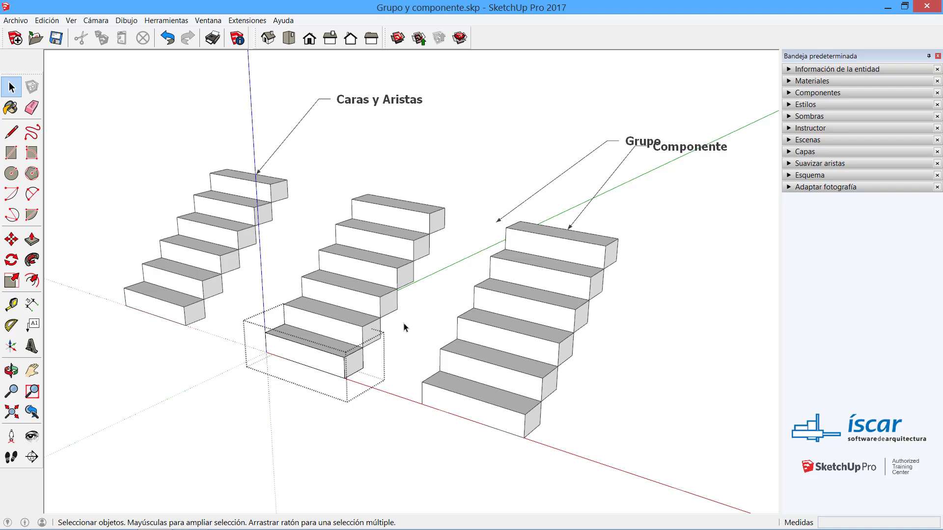
pyautogui.click(32, 240)
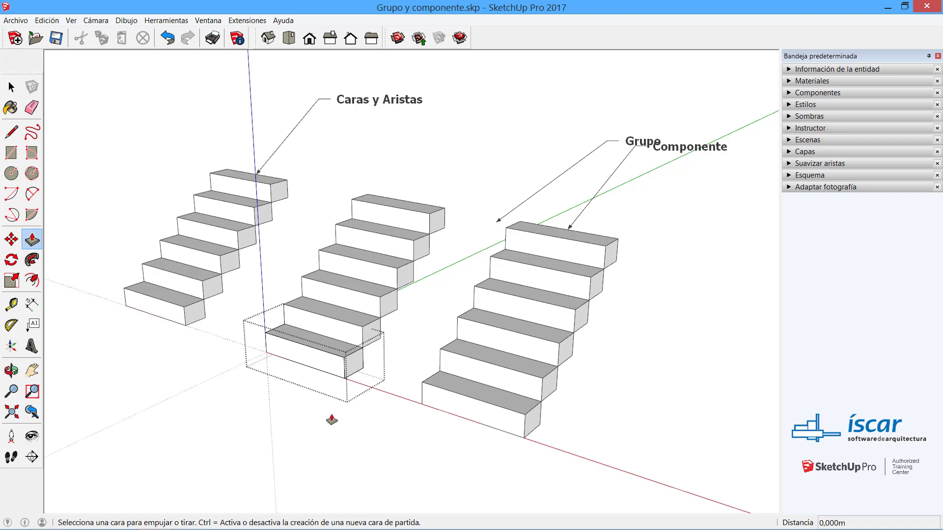
pyautogui.moveTo(315, 370)
pyautogui.mouseDown()
pyautogui.moveTo(267, 385)
pyautogui.moveTo(194, 437)
pyautogui.mouseUp()
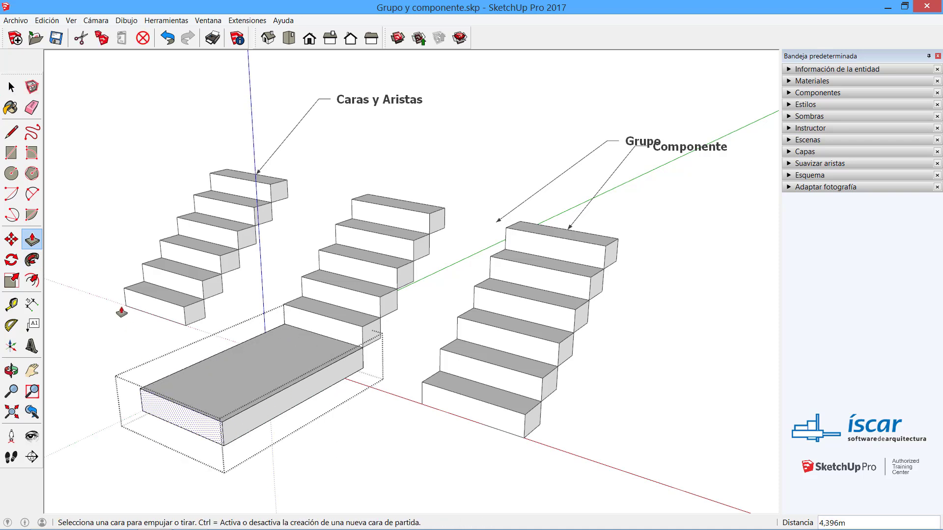
pyautogui.click(11, 87)
pyautogui.click(133, 364)
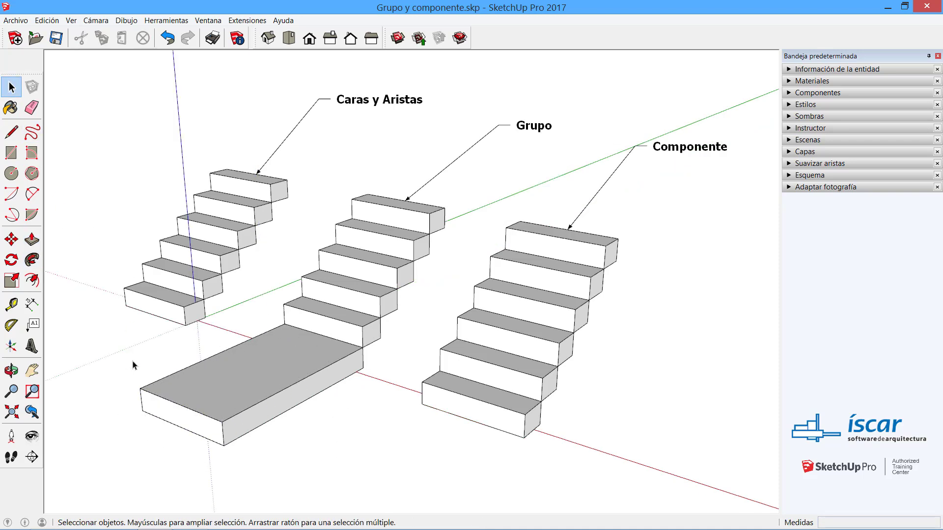
pyautogui.click(197, 391)
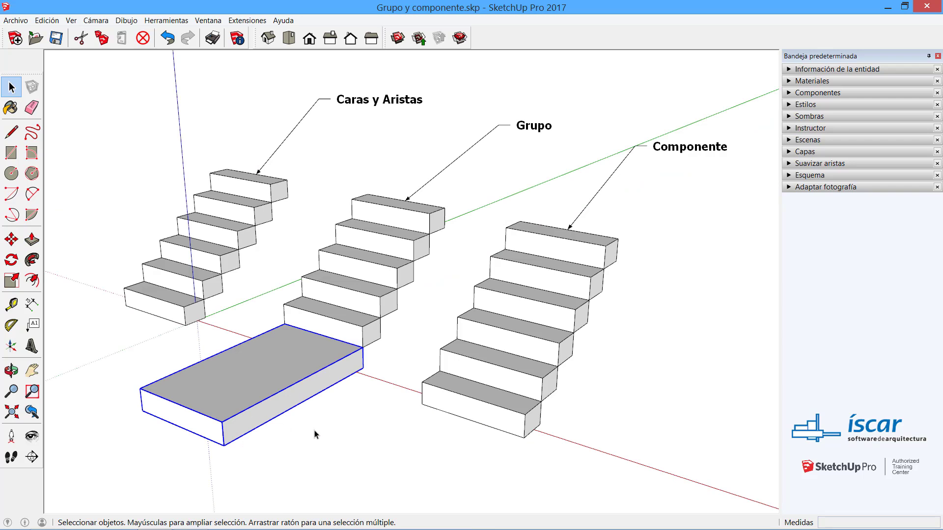
pyautogui.click(543, 463)
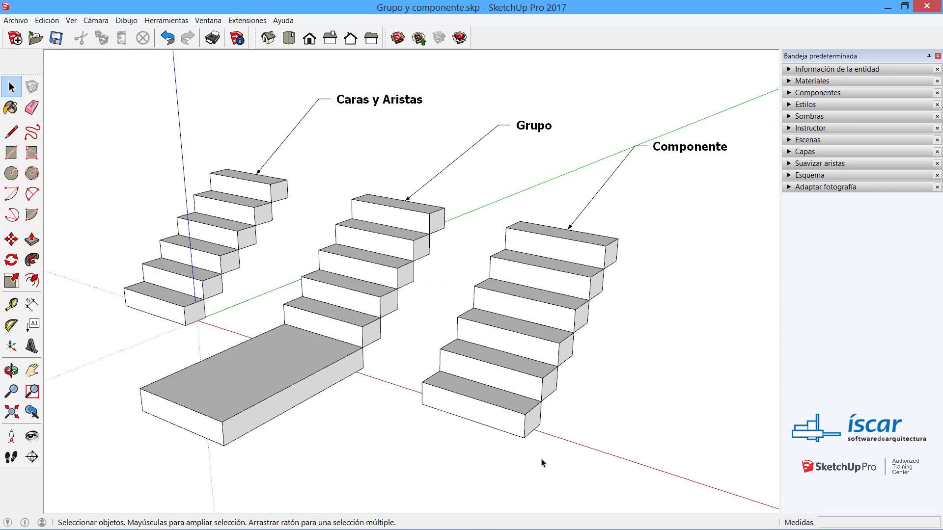
# Step: Edit the lowest Componente step by pulling its front face outward about 3.69 m, and close the component
pyautogui.doubleClick(452, 400)
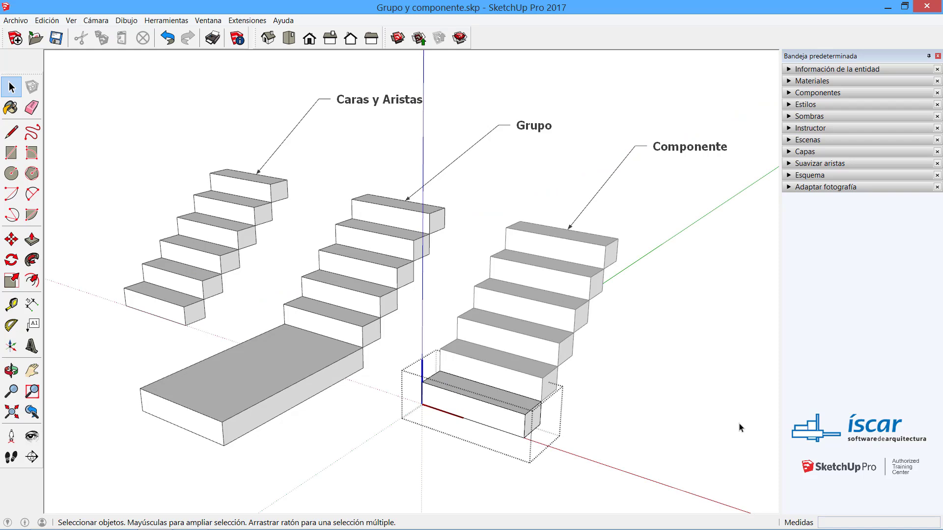
pyautogui.click(38, 246)
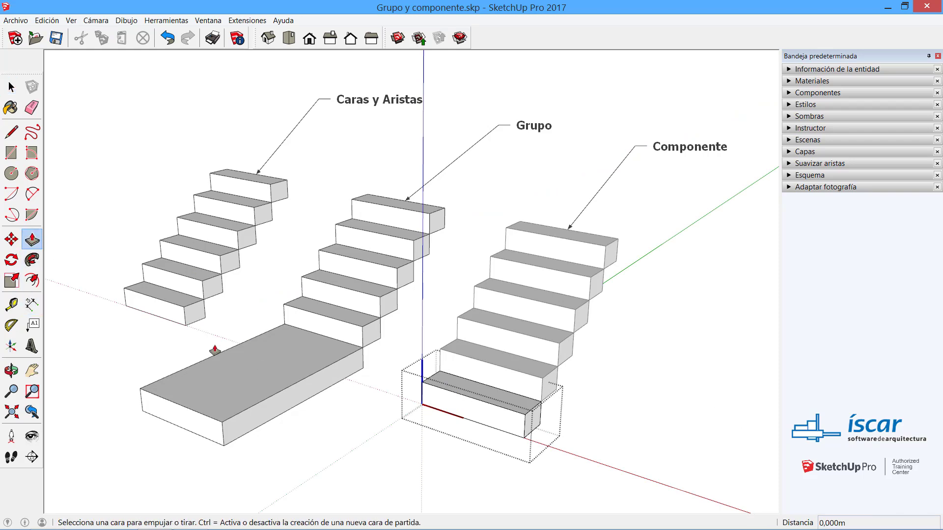
pyautogui.click(457, 406)
pyautogui.click(375, 488)
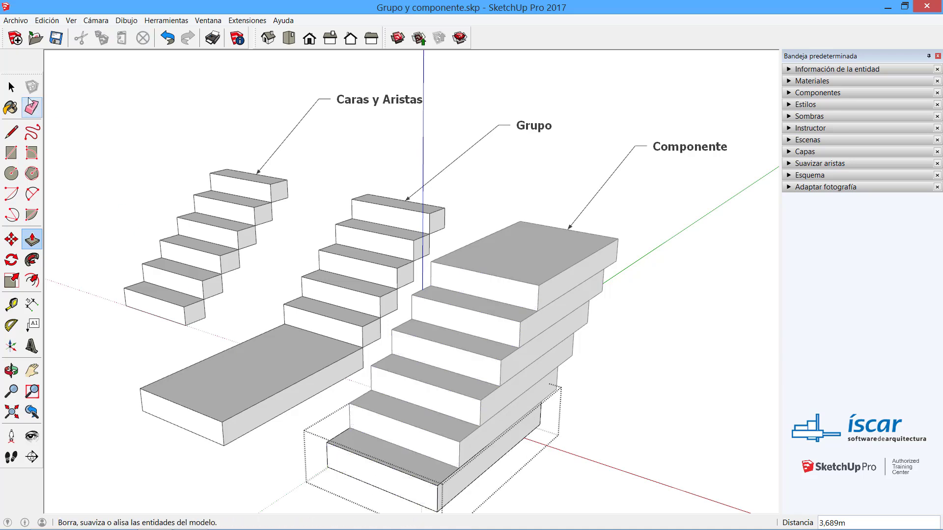
pyautogui.click(12, 87)
pyautogui.click(640, 418)
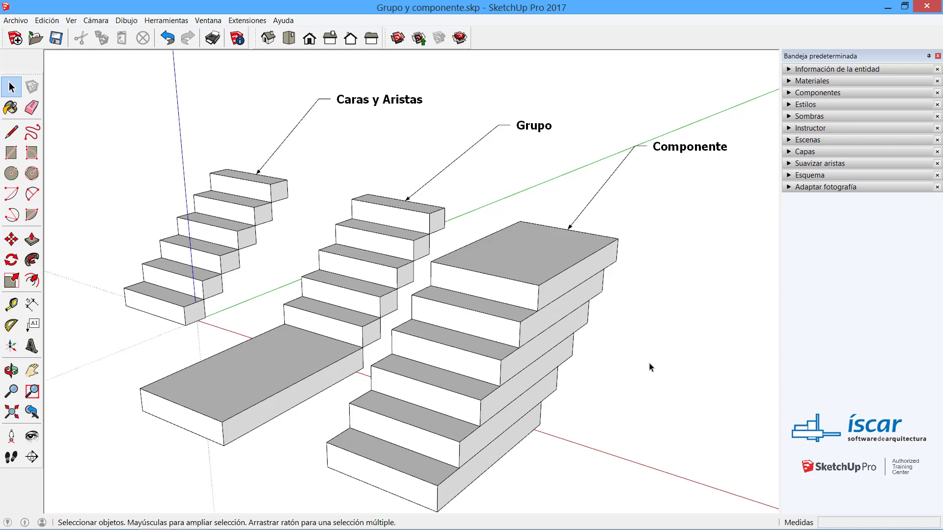
# Step: Undo the front-face extensions of the Componente steps and the lowest Grupo step
pyautogui.hotkey('ctrl', 'z')
pyautogui.hotkey('ctrl', 'z')
pyautogui.hotkey('ctrl', 'z')
pyautogui.hotkey('ctrl', 'z')
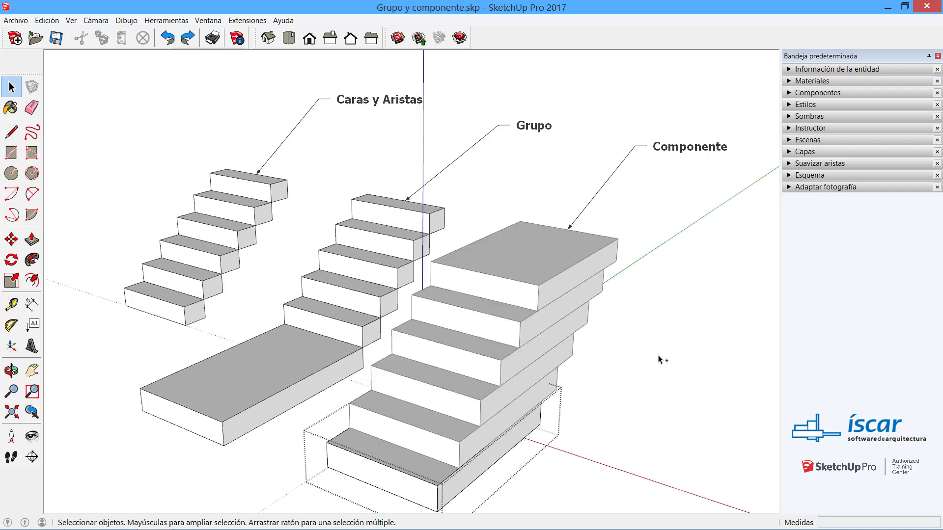
pyautogui.hotkey('ctrl', 'y')
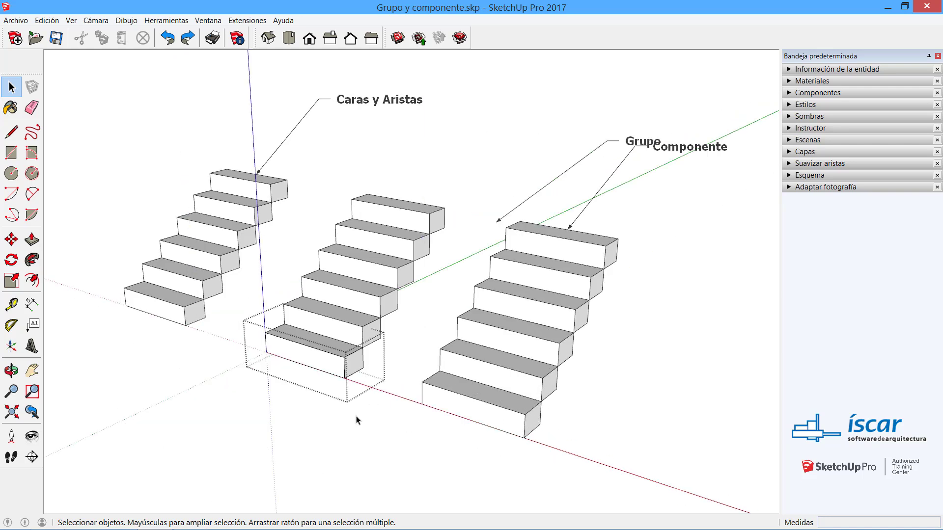
pyautogui.hotkey('ctrl', 'y')
pyautogui.hotkey('ctrl', 'y')
pyautogui.hotkey('ctrl', 'y')
# Step: Pull the front face of the lowest Grupo step outward again inside its group, and close the group
pyautogui.click(38, 245)
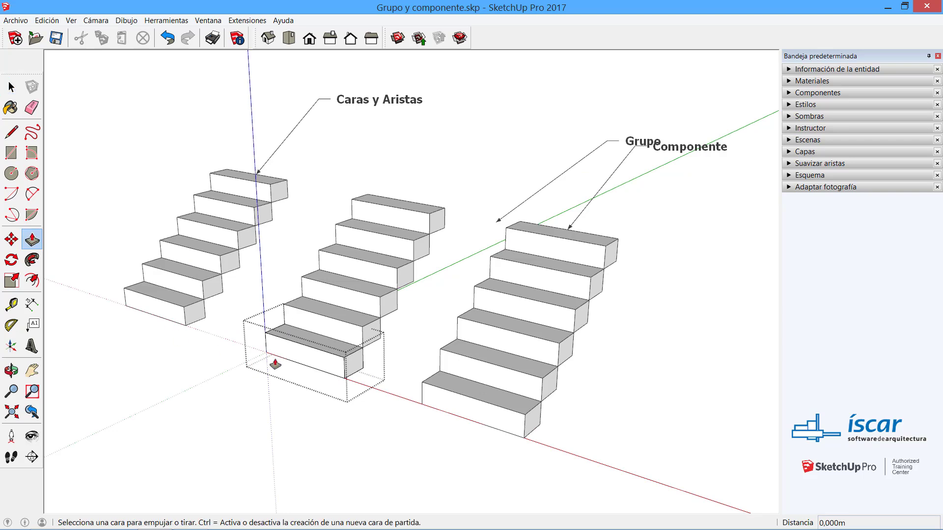
pyautogui.moveTo(274, 362); pyautogui.dragTo(219, 415)
pyautogui.press('space')
pyautogui.click(319, 441)
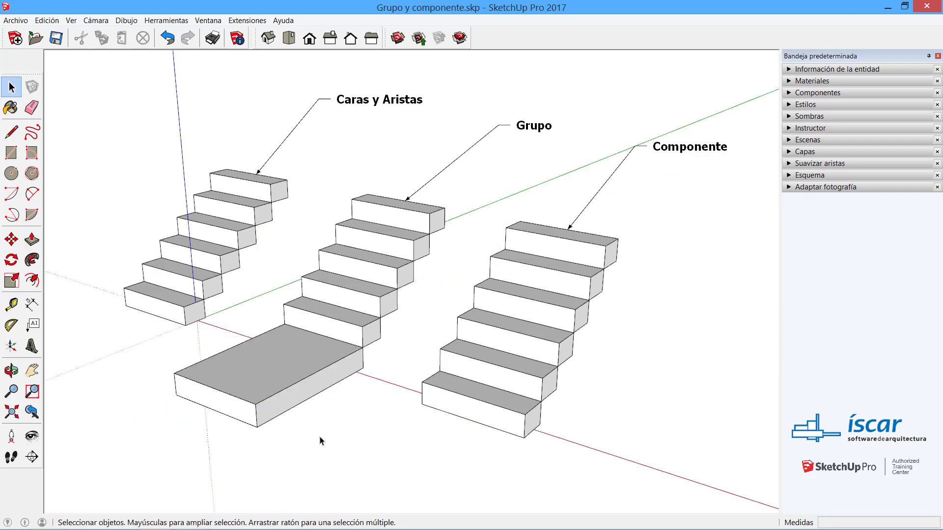
# Step: Edit the lowest Componente step, pushing its front face inward about 0.32 m and its right end face inward about 0.82 m
pyautogui.doubleClick(497, 415)
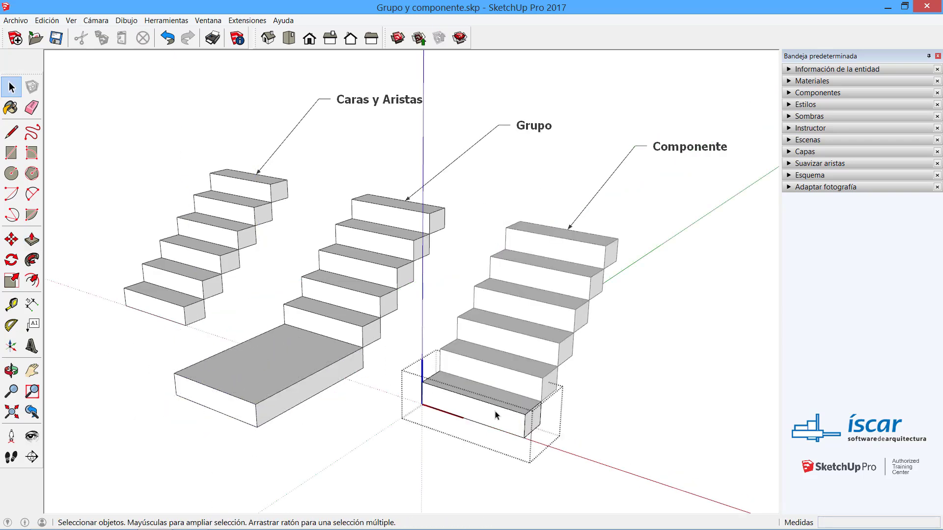
pyautogui.click(34, 243)
pyautogui.moveTo(432, 400); pyautogui.dragTo(460, 414)
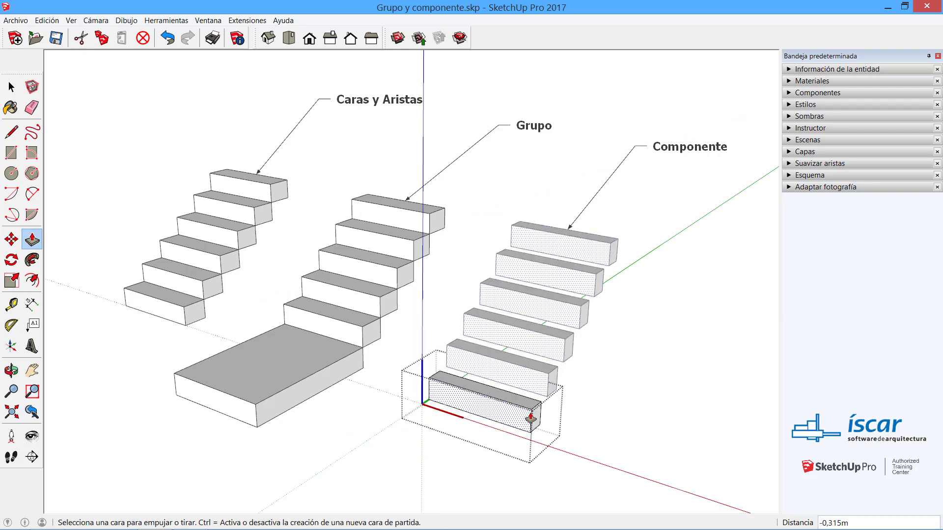
pyautogui.moveTo(525, 422); pyautogui.dragTo(505, 419)
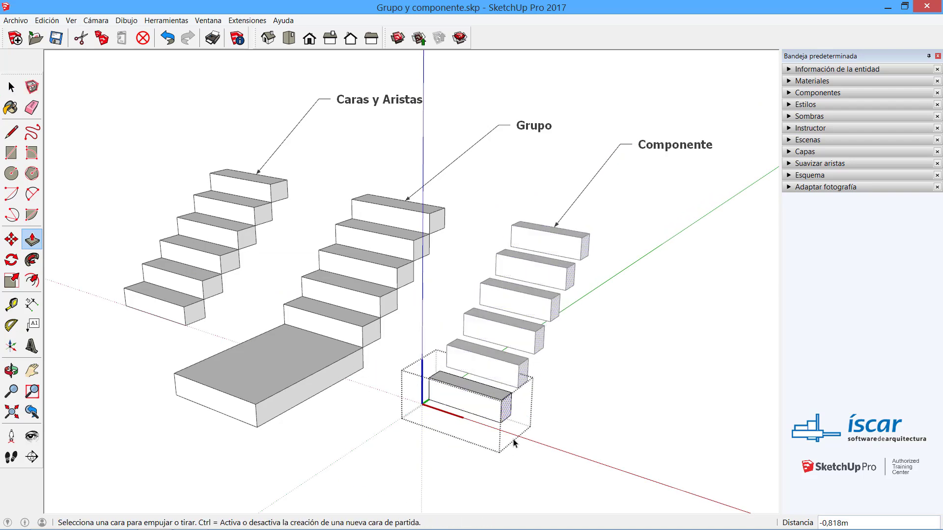
pyautogui.press('space')
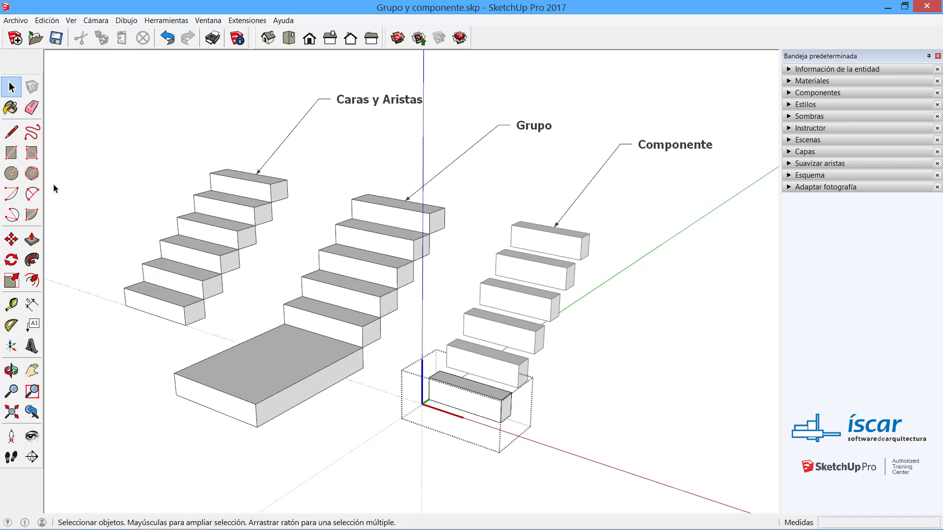
# Step: Inside the component, draw a circle of about 0.24 m radius beside the step's right end and extrude it upward about 1.11 m
pyautogui.click(18, 170)
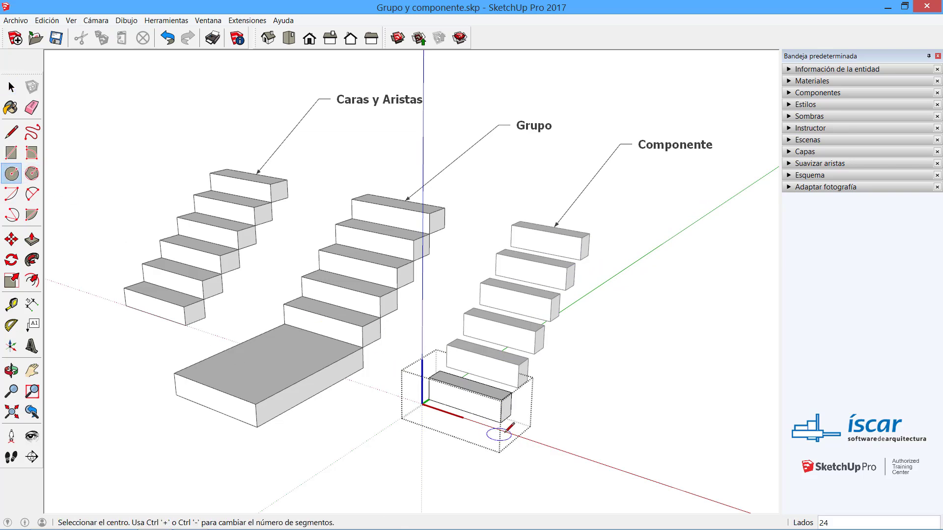
pyautogui.click(526, 431)
pyautogui.click(535, 425)
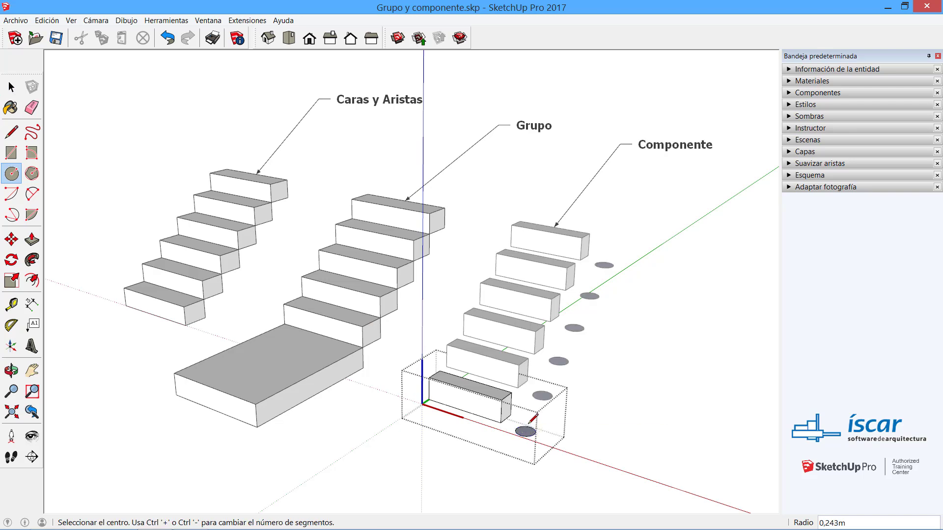
pyautogui.press('p')
pyautogui.click(525, 431)
pyautogui.click(526, 391)
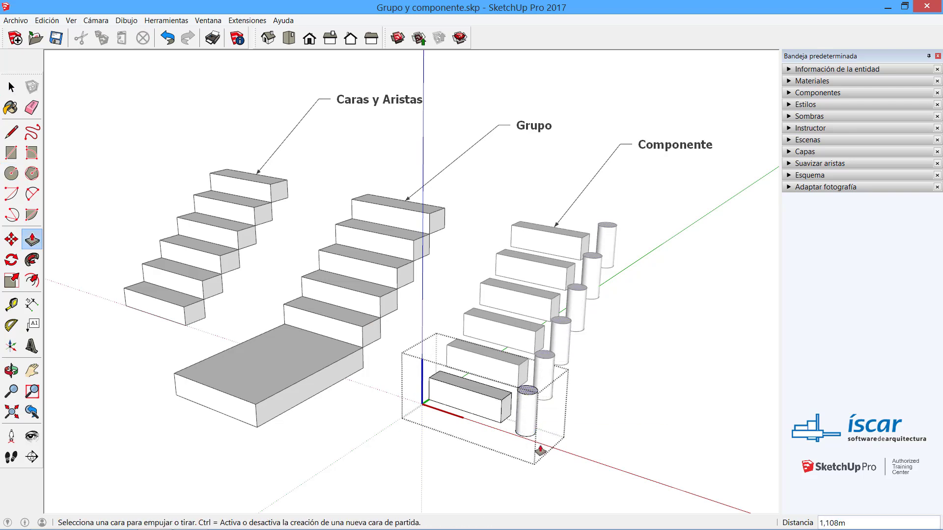
# Step: Close the component and select the Componente steps one by one up the staircase to compare them
pyautogui.press('space')
pyautogui.click(633, 439)
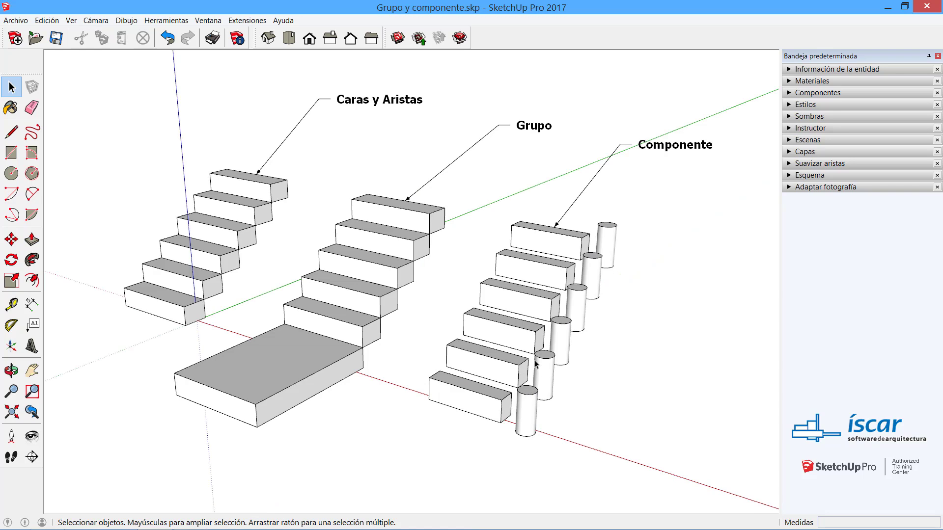
pyautogui.click(504, 408)
pyautogui.click(502, 371)
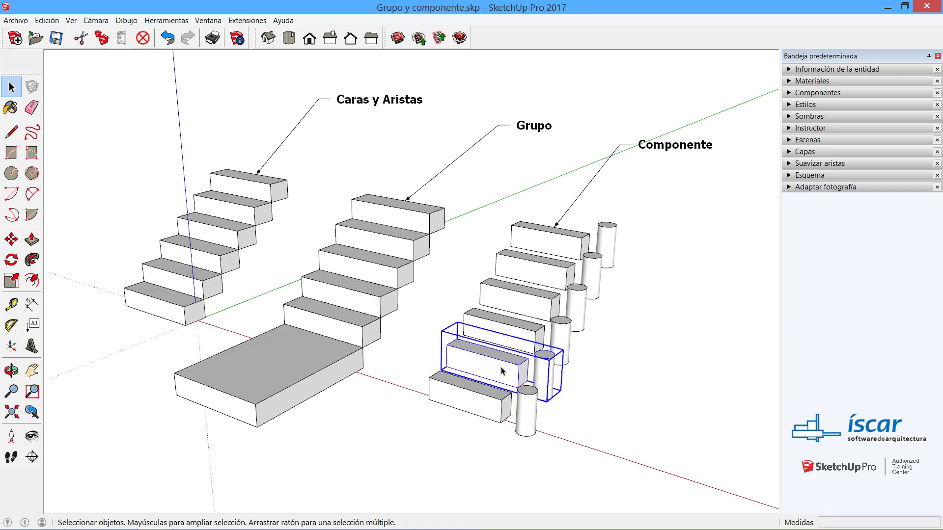
pyautogui.click(513, 339)
pyautogui.click(522, 302)
pyautogui.click(540, 267)
pyautogui.click(546, 238)
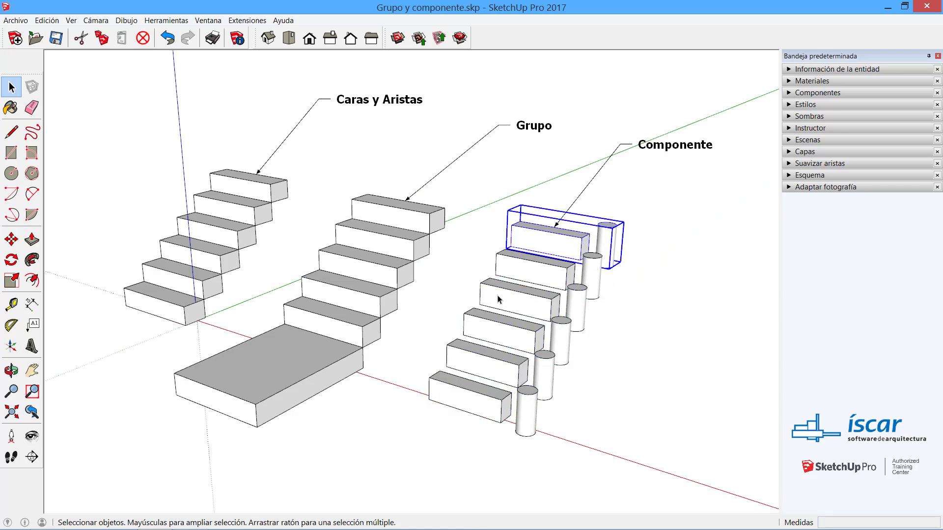
# Step: Draw a large circle in the empty space beside the lowest Componente step and extrude it upward into a cylinder
pyautogui.keyDown('shift'); pyautogui.moveTo(458, 335); pyautogui.dragTo(303, 303, button='middle'); pyautogui.keyUp('shift')
pyautogui.click(11, 173)
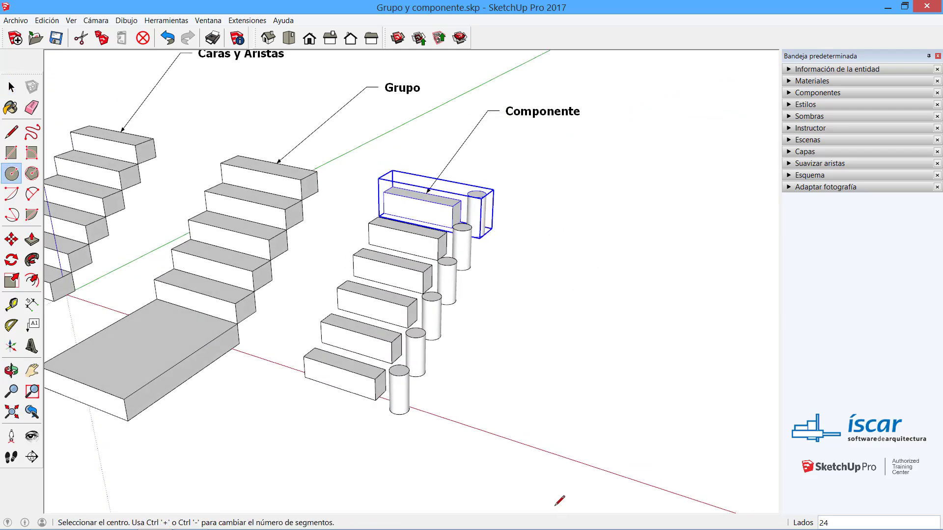
pyautogui.click(517, 450)
pyautogui.click(555, 437)
pyautogui.press('p')
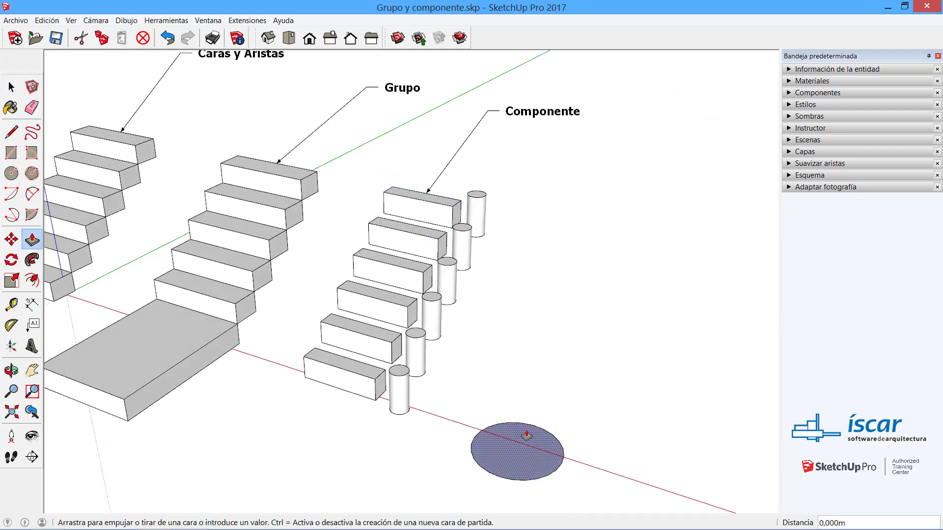
pyautogui.moveTo(519, 442); pyautogui.dragTo(532, 396)
# Step: Select the whole free-standing cylinder and create a component from it named Cilindro
pyautogui.press('space')
pyautogui.tripleClick(532, 397)
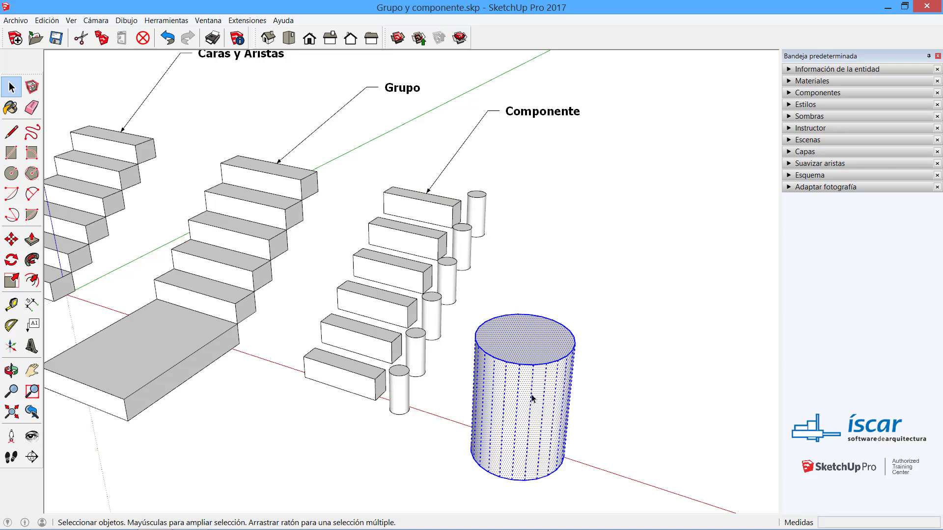
pyautogui.moveTo(467, 309); pyautogui.dragTo(610, 509)
pyautogui.moveTo(477, 466); pyautogui.dragTo(476, 457, button='middle')
pyautogui.rightClick(529, 377)
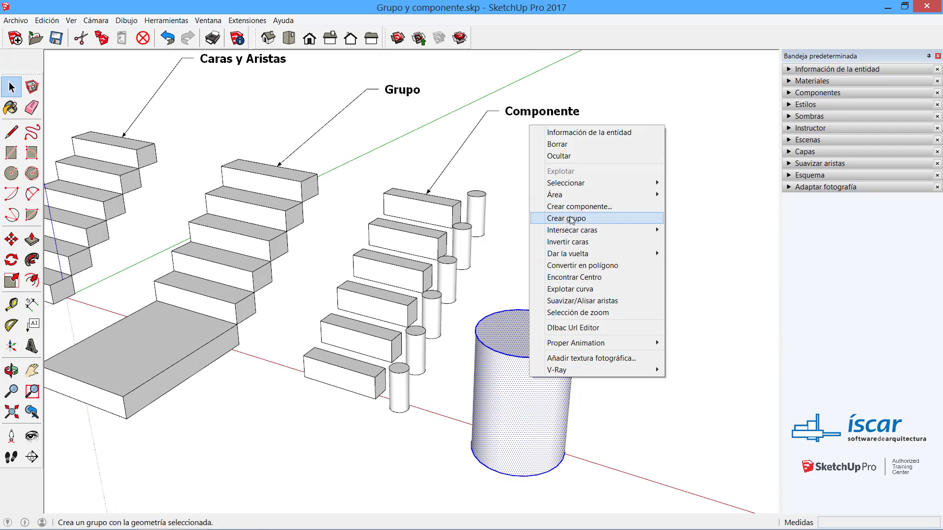
pyautogui.click(571, 207)
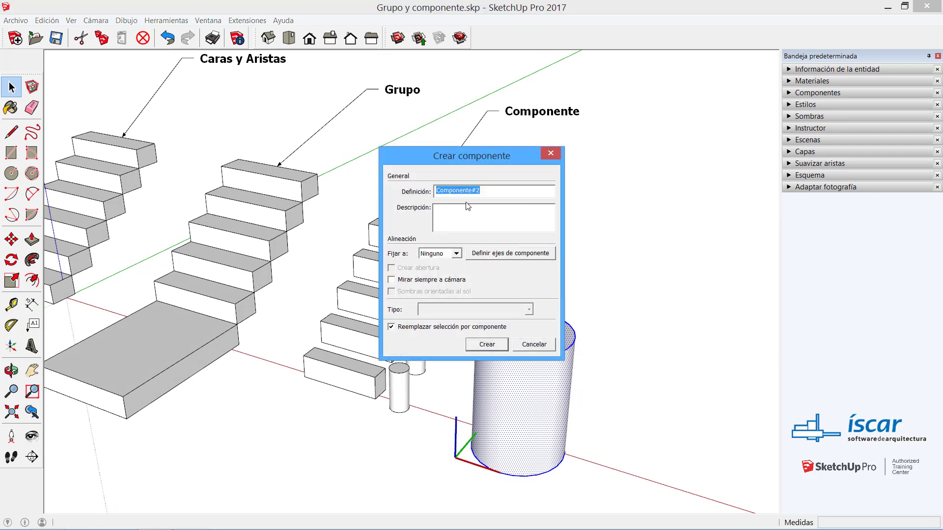
pyautogui.write('Cilindro')
pyautogui.click(491, 347)
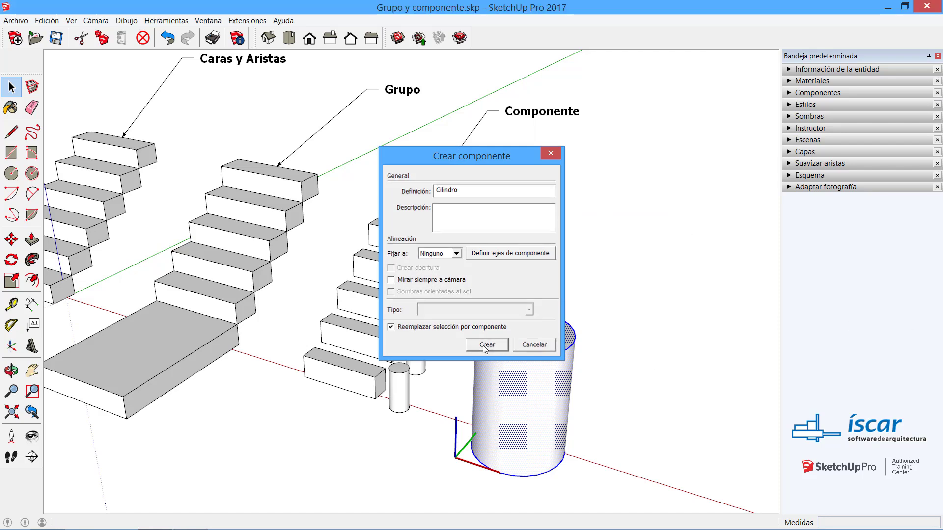
# Step: Make two copies of the cylinder in a row behind it, placing the first copy about 2.35 m away
pyautogui.click(11, 239)
pyautogui.keyDown('ctrl'); pyautogui.click(543, 472); pyautogui.keyUp('ctrl')
pyautogui.click(594, 422)
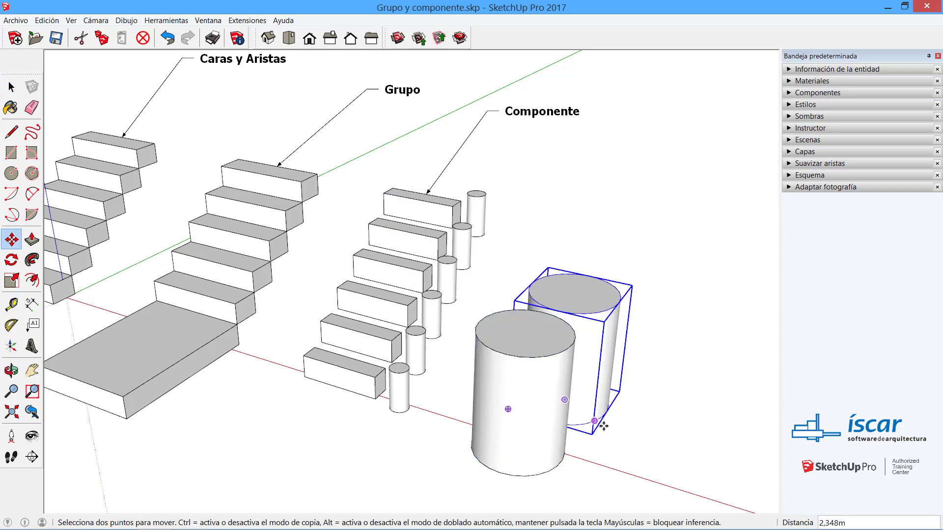
pyautogui.keyDown('ctrl'); pyautogui.click(595, 421); pyautogui.keyUp('ctrl')
pyautogui.click(641, 364)
# Step: Compare the three cylinders, open the front one for editing, raise its top face about 2.98 m, and close the component
pyautogui.press('space')
pyautogui.click(546, 377)
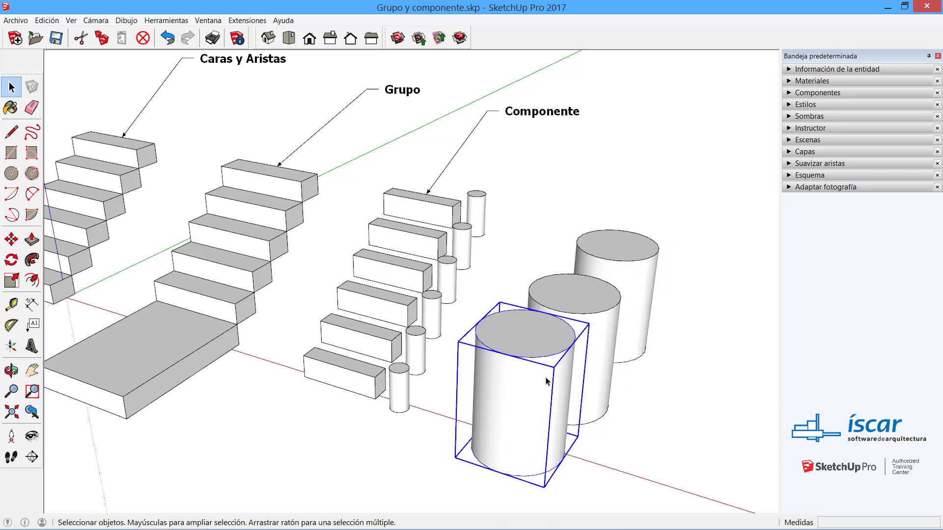
pyautogui.click(583, 312)
pyautogui.click(624, 245)
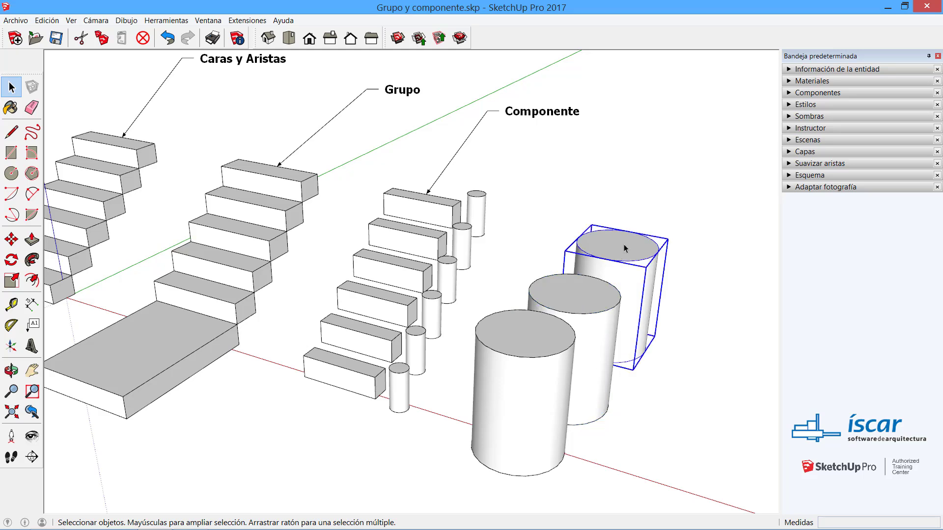
pyautogui.doubleClick(531, 364)
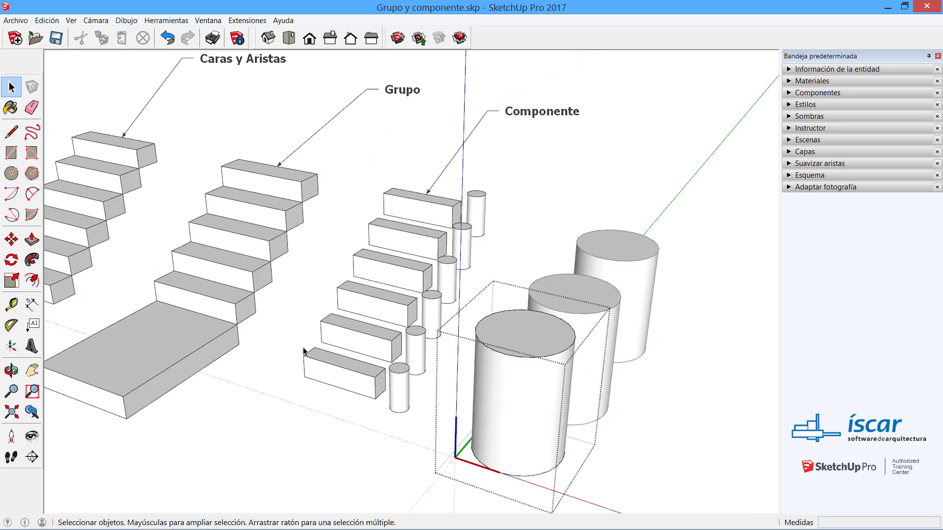
pyautogui.click(32, 240)
pyautogui.moveTo(543, 343); pyautogui.dragTo(509, 208)
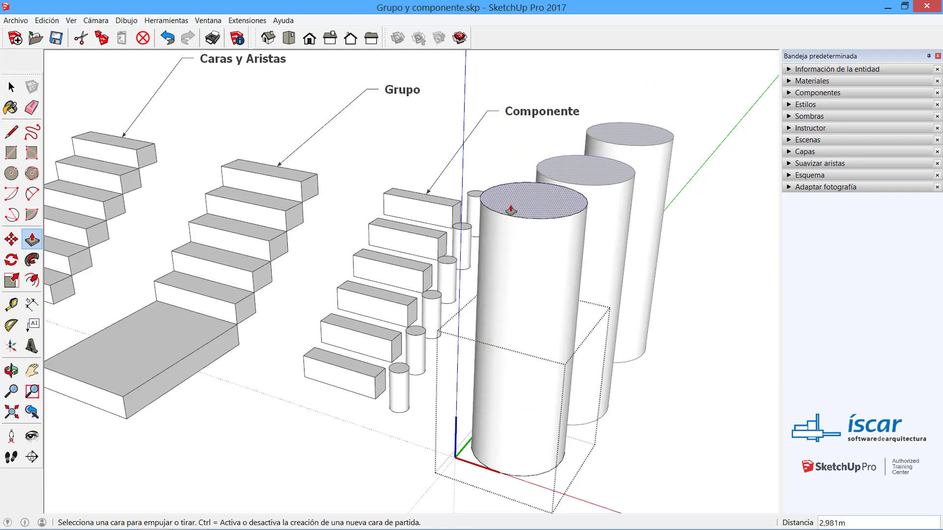
pyautogui.press('space')
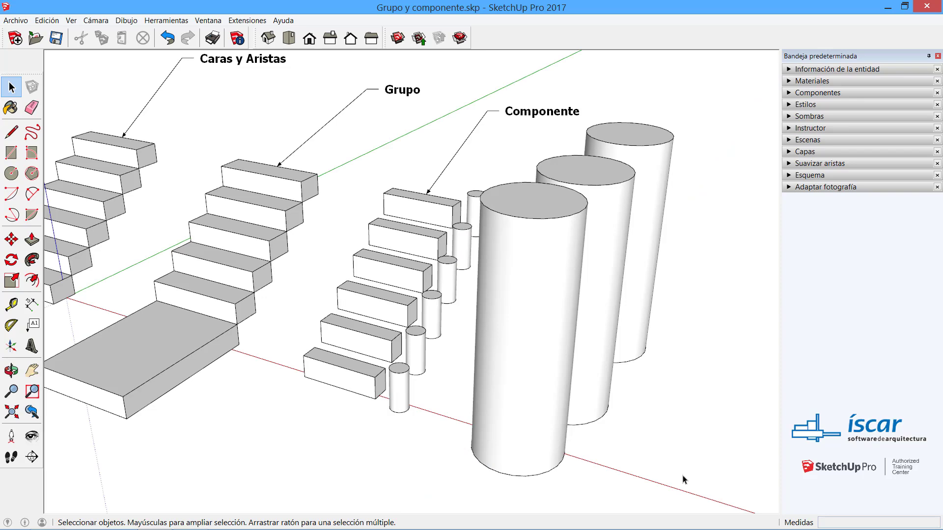
# Step: Undo the cylinder's height change, both copies, the component conversion, the extrusion and the circle
pyautogui.hotkey('ctrl', 'z')
pyautogui.hotkey('ctrl', 'z')
pyautogui.hotkey('ctrl', 'z')
pyautogui.hotkey('ctrl', 'z')
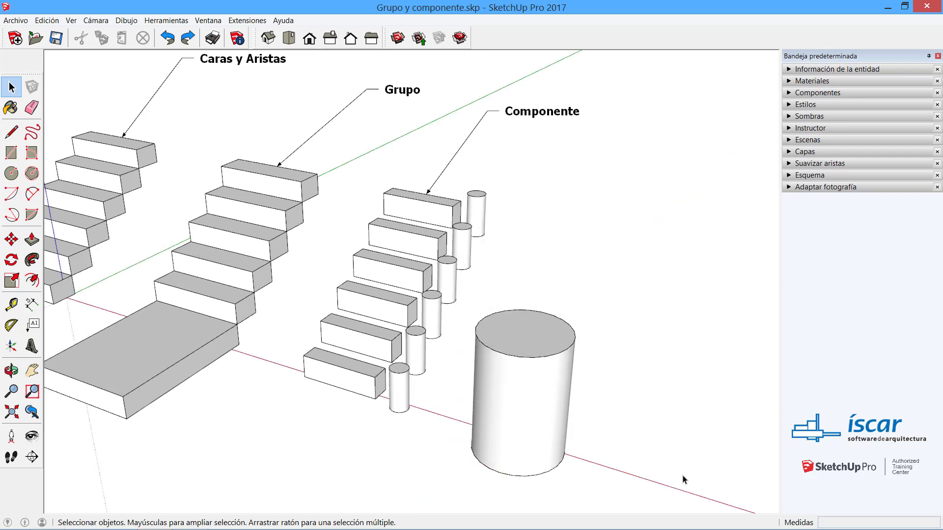
pyautogui.hotkey('ctrl', 'z')
pyautogui.hotkey('ctrl', 'z')
# Step: Convert the topmost Componente step into a unique component
pyautogui.moveTo(353, 309); pyautogui.dragTo(490, 353, button='middle')
pyautogui.moveTo(490, 353); pyautogui.dragTo(372, 341, button='middle')
pyautogui.scroll(2, 174, 331)
pyautogui.scroll(-3, 205, 344)
pyautogui.keyDown('shift'); pyautogui.moveTo(314, 371); pyautogui.dragTo(332, 401, button='middle'); pyautogui.keyUp('shift')
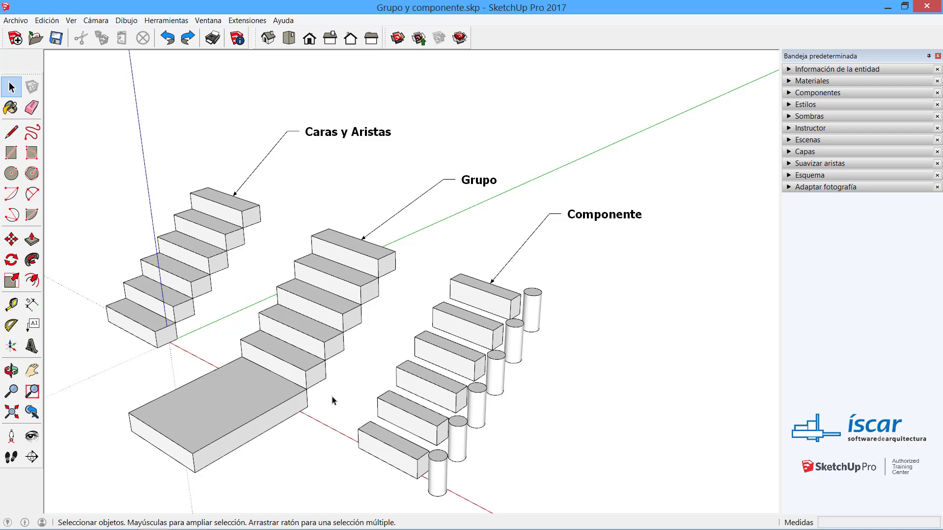
pyautogui.moveTo(552, 414); pyautogui.dragTo(524, 373, button='middle')
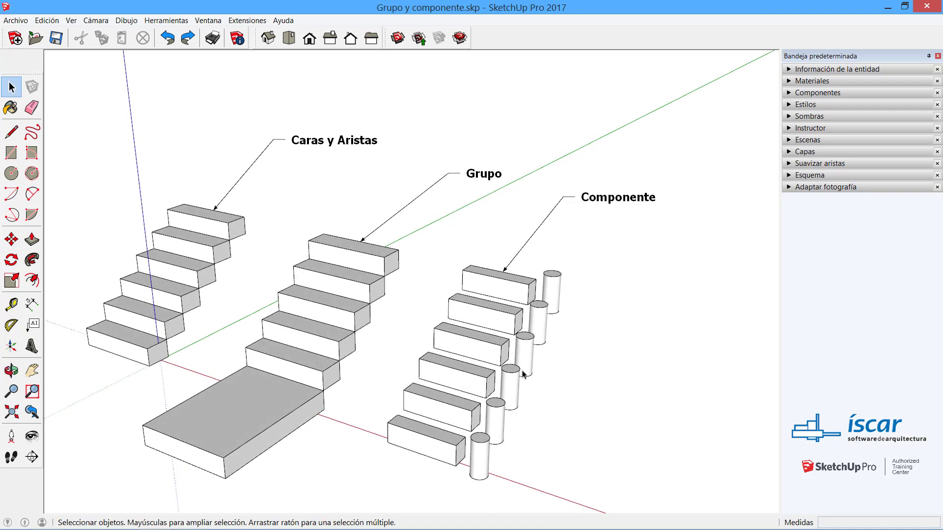
pyautogui.click(506, 281)
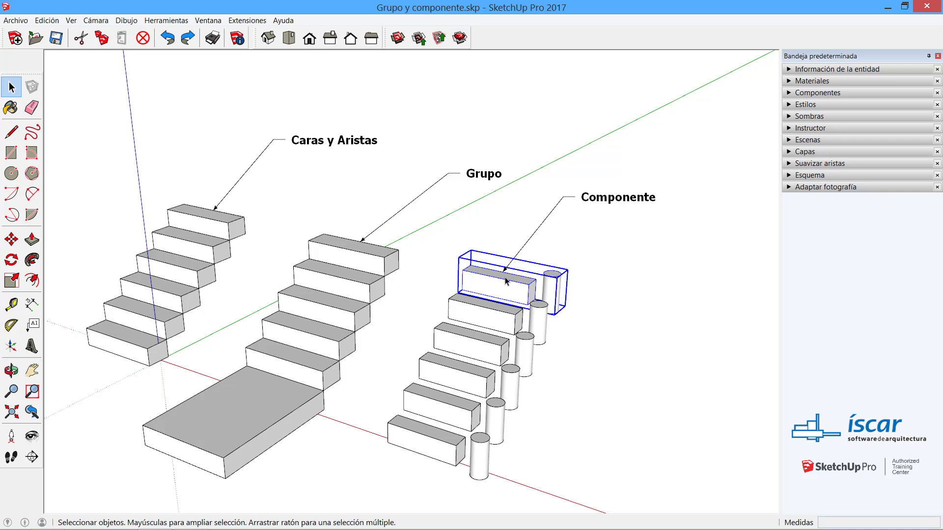
pyautogui.rightClick(506, 281)
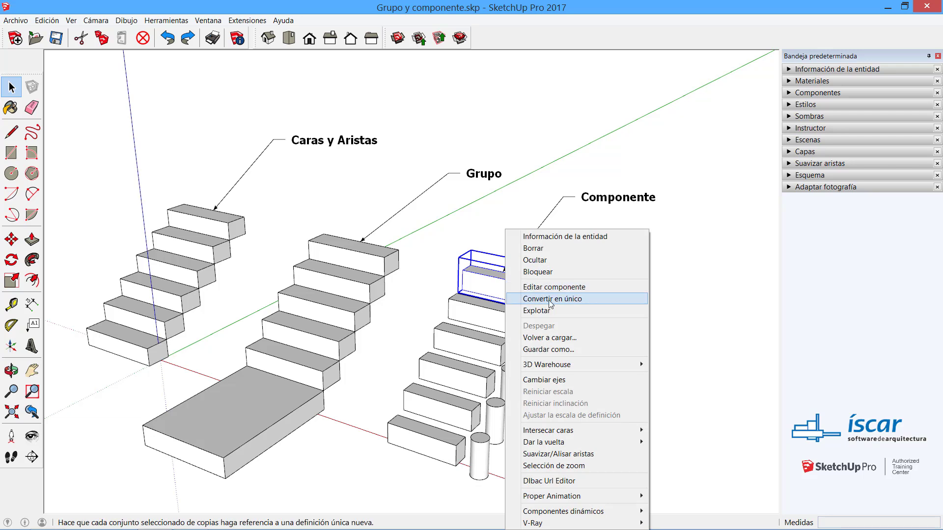
pyautogui.click(551, 303)
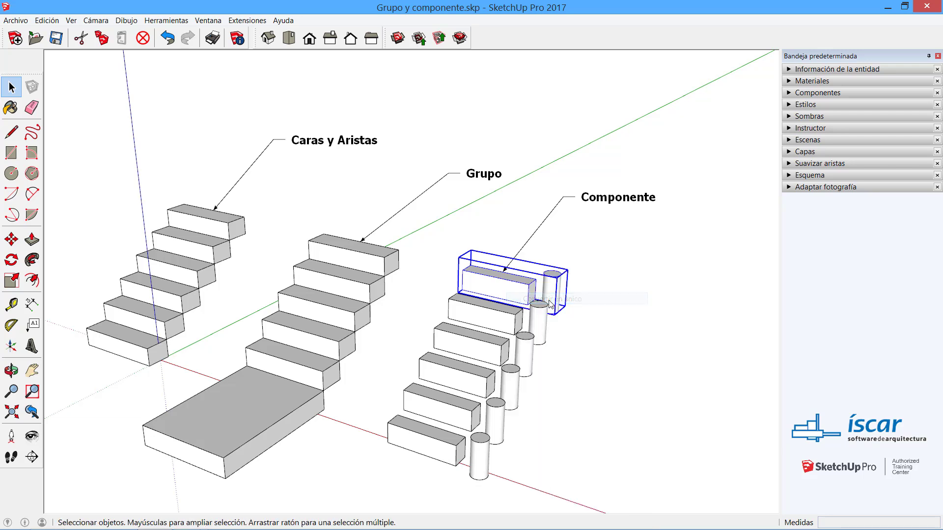
# Step: Raise the top face of the unique topmost step to form a tall block, close the component, and compare it with the lower steps
pyautogui.doubleClick(493, 273)
pyautogui.press('p')
pyautogui.moveTo(505, 283); pyautogui.dragTo(518, 171)
pyautogui.press('space')
pyautogui.click(676, 356)
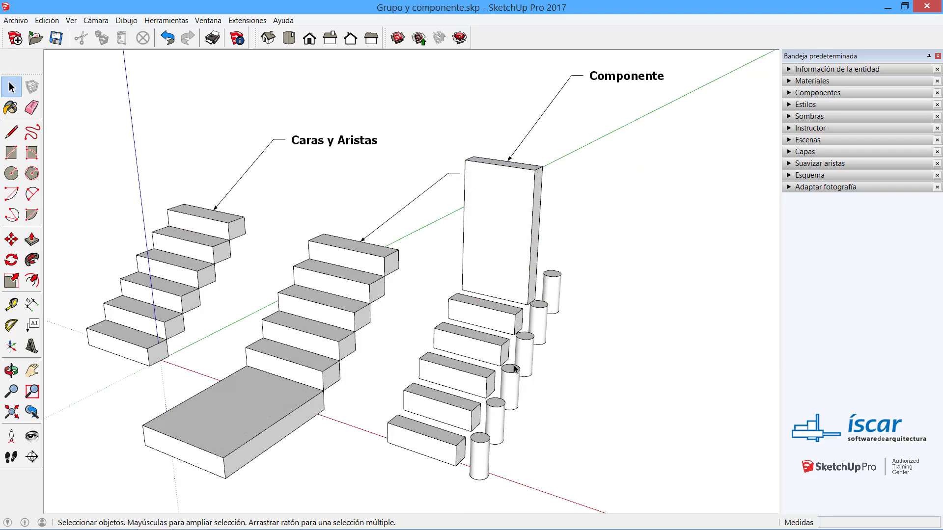
pyautogui.click(522, 188)
pyautogui.click(467, 386)
pyautogui.click(445, 440)
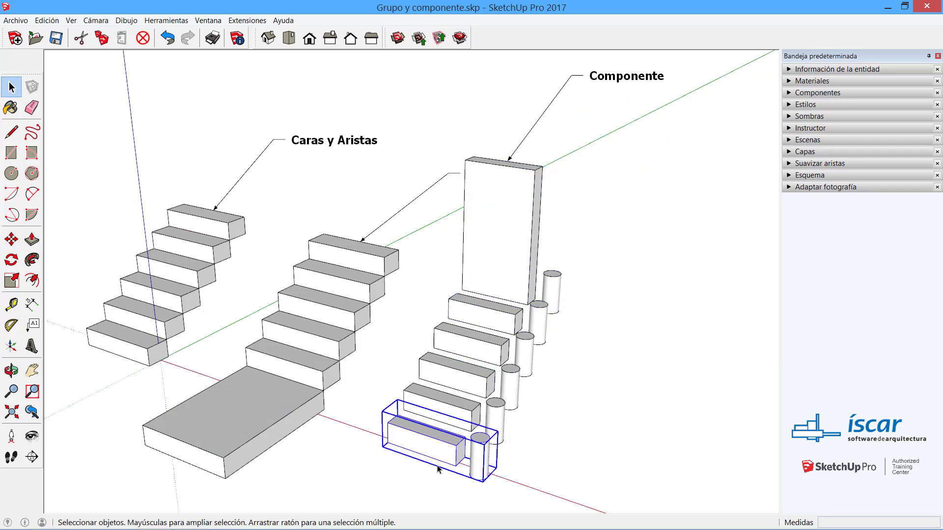
pyautogui.click(505, 459)
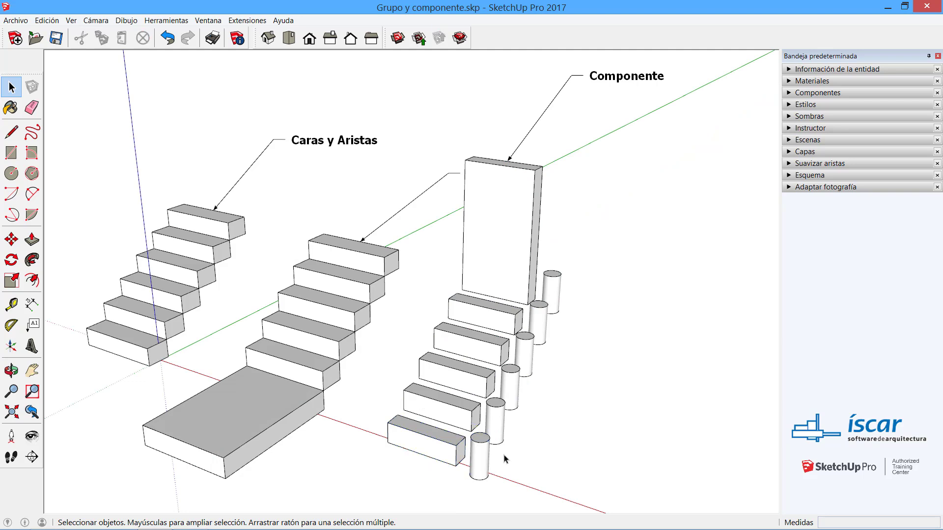
# Step: Copy the tall topmost Componente step sideways along the red axis, clear of the staircase
pyautogui.click(508, 191)
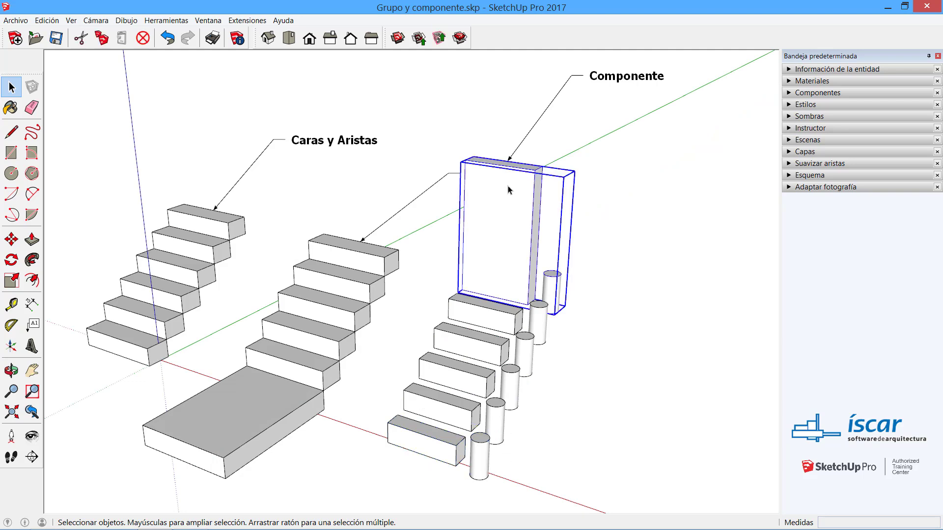
pyautogui.press('m')
pyautogui.click(506, 234)
pyautogui.press('ctrl')
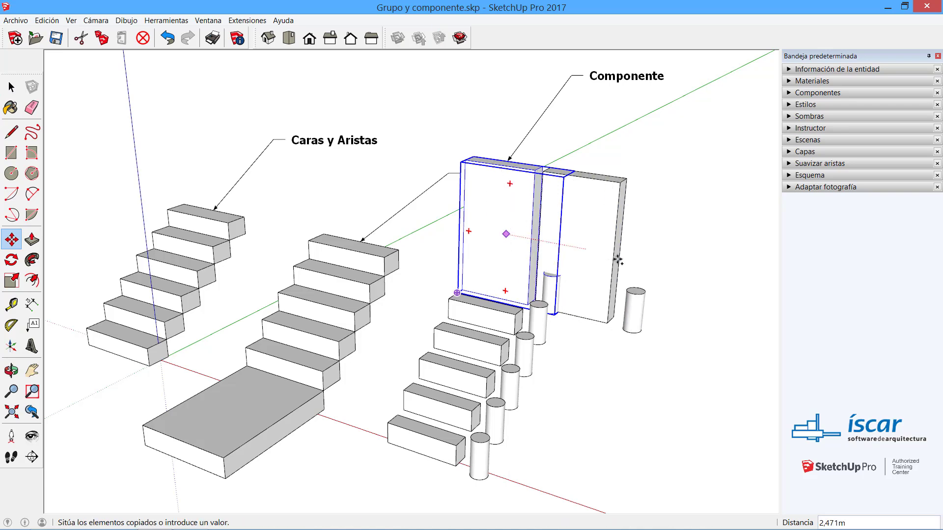
pyautogui.click(635, 265)
# Step: Open the copied tall block for editing, raise its top face slightly, and close the component
pyautogui.press('space')
pyautogui.doubleClick(640, 233)
pyautogui.moveTo(642, 232); pyautogui.dragTo(604, 267, button='middle')
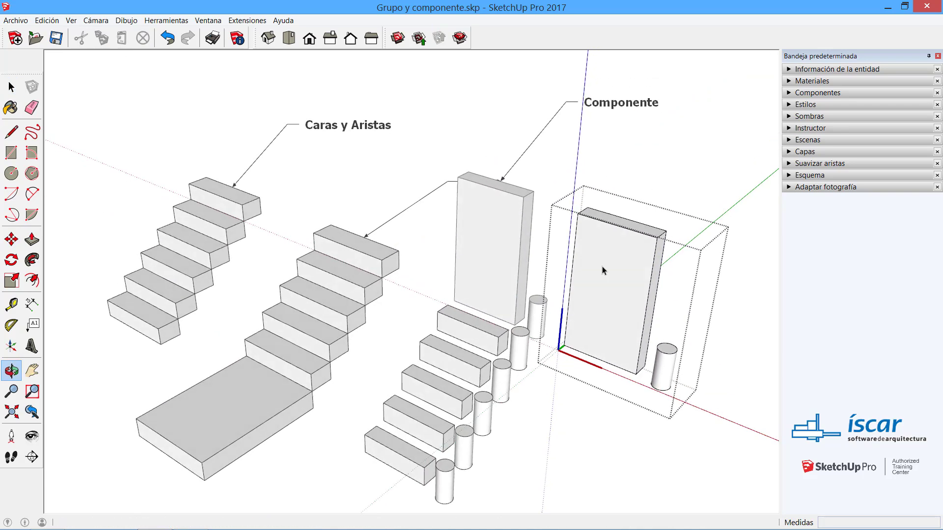
pyautogui.press('p')
pyautogui.moveTo(608, 220)
pyautogui.mouseDown()
pyautogui.moveTo(600, 251)
pyautogui.moveTo(621, 238)
pyautogui.moveTo(624, 221)
pyautogui.mouseUp()
pyautogui.press('space')
pyautogui.click(577, 414)
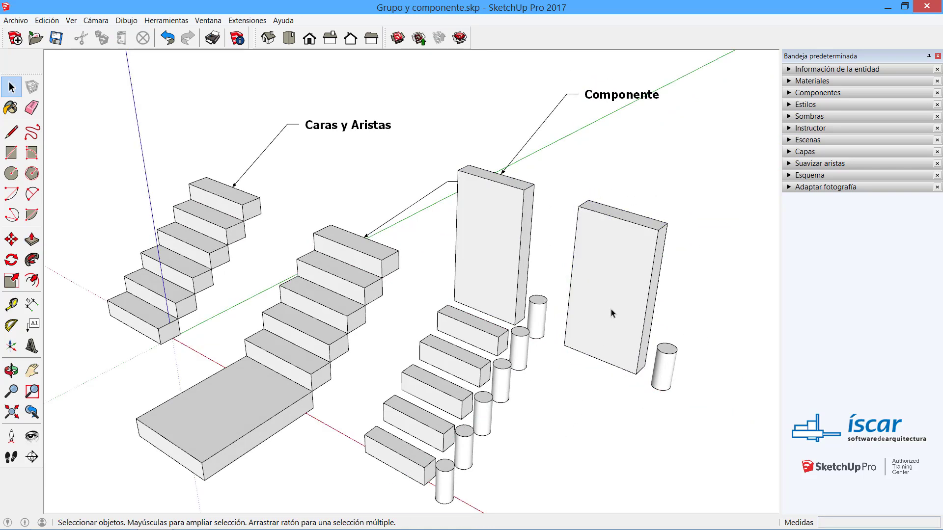
# Step: Examine the two tall blocks and the five lower Componente steps by selecting them in turn, then clear the selection
pyautogui.click(611, 308)
pyautogui.click(505, 240)
pyautogui.click(595, 260)
pyautogui.click(598, 259)
pyautogui.click(513, 239)
pyautogui.click(474, 342)
pyautogui.click(468, 375)
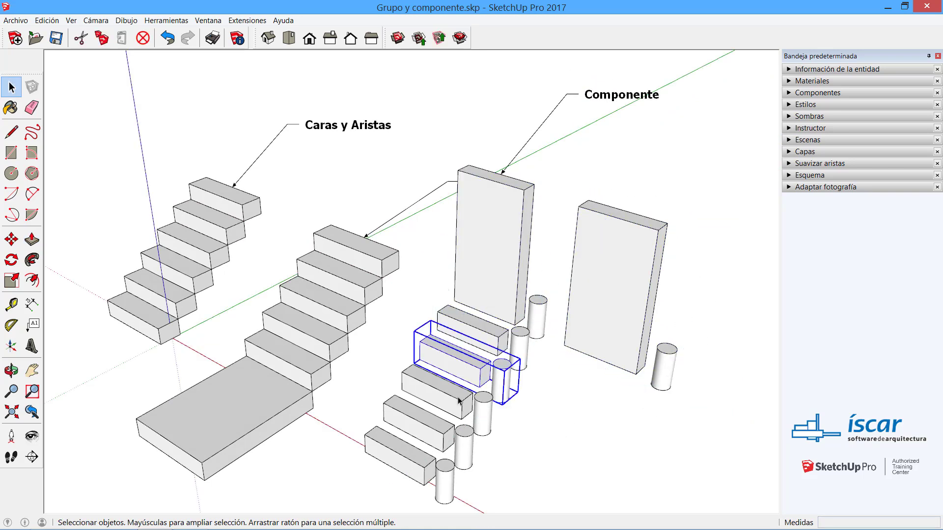
pyautogui.click(461, 402)
pyautogui.click(430, 440)
pyautogui.click(420, 460)
pyautogui.click(416, 416)
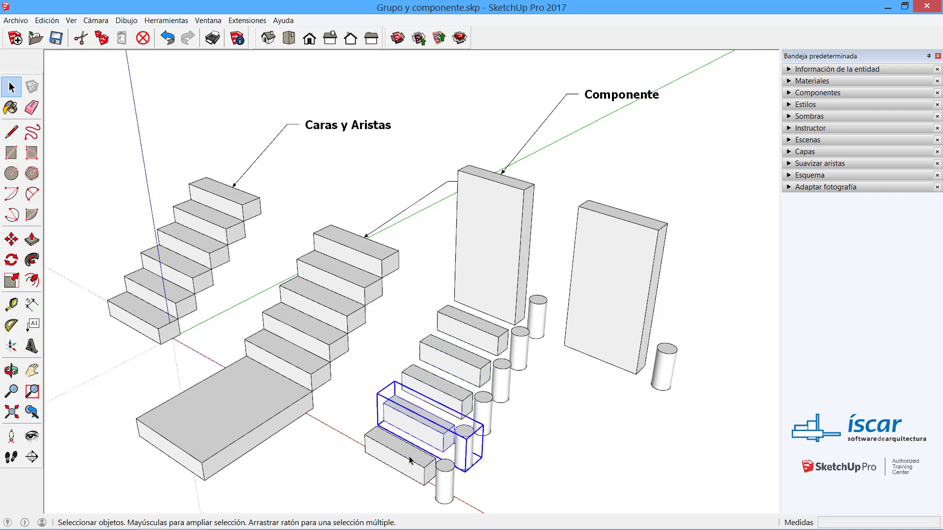
pyautogui.click(409, 459)
pyautogui.click(440, 381)
pyautogui.click(458, 349)
pyautogui.click(474, 324)
pyautogui.click(579, 436)
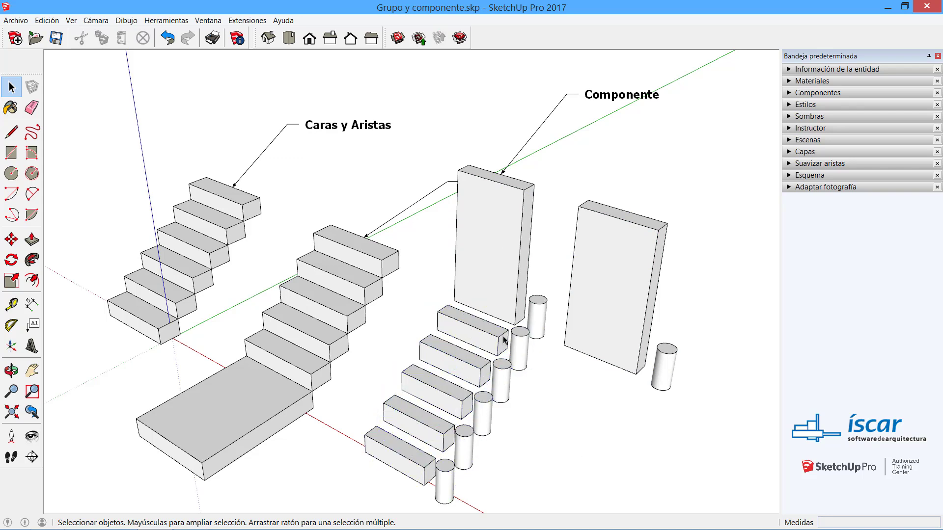
# Step: Undo the tall blocks' height changes, the copy, and the unique conversion of the topmost Componente step
pyautogui.scroll(-3, 513, 326)
pyautogui.moveTo(504, 302); pyautogui.dragTo(502, 326, button='middle')
pyautogui.hotkey('ctrl', 'z')
pyautogui.hotkey('ctrl', 'z')
pyautogui.hotkey('ctrl', 'z')
pyautogui.hotkey('ctrl', 'z')
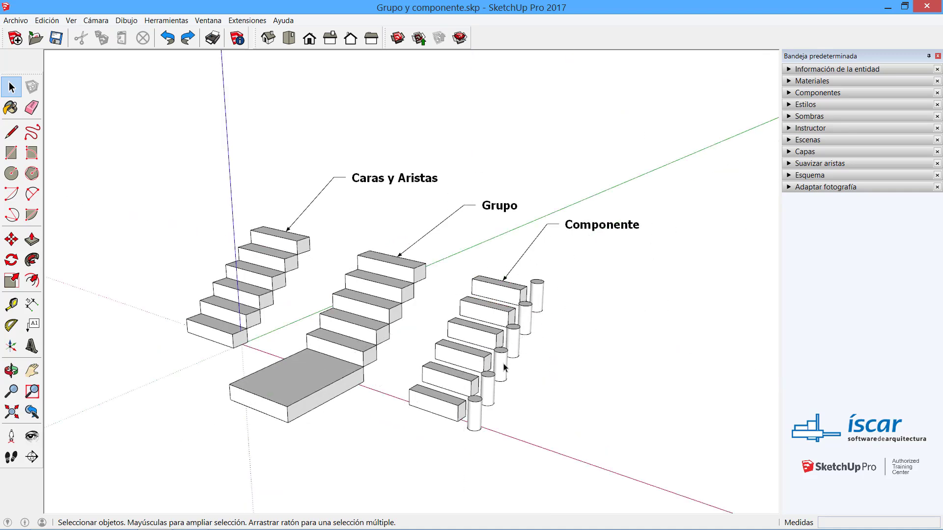
# Step: Select the third Grupo step from the top
pyautogui.moveTo(501, 362); pyautogui.dragTo(561, 385, button='middle')
pyautogui.scroll(3, 491, 395)
pyautogui.moveTo(480, 404); pyautogui.dragTo(498, 378, button='middle')
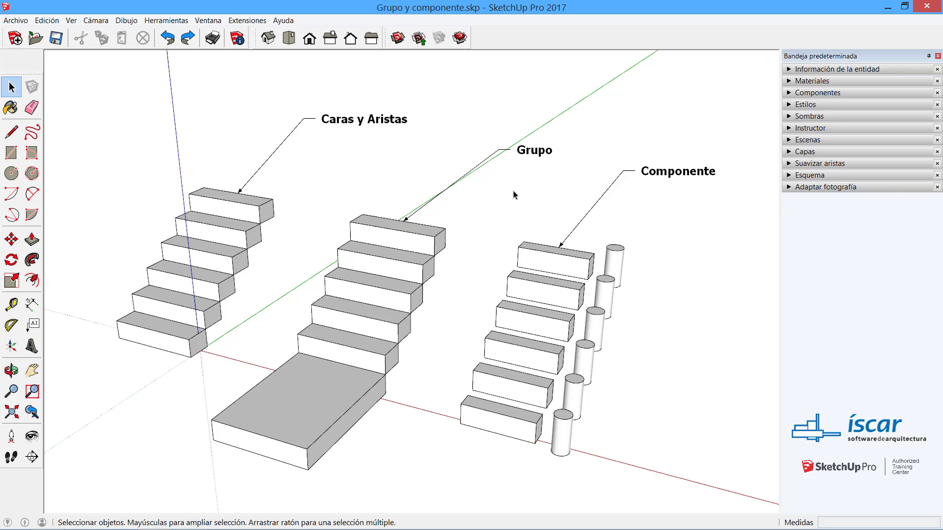
pyautogui.click(406, 300)
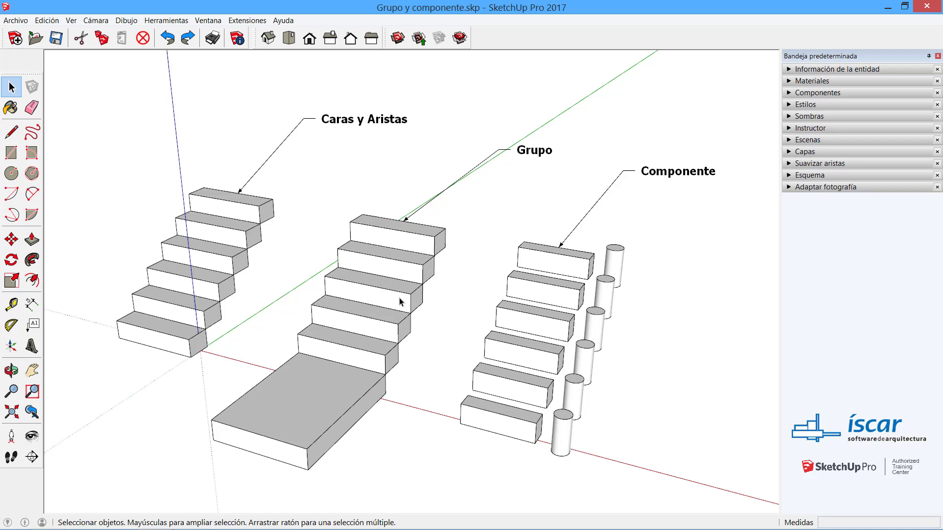
pyautogui.click(466, 270)
pyautogui.click(369, 298)
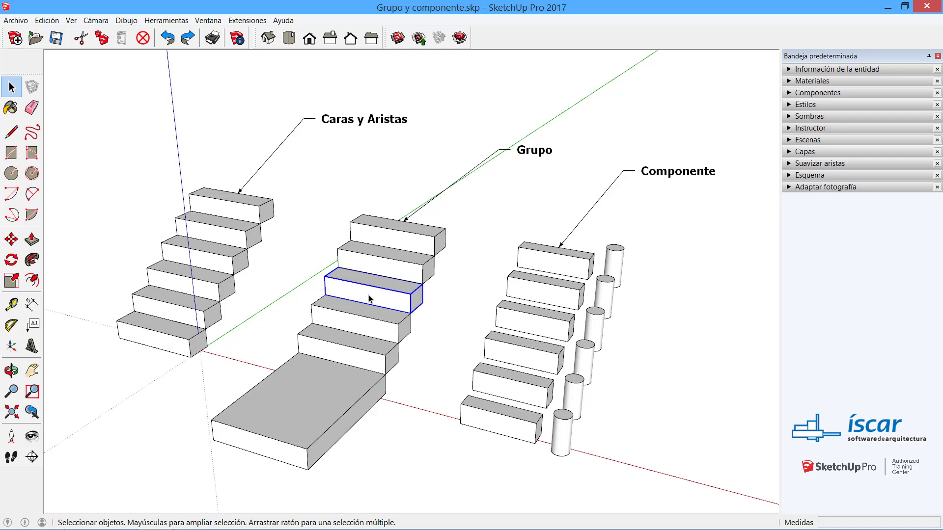
# Step: Delete the selected third Grupo step
pyautogui.press('Delete')
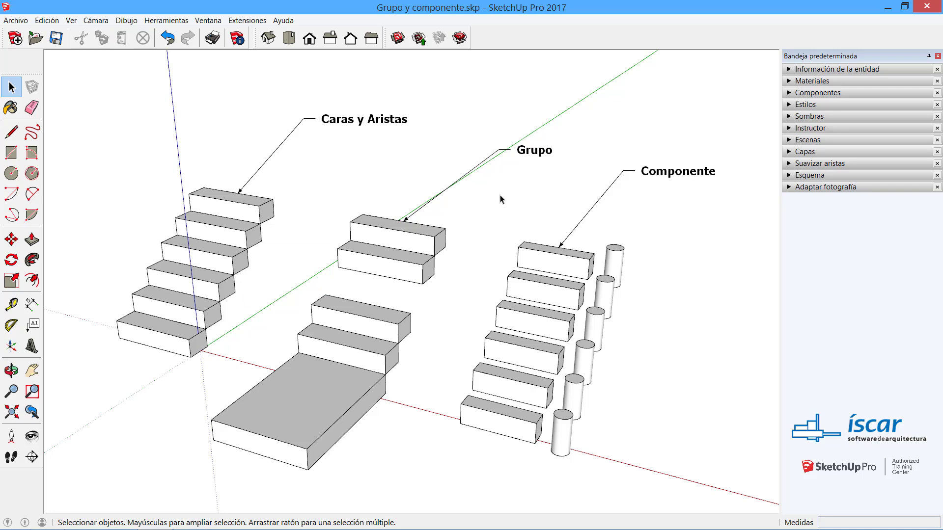
pyautogui.moveTo(468, 317); pyautogui.dragTo(435, 457, button='middle')
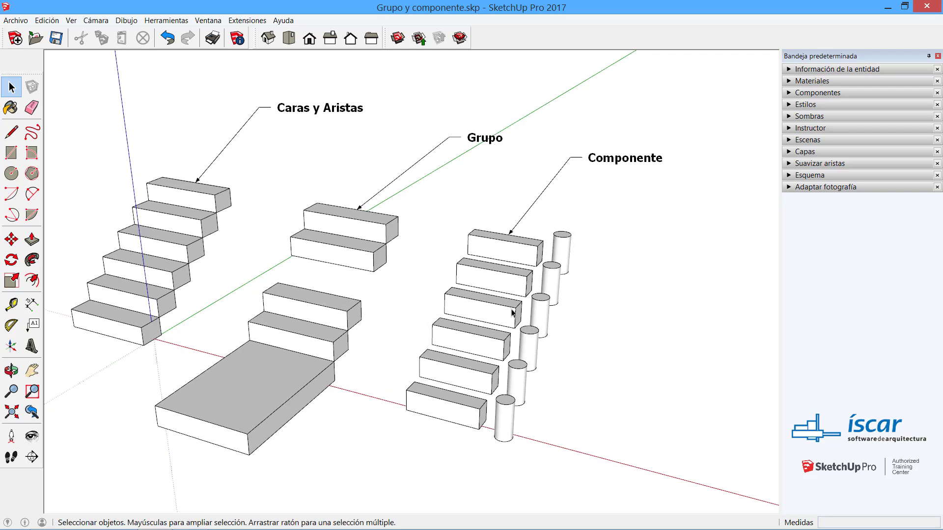
# Step: Delete the whole third Componente step from the top and undo the deletion
pyautogui.click(490, 317)
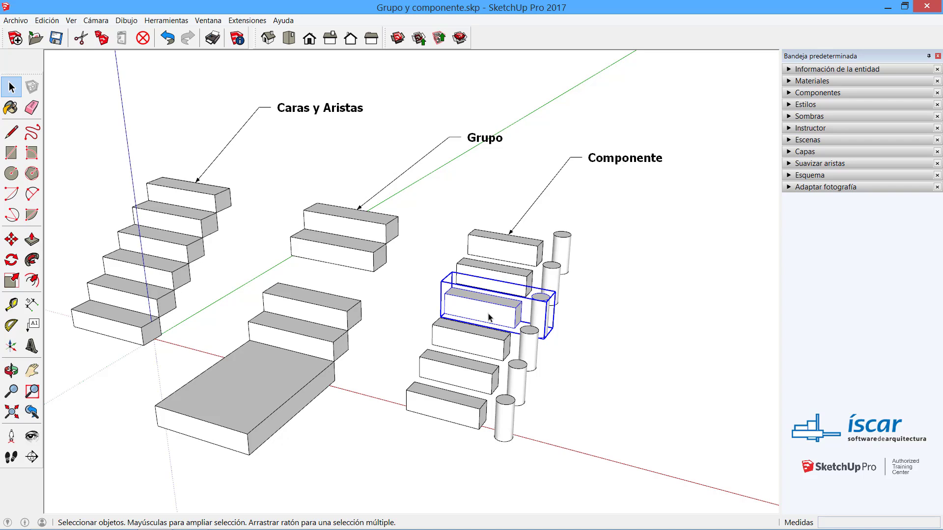
pyautogui.press('Delete')
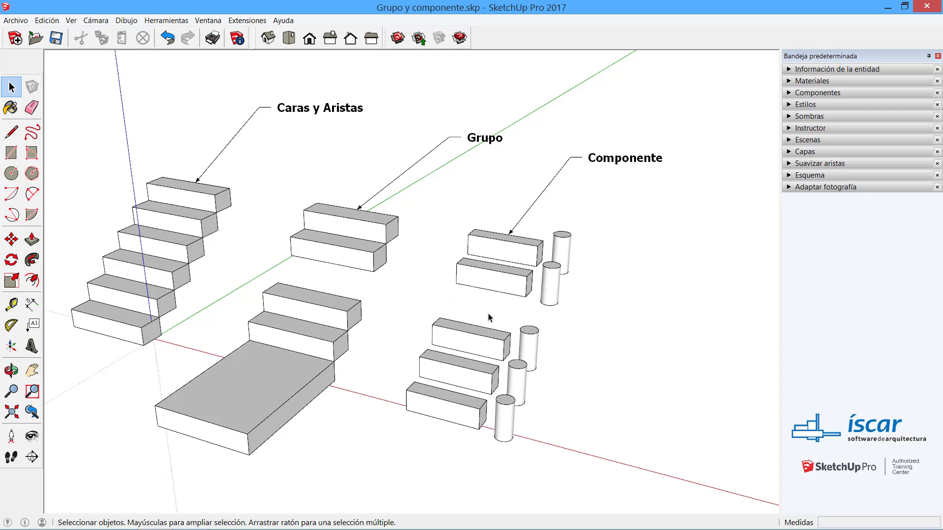
pyautogui.hotkey('ctrl', 'z')
# Step: Try to move the third Componente step from the top, delete it, and undo the deletion
pyautogui.click(500, 320)
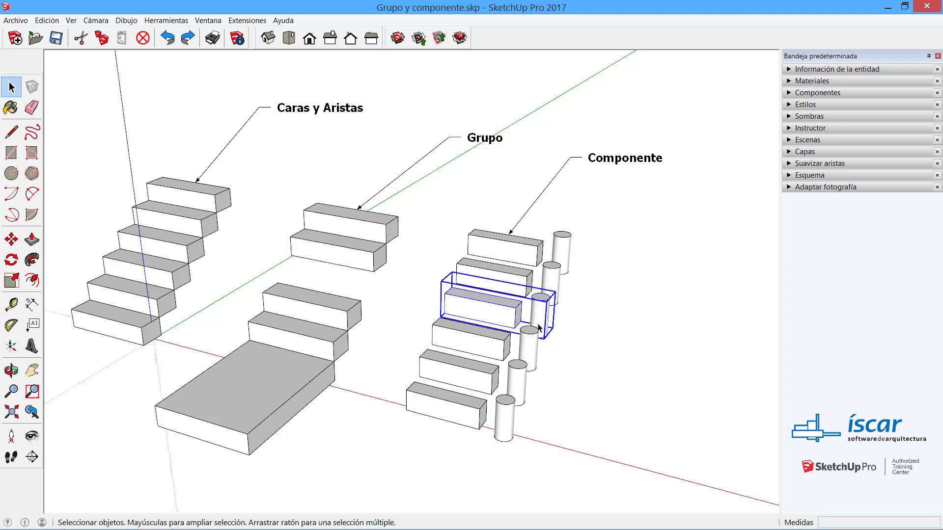
pyautogui.scroll(2, 549, 354)
pyautogui.scroll(2, 549, 354)
pyautogui.scroll(-1, 542, 352)
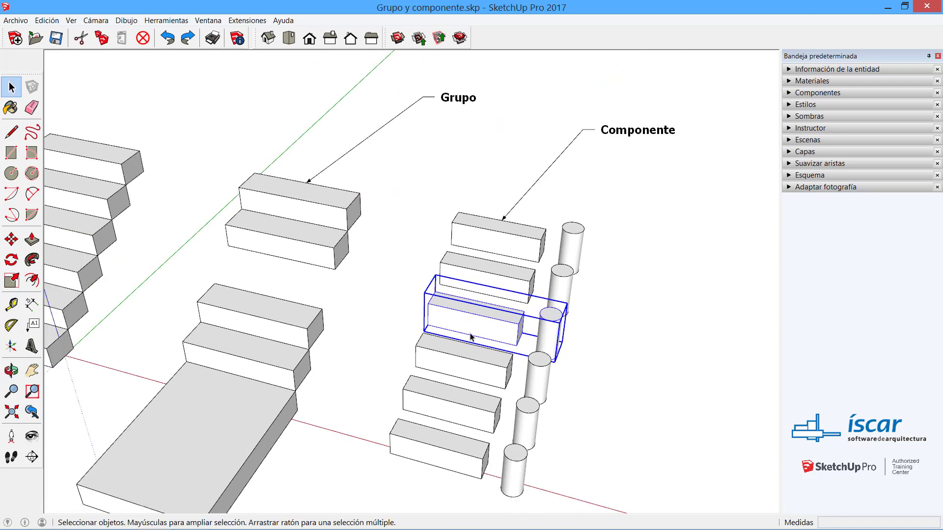
pyautogui.press('m')
pyautogui.click(429, 325)
pyautogui.press('Escape')
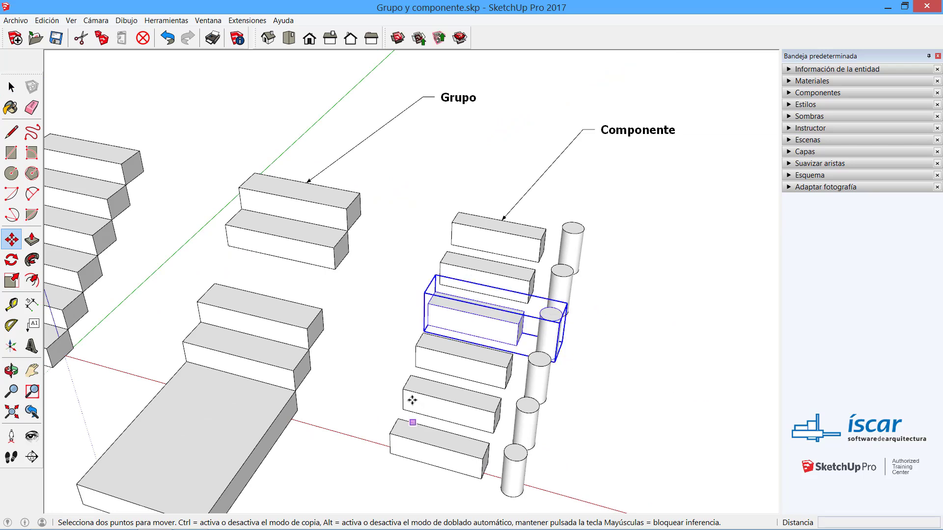
pyautogui.press('Delete')
pyautogui.hotkey('ctrl', 'z')
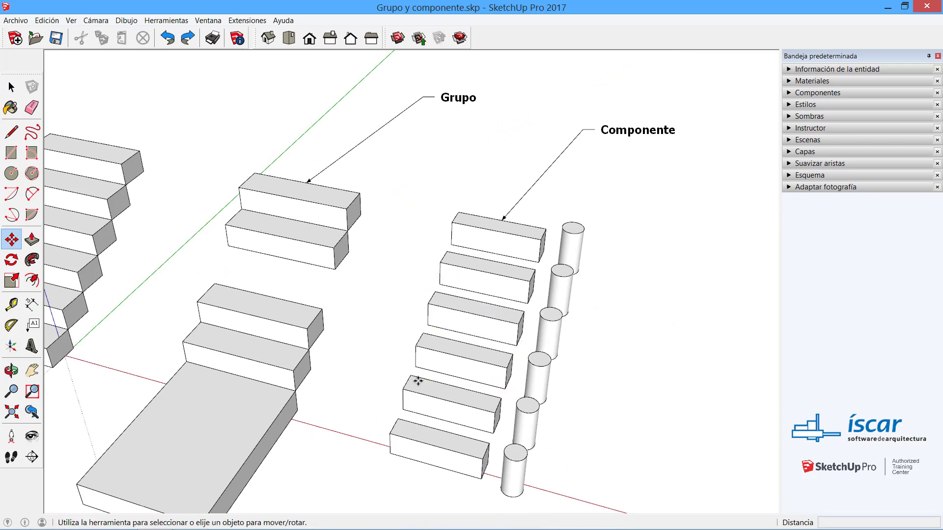
# Step: Open the third Componente step from the top for editing and delete its rectangular block, keeping the cylinder
pyautogui.press('space')
pyautogui.click(468, 329)
pyautogui.doubleClick(468, 329)
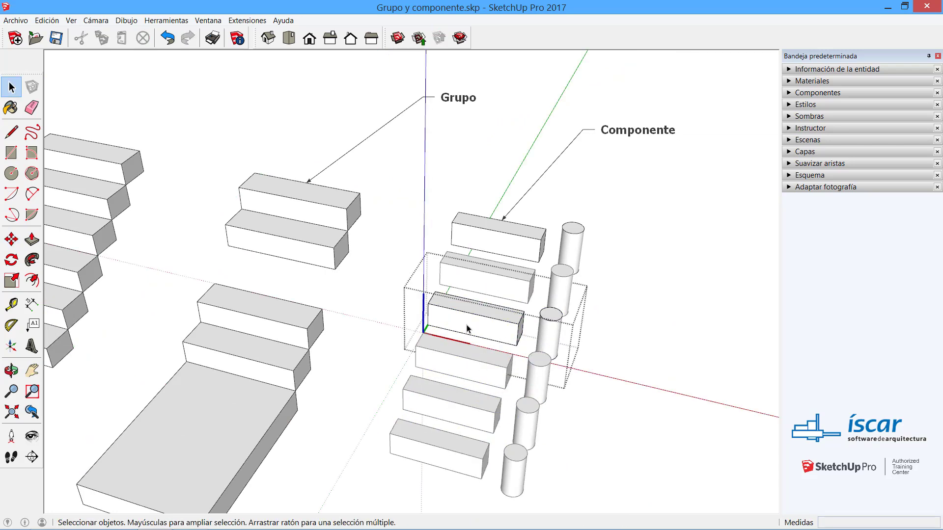
pyautogui.moveTo(400, 283); pyautogui.dragTo(579, 383)
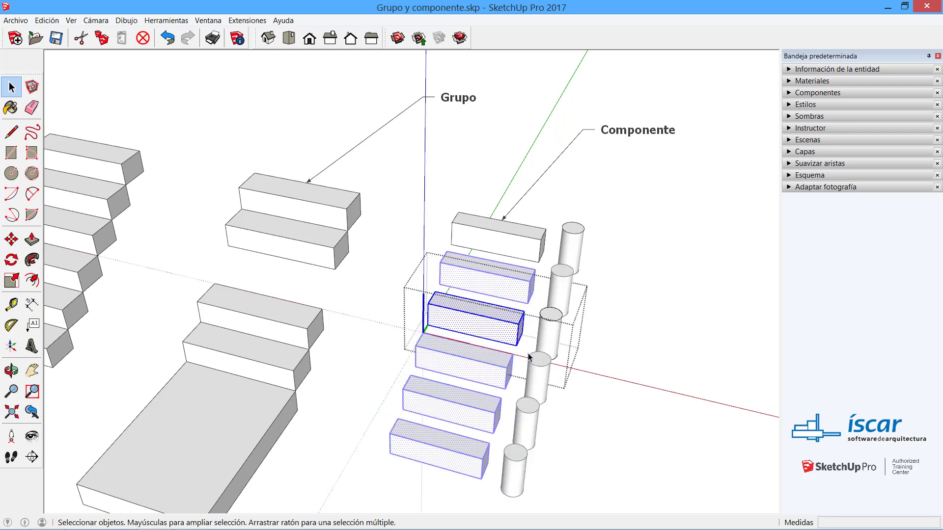
pyautogui.press('Delete')
# Step: Check inside the topmost Componente step, delete the whole step, and undo the deletion
pyautogui.doubleClick(503, 252)
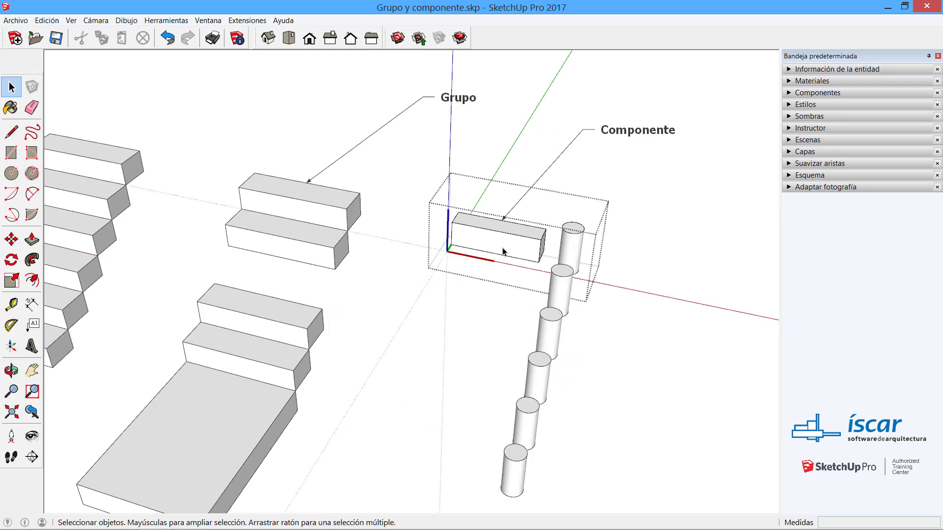
pyautogui.click(610, 275)
pyautogui.click(528, 248)
pyautogui.press('Delete')
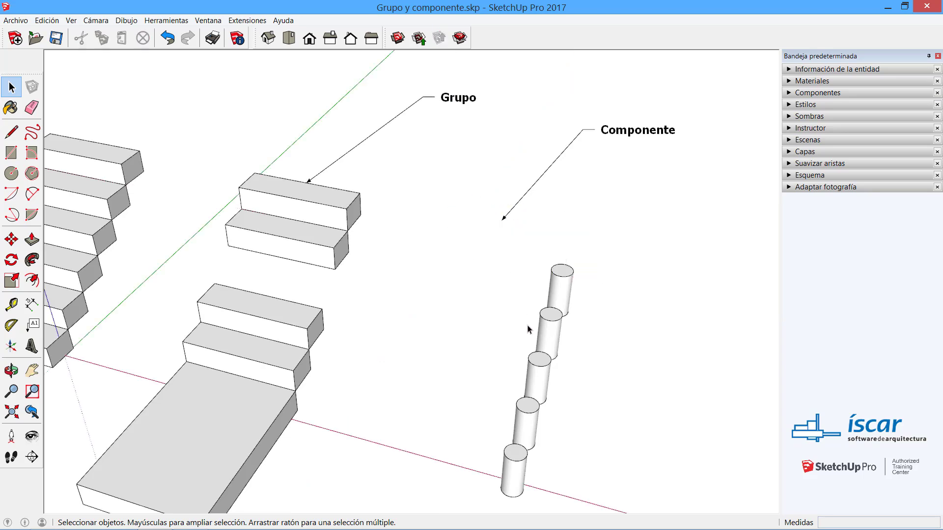
pyautogui.hotkey('ctrl', 'z')
pyautogui.hotkey('ctrl', 'z')
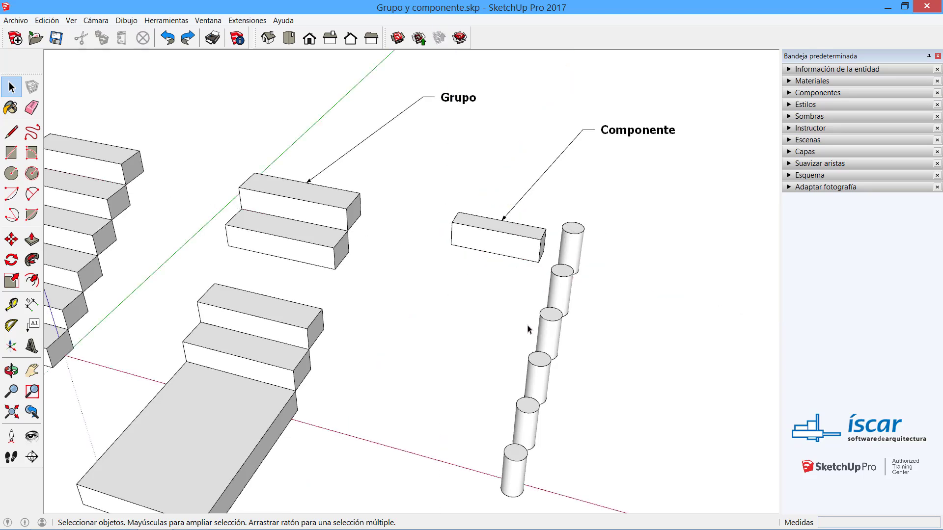
pyautogui.hotkey('ctrl', 'z')
# Step: Delete the topmost Componente step that still contains both a block and a cylinder
pyautogui.click(661, 339)
pyautogui.click(524, 249)
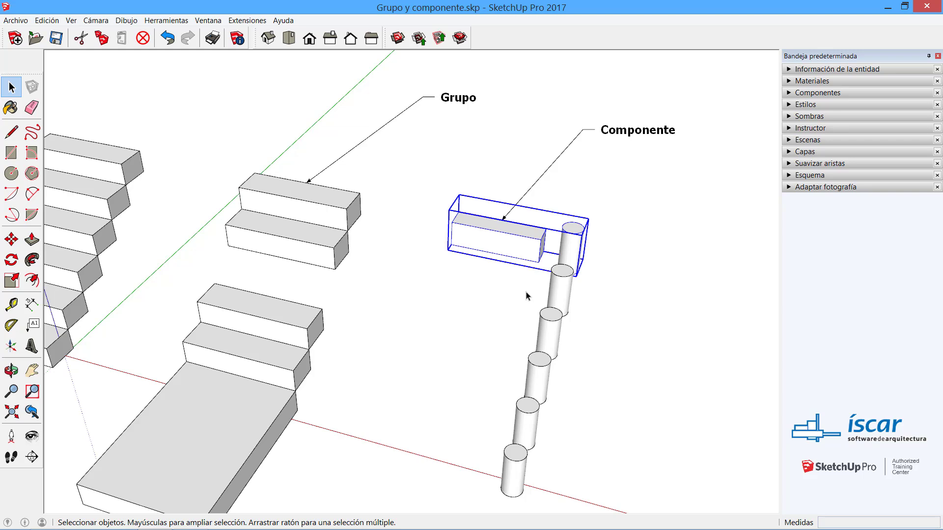
pyautogui.press('Delete')
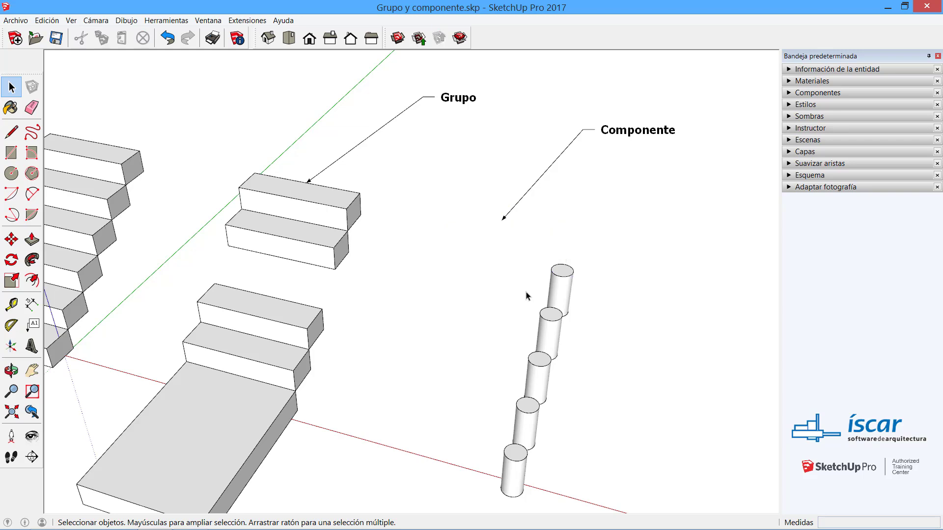
# Step: Open the topmost remaining cylinder component for editing and draw a flat rectangle from its axes origin
pyautogui.doubleClick(559, 312)
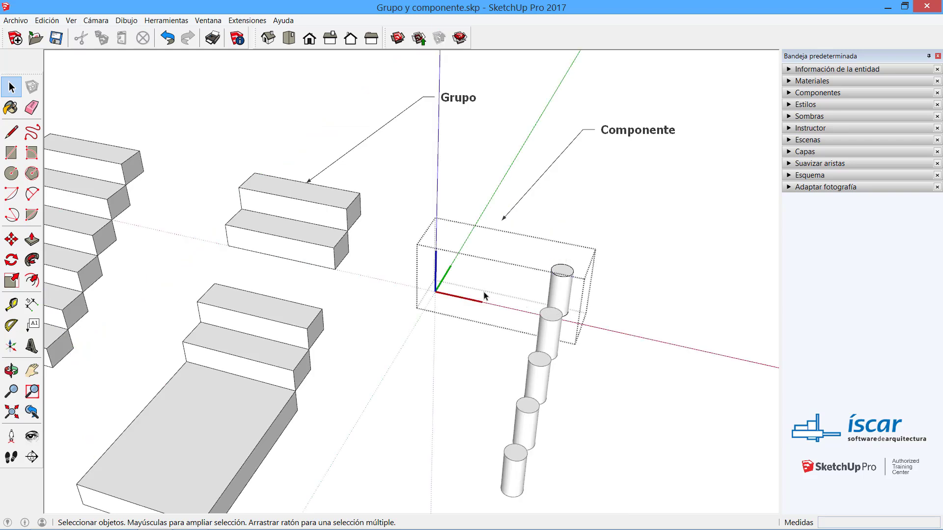
pyautogui.press('r')
pyautogui.click(435, 293)
pyautogui.click(508, 308)
pyautogui.press('space')
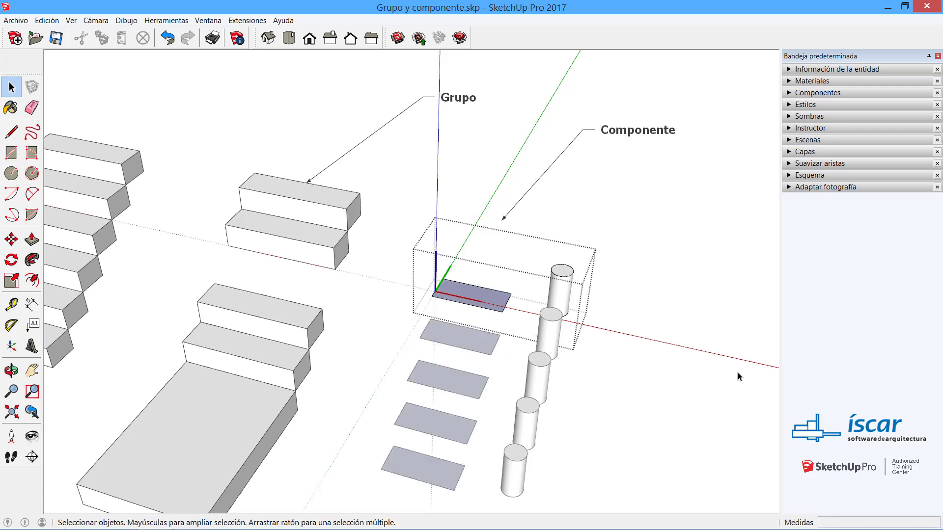
# Step: Push/Pull the new rectangle upward into a tall block and close the component
pyautogui.press('p')
pyautogui.moveTo(501, 309); pyautogui.dragTo(504, 254)
pyautogui.press('space')
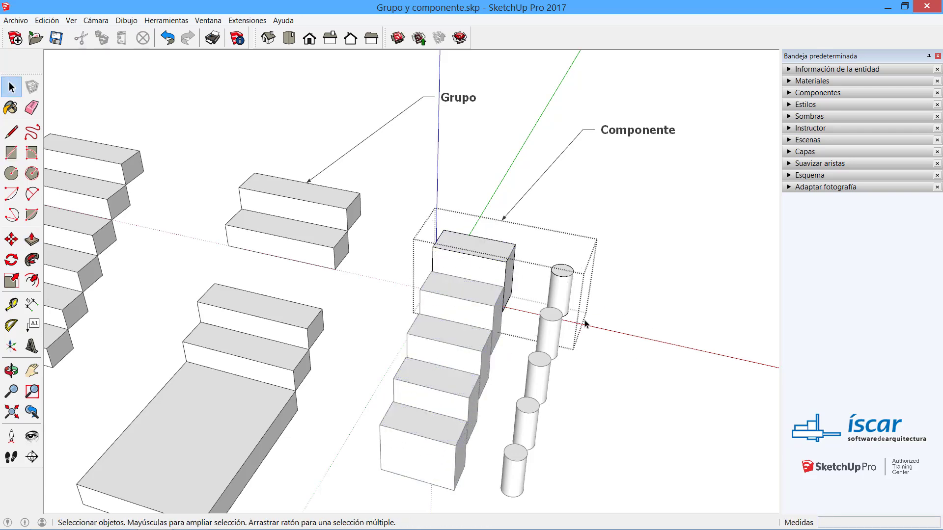
pyautogui.click(586, 325)
# Step: Move the topmost Componente step away from the staircase, beyond its label
pyautogui.click(464, 279)
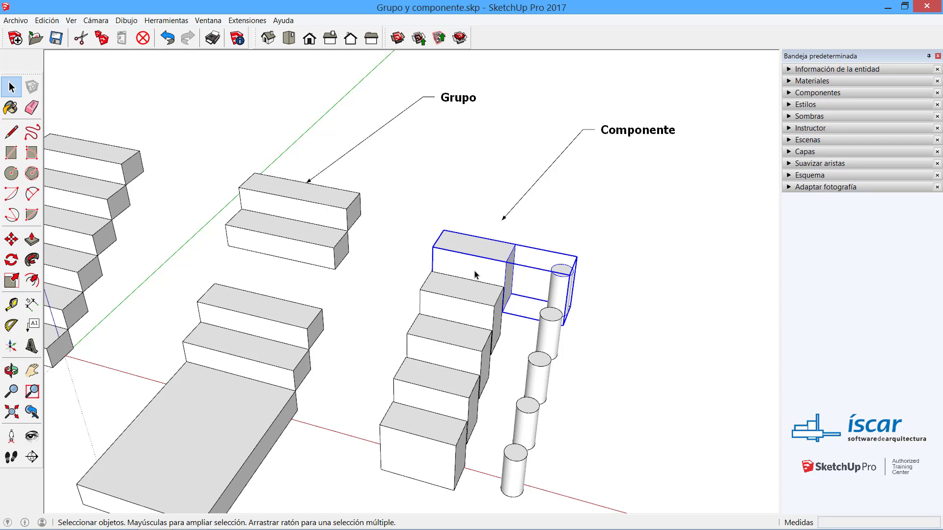
pyautogui.press('m')
pyautogui.click(471, 268)
pyautogui.click(654, 224)
pyautogui.press('space')
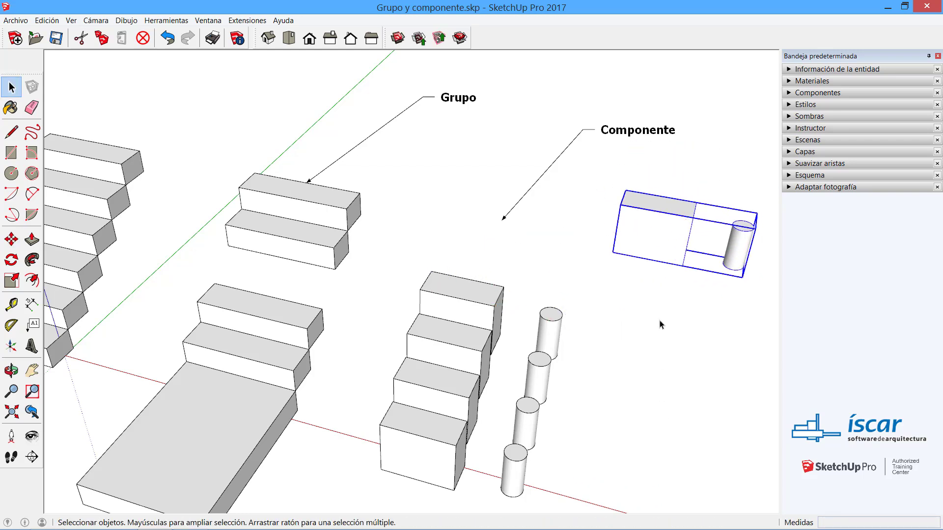
# Step: Open the moved component, select all its contents, try to move them inside it, and close the component
pyautogui.doubleClick(656, 251)
pyautogui.hotkey('ctrl', 'a')
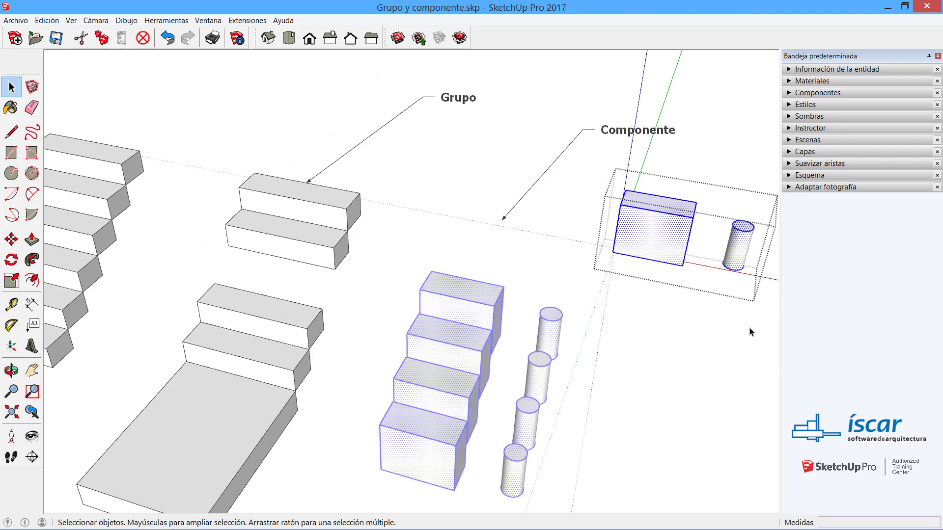
pyautogui.press('m')
pyautogui.click(693, 242)
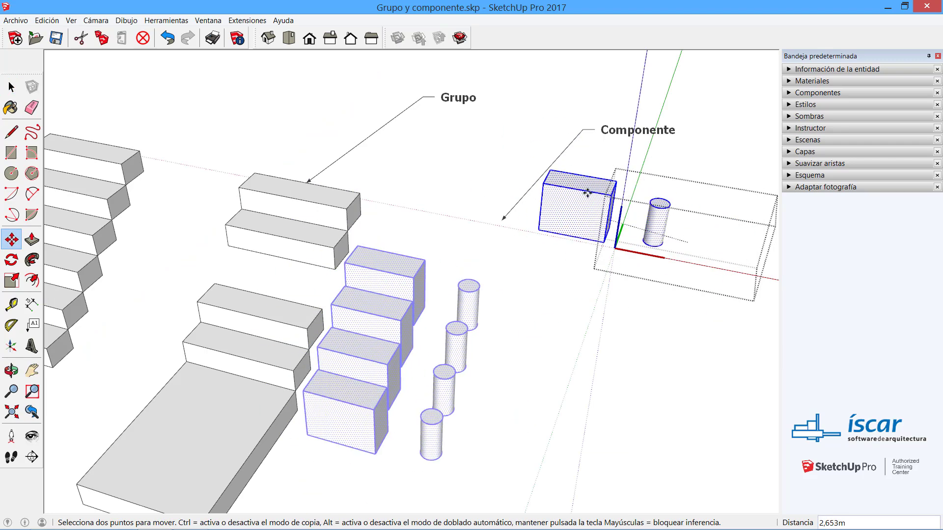
pyautogui.press('Escape')
pyautogui.press('space')
pyautogui.scroll(-3, 476, 241)
pyautogui.scroll(-1, 479, 238)
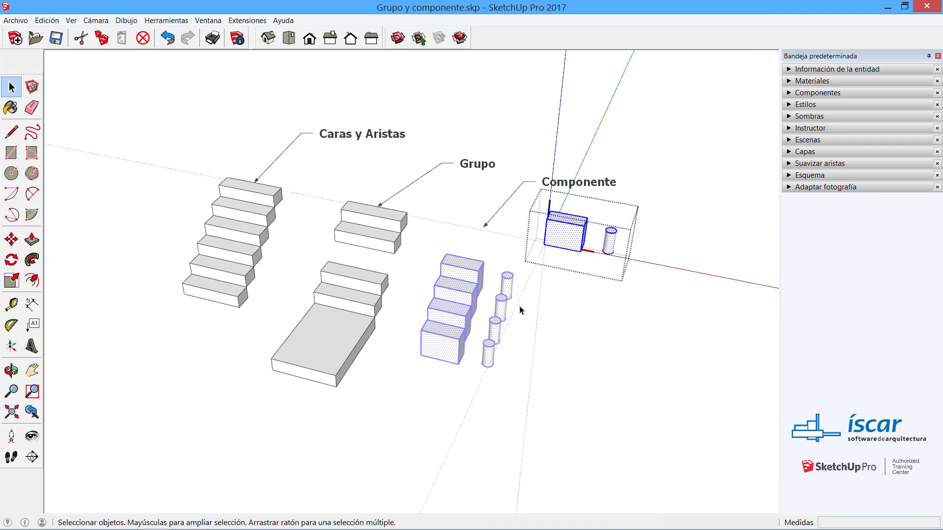
pyautogui.click(519, 306)
# Step: Undo the topmost component's move away from the staircase
pyautogui.doubleClick(550, 239)
pyautogui.hotkey('ctrl', 'z')
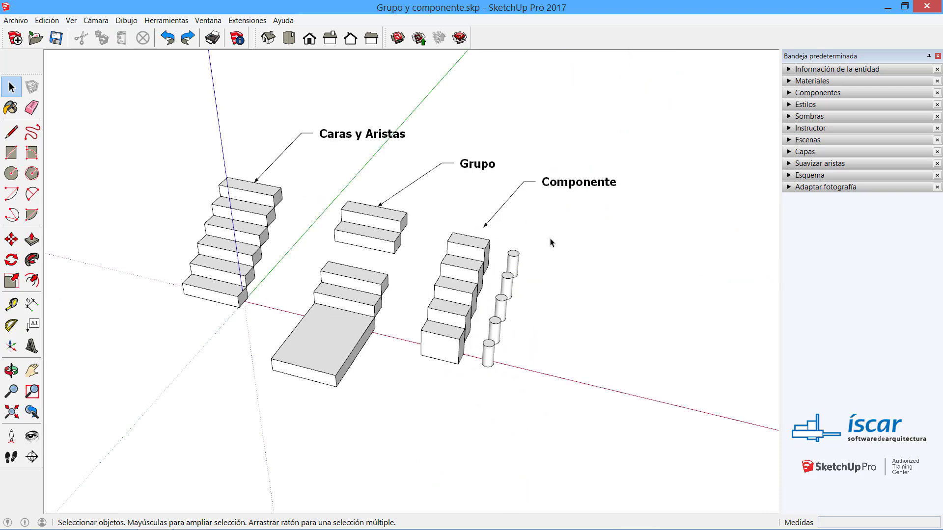
pyautogui.hotkey('ctrl', 'z')
# Step: Open the topmost Componente step to examine how it relates to the lower steps, and close it
pyautogui.click(567, 264)
pyautogui.click(470, 251)
pyautogui.doubleClick(471, 252)
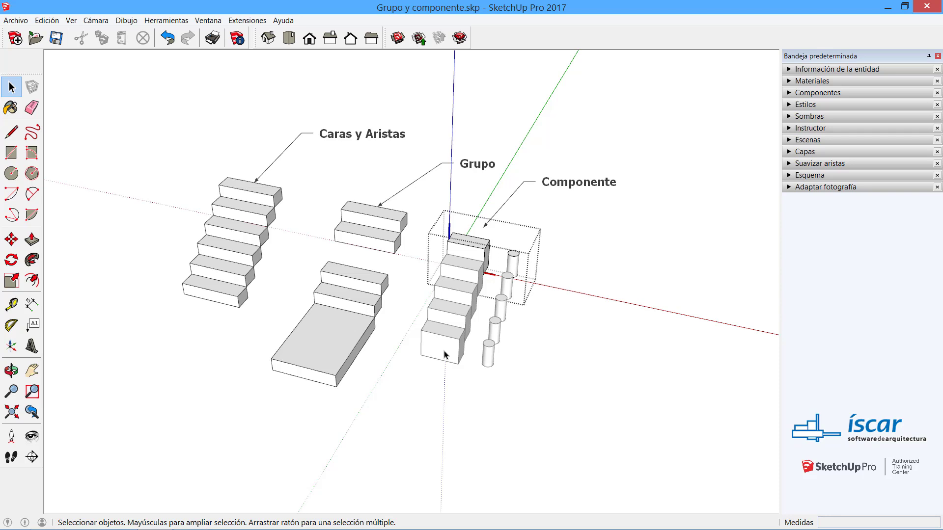
pyautogui.click(538, 369)
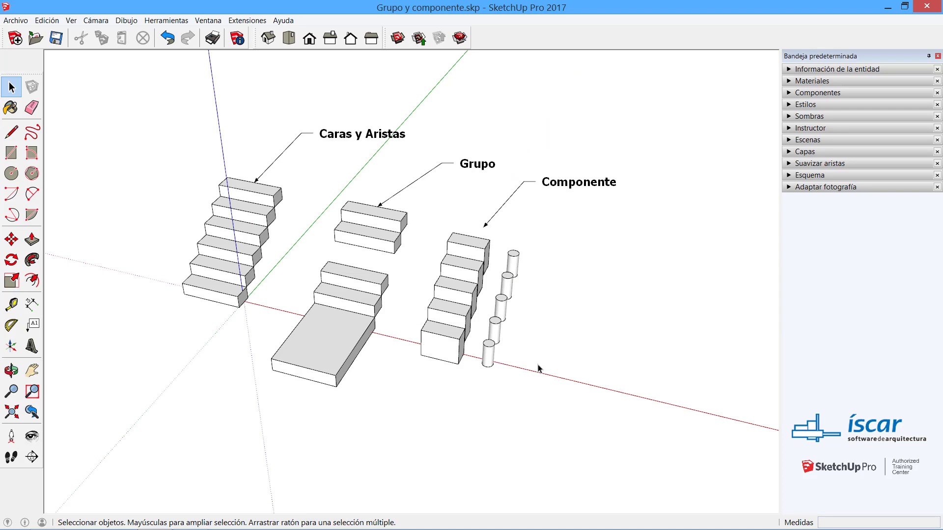
pyautogui.moveTo(533, 344); pyautogui.dragTo(425, 315, button='middle')
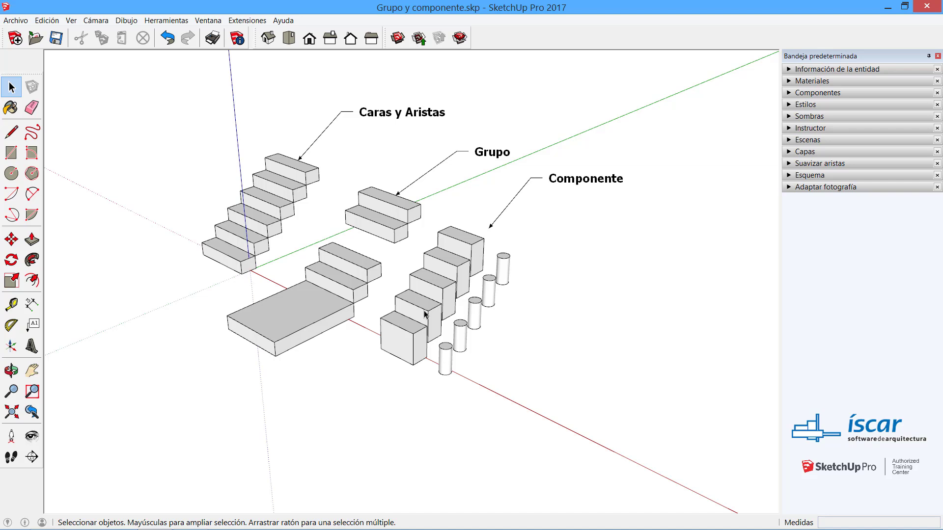
# Step: Open the model DESPIECE.skp, discarding the changes in Grupo y componente.skp
pyautogui.click(16, 20)
pyautogui.click(45, 47)
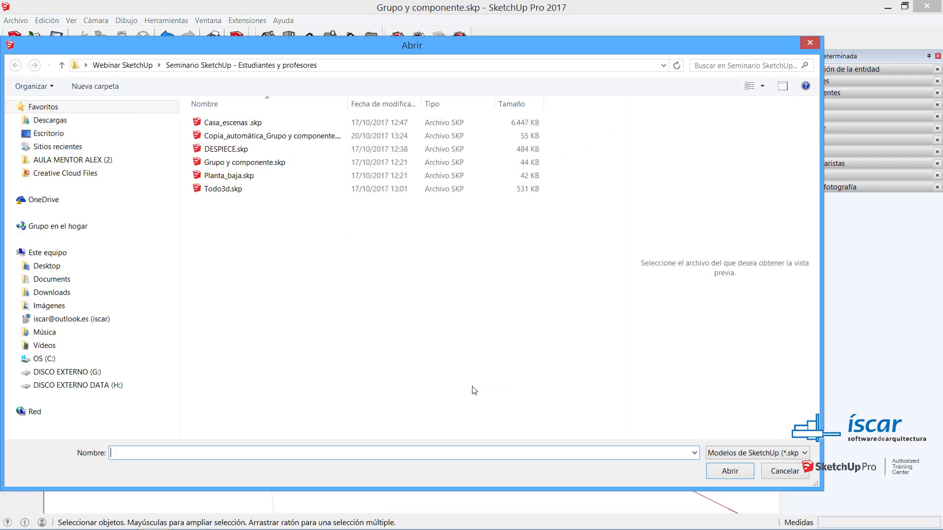
pyautogui.doubleClick(226, 149)
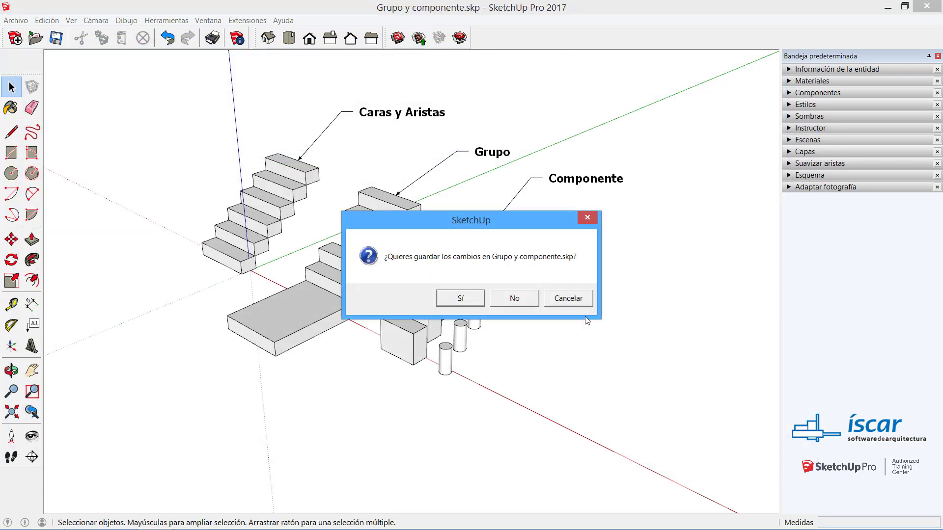
pyautogui.click(512, 301)
# Step: Examine the house walls near the corner by selecting the long exterior face and the walls' top face
pyautogui.moveTo(585, 339); pyautogui.dragTo(290, 265, button='middle')
pyautogui.scroll(9, 308, 249)
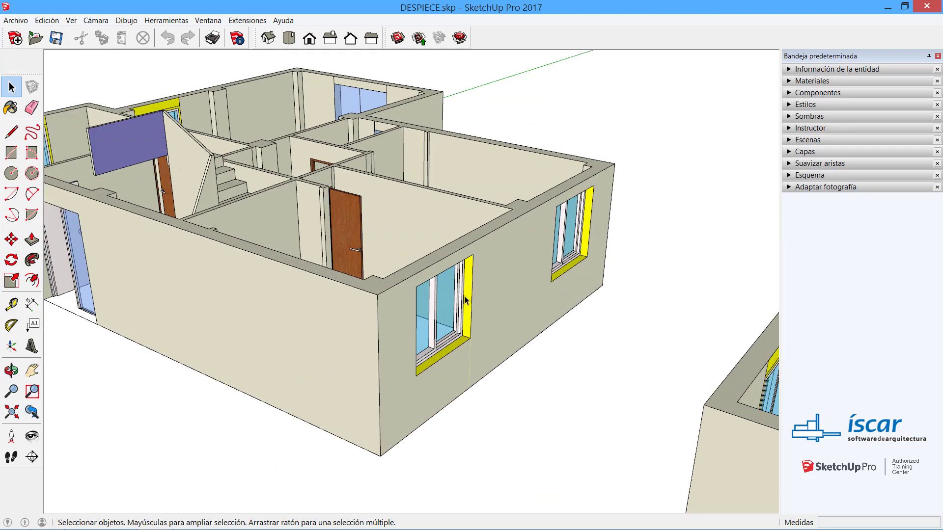
pyautogui.moveTo(468, 297); pyautogui.dragTo(362, 351, button='middle')
pyautogui.scroll(4, 365, 345)
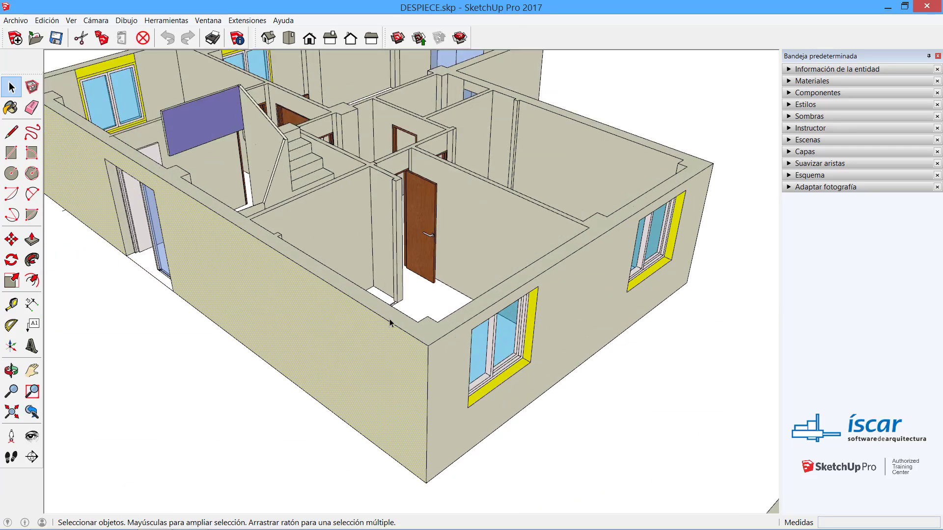
pyautogui.doubleClick(381, 315)
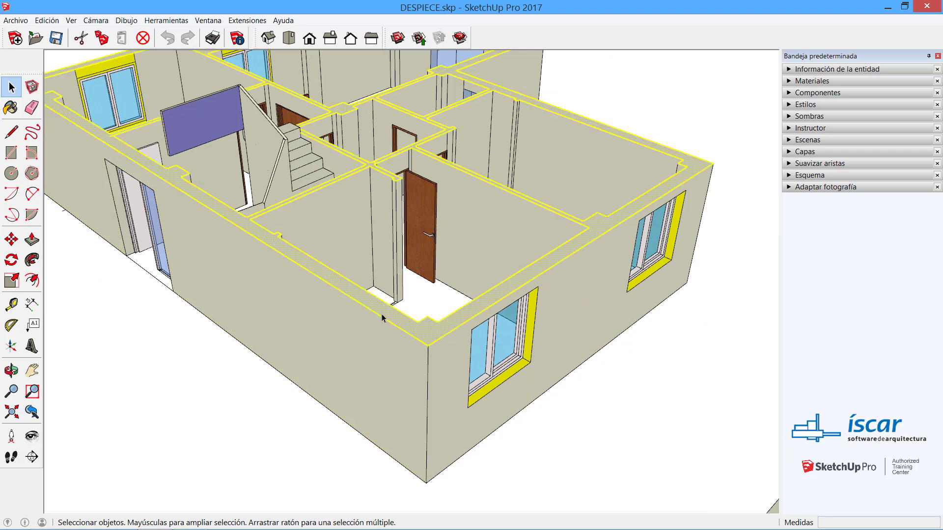
pyautogui.click(398, 306)
pyautogui.moveTo(423, 291); pyautogui.dragTo(163, 192, button='middle')
# Step: Select the open wooden door component between the two front rooms and explode it
pyautogui.click(424, 207)
pyautogui.click(453, 225)
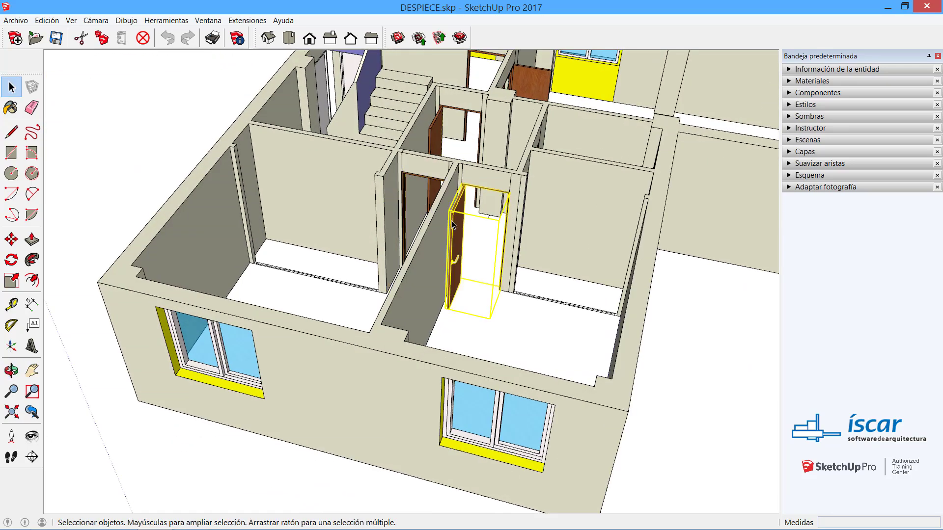
pyautogui.moveTo(454, 225); pyautogui.dragTo(497, 219, button='middle')
pyautogui.scroll(4, 427, 197)
pyautogui.rightClick(427, 196)
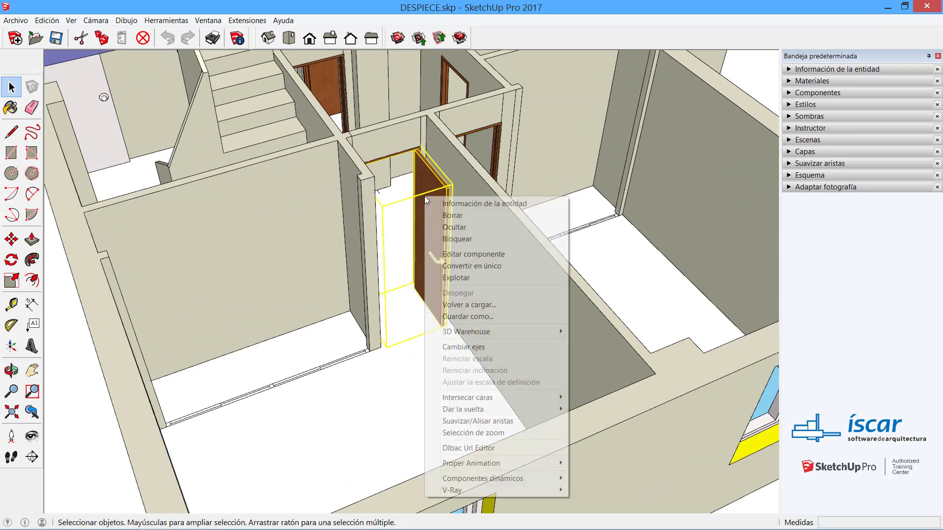
pyautogui.click(492, 273)
# Step: Try to move the exploded door leaf, undo the explosion and reselect the door component
pyautogui.press('m')
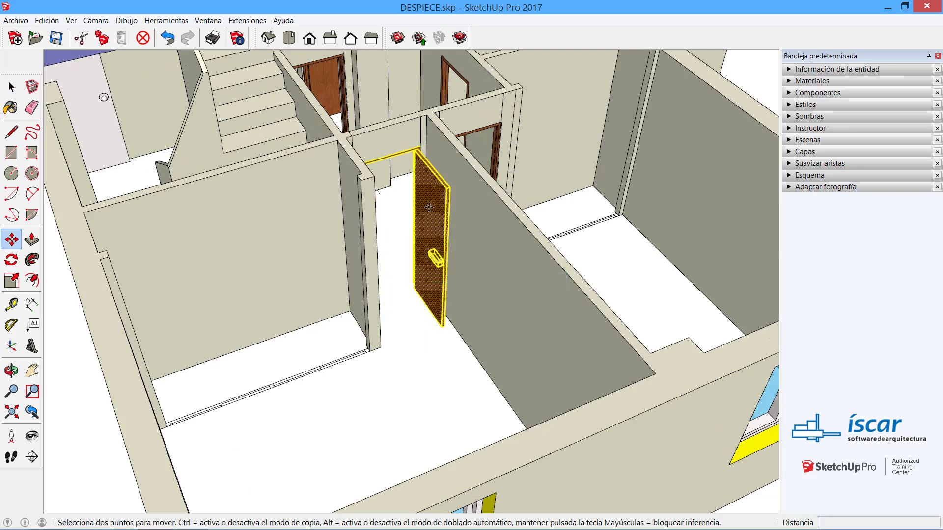
pyautogui.click(430, 208)
pyautogui.press('Escape')
pyautogui.hotkey('ctrl', 'z')
pyautogui.press('space')
pyautogui.click(437, 222)
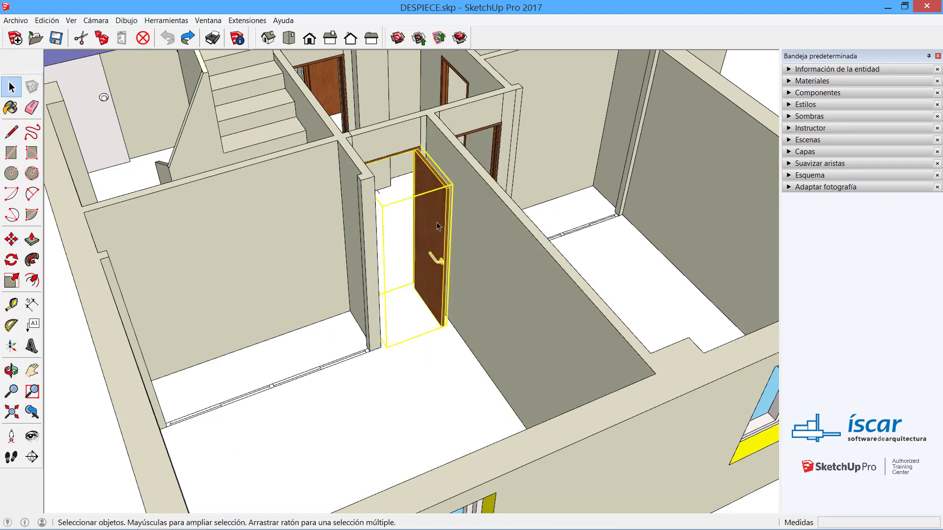
# Step: Open the door component, push/pull the leaf face about 0.42 m, undo the change and exit the component
pyautogui.doubleClick(424, 217)
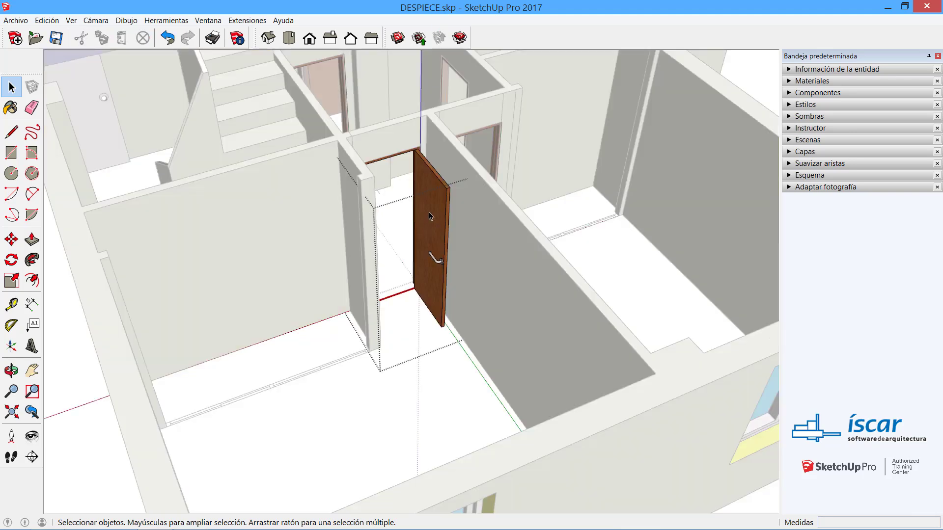
pyautogui.press('p')
pyautogui.click(431, 214)
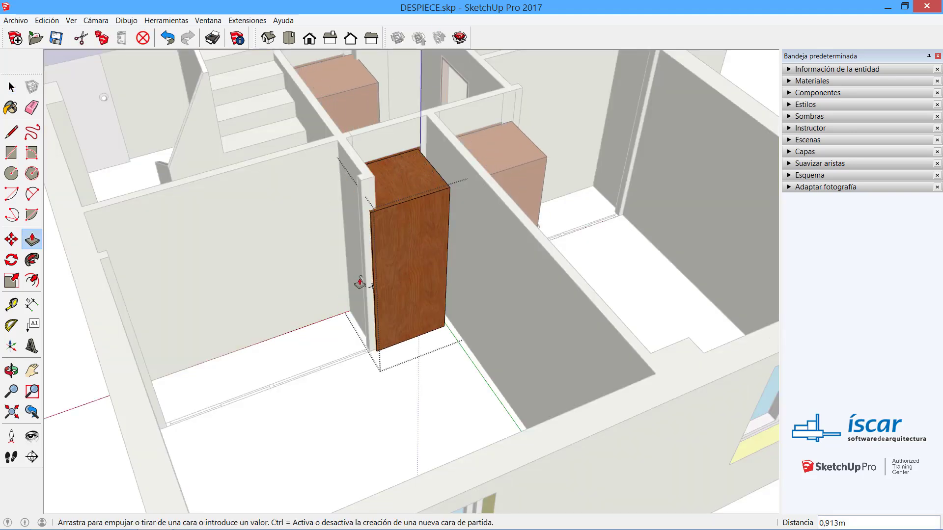
pyautogui.scroll(-5, 360, 284)
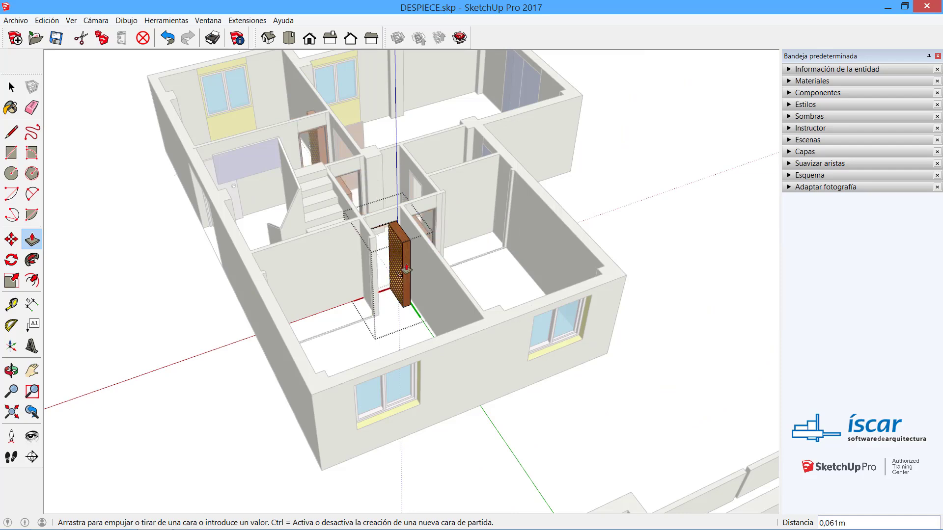
pyautogui.click(390, 274)
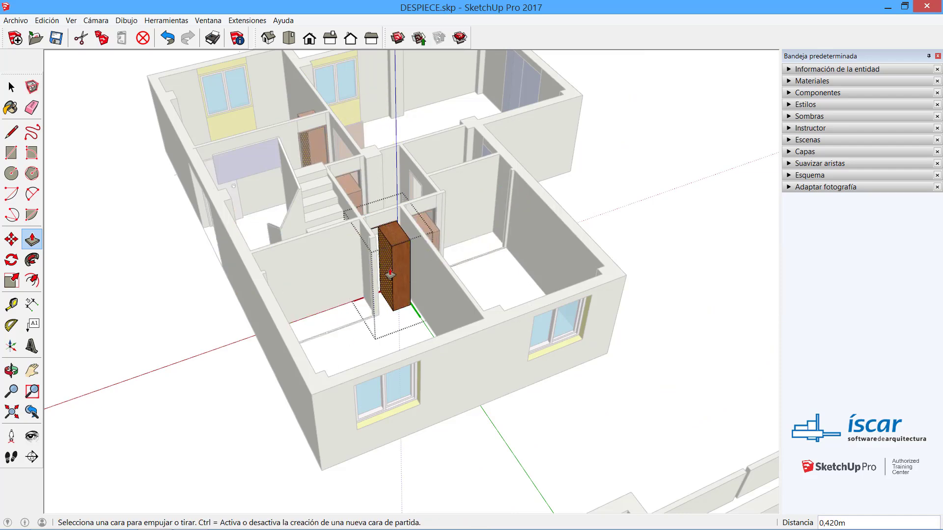
pyautogui.hotkey('ctrl', 'z')
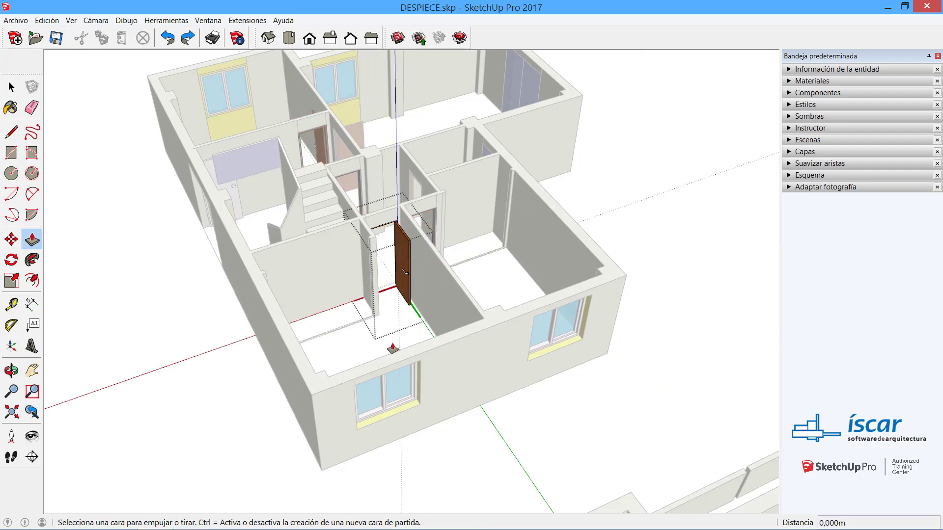
pyautogui.hotkey('ctrl', 'z')
pyautogui.press('space')
# Step: Examine the loose house walls from another angle by selecting the long exterior face's surface and the continuous top face of the walls
pyautogui.moveTo(351, 344); pyautogui.dragTo(555, 294, button='middle')
pyautogui.scroll(2, 390, 294)
pyautogui.moveTo(389, 295); pyautogui.dragTo(421, 343, button='middle')
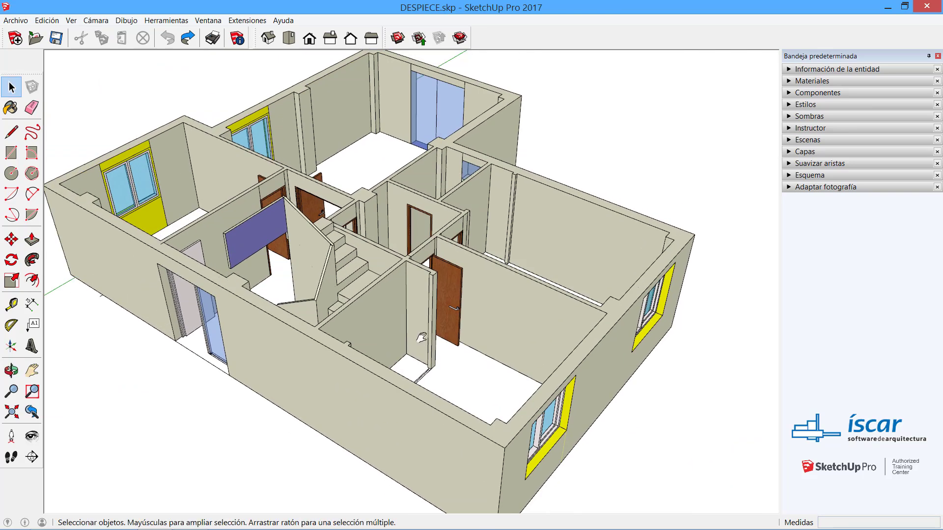
pyautogui.scroll(-3, 428, 346)
pyautogui.click(432, 381)
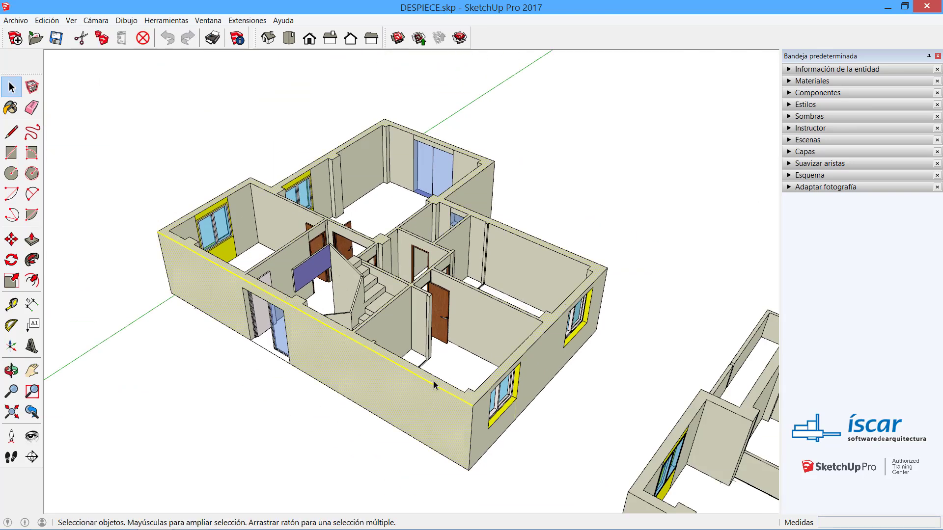
pyautogui.click(434, 381)
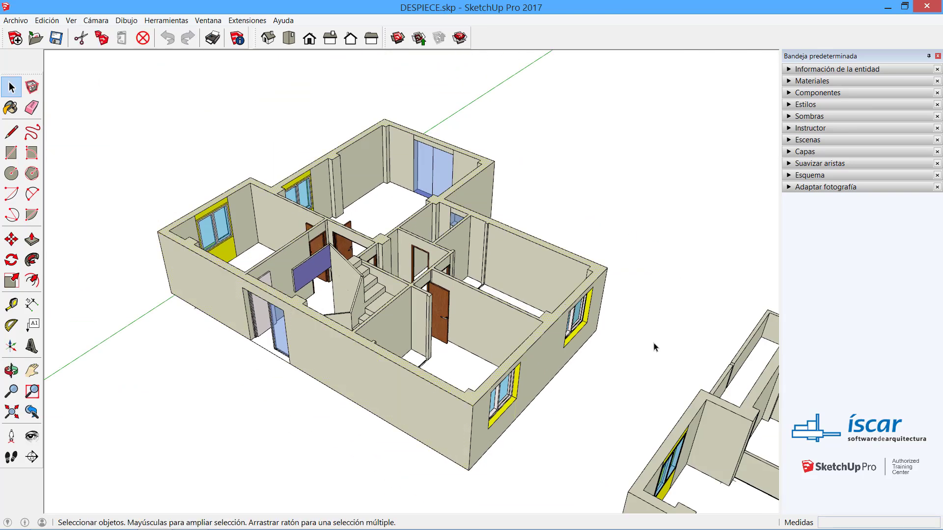
pyautogui.click(473, 399)
pyautogui.click(472, 395)
pyautogui.scroll(2, 472, 394)
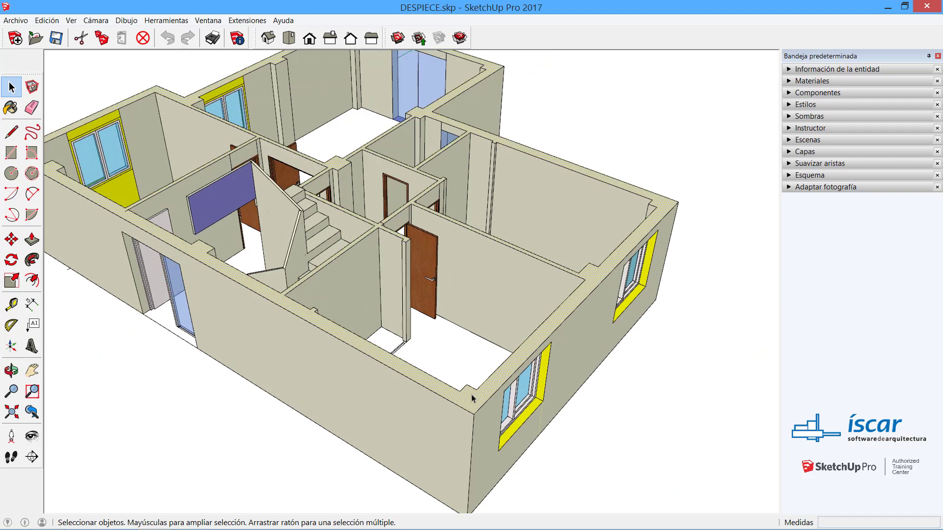
pyautogui.scroll(-1, 472, 394)
pyautogui.scroll(2, 347, 294)
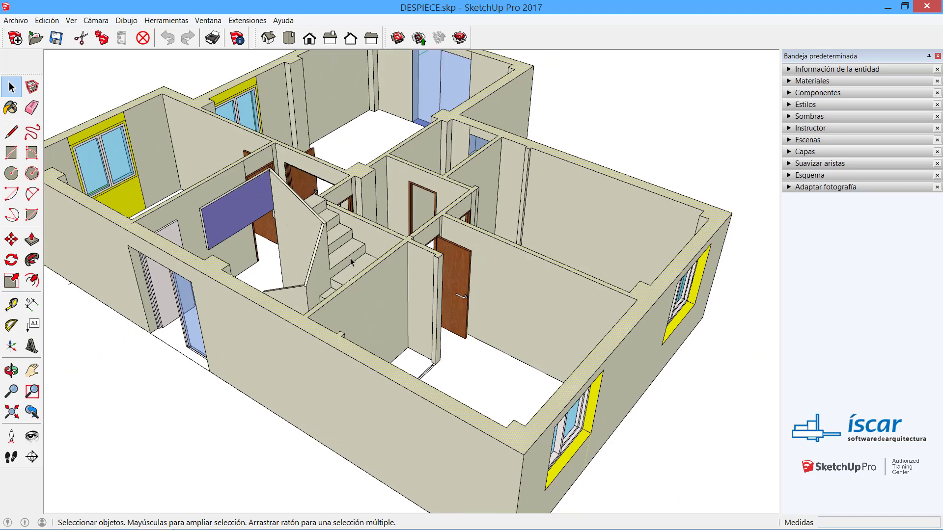
# Step: Check how the interior elements are grouped by selecting the staircase, the wooden door and the door frames individually
pyautogui.scroll(2, 439, 298)
pyautogui.click(269, 250)
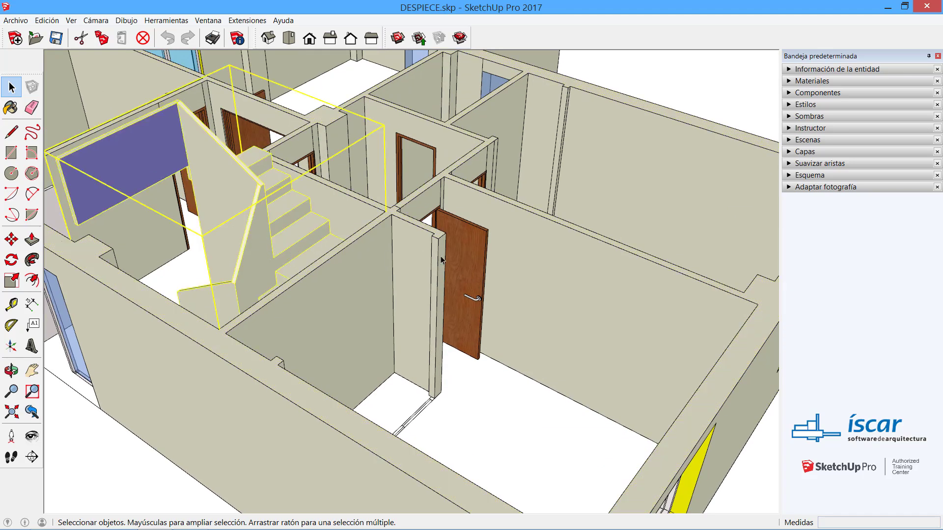
pyautogui.click(456, 259)
pyautogui.scroll(2, 311, 159)
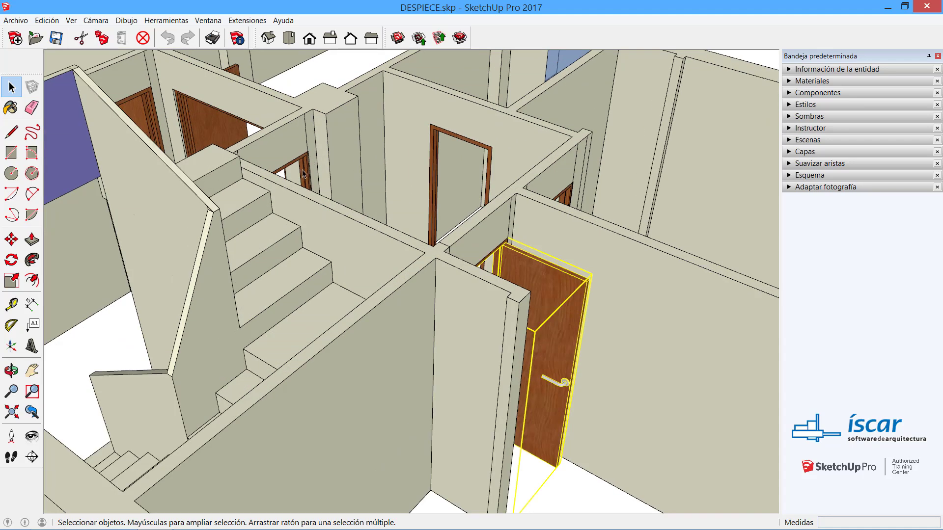
pyautogui.click(304, 172)
pyautogui.click(435, 155)
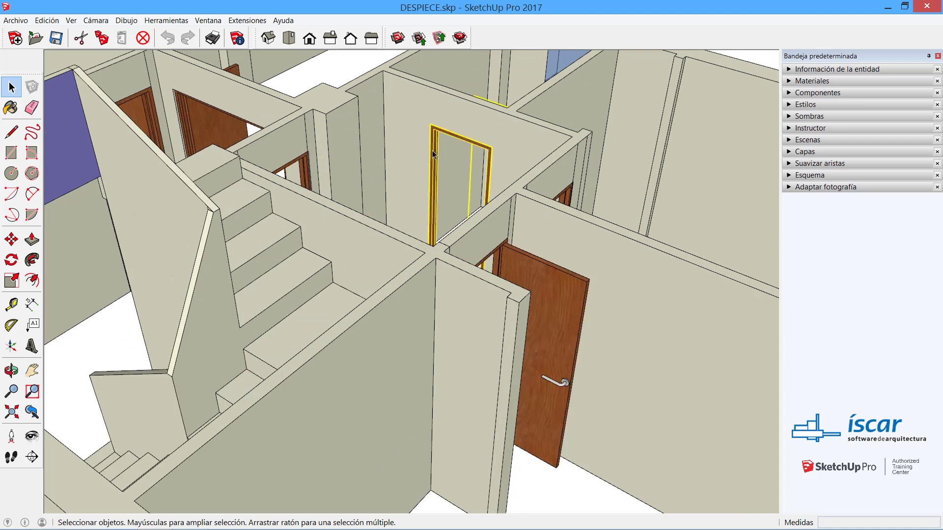
pyautogui.click(269, 289)
pyautogui.scroll(-3, 527, 264)
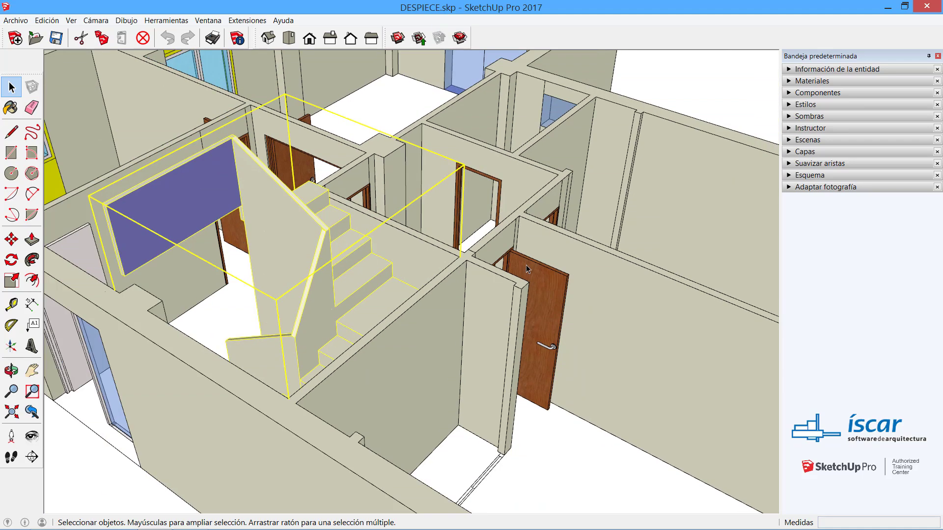
pyautogui.scroll(-2, 531, 271)
pyautogui.click(582, 426)
# Step: Select the entire house with all its walls, doors, windows and stairs, and make it a group
pyautogui.scroll(-5, 582, 426)
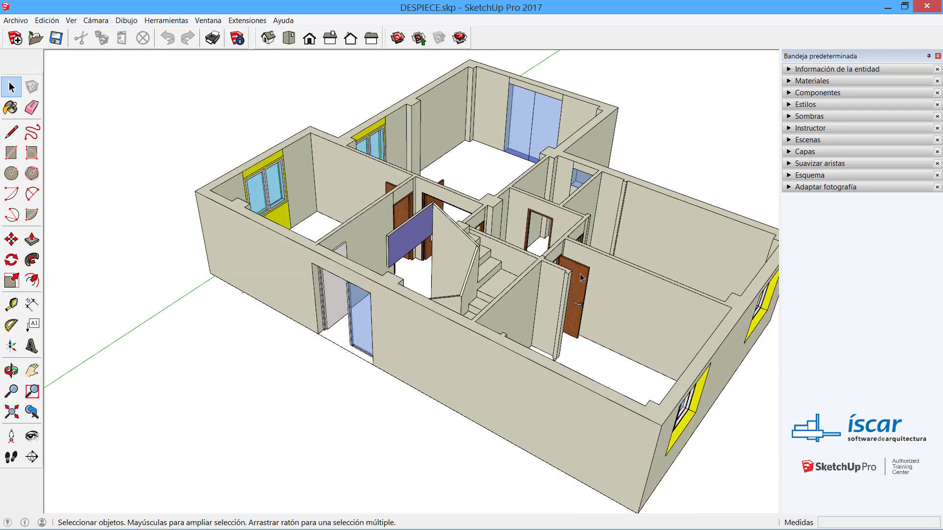
pyautogui.scroll(-1, 264, 119)
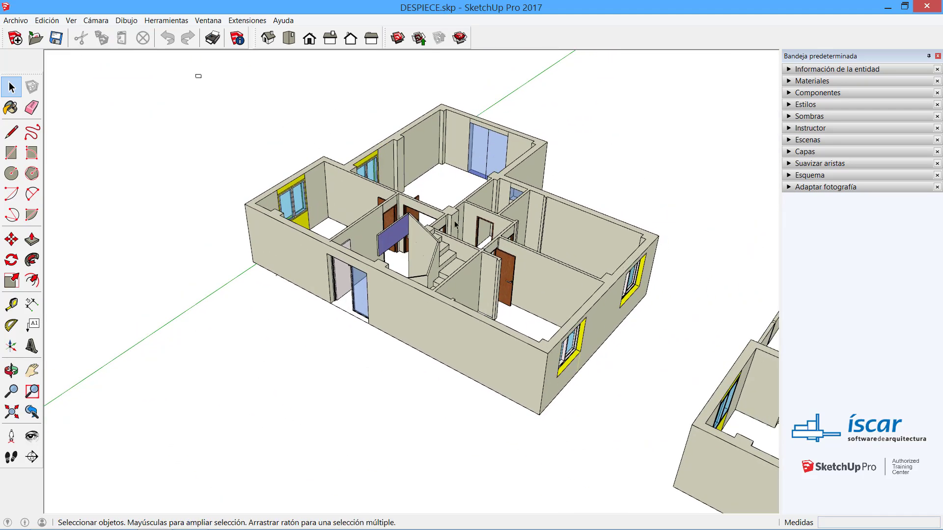
pyautogui.moveTo(195, 75); pyautogui.dragTo(687, 431)
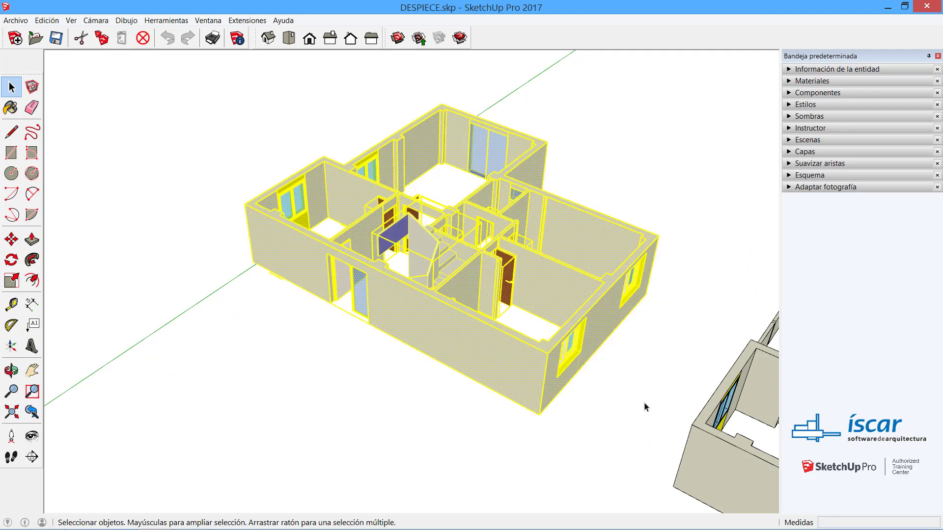
pyautogui.rightClick(480, 346)
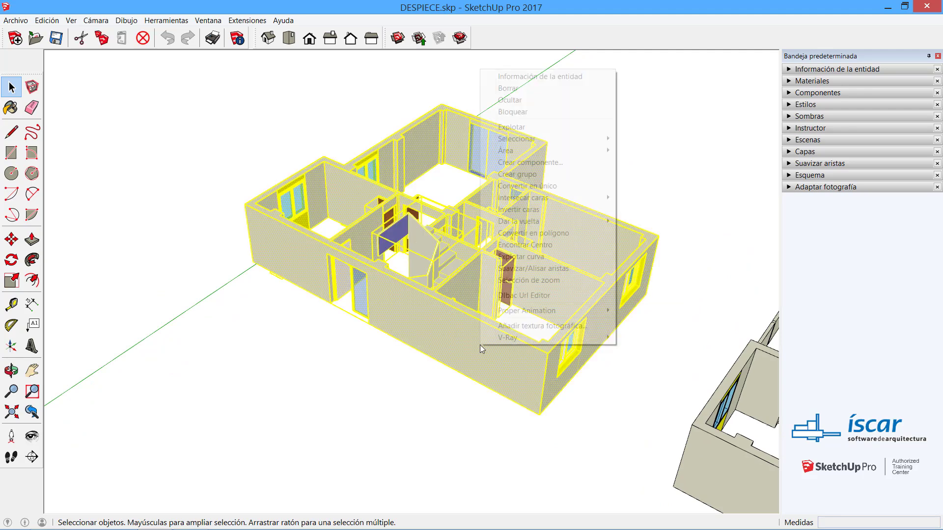
pyautogui.click(542, 177)
pyautogui.moveTo(541, 173); pyautogui.dragTo(417, 436, button='middle')
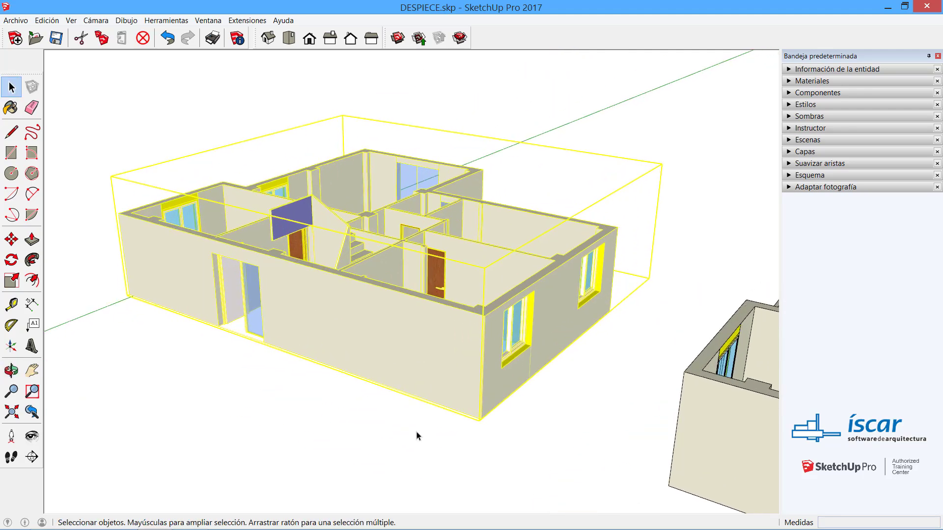
pyautogui.click(354, 498)
# Step: Copy the house group upward 2.5 m twice from its lower front corner, stacking the copies into a three-storey building
pyautogui.click(393, 345)
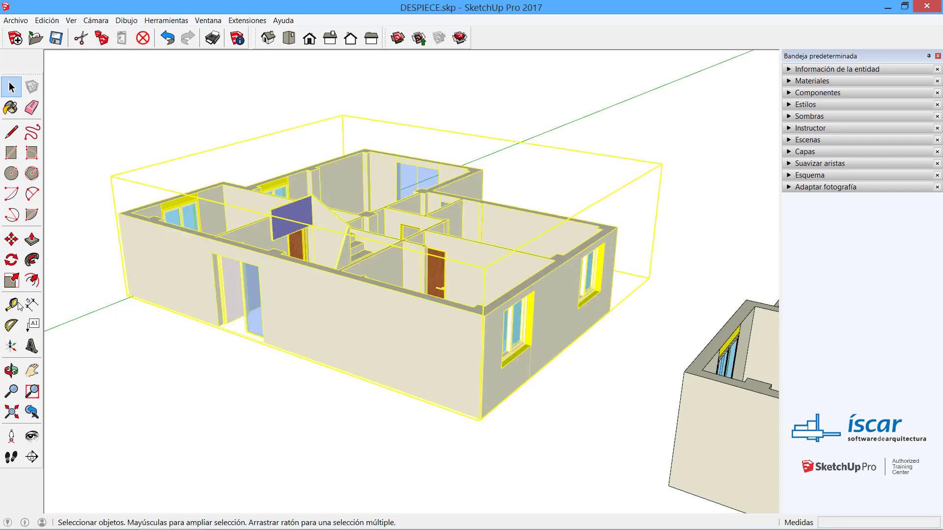
pyautogui.click(11, 239)
pyautogui.click(481, 419)
pyautogui.press('ctrl')
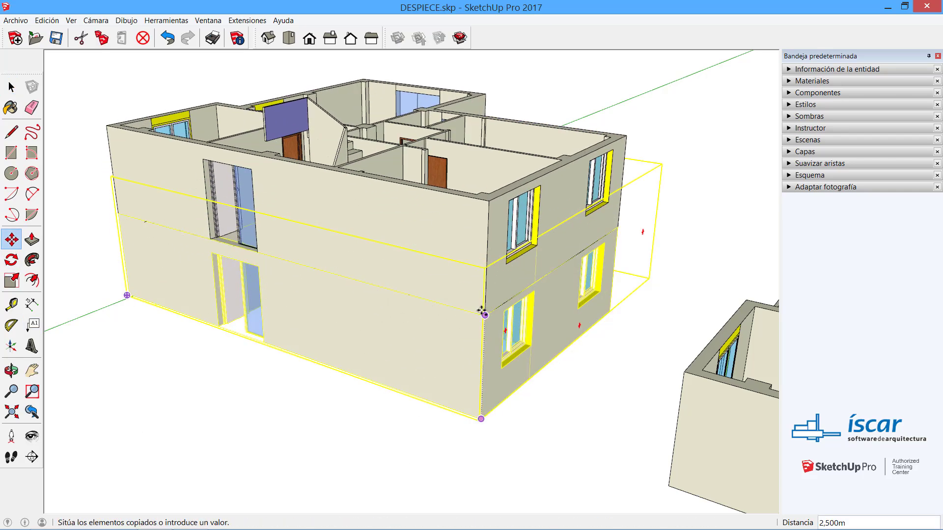
pyautogui.click(483, 313)
pyautogui.click(484, 316)
pyautogui.press('ctrl')
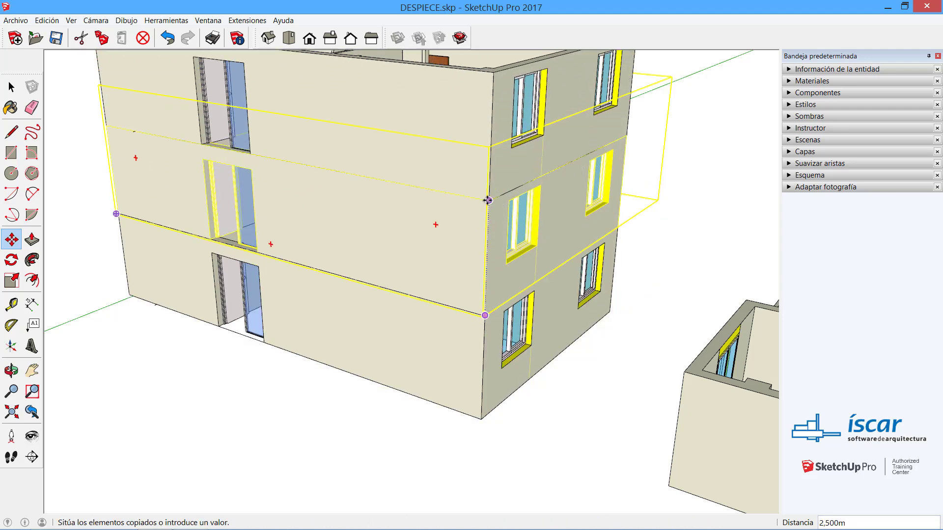
pyautogui.click(487, 201)
pyautogui.moveTo(464, 317); pyautogui.dragTo(457, 379, button='middle')
pyautogui.scroll(-3, 455, 345)
pyautogui.press('space')
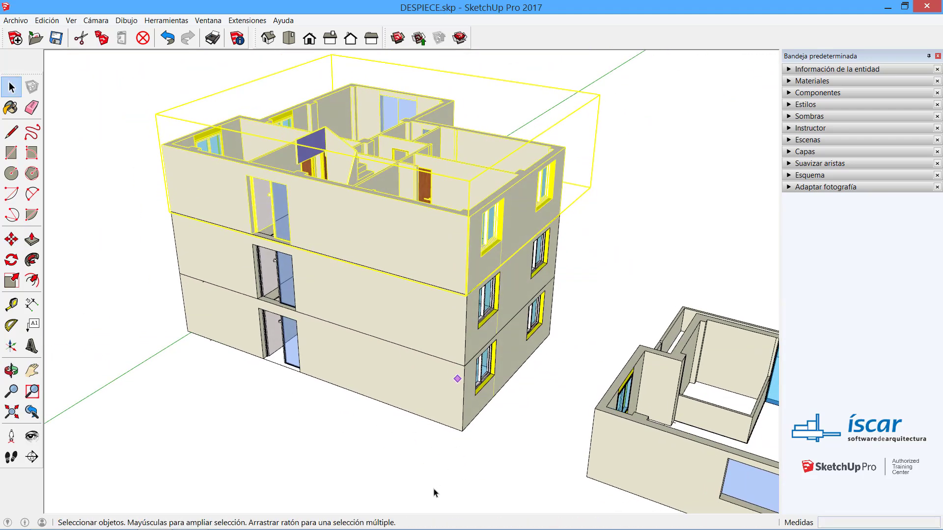
# Step: Check that each storey is independent by selecting the middle and ground floor groups separately
pyautogui.click(435, 493)
pyautogui.click(460, 269)
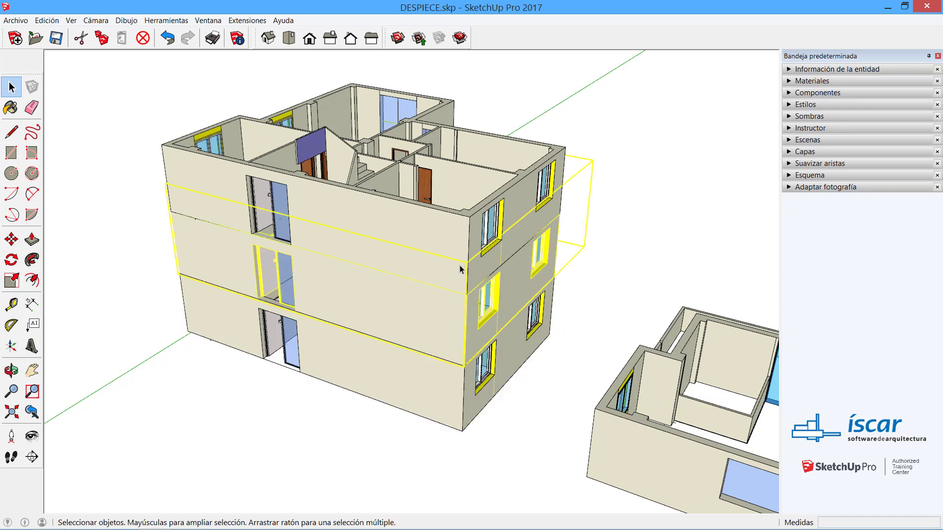
pyautogui.click(438, 343)
pyautogui.click(382, 462)
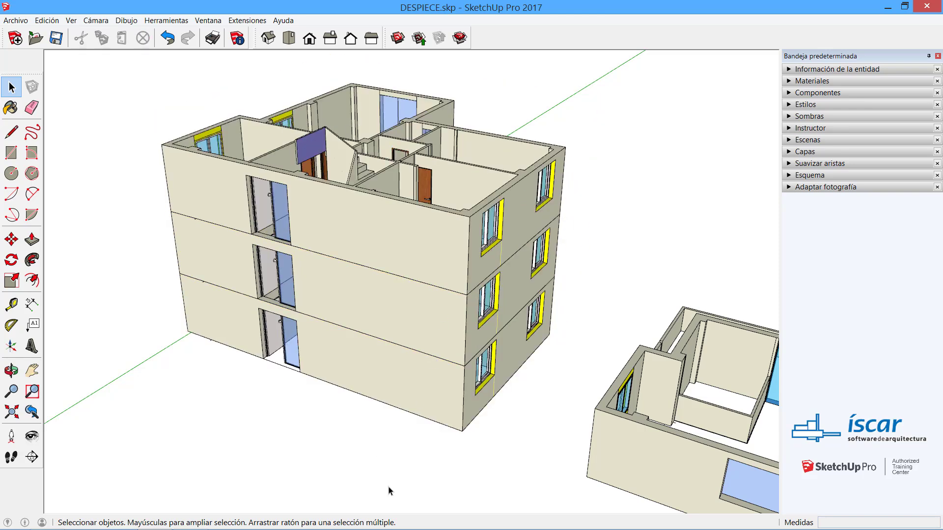
# Step: Select all three storey groups together and create a component named Edificio from them
pyautogui.click(403, 240)
pyautogui.keyDown('shift'); pyautogui.click(395, 305); pyautogui.keyUp('shift')
pyautogui.keyDown('shift'); pyautogui.click(384, 369); pyautogui.keyUp('shift')
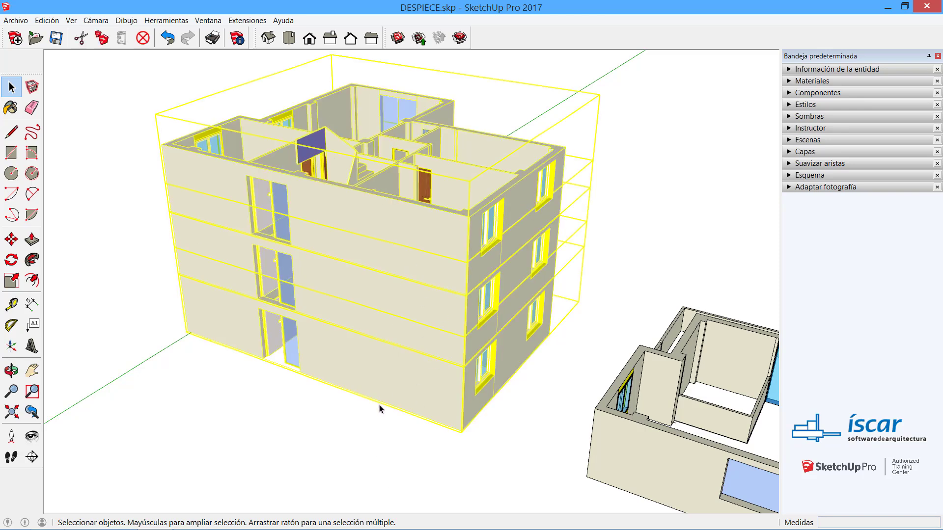
pyautogui.rightClick(375, 265)
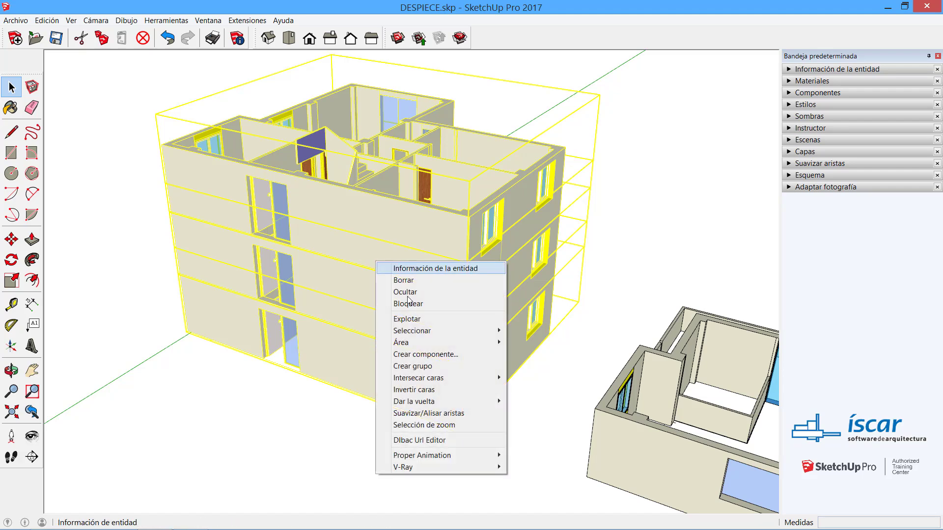
pyautogui.click(415, 355)
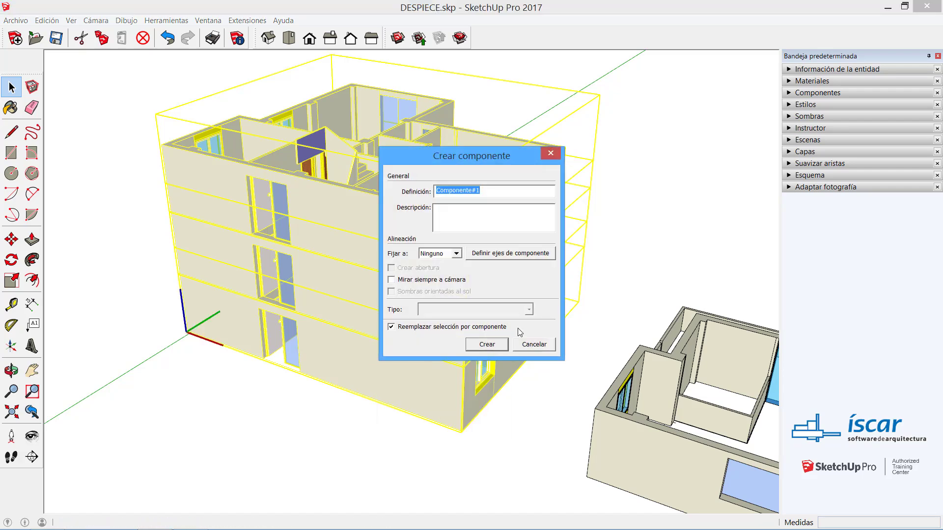
pyautogui.write('Edificio')
pyautogui.press('Return')
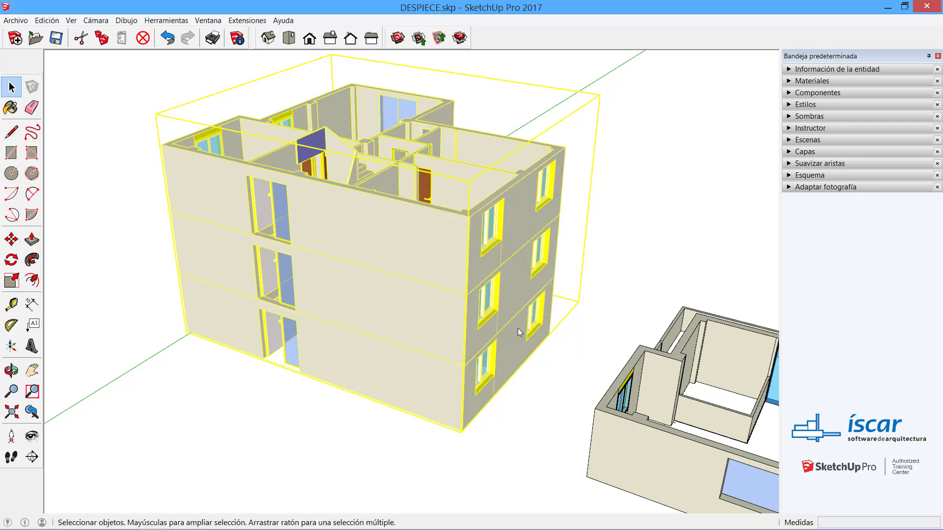
# Step: Select and deselect the three-storey building to examine it as a single Edificio component
pyautogui.click(689, 177)
pyautogui.click(479, 198)
pyautogui.click(613, 179)
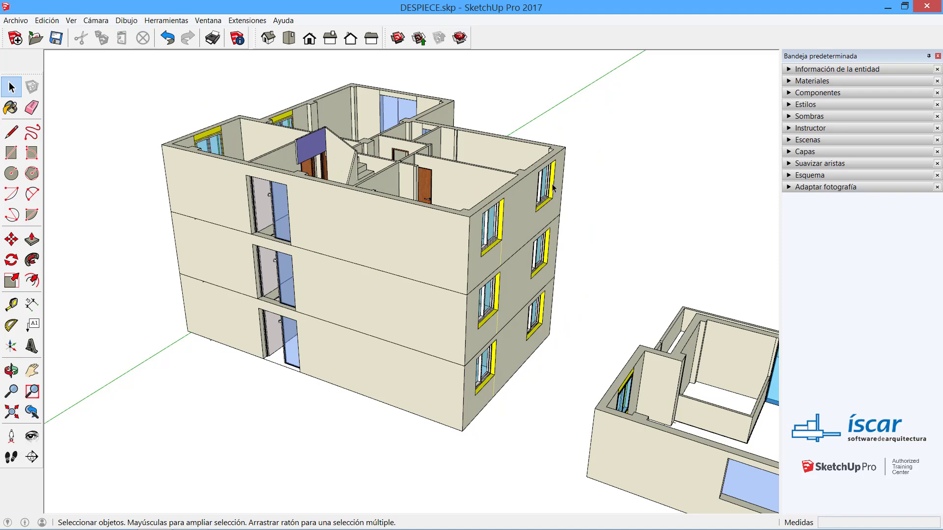
pyautogui.moveTo(554, 188); pyautogui.dragTo(376, 235, button='middle')
pyautogui.click(376, 234)
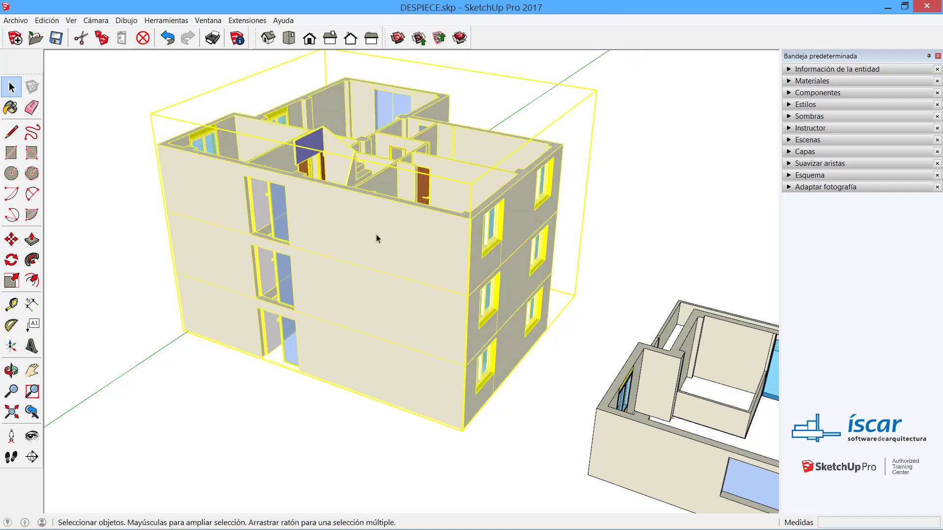
pyautogui.click(685, 234)
pyautogui.click(472, 269)
# Step: Open the Edificio component for editing, exposing its nested storey groups
pyautogui.doubleClick(359, 211)
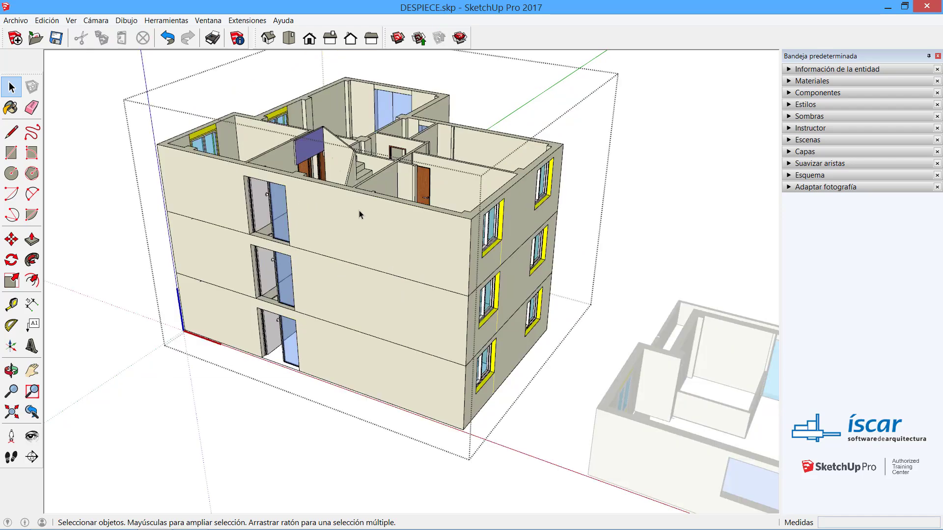
pyautogui.click(600, 168)
pyautogui.rightClick(506, 215)
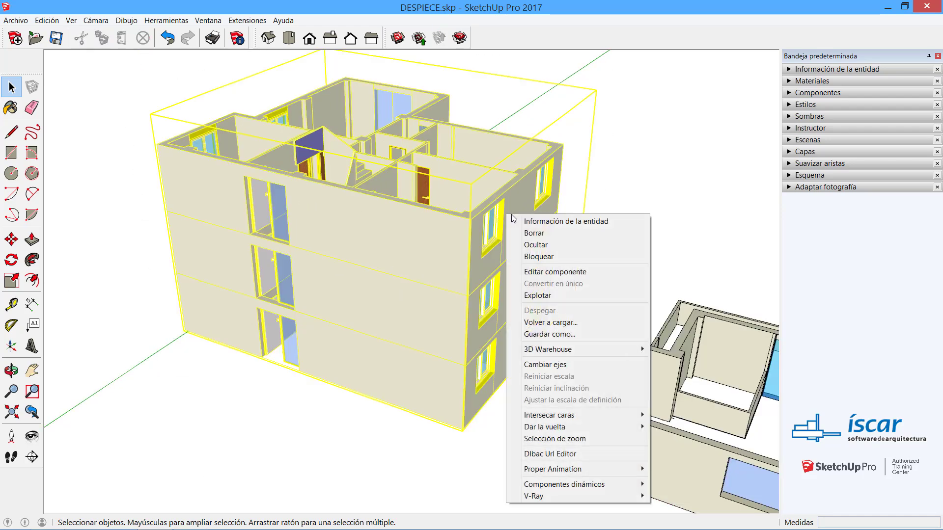
pyautogui.click(546, 277)
pyautogui.moveTo(541, 300); pyautogui.dragTo(615, 192, button='middle')
pyautogui.scroll(-1, 395, 333)
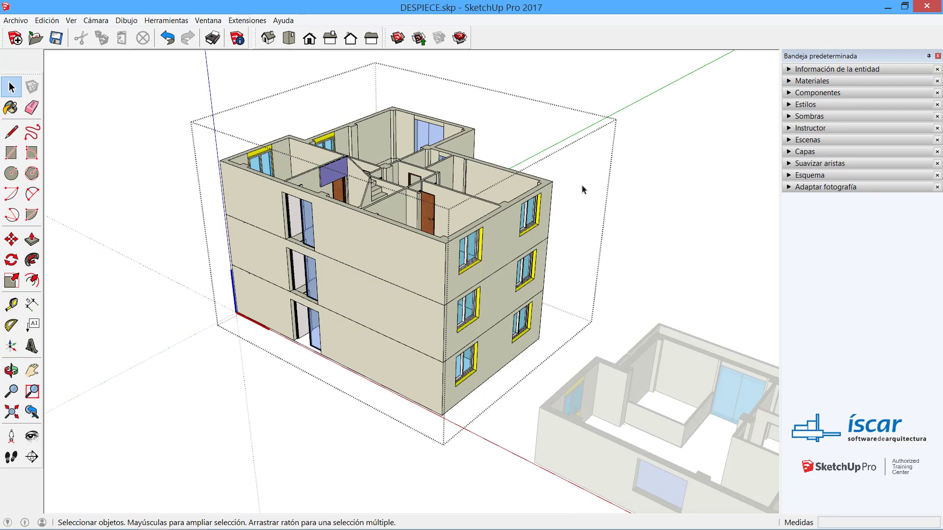
pyautogui.scroll(1, 448, 284)
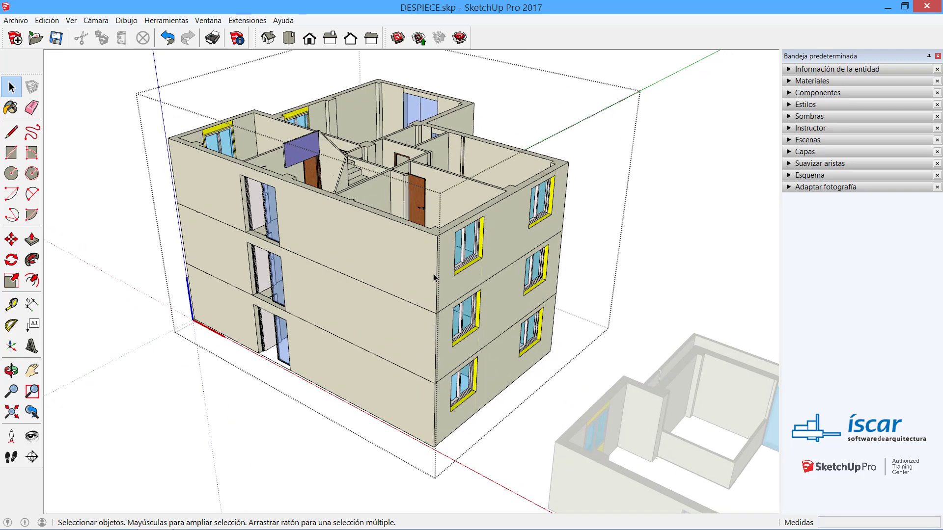
# Step: Check the nested storeys inside Edificio by selecting the top, middle and ground floor groups in turn
pyautogui.click(433, 273)
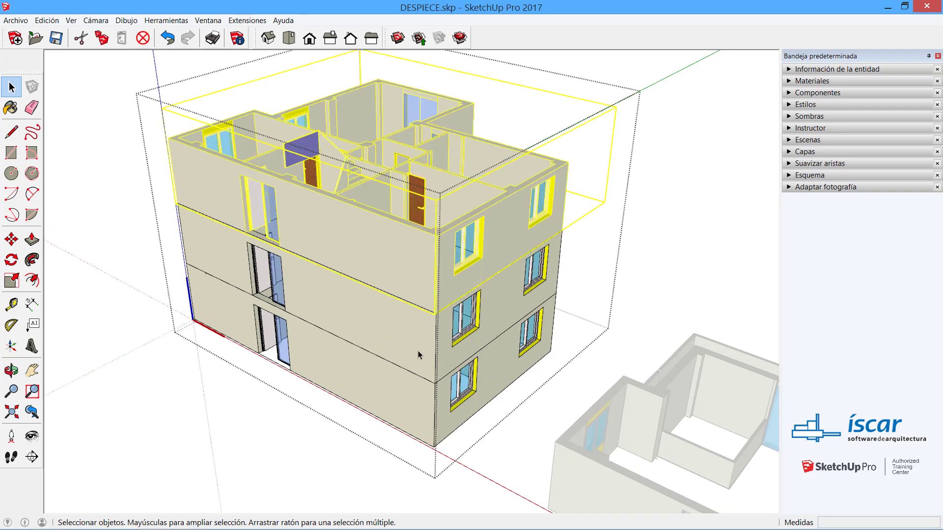
pyautogui.click(417, 351)
pyautogui.click(423, 400)
pyautogui.click(422, 350)
pyautogui.click(422, 287)
# Step: Open the top storey group for editing and extrude its long front wall face outward with Push/Pull
pyautogui.moveTo(411, 246); pyautogui.dragTo(404, 273, button='middle')
pyautogui.scroll(2, 380, 190)
pyautogui.moveTo(403, 185); pyautogui.dragTo(388, 281, button='middle')
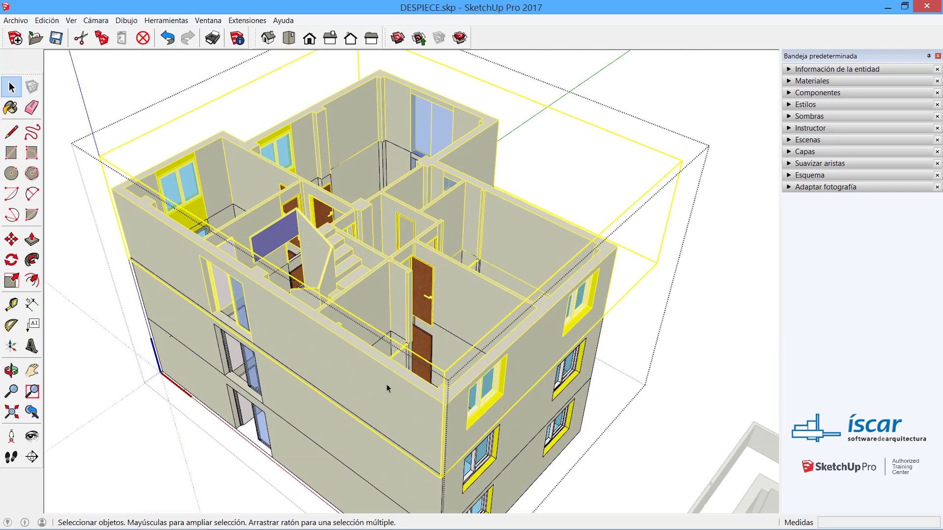
pyautogui.moveTo(387, 384); pyautogui.dragTo(366, 350, button='middle')
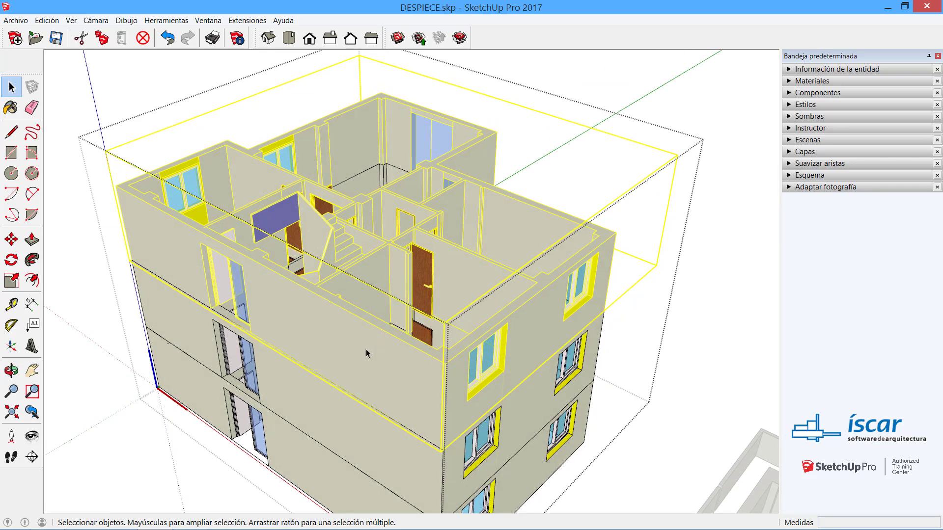
pyautogui.doubleClick(367, 349)
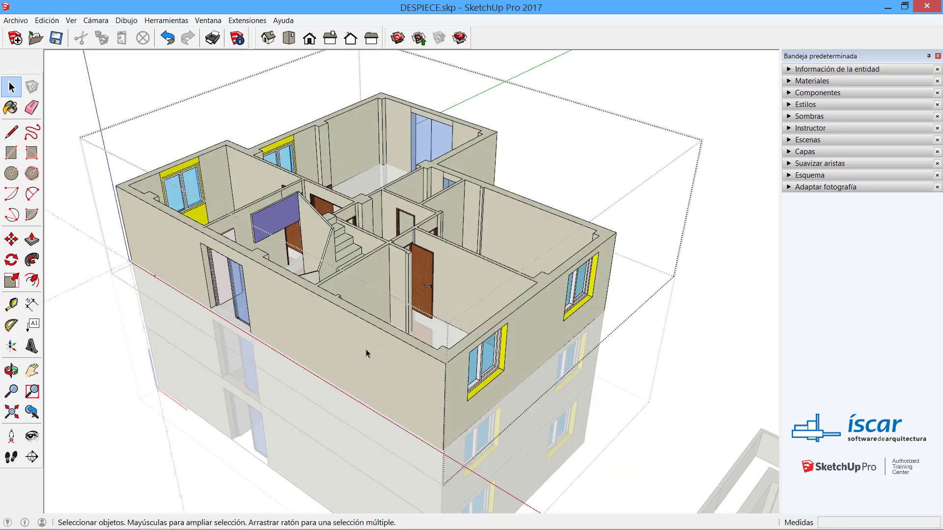
pyautogui.click(366, 349)
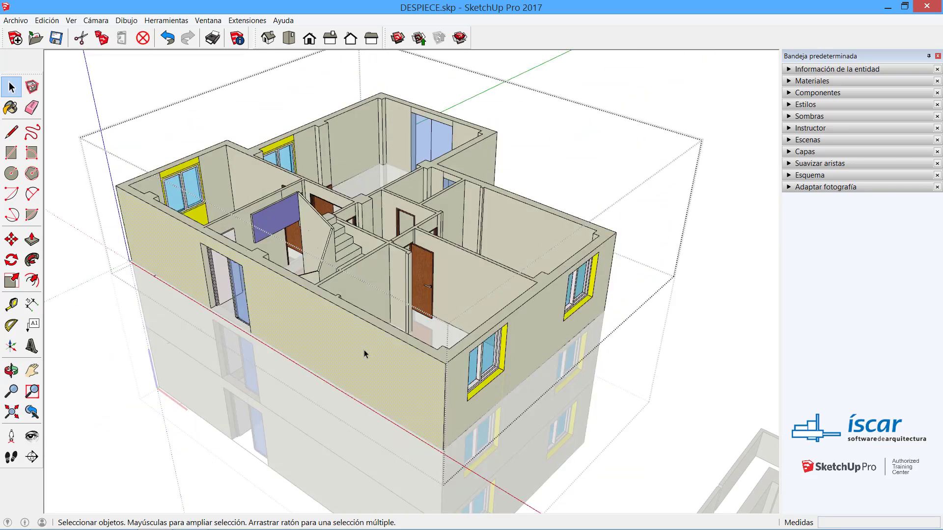
pyautogui.click(32, 239)
pyautogui.moveTo(322, 344); pyautogui.dragTo(280, 363)
pyautogui.press('space')
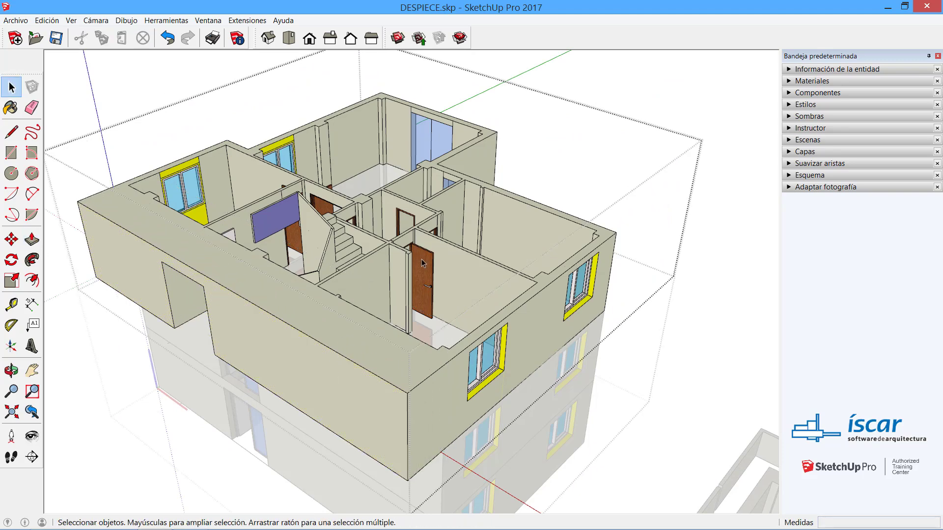
# Step: Open the room door component on the top storey and thicken its leaf by about 0.24 m with Push/Pull
pyautogui.scroll(8, 426, 264)
pyautogui.moveTo(428, 263); pyautogui.dragTo(428, 294, button='middle')
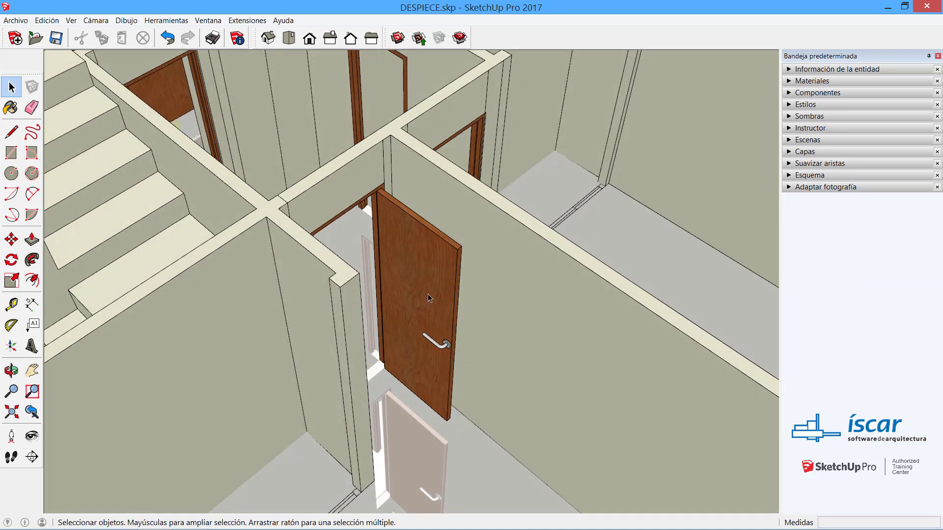
pyautogui.click(450, 265)
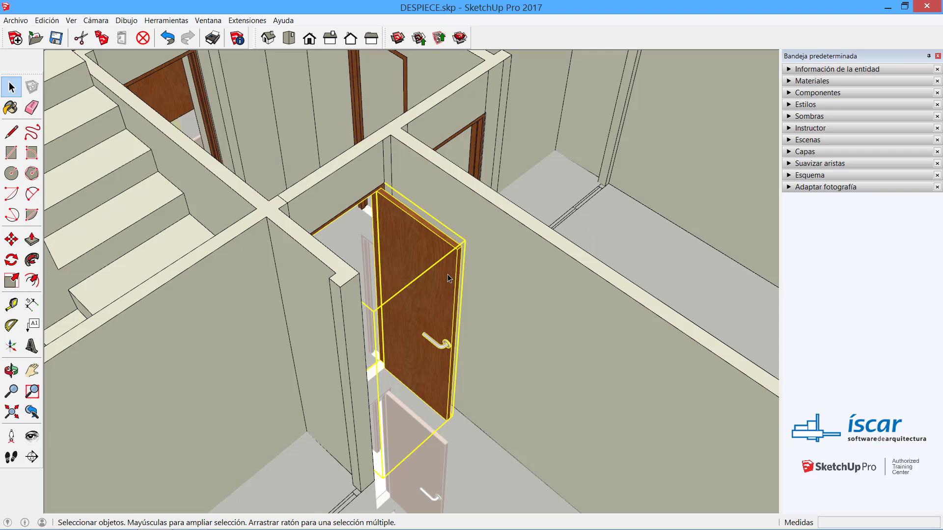
pyautogui.doubleClick(447, 274)
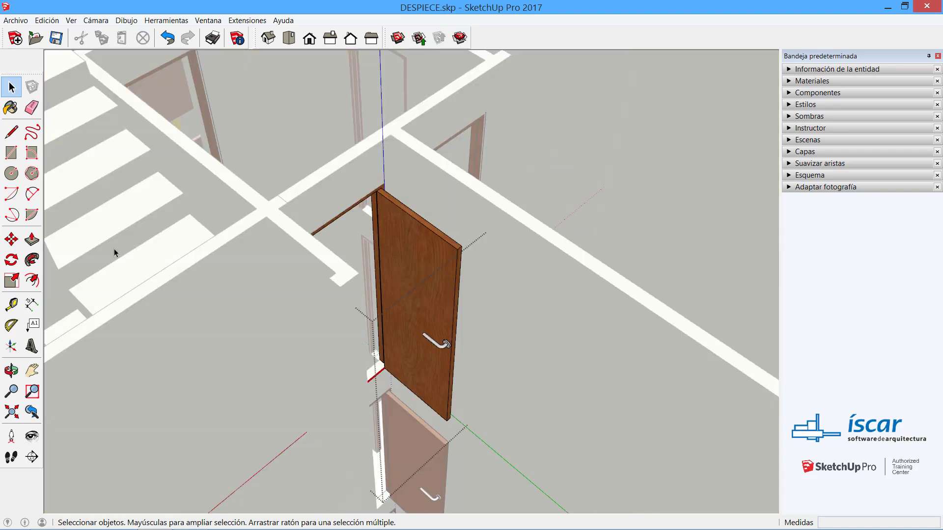
pyautogui.click(378, 319)
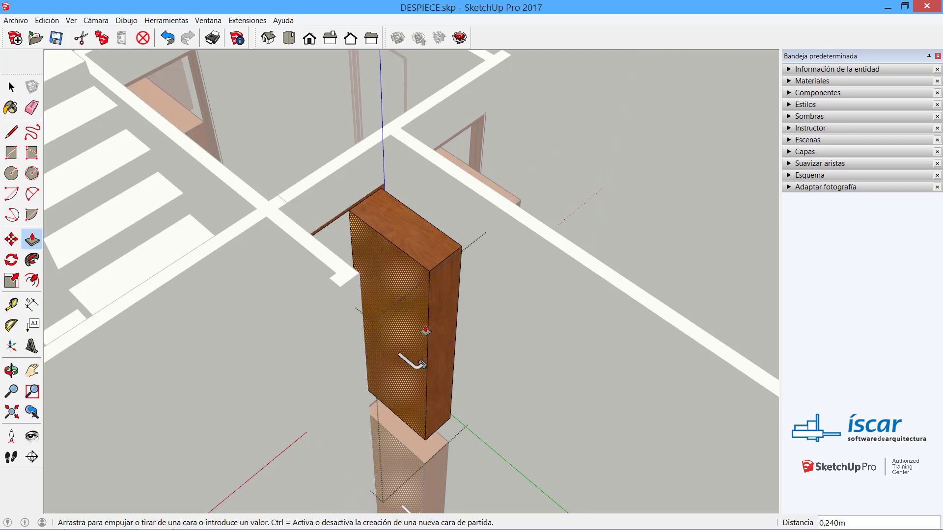
pyautogui.click(426, 366)
pyautogui.press('space')
# Step: Open the door handle nested in the door and extrude its round mounting plate outward with Push/Pull
pyautogui.scroll(5, 425, 366)
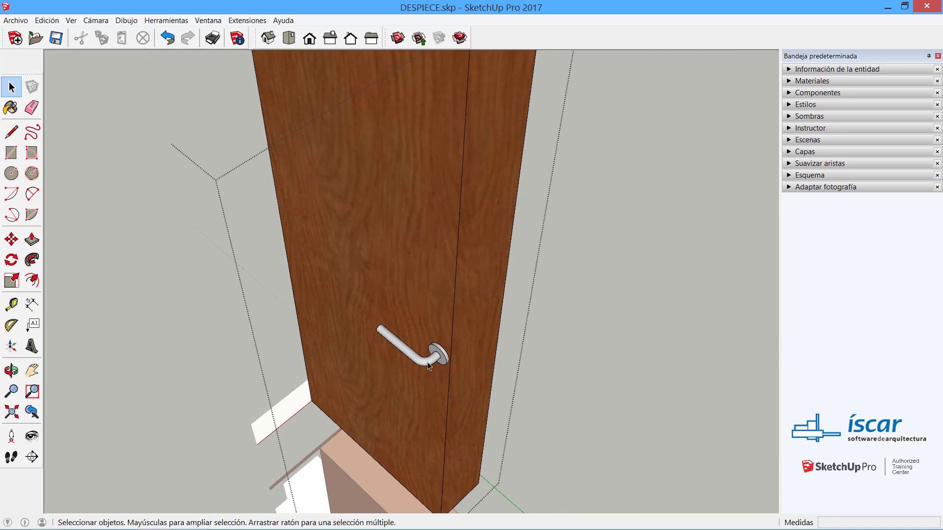
pyautogui.click(428, 366)
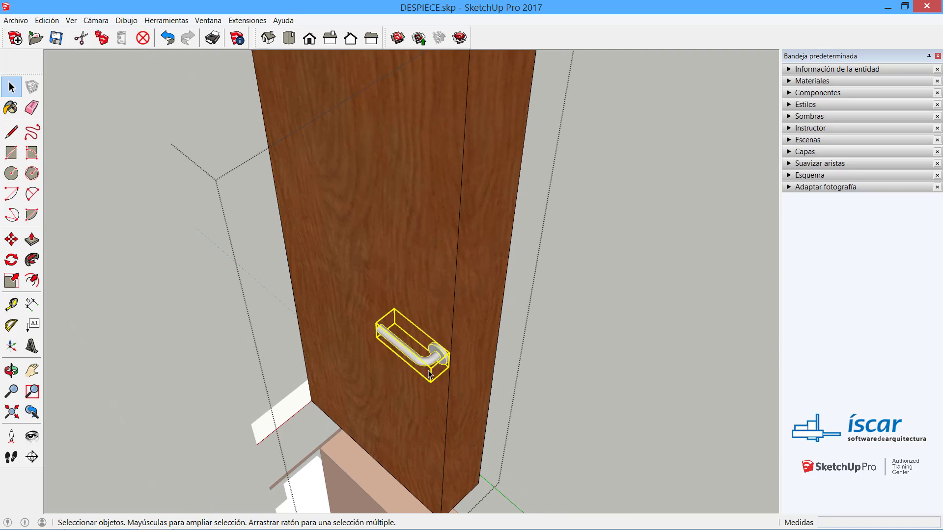
pyautogui.doubleClick(426, 371)
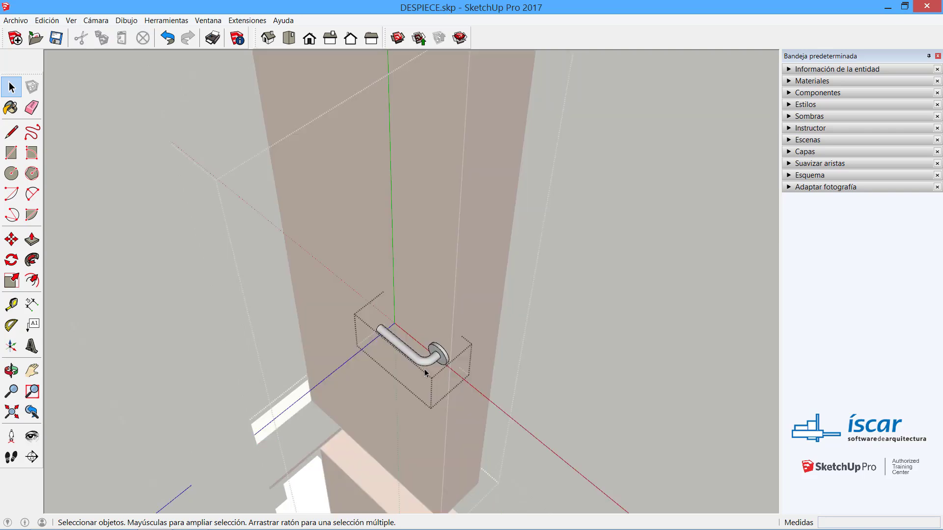
pyautogui.scroll(4, 426, 373)
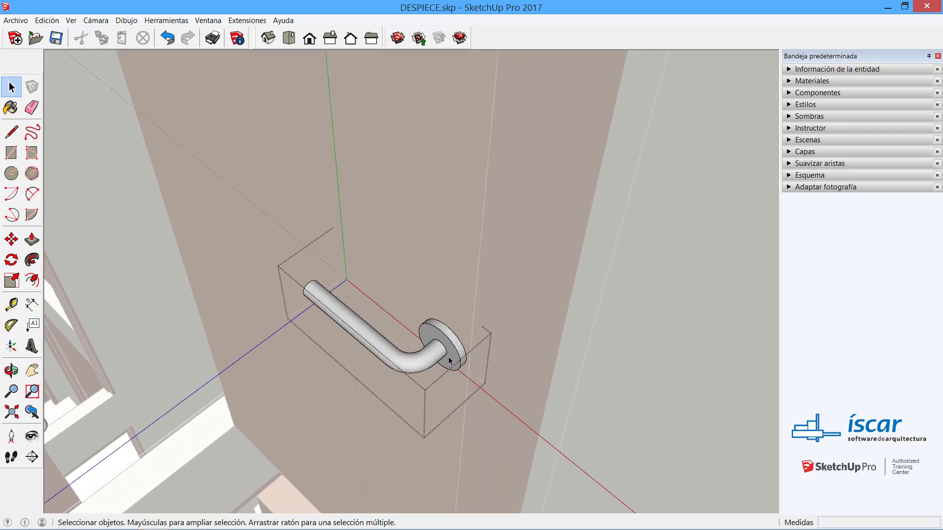
pyautogui.press('p')
pyautogui.click(449, 358)
pyautogui.click(432, 374)
pyautogui.press('space')
# Step: Leave the door handle and the door component, returning to the top storey group's editing level
pyautogui.scroll(-1, 431, 391)
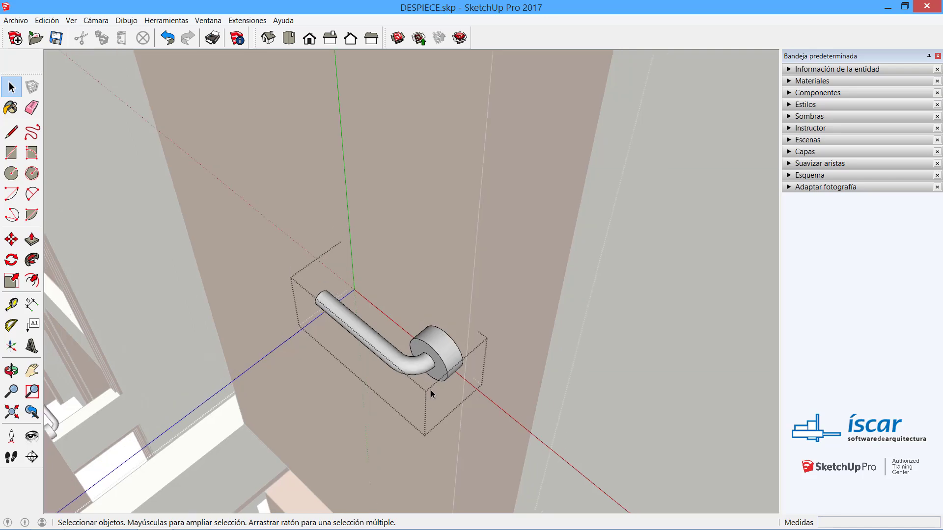
pyautogui.scroll(-8, 431, 390)
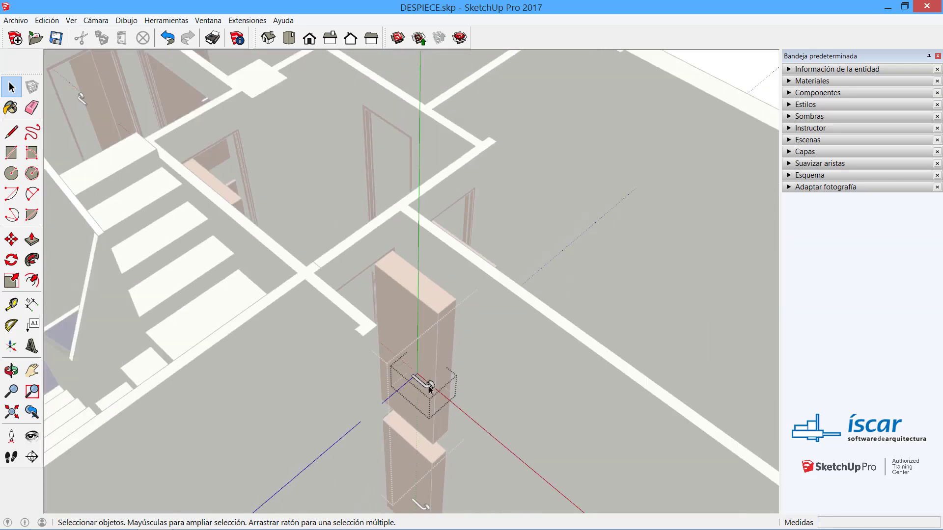
pyautogui.scroll(-6, 427, 388)
pyautogui.moveTo(421, 379); pyautogui.dragTo(415, 304, button='middle')
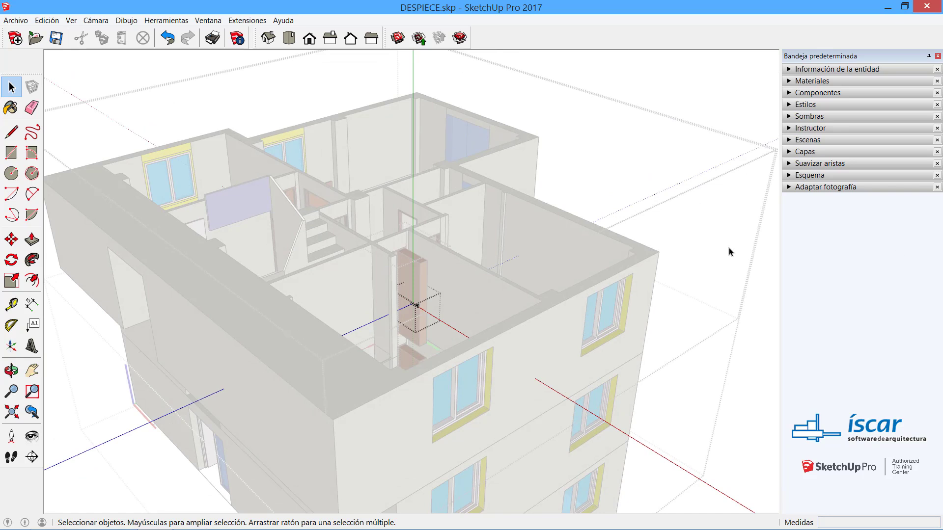
pyautogui.scroll(-6, 521, 255)
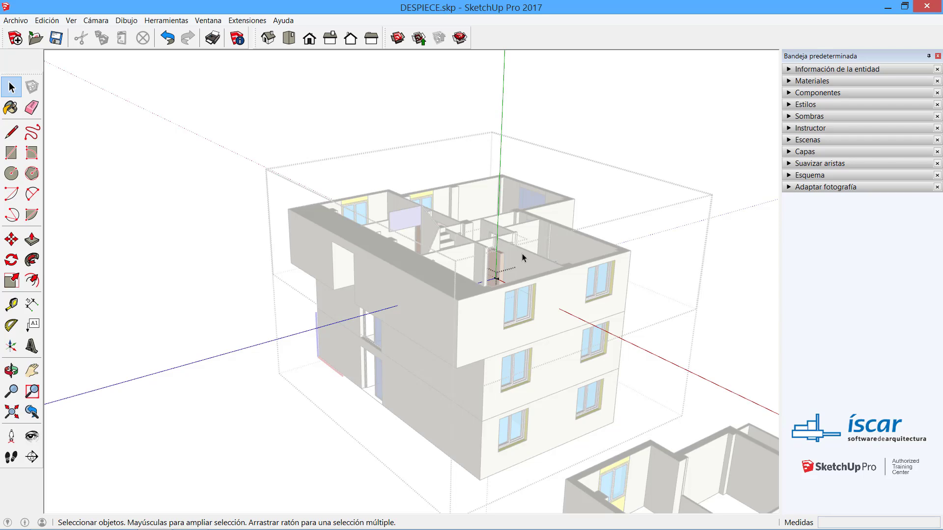
pyautogui.moveTo(409, 214); pyautogui.dragTo(431, 299, button='middle')
pyautogui.scroll(3, 554, 255)
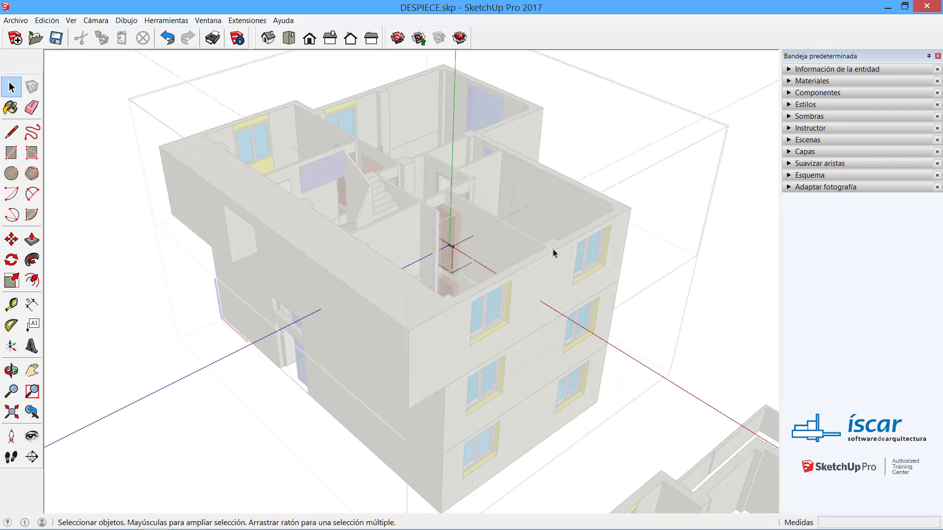
pyautogui.scroll(3, 409, 284)
pyautogui.click(503, 243)
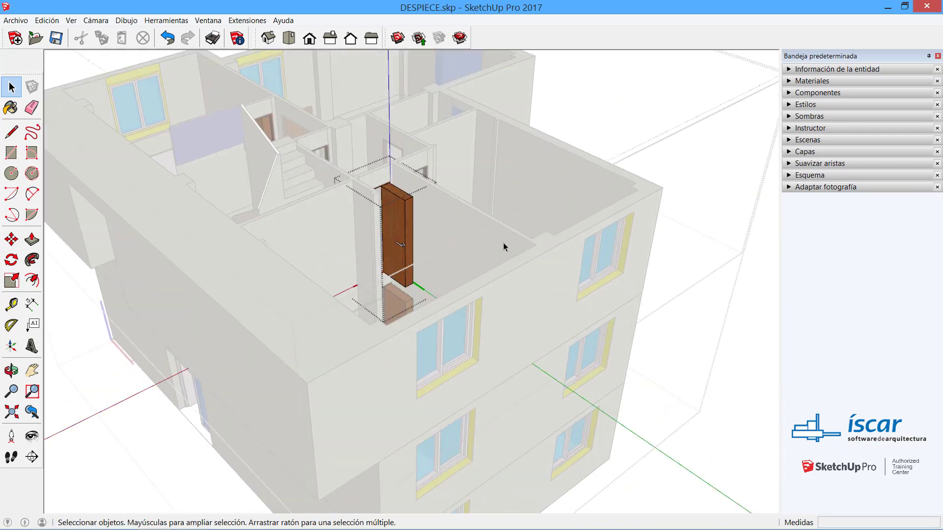
pyautogui.click(503, 242)
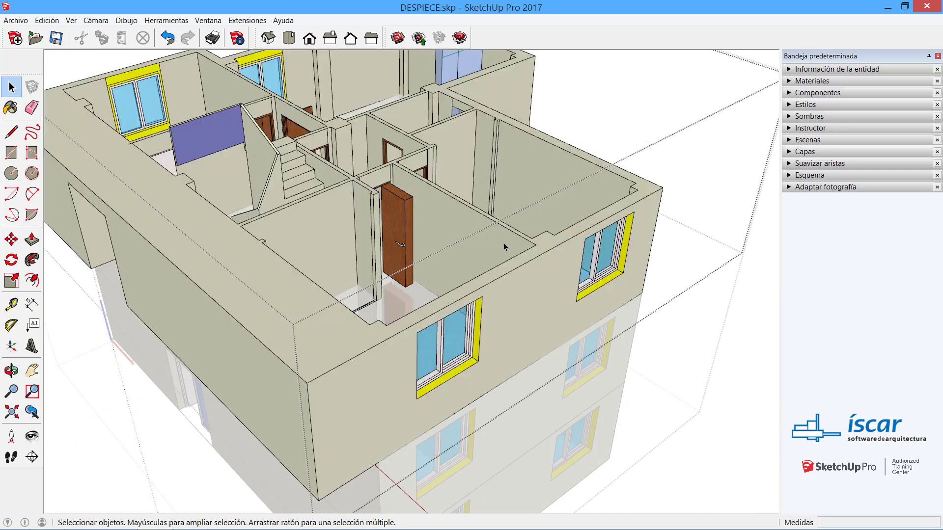
# Step: Close the top storey group and the Edificio component to return to the overall model
pyautogui.scroll(-5, 260, 244)
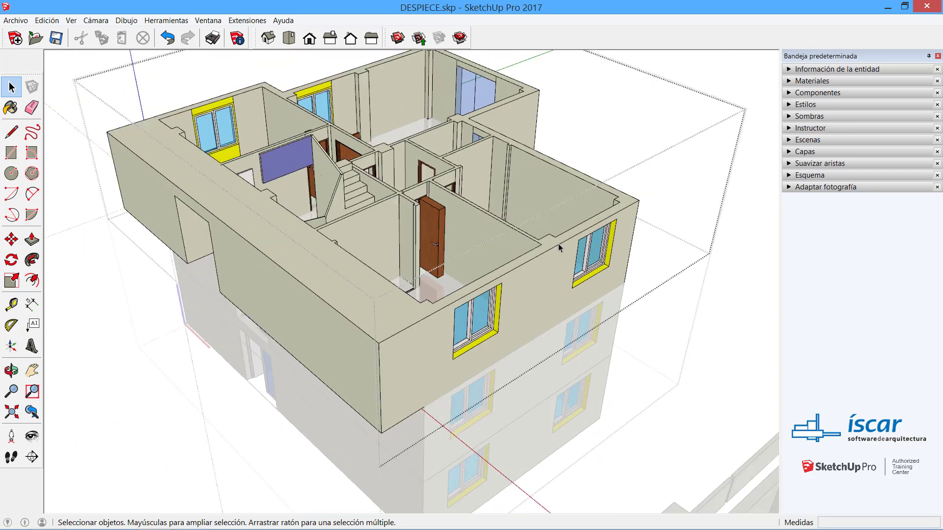
pyautogui.scroll(-1, 421, 199)
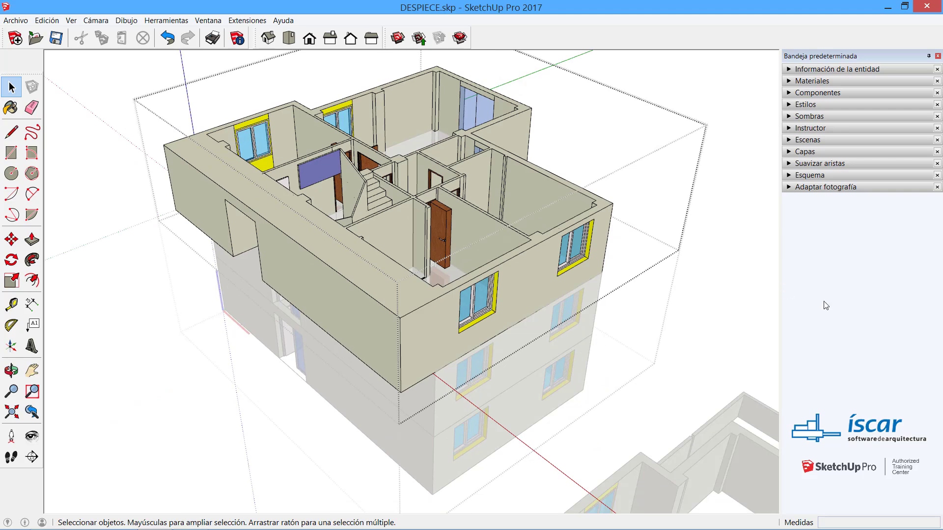
pyautogui.click(718, 268)
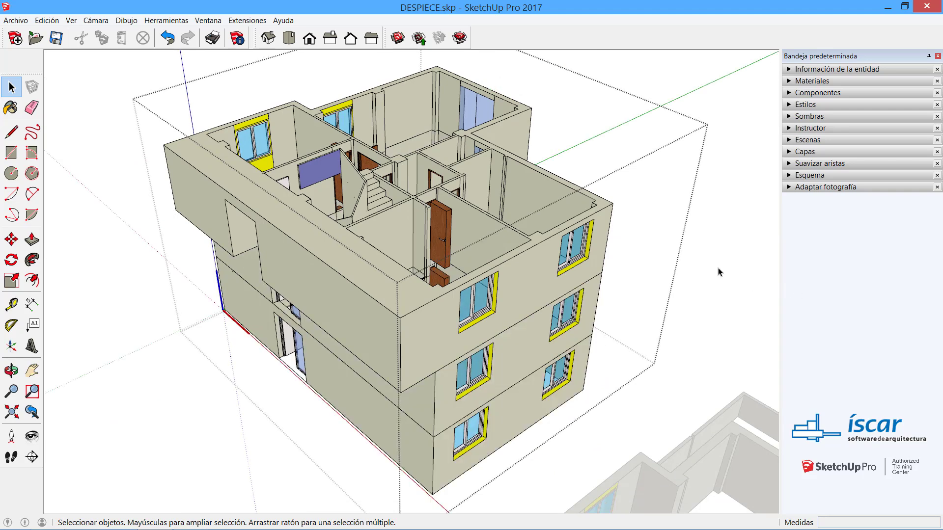
pyautogui.click(738, 251)
# Step: Try to move the whole three-storey Edificio component as a single object
pyautogui.scroll(-2, 329, 253)
pyautogui.moveTo(329, 253); pyautogui.dragTo(376, 230, button='middle')
pyautogui.click(332, 320)
pyautogui.press('m')
pyautogui.click(353, 351)
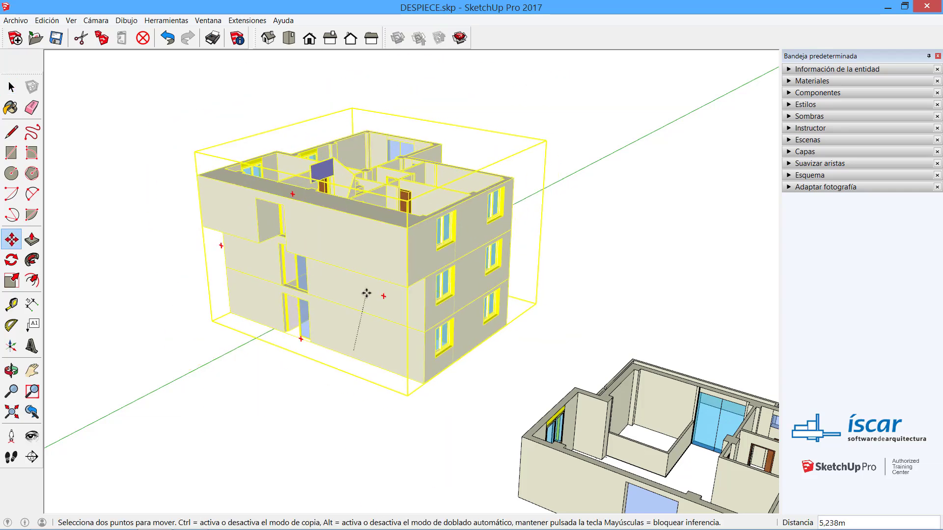
pyautogui.press('Escape')
pyautogui.press('space')
pyautogui.click(608, 288)
# Step: Explode the Edificio component into its three storey groups
pyautogui.moveTo(577, 290); pyautogui.dragTo(527, 318, button='middle')
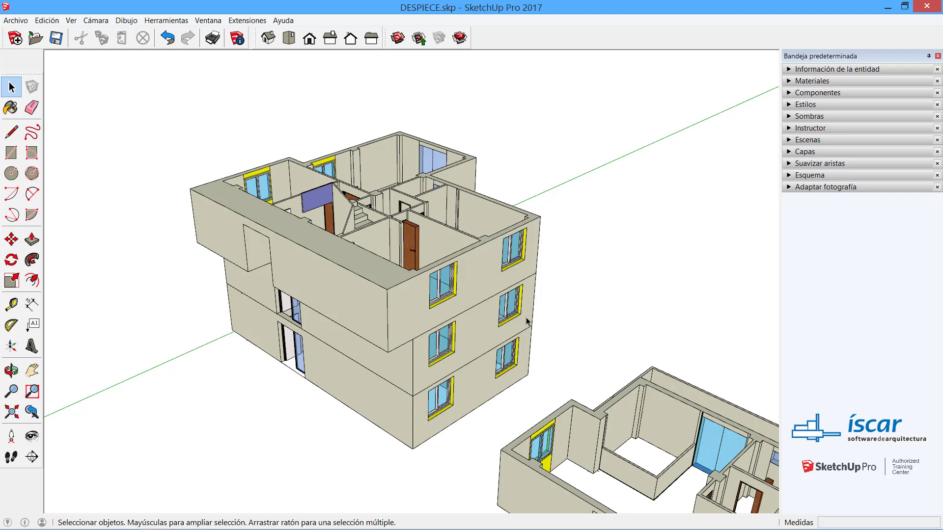
pyautogui.rightClick(401, 242)
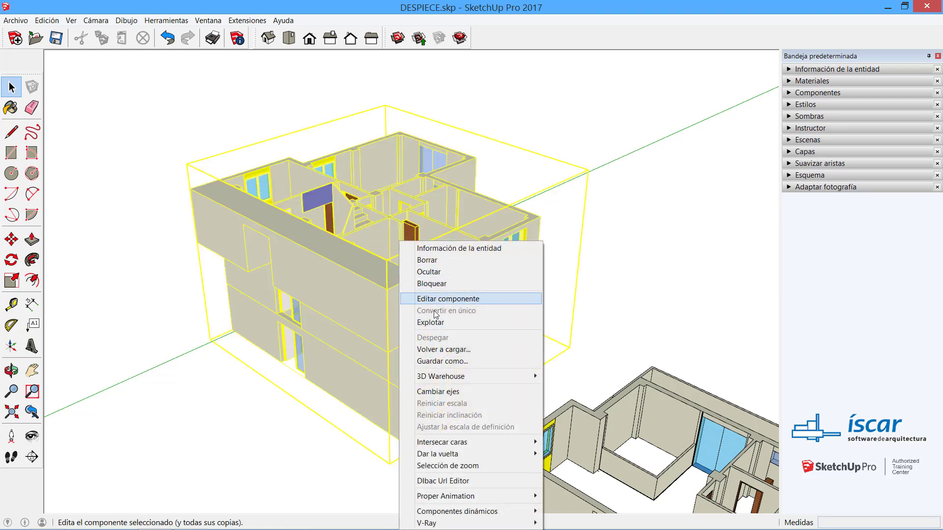
pyautogui.click(434, 323)
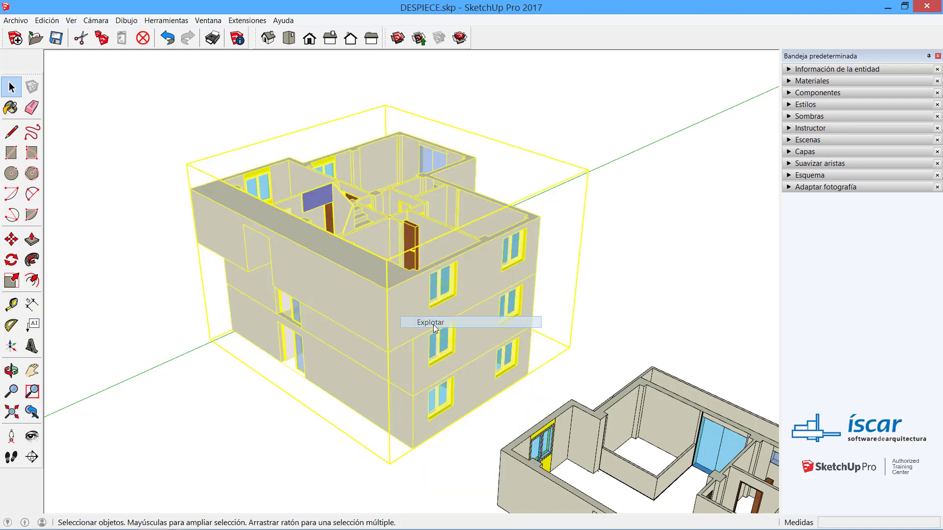
pyautogui.click(593, 284)
# Step: Check that the exploded building consists of separate storeys by selecting the top, middle and ground floor groups individually
pyautogui.click(481, 277)
pyautogui.click(466, 358)
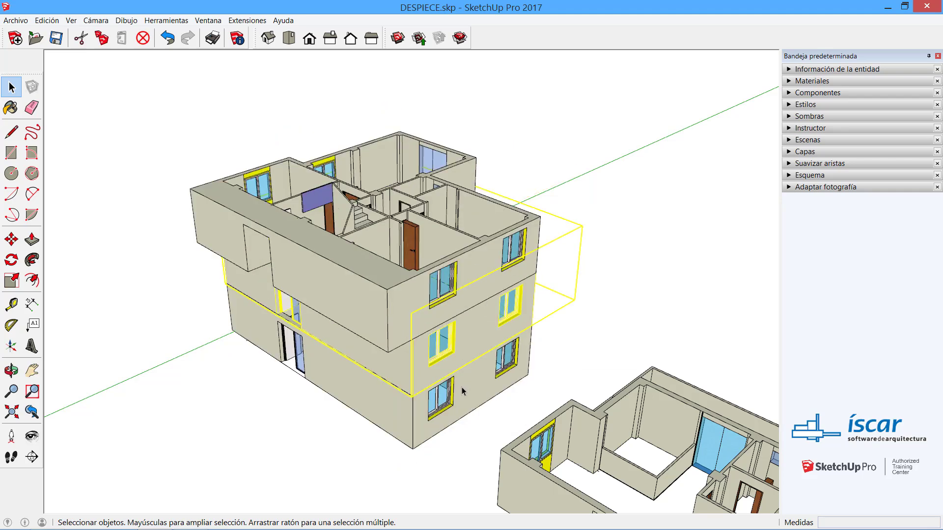
pyautogui.click(461, 418)
pyautogui.click(456, 294)
pyautogui.click(458, 399)
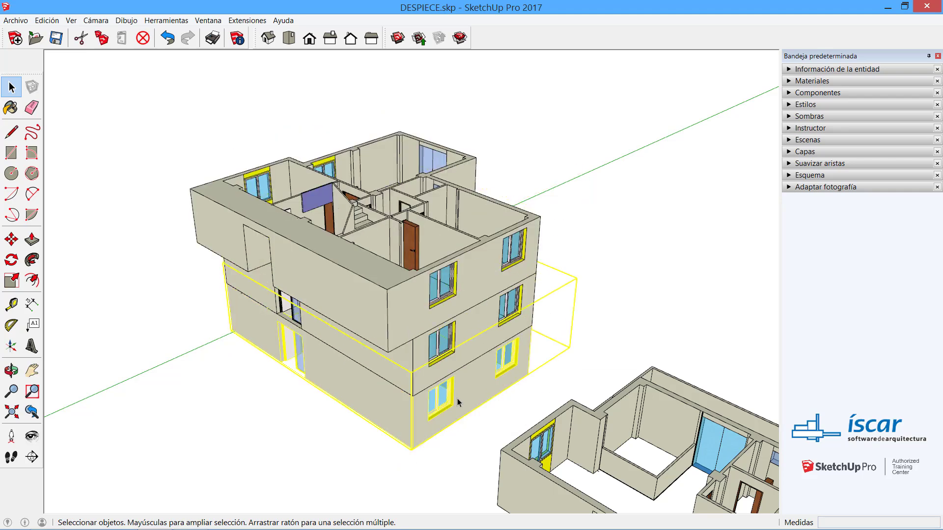
pyautogui.click(491, 339)
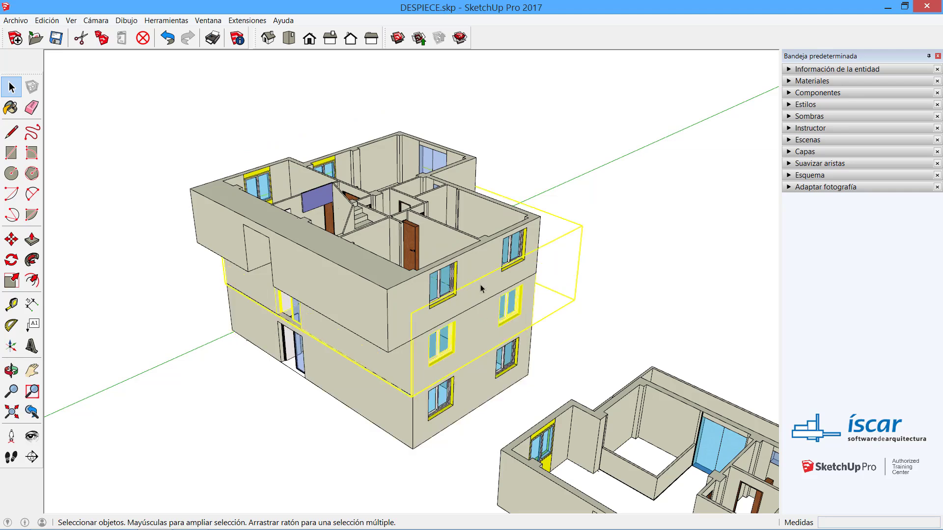
# Step: Explode the top storey group into its loose geometry, doors and windows
pyautogui.click(470, 272)
pyautogui.click(466, 348)
pyautogui.click(463, 410)
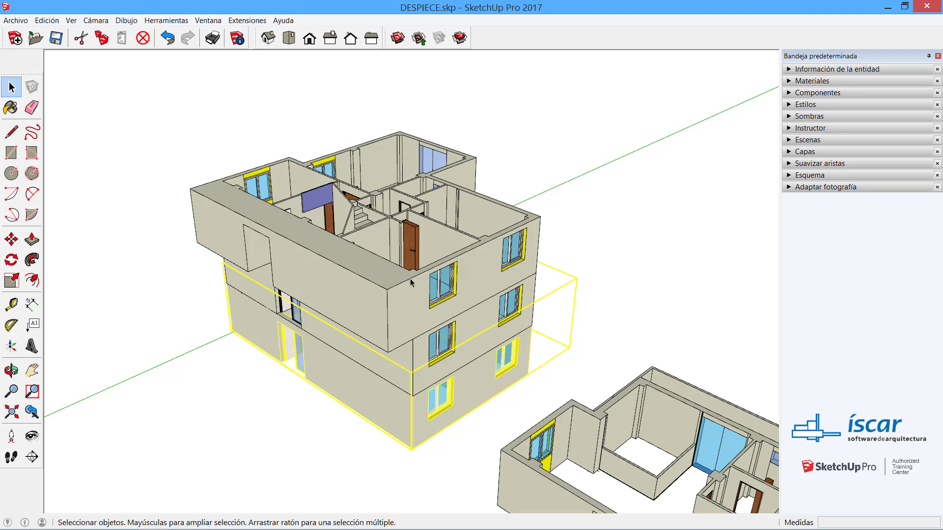
pyautogui.click(433, 293)
pyautogui.moveTo(430, 276); pyautogui.dragTo(419, 282, button='middle')
pyautogui.scroll(2, 421, 283)
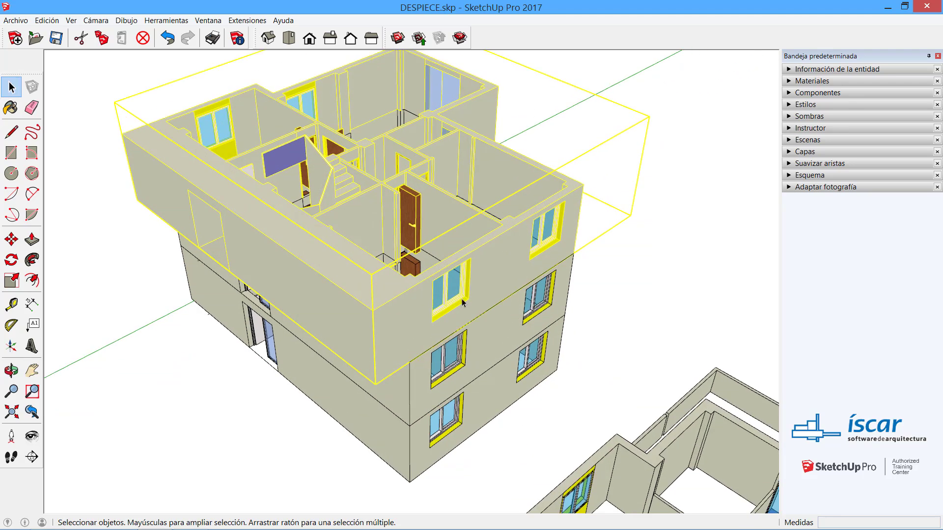
pyautogui.rightClick(459, 277)
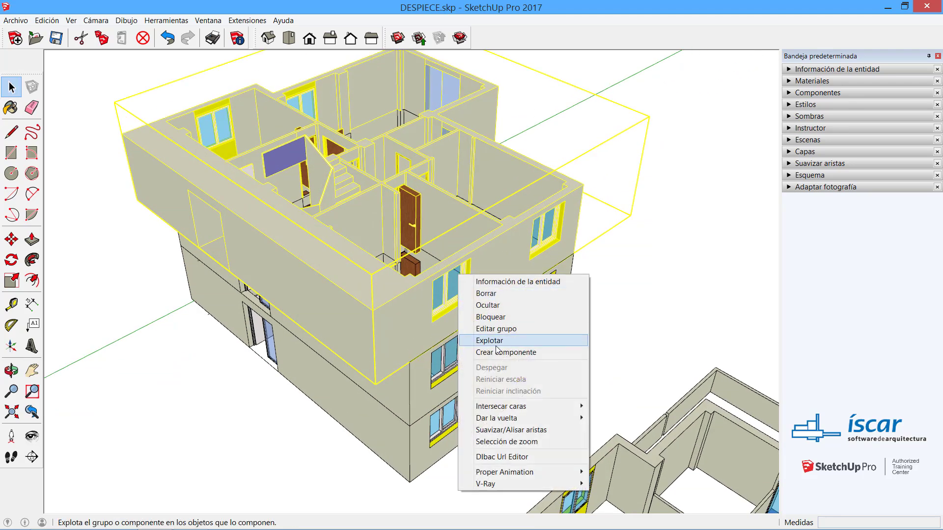
pyautogui.click(497, 340)
# Step: Try to move the middle and ground floor groups together, away from the exploded top storey
pyautogui.click(496, 346)
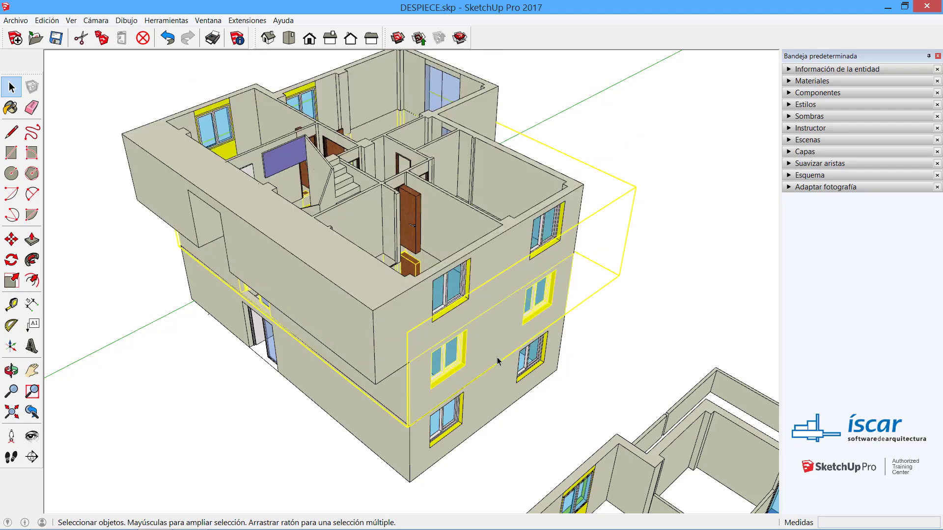
pyautogui.press('m')
pyautogui.click(497, 374)
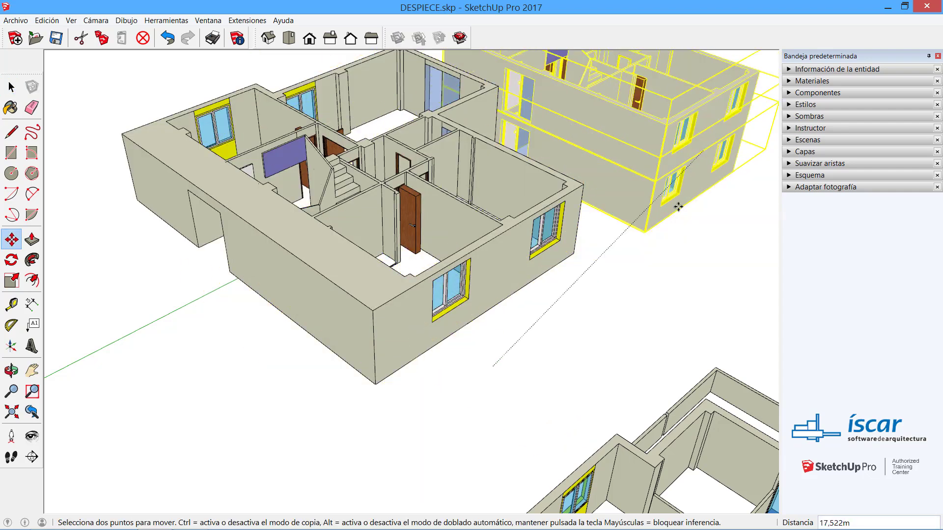
pyautogui.click(467, 361)
pyautogui.press('space')
# Step: Explode the brown door component nearest the front façade in the top storey
pyautogui.scroll(8, 438, 213)
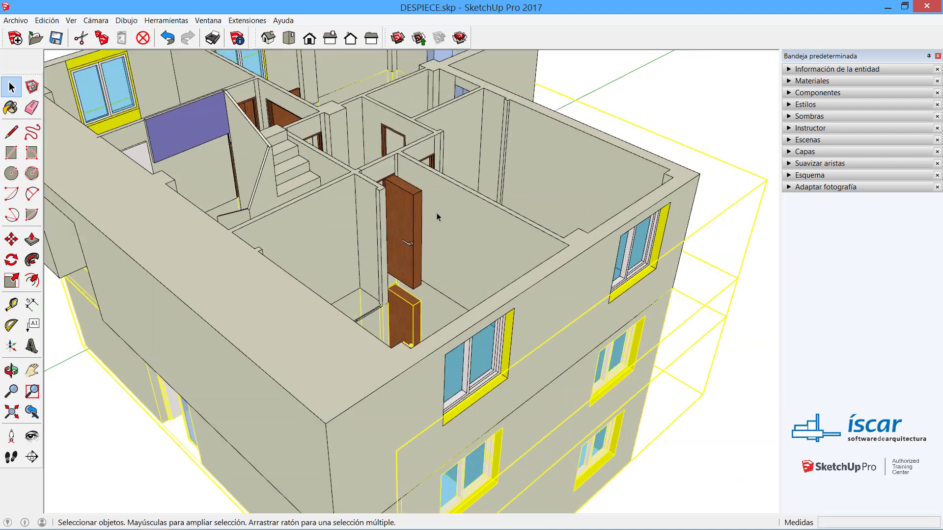
pyautogui.click(383, 211)
pyautogui.rightClick(382, 208)
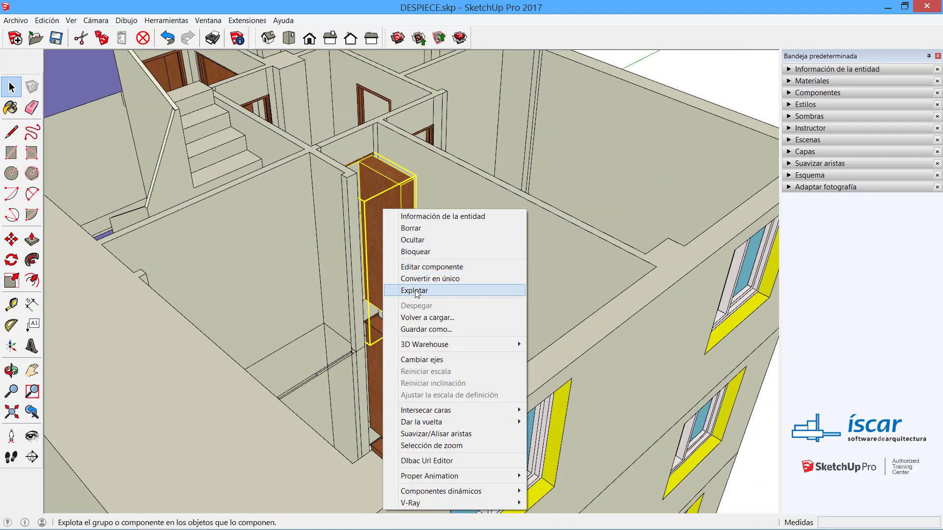
pyautogui.click(413, 291)
# Step: Try to move the exploded door's loose geometry away from its opening
pyautogui.moveTo(411, 213); pyautogui.dragTo(382, 225, button='middle')
pyautogui.press('m')
pyautogui.click(378, 236)
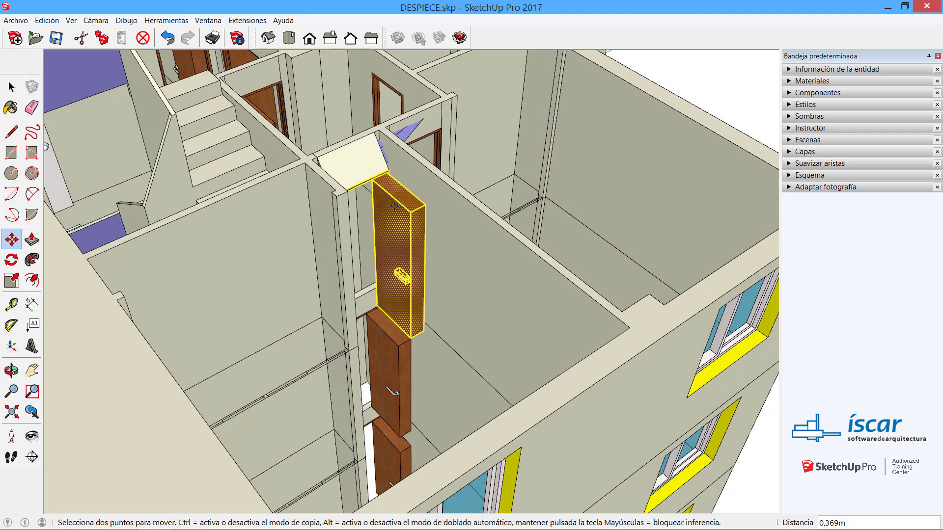
pyautogui.press('Escape')
pyautogui.press('space')
# Step: Explode the handle group on the already exploded door
pyautogui.click(394, 268)
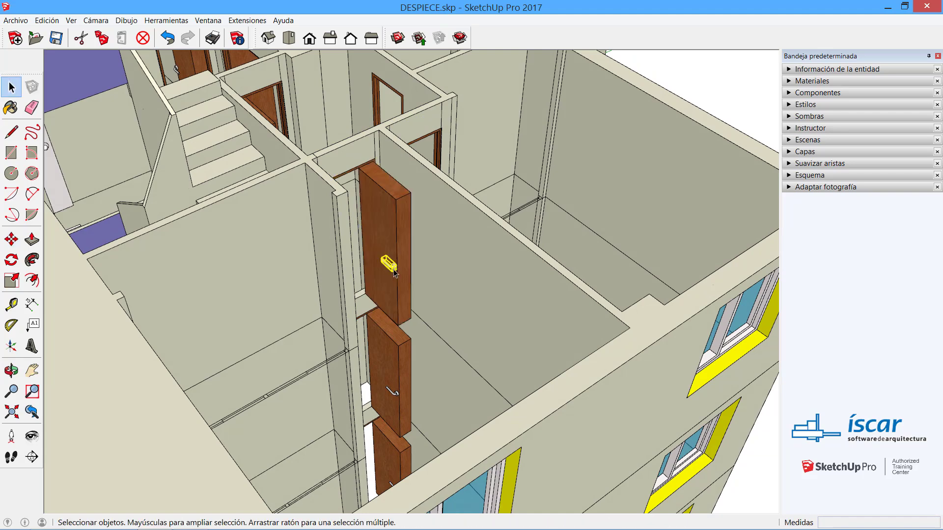
pyautogui.scroll(6, 393, 268)
pyautogui.rightClick(389, 267)
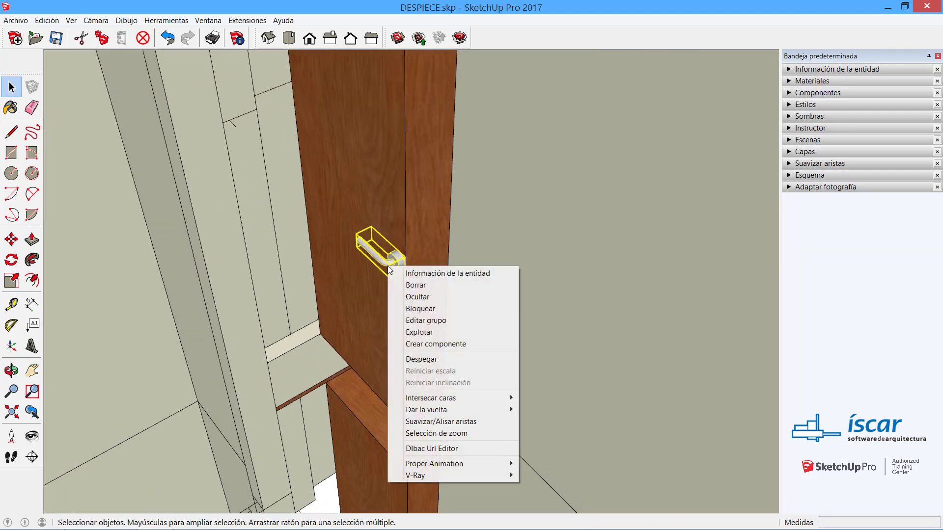
pyautogui.click(419, 332)
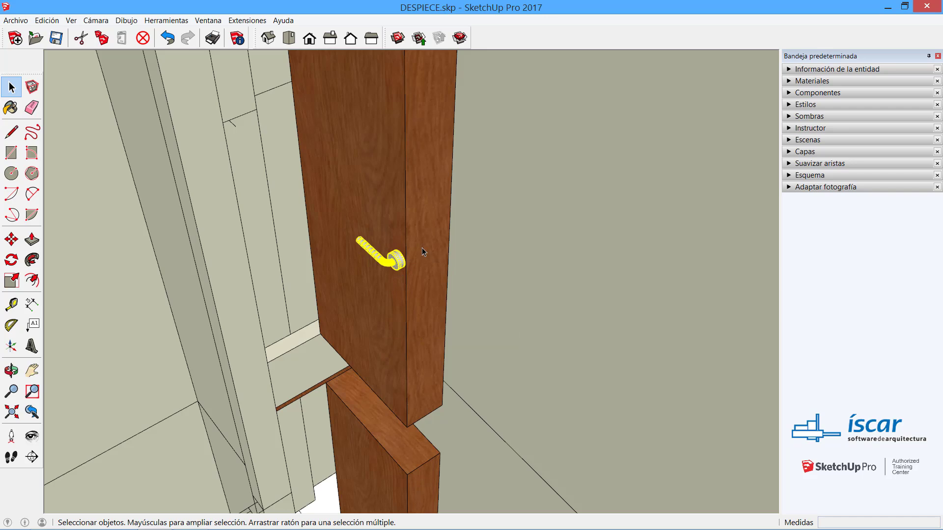
# Step: Select the whole exploded door with its handle and move it about 3.36 m across the room
pyautogui.scroll(-5, 423, 247)
pyautogui.moveTo(421, 347); pyautogui.dragTo(310, 197, button='middle')
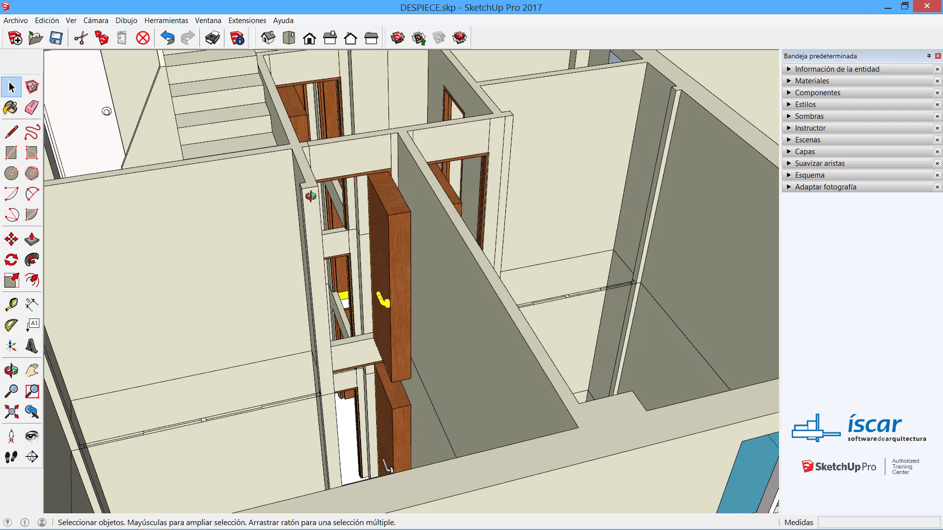
pyautogui.moveTo(305, 167); pyautogui.dragTo(430, 420)
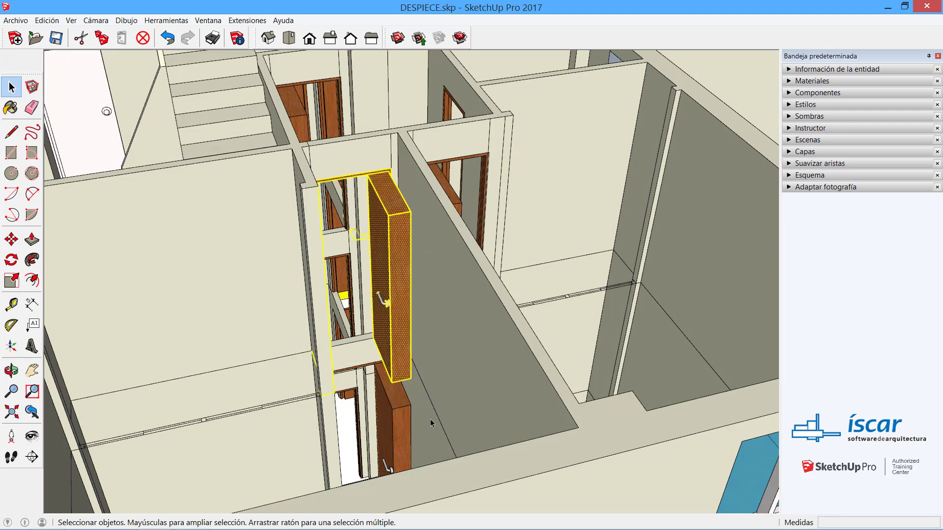
pyautogui.press('m')
pyautogui.click(387, 292)
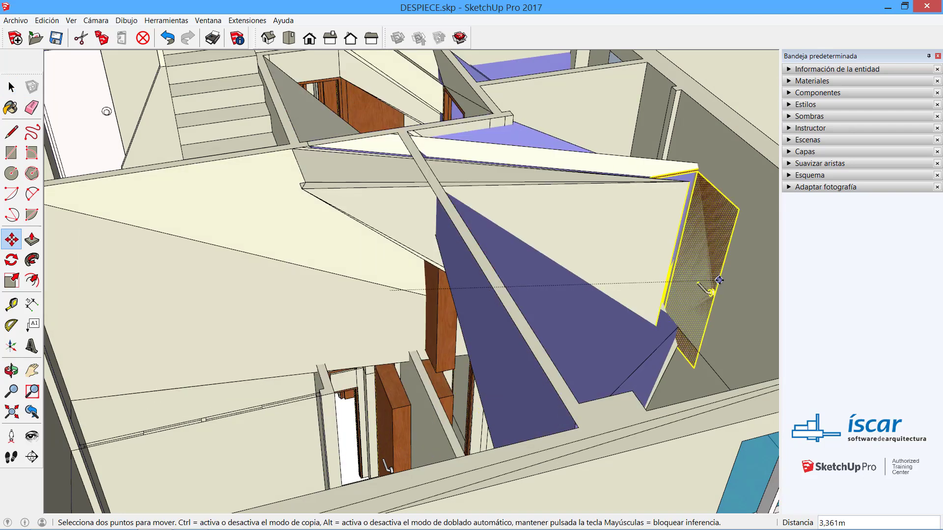
pyautogui.click(719, 280)
# Step: Undo the door move and the explosions, then check the restored top storey group by opening and closing it
pyautogui.scroll(-5, 396, 290)
pyautogui.moveTo(374, 288); pyautogui.dragTo(548, 314, button='middle')
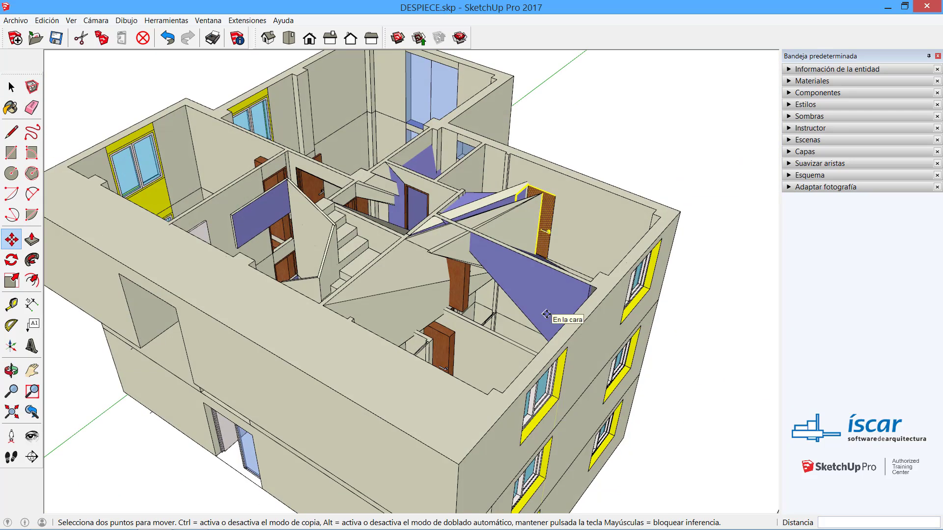
pyautogui.hotkey('ctrl', 'z')
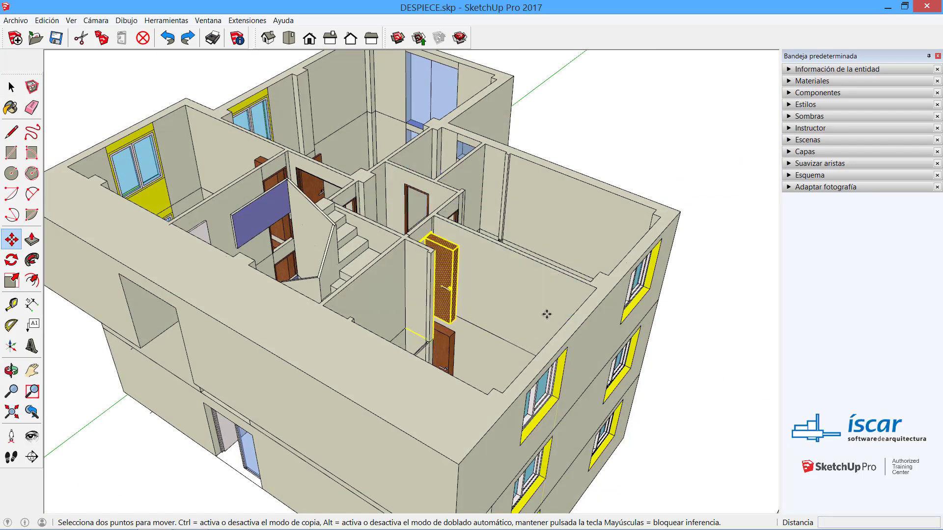
pyautogui.press('space')
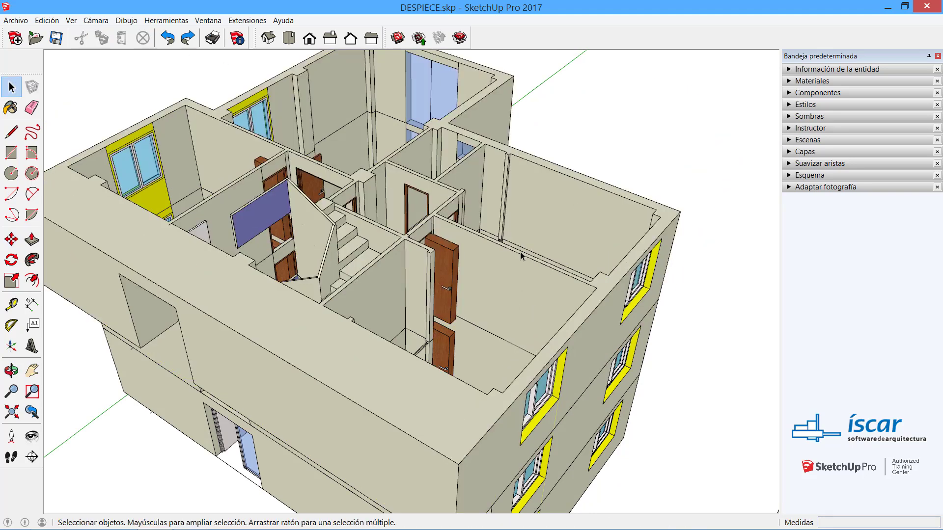
pyautogui.hotkey('ctrl', 'a')
pyautogui.doubleClick(441, 265)
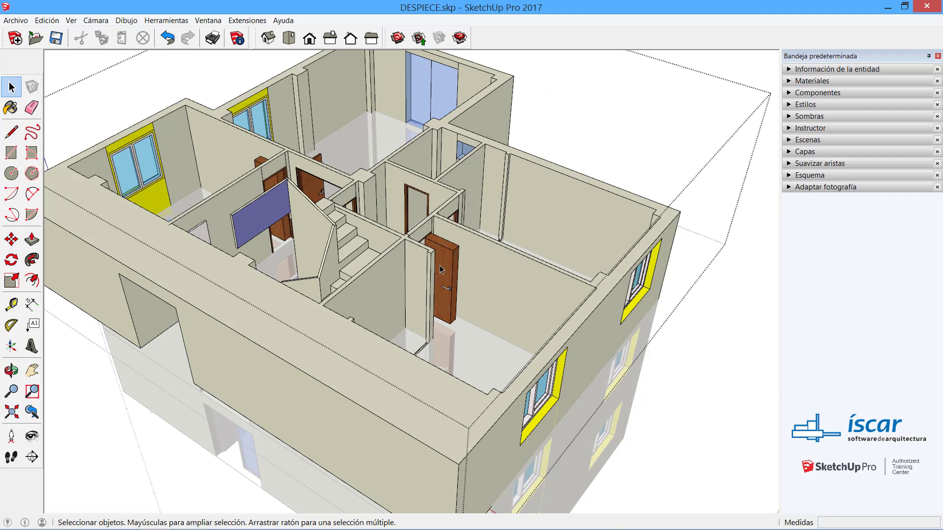
pyautogui.scroll(-3, 597, 330)
pyautogui.click(618, 329)
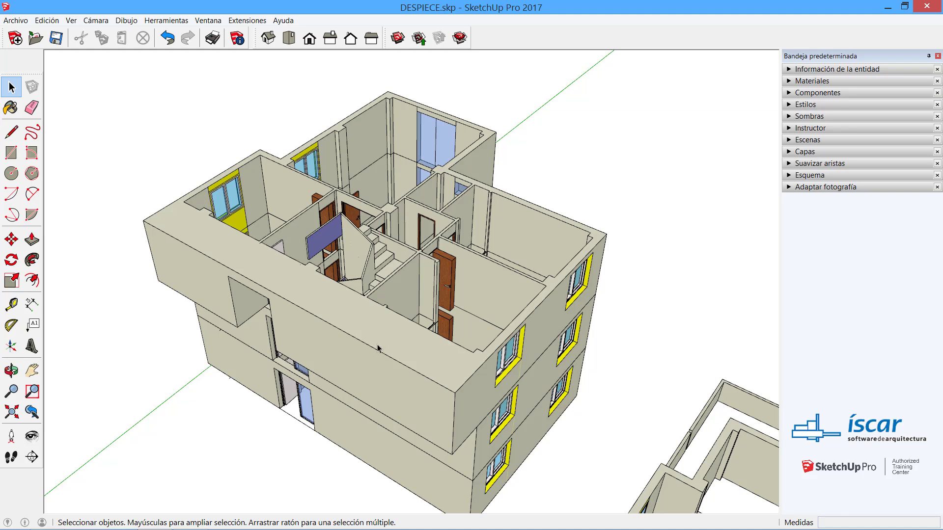
# Step: Open the top storey group and draw a circle of about 0.6 m radius on its long front façade
pyautogui.doubleClick(402, 346)
pyautogui.scroll(1, 388, 359)
pyautogui.scroll(2, 346, 366)
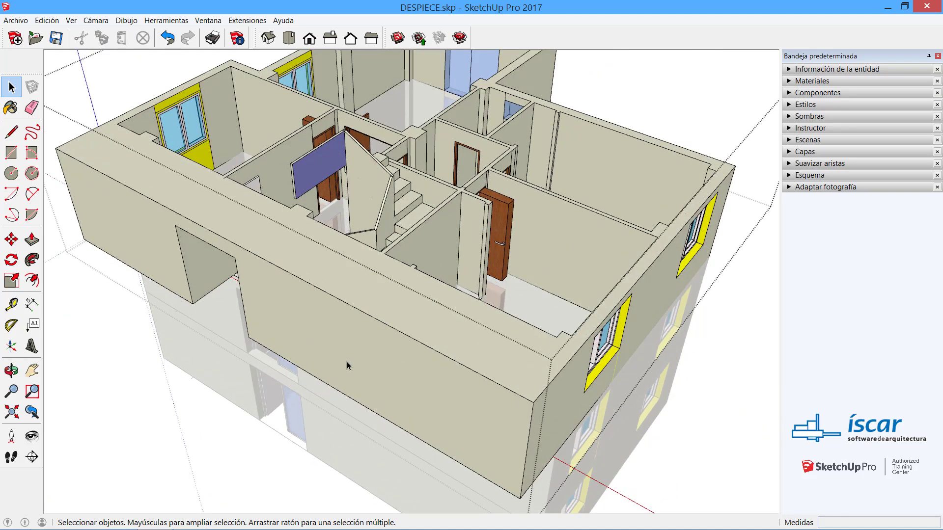
pyautogui.press('c')
pyautogui.click(351, 360)
pyautogui.click(361, 350)
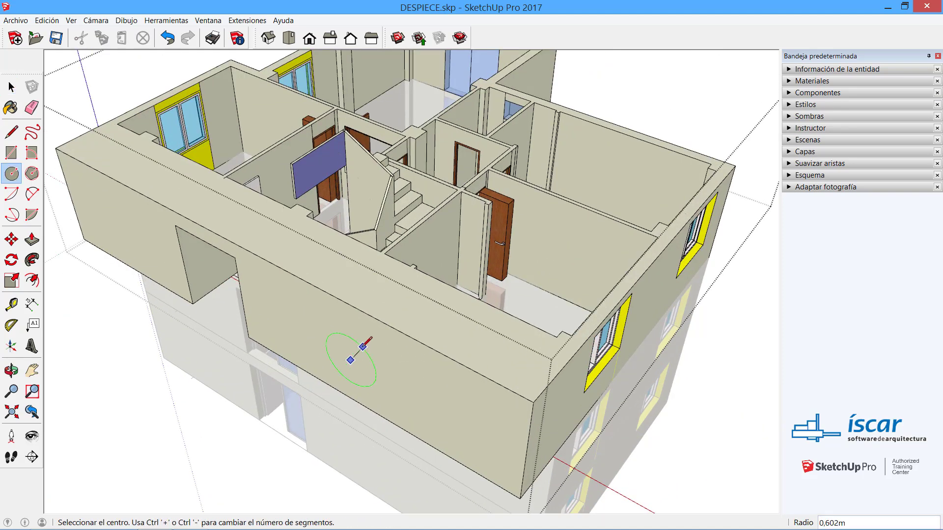
# Step: Extrude the façade circle outward into a cylinder and make the cylinder a group inside the top storey
pyautogui.press('p')
pyautogui.click(344, 365)
pyautogui.click(333, 374)
pyautogui.press('space')
pyautogui.moveTo(292, 315); pyautogui.dragTo(387, 427)
pyautogui.rightClick(361, 382)
pyautogui.click(388, 215)
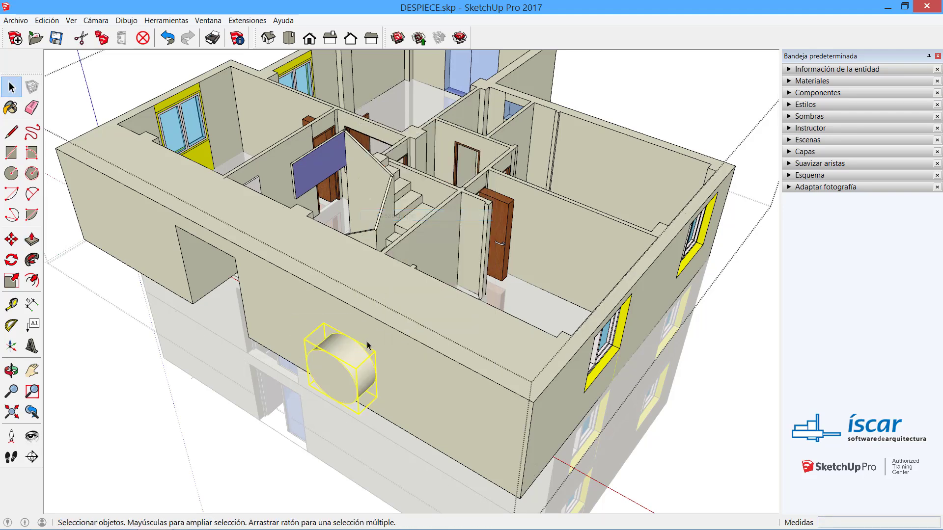
# Step: Try to move the cylinder group independently of the storey walls, then close the top storey group
pyautogui.moveTo(368, 347); pyautogui.dragTo(172, 381, button='middle')
pyautogui.press('m')
pyautogui.click(147, 231)
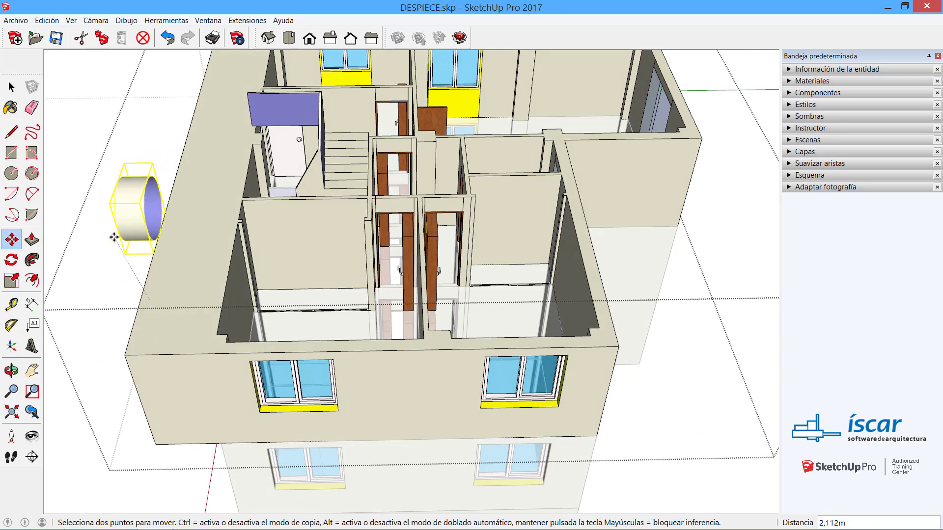
pyautogui.press('Escape')
pyautogui.moveTo(160, 304); pyautogui.dragTo(475, 267, button='middle')
pyautogui.press('space')
pyautogui.scroll(-2, 351, 318)
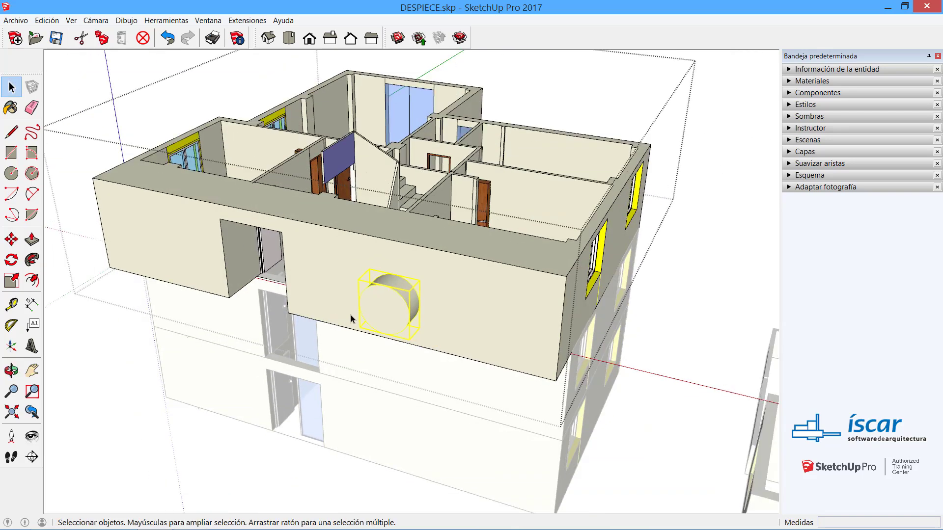
pyautogui.click(669, 223)
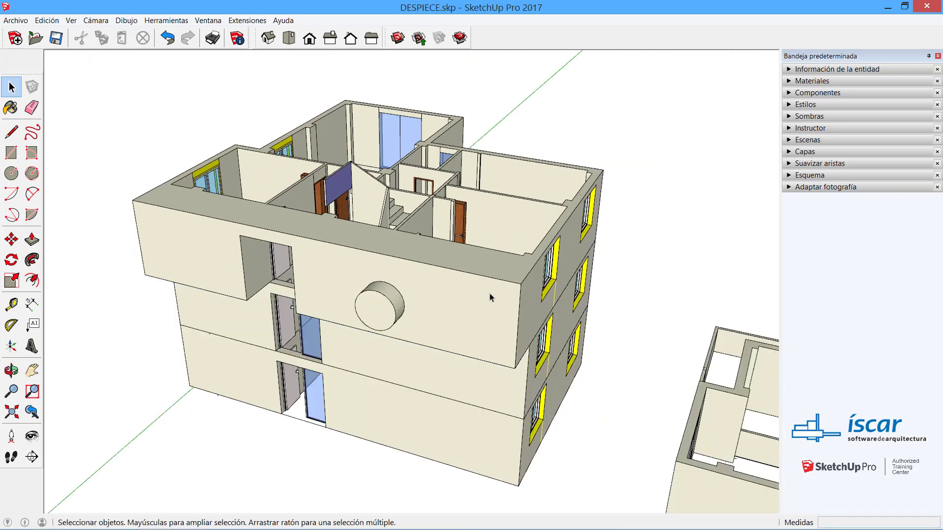
# Step: Check that the cylinder is nested in the top storey by reopening that group and selecting the cylinder inside it
pyautogui.click(490, 293)
pyautogui.doubleClick(426, 258)
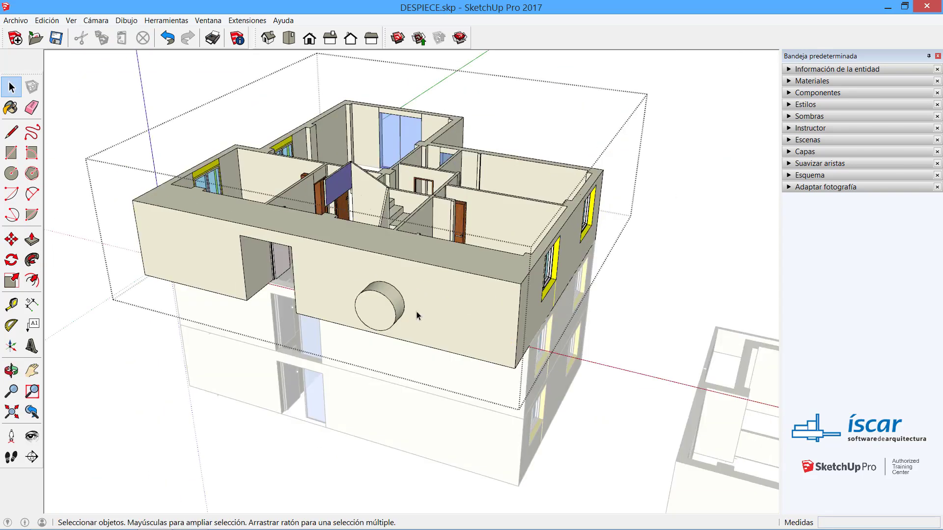
pyautogui.click(385, 307)
pyautogui.click(689, 227)
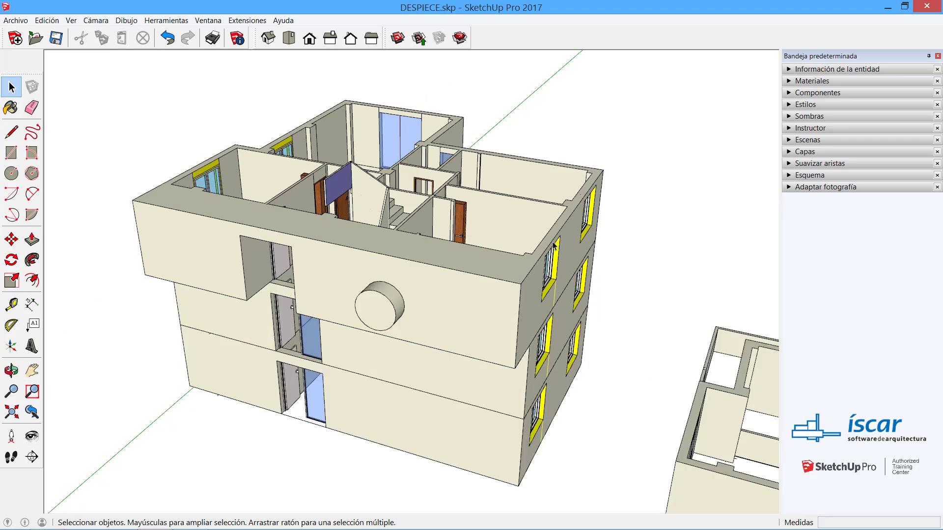
pyautogui.doubleClick(460, 270)
pyautogui.click(387, 300)
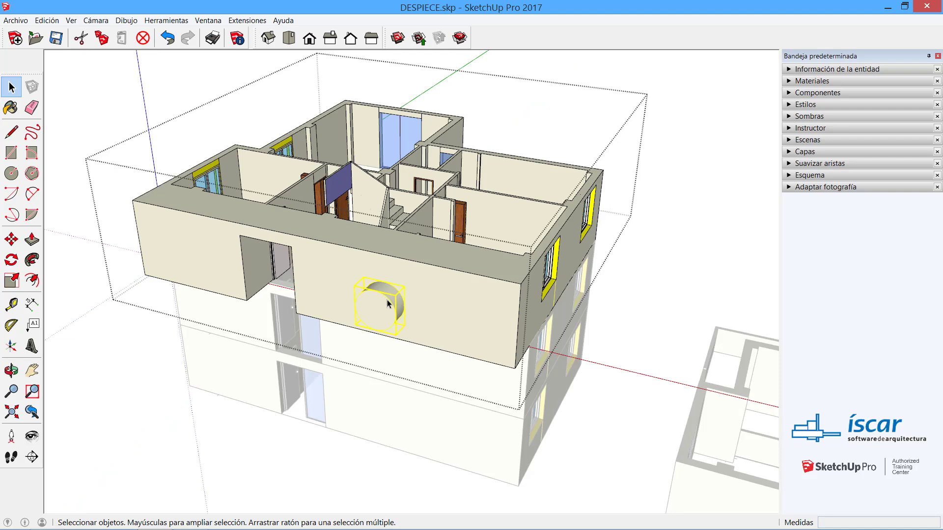
pyautogui.press('Escape')
# Step: Delete the top and middle storey groups of the building, keeping only the ground floor
pyautogui.scroll(-5, 358, 286)
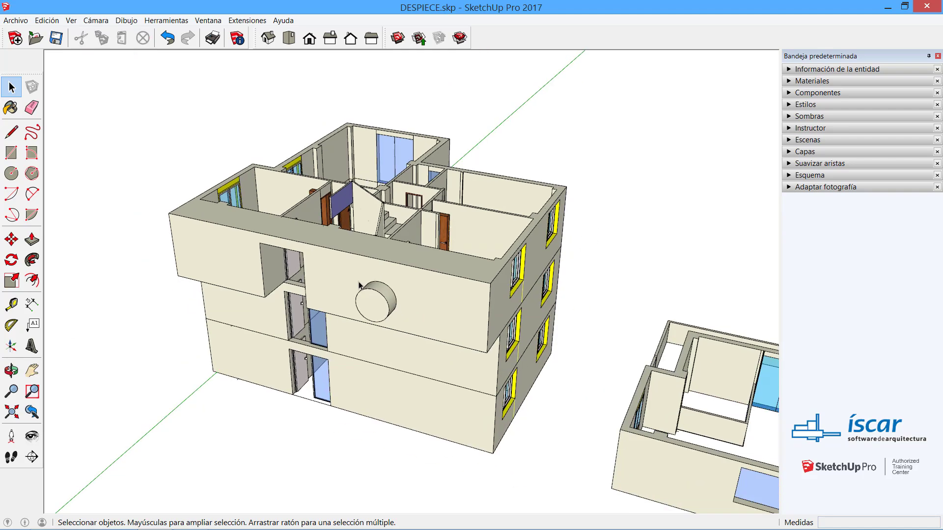
pyautogui.keyDown('shift'); pyautogui.moveTo(402, 312); pyautogui.dragTo(339, 273, button='middle'); pyautogui.keyUp('shift')
pyautogui.press('space')
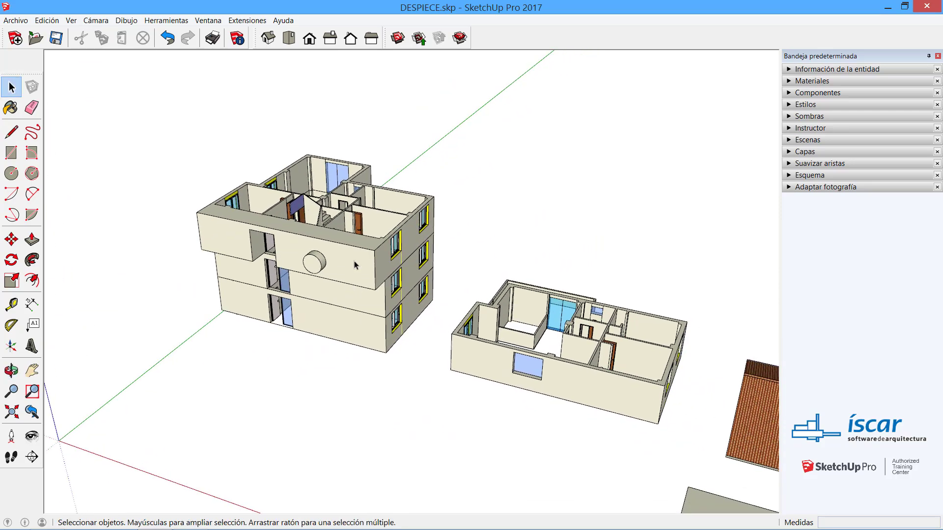
pyautogui.click(355, 261)
pyautogui.press('Delete')
pyautogui.click(370, 296)
pyautogui.press('Delete')
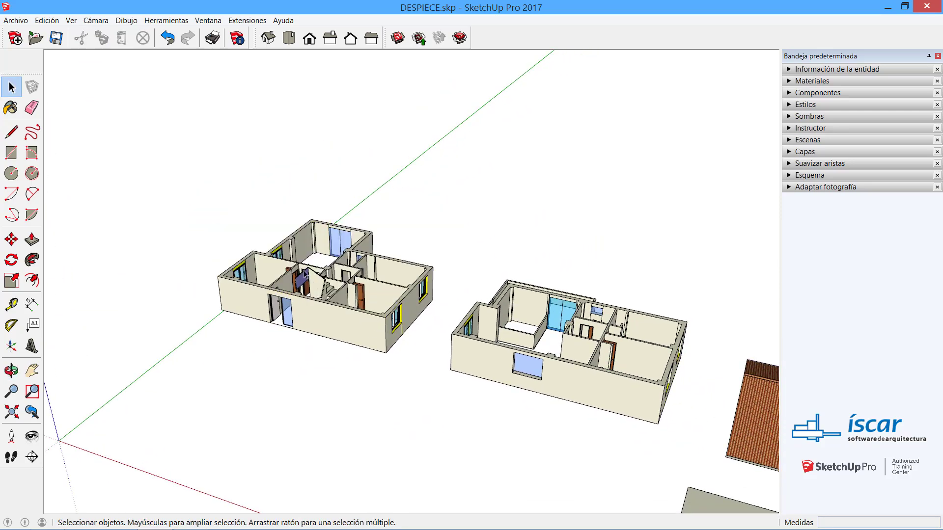
# Step: Select the remaining ground floor group and examine it beside the other storey, roof and slab pieces
pyautogui.moveTo(304, 270); pyautogui.dragTo(460, 278, button='middle')
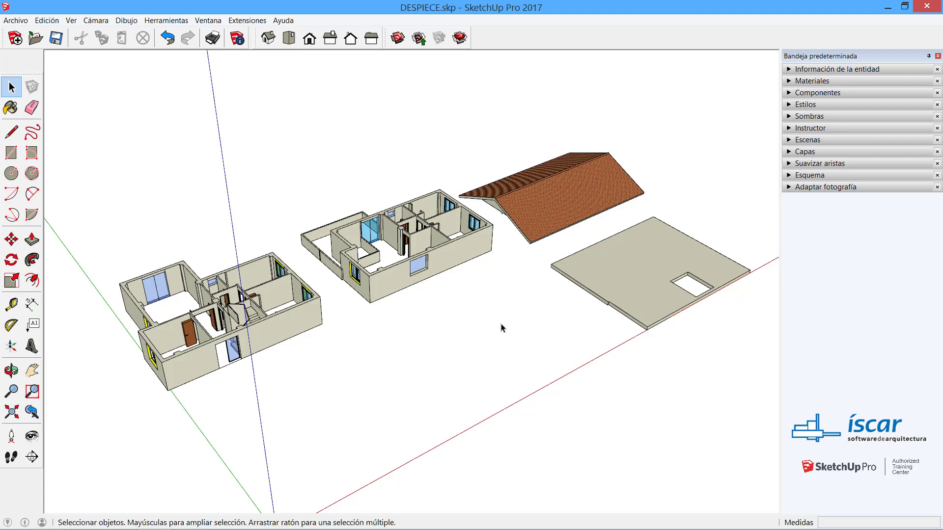
pyautogui.click(313, 326)
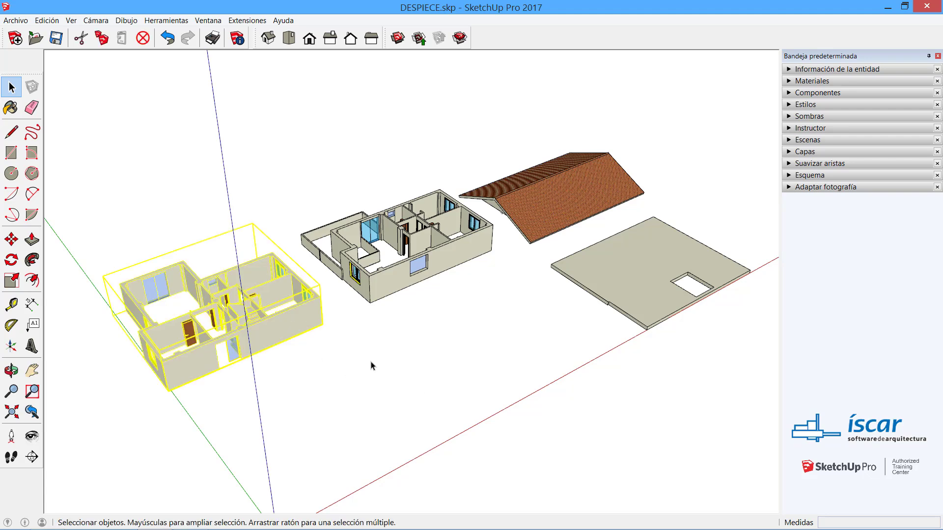
pyautogui.moveTo(373, 364); pyautogui.dragTo(322, 381, button='middle')
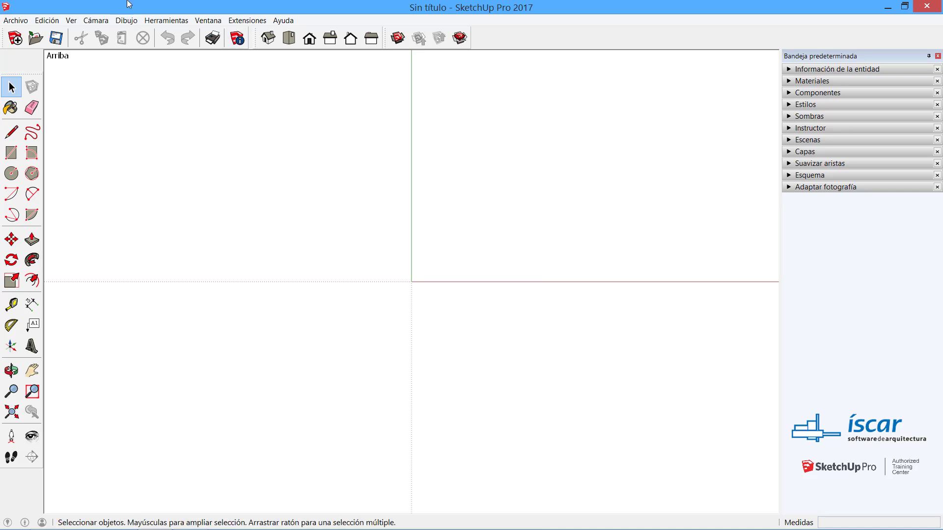
# Step: Start an import limited to AutoCAD files (*.dwg, *.dxf) and choose baja2.dwg from the Dibac archivos folder
pyautogui.click(16, 21)
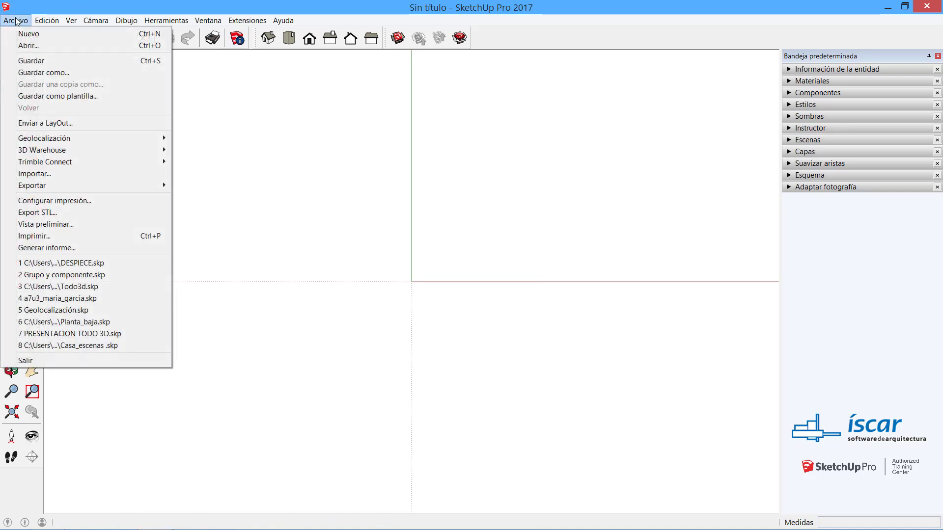
pyautogui.click(48, 174)
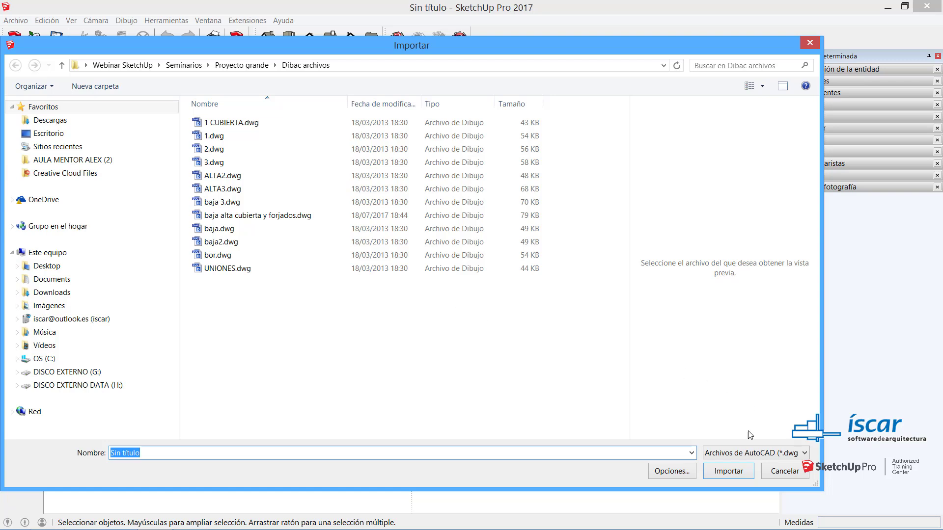
pyautogui.click(746, 453)
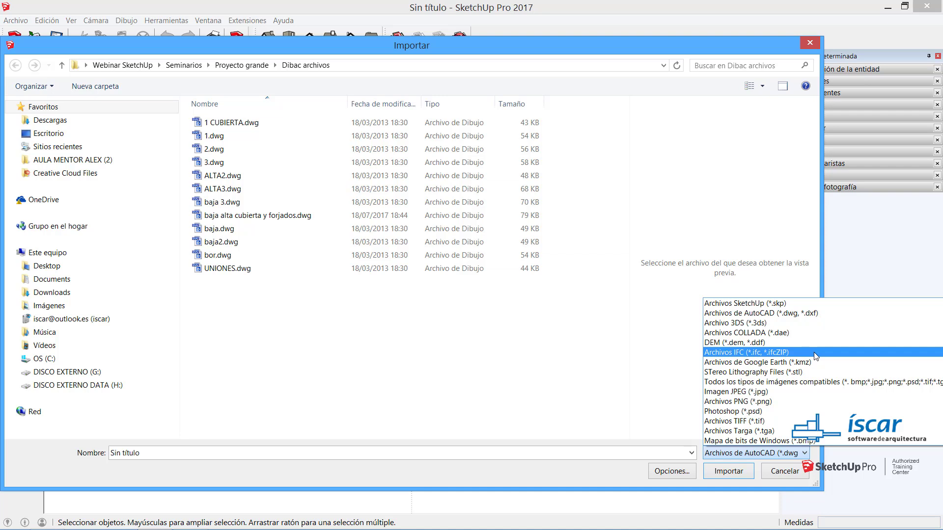
pyautogui.click(560, 322)
pyautogui.click(755, 453)
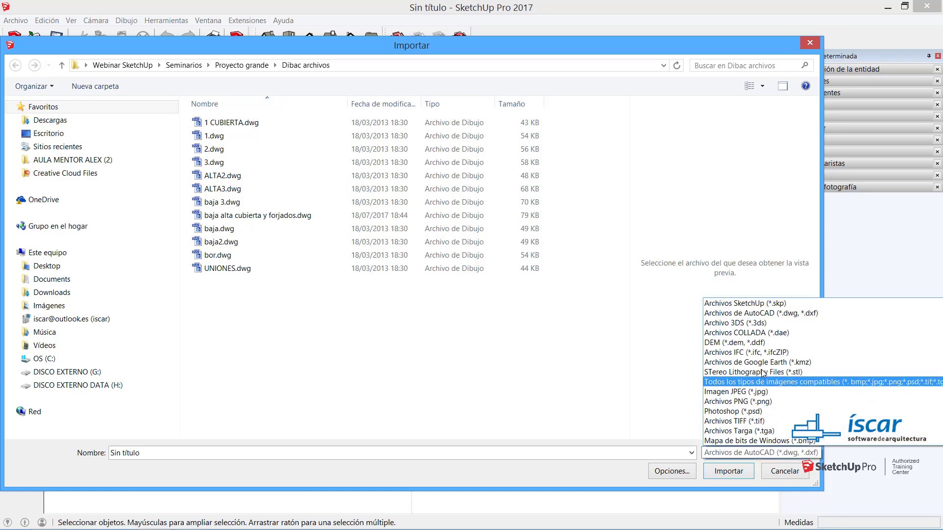
pyautogui.click(765, 319)
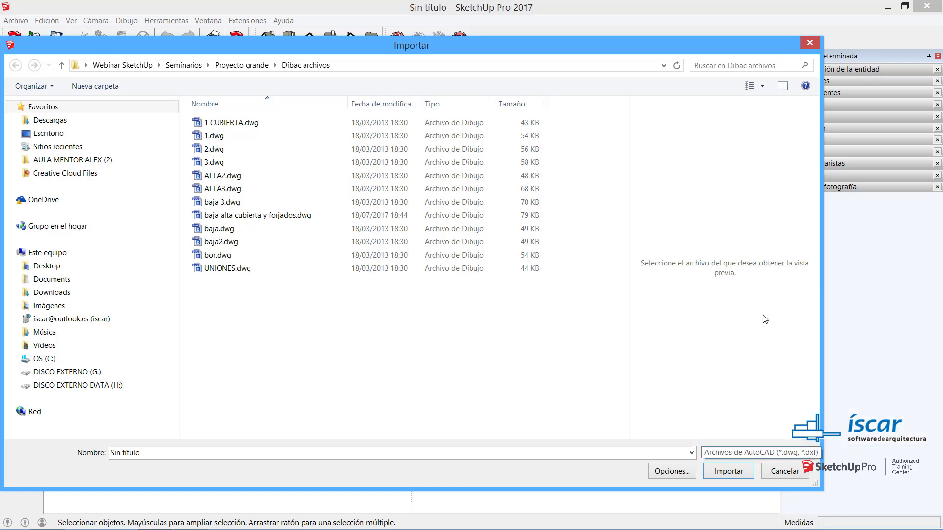
pyautogui.click(234, 243)
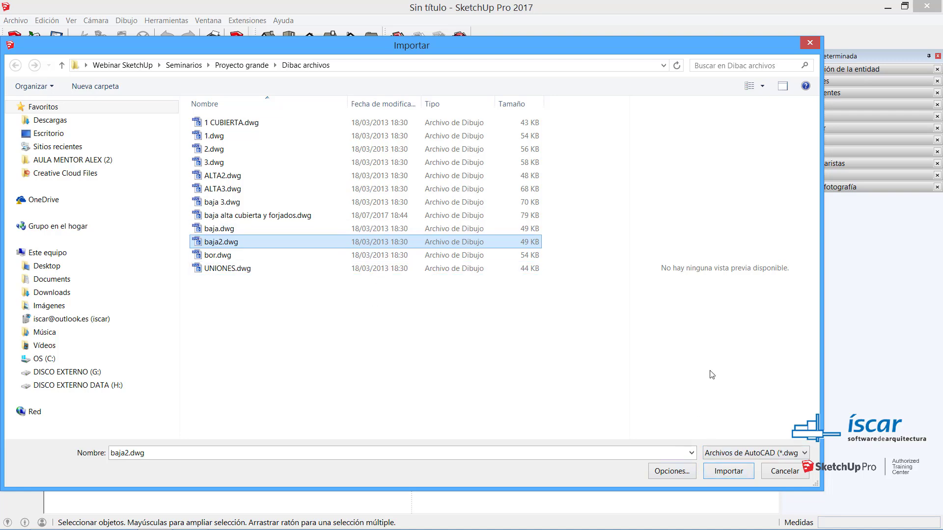
# Step: Set the DWG import units to Metros, import the floor plan, and dismiss the import results
pyautogui.click(672, 471)
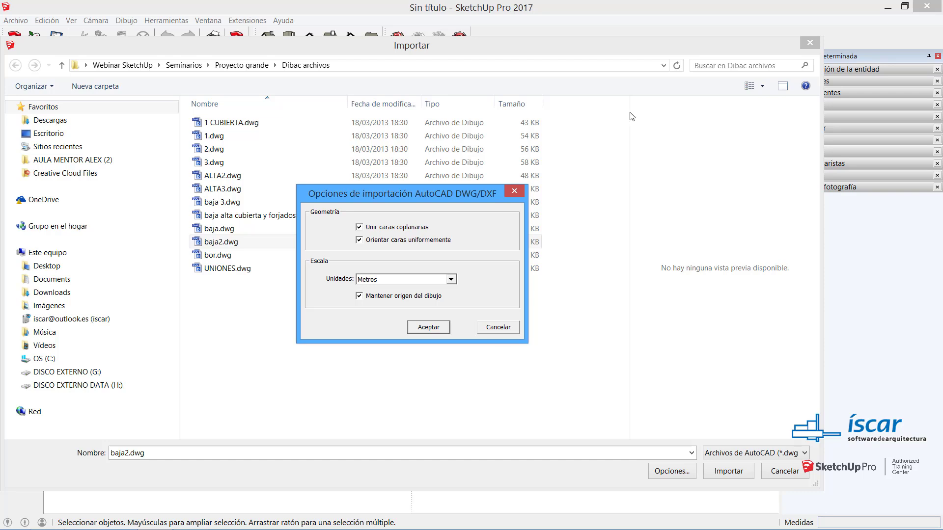
pyautogui.click(455, 283)
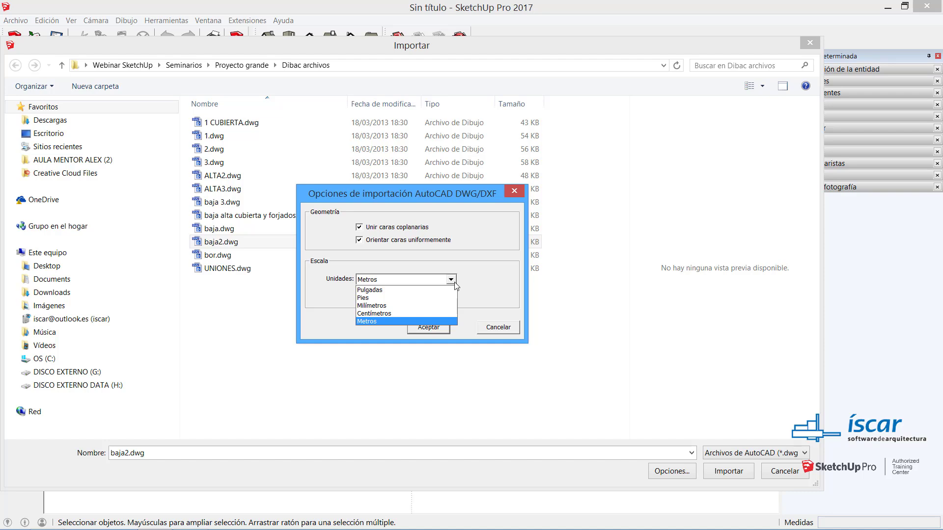
pyautogui.click(379, 322)
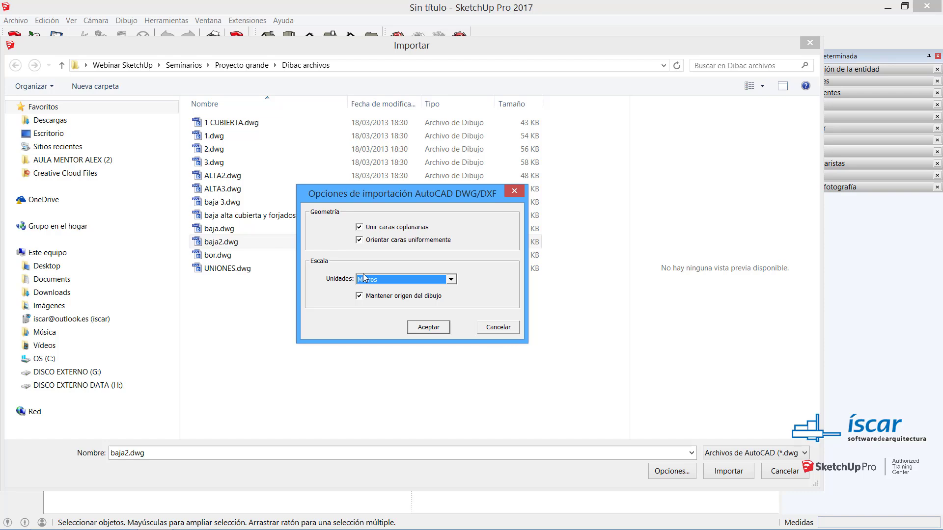
pyautogui.click(429, 328)
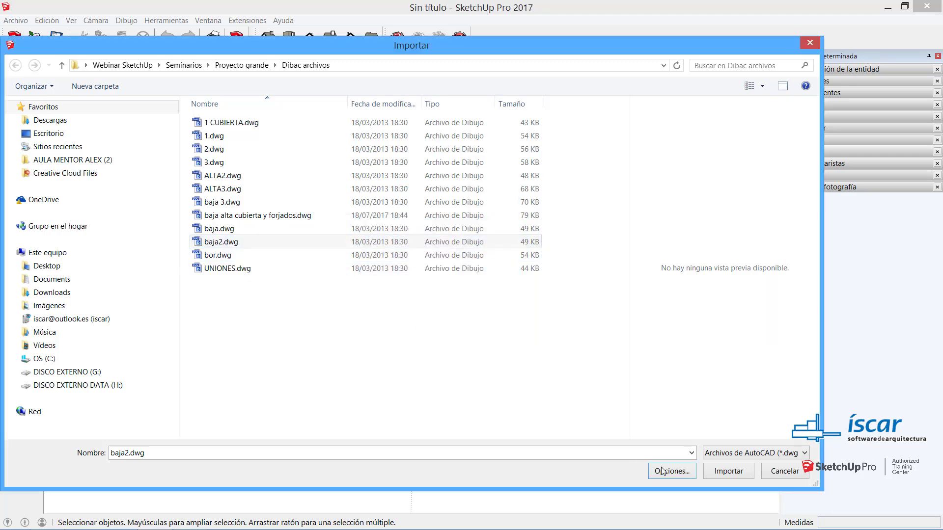
pyautogui.click(722, 476)
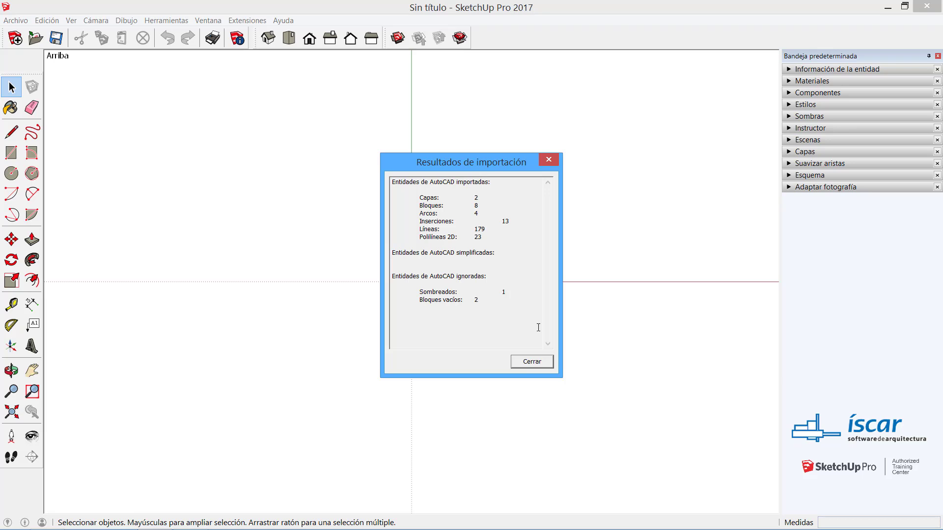
pyautogui.click(532, 362)
pyautogui.scroll(5, 363, 347)
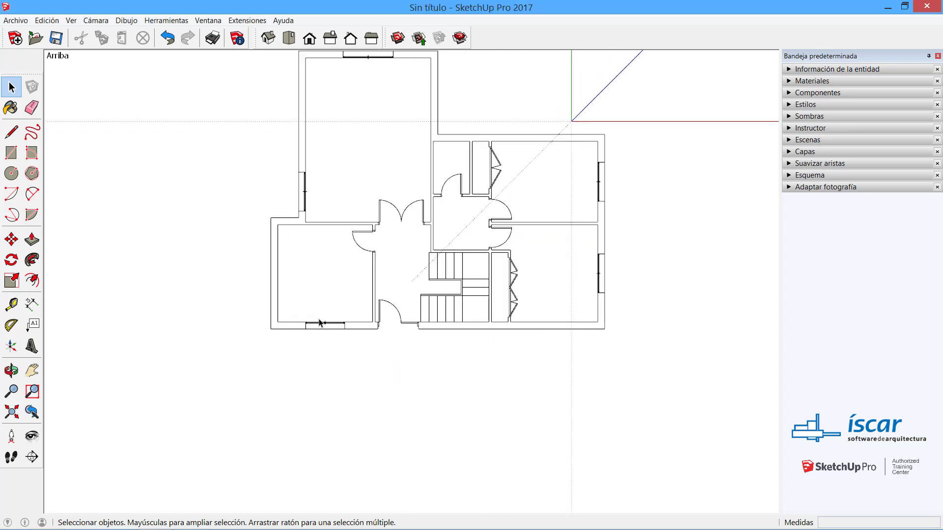
pyautogui.scroll(-1, 319, 323)
pyautogui.keyDown('shift'); pyautogui.moveTo(320, 323); pyautogui.dragTo(392, 339, button='middle'); pyautogui.keyUp('shift')
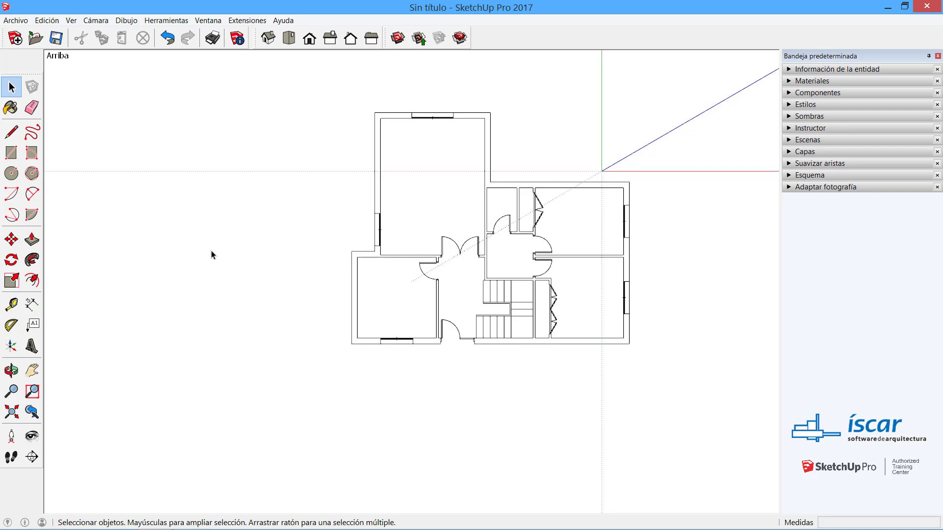
# Step: Delete layer 1, moving its contents to the default layer
pyautogui.click(792, 151)
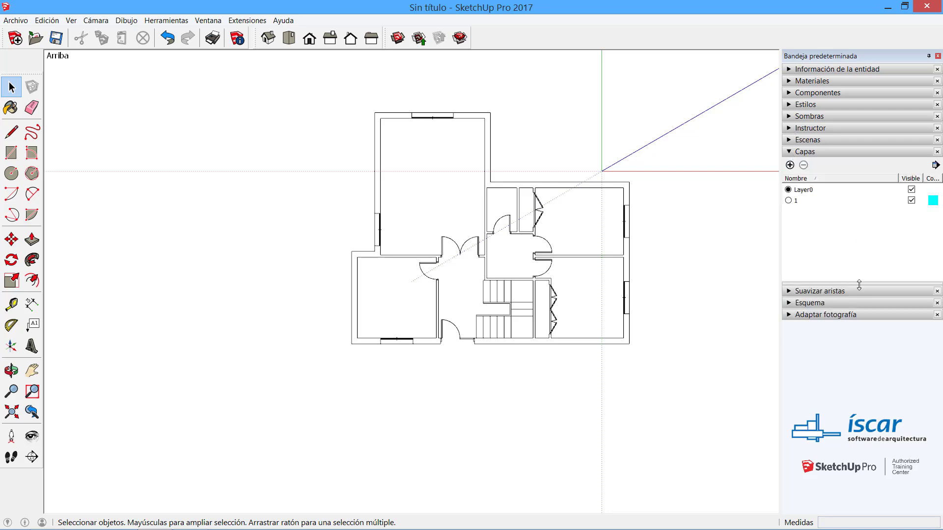
pyautogui.click(809, 205)
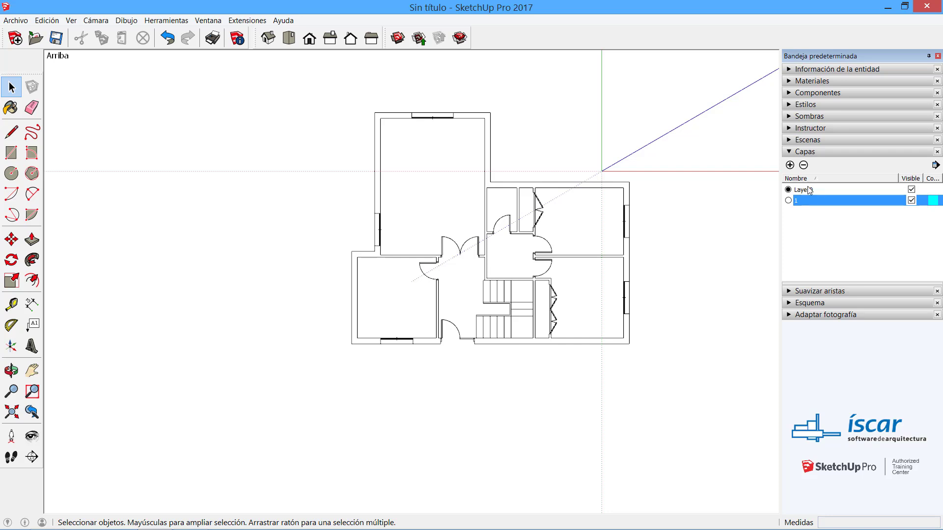
pyautogui.click(803, 165)
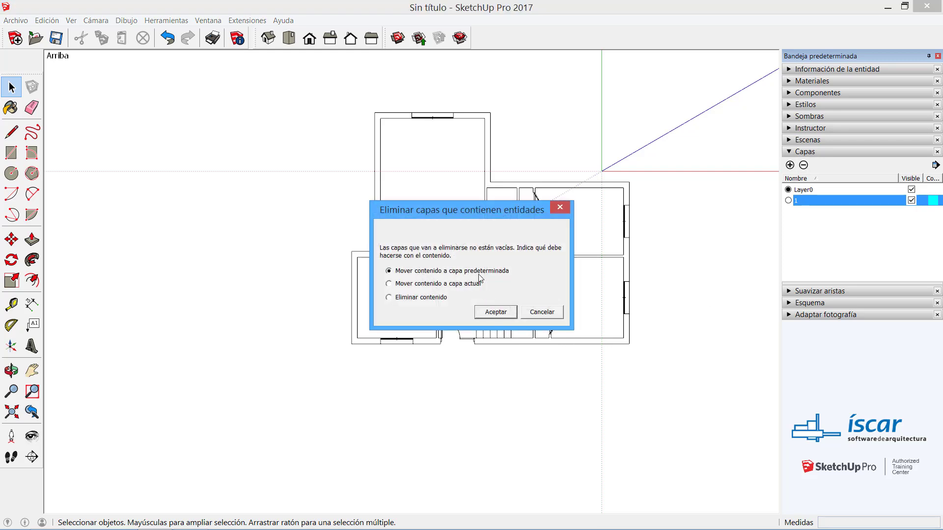
pyautogui.click(506, 317)
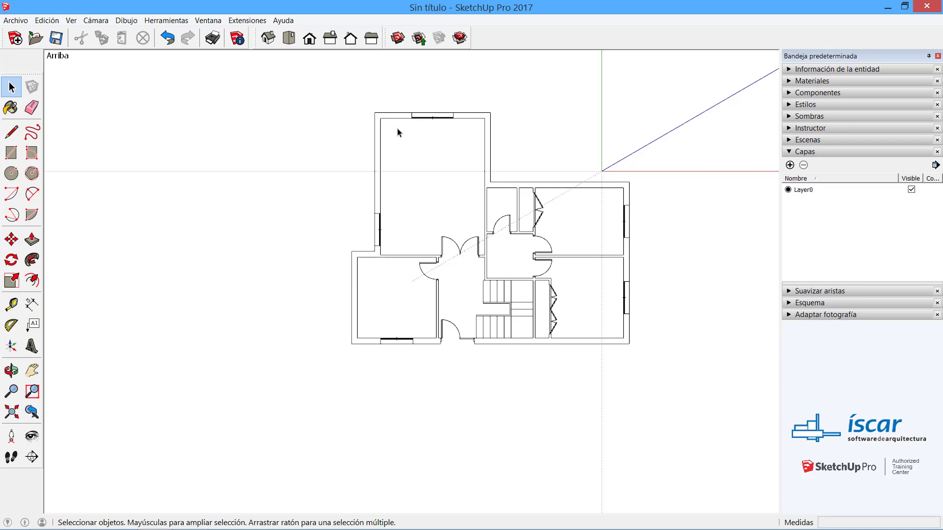
# Step: Check that the plan's windows are separate blocks by selecting the upper window and picking at the others
pyautogui.scroll(3, 432, 101)
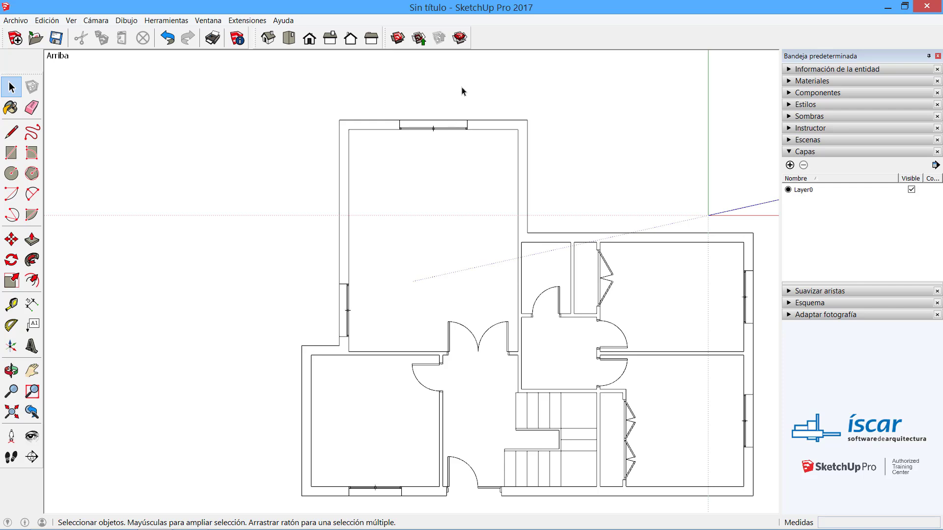
pyautogui.click(422, 130)
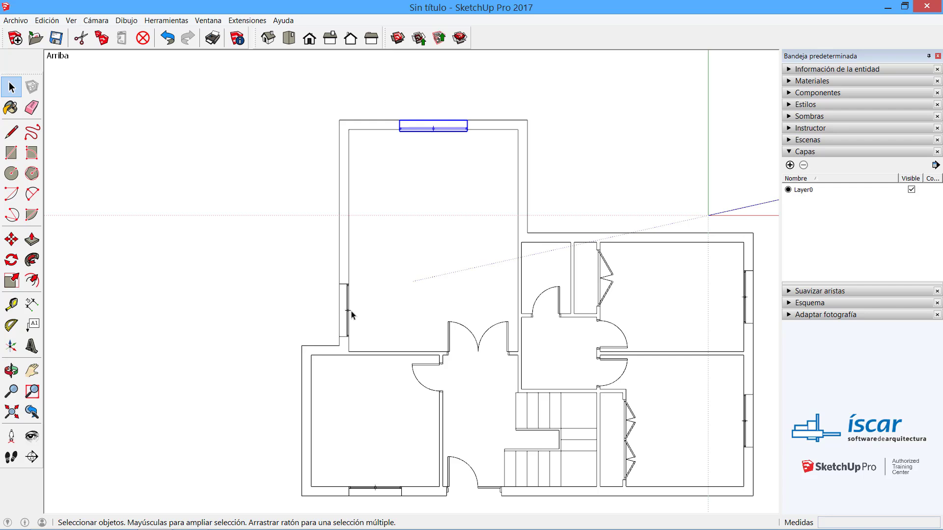
pyautogui.click(350, 314)
pyautogui.click(426, 136)
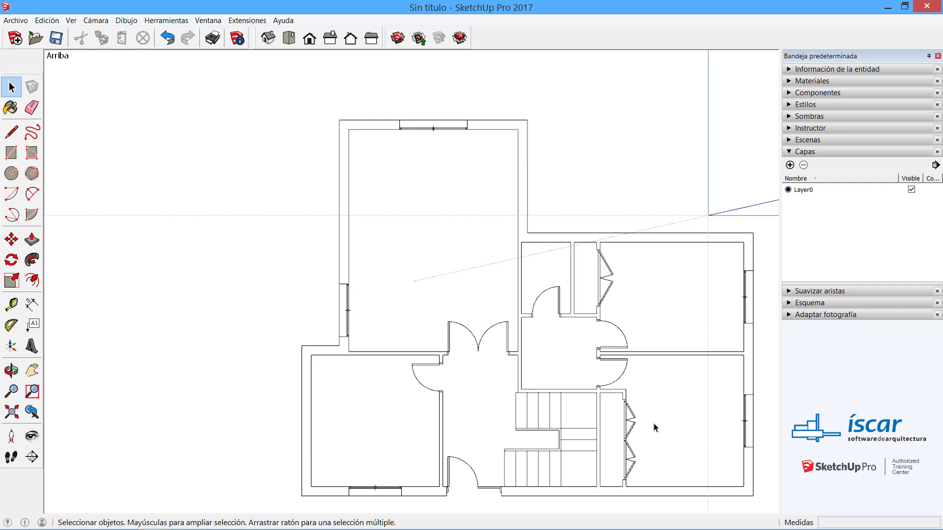
pyautogui.click(423, 130)
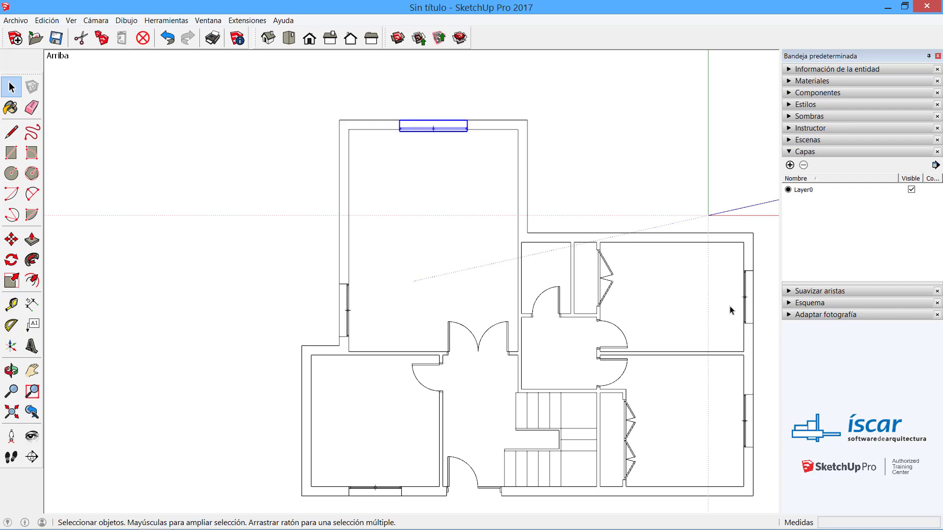
pyautogui.click(749, 301)
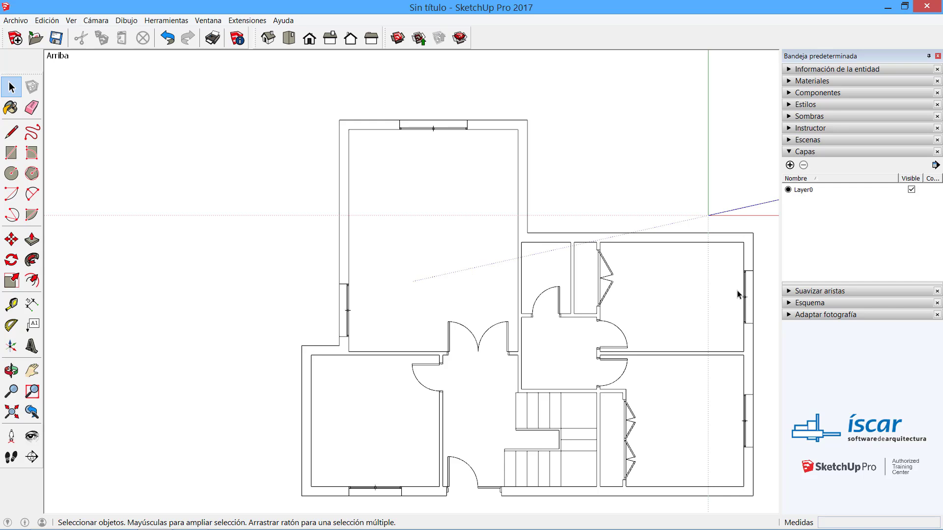
# Step: Inside the small room's door component, add a short line at the leaf's end and extrude the leaf face upward
pyautogui.click(563, 302)
pyautogui.scroll(4, 563, 304)
pyautogui.doubleClick(560, 304)
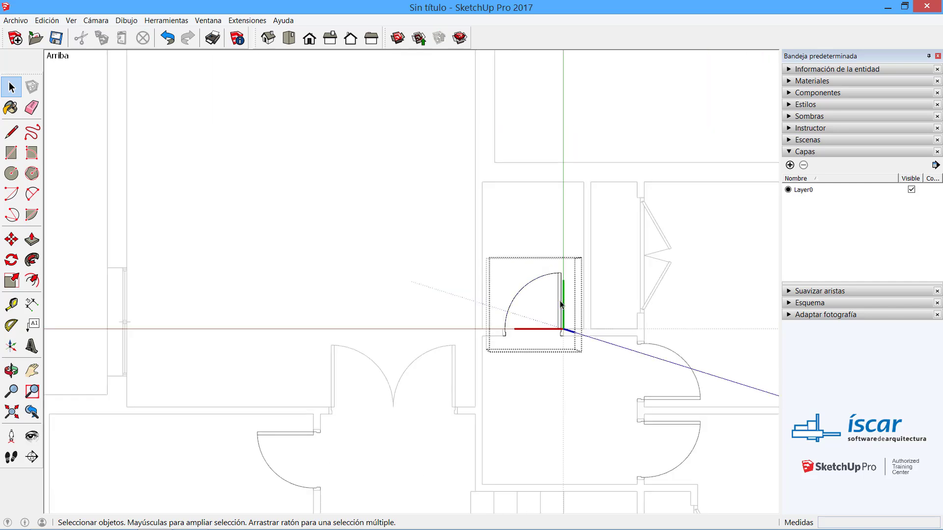
pyautogui.press('l')
pyautogui.click(561, 272)
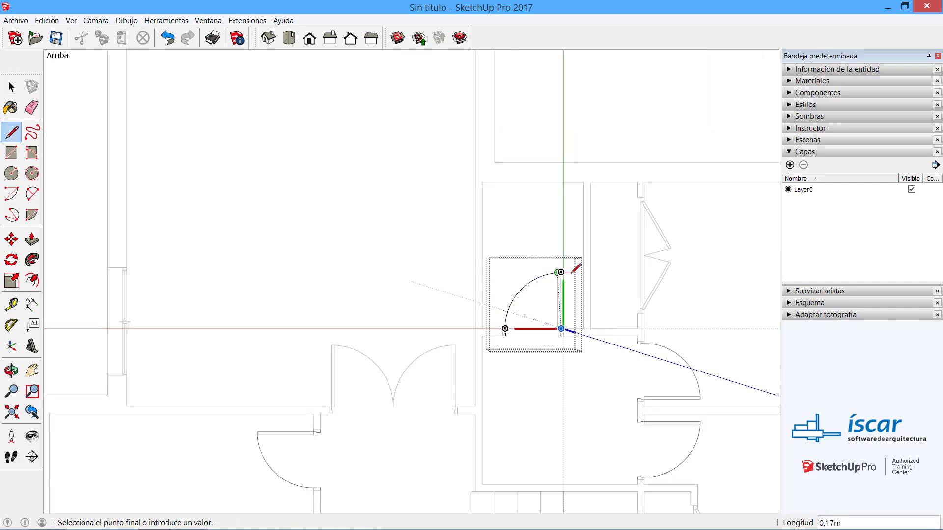
pyautogui.click(569, 272)
pyautogui.press('p')
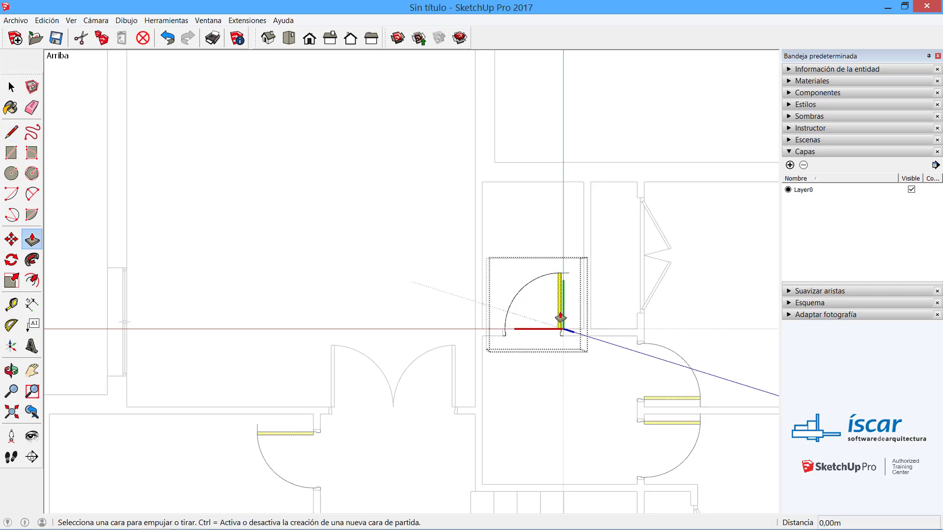
pyautogui.click(561, 319)
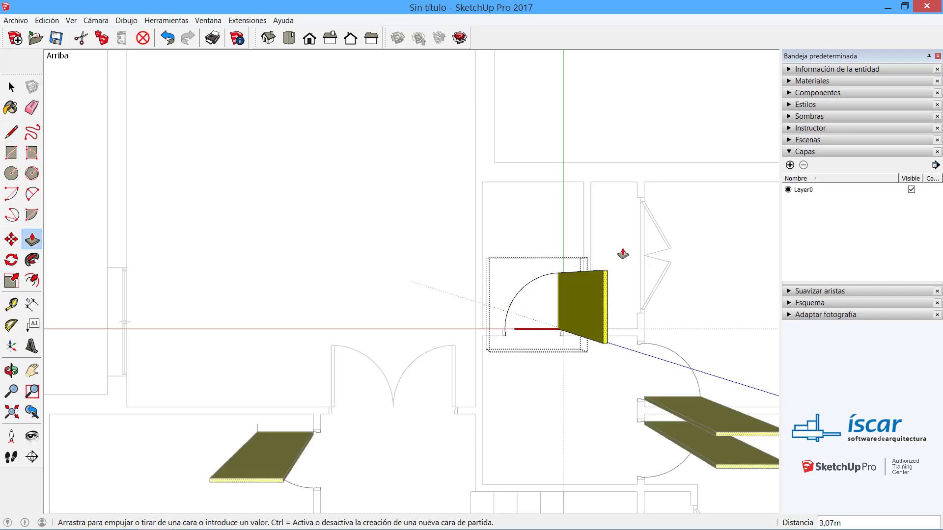
pyautogui.click(602, 324)
pyautogui.press('space')
pyautogui.moveTo(442, 419); pyautogui.dragTo(442, 213, button='middle')
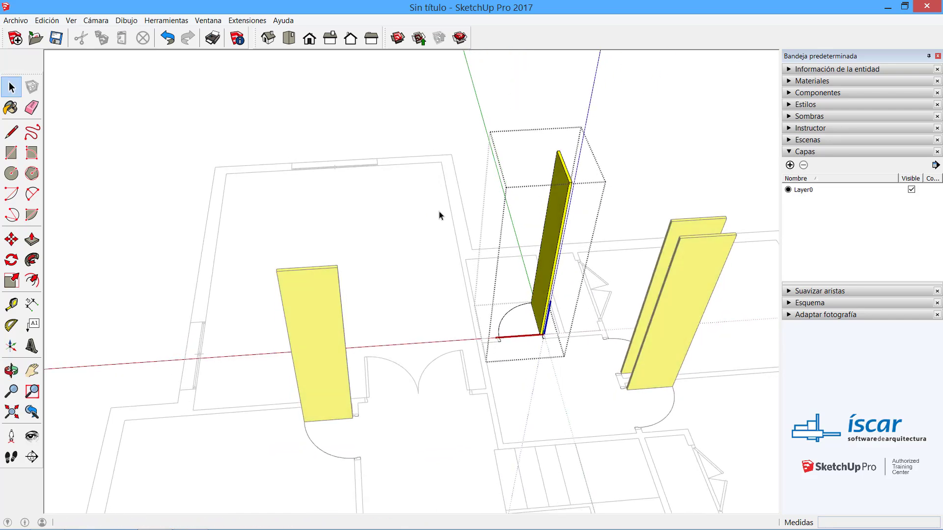
# Step: Undo the door leaf edits and close the door component
pyautogui.hotkey('ctrl', 'z')
pyautogui.click(573, 151)
pyautogui.scroll(-6, 383, 177)
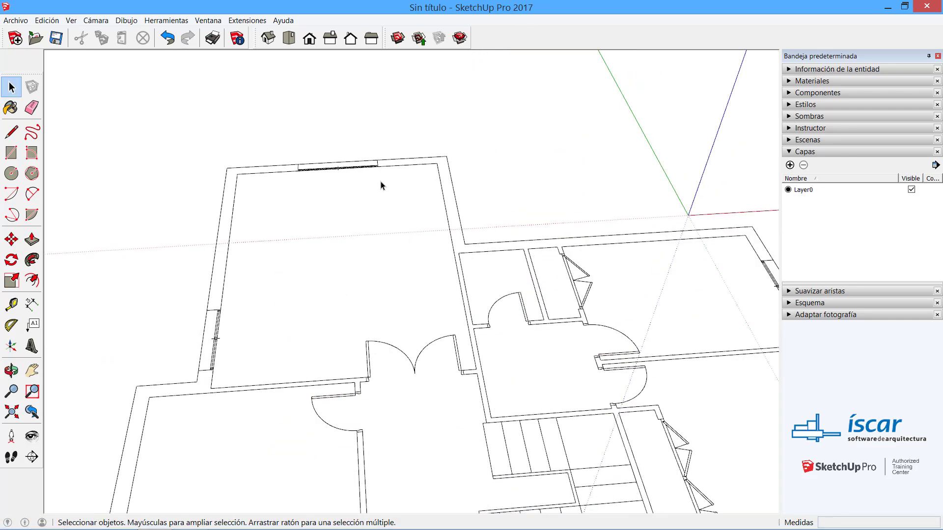
# Step: Return to a view from above and examine the inner and outer wall lines of the large room
pyautogui.scroll(-3, 388, 172)
pyautogui.moveTo(491, 238); pyautogui.dragTo(472, 339, button='middle')
pyautogui.moveTo(399, 151); pyautogui.dragTo(433, 206, button='middle')
pyautogui.scroll(2, 403, 192)
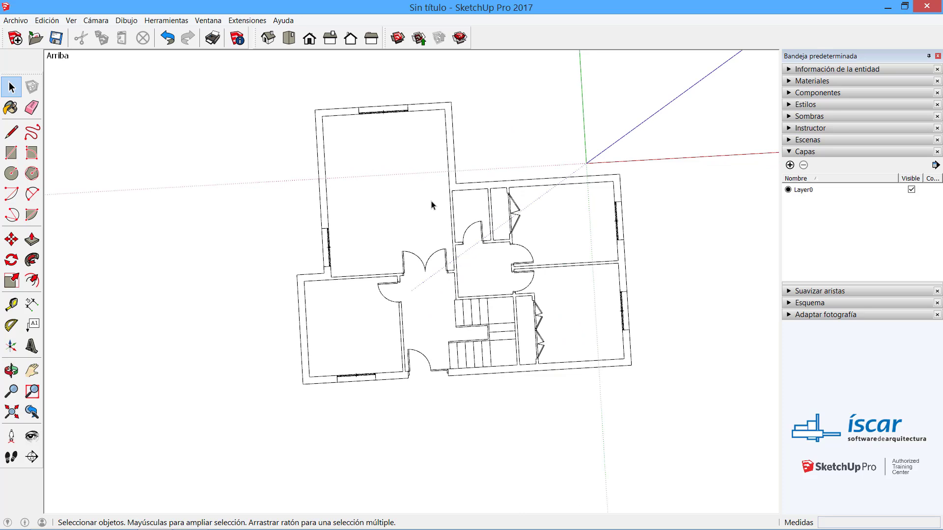
pyautogui.moveTo(352, 275); pyautogui.dragTo(396, 291, button='middle')
pyautogui.scroll(1, 397, 291)
pyautogui.scroll(-1, 417, 348)
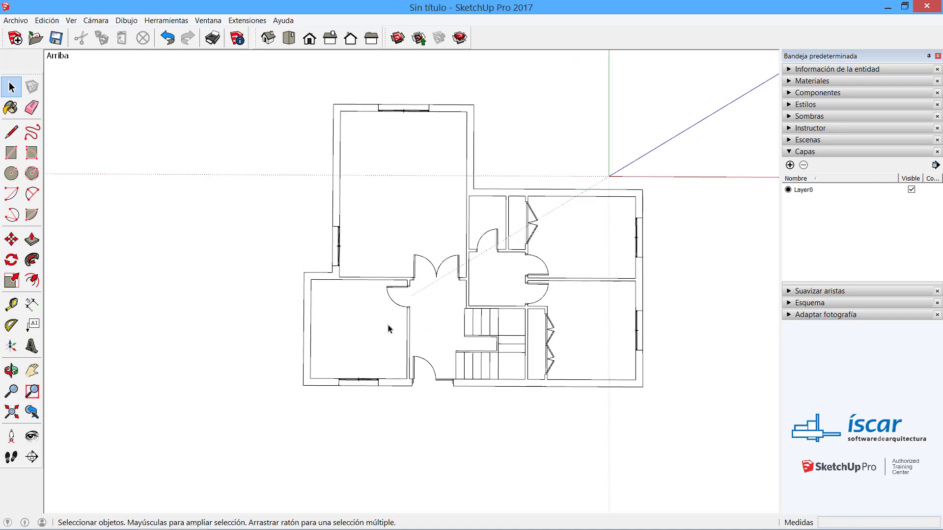
pyautogui.scroll(1, 462, 251)
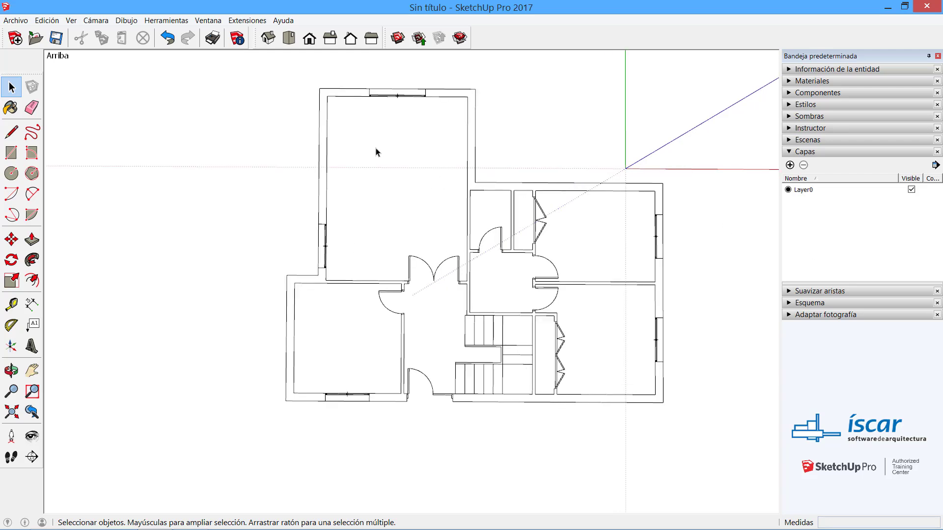
pyautogui.click(327, 165)
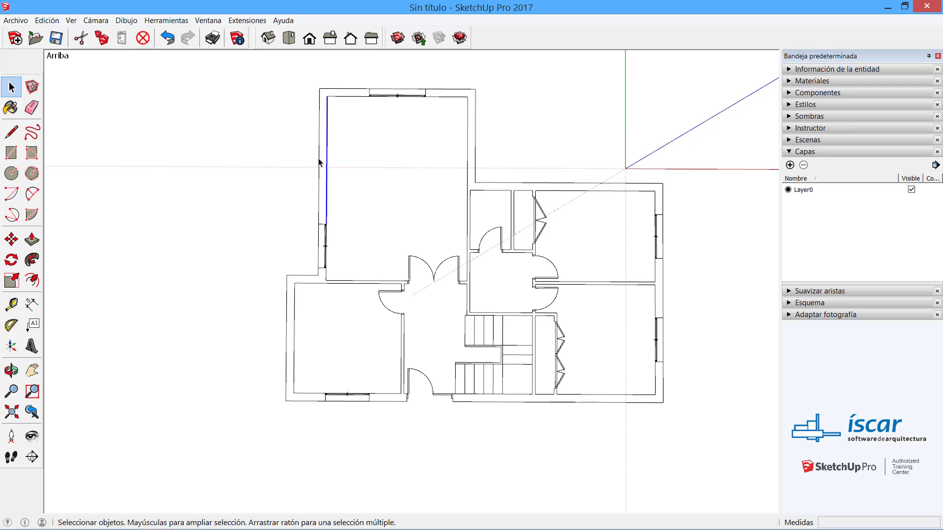
pyautogui.click(320, 158)
pyautogui.click(325, 148)
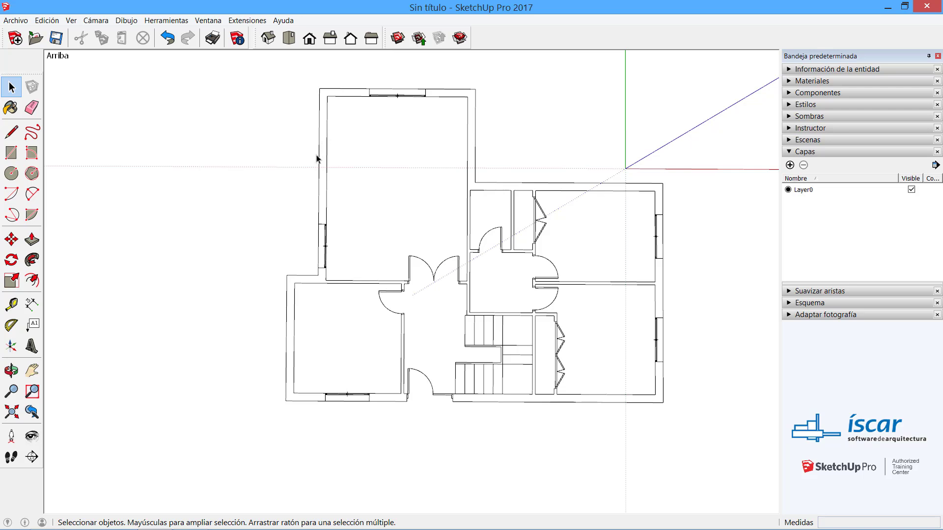
# Step: Discard the untitled drawing without saving and open Planta_baja.skp
pyautogui.click(11, 132)
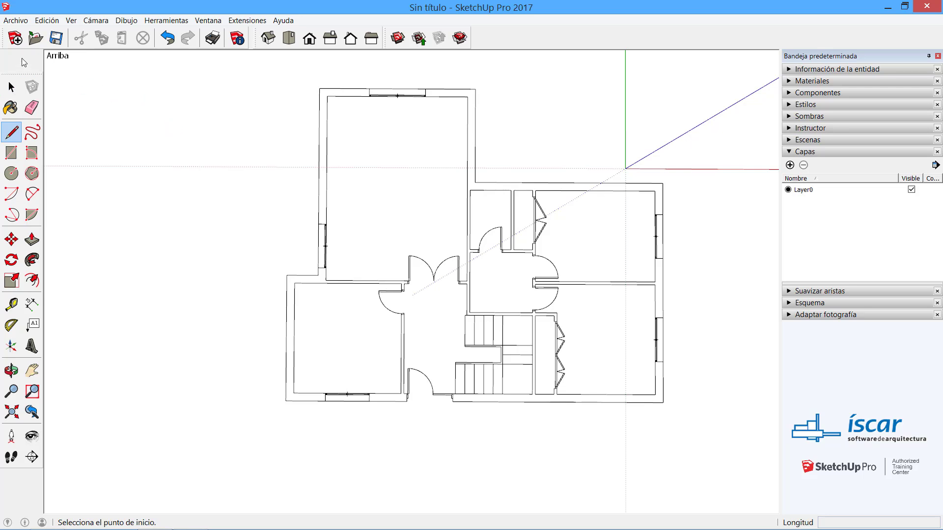
pyautogui.click(15, 39)
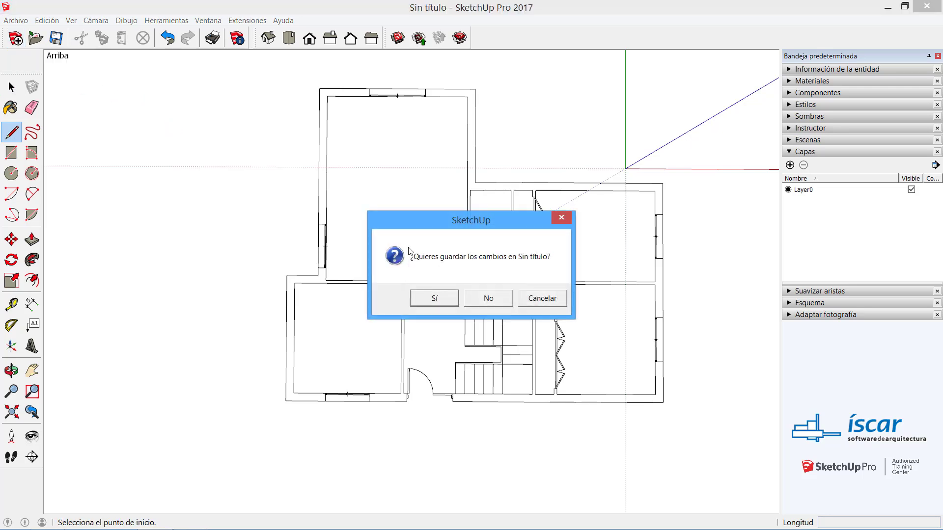
pyautogui.click(488, 298)
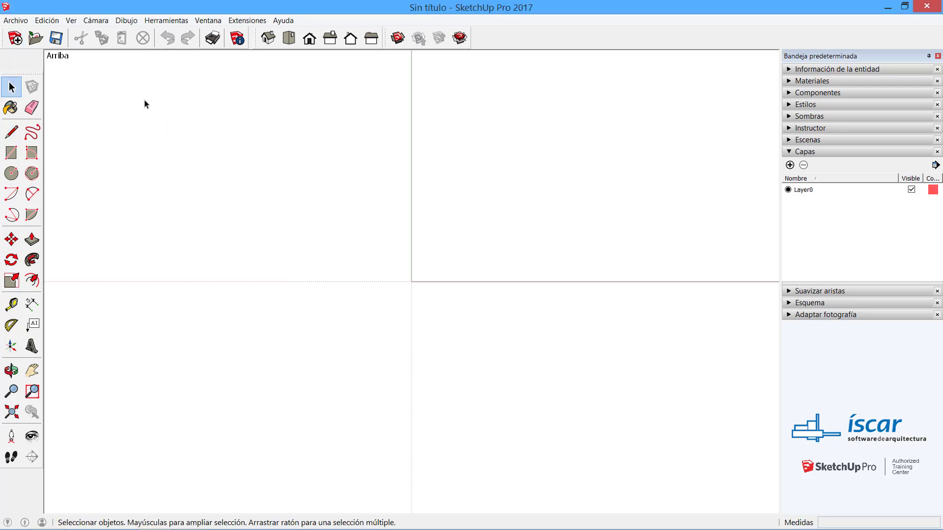
pyautogui.click(16, 20)
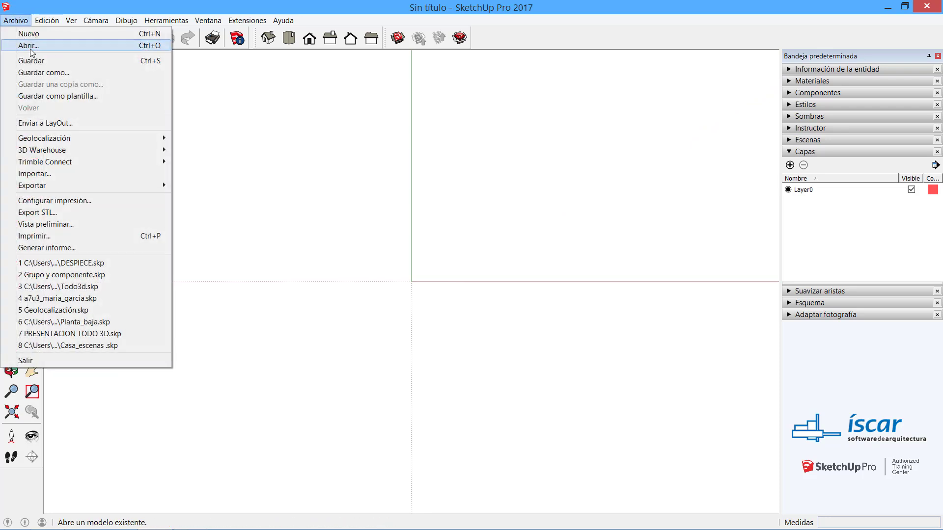
pyautogui.click(31, 49)
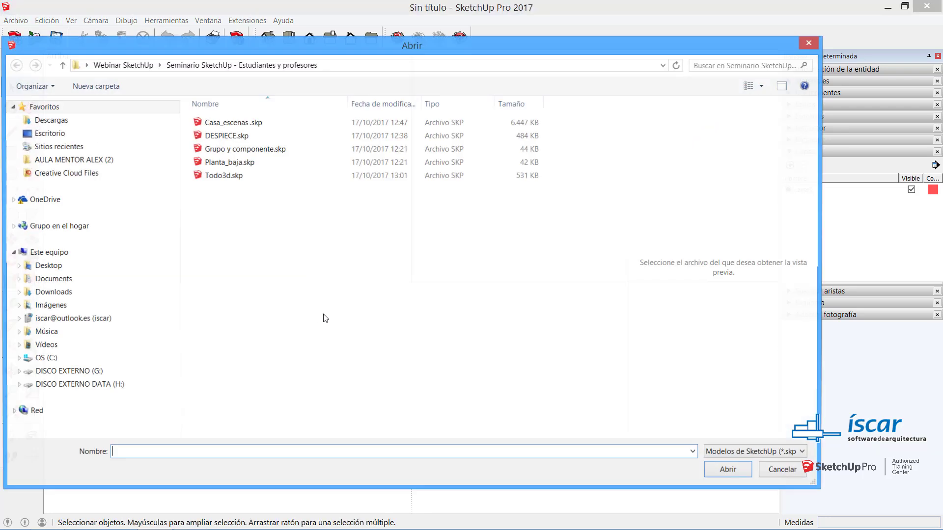
pyautogui.click(229, 165)
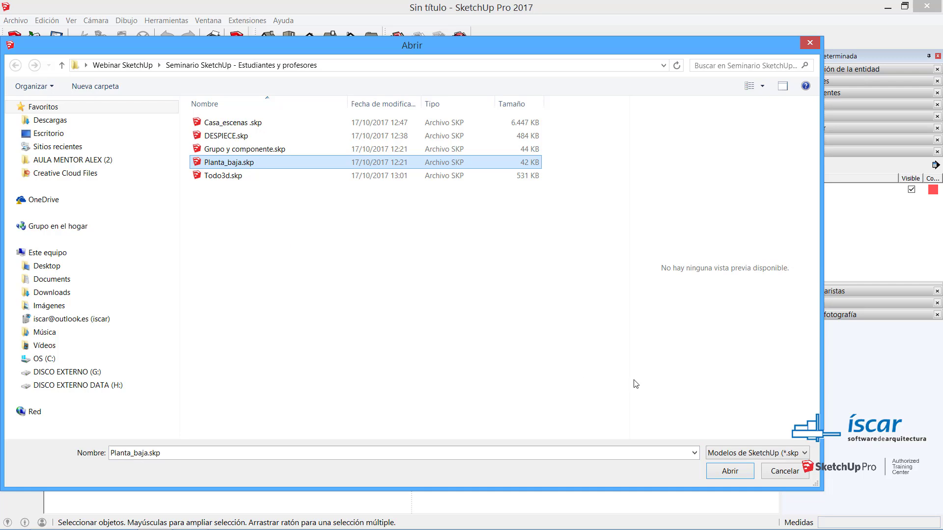
pyautogui.click(734, 475)
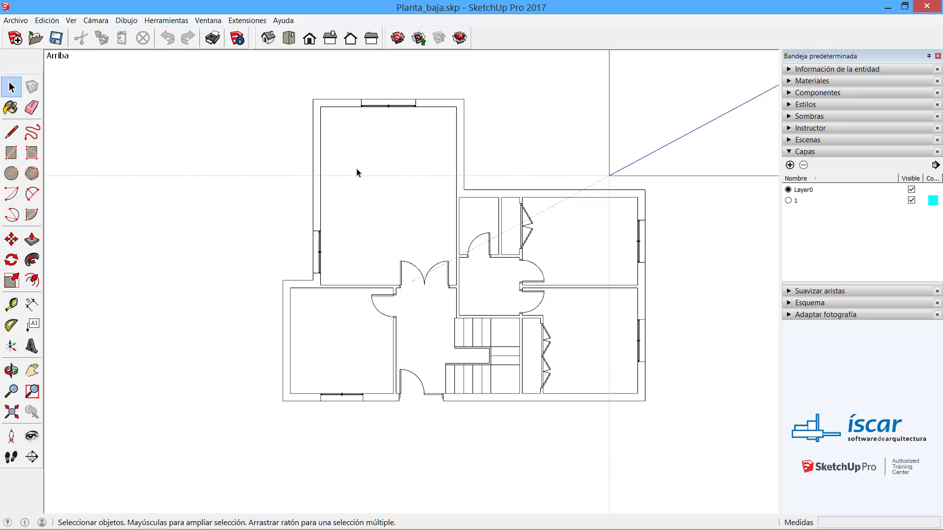
# Step: Retrace 2.66 m of the existing wall edge from the large room's upper-left outer corner to fill that wall face
pyautogui.click(321, 141)
pyautogui.click(315, 146)
pyautogui.click(320, 150)
pyautogui.click(388, 162)
pyautogui.click(11, 131)
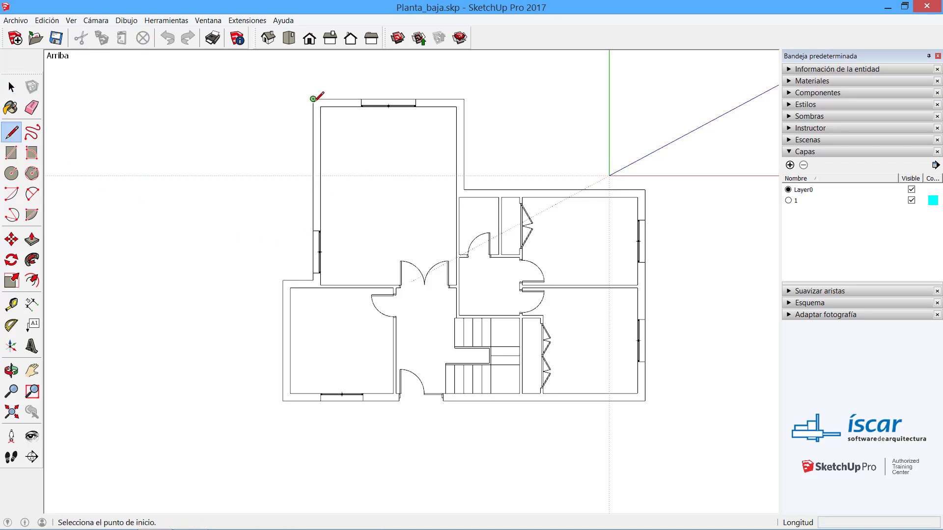
pyautogui.click(313, 99)
pyautogui.write('2,66m')
pyautogui.press('Return')
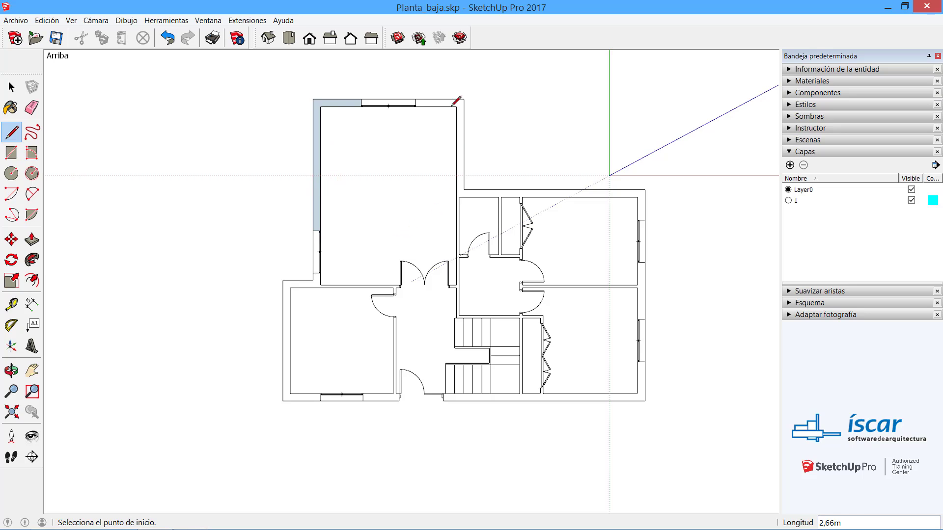
# Step: Fill the upper and right wall faces by retracing about 0.86 m of the upper edge and 0.95 m between the right windows
pyautogui.click(429, 98)
pyautogui.click(456, 100)
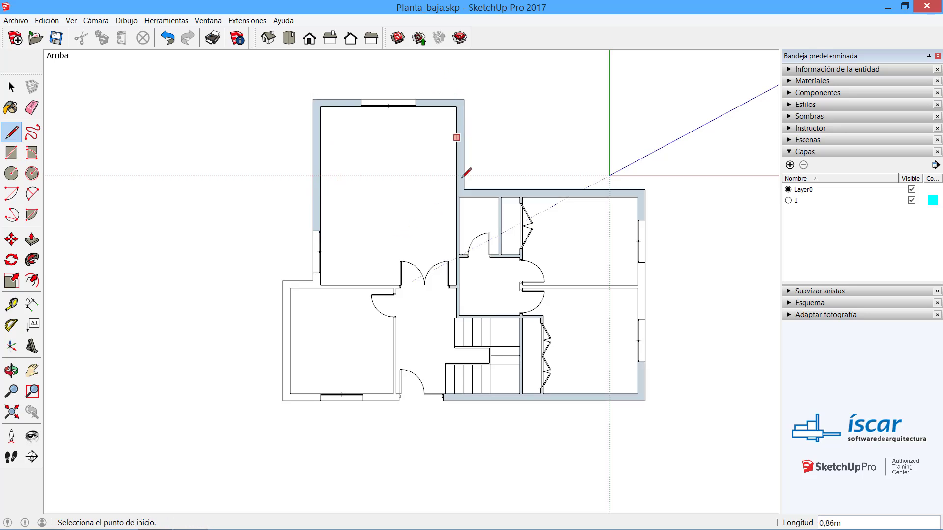
pyautogui.click(646, 273)
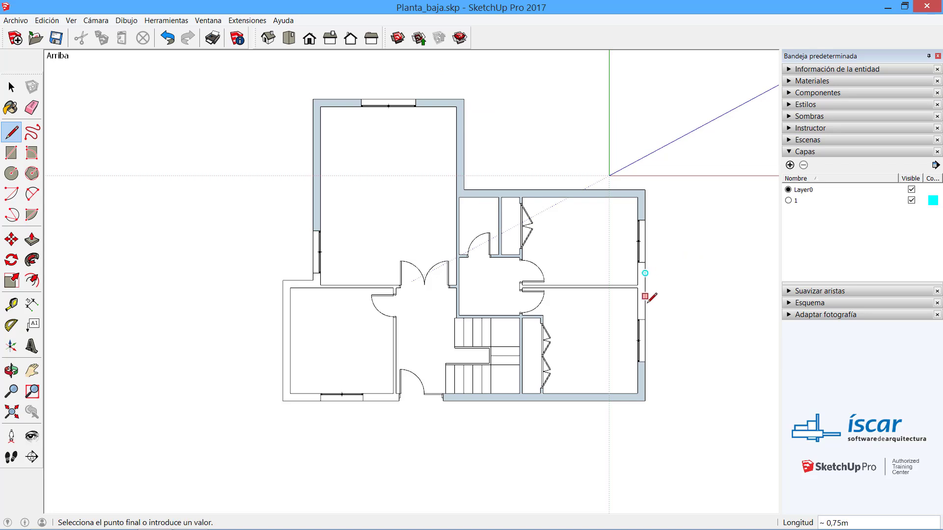
pyautogui.click(646, 296)
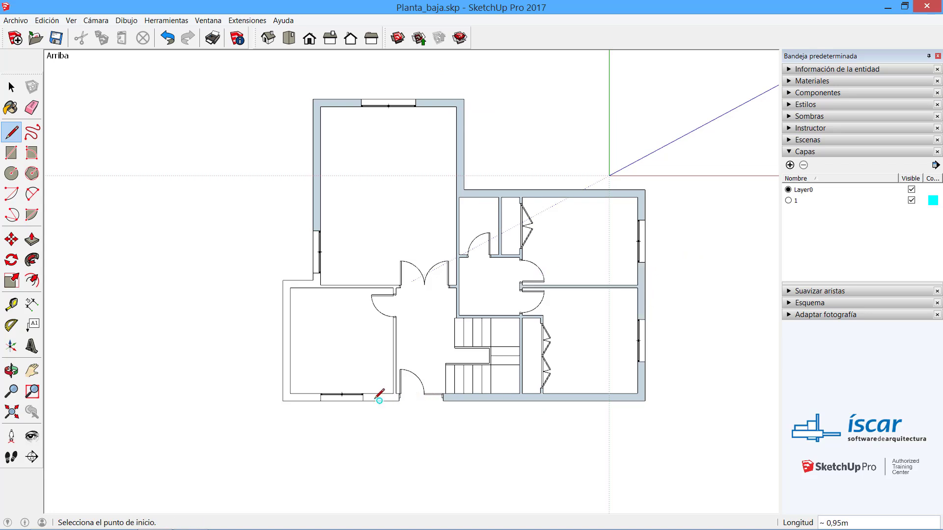
# Step: Fill the remaining lower-left walls by retracing about 0.55 m beside the entrance door and a segment from the small room's outer corner
pyautogui.click(380, 401)
pyautogui.click(393, 401)
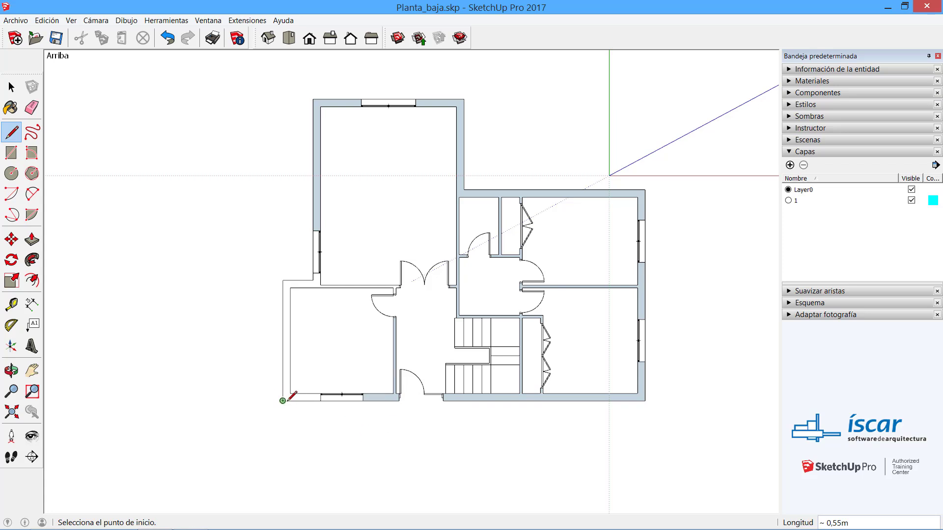
pyautogui.click(283, 401)
pyautogui.click(309, 401)
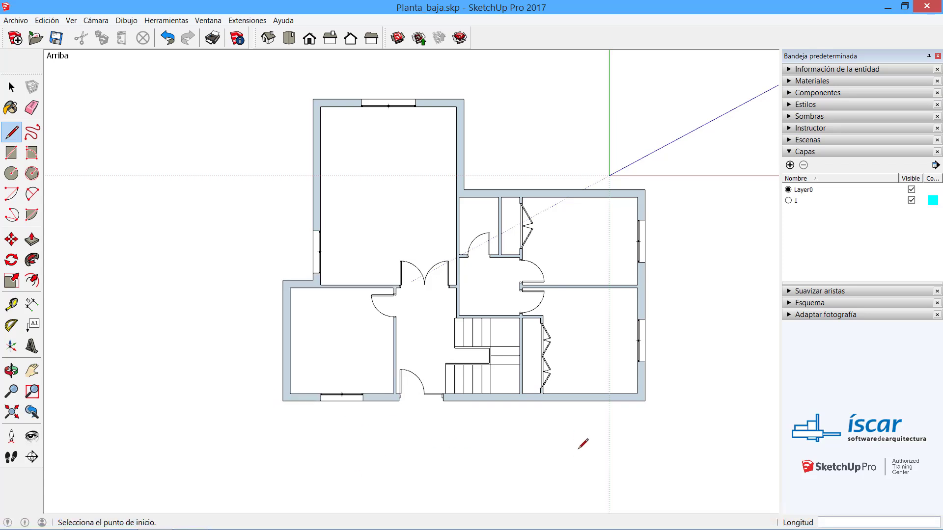
pyautogui.scroll(1, 580, 448)
pyautogui.scroll(-1, 604, 484)
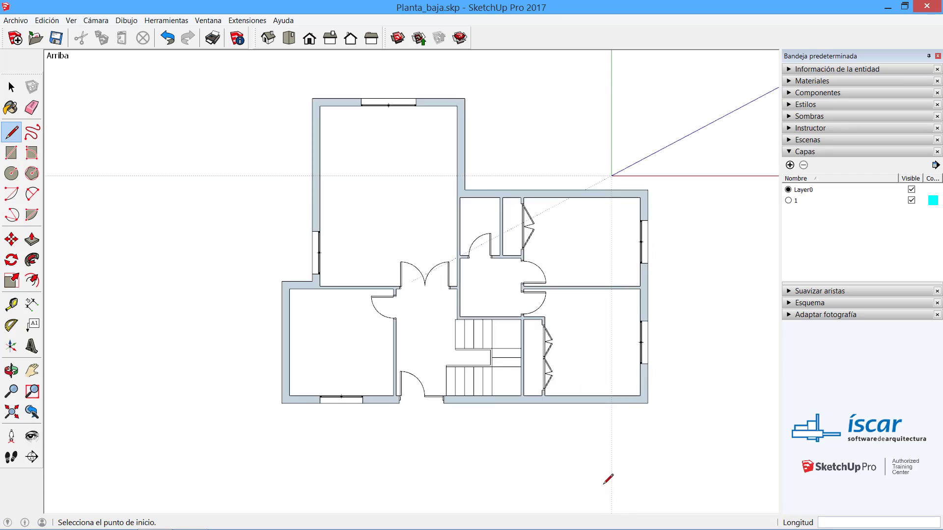
# Step: Undo the last four retraced lines, keeping only the face at the upper-left wall corner
pyautogui.click(172, 41)
pyautogui.click(172, 41)
pyautogui.click(172, 41)
pyautogui.click(172, 41)
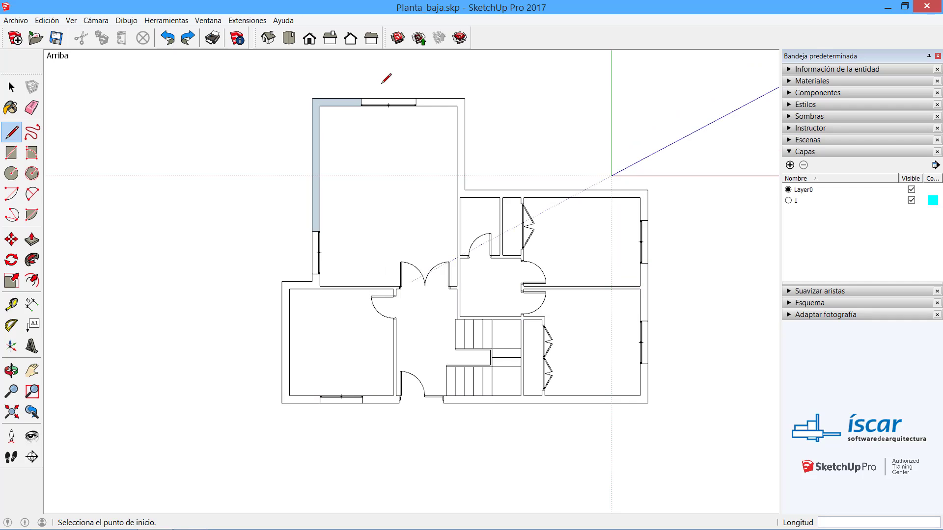
# Step: Erase the upper window's left jamb line and redraw it slightly short of the outer wall line, leaving a gap
pyautogui.scroll(6, 365, 93)
pyautogui.press('e')
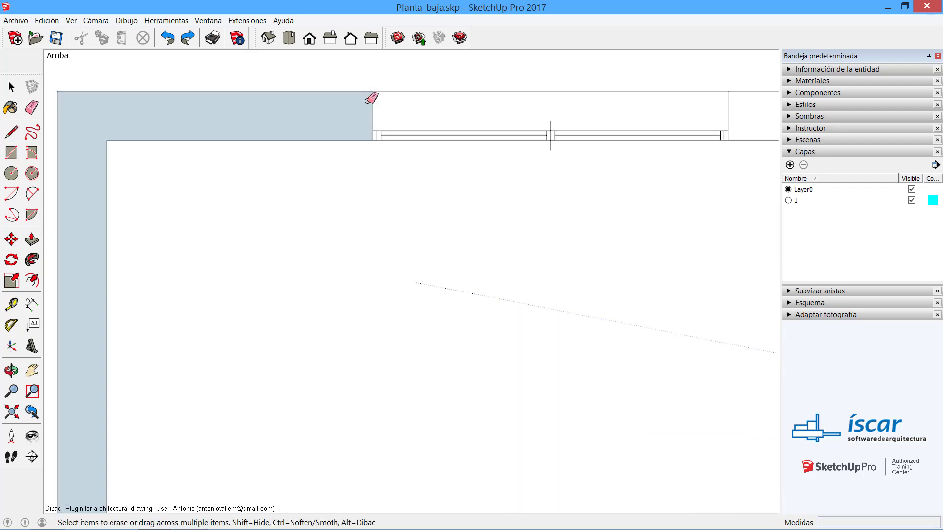
pyautogui.click(372, 98)
pyautogui.press('l')
pyautogui.click(373, 141)
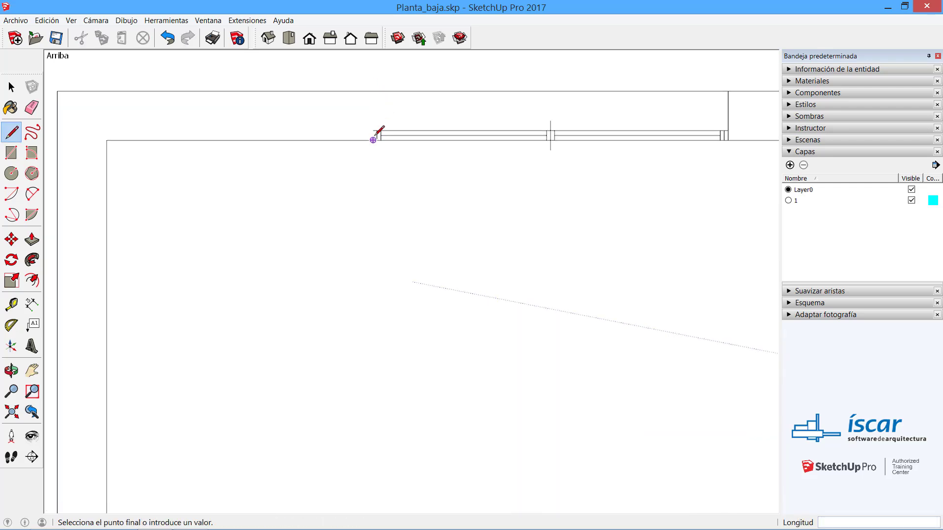
pyautogui.click(374, 97)
pyautogui.press('space')
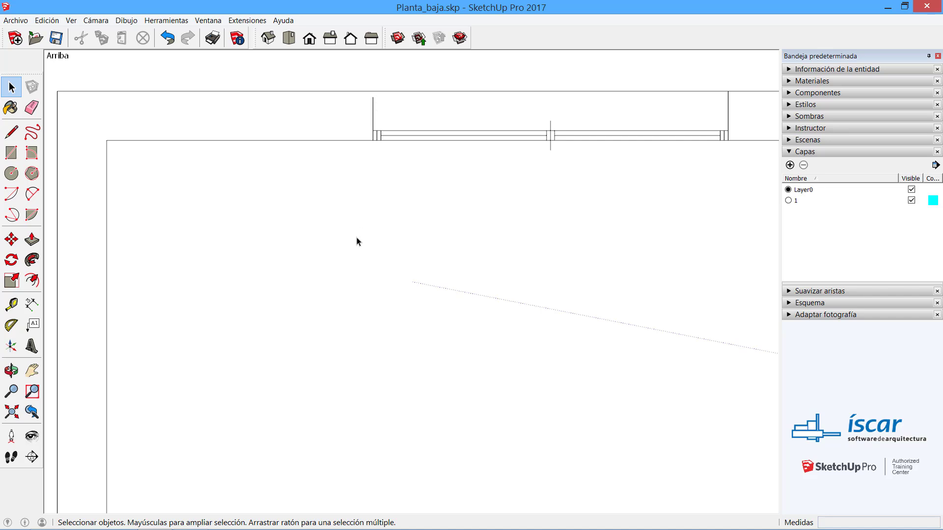
pyautogui.scroll(-5, 395, 265)
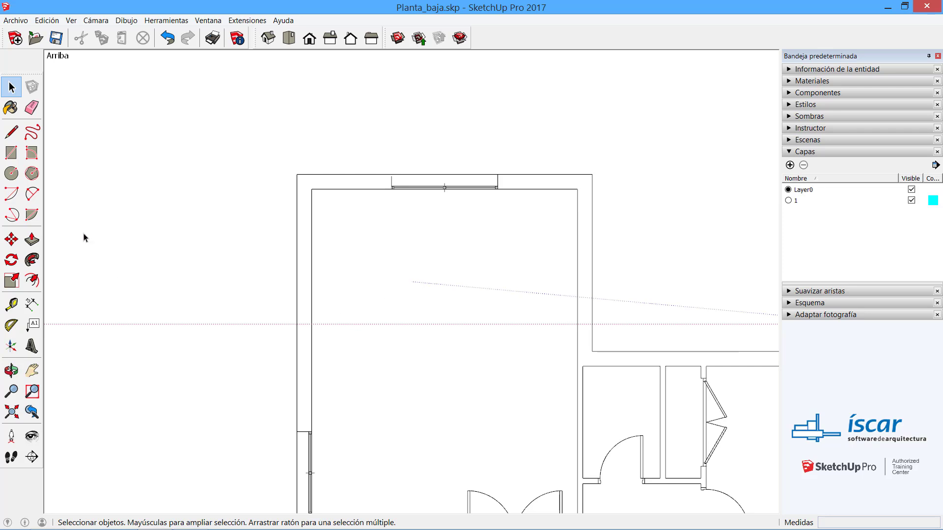
# Step: Draw a 0.25 m line across the large room's left wall and select the face created below it
pyautogui.click(11, 133)
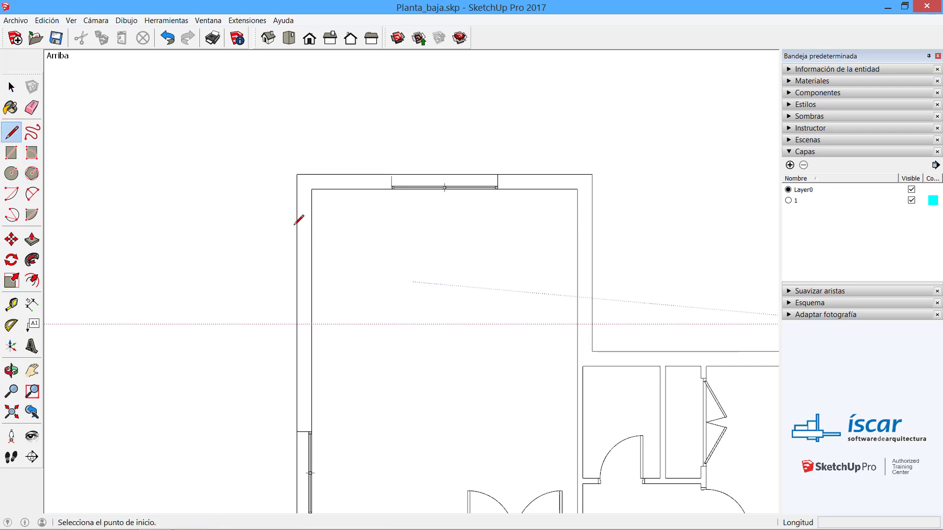
pyautogui.click(297, 225)
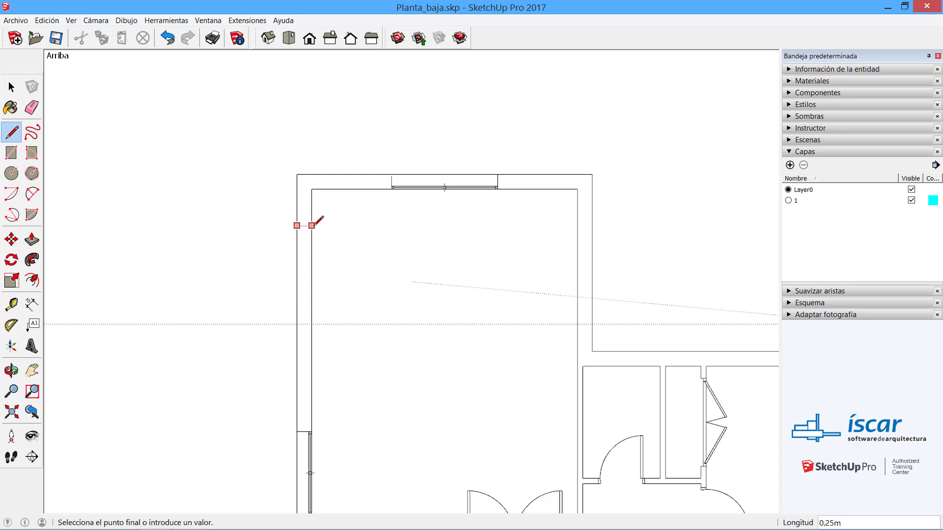
pyautogui.click(311, 225)
pyautogui.press('space')
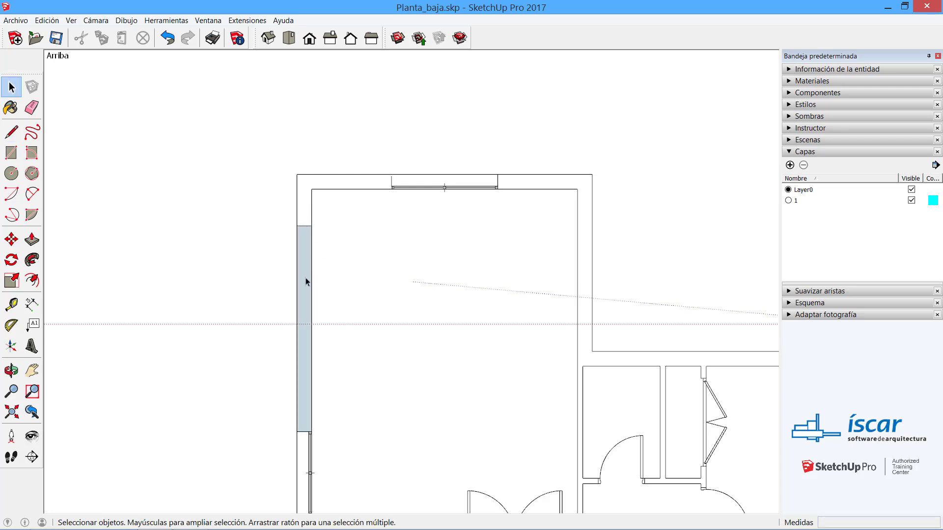
pyautogui.click(307, 282)
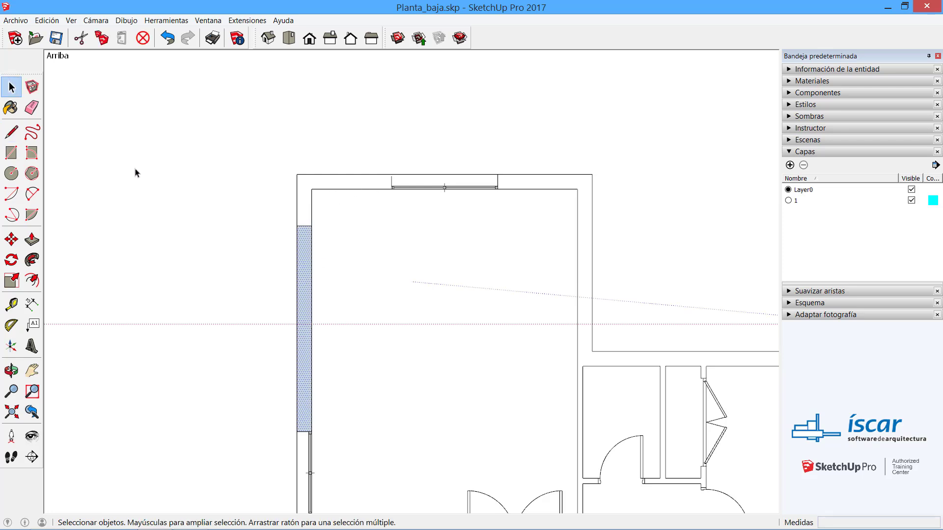
# Step: Draw a 0.25 m line across the upper wall just left of the window to isolate the open section
pyautogui.click(15, 135)
pyautogui.click(380, 174)
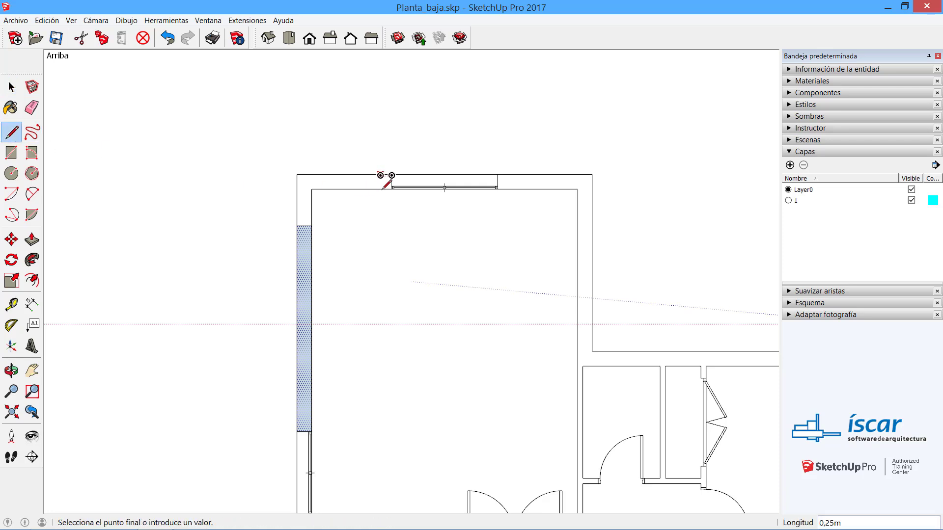
pyautogui.click(381, 188)
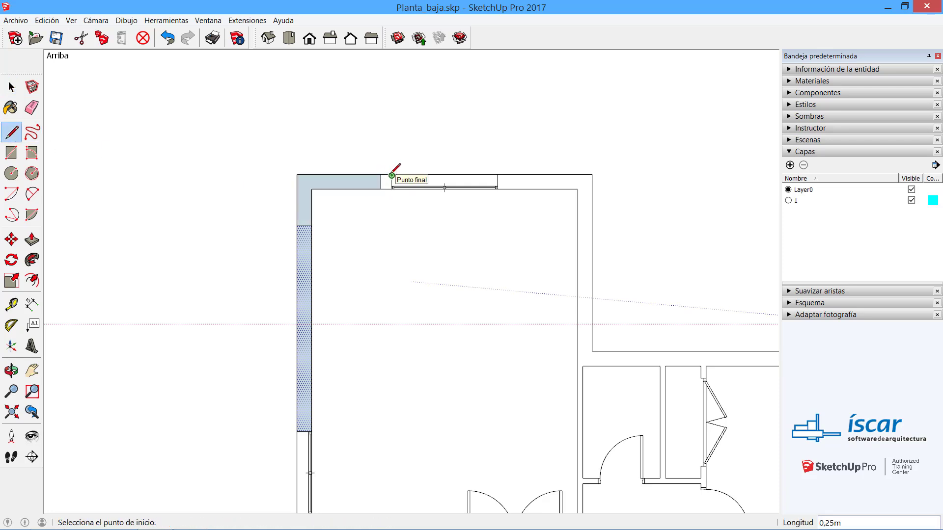
# Step: Close the gap by drawing the window's left jamb line up to the outer wall line
pyautogui.click(391, 189)
pyautogui.click(392, 177)
pyautogui.scroll(3, 391, 188)
pyautogui.click(392, 188)
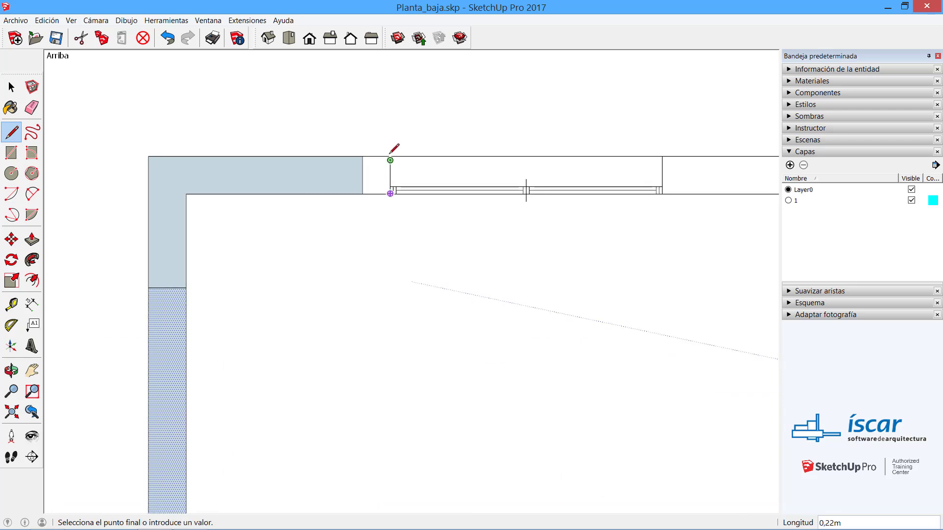
pyautogui.click(390, 155)
pyautogui.scroll(-4, 385, 228)
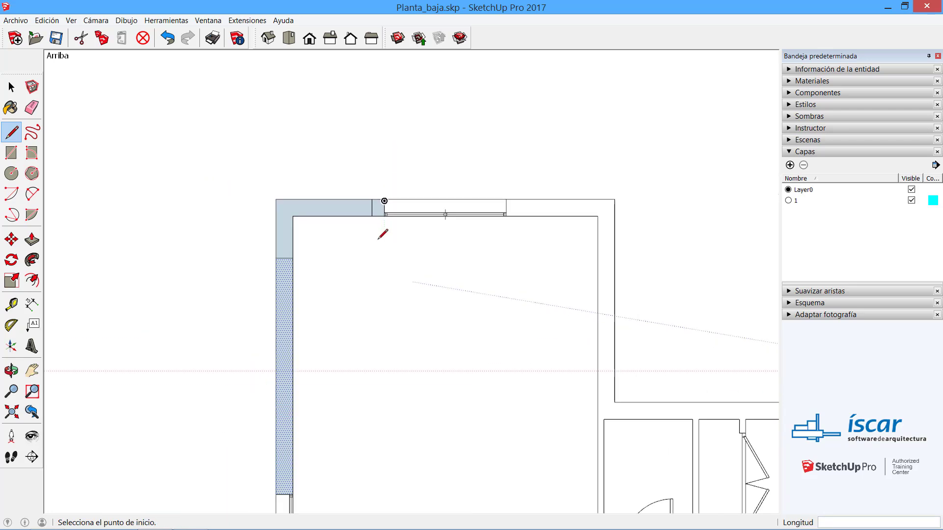
# Step: Erase the two auxiliary lines across the left and upper walls to merge the wall face
pyautogui.keyDown('shift'); pyautogui.moveTo(383, 236); pyautogui.dragTo(377, 177, button='middle'); pyautogui.keyUp('shift')
pyautogui.press('e')
pyautogui.click(369, 144)
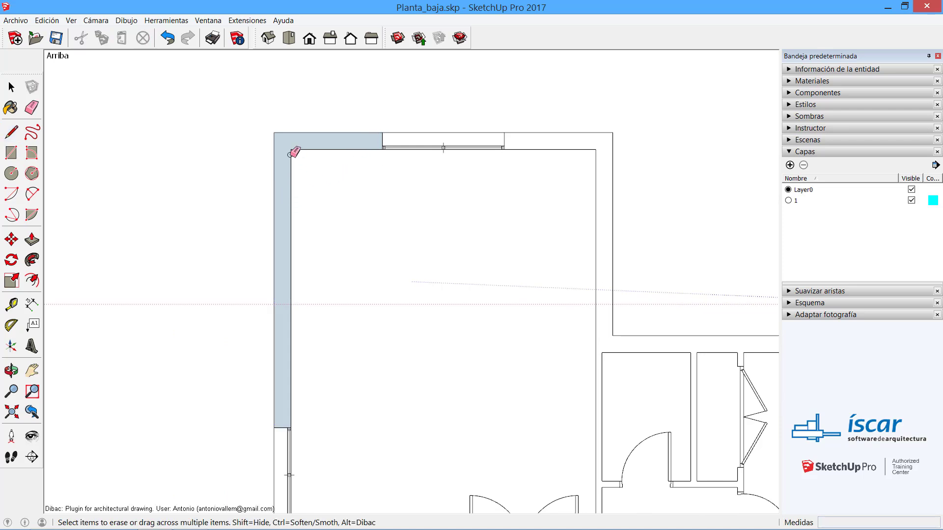
pyautogui.press('space')
pyautogui.scroll(-5, 347, 199)
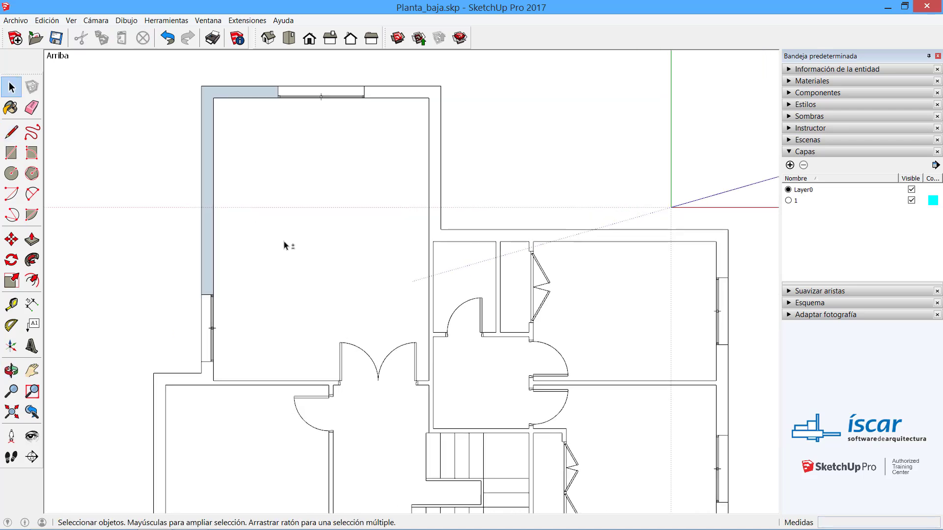
# Step: Generate faces over the whole floor plan with the Make Faces 1.4 extension
pyautogui.keyDown('shift'); pyautogui.moveTo(314, 250); pyautogui.dragTo(315, 222, button='middle'); pyautogui.keyUp('shift')
pyautogui.scroll(-1, 315, 221)
pyautogui.scroll(1, 320, 221)
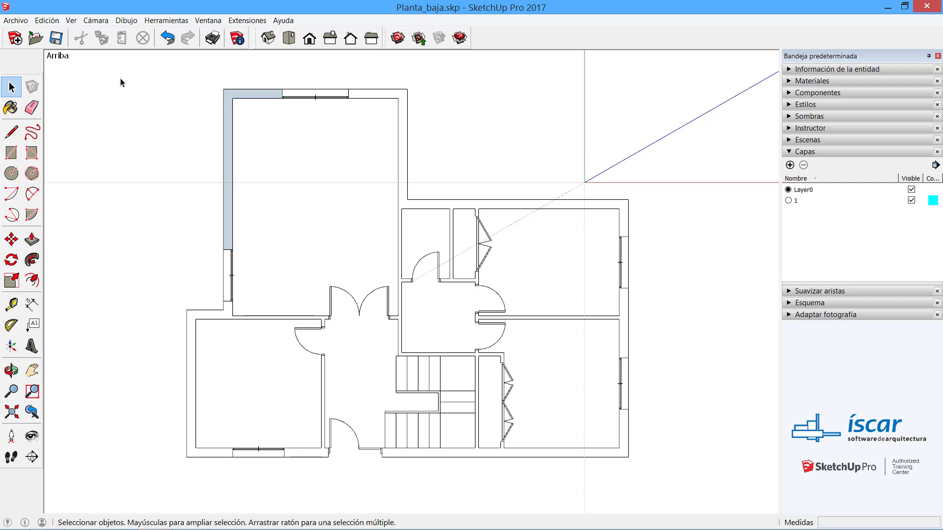
pyautogui.moveTo(105, 69); pyautogui.dragTo(700, 504)
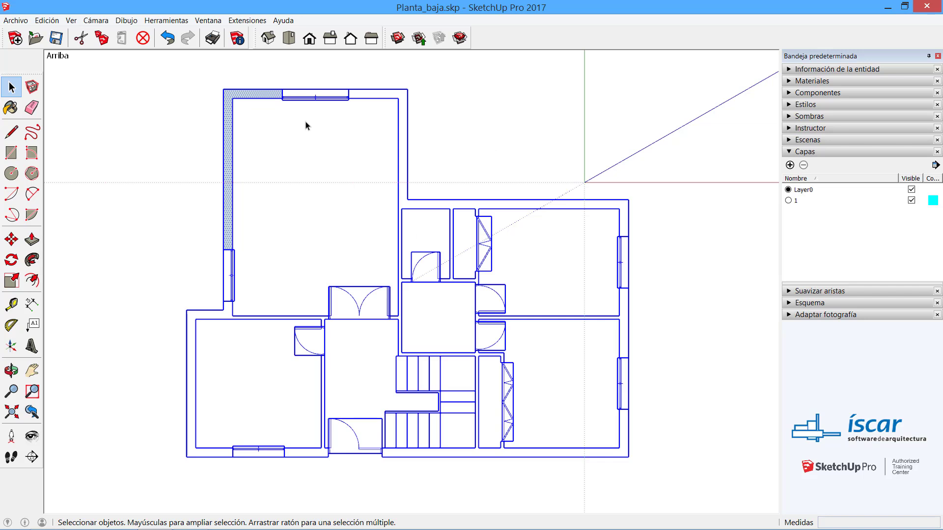
pyautogui.click(166, 21)
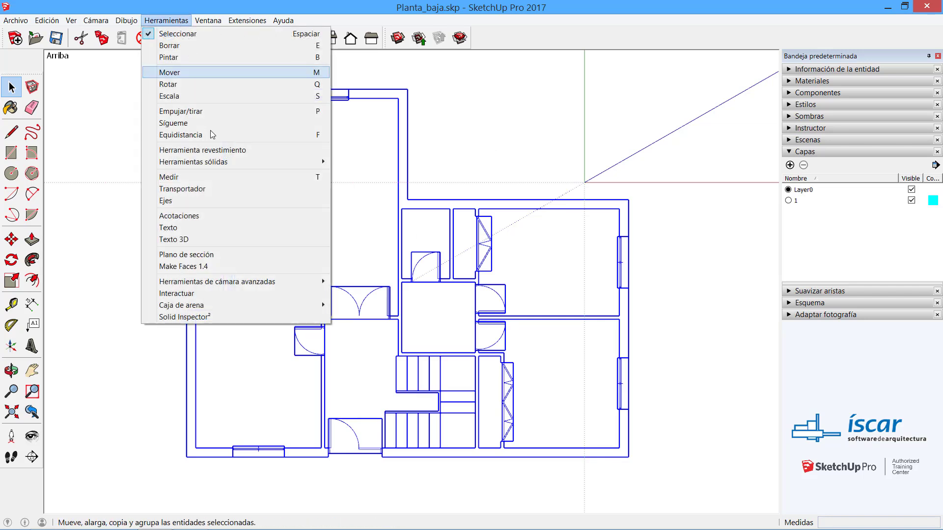
pyautogui.click(202, 268)
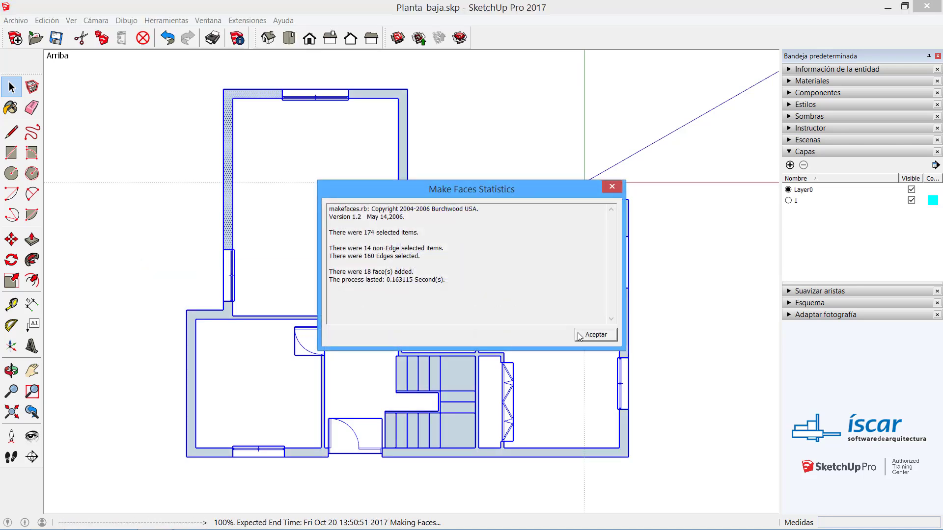
pyautogui.click(595, 339)
pyautogui.click(592, 386)
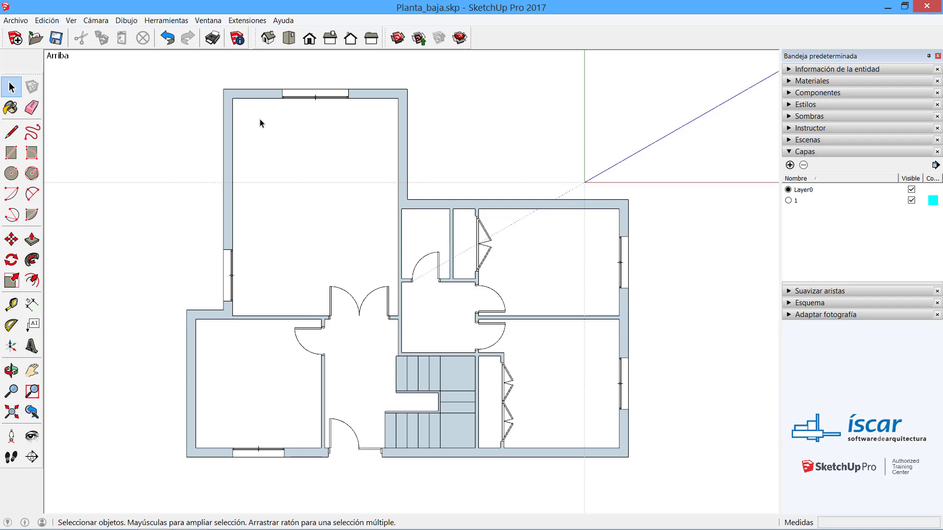
pyautogui.click(208, 21)
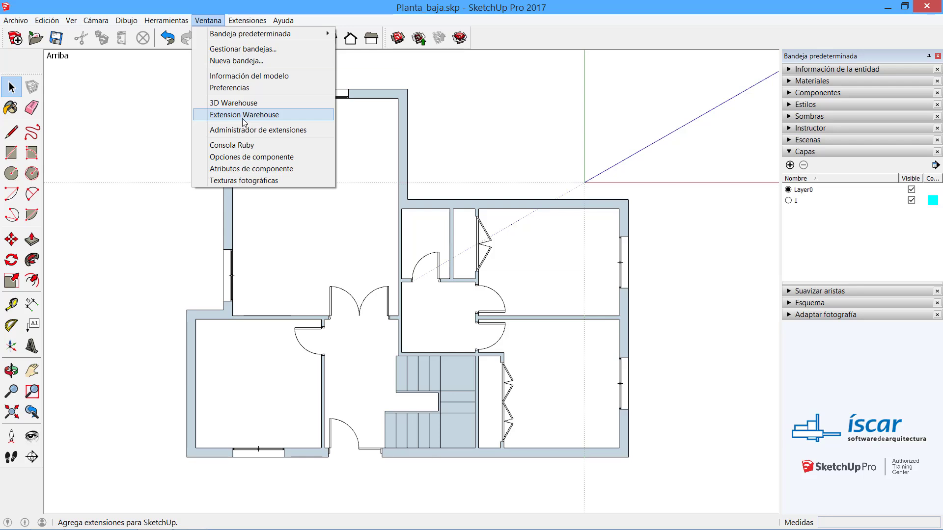
pyautogui.click(448, 111)
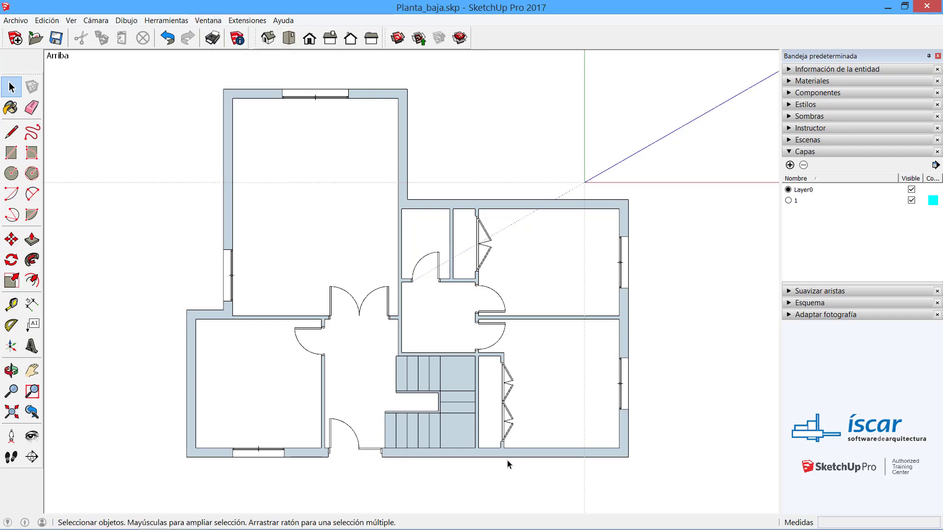
# Step: Extrude the far corner wall between the two windows of the big room to 2.6 m with Push/Pull
pyautogui.moveTo(508, 465); pyautogui.dragTo(373, 179, button='middle')
pyautogui.moveTo(366, 259); pyautogui.dragTo(320, 228, button='middle')
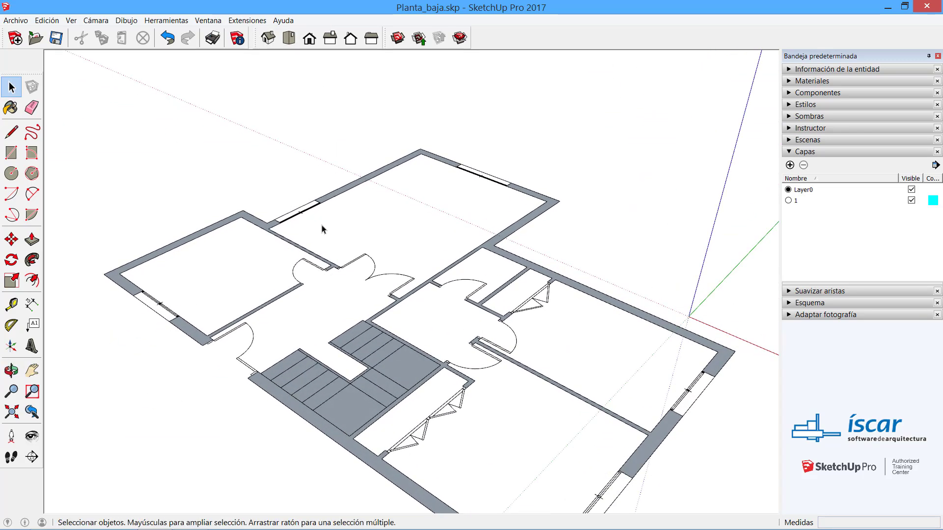
pyautogui.click(32, 241)
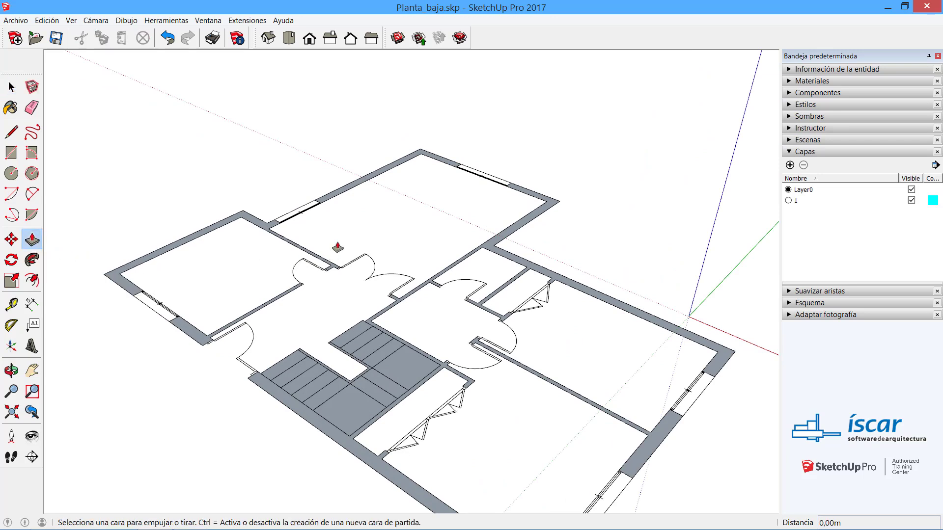
pyautogui.click(351, 192)
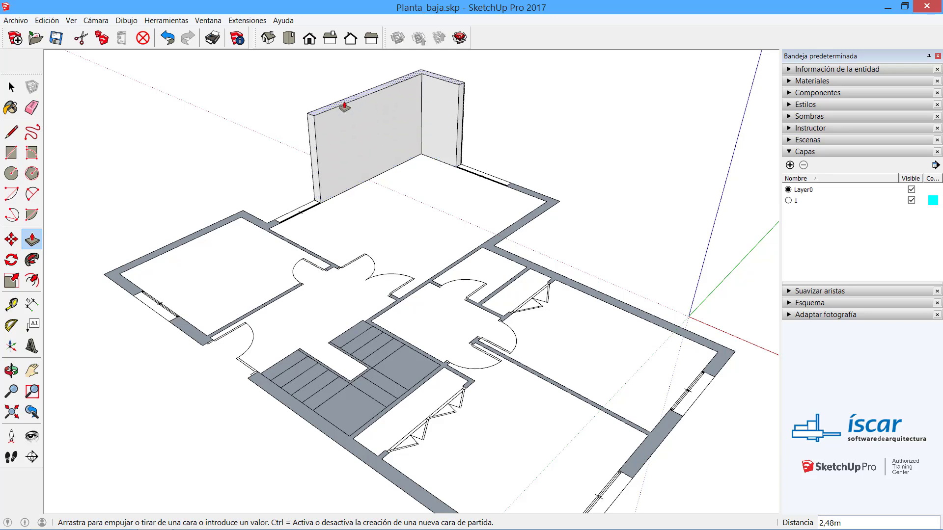
pyautogui.write('2,6')
pyautogui.press('Return')
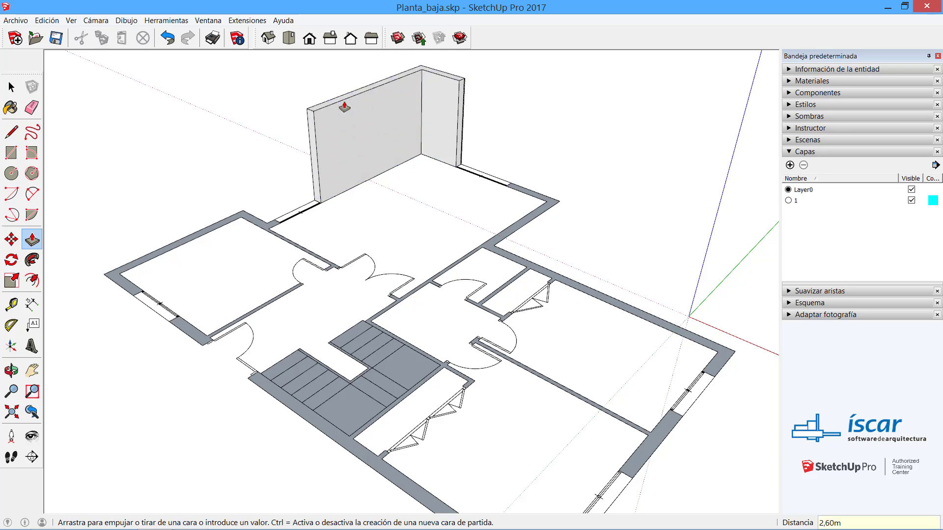
# Step: Extrude the remaining wall faces of the plan 2.6 m, matching the height of the first raised wall
pyautogui.click(259, 229)
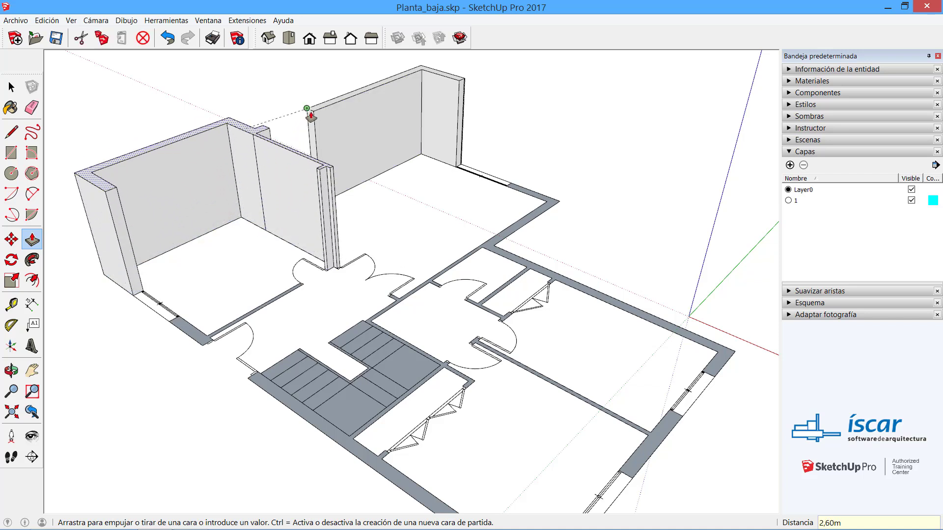
pyautogui.click(313, 113)
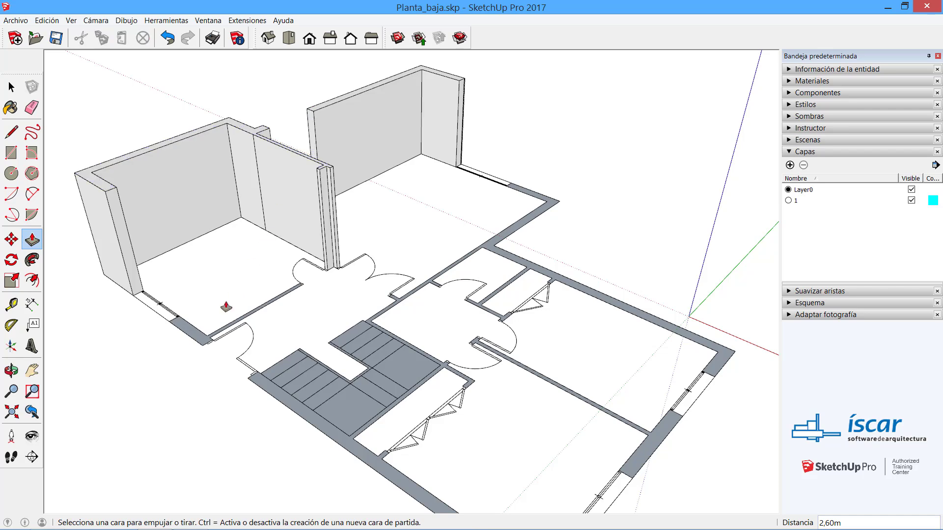
pyautogui.doubleClick(188, 334)
pyautogui.scroll(-2, 190, 304)
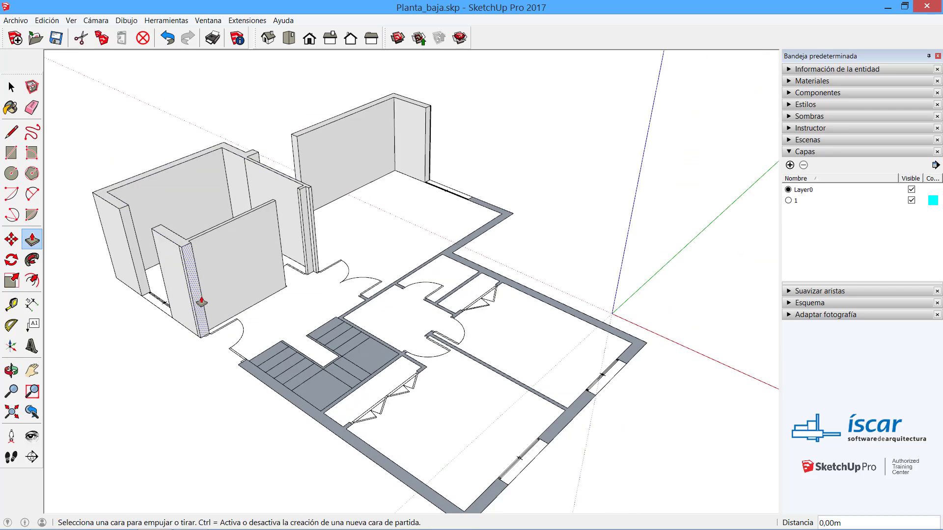
pyautogui.keyDown('shift'); pyautogui.moveTo(212, 304); pyautogui.dragTo(226, 257, button='middle'); pyautogui.keyUp('shift')
pyautogui.doubleClick(297, 347)
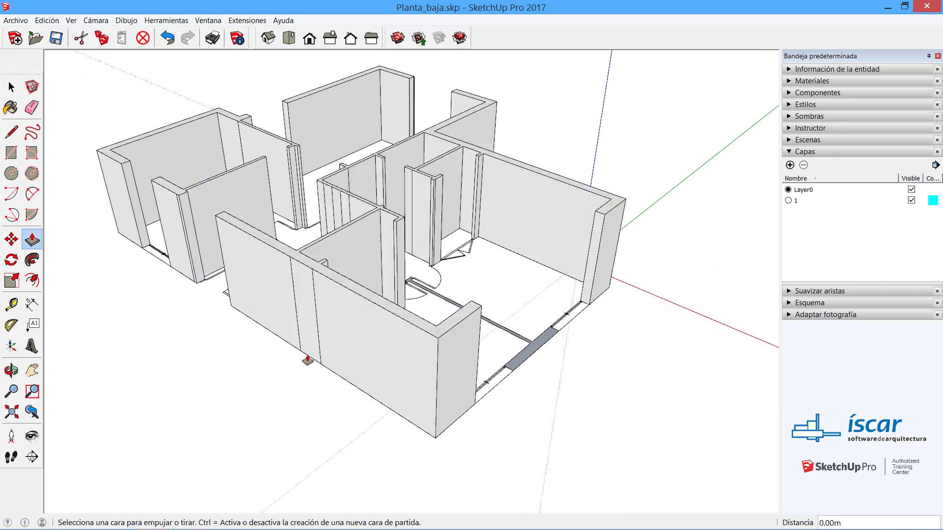
pyautogui.click(521, 362)
pyautogui.doubleClick(520, 363)
pyautogui.press('space')
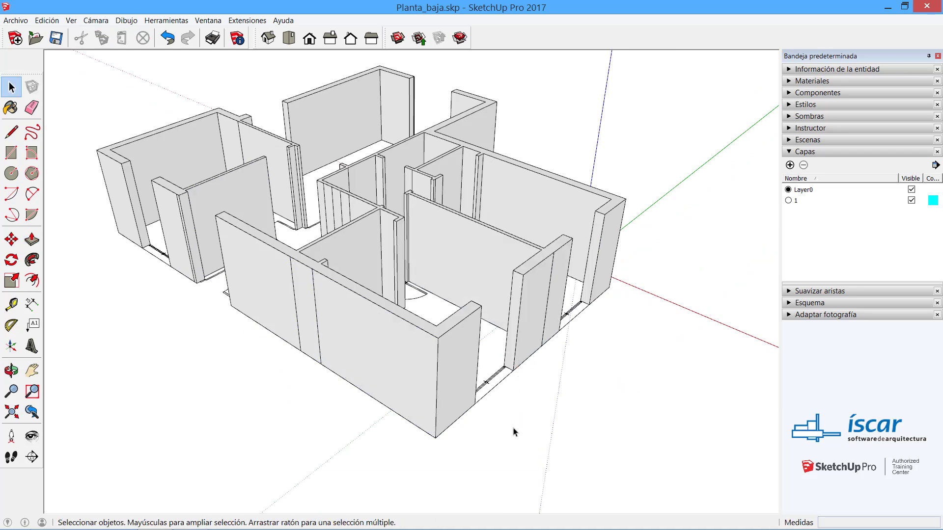
# Step: Undo the wall extrusions and the automatic face generation, back to the mostly unfilled floor plan
pyautogui.moveTo(226, 279); pyautogui.dragTo(447, 419, button='middle')
pyautogui.hotkey('ctrl', 'z')
pyautogui.hotkey('ctrl', 'z')
pyautogui.hotkey('ctrl', 'z')
pyautogui.hotkey('ctrl', 'z')
pyautogui.hotkey('ctrl', 'z')
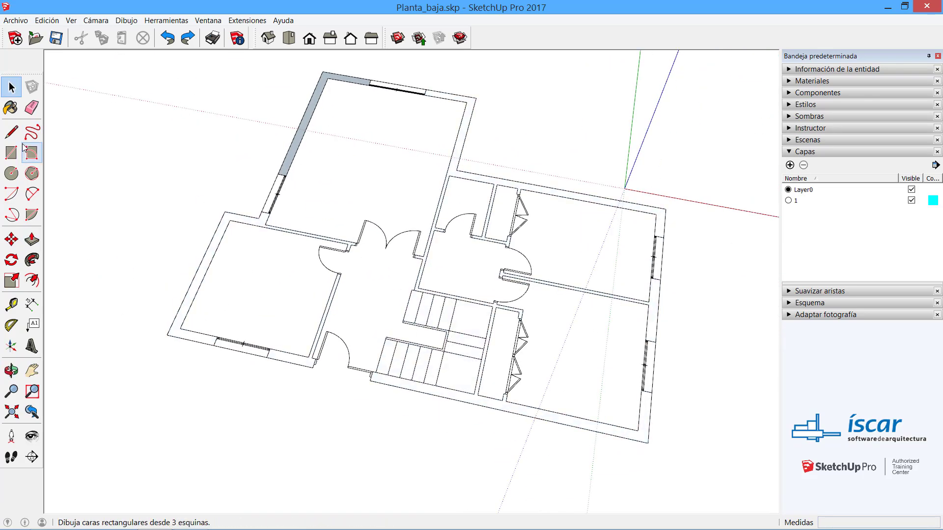
# Step: Trace short line segments over the edges of each unfilled wall outline to create the wall faces
pyautogui.click(11, 132)
pyautogui.click(537, 186)
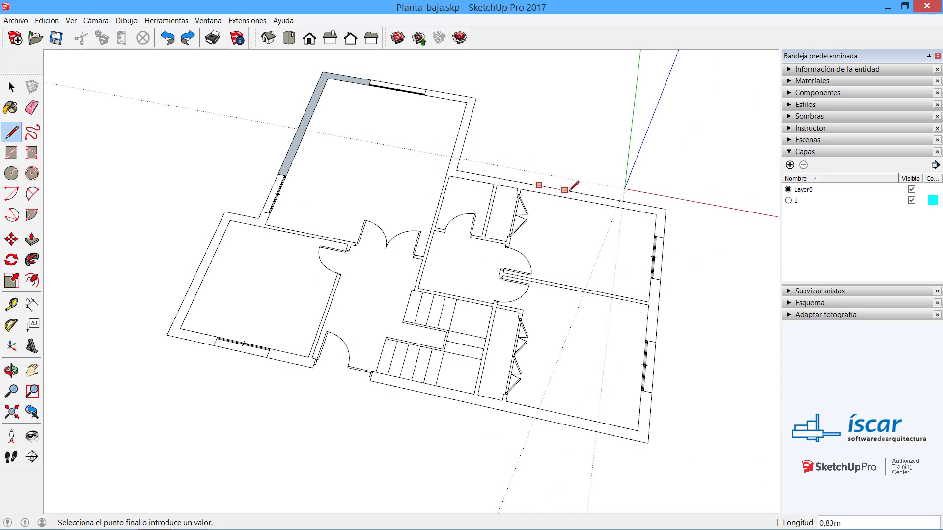
pyautogui.hotkey('ctrl', 'y')
pyautogui.click(661, 284)
pyautogui.click(655, 306)
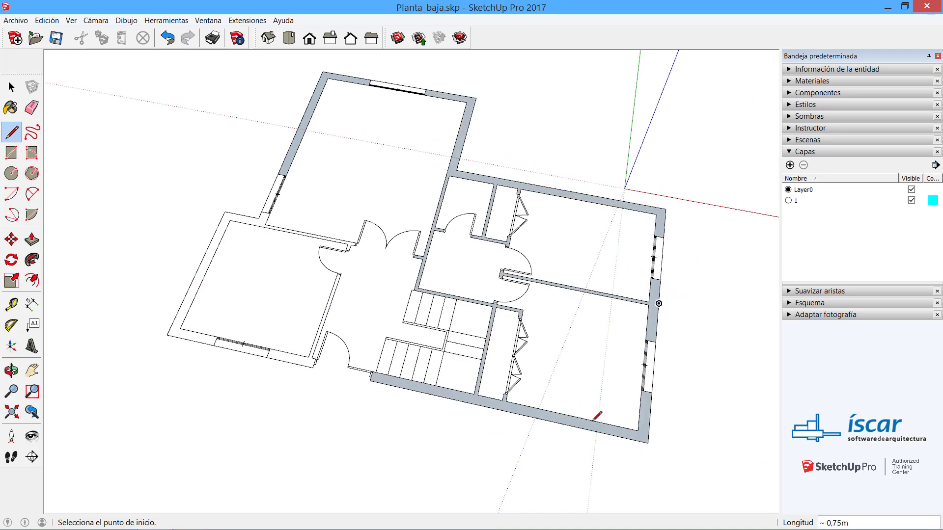
pyautogui.click(304, 367)
pyautogui.click(269, 356)
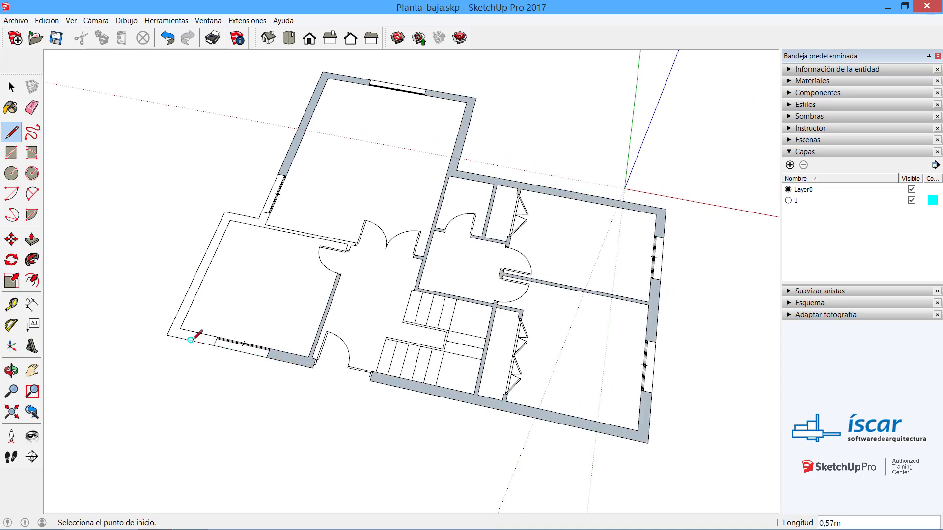
pyautogui.click(190, 340)
pyautogui.click(169, 335)
# Step: Extrude the far corner wall between the big room's two windows 2.6 m upward with Push/Pull
pyautogui.moveTo(564, 437); pyautogui.dragTo(227, 308, button='middle')
pyautogui.click(32, 239)
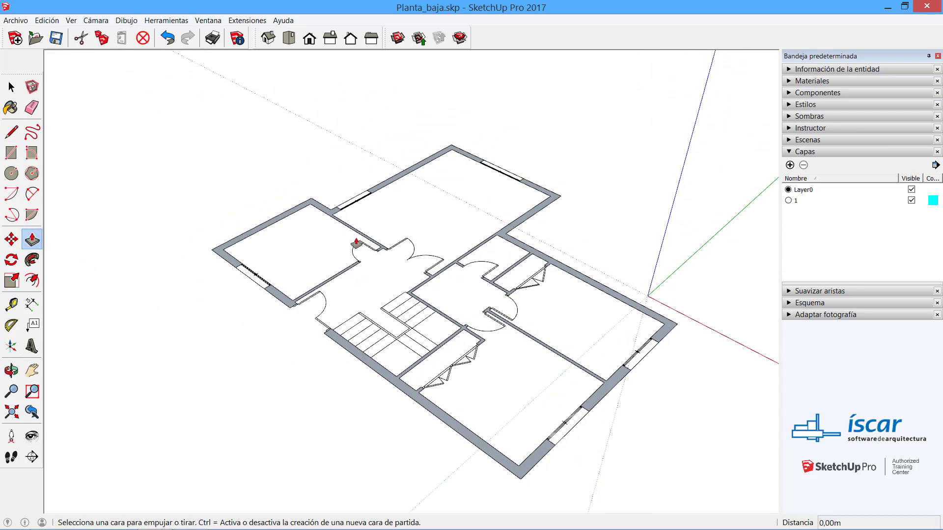
pyautogui.moveTo(388, 193); pyautogui.dragTo(397, 120)
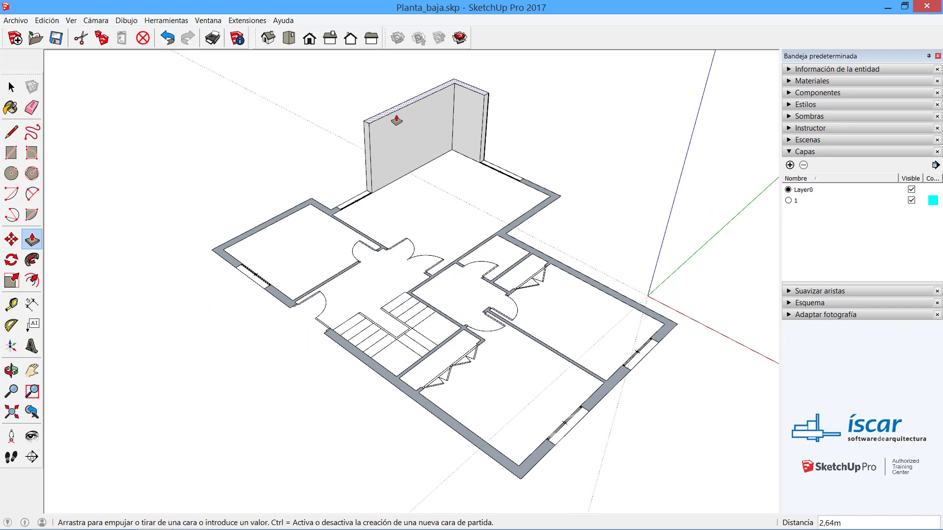
pyautogui.write('2,6')
pyautogui.press('Return')
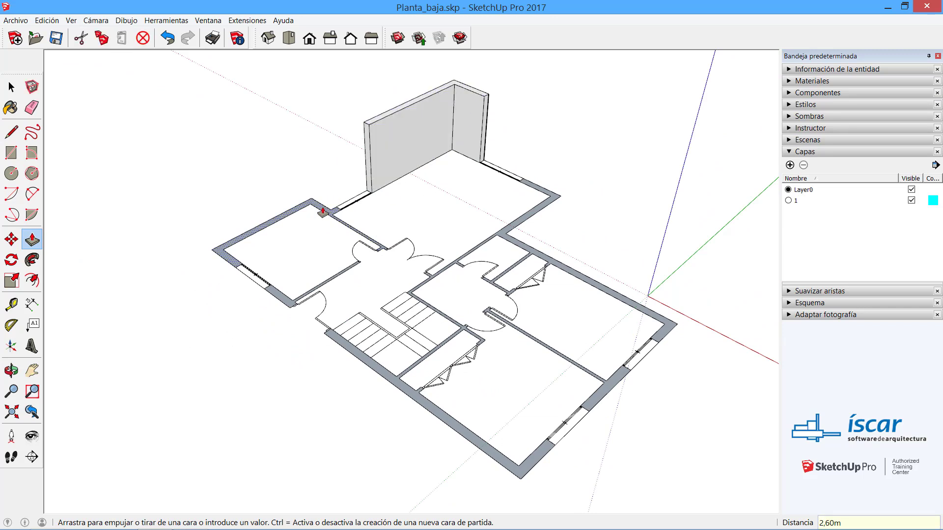
# Step: Extrude the outer wall face of the small square room 2.6 m upward
pyautogui.moveTo(323, 212); pyautogui.dragTo(322, 143)
pyautogui.write('2')
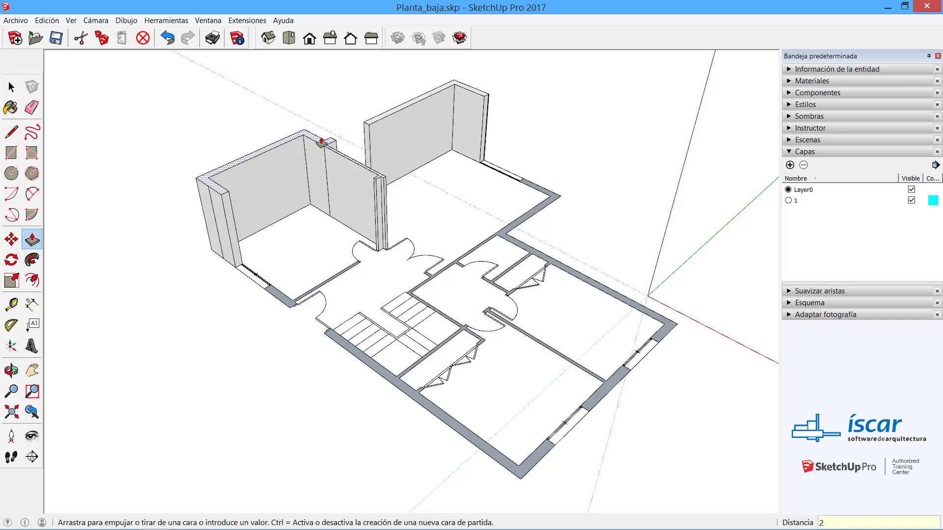
pyautogui.write(',6')
pyautogui.press('Return')
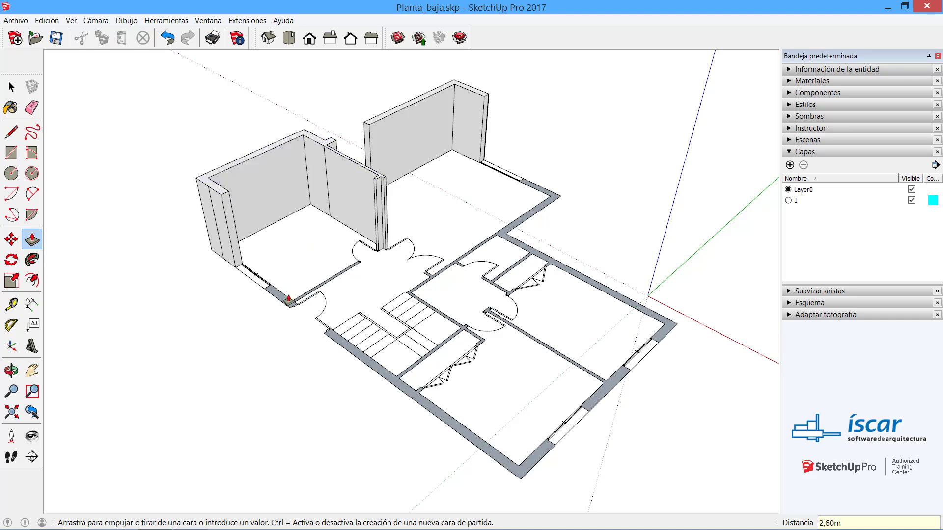
pyautogui.doubleClick(289, 299)
pyautogui.moveTo(330, 296); pyautogui.dragTo(316, 265, button='middle')
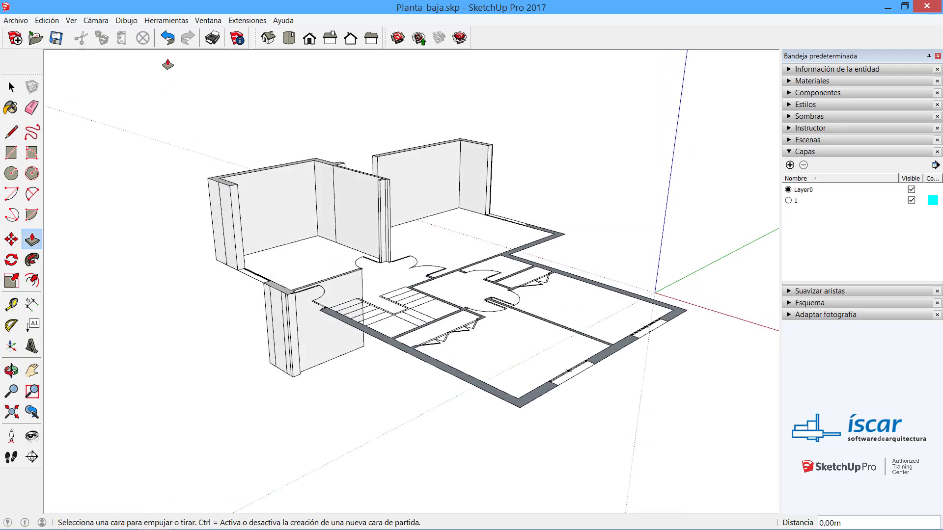
pyautogui.click(167, 38)
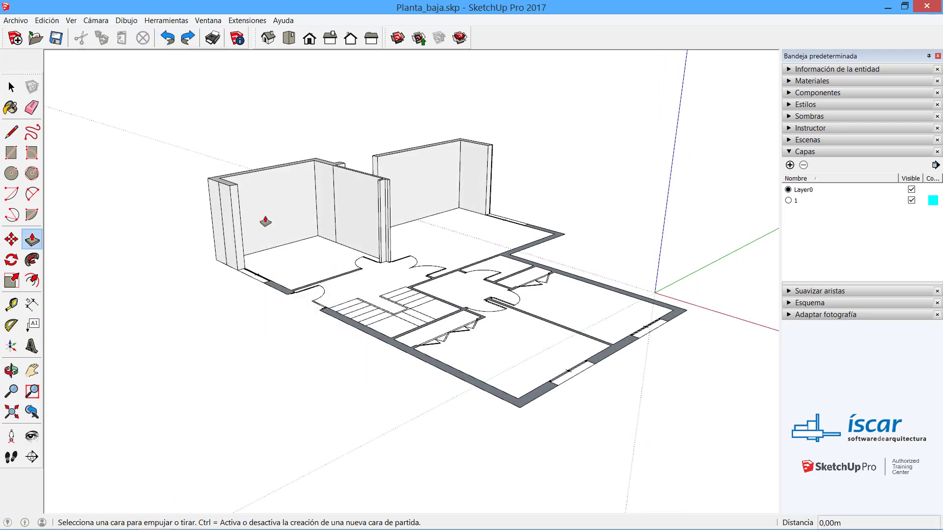
# Step: Extrude the wall beside the entrance up to the neighbouring wall's height and the remaining wall faces 2.6 m
pyautogui.click(284, 290)
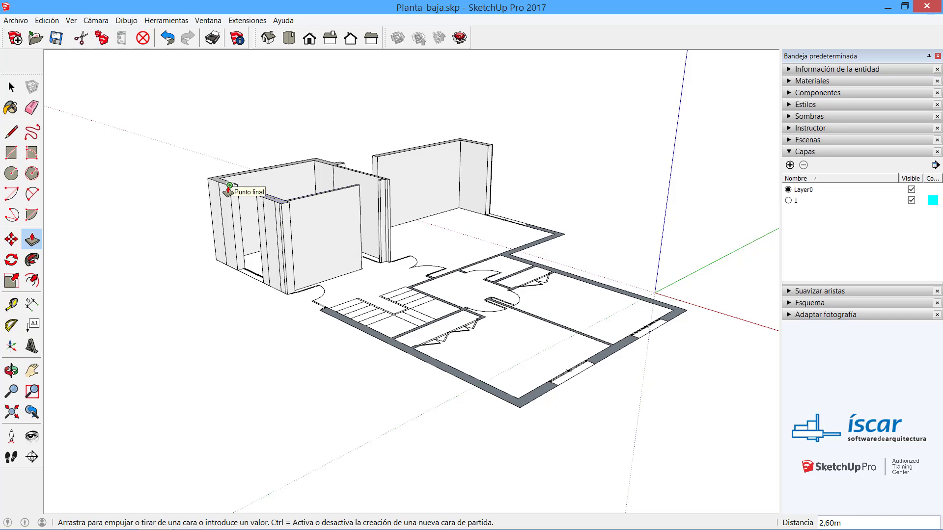
pyautogui.click(228, 189)
pyautogui.doubleClick(385, 338)
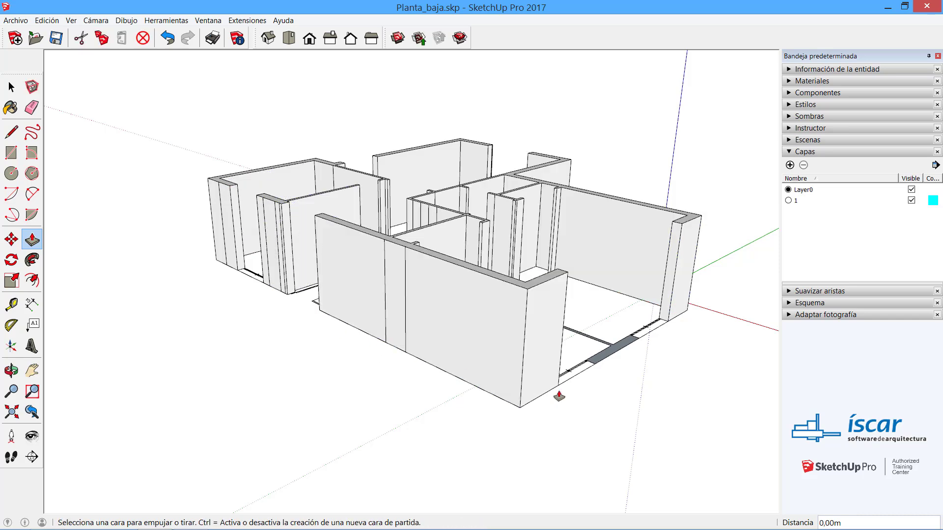
pyautogui.doubleClick(614, 352)
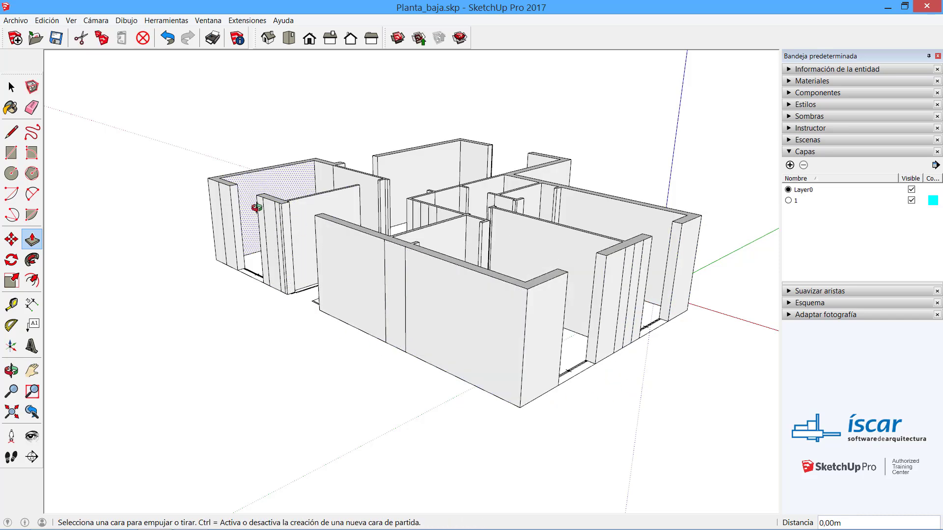
# Step: Erase the leftover vertical edges on the front wall piece between the small room's window and the entrance
pyautogui.moveTo(256, 207); pyautogui.dragTo(360, 337, button='middle')
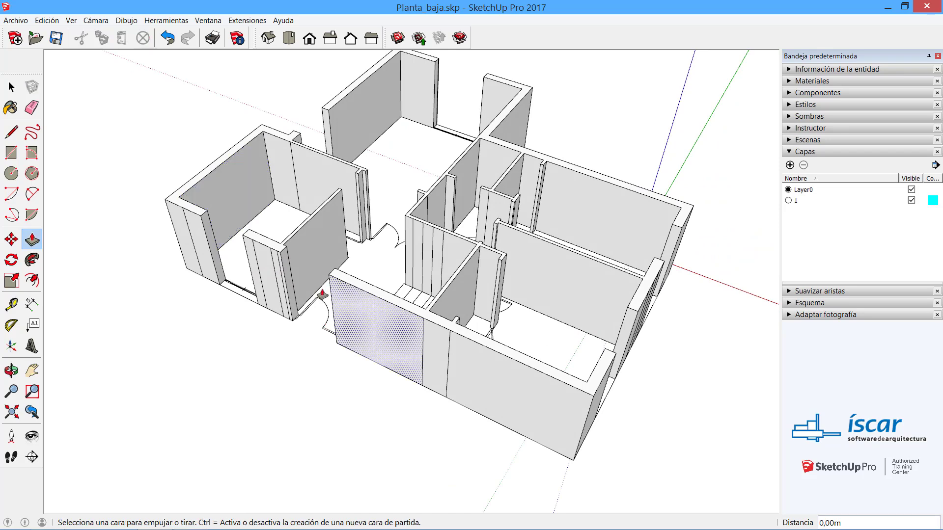
pyautogui.press('e')
pyautogui.scroll(5, 272, 263)
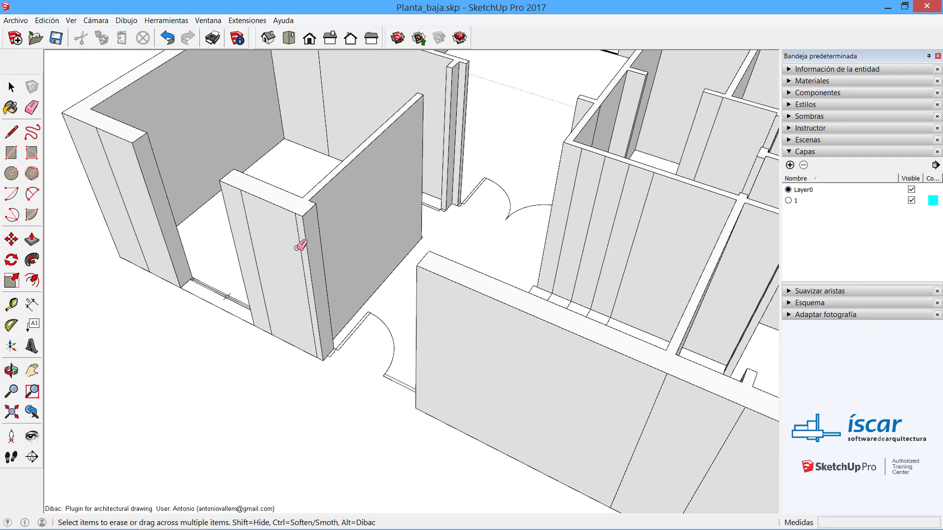
pyautogui.click(300, 243)
# Step: Erase the leftover vertical edges on the long front wall, the staircase wall and the small room's inner wall
pyautogui.scroll(-3, 136, 197)
pyautogui.scroll(-3, 143, 213)
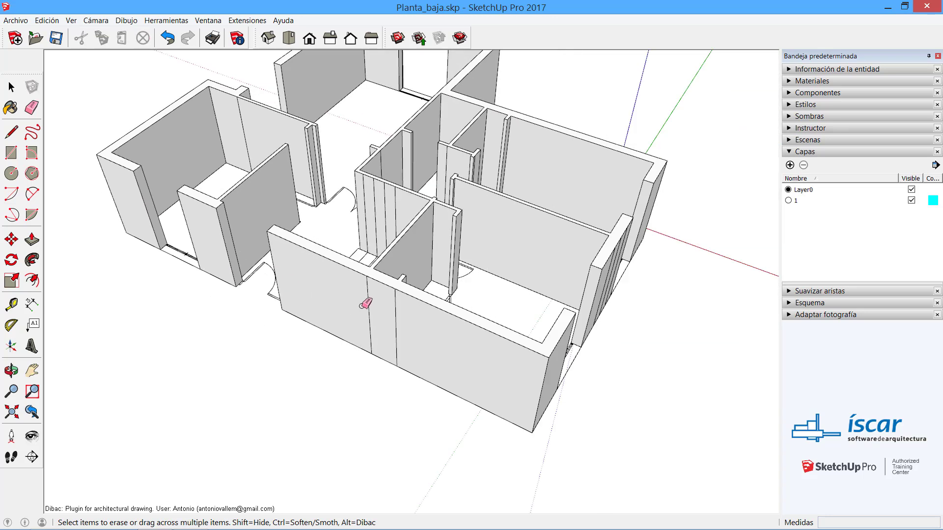
pyautogui.moveTo(362, 301); pyautogui.dragTo(411, 322)
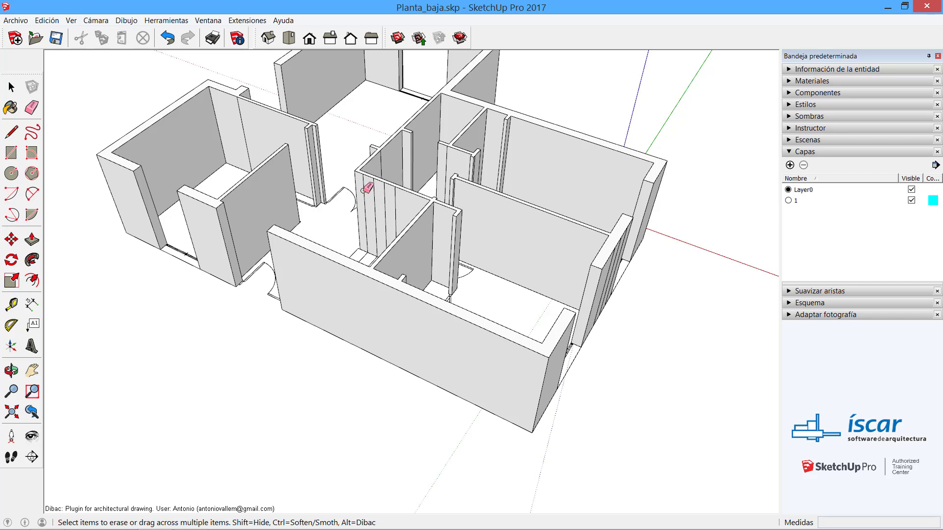
pyautogui.moveTo(363, 189); pyautogui.dragTo(404, 198)
pyautogui.click(242, 117)
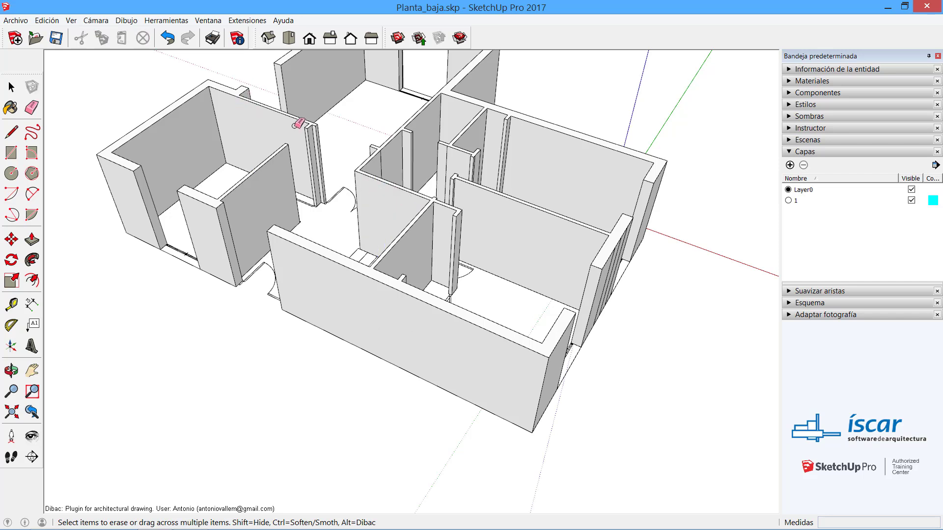
pyautogui.moveTo(297, 120); pyautogui.dragTo(285, 157, button='middle')
pyautogui.scroll(2, 449, 189)
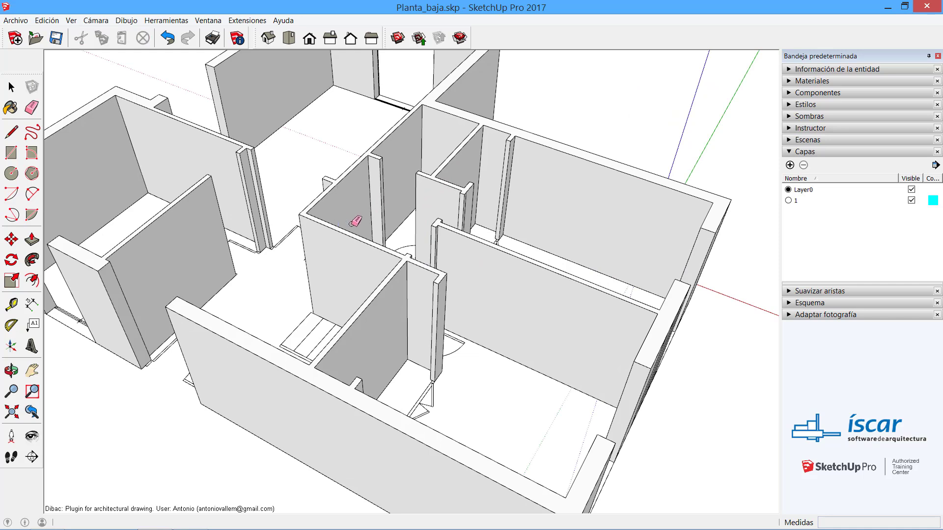
pyautogui.scroll(-4, 356, 258)
pyautogui.press('space')
pyautogui.moveTo(328, 291); pyautogui.dragTo(392, 321, button='middle')
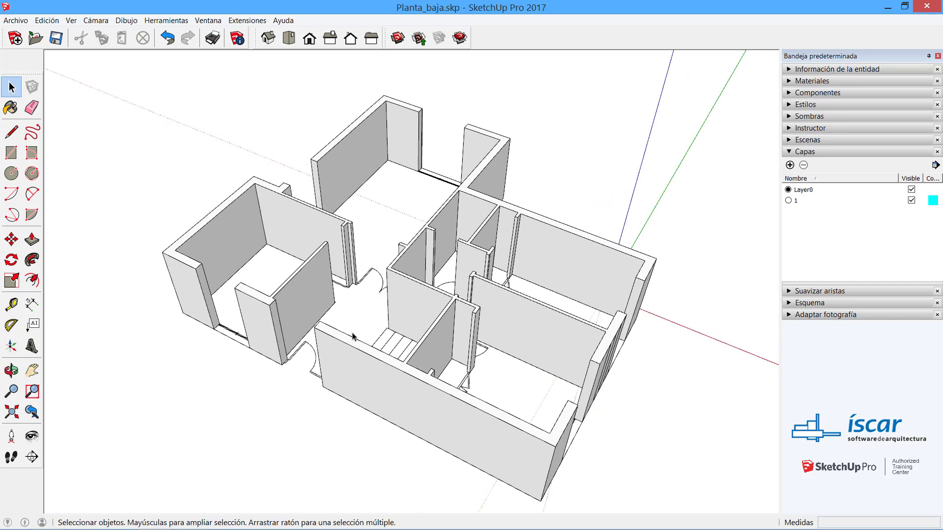
pyautogui.moveTo(252, 284); pyautogui.dragTo(419, 247, button='middle')
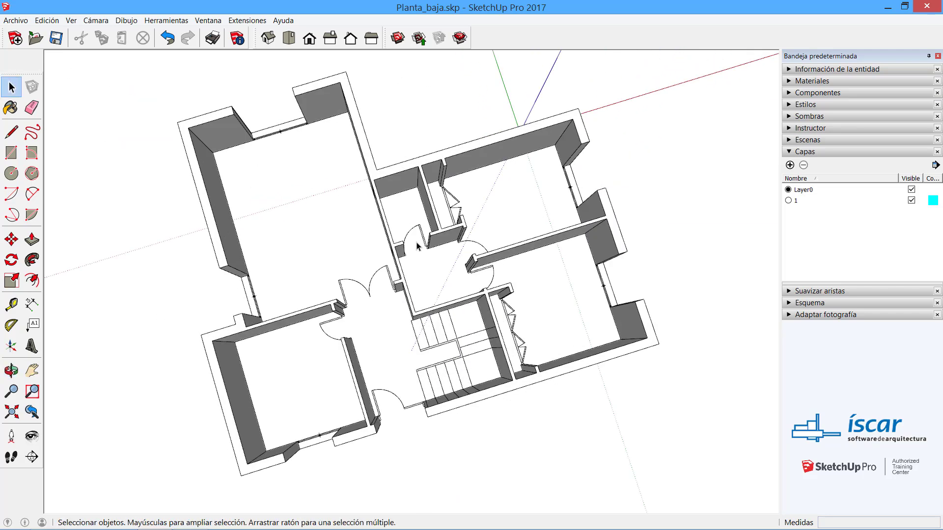
# Step: Copy the door symbol of the narrow inner room to the empty area outside the building, beyond the exterior walls
pyautogui.scroll(3, 416, 224)
pyautogui.scroll(2, 416, 225)
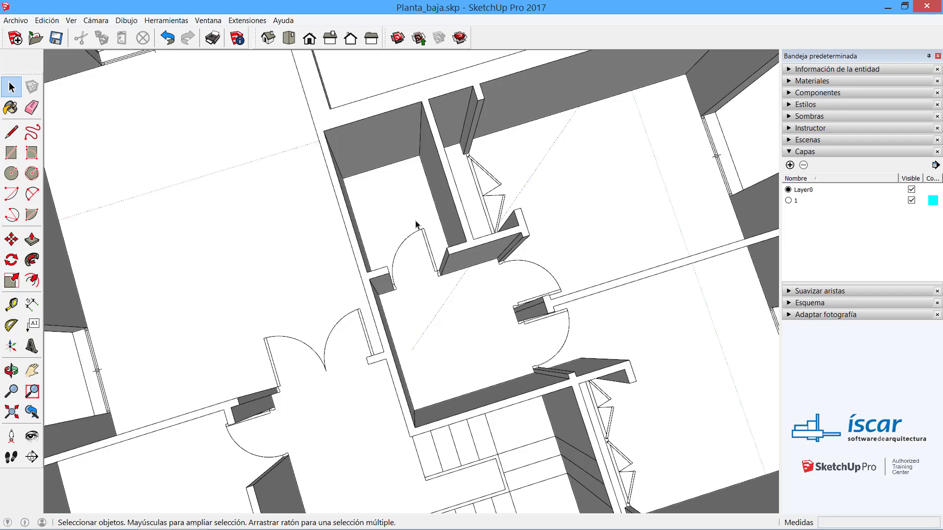
pyautogui.scroll(5, 424, 270)
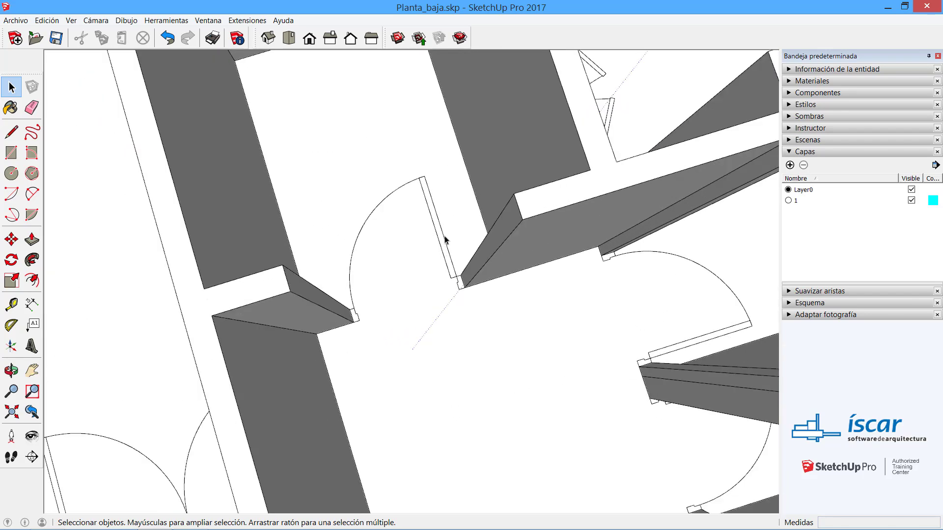
pyautogui.click(444, 240)
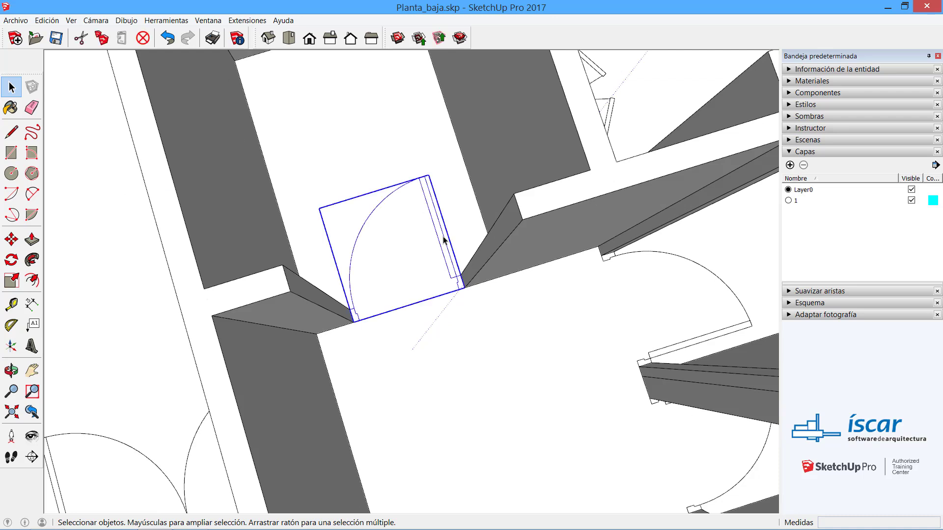
pyautogui.click(444, 153)
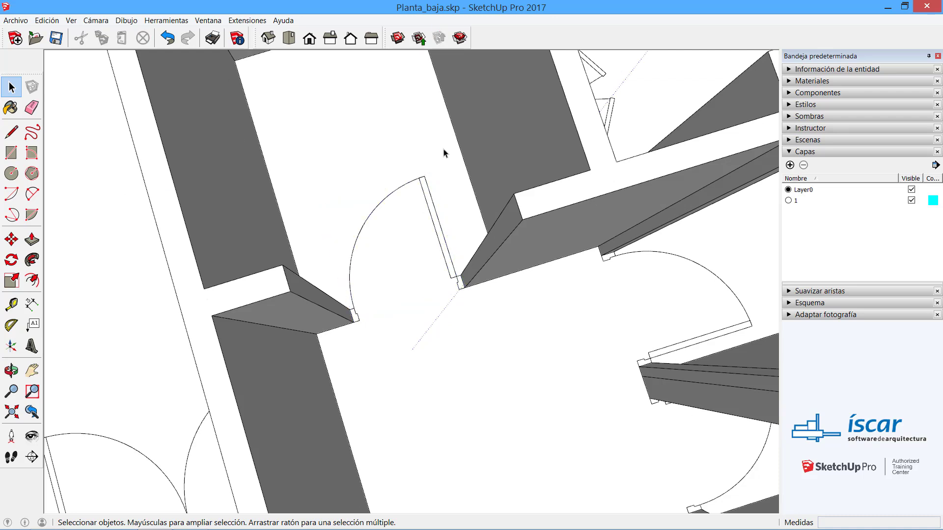
pyautogui.click(438, 222)
pyautogui.moveTo(466, 308); pyautogui.dragTo(457, 259, button='middle')
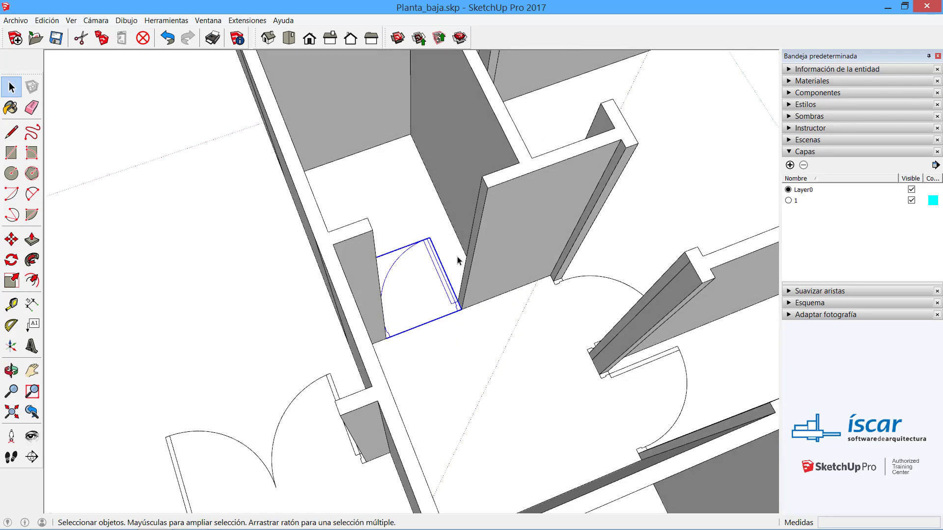
pyautogui.click(11, 240)
pyautogui.click(464, 326)
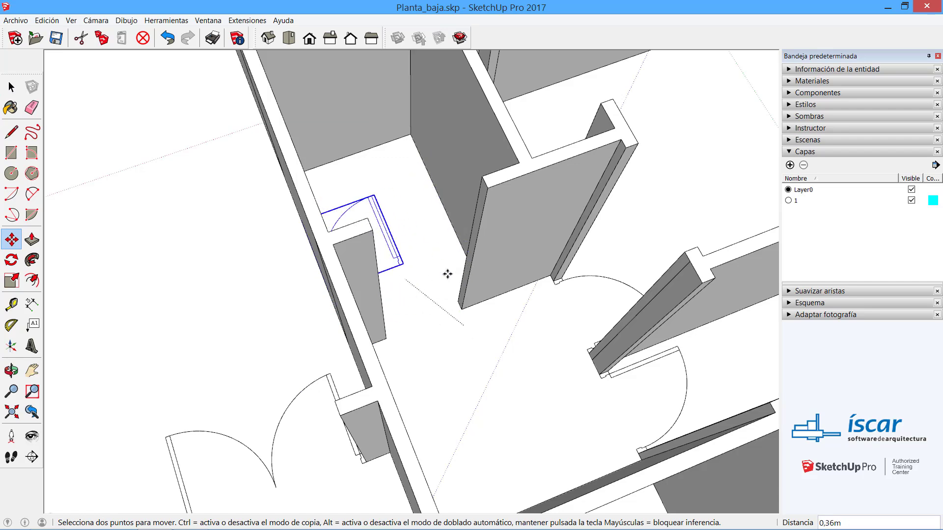
pyautogui.scroll(-5, 458, 311)
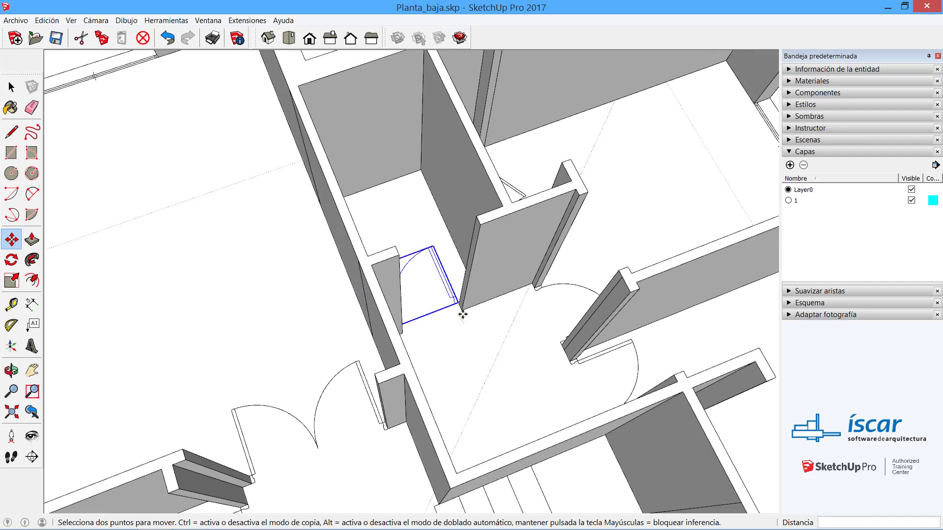
pyautogui.press('ctrl')
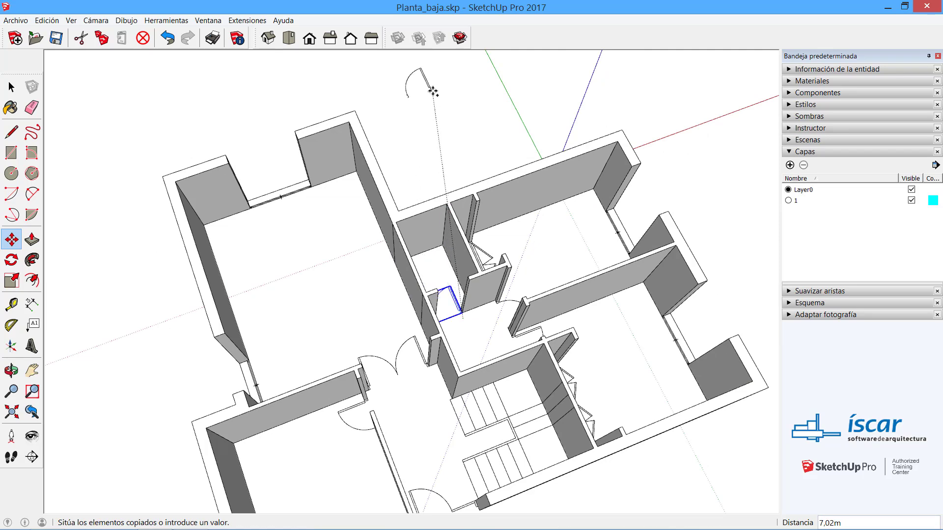
pyautogui.click(431, 68)
pyautogui.scroll(8, 442, 329)
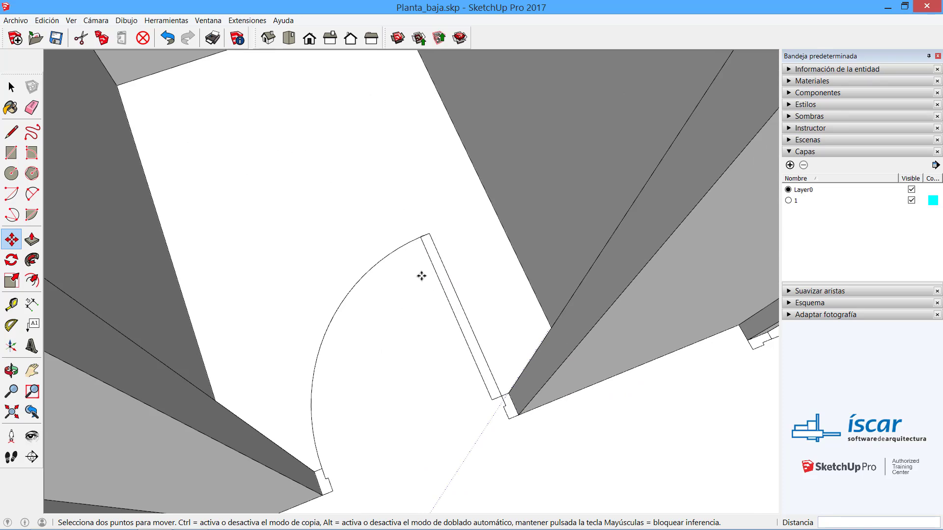
pyautogui.press('space')
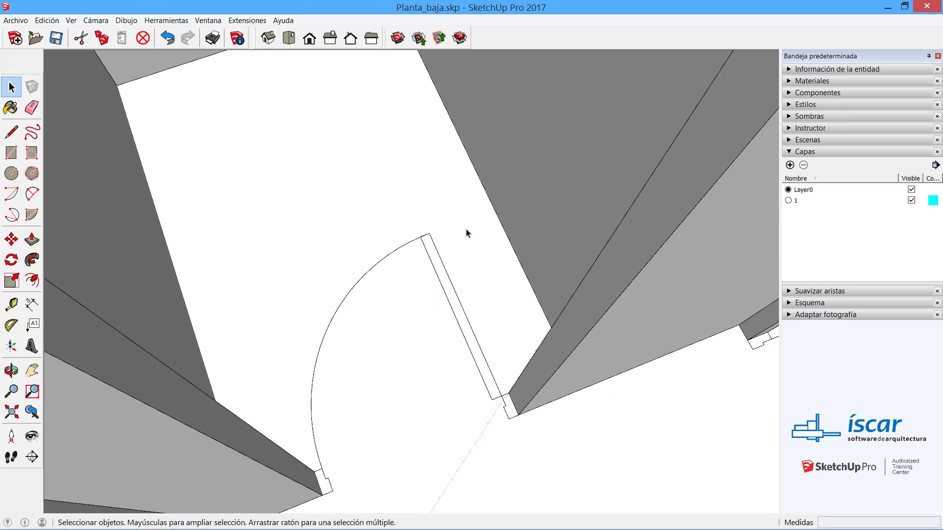
pyautogui.moveTo(439, 250); pyautogui.dragTo(440, 276, button='middle')
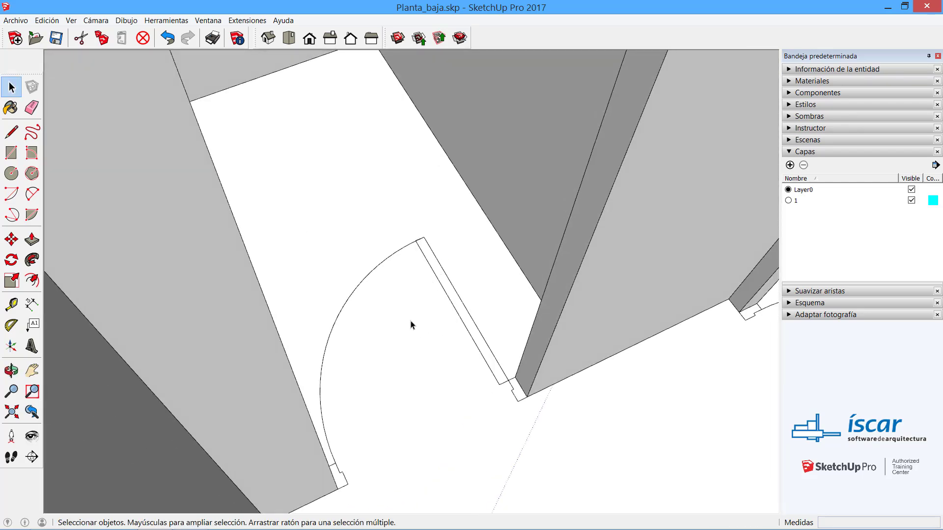
pyautogui.scroll(-5, 412, 324)
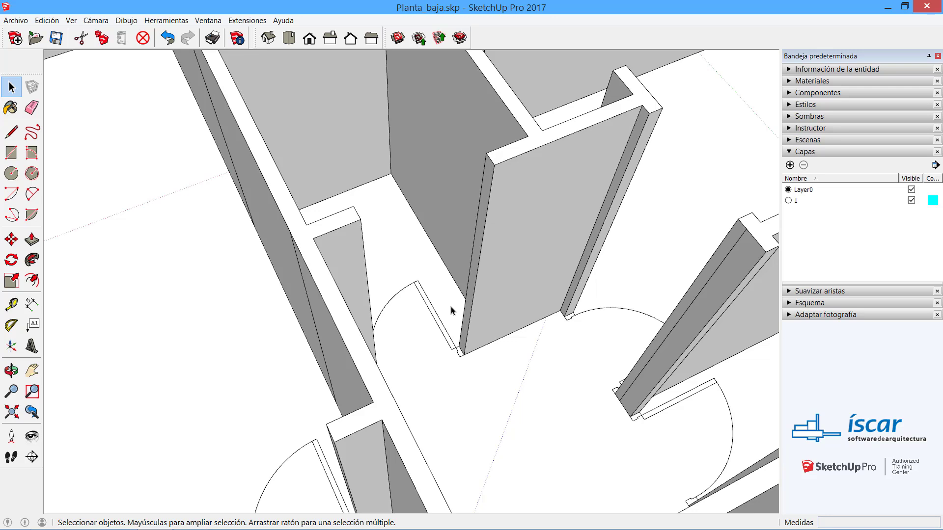
pyautogui.scroll(-2, 379, 342)
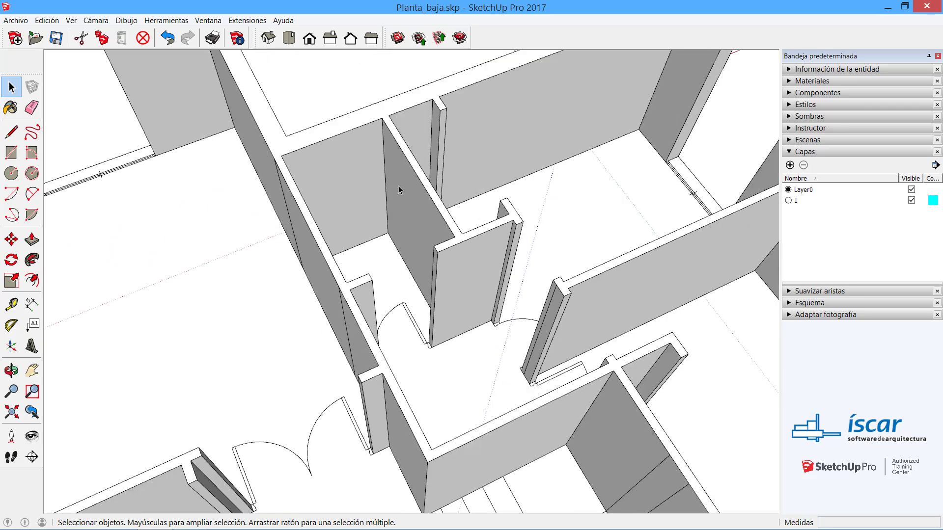
# Step: Open the copied door outside the building for editing
pyautogui.moveTo(399, 186); pyautogui.dragTo(583, 447, button='middle')
pyautogui.scroll(-2, 399, 199)
pyautogui.scroll(6, 396, 216)
pyautogui.scroll(4, 425, 230)
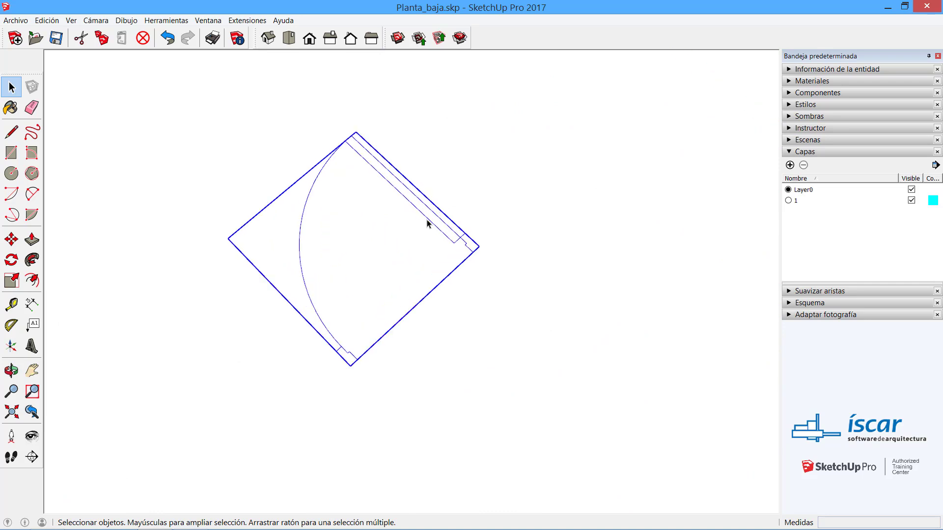
pyautogui.moveTo(438, 233); pyautogui.dragTo(418, 137, button='middle')
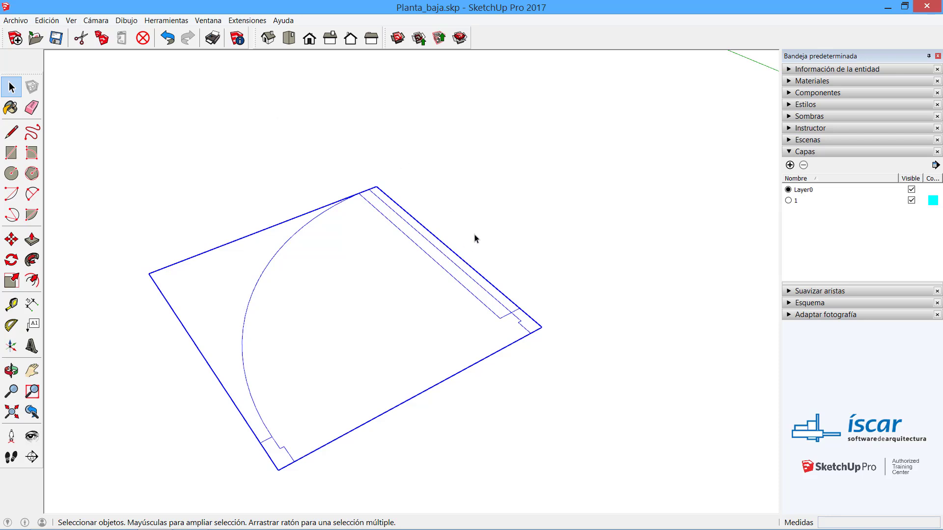
pyautogui.click(452, 262)
pyautogui.click(456, 273)
pyautogui.click(451, 261)
pyautogui.click(453, 264)
pyautogui.click(489, 231)
pyautogui.doubleClick(448, 260)
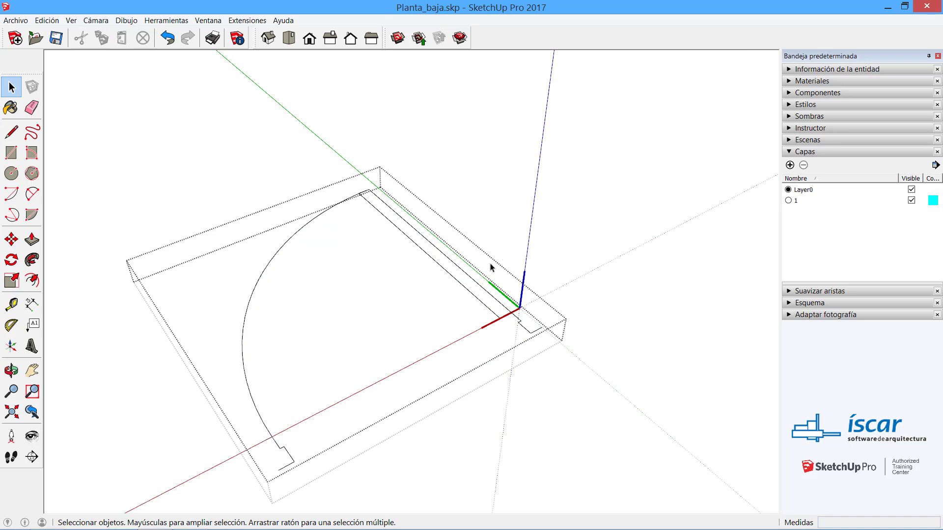
pyautogui.click(490, 263)
pyautogui.doubleClick(461, 273)
pyautogui.moveTo(465, 277)
pyautogui.mouseDown(button='middle')
pyautogui.moveTo(444, 272)
pyautogui.moveTo(417, 231)
pyautogui.mouseUp(button='middle')
# Step: Draw the missing closing edges on the end of the door leaf and on both jambs to form their faces
pyautogui.click(12, 133)
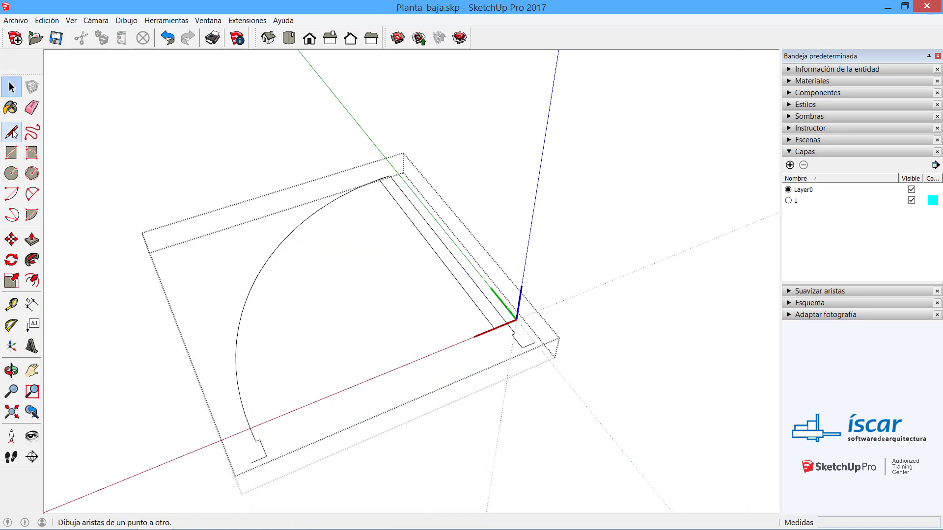
pyautogui.click(390, 175)
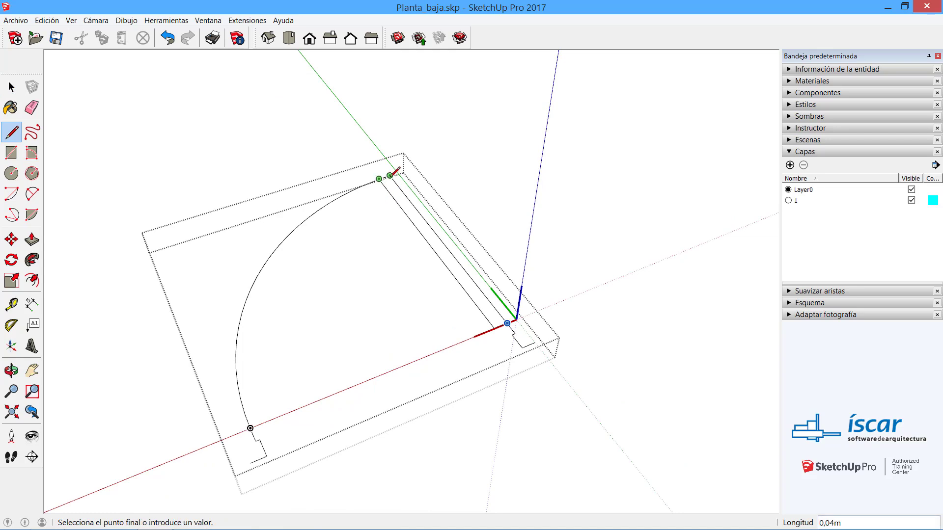
pyautogui.click(379, 179)
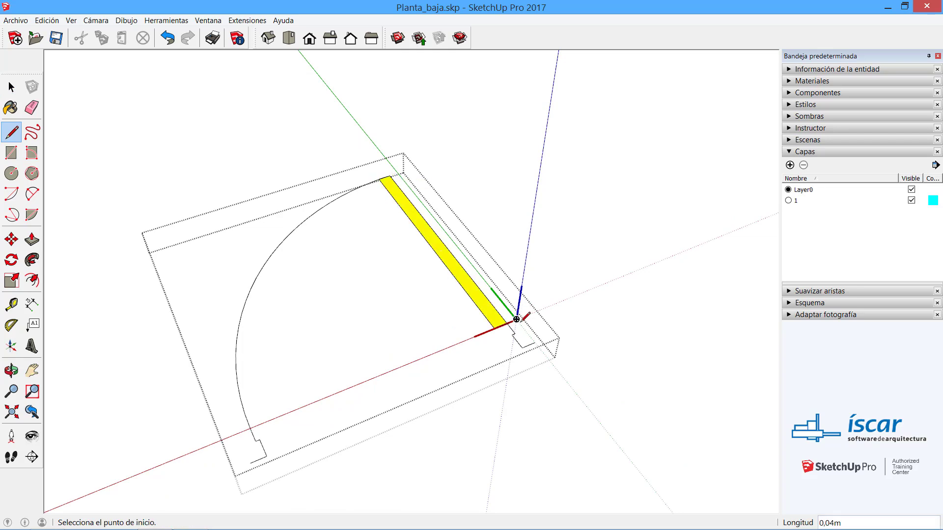
pyautogui.click(516, 320)
pyautogui.click(535, 343)
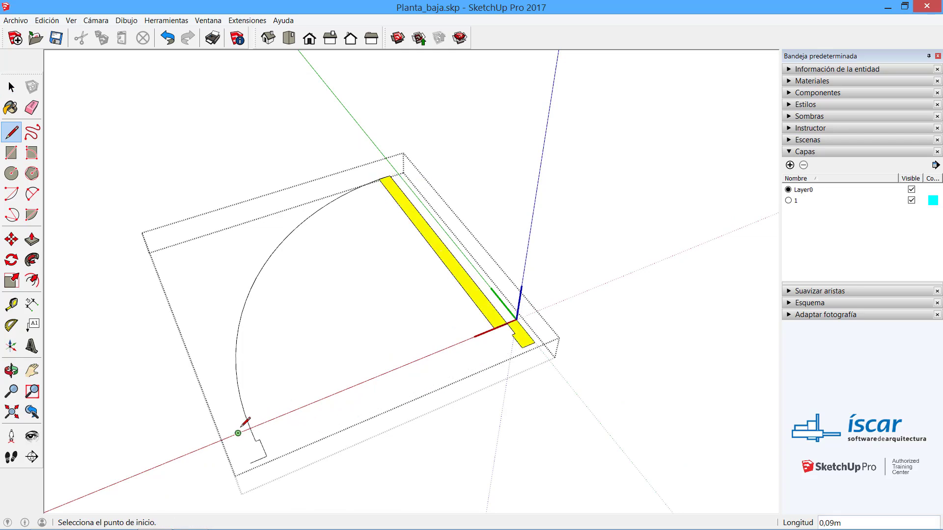
pyautogui.click(239, 433)
pyautogui.click(251, 463)
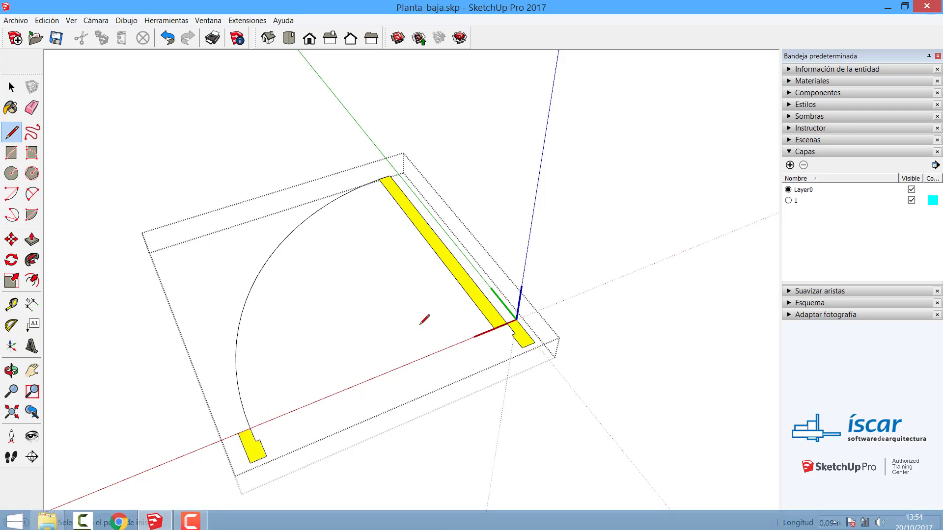
pyautogui.press('space')
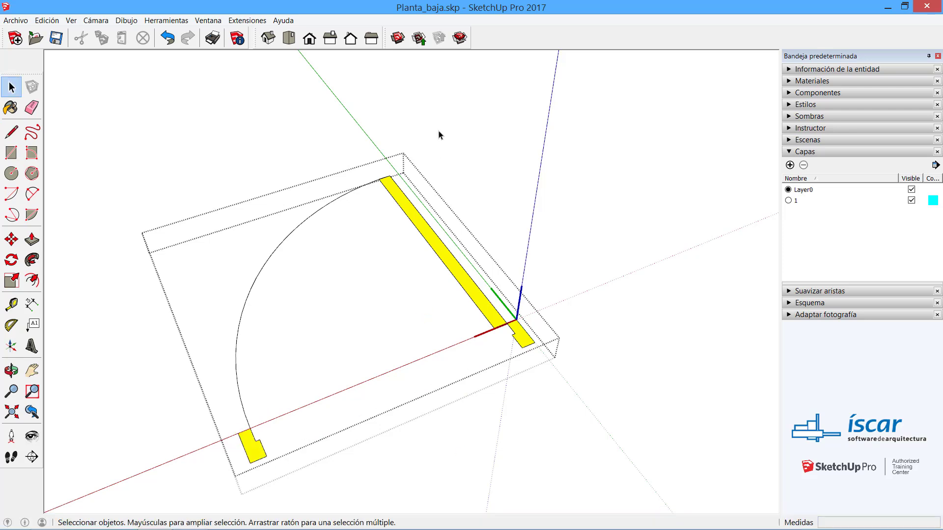
# Step: Try extruding both door jamb faces upward about 0.63 m
pyautogui.click(499, 194)
pyautogui.doubleClick(416, 227)
pyautogui.moveTo(324, 345); pyautogui.dragTo(348, 288, button='middle')
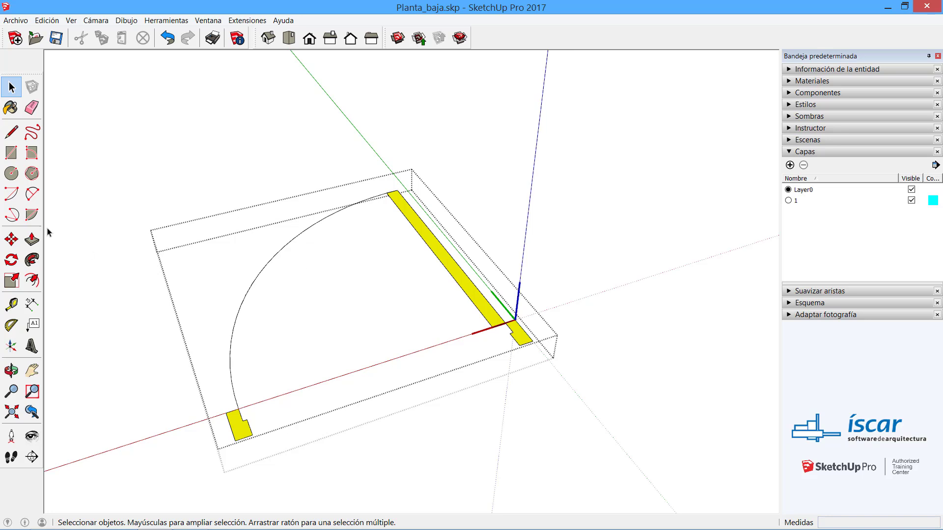
pyautogui.click(31, 239)
pyautogui.moveTo(524, 344); pyautogui.dragTo(540, 105)
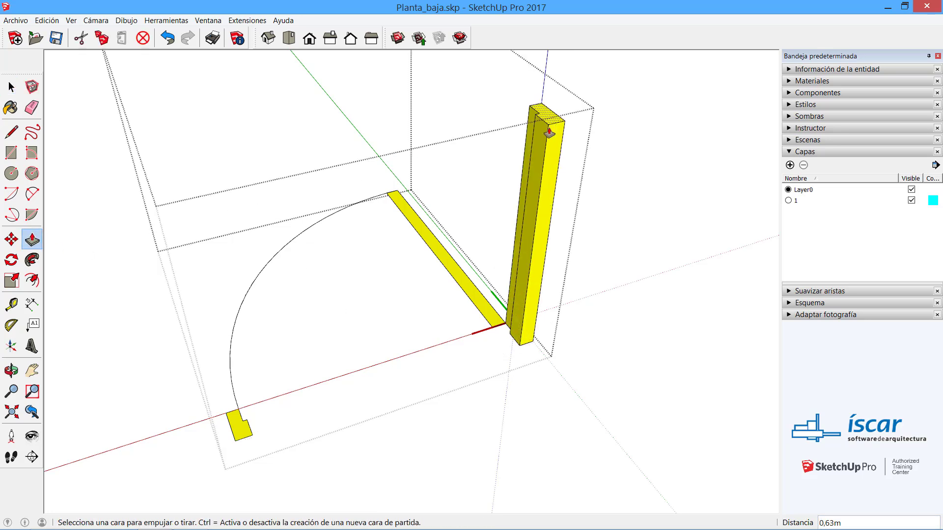
pyautogui.doubleClick(239, 431)
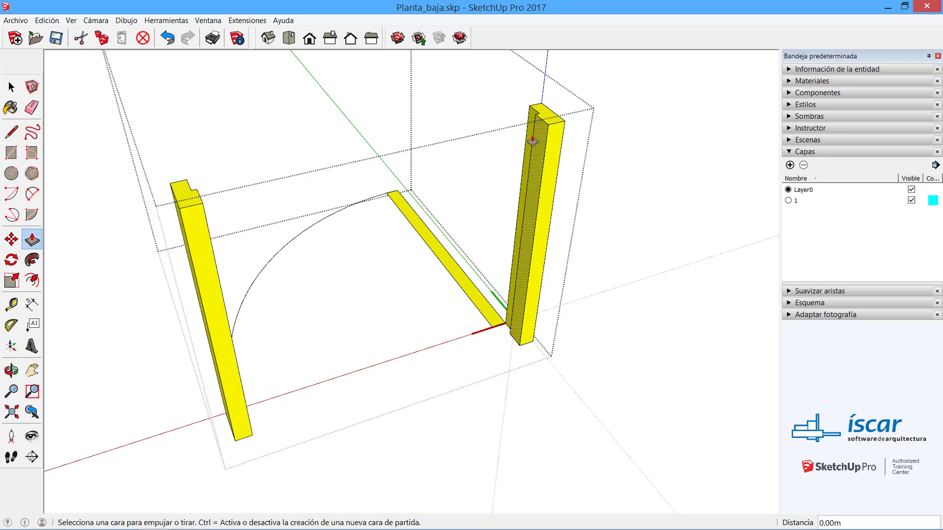
# Step: Try splitting off the upper end of a jamb's inner face with a line and extruding it toward the opposite jamb as a lintel
pyautogui.press('l')
pyautogui.click(534, 128)
pyautogui.click(546, 139)
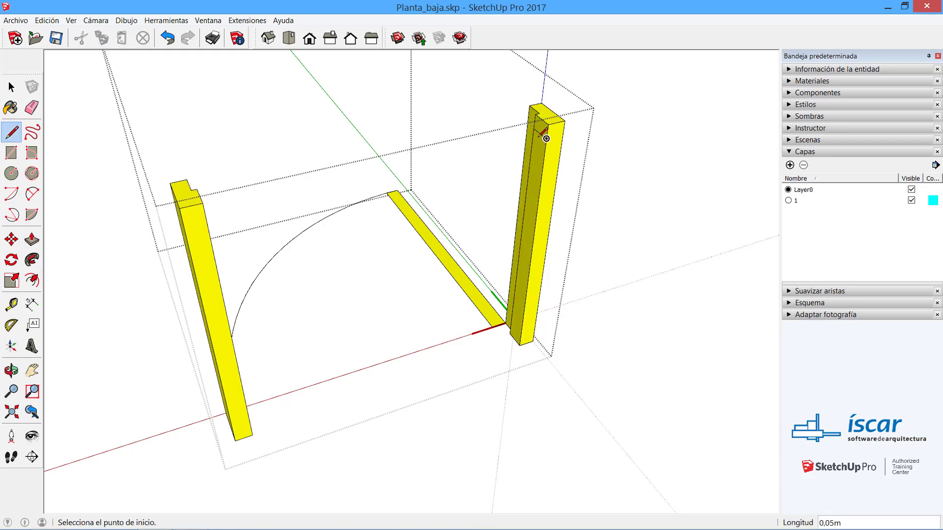
pyautogui.press('p')
pyautogui.moveTo(544, 130); pyautogui.dragTo(312, 211)
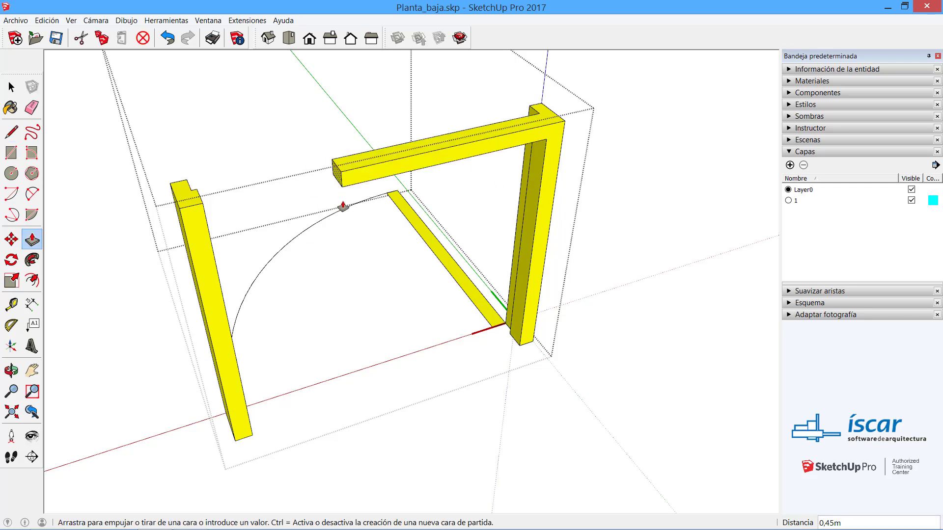
pyautogui.press('Escape')
# Step: Undo the dividing line and the extrusions of both jambs
pyautogui.hotkey('ctrl', 'z')
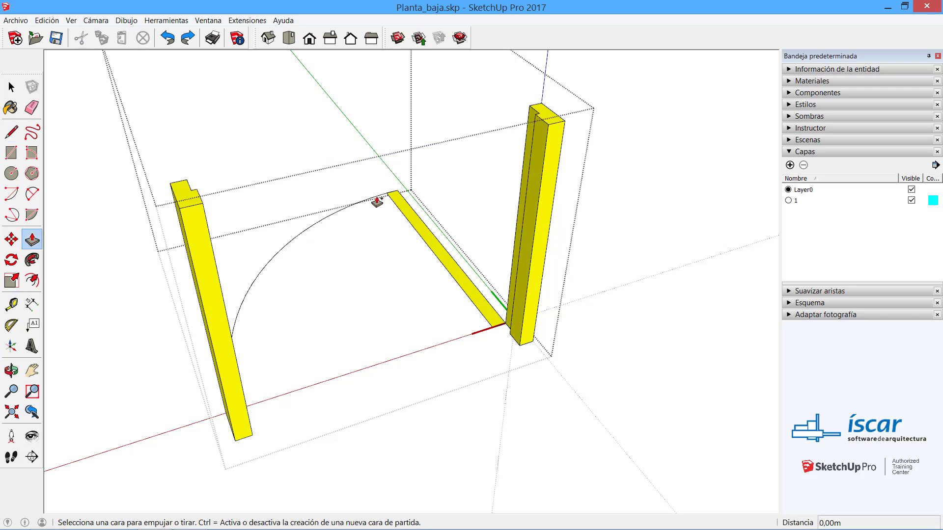
pyautogui.hotkey('ctrl', 'z')
pyautogui.hotkey('ctrl', 'z')
pyautogui.press('space')
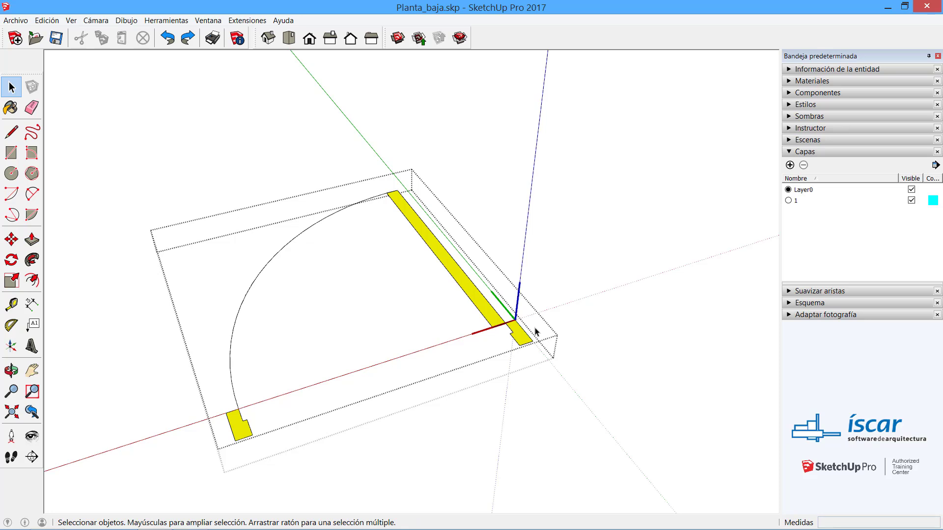
# Step: Inside the door component, draw a 2.1 m vertical line up from the hinge-side jamb's outer corner
pyautogui.click(520, 341)
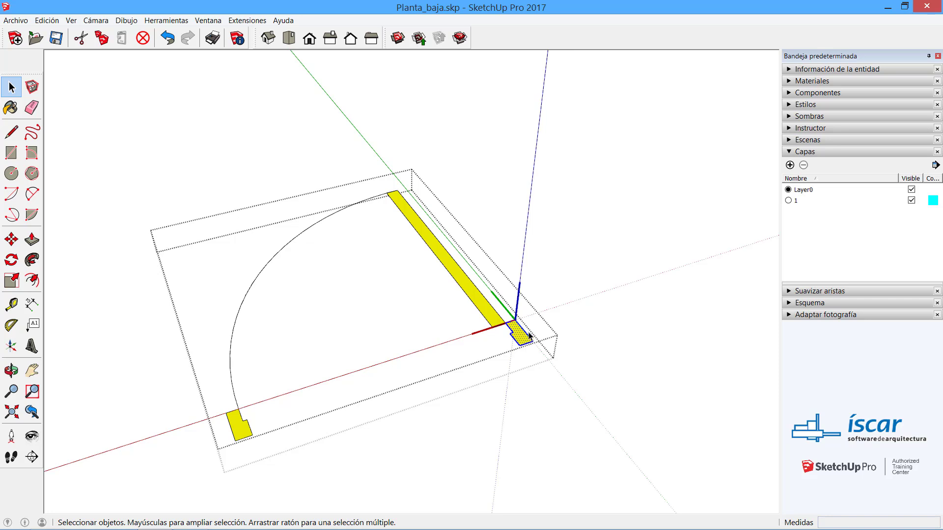
pyautogui.click(540, 299)
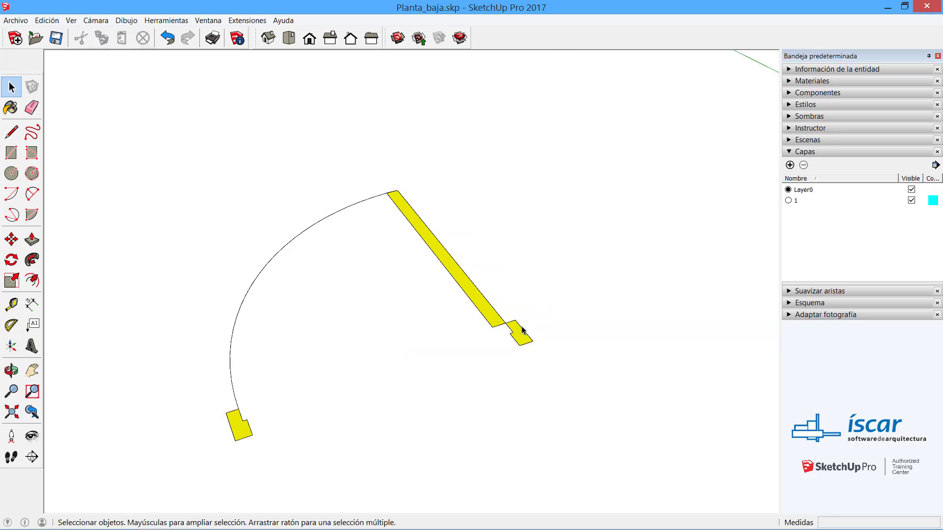
pyautogui.doubleClick(514, 328)
pyautogui.click(17, 135)
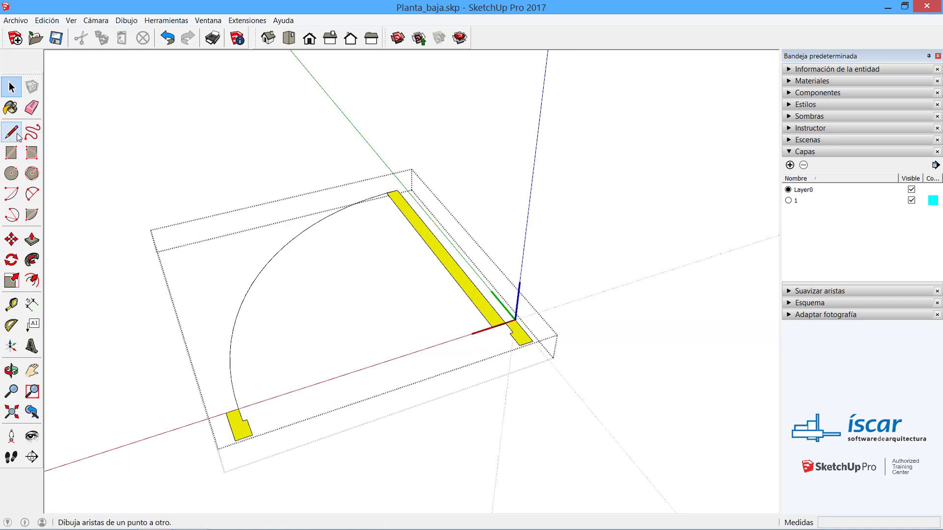
pyautogui.click(18, 136)
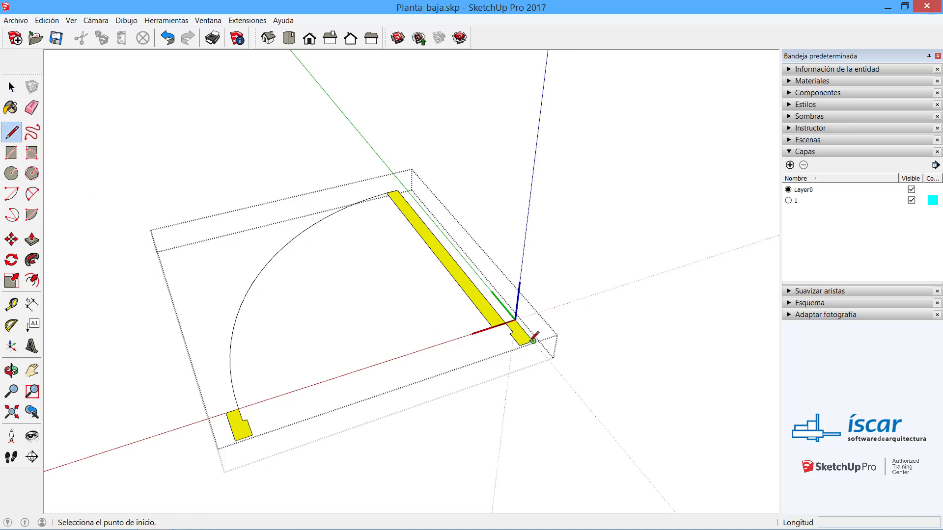
pyautogui.click(533, 341)
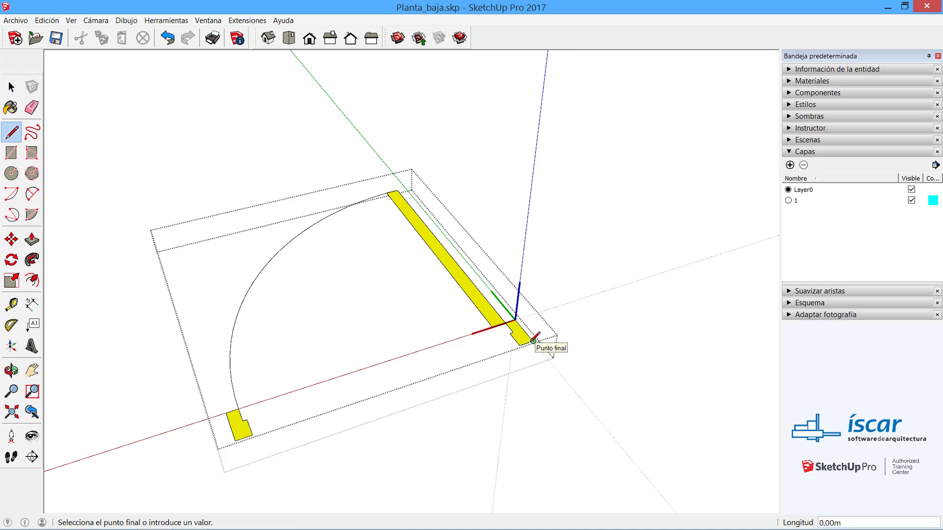
pyautogui.write('2,')
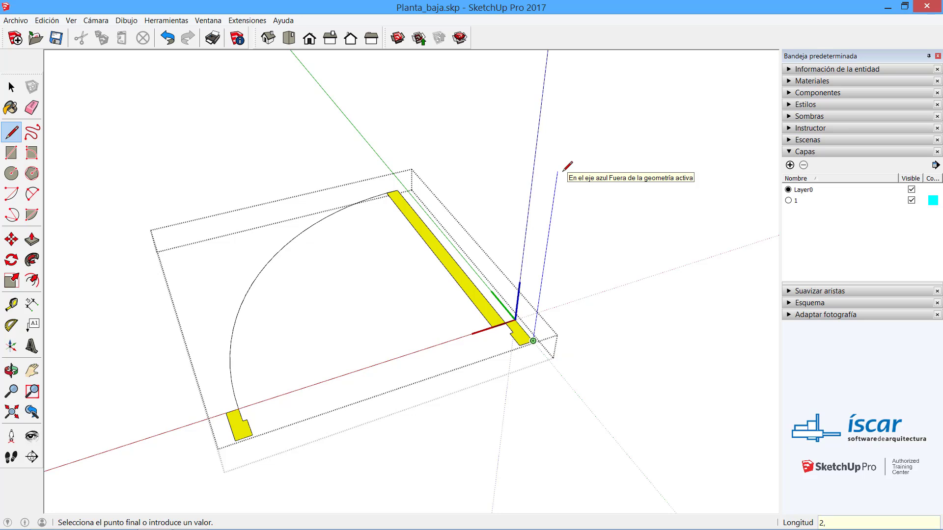
pyautogui.write('1')
pyautogui.press('Return')
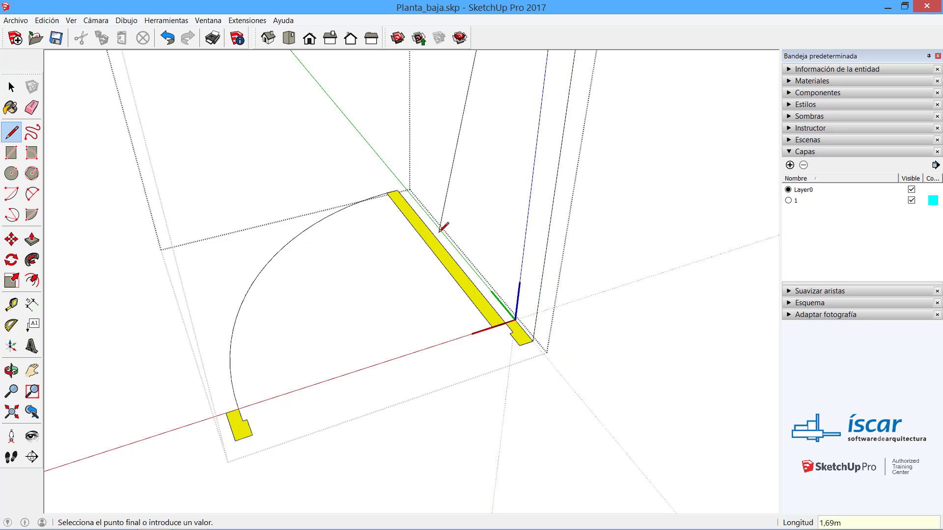
# Step: Draw a matching 2.1 m vertical line from the opposite jamb's outer corner and join the upper ends of both lines
pyautogui.press('Escape')
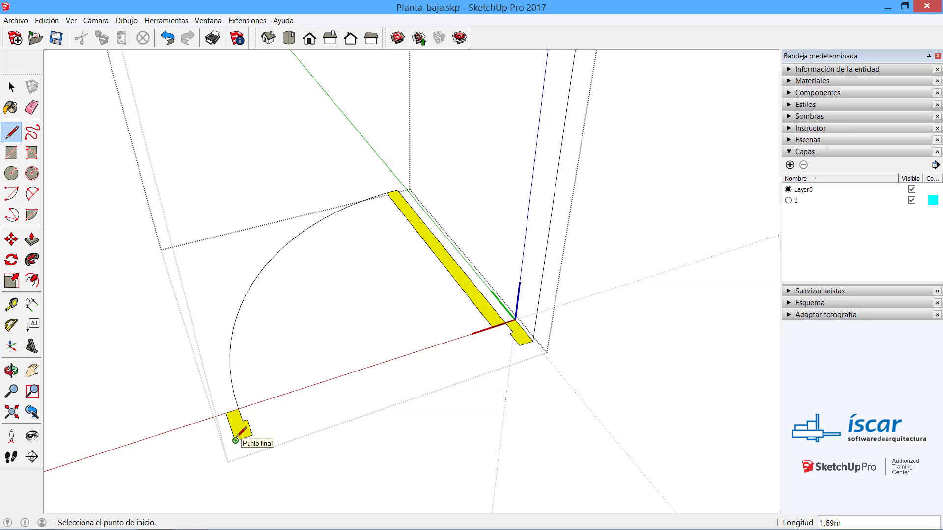
pyautogui.click(235, 441)
pyautogui.moveTo(219, 325); pyautogui.dragTo(219, 257, button='middle')
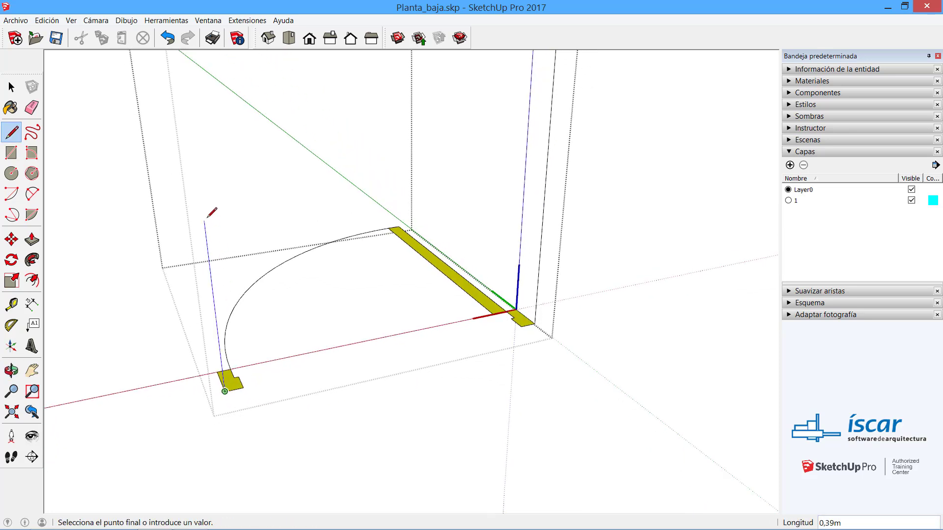
pyautogui.write('1,1')
pyautogui.press('Return')
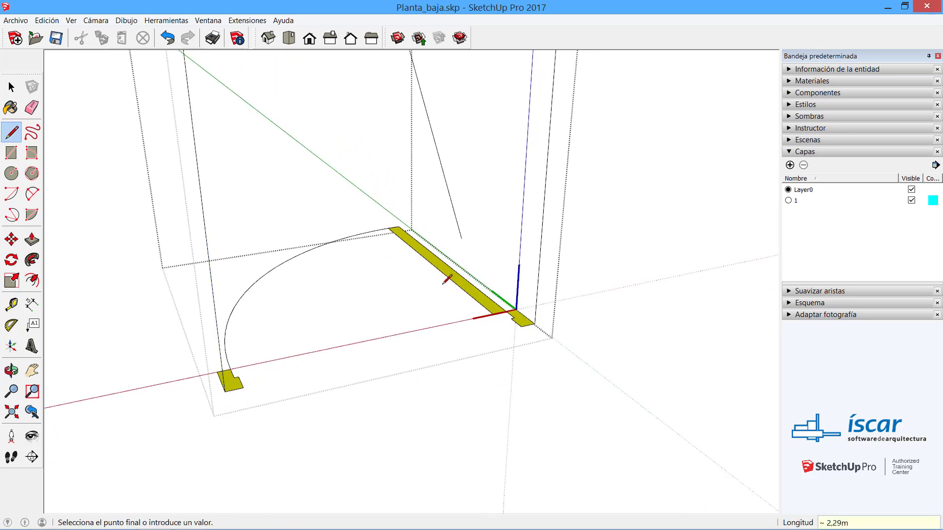
pyautogui.moveTo(470, 288); pyautogui.dragTo(446, 460, button='middle')
pyautogui.scroll(-2, 453, 428)
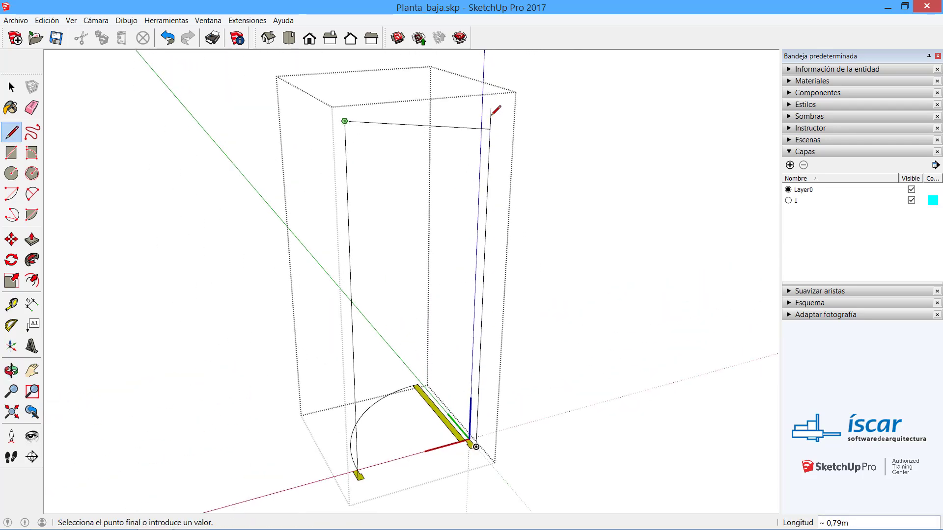
pyautogui.click(490, 108)
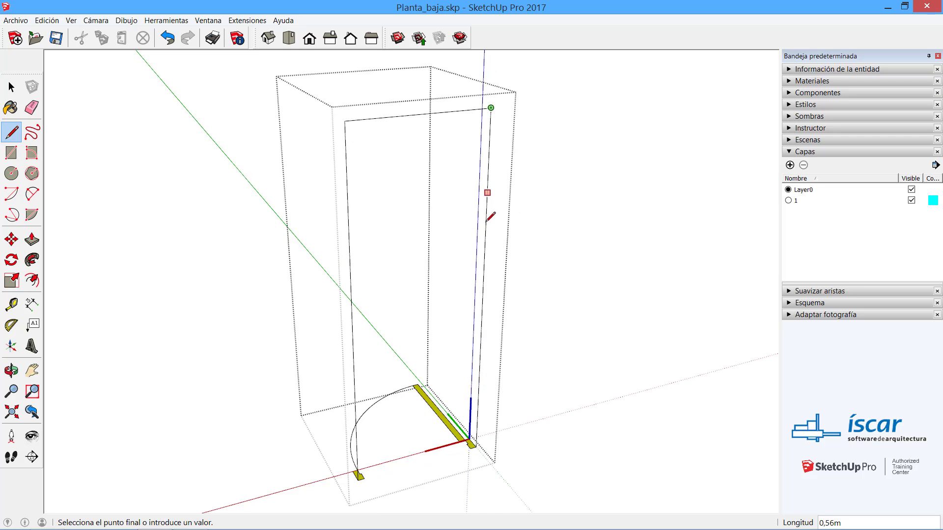
pyautogui.press('space')
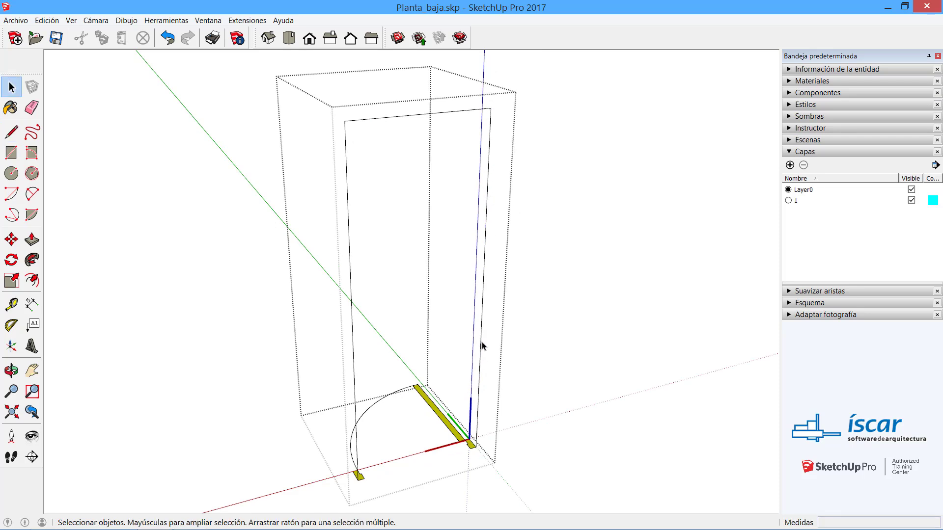
# Step: Select the two vertical lines and their connecting line as the path and sweep the hinge-side jamb profile along it with Follow Me
pyautogui.moveTo(478, 417); pyautogui.dragTo(471, 436, button='middle')
pyautogui.scroll(1, 471, 436)
pyautogui.click(470, 437)
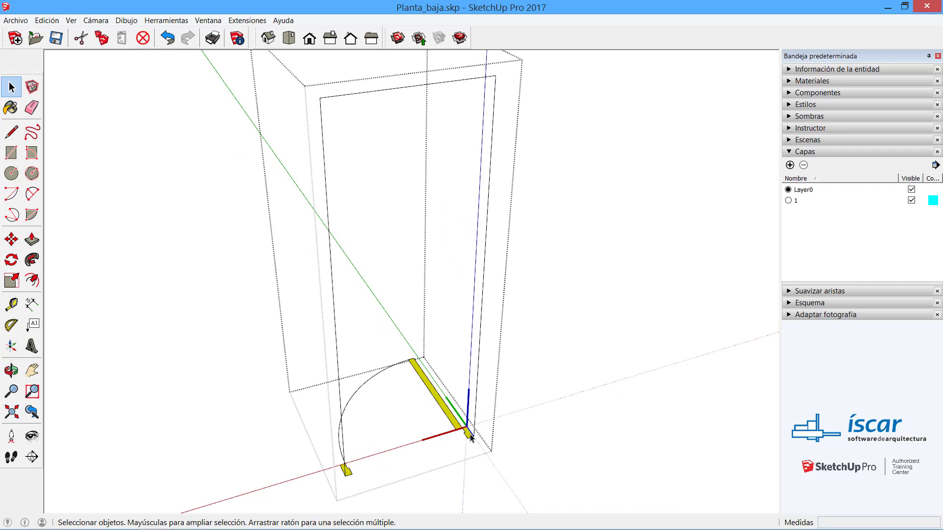
pyautogui.click(477, 408)
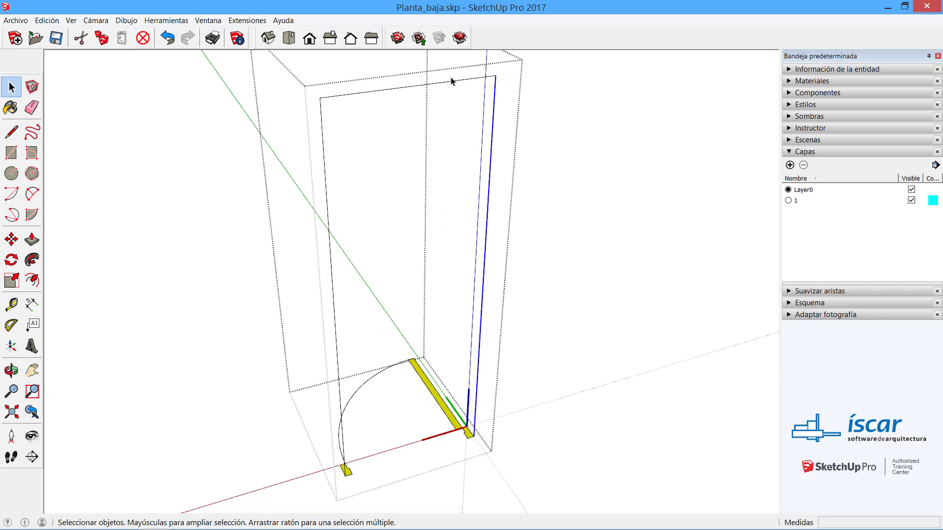
pyautogui.keyDown('shift'); pyautogui.click(436, 86); pyautogui.keyUp('shift')
pyautogui.keyDown('shift'); pyautogui.click(332, 254); pyautogui.keyUp('shift')
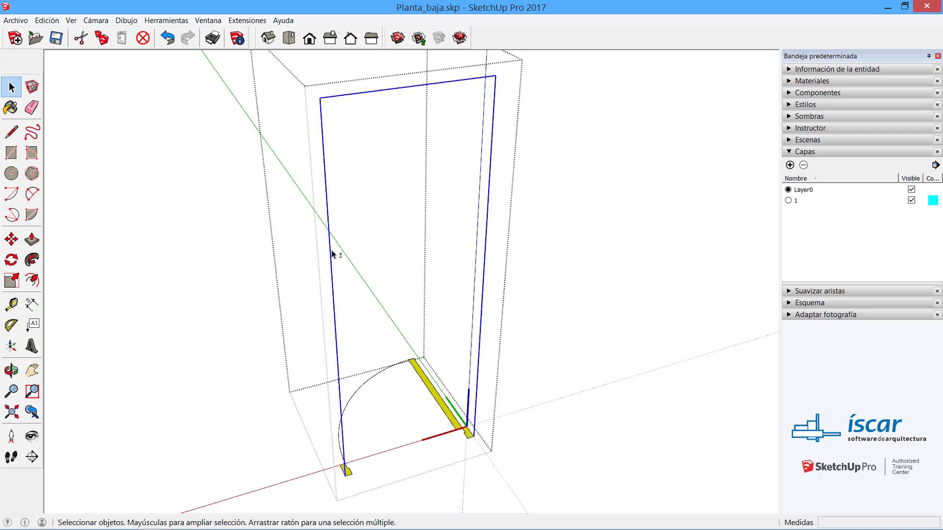
pyautogui.click(486, 255)
pyautogui.keyDown('shift'); pyautogui.click(438, 84); pyautogui.keyUp('shift')
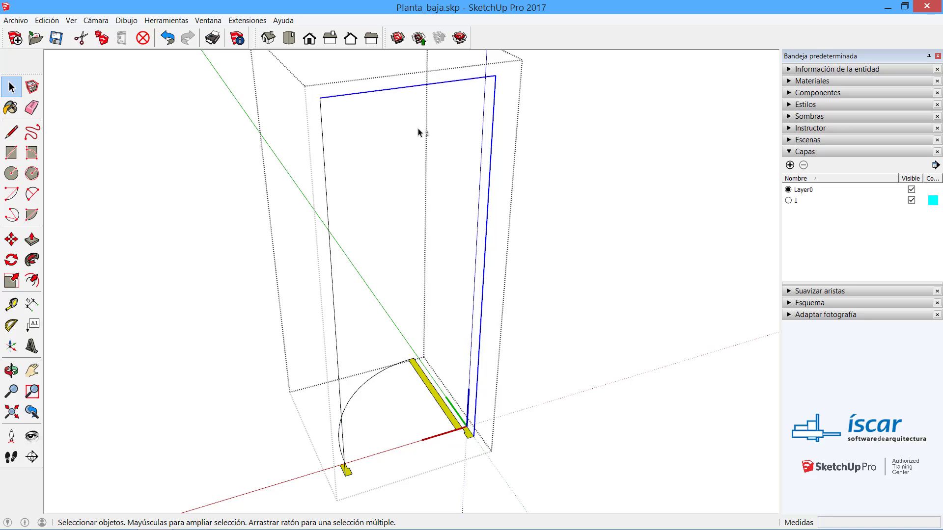
pyautogui.keyDown('shift'); pyautogui.click(325, 167); pyautogui.keyUp('shift')
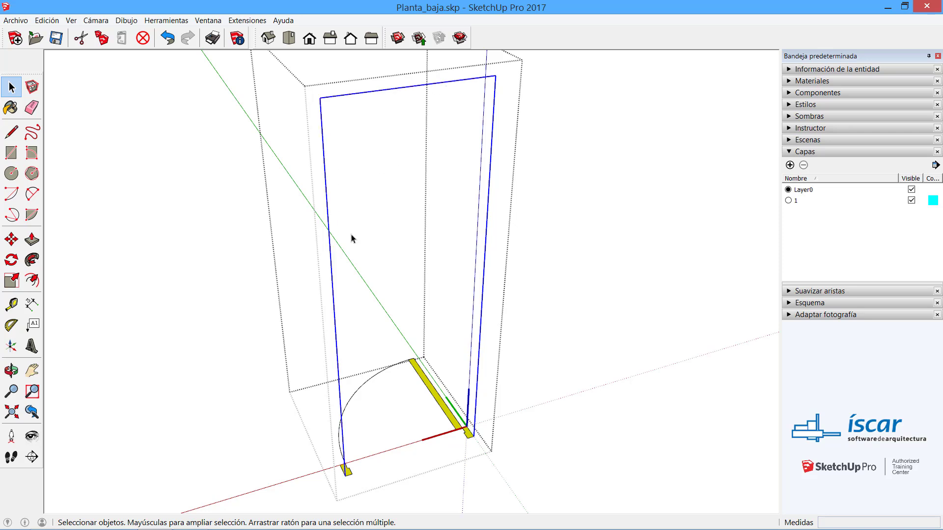
pyautogui.click(32, 260)
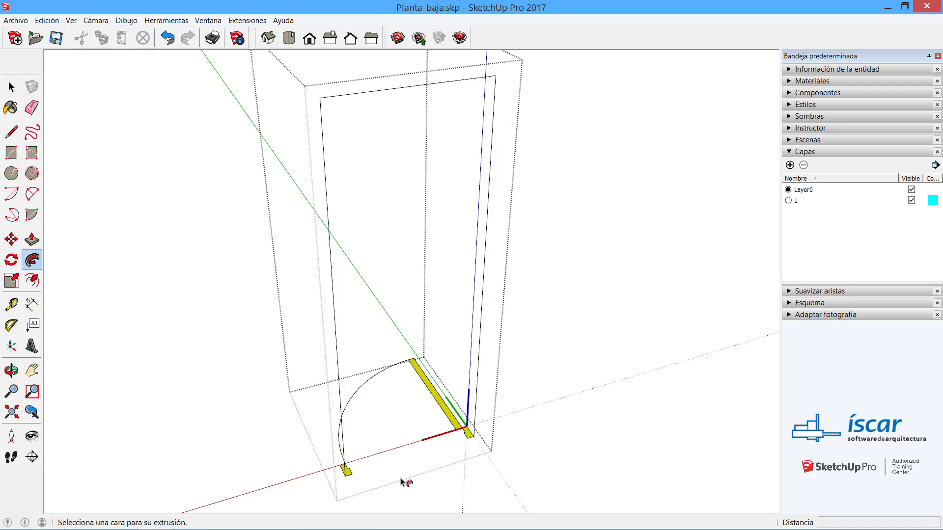
pyautogui.click(469, 436)
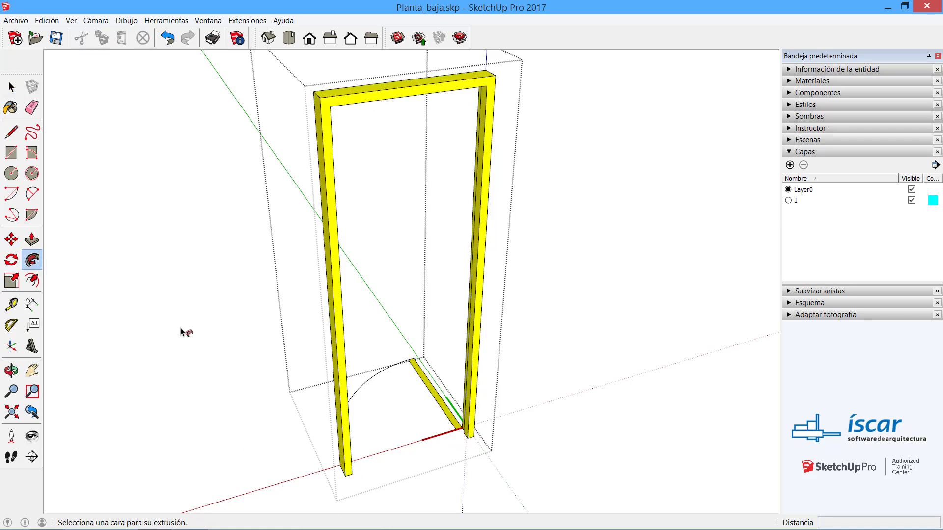
# Step: Extrude the door leaf face upward about 2.07 m to the underside of the frame's lintel
pyautogui.moveTo(157, 332); pyautogui.dragTo(741, 406, button='middle')
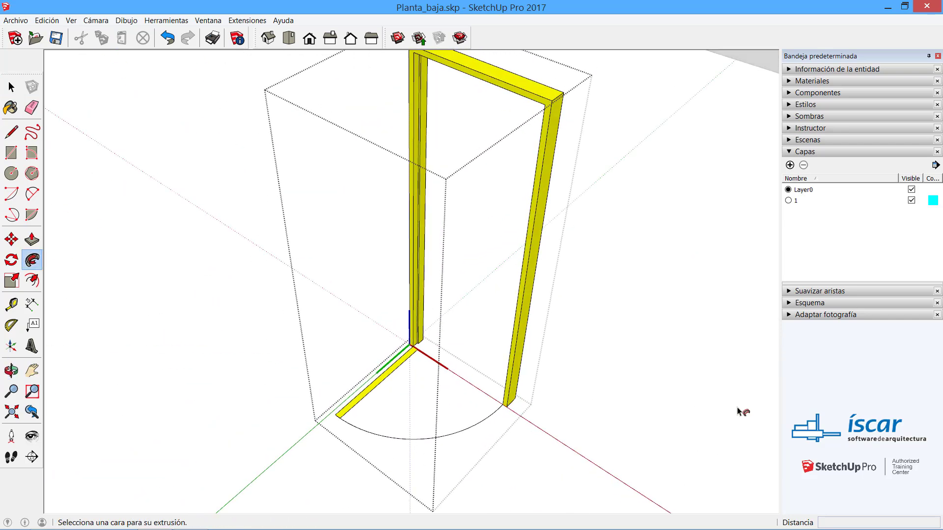
pyautogui.moveTo(585, 368); pyautogui.dragTo(585, 365, button='middle')
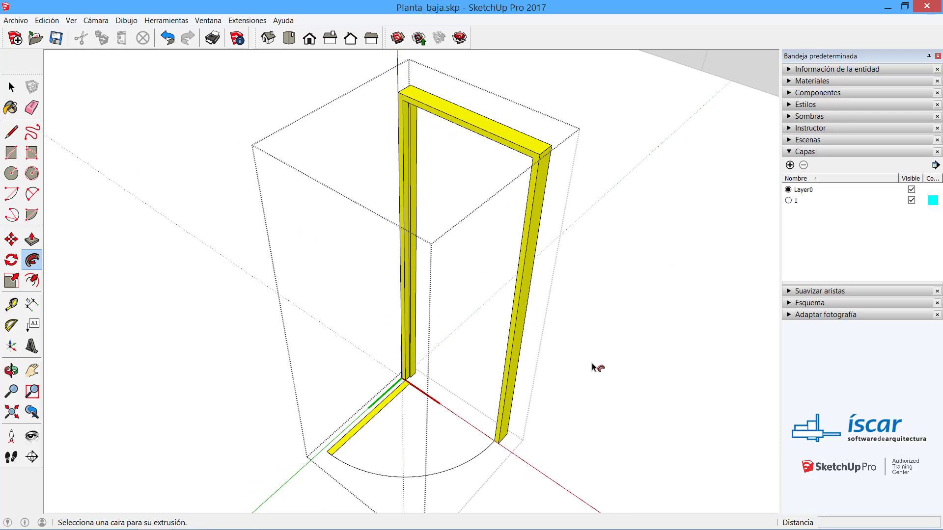
pyautogui.click(32, 239)
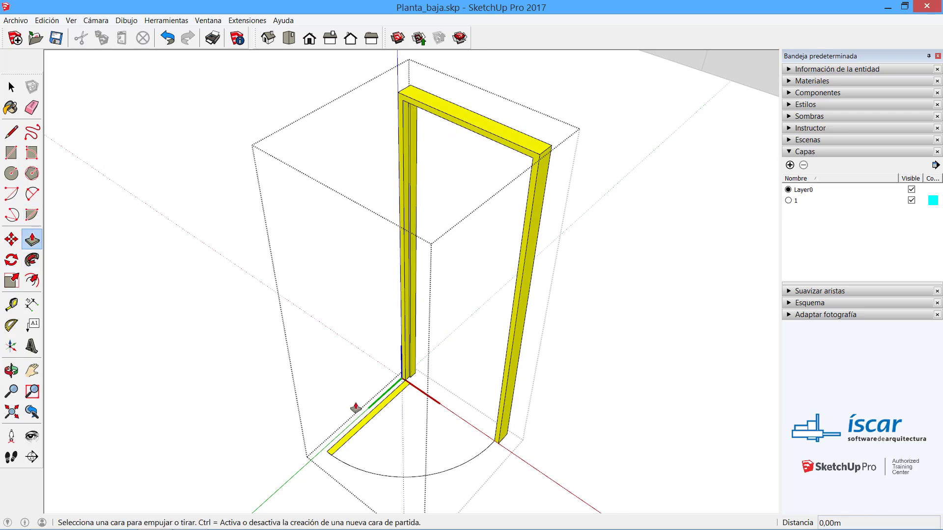
pyautogui.moveTo(355, 408); pyautogui.dragTo(447, 122)
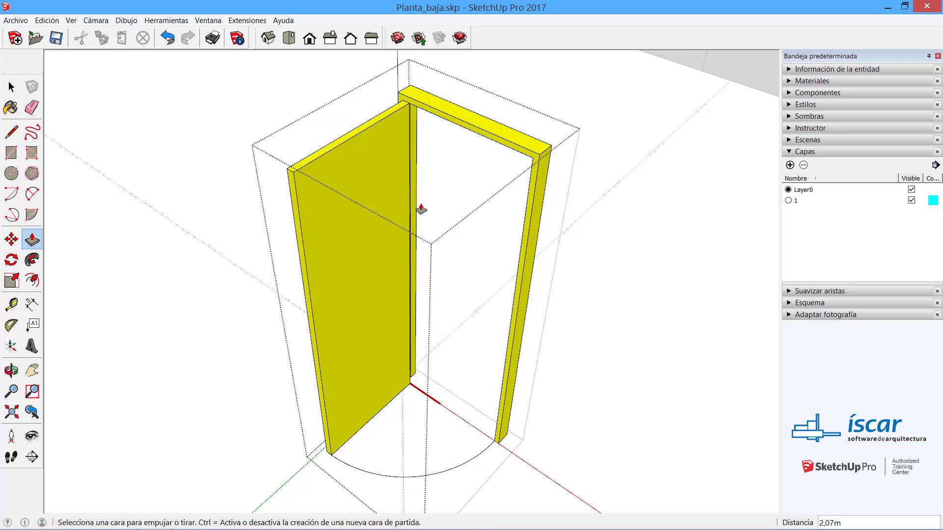
pyautogui.press('space')
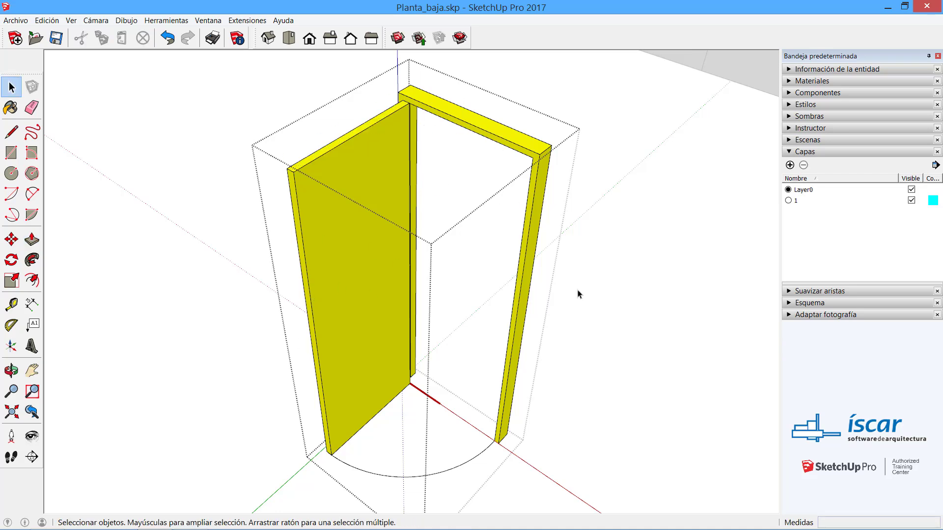
# Step: Leave the door component and examine its copies in the door openings of the floor plan
pyautogui.click(591, 245)
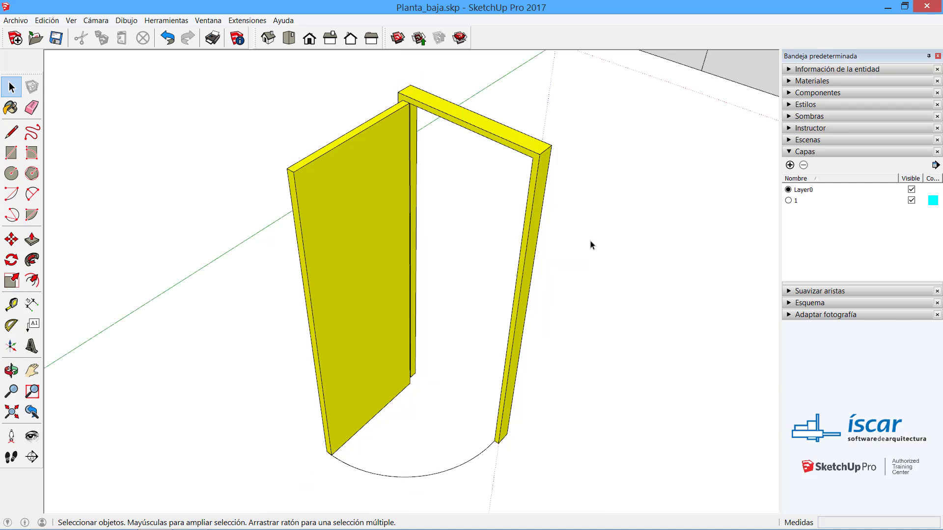
pyautogui.doubleClick(381, 177)
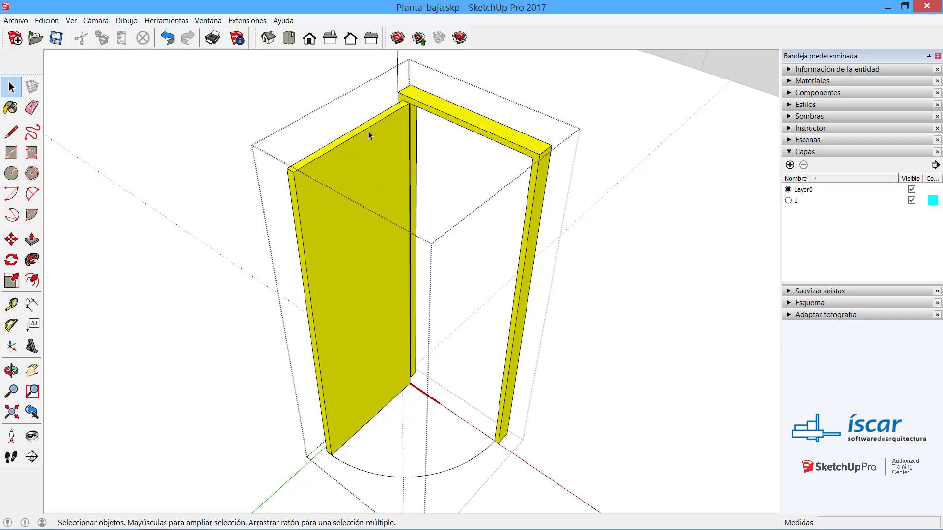
pyautogui.scroll(-5, 563, 193)
pyautogui.keyDown('shift'); pyautogui.moveTo(515, 210); pyautogui.dragTo(314, 265, button='middle'); pyautogui.keyUp('shift')
pyautogui.click(374, 253)
pyautogui.moveTo(612, 192); pyautogui.dragTo(275, 363, button='middle')
pyautogui.scroll(3, 275, 363)
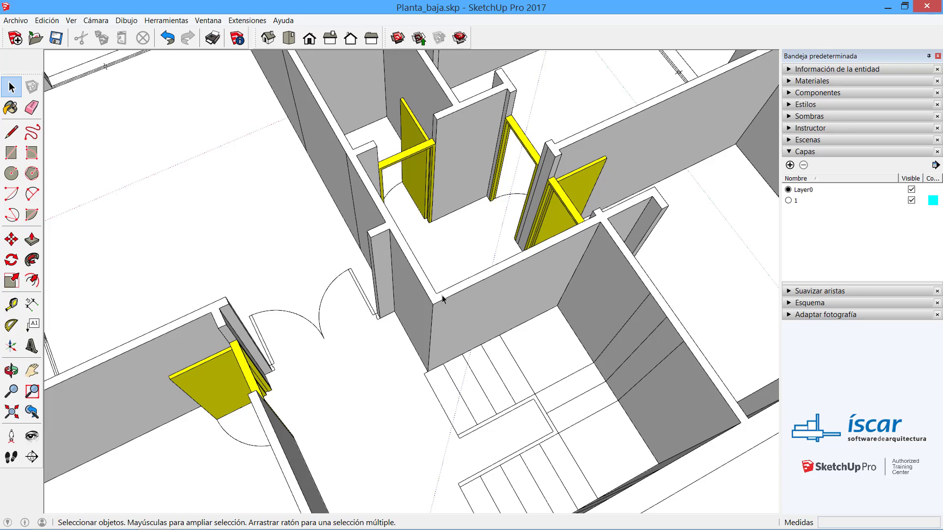
# Step: Undo the 3D modelling of the door component back to its flat plan symbol
pyautogui.hotkey('ctrl', 'z')
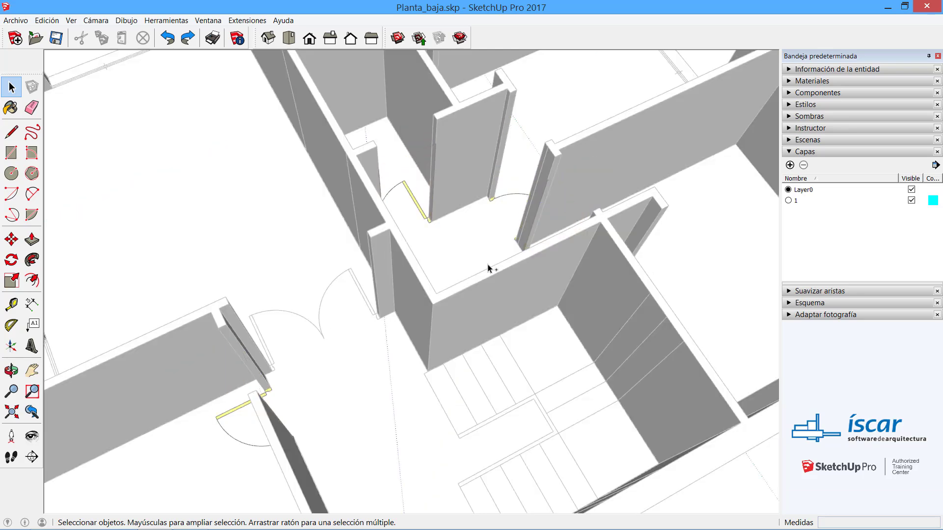
pyautogui.hotkey('ctrl', 'z')
pyautogui.hotkey('ctrl', 'z')
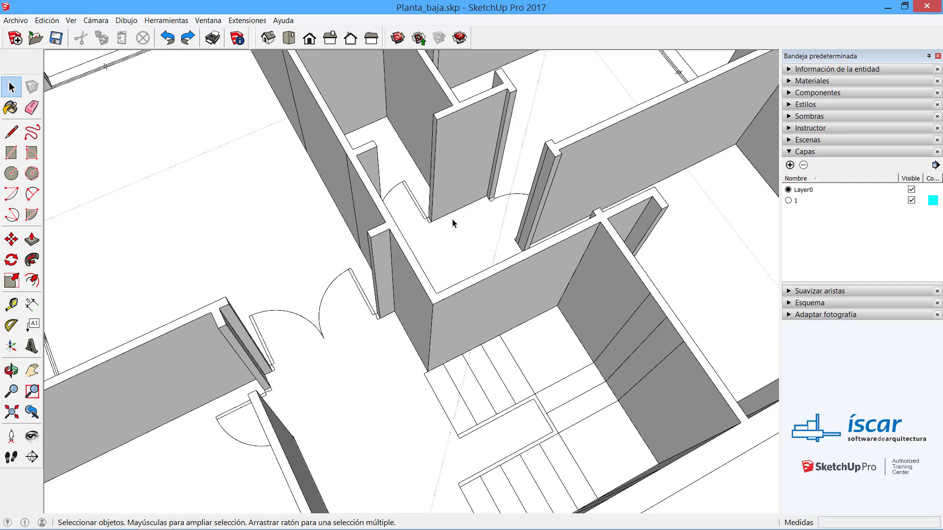
# Step: Reload the flat door component from Desktop\material-curso-basico-sketchup\Curso Básico SketchUp Pro\Proyecto grande\Modelos de SketchUp\Carpinteria\P 725.skp
pyautogui.moveTo(452, 221); pyautogui.dragTo(394, 247, button='middle')
pyautogui.scroll(3, 394, 247)
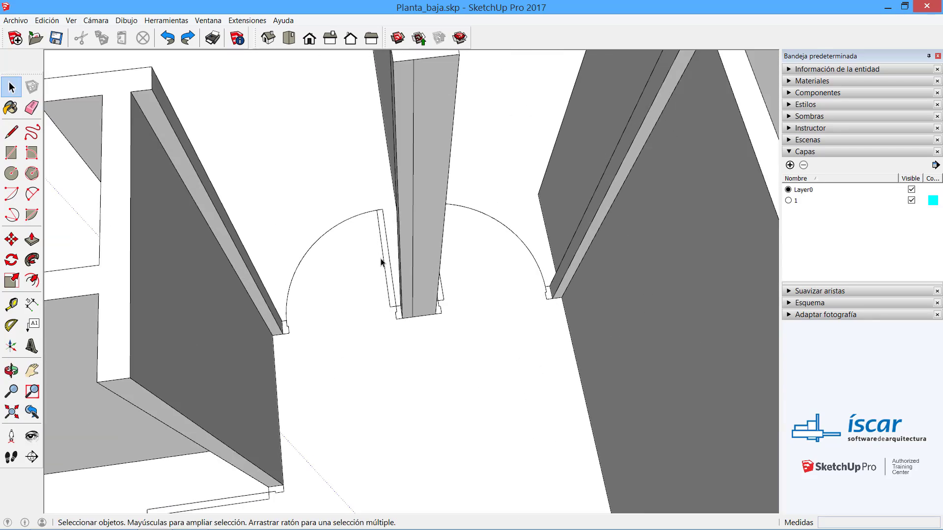
pyautogui.click(388, 256)
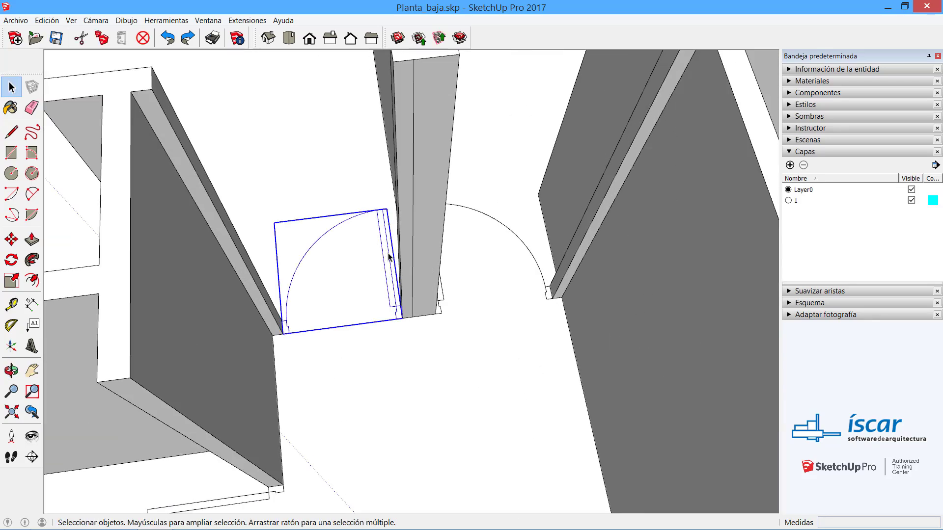
pyautogui.rightClick(389, 256)
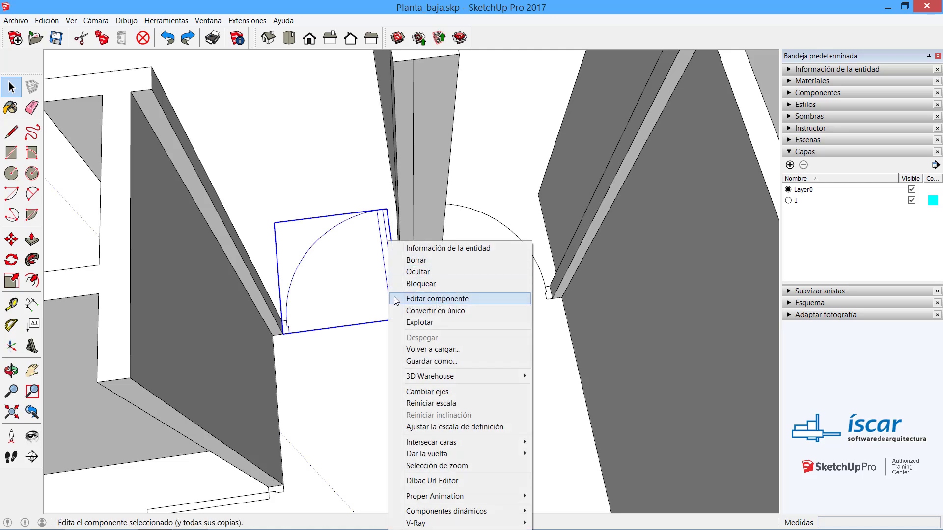
pyautogui.click(435, 349)
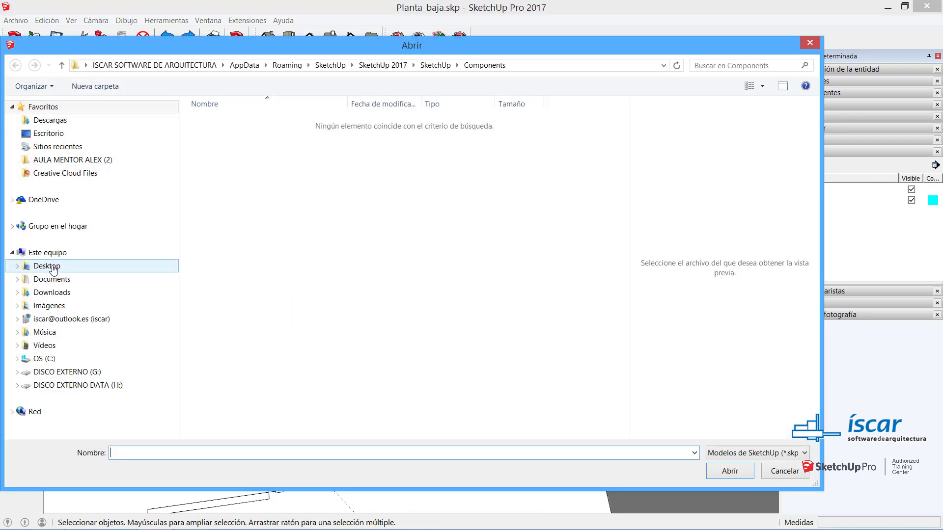
pyautogui.click(53, 269)
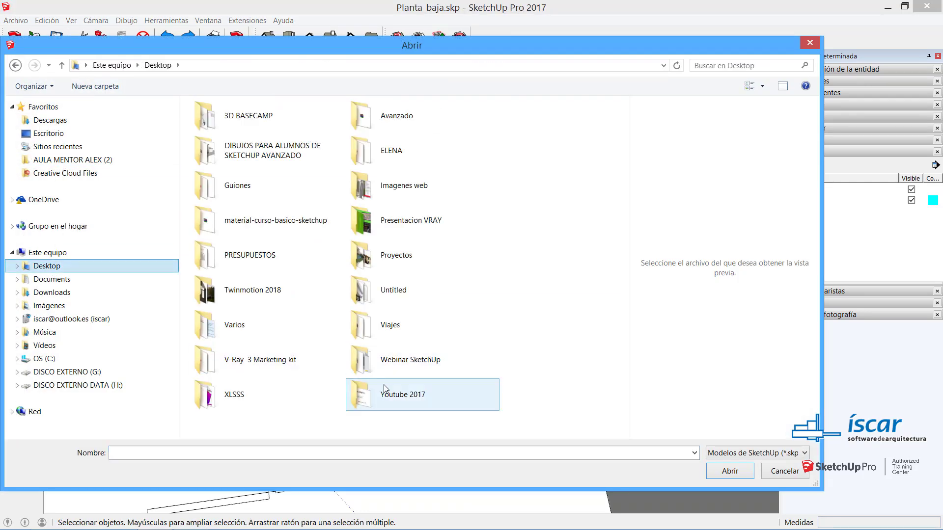
pyautogui.doubleClick(265, 218)
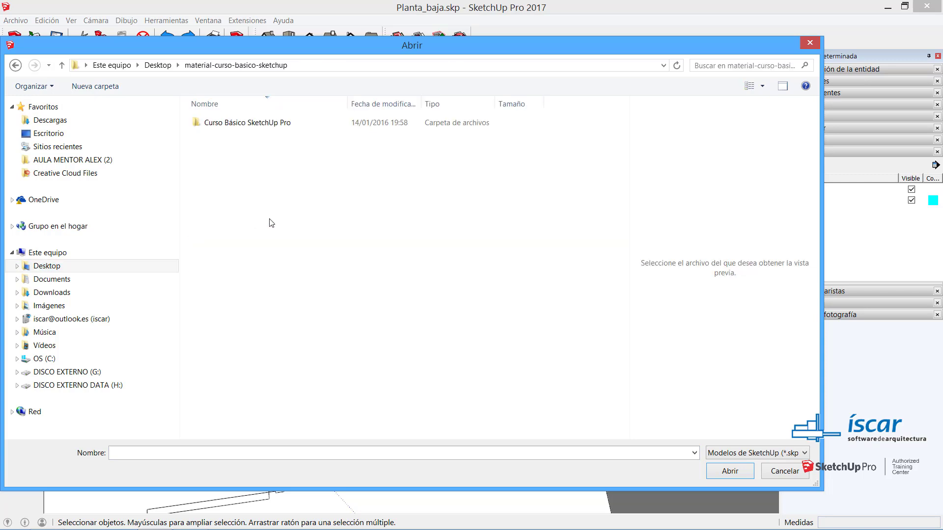
pyautogui.doubleClick(277, 123)
pyautogui.doubleClick(253, 150)
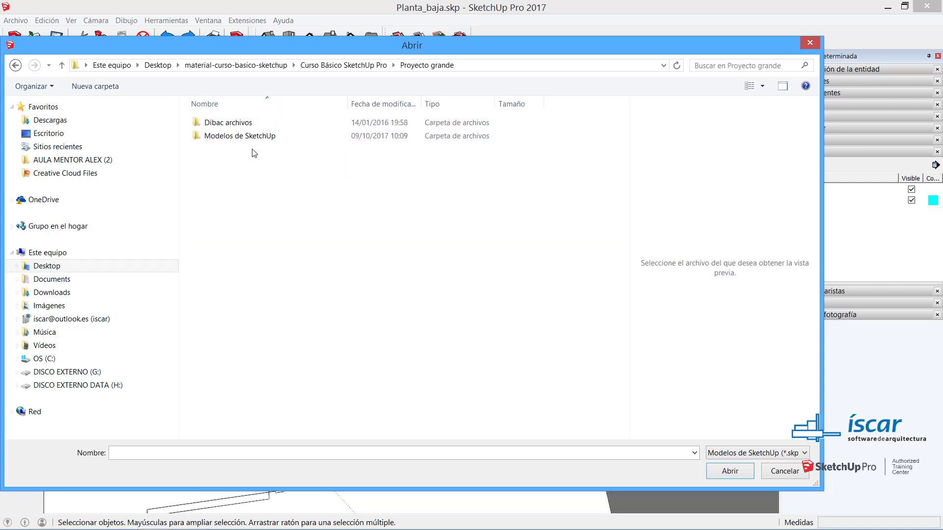
pyautogui.doubleClick(243, 136)
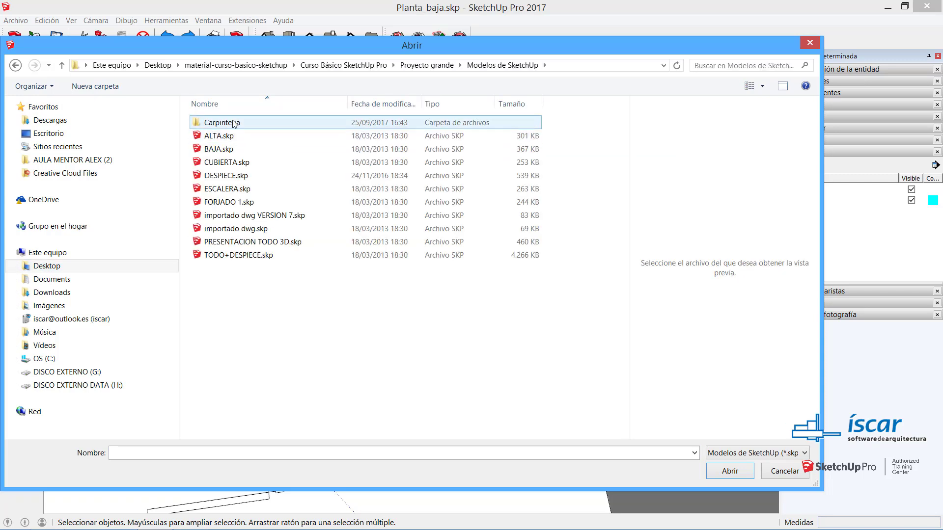
pyautogui.doubleClick(241, 122)
pyautogui.click(232, 167)
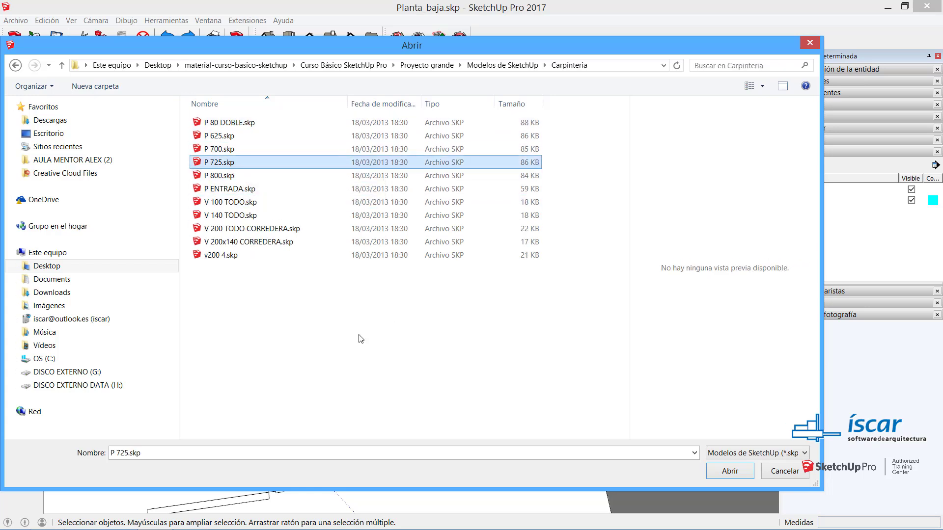
pyautogui.click(730, 471)
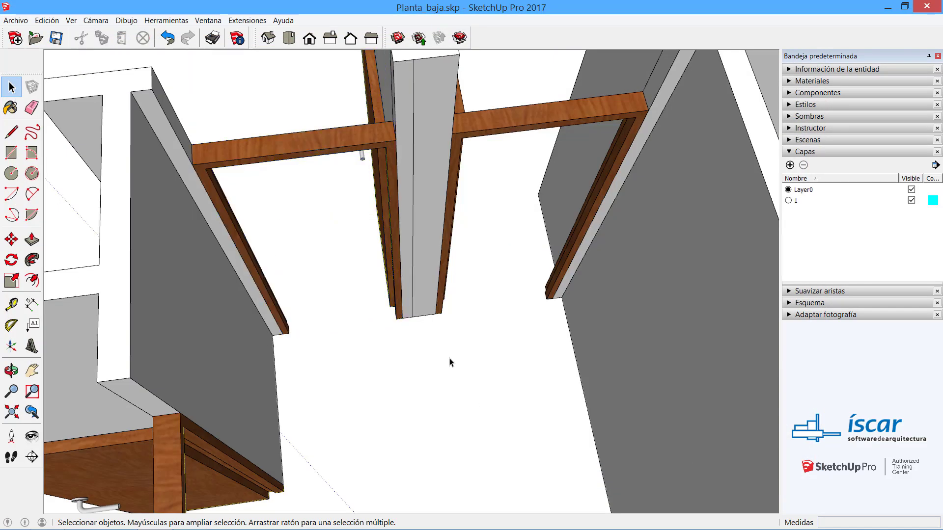
# Step: Examine the reloaded 3D doors in the openings of the floor plan, ending at the main entrance opening
pyautogui.moveTo(448, 212); pyautogui.dragTo(257, 287, button='middle')
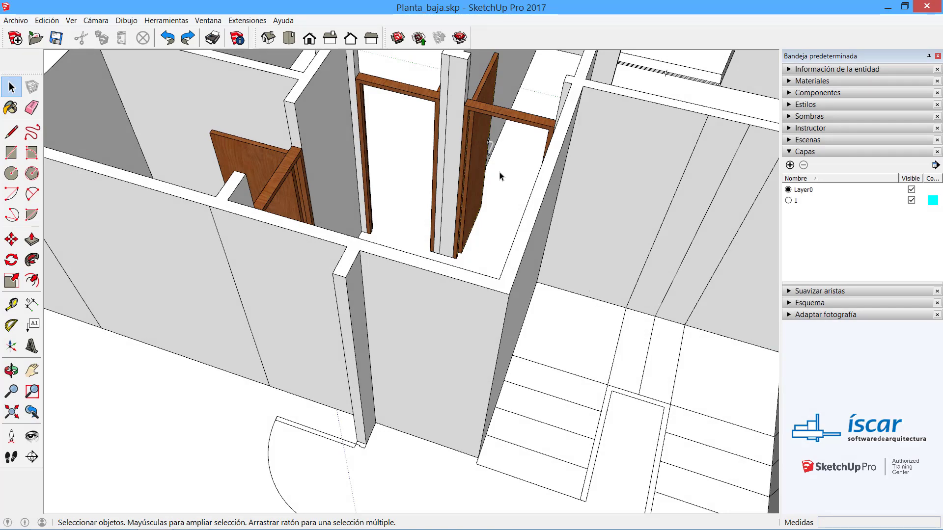
pyautogui.moveTo(598, 228); pyautogui.dragTo(488, 225, button='middle')
pyautogui.scroll(-5, 529, 239)
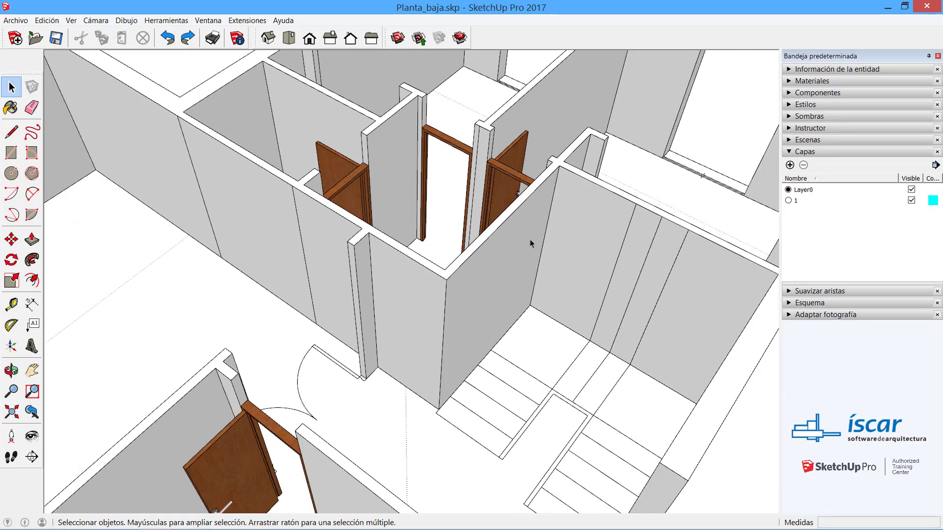
pyautogui.keyDown('shift'); pyautogui.moveTo(542, 250); pyautogui.dragTo(492, 195, button='middle'); pyautogui.keyUp('shift')
pyautogui.moveTo(488, 235); pyautogui.dragTo(403, 275, button='middle')
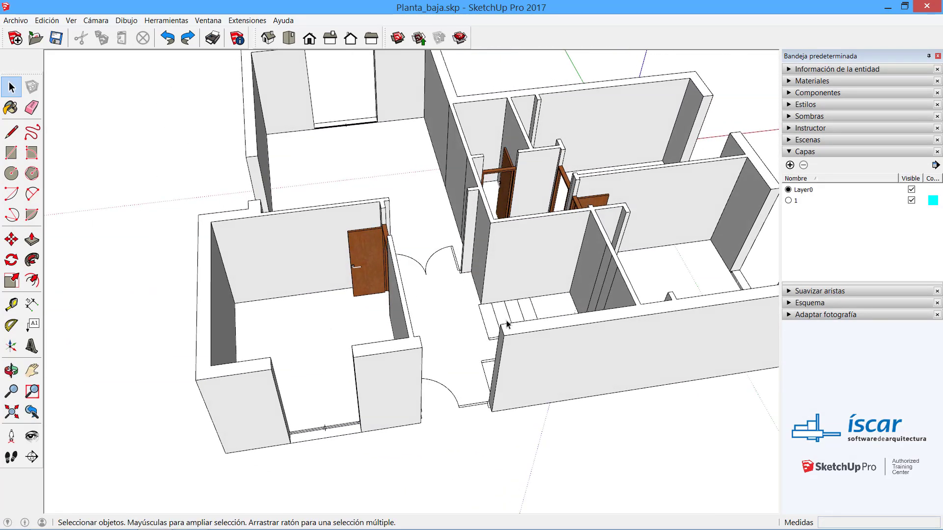
pyautogui.scroll(3, 505, 327)
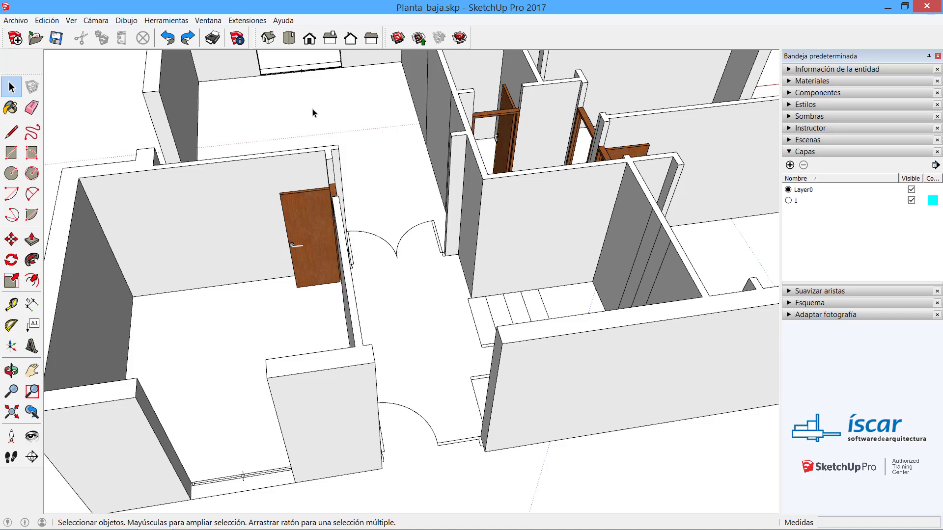
# Step: Check the list of available toolbars for the Almacén toolbar that gives access to 3D Warehouse
pyautogui.click(217, 22)
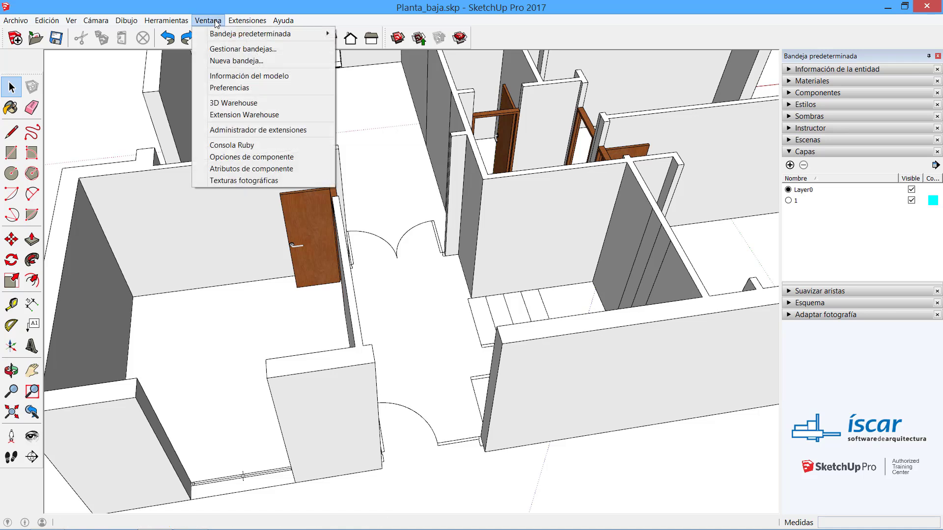
pyautogui.click(398, 143)
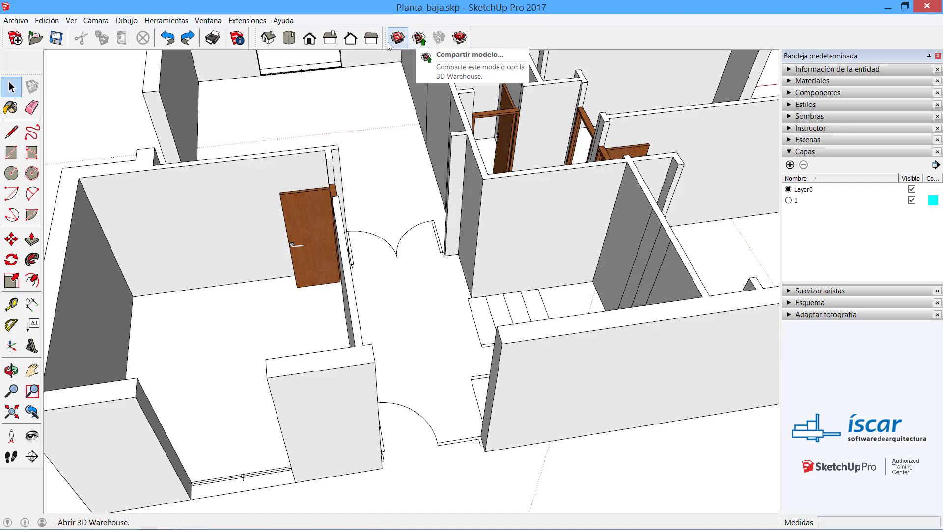
pyautogui.click(72, 21)
pyautogui.click(80, 34)
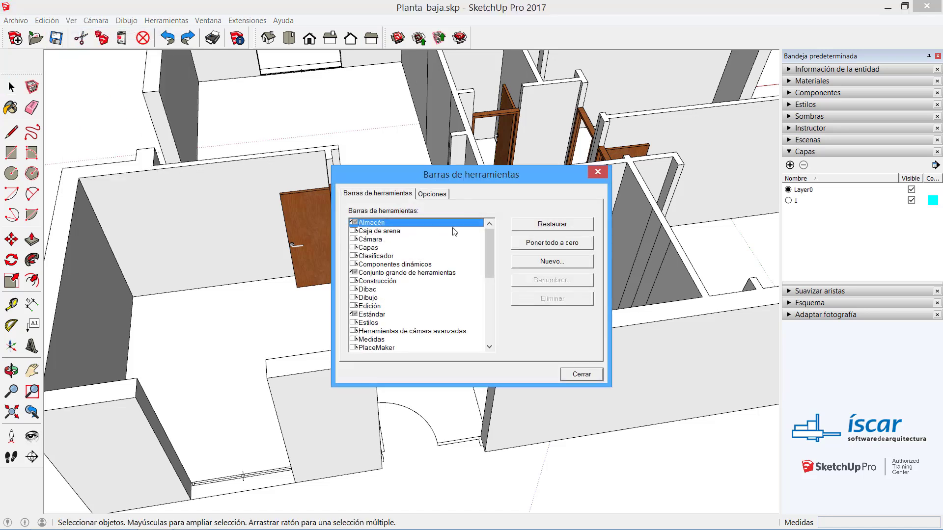
pyautogui.scroll(1, 492, 235)
pyautogui.click(589, 374)
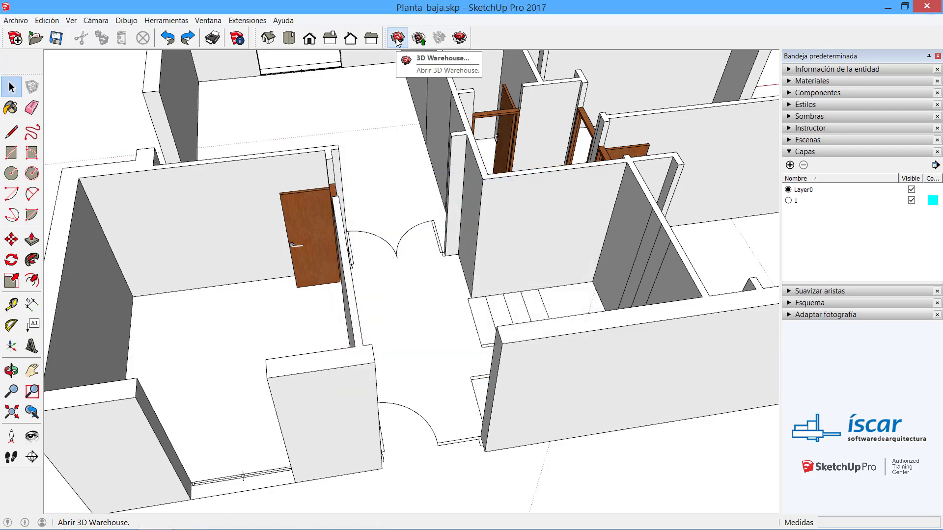
# Step: Open 3D Warehouse at its home page and search for "puerta de entrada"
pyautogui.click(208, 20)
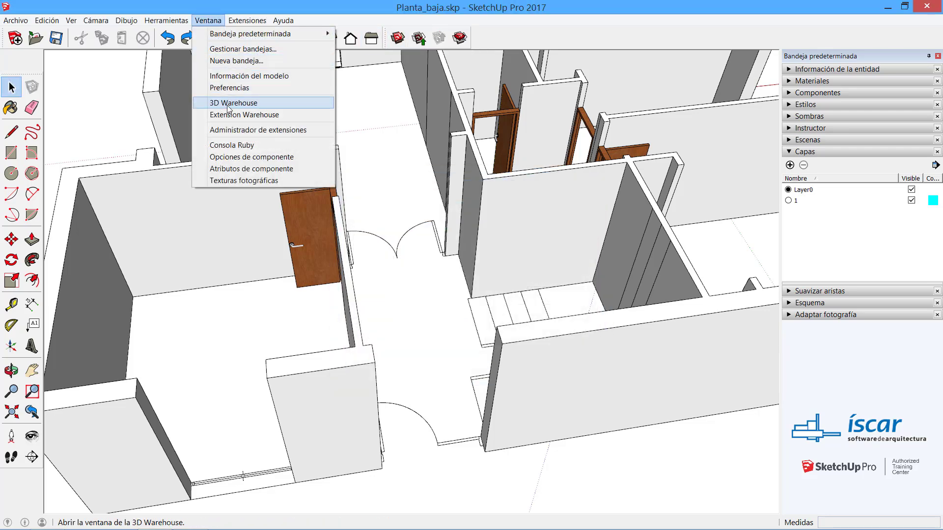
pyautogui.click(400, 36)
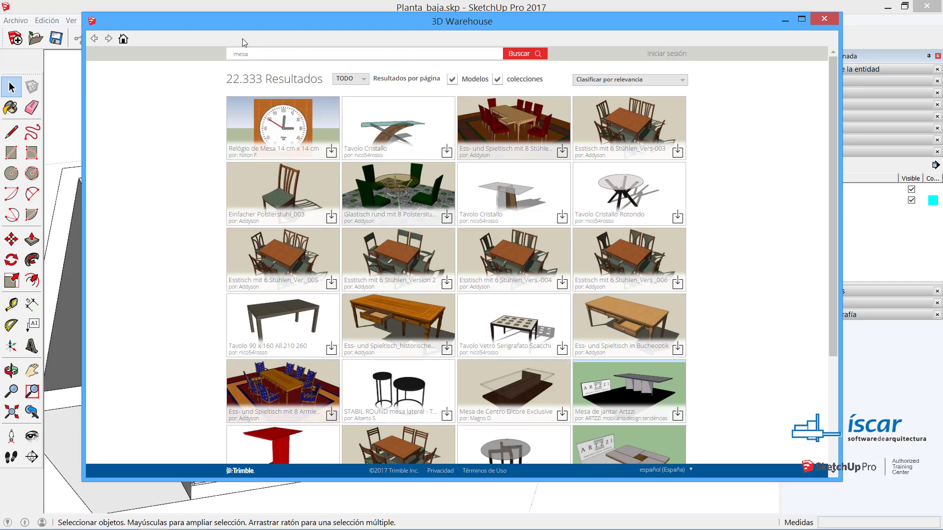
pyautogui.click(123, 45)
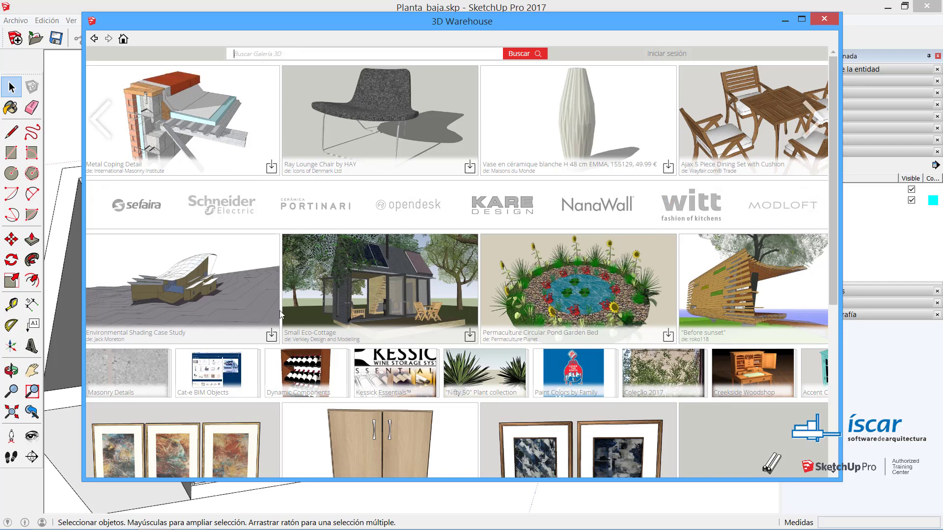
pyautogui.write('puerta d')
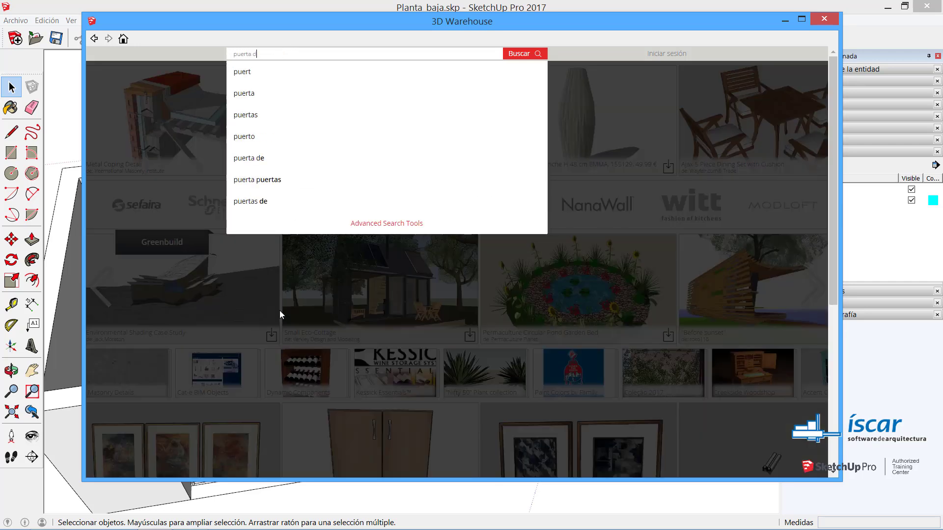
pyautogui.write('e nentrada')
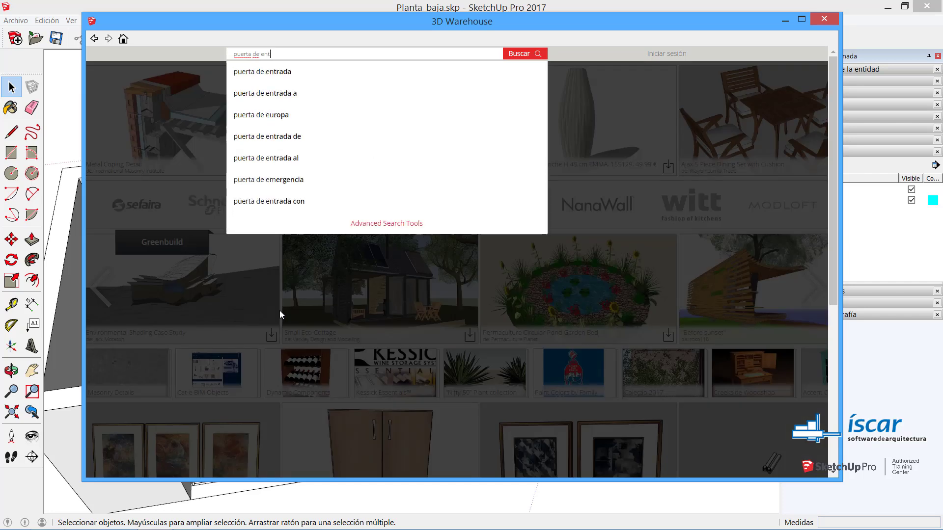
pyautogui.press('Return')
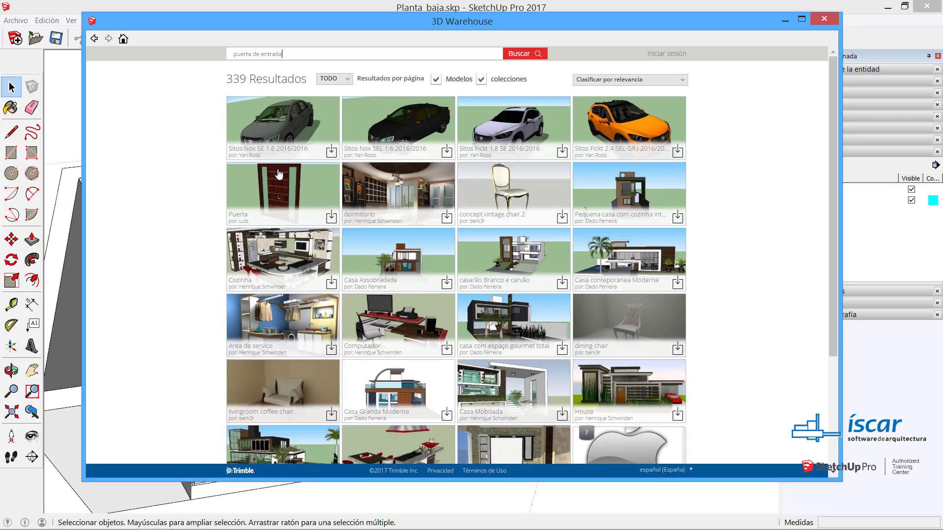
# Step: Browse the 3D Warehouse results for a suitable entrance door model and dismiss the Microsoft account notification
pyautogui.scroll(-3, 614, 301)
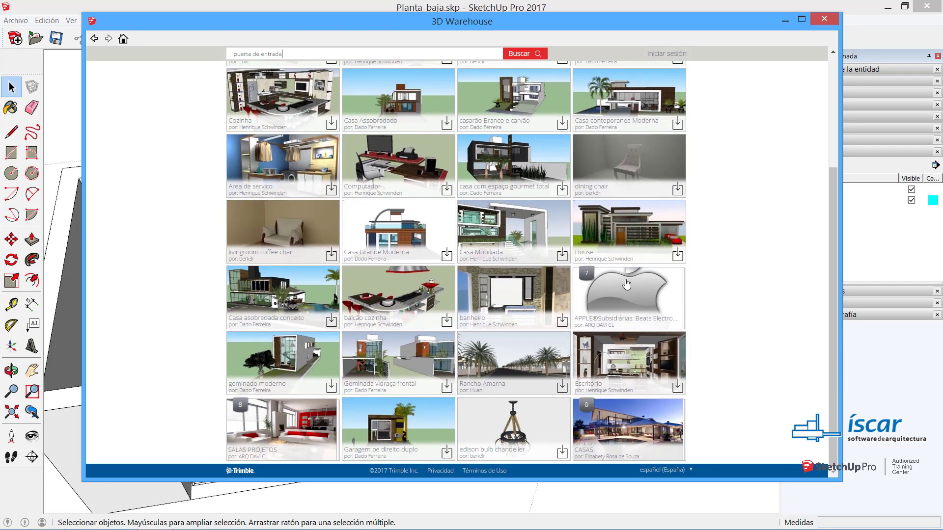
pyautogui.moveTo(830, 234); pyautogui.dragTo(832, 396)
pyautogui.scroll(-6, 731, 328)
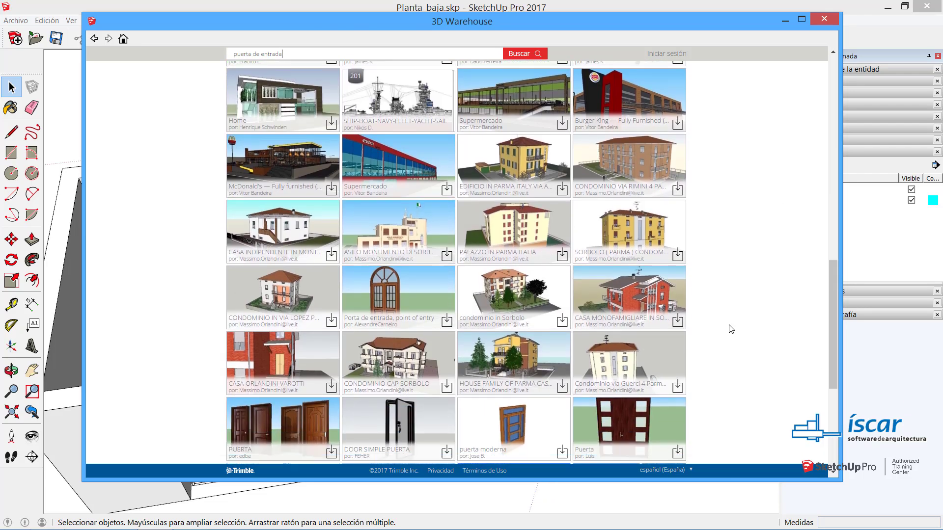
pyautogui.scroll(-6, 746, 325)
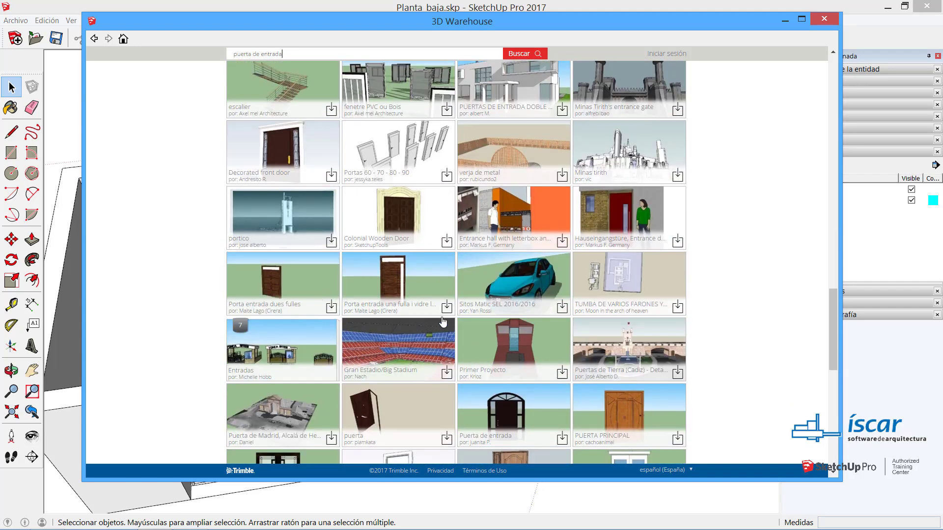
pyautogui.scroll(-4, 783, 339)
pyautogui.scroll(-2, 782, 339)
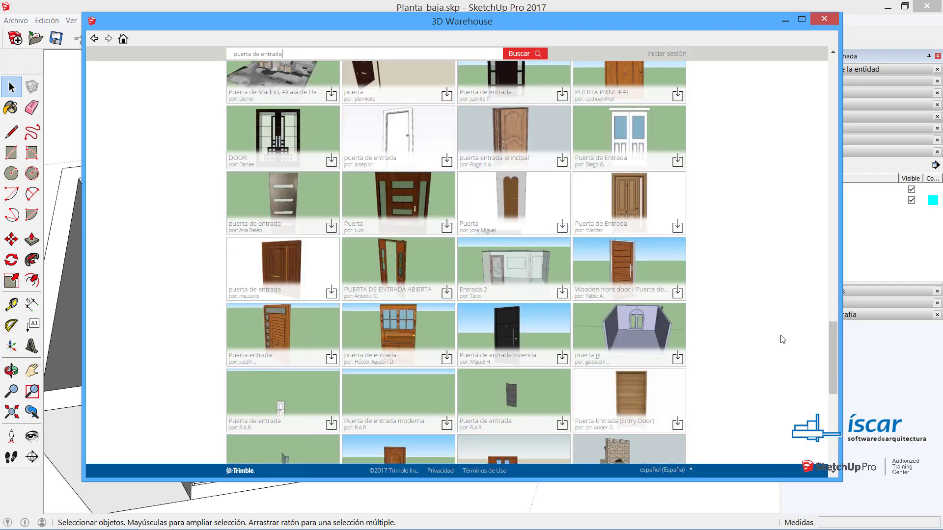
pyautogui.scroll(-5, 782, 339)
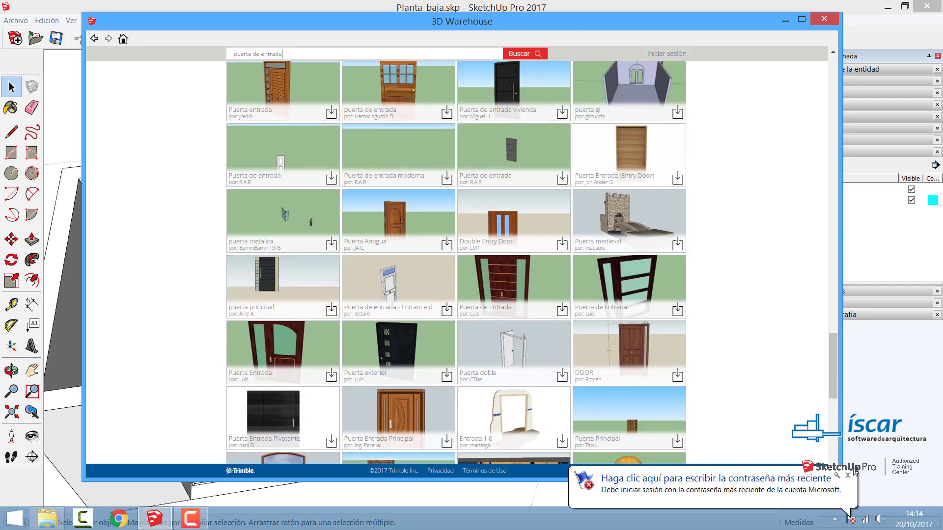
pyautogui.click(848, 475)
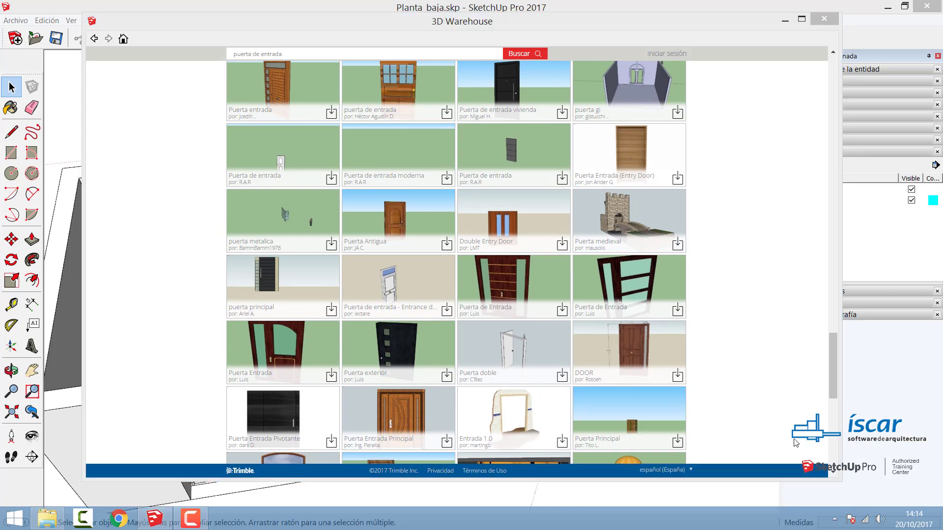
# Step: Load the "Puerta de Entrada" model with horizontal glass panes directly into the model and place it at the main entrance opening
pyautogui.click(678, 310)
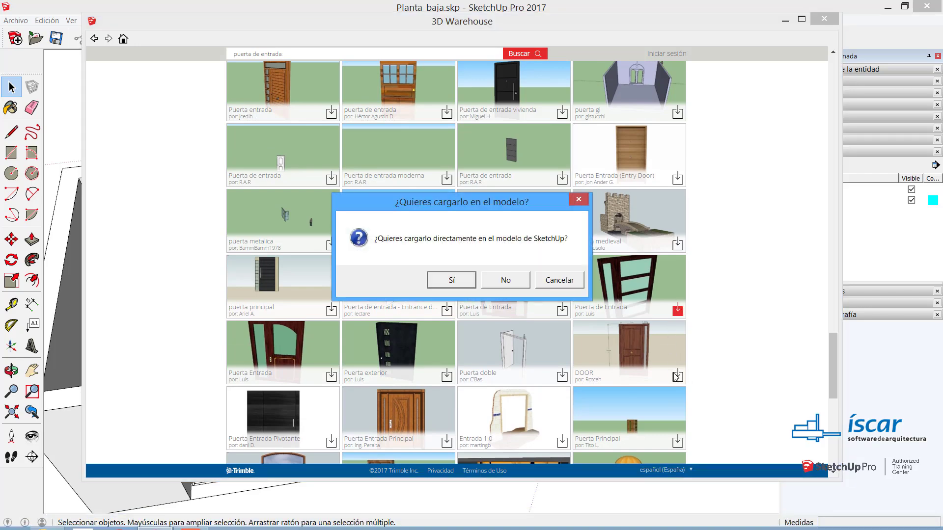
pyautogui.click(452, 280)
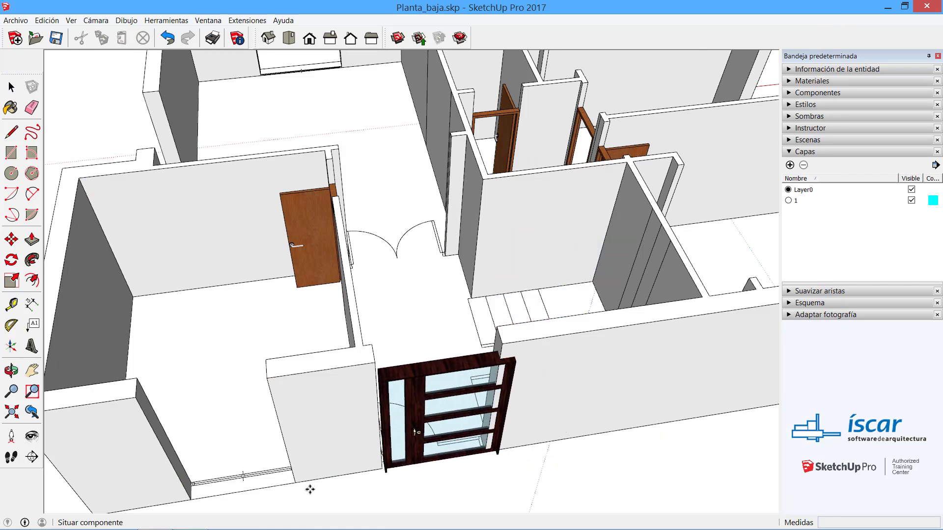
pyautogui.click(383, 487)
# Step: Move the entrance door by its lower outer corner to align with the wall corner of the main entrance opening
pyautogui.scroll(5, 382, 482)
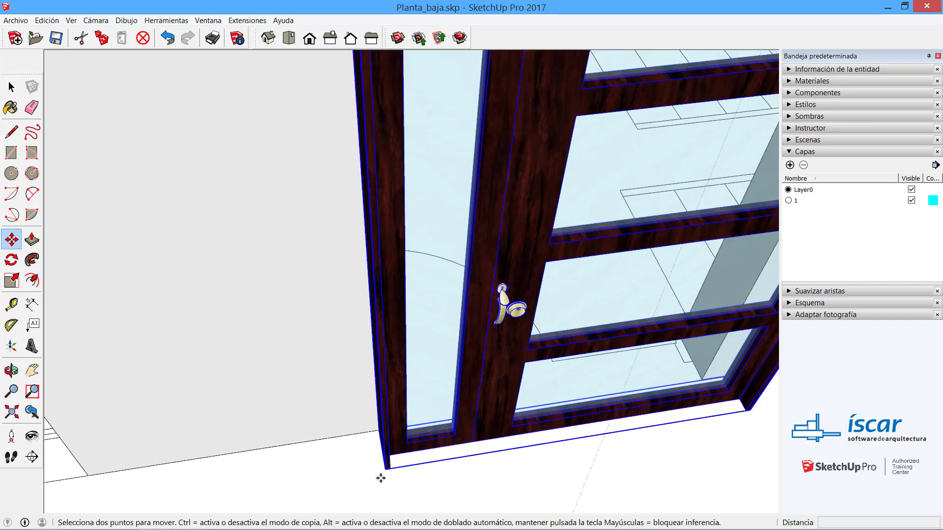
pyautogui.scroll(-3, 380, 478)
pyautogui.scroll(4, 396, 459)
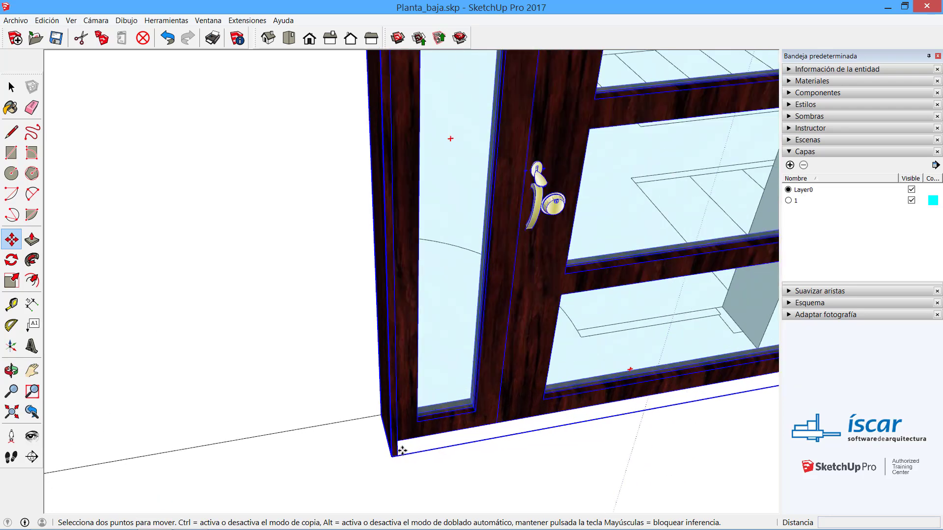
pyautogui.scroll(1, 402, 450)
pyautogui.click(388, 455)
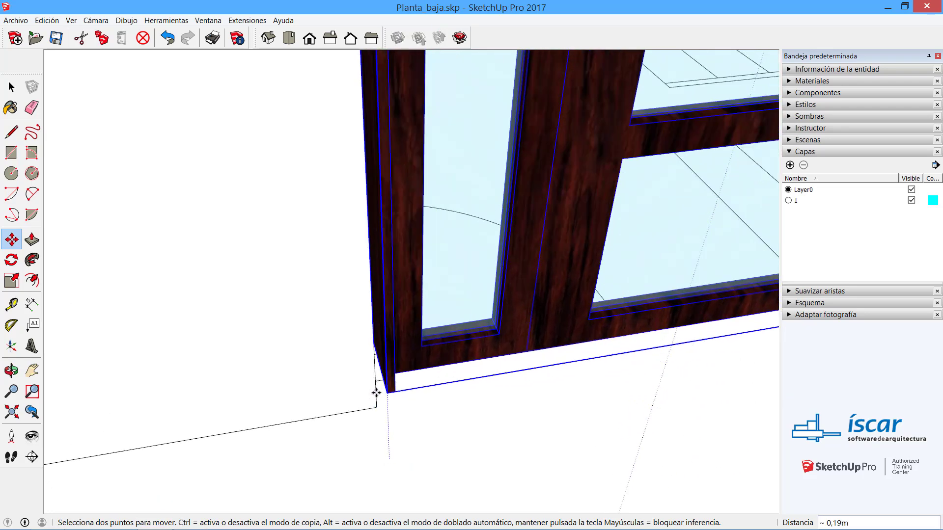
pyautogui.scroll(-3, 376, 395)
pyautogui.scroll(-4, 301, 480)
pyautogui.moveTo(301, 480); pyautogui.dragTo(354, 394, button='middle')
# Step: Try to narrow the entrance door to the width of its opening with the Scale tool, and undo the scaling
pyautogui.click(12, 281)
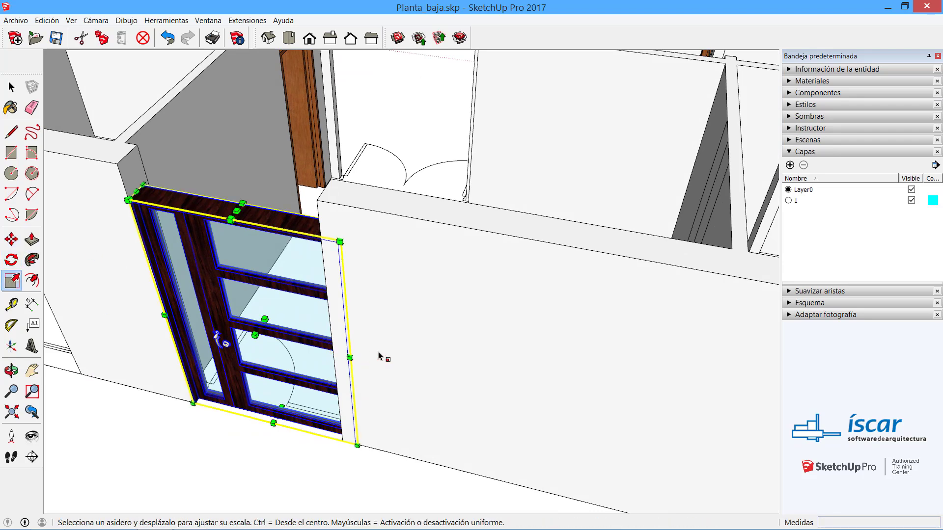
pyautogui.moveTo(350, 357); pyautogui.dragTo(327, 300)
pyautogui.moveTo(294, 378); pyautogui.dragTo(374, 351, button='middle')
pyautogui.press('space')
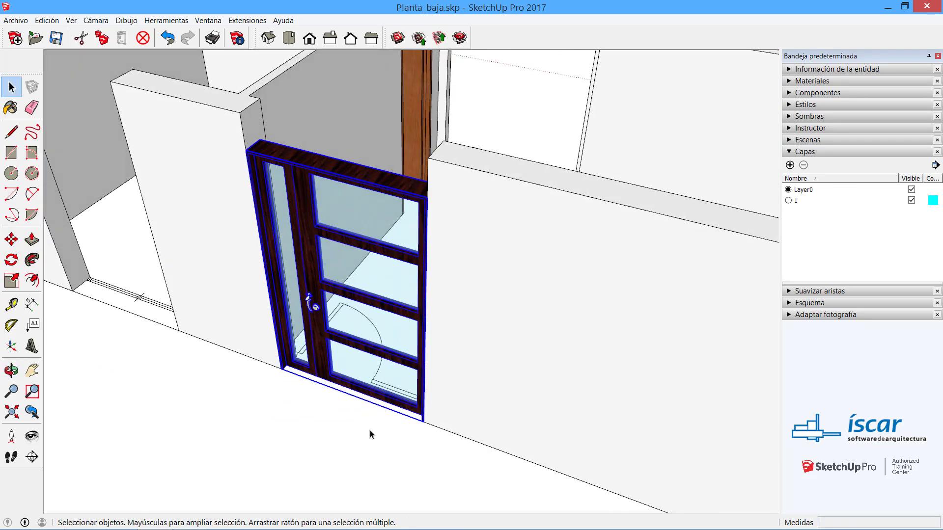
pyautogui.hotkey('ctrl', 'z')
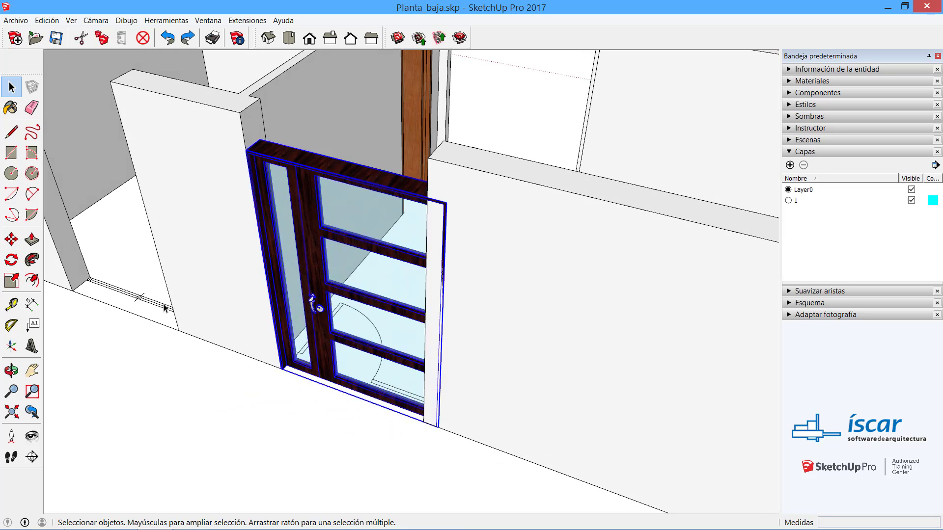
# Step: Scale the entrance door along the red axis to about 0.91 so its width fits the wall opening
pyautogui.click(19, 280)
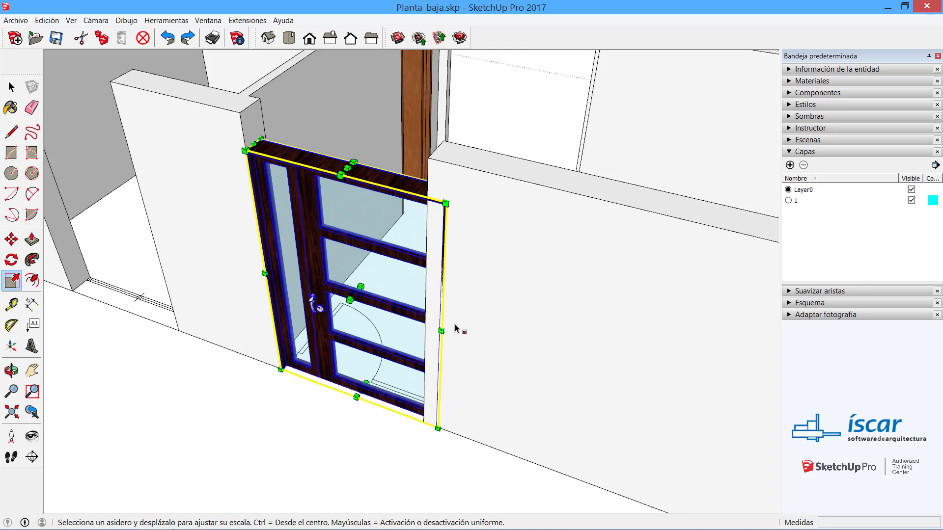
pyautogui.moveTo(451, 316); pyautogui.dragTo(428, 311)
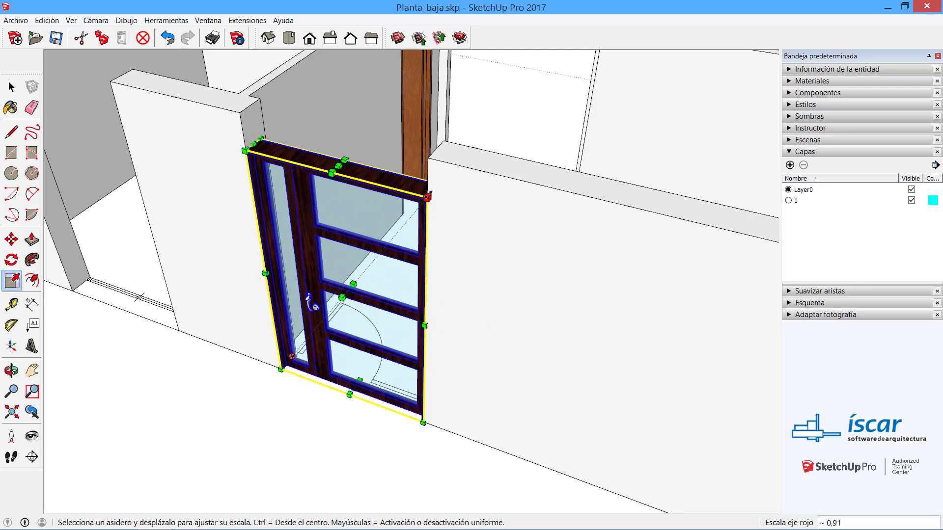
pyautogui.moveTo(432, 196); pyautogui.dragTo(439, 229)
pyautogui.press('space')
pyautogui.click(354, 467)
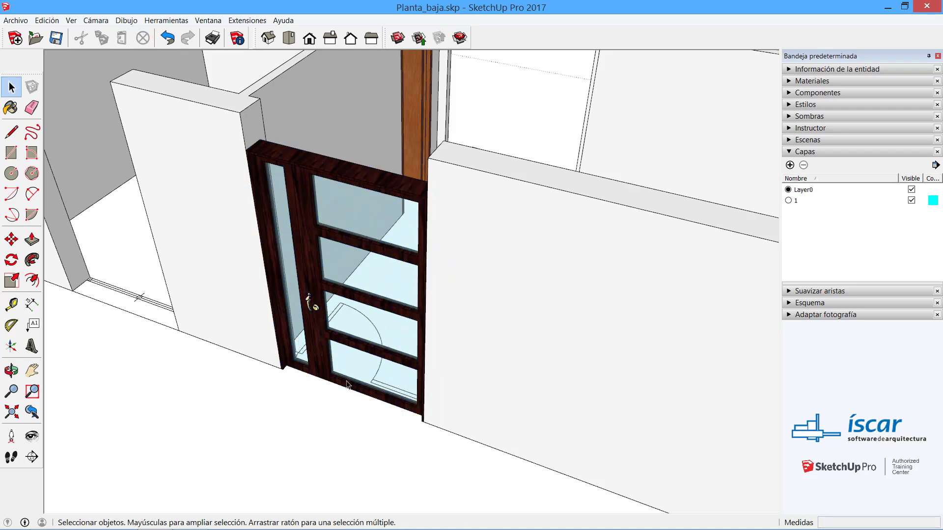
pyautogui.scroll(-2, 363, 340)
pyautogui.moveTo(364, 340); pyautogui.dragTo(379, 362, button='middle')
pyautogui.scroll(2, 316, 357)
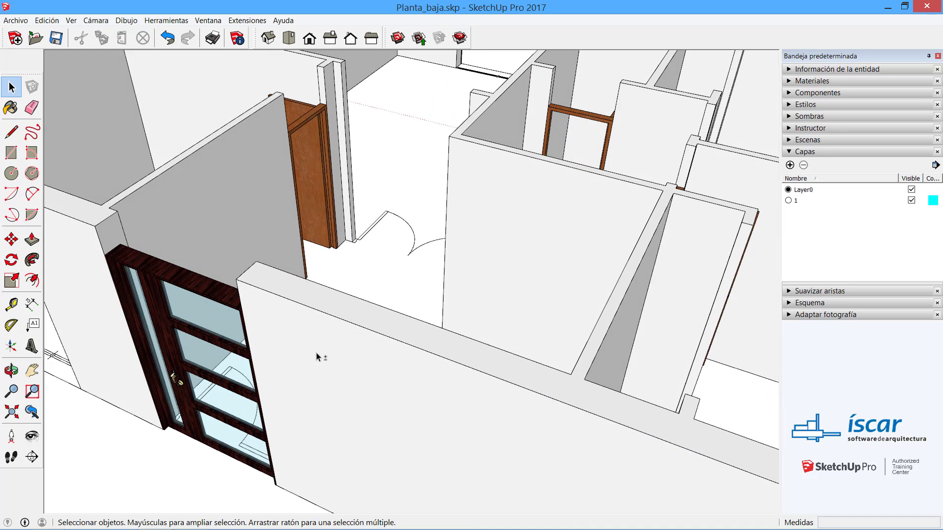
# Step: Open 3D Warehouse, search for "building", and browse the resulting models
pyautogui.click(398, 38)
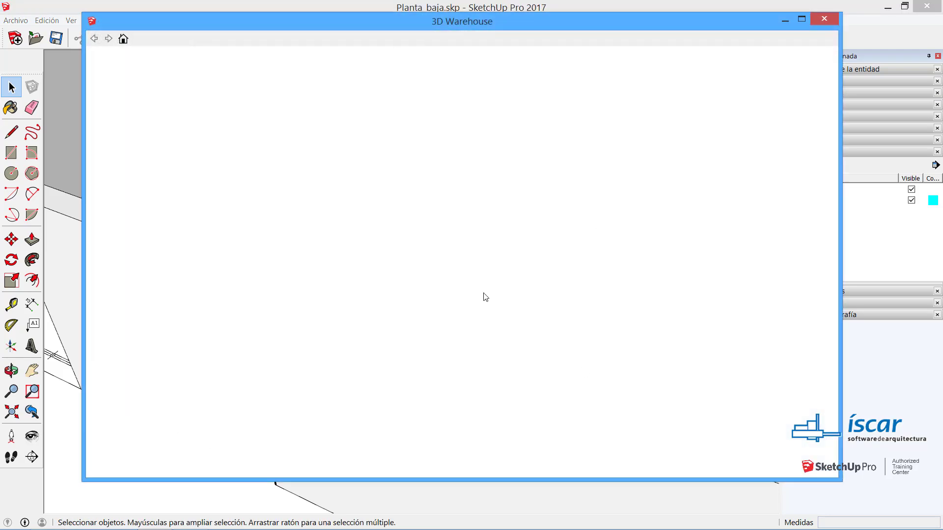
pyautogui.click(297, 53)
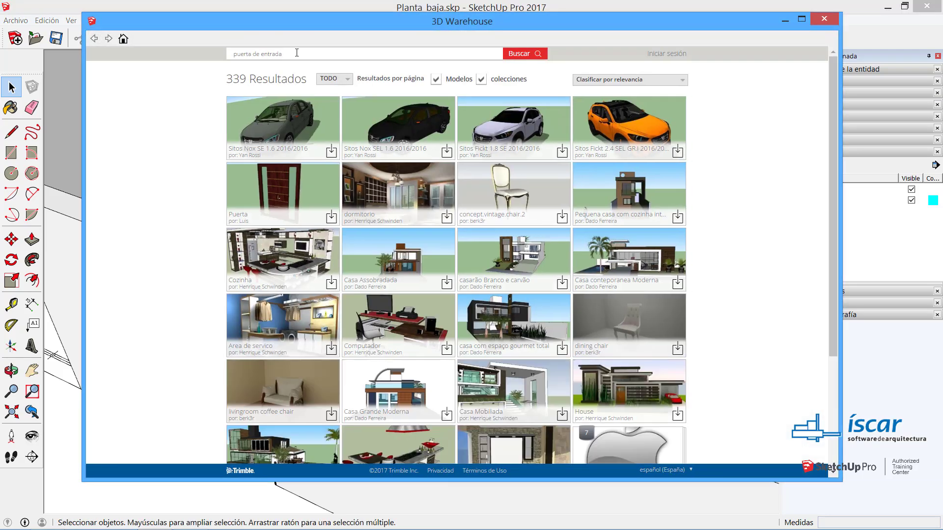
pyautogui.tripleClick(323, 56)
pyautogui.write('building')
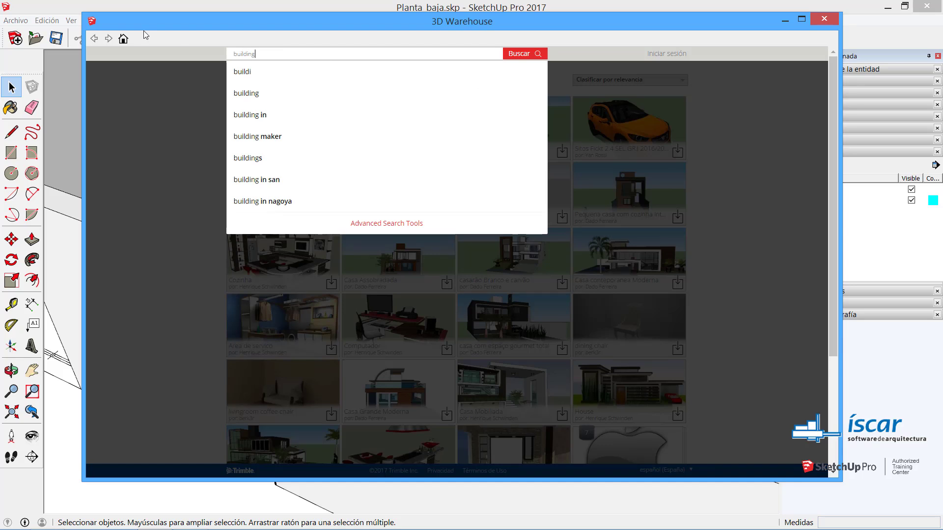
pyautogui.press('Return')
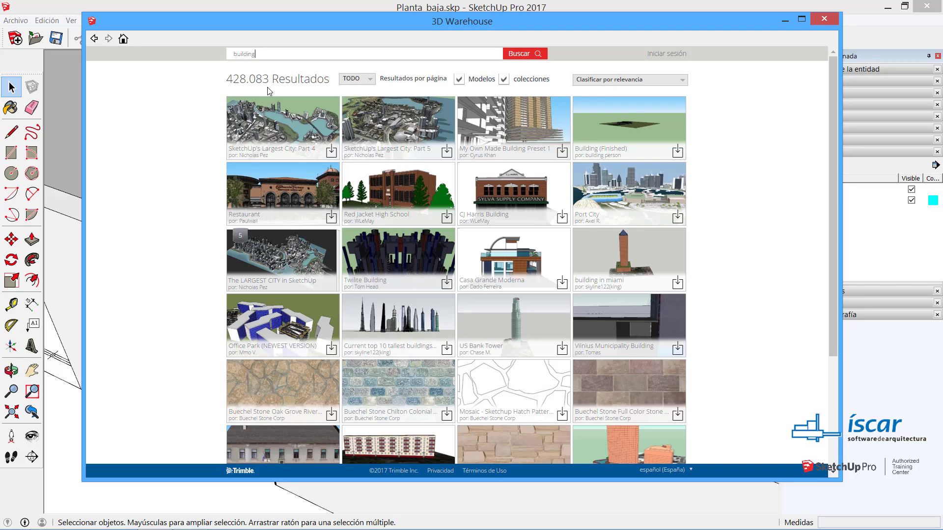
pyautogui.scroll(-6, 584, 172)
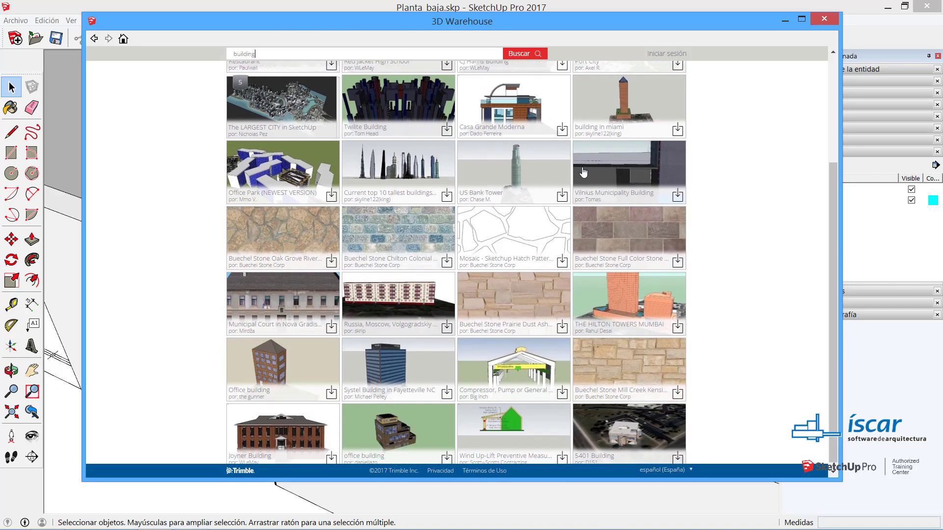
pyautogui.scroll(-10, 584, 172)
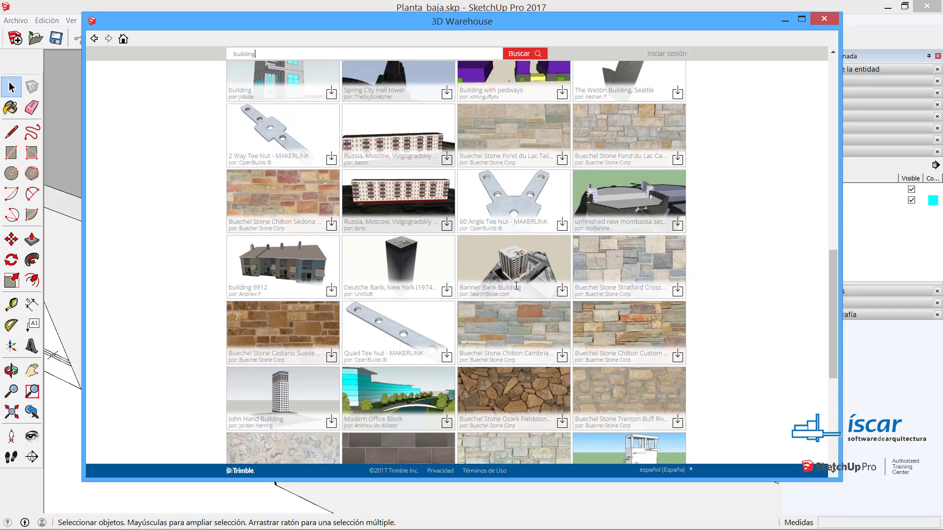
pyautogui.scroll(15, 516, 286)
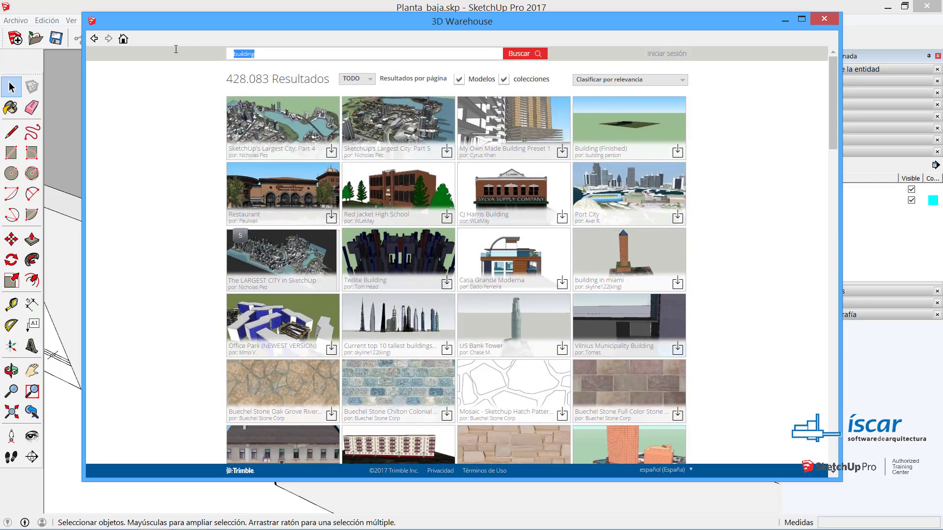
# Step: Search 3D Warehouse for "bmw" and look over the car models
pyautogui.write('bmw')
pyautogui.press('Return')
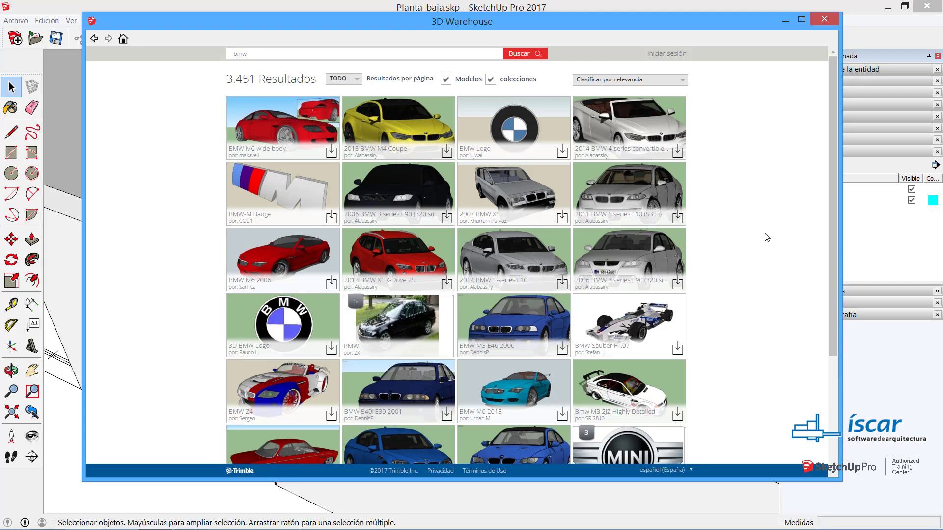
pyautogui.scroll(-2, 765, 229)
pyautogui.scroll(2, 765, 229)
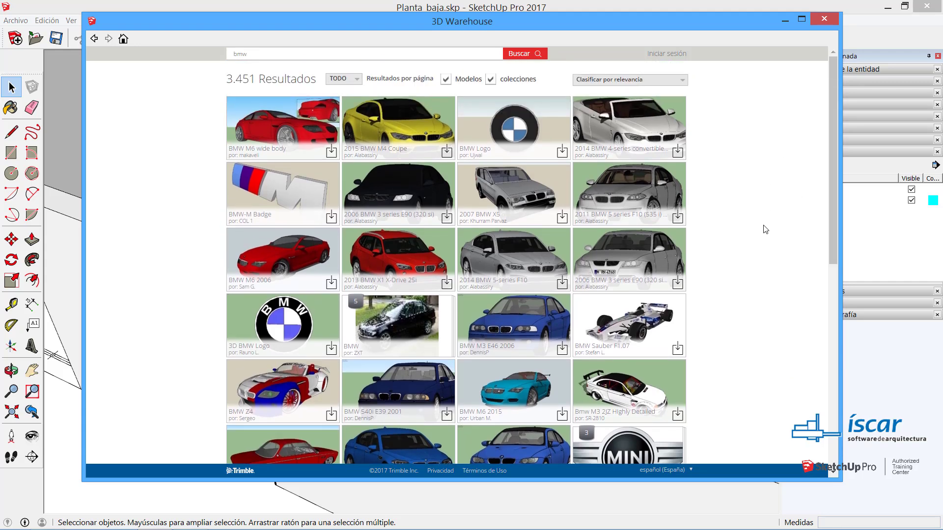
# Step: Search 3D Warehouse for "natuzzi", show collections only, and open the Natuzzi Italia collection
pyautogui.moveTo(314, 52); pyautogui.dragTo(198, 55)
pyautogui.write('natu')
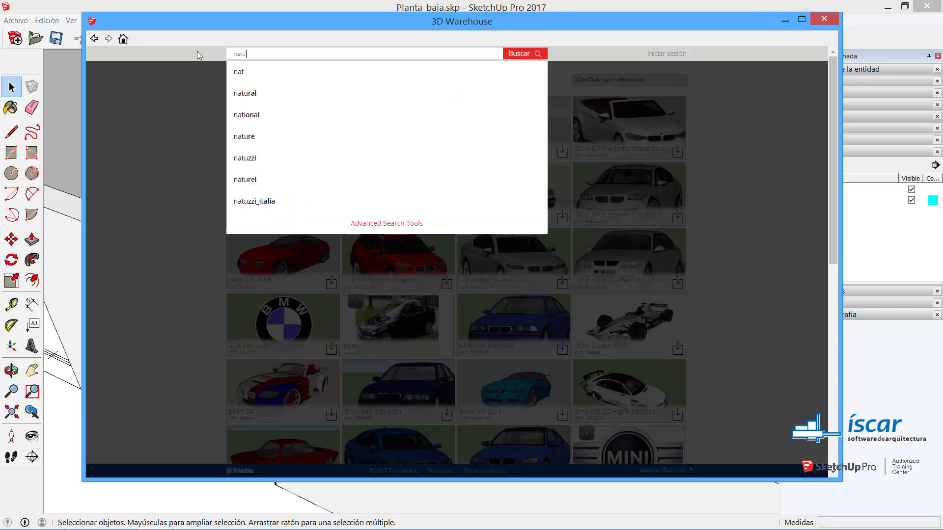
pyautogui.write('zzi')
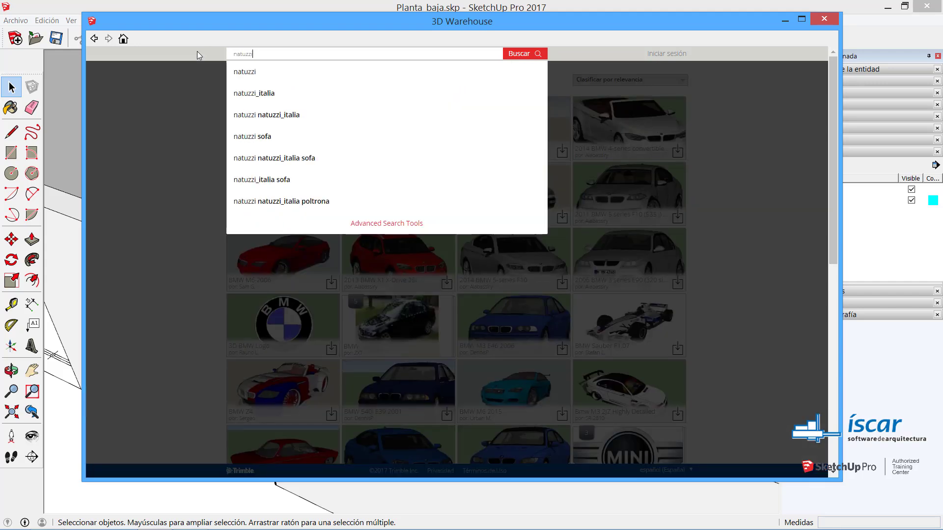
pyautogui.click(520, 55)
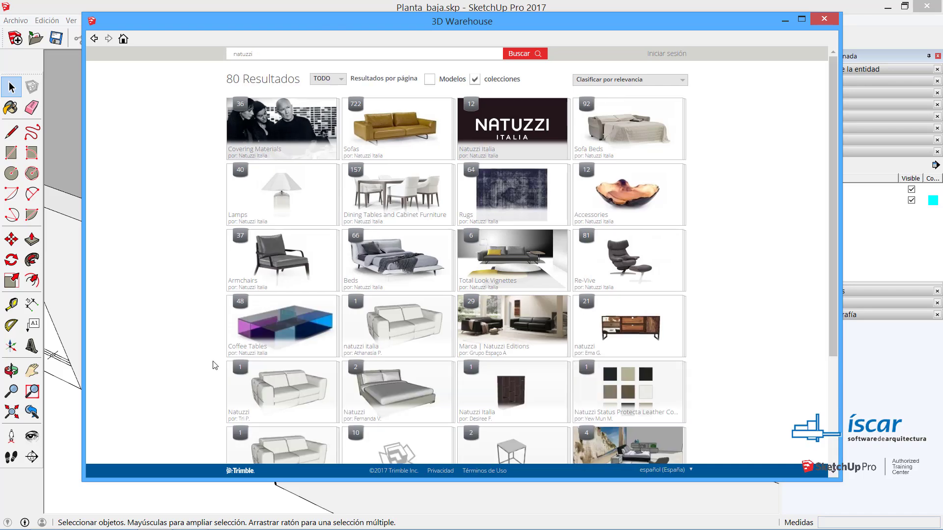
pyautogui.click(505, 131)
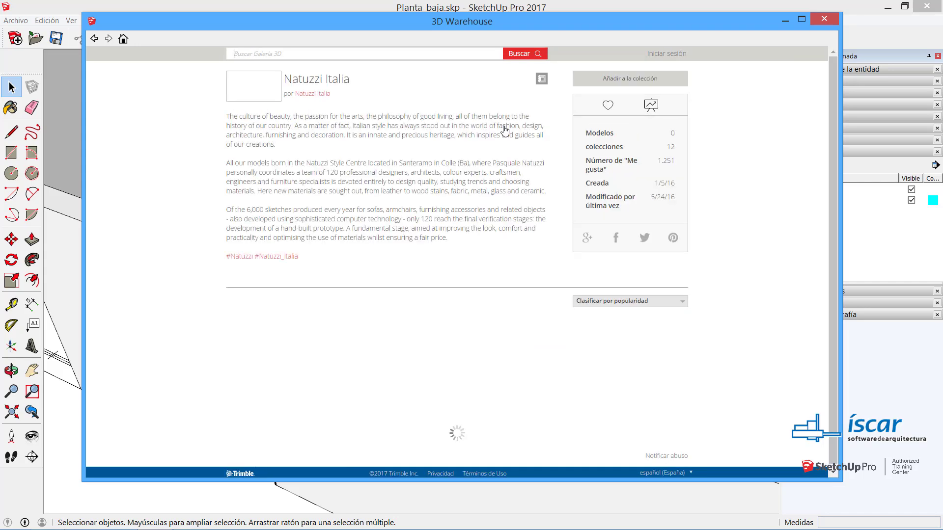
# Step: Look through the Natuzzi Italia brand description and open its Sofas collection
pyautogui.scroll(-1, 492, 148)
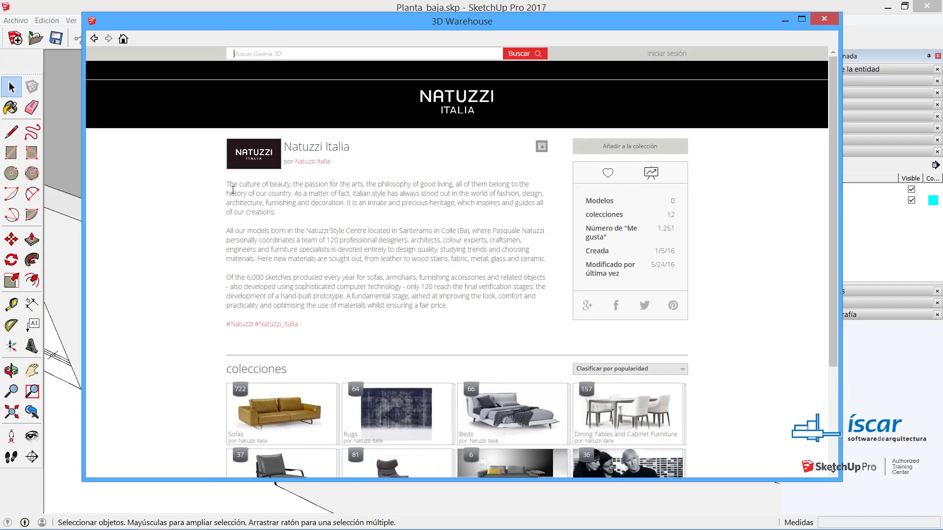
pyautogui.moveTo(233, 190); pyautogui.dragTo(467, 320)
pyautogui.click(458, 326)
pyautogui.scroll(-2, 377, 252)
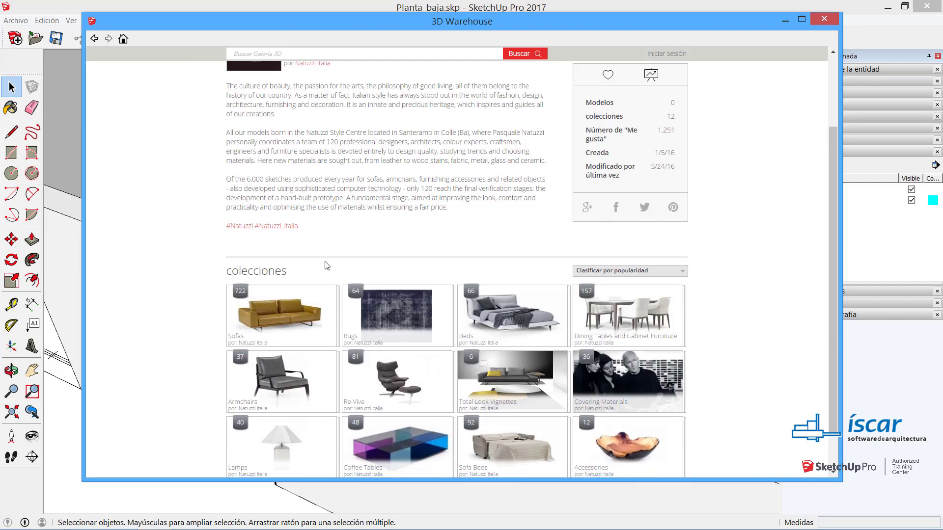
pyautogui.click(295, 315)
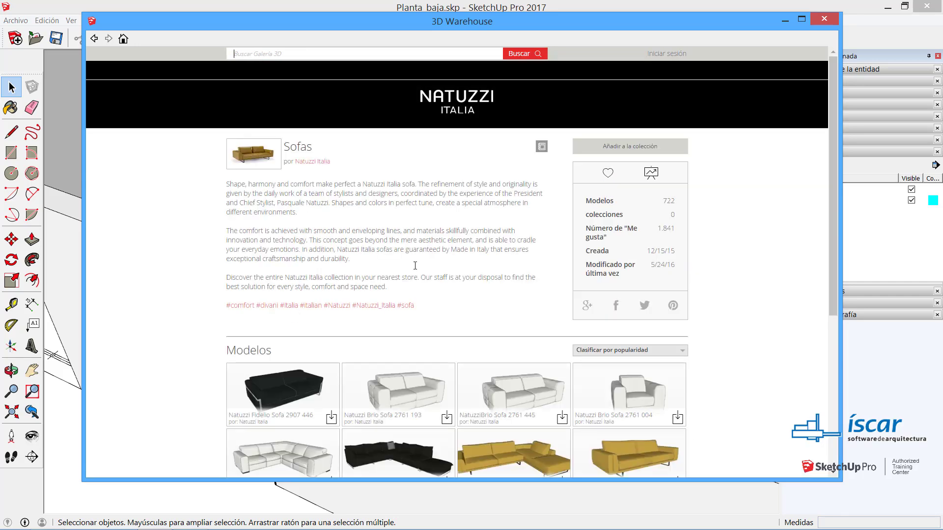
# Step: Load "Natuzzi Fidelio Sofa 2907 446" directly into the model and place it in the large room beyond the entrance hall
pyautogui.scroll(-4, 417, 269)
pyautogui.scroll(-1, 415, 270)
pyautogui.click(331, 223)
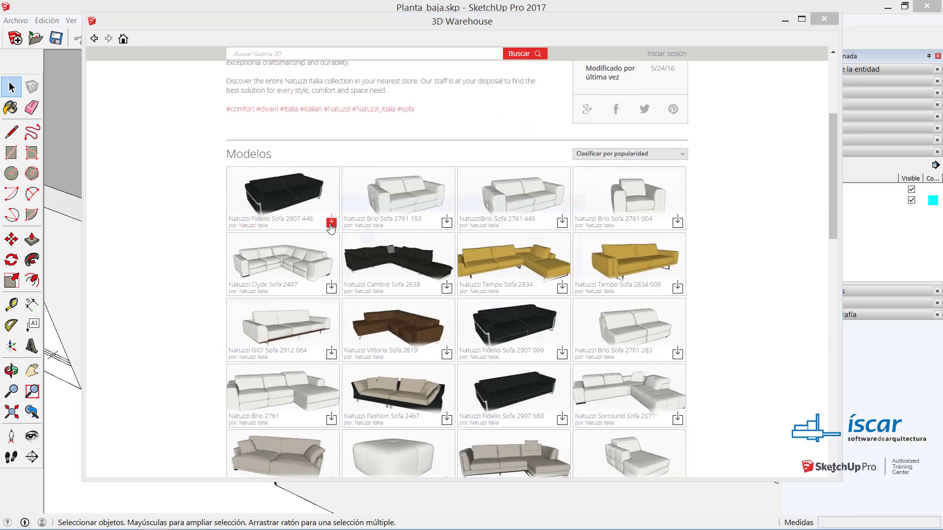
pyautogui.click(461, 285)
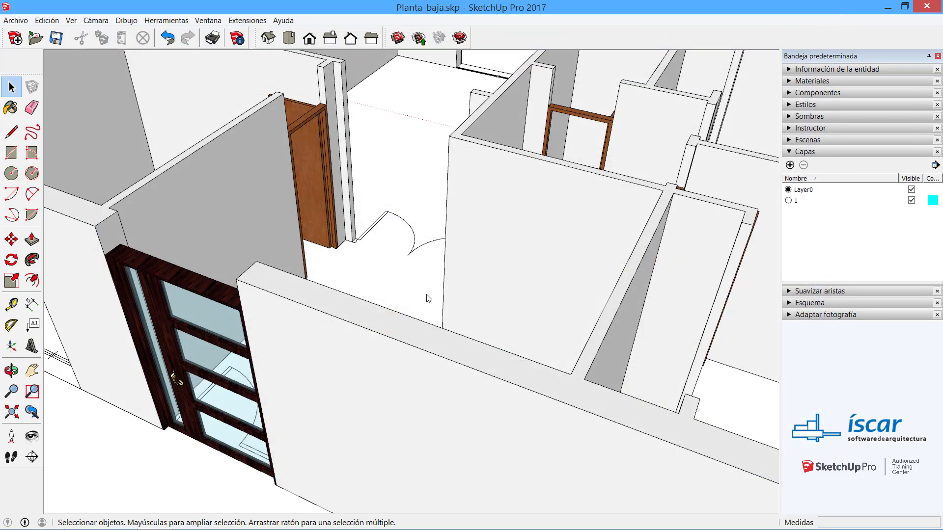
pyautogui.moveTo(381, 233); pyautogui.dragTo(386, 464, button='middle')
pyautogui.click(372, 186)
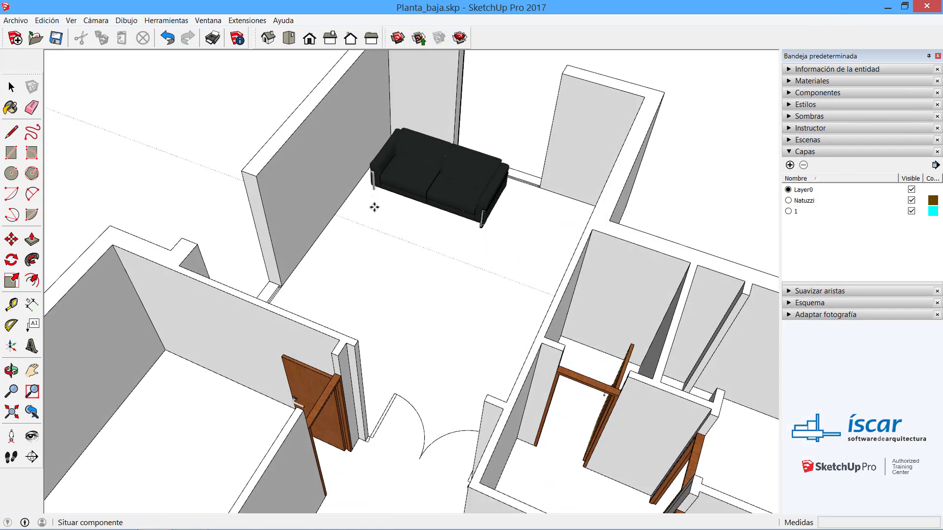
pyautogui.moveTo(437, 285); pyautogui.dragTo(391, 232, button='middle')
pyautogui.scroll(-5, 393, 232)
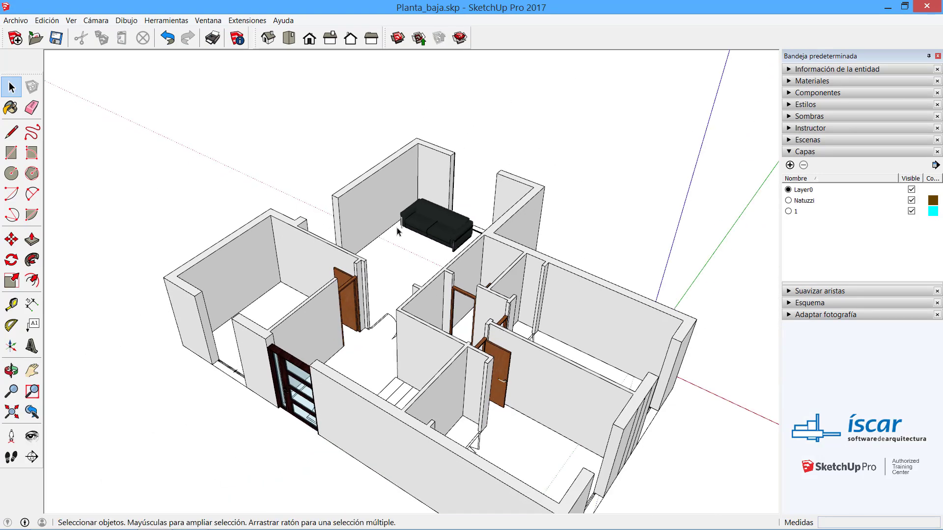
pyautogui.moveTo(458, 322); pyautogui.dragTo(464, 247, button='middle')
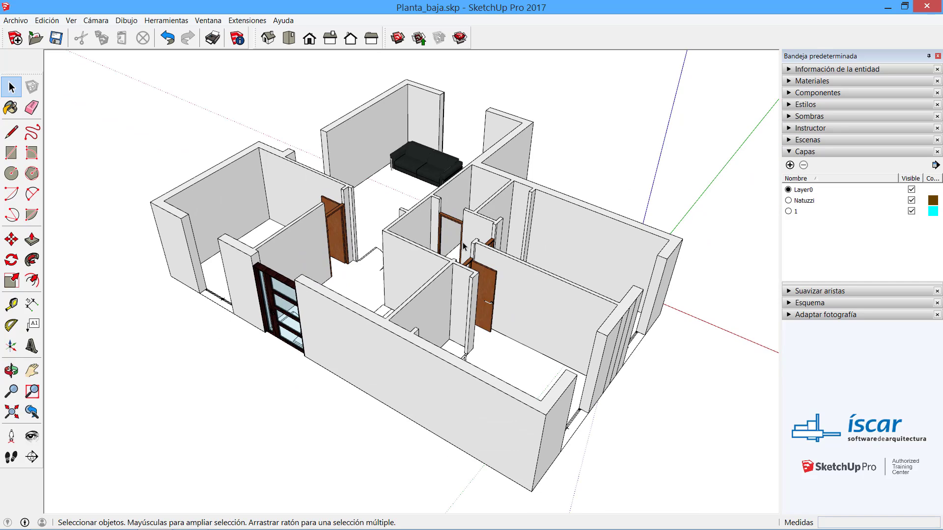
# Step: Reopen 3D Warehouse, search for "star wars", and browse the resulting models
pyautogui.click(398, 38)
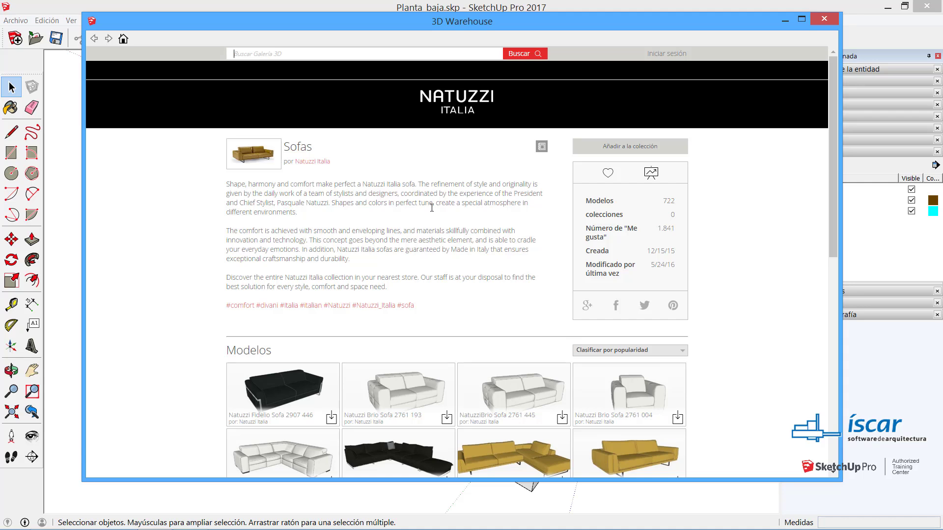
pyautogui.write('satin taupe foldingwars')
pyautogui.press('BackSpace')
pyautogui.press('BackSpace')
pyautogui.press('BackSpace')
pyautogui.press('BackSpace')
pyautogui.press('BackSpace')
pyautogui.press('BackSpace')
pyautogui.press('BackSpace')
pyautogui.write('tar wars')
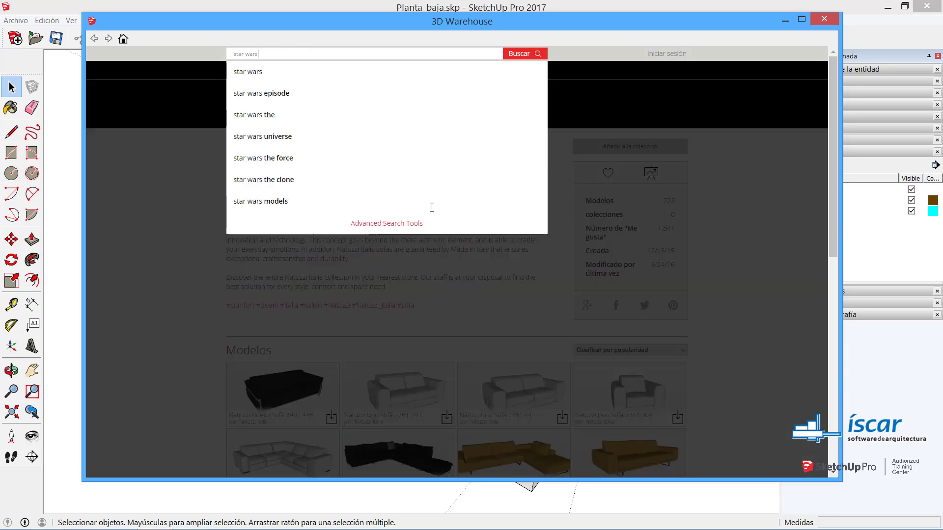
pyautogui.press('Return')
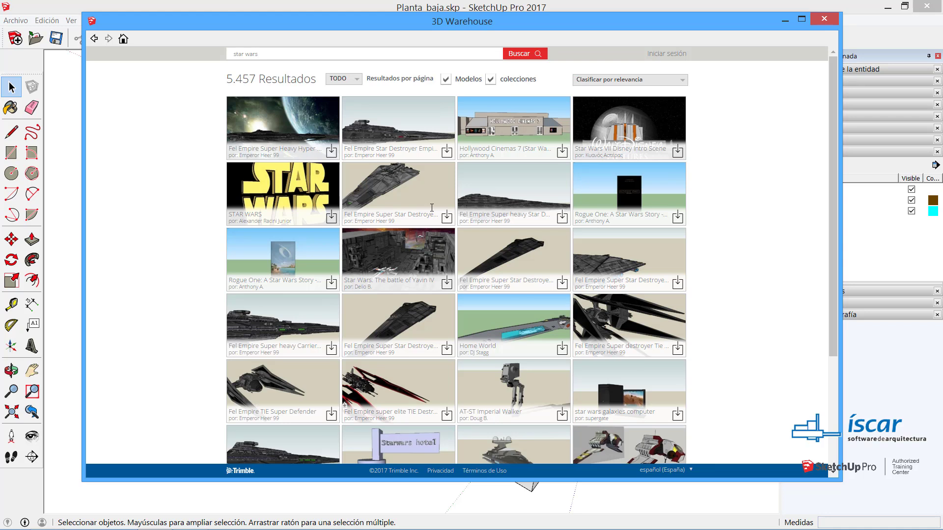
pyautogui.scroll(-5, 505, 213)
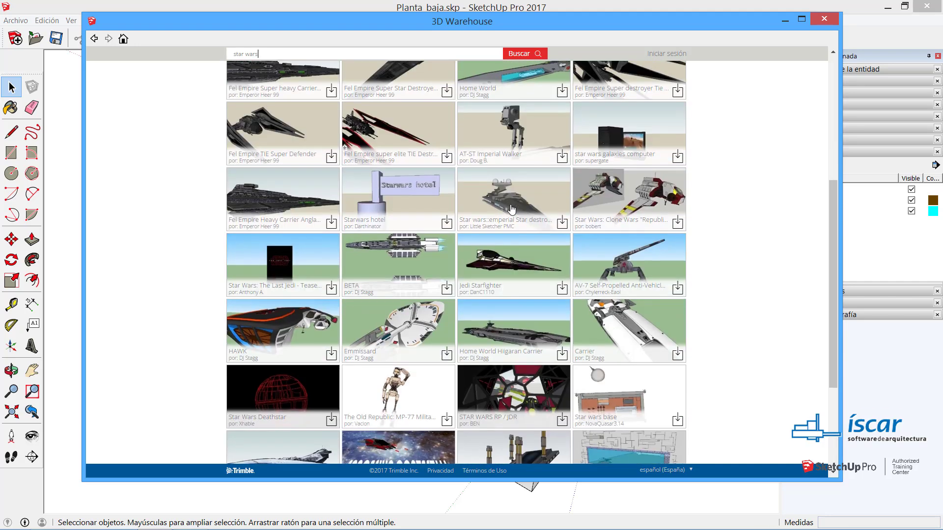
# Step: Search 3D Warehouse for "kitchen" and load "Kitchen_Large V2" directly into the model
pyautogui.scroll(6, 506, 212)
pyautogui.tripleClick(275, 55)
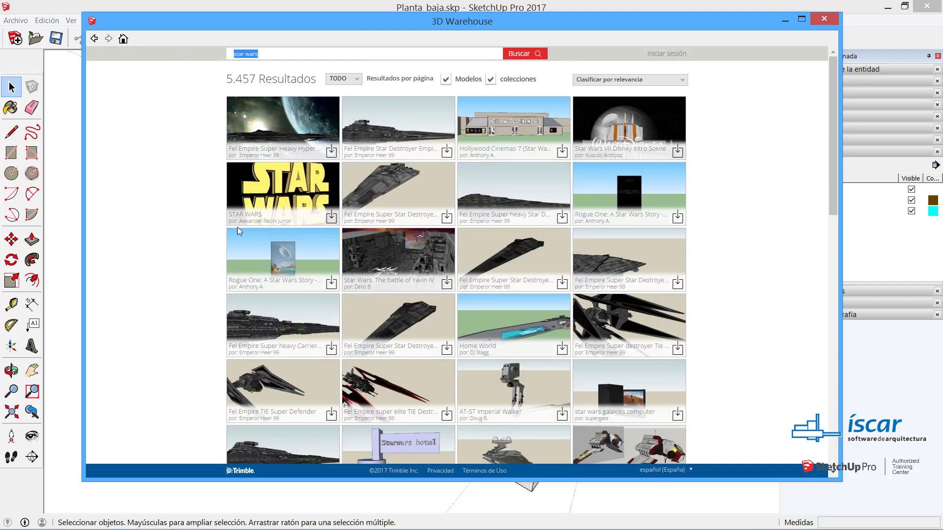
pyautogui.write('kitchen')
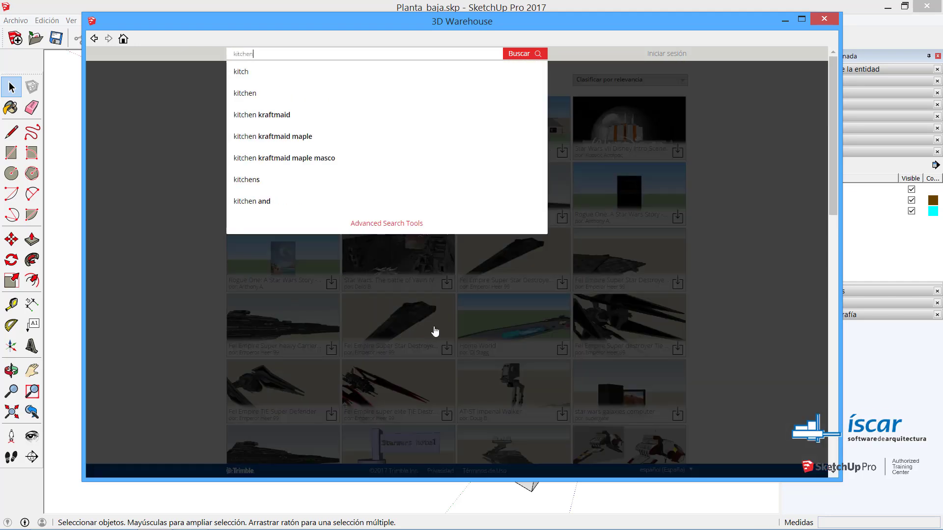
pyautogui.press('Return')
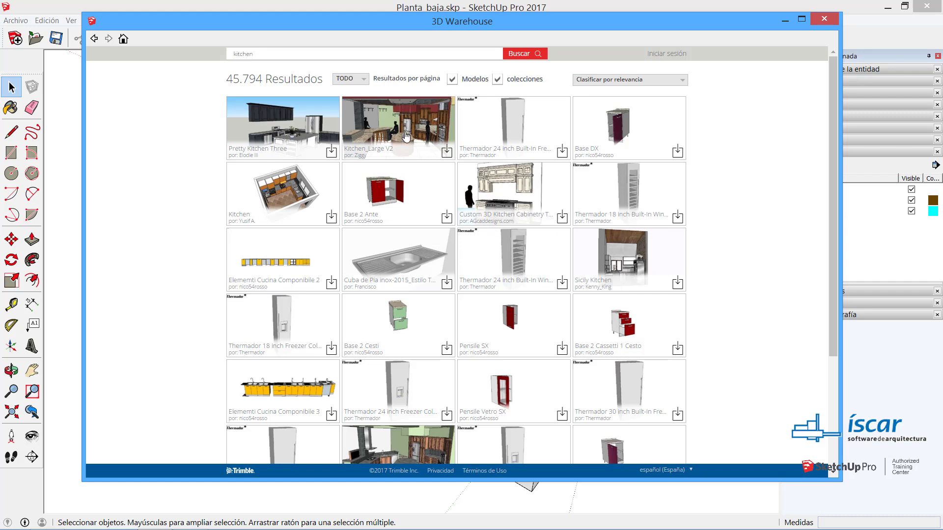
pyautogui.click(443, 155)
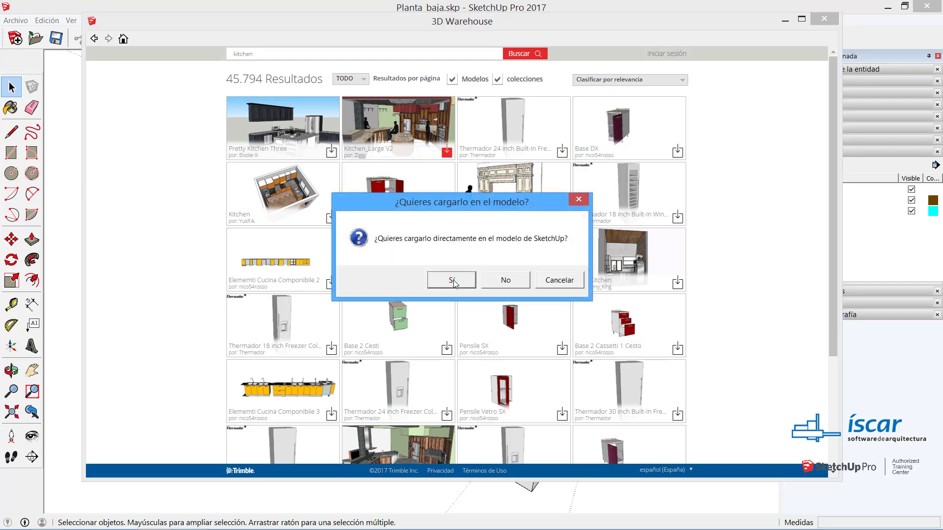
pyautogui.click(453, 282)
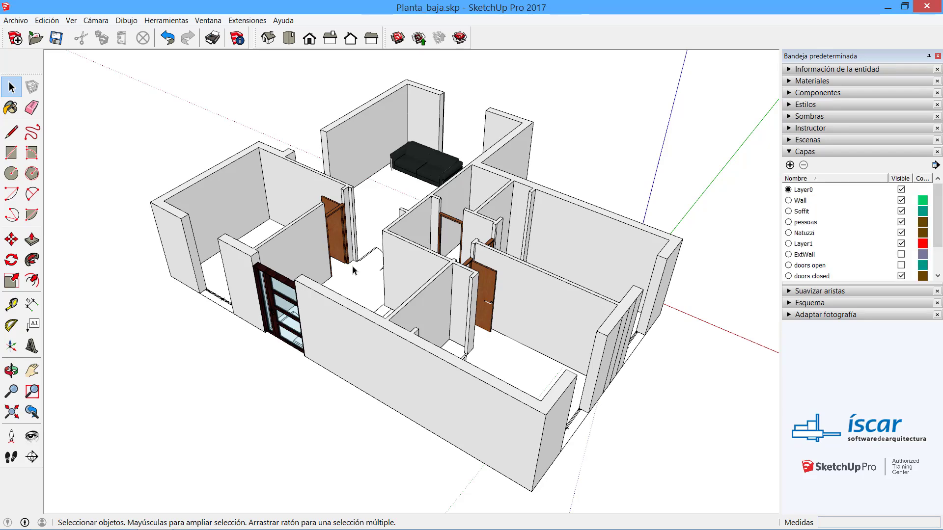
# Step: Move the loaded kitchen model a little over 6 m farther away from the house
pyautogui.moveTo(344, 271); pyautogui.dragTo(309, 281, button='middle')
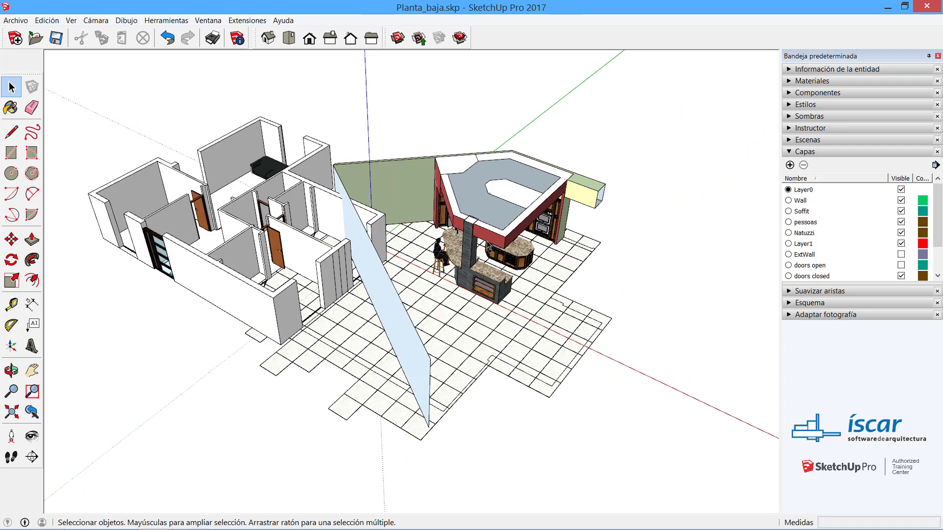
pyautogui.click(490, 246)
pyautogui.press('m')
pyautogui.click(474, 346)
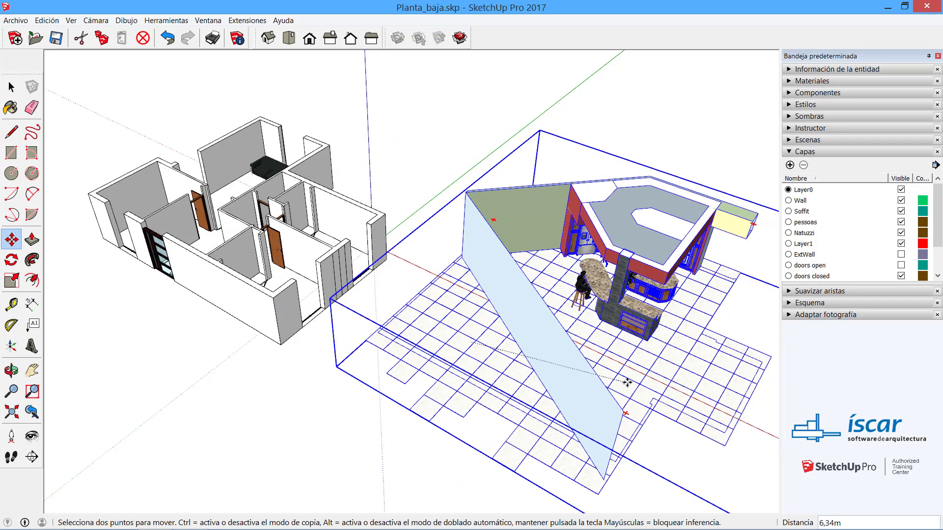
pyautogui.click(638, 381)
pyautogui.press('space')
# Step: Open the kitchen component for editing and delete its walls and floor, the tile grid and the large slanted panel
pyautogui.moveTo(484, 330); pyautogui.dragTo(495, 252, button='middle')
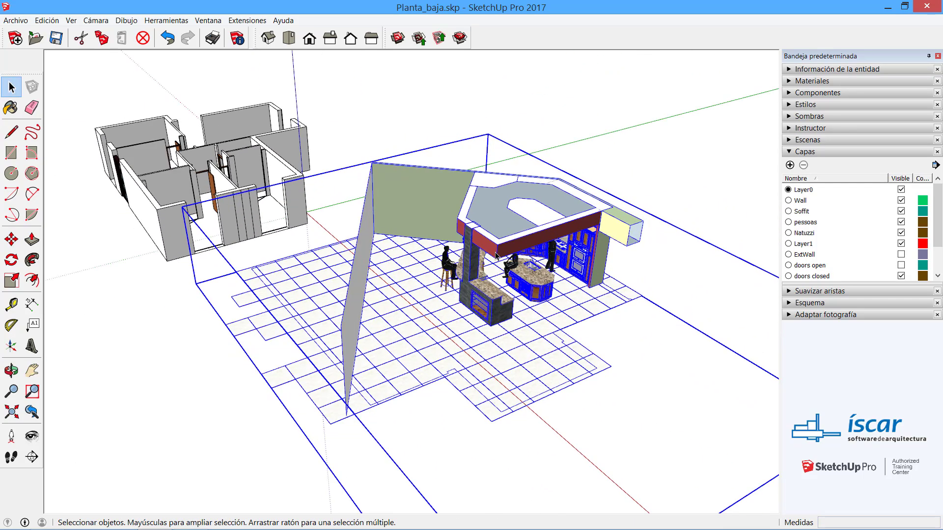
pyautogui.doubleClick(460, 313)
pyautogui.tripleClick(426, 351)
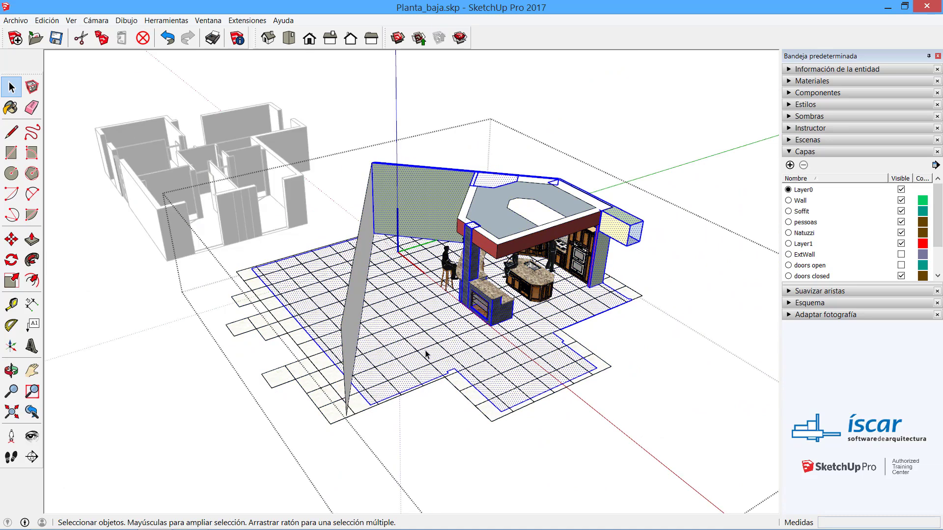
pyautogui.press('Delete')
pyautogui.tripleClick(514, 410)
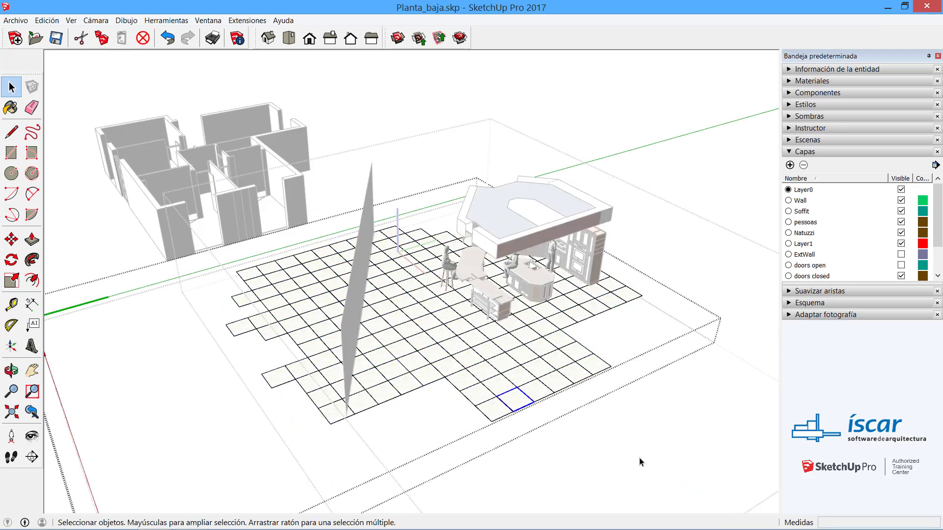
pyautogui.click(640, 459)
pyautogui.click(513, 391)
pyautogui.press('Delete')
pyautogui.click(354, 307)
pyautogui.press('Delete')
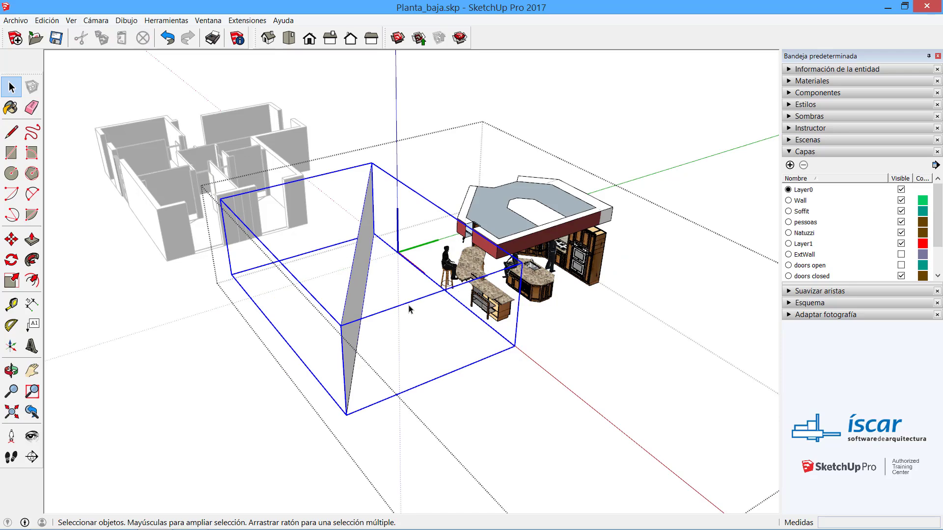
# Step: Move the double-oven cabinet about 4.8 m forward out of the kitchen's tall cabinet run
pyautogui.scroll(9, 537, 251)
pyautogui.moveTo(535, 256); pyautogui.dragTo(513, 279, button='middle')
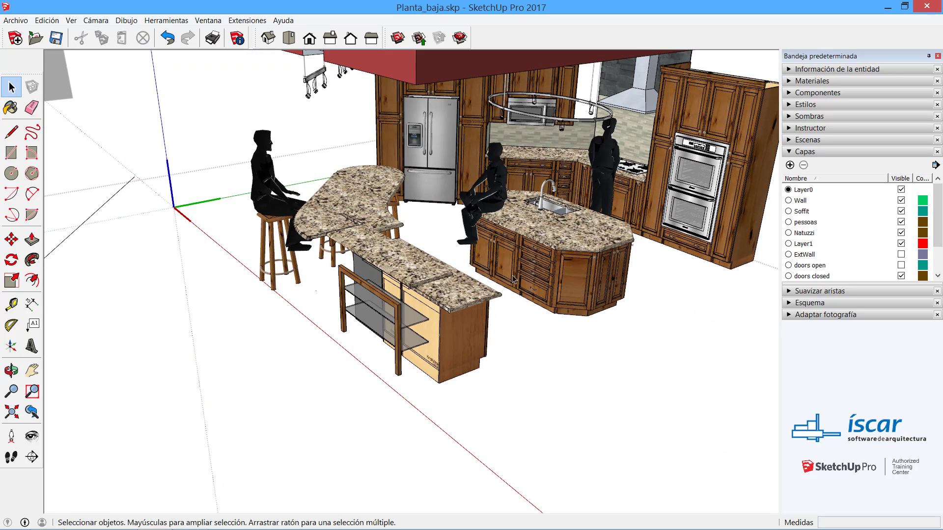
pyautogui.click(691, 169)
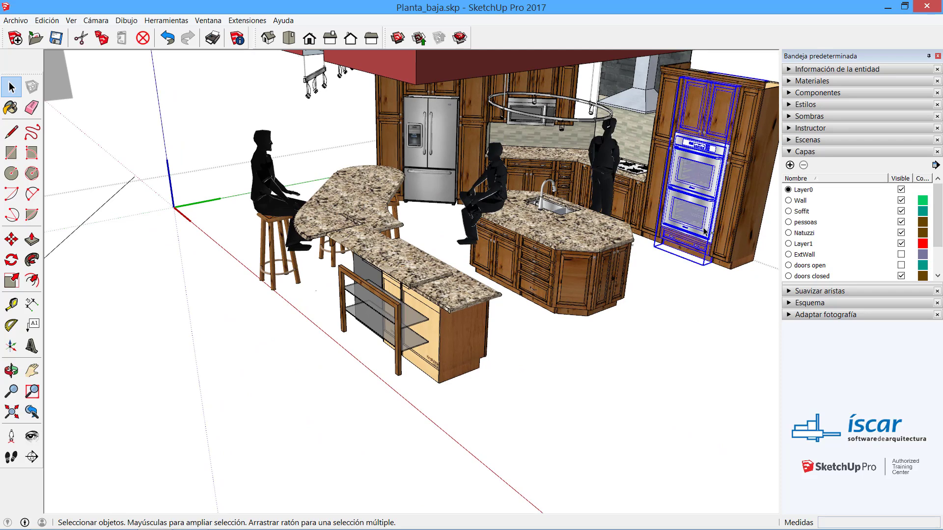
pyautogui.press('m')
pyautogui.click(688, 209)
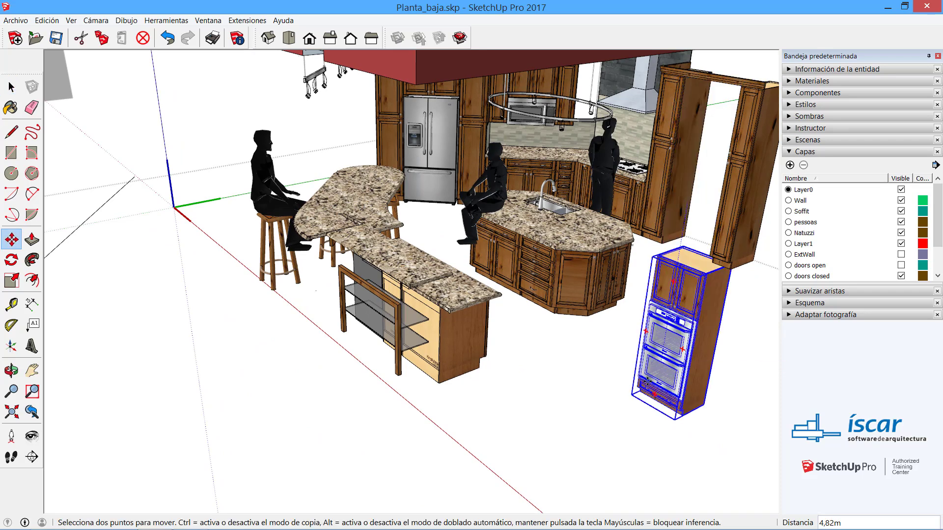
pyautogui.press('space')
pyautogui.scroll(-5, 543, 305)
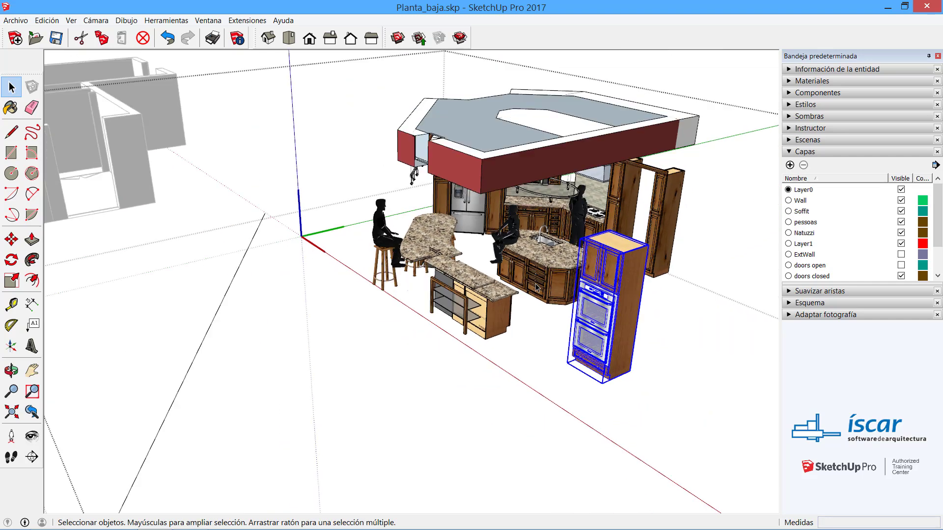
# Step: Delete the kitchen's island cabinets, the bar's end cabinet and the granite countertops
pyautogui.click(540, 276)
pyautogui.press('Delete')
pyautogui.click(501, 313)
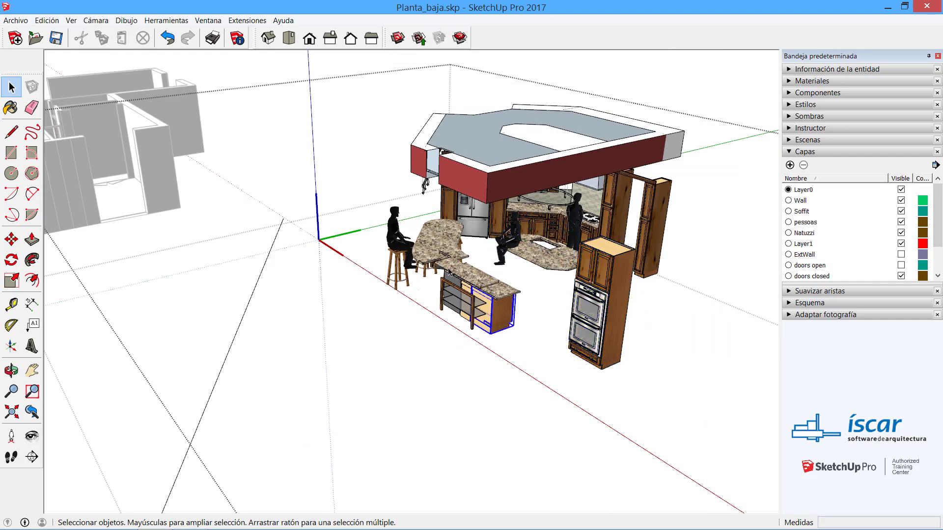
pyautogui.press('Delete')
pyautogui.click(477, 280)
pyautogui.press('Delete')
pyautogui.click(465, 293)
pyautogui.press('Delete')
pyautogui.click(465, 285)
pyautogui.press('Delete')
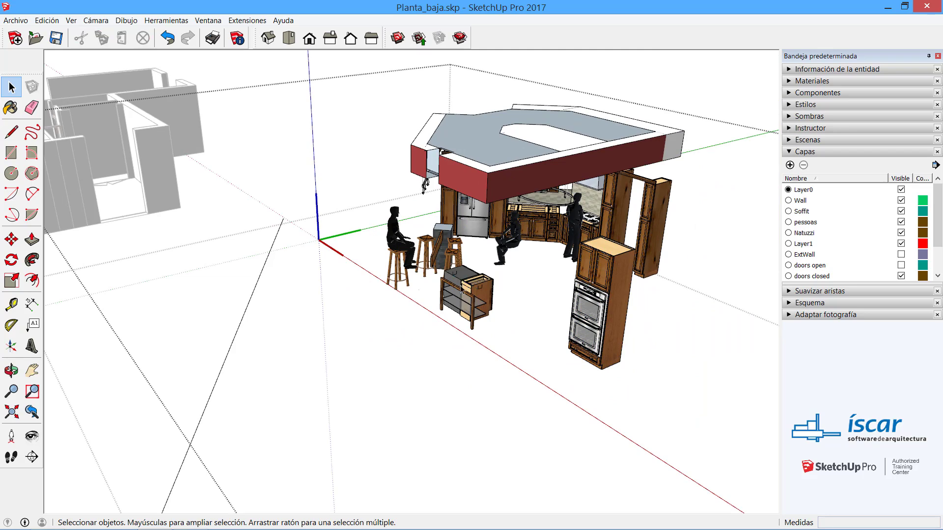
# Step: Open the bar's remaining base cabinet down to its wooden side panel and push/pull the panel face outward about 0.38 m
pyautogui.scroll(5, 486, 290)
pyautogui.scroll(3, 476, 286)
pyautogui.doubleClick(476, 286)
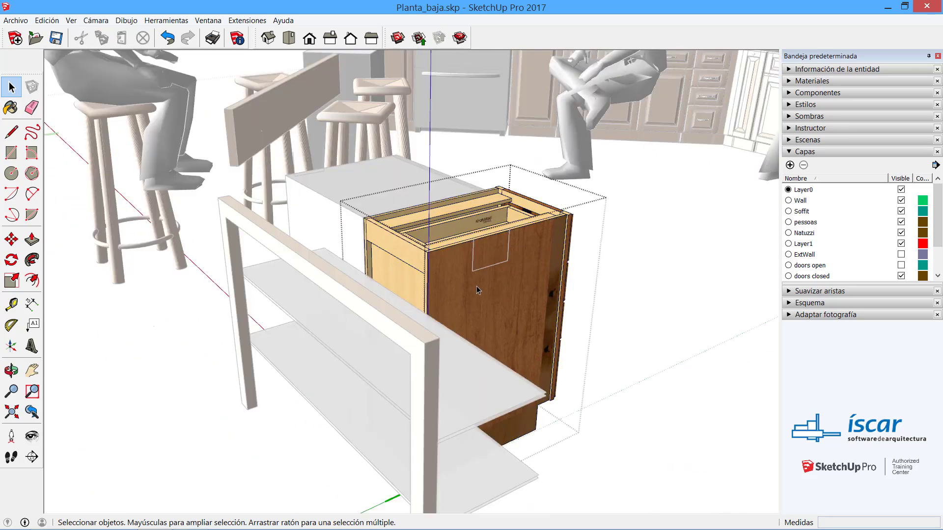
pyautogui.click(481, 293)
pyautogui.doubleClick(482, 293)
pyautogui.click(484, 293)
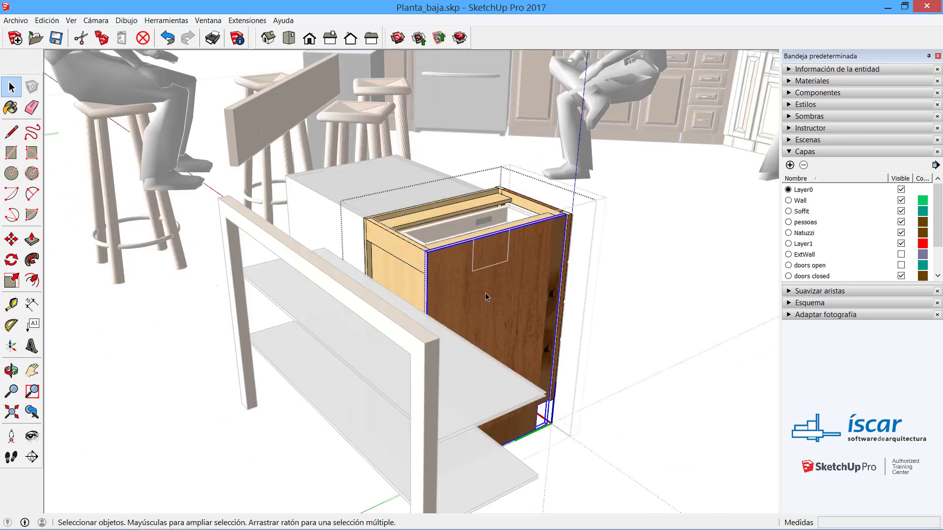
pyautogui.doubleClick(485, 293)
pyautogui.press('p')
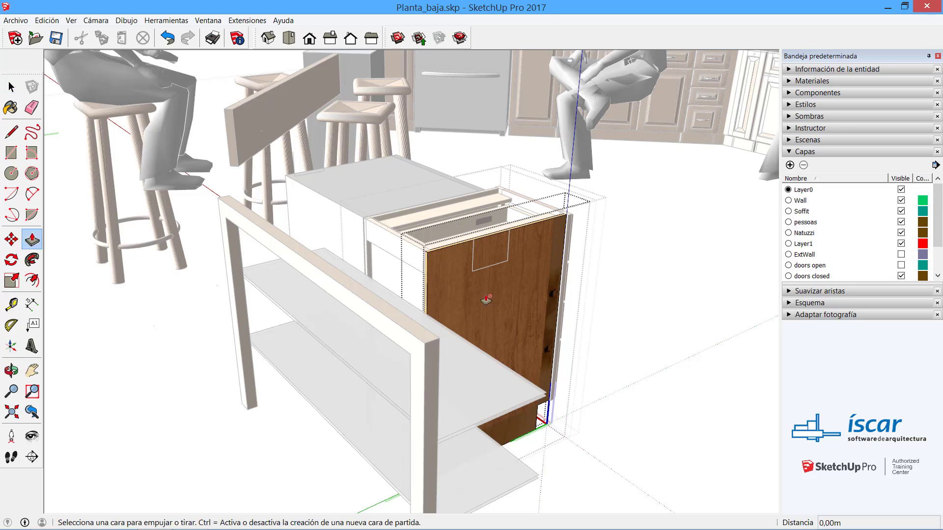
pyautogui.press('space')
pyautogui.doubleClick(487, 294)
pyautogui.click(490, 294)
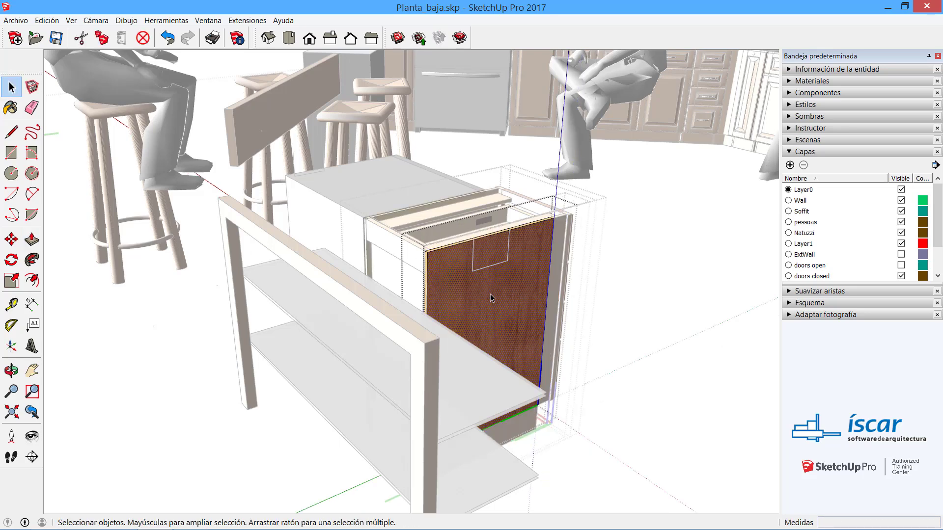
pyautogui.press('p')
pyautogui.click(491, 295)
pyautogui.click(574, 345)
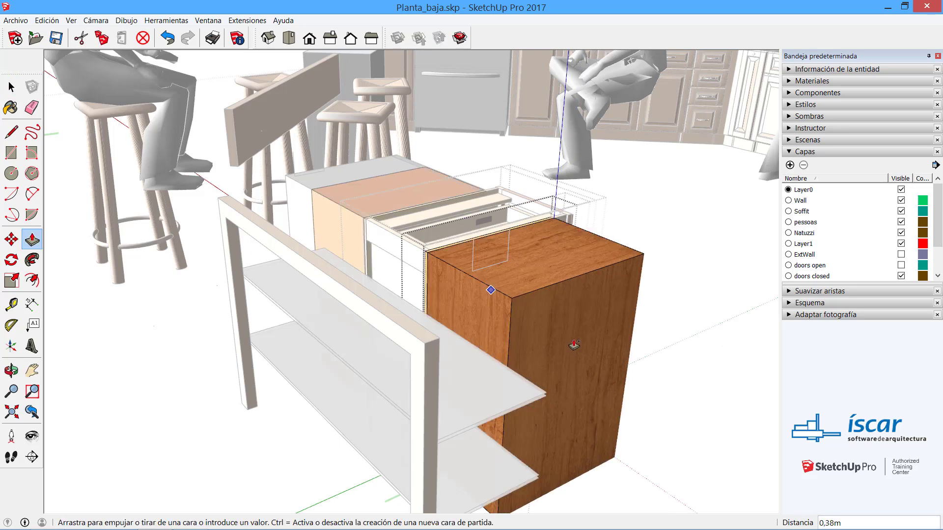
pyautogui.click(573, 346)
pyautogui.press('space')
# Step: Leave the nested component editing and delete the whole kitchen model
pyautogui.scroll(-2, 648, 349)
pyautogui.click(671, 388)
pyautogui.scroll(-2, 503, 340)
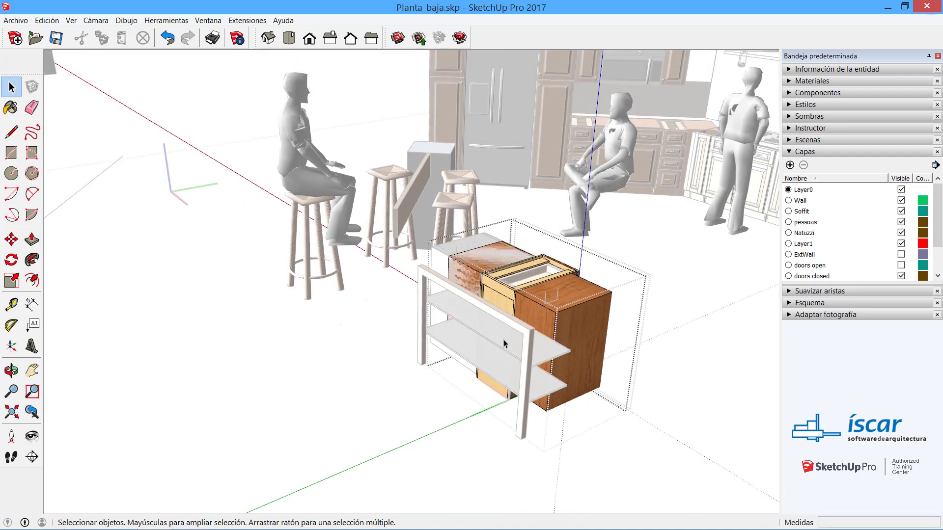
pyautogui.scroll(-3, 501, 342)
pyautogui.scroll(-3, 346, 343)
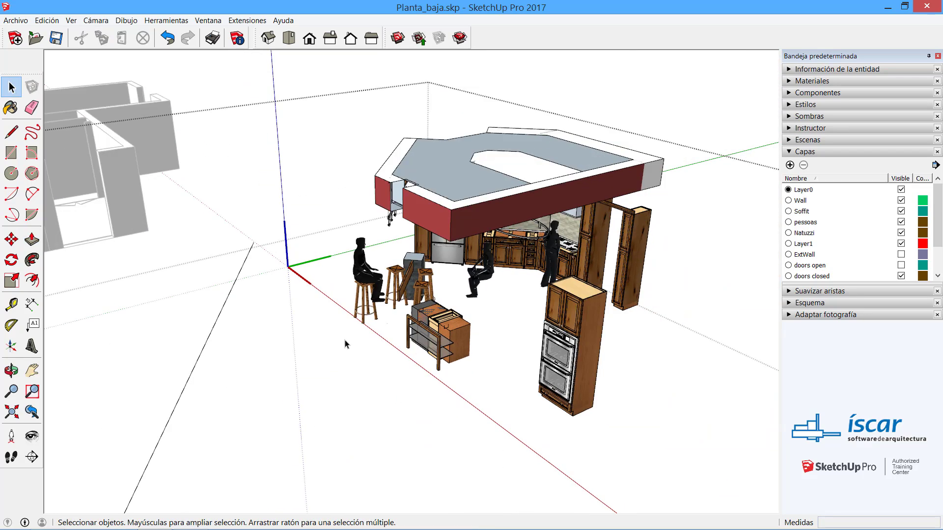
pyautogui.scroll(-3, 346, 343)
pyautogui.scroll(1, 143, 431)
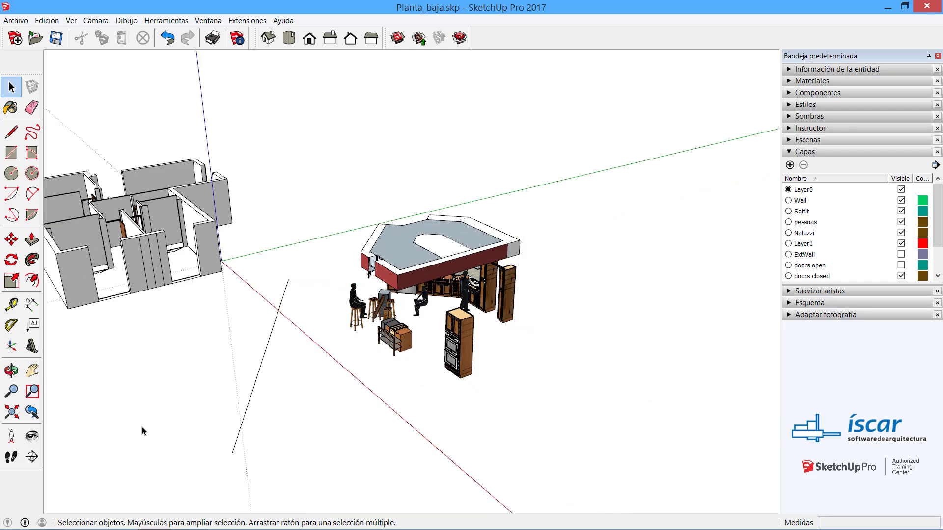
pyautogui.click(450, 266)
pyautogui.press('Delete')
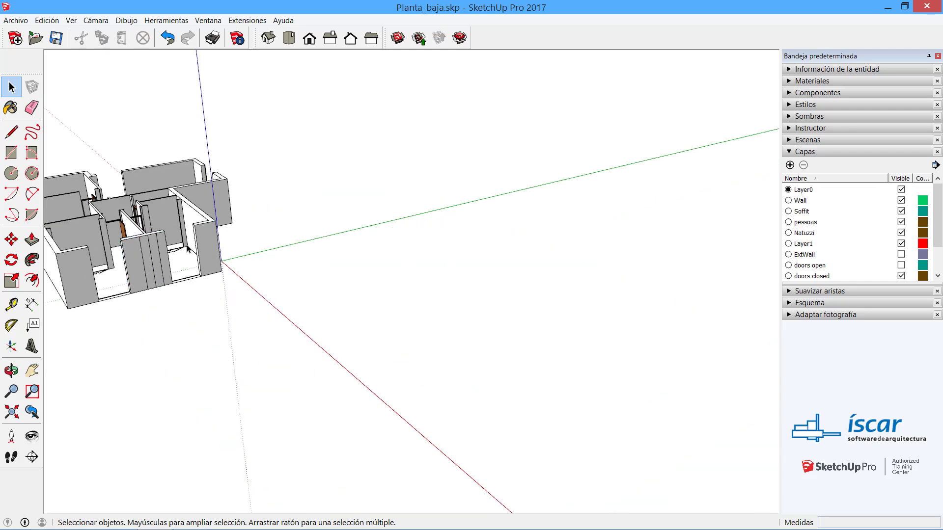
# Step: Reload the flat double-door component between the entrance hall and the sofa room with "P 80 DOBLE.skp" from the Carpintería folder
pyautogui.moveTo(125, 235); pyautogui.dragTo(522, 368, button='middle')
pyautogui.scroll(5, 364, 362)
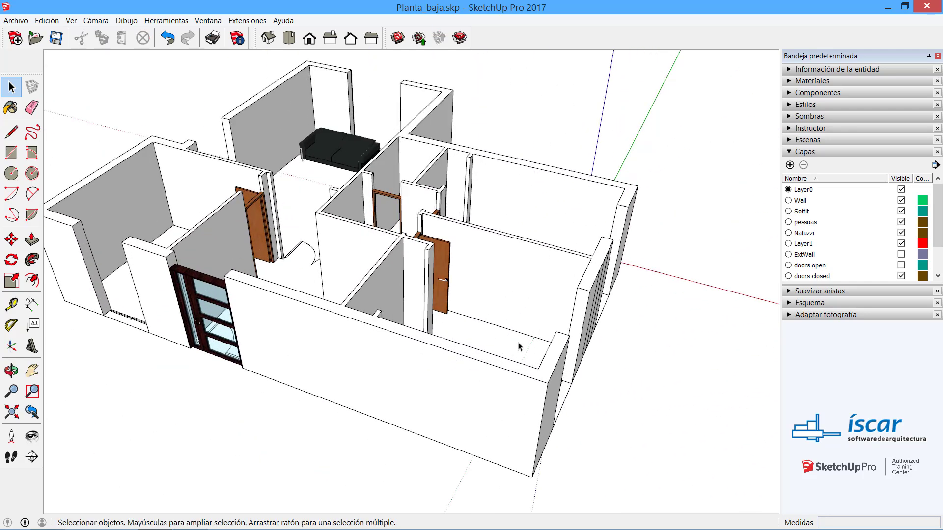
pyautogui.moveTo(382, 321); pyautogui.dragTo(406, 324, button='middle')
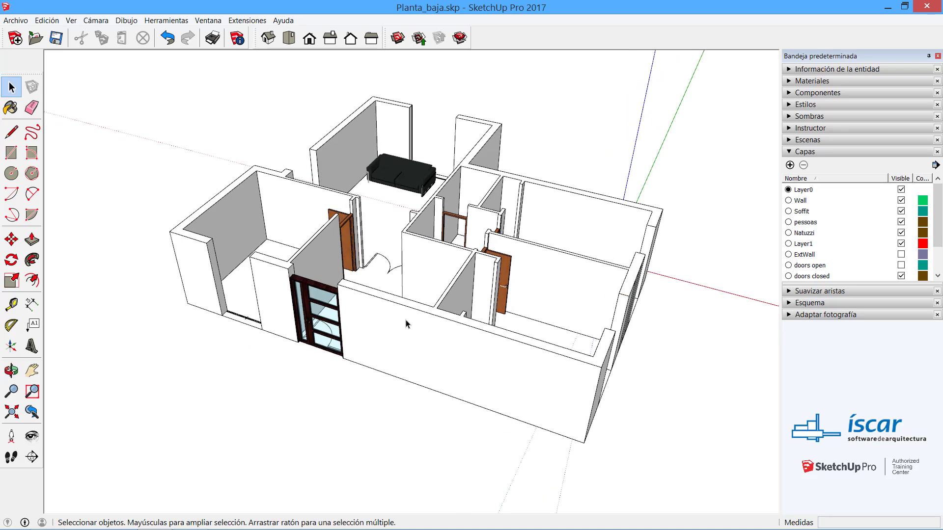
pyautogui.moveTo(373, 262); pyautogui.dragTo(606, 244, button='middle')
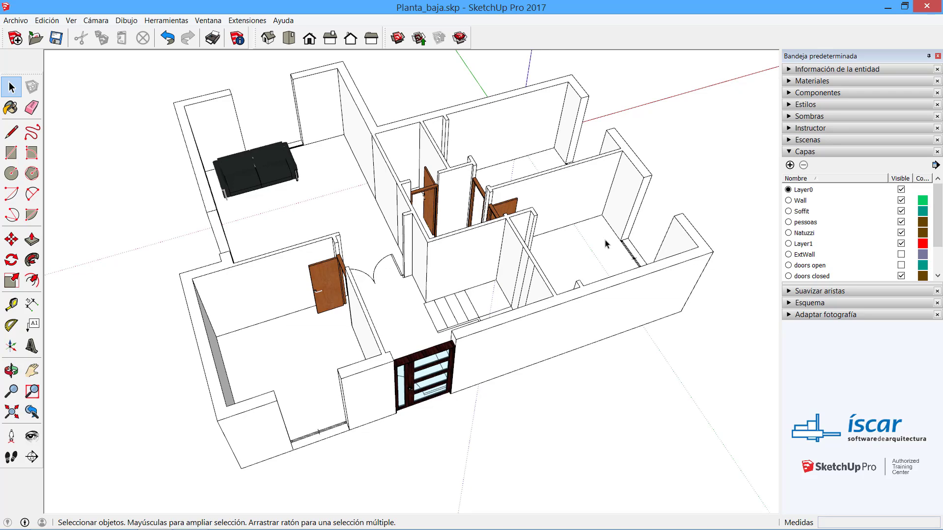
pyautogui.scroll(10, 393, 268)
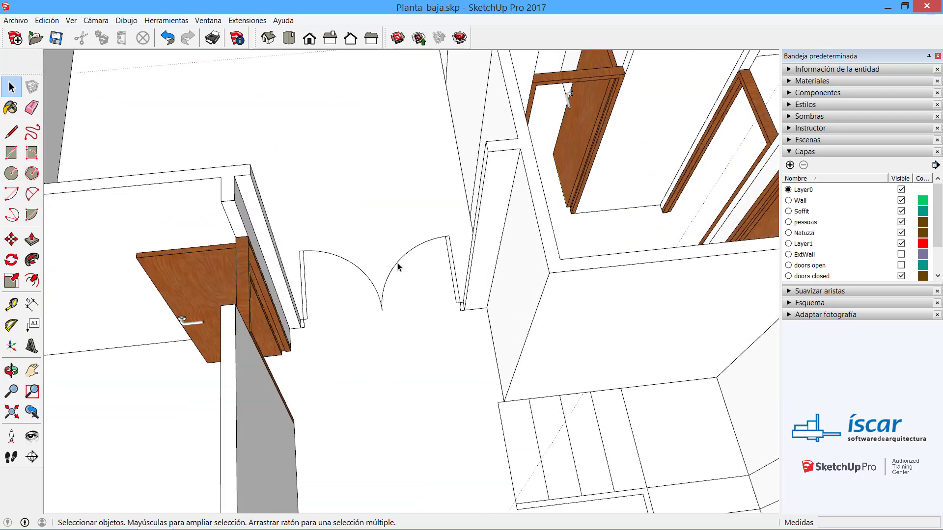
pyautogui.scroll(5, 398, 267)
pyautogui.click(392, 268)
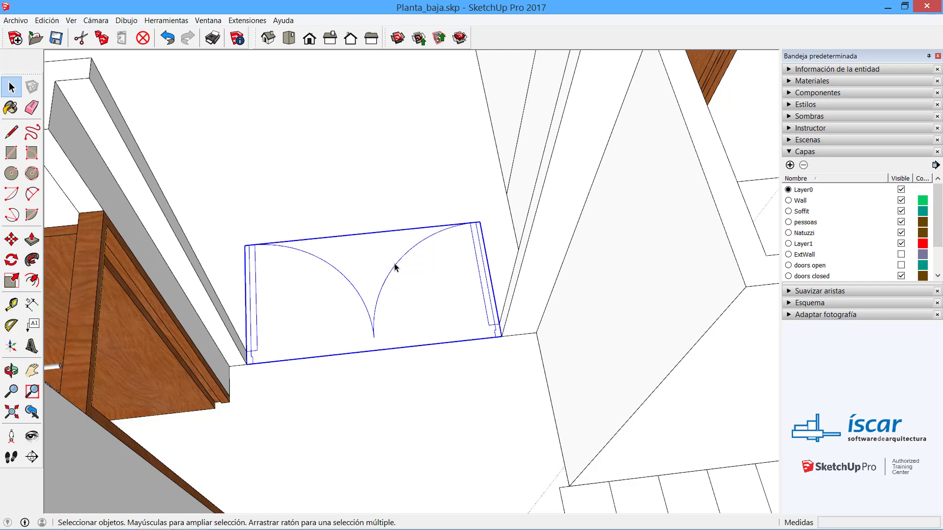
pyautogui.click(402, 442)
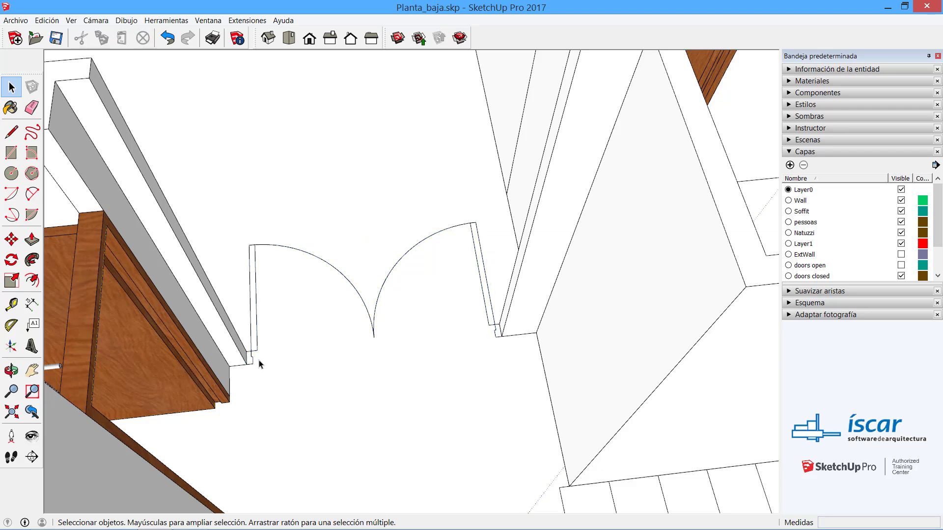
pyautogui.rightClick(257, 298)
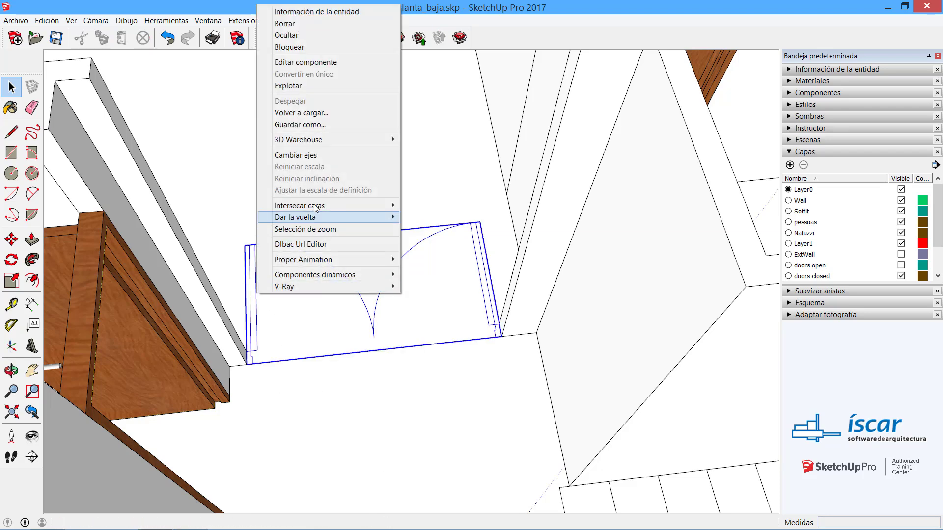
pyautogui.click(326, 114)
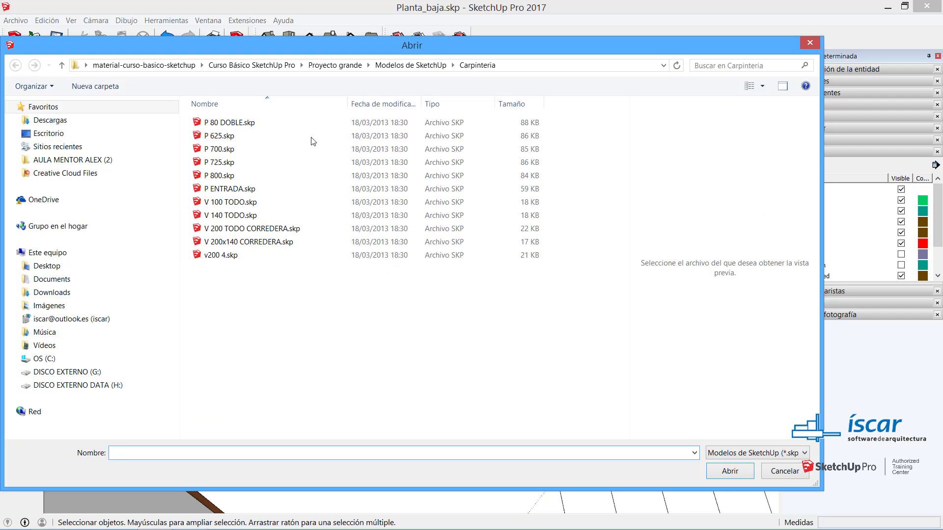
pyautogui.doubleClick(224, 123)
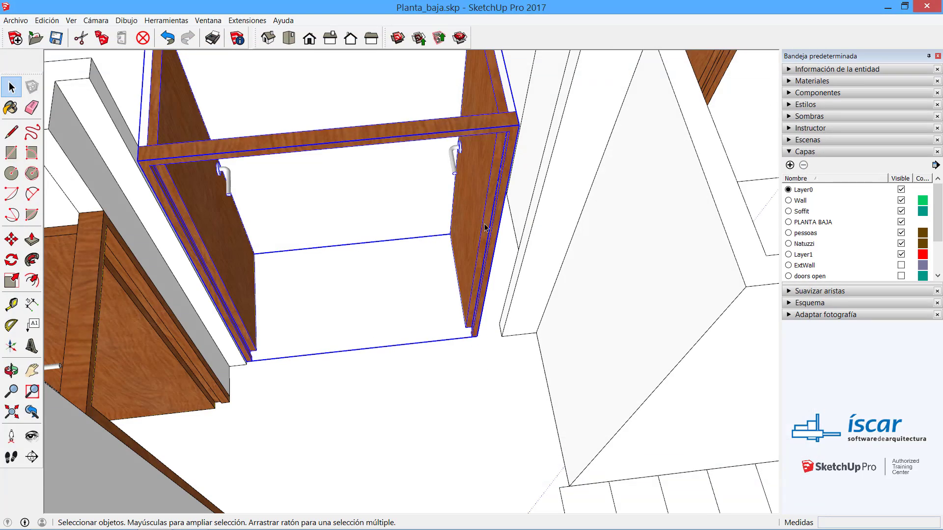
# Step: Scale the 3D double door along the red axis by about 1.11 to fill its opening
pyautogui.press('s')
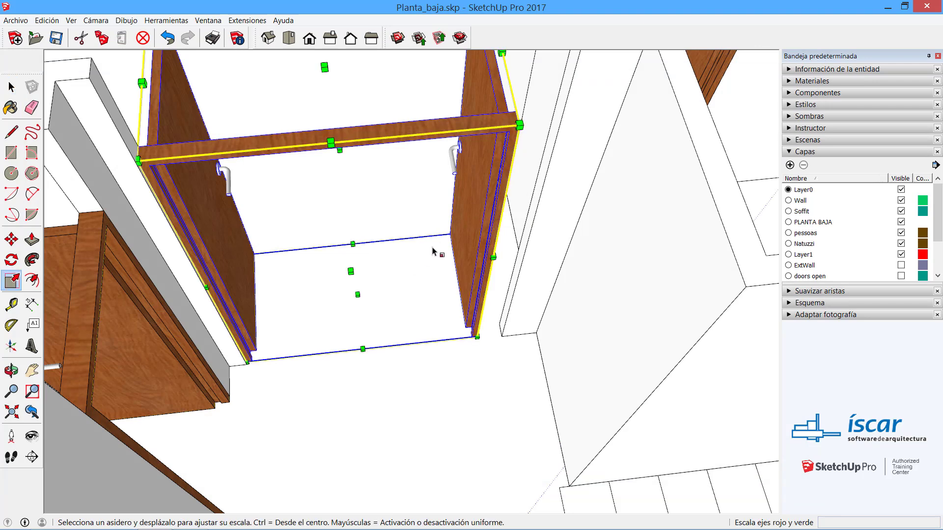
pyautogui.moveTo(485, 177); pyautogui.dragTo(486, 227, button='middle')
pyautogui.moveTo(486, 226); pyautogui.dragTo(521, 231)
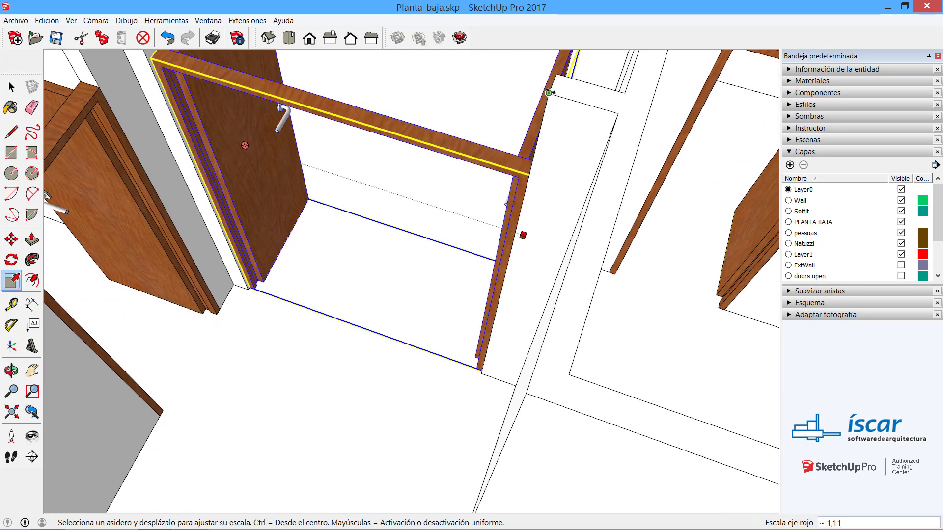
pyautogui.press('space')
pyautogui.click(282, 395)
pyautogui.scroll(-5, 290, 384)
pyautogui.moveTo(291, 385); pyautogui.dragTo(315, 263, button='middle')
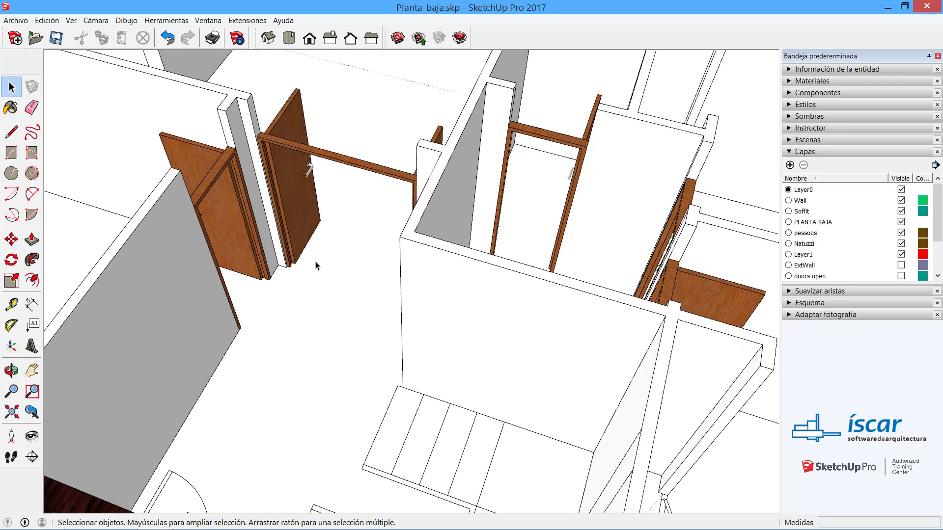
# Step: Examine the glazed entrance door and the 3D doors placed throughout the ground floor
pyautogui.moveTo(343, 219); pyautogui.dragTo(407, 164, button='middle')
pyautogui.scroll(6, 474, 212)
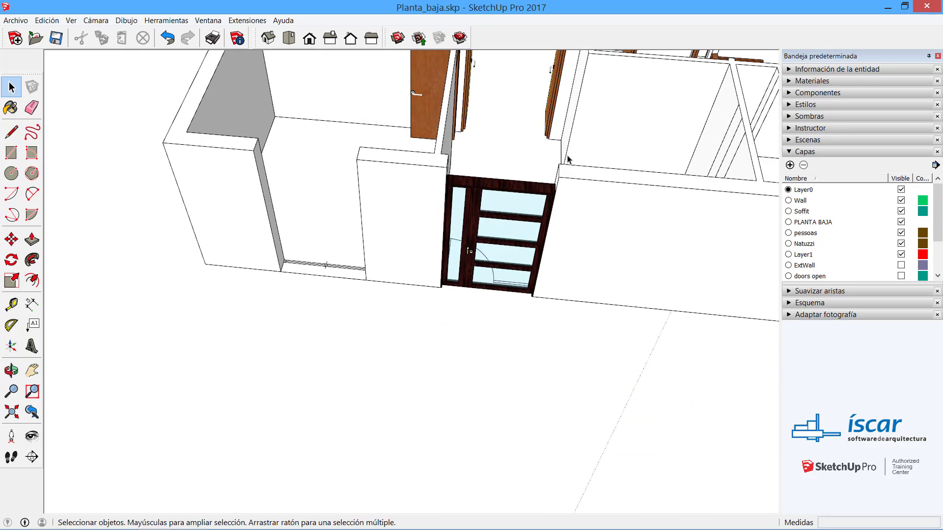
pyautogui.click(541, 204)
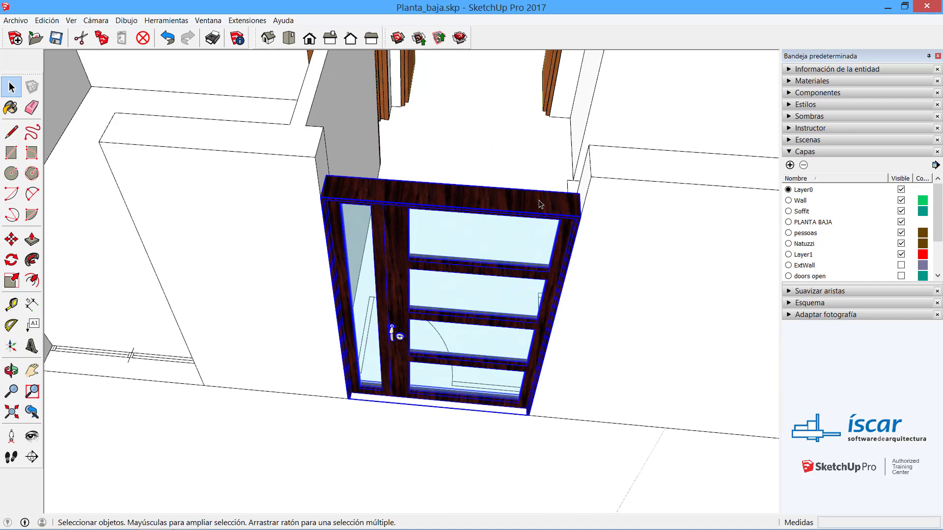
pyautogui.click(428, 460)
pyautogui.scroll(-5, 429, 456)
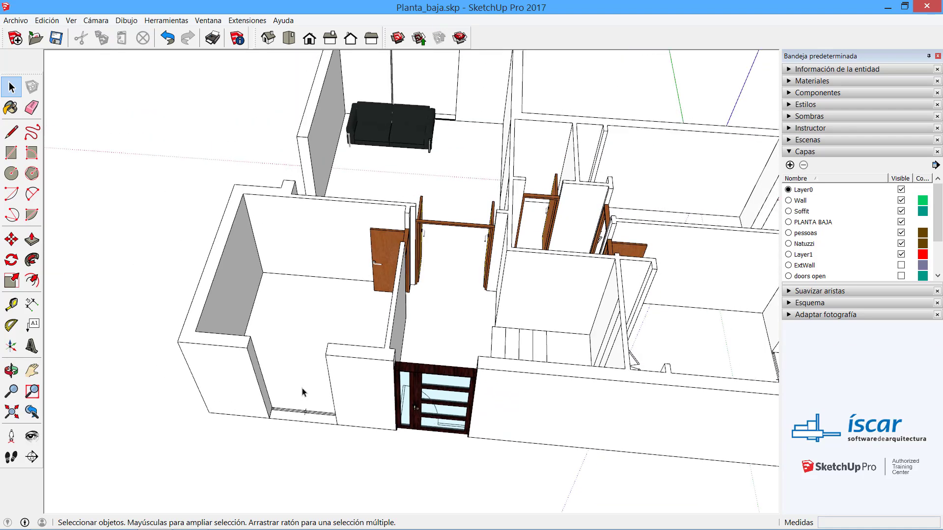
pyautogui.moveTo(324, 311); pyautogui.dragTo(644, 383, button='middle')
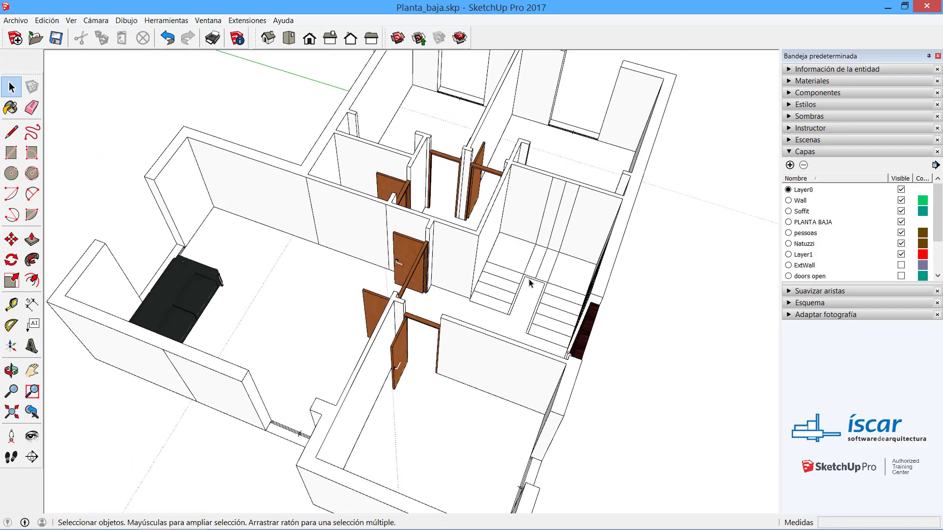
pyautogui.moveTo(614, 258); pyautogui.dragTo(518, 257, button='middle')
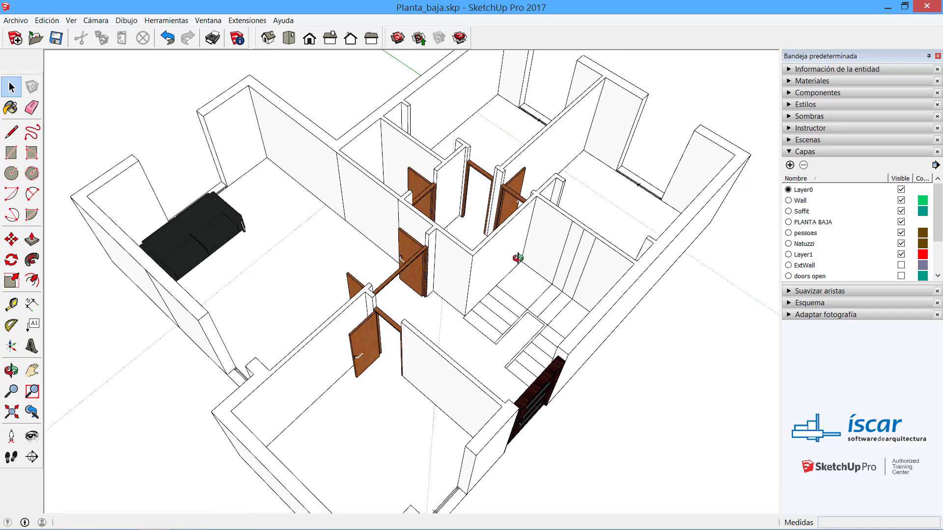
pyautogui.moveTo(449, 314); pyautogui.dragTo(400, 302, button='middle')
pyautogui.scroll(3, 410, 327)
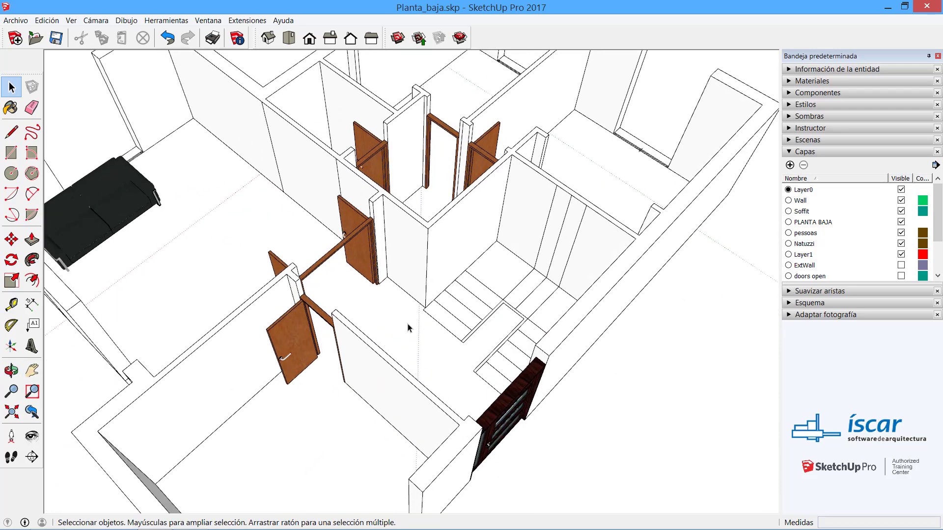
# Step: Examine the flat staircase lines beside the entrance door by selecting individual edges
pyautogui.moveTo(326, 353); pyautogui.dragTo(565, 366, button='middle')
pyautogui.scroll(4, 585, 246)
pyautogui.moveTo(582, 255); pyautogui.dragTo(494, 249, button='middle')
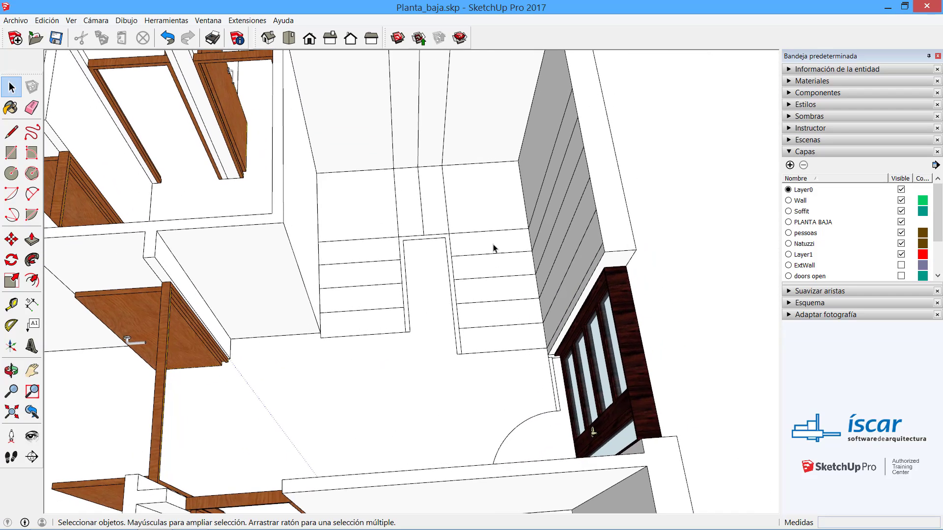
pyautogui.click(491, 232)
pyautogui.click(448, 228)
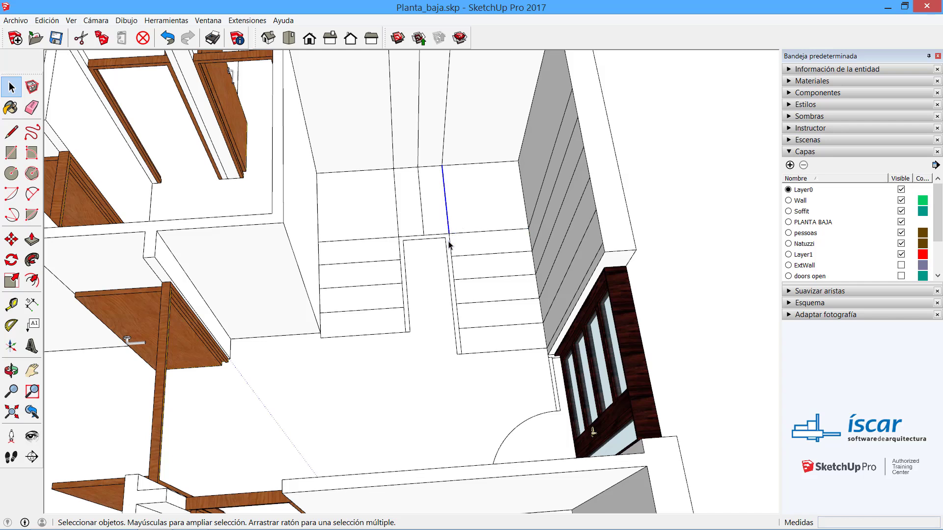
pyautogui.click(474, 279)
pyautogui.press('Escape')
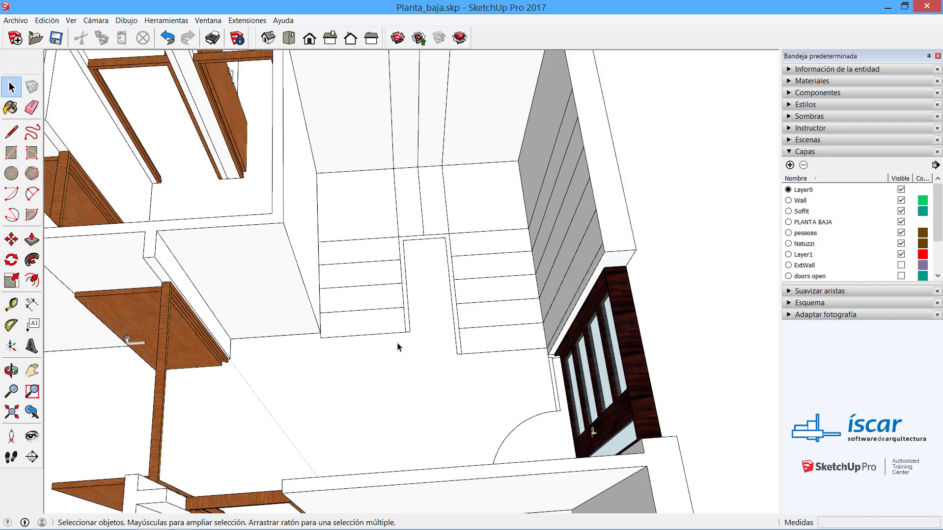
pyautogui.scroll(-3, 531, 312)
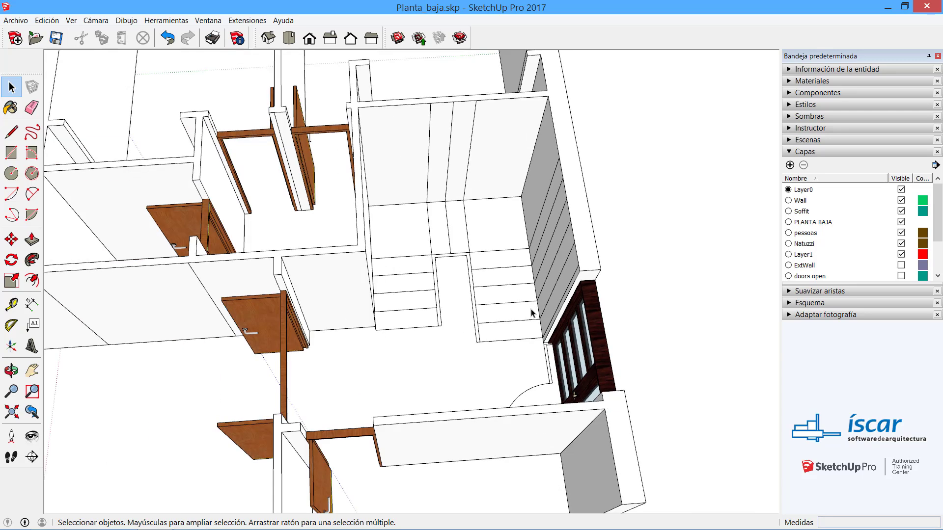
# Step: Explode the flat double-door component between the hall and the sofa room and check its loose edges individually
pyautogui.moveTo(423, 272); pyautogui.dragTo(359, 275, button='middle')
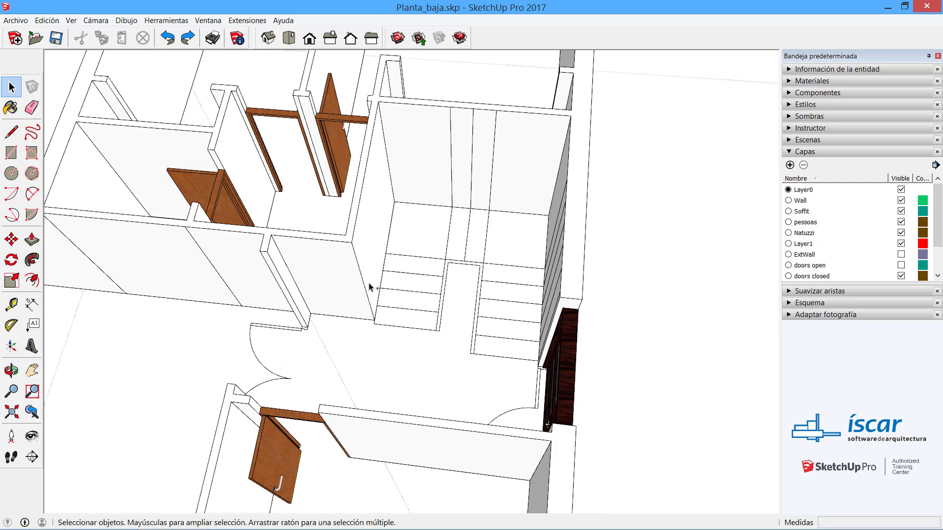
pyautogui.moveTo(361, 277); pyautogui.dragTo(221, 343, button='middle')
pyautogui.scroll(5, 301, 257)
pyautogui.click(357, 199)
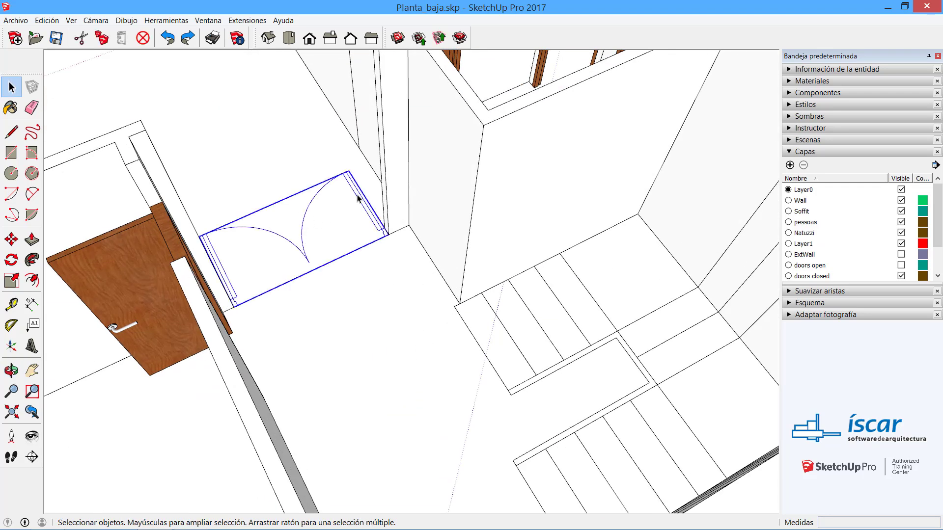
pyautogui.rightClick(357, 196)
pyautogui.click(390, 277)
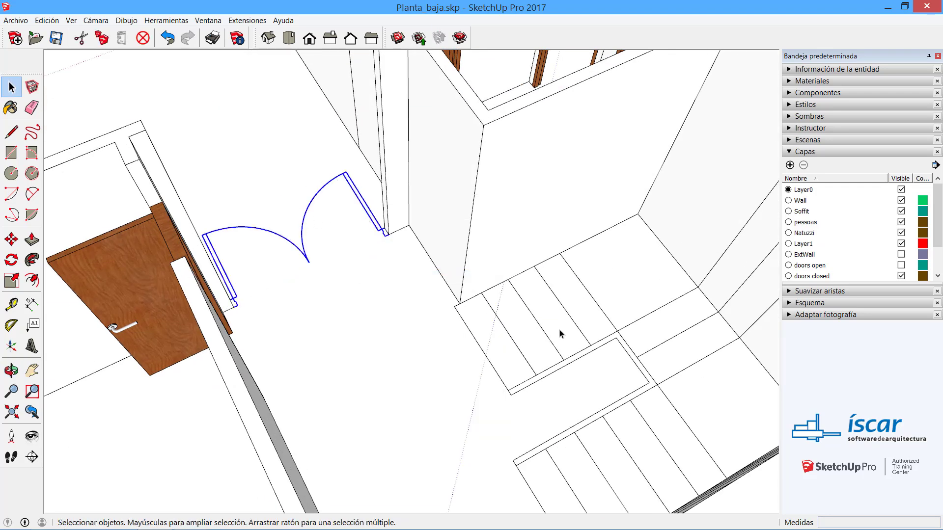
pyautogui.click(540, 329)
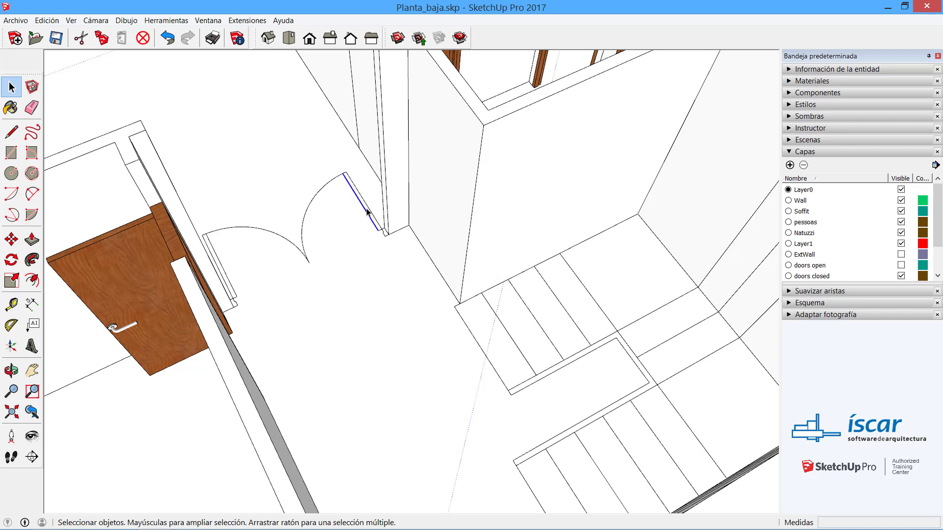
pyautogui.click(303, 225)
pyautogui.click(501, 323)
# Step: Copy the whole staircase linework, including the touching wall faces, to an empty area outside the building
pyautogui.moveTo(490, 363); pyautogui.dragTo(573, 296, button='middle')
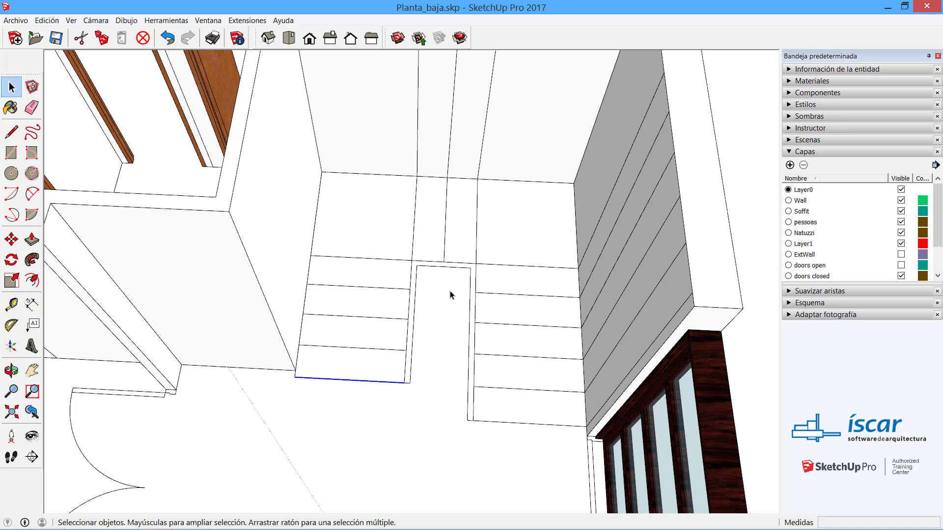
pyautogui.click(341, 426)
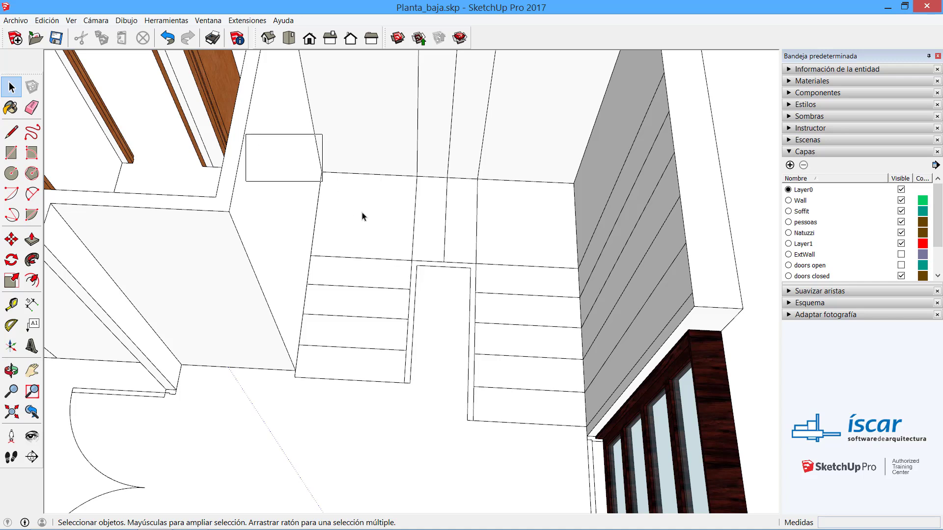
pyautogui.moveTo(362, 217)
pyautogui.mouseDown()
pyautogui.moveTo(627, 454)
pyautogui.moveTo(544, 336)
pyautogui.moveTo(312, 192)
pyautogui.moveTo(625, 483)
pyautogui.moveTo(707, 438)
pyautogui.moveTo(680, 436)
pyautogui.moveTo(645, 457)
pyautogui.moveTo(652, 459)
pyautogui.mouseUp()
pyautogui.moveTo(272, 126); pyautogui.dragTo(707, 471)
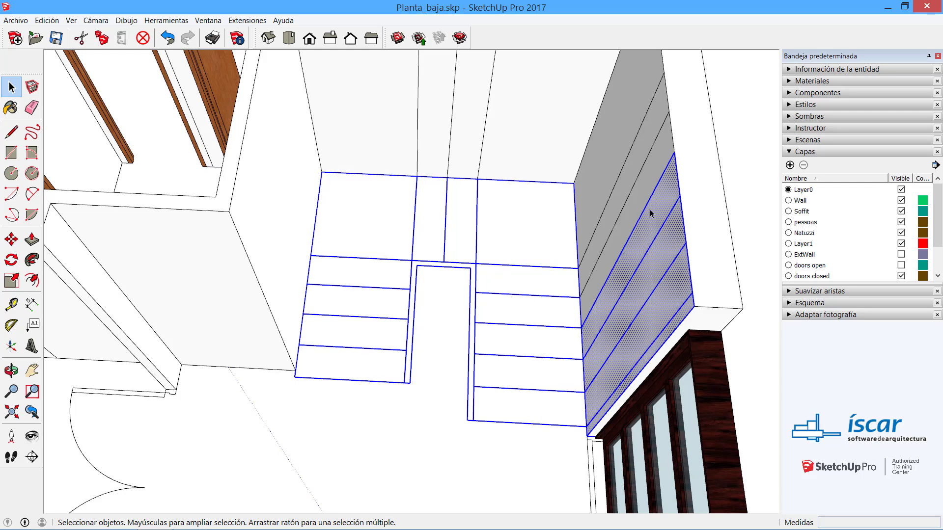
pyautogui.scroll(-3, 420, 203)
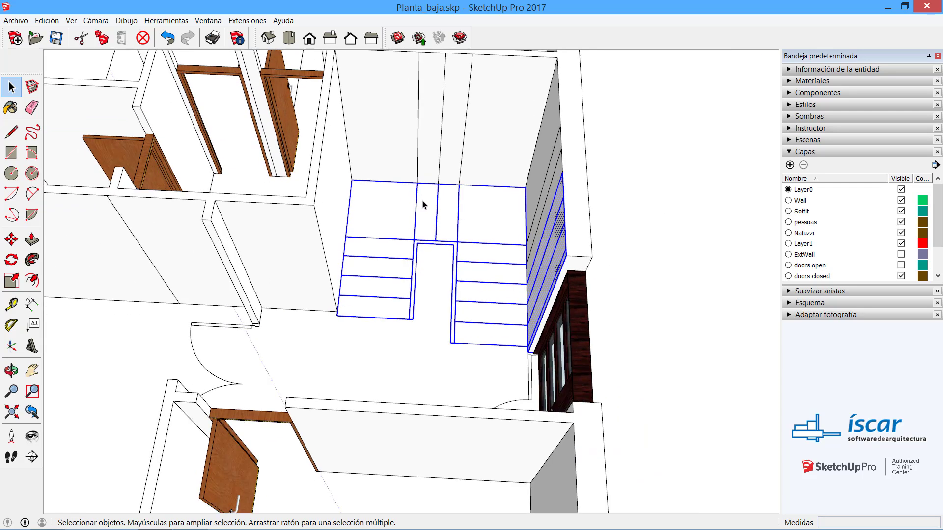
pyautogui.click(13, 239)
pyautogui.click(411, 288)
pyautogui.scroll(-4, 543, 273)
pyautogui.keyDown('shift'); pyautogui.moveTo(422, 260); pyautogui.dragTo(200, 237, button='middle'); pyautogui.keyUp('shift')
pyautogui.click(667, 299)
pyautogui.moveTo(221, 296); pyautogui.dragTo(320, 349, button='middle')
# Step: Close the first tread near the entrance door with a line along the wall and push/pull it up 0.30 m
pyautogui.press('space')
pyautogui.scroll(6, 321, 349)
pyautogui.scroll(2, 440, 353)
pyautogui.press('l')
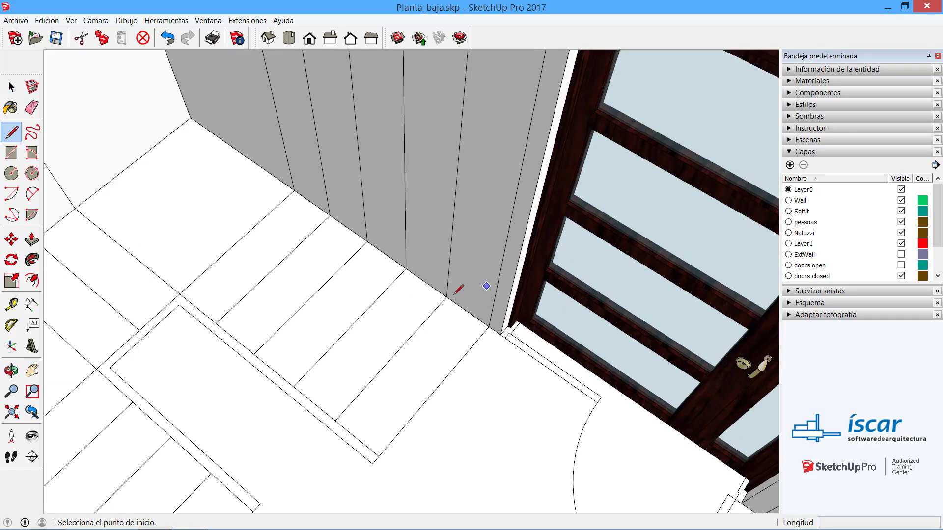
pyautogui.click(446, 297)
pyautogui.click(501, 334)
pyautogui.press('space')
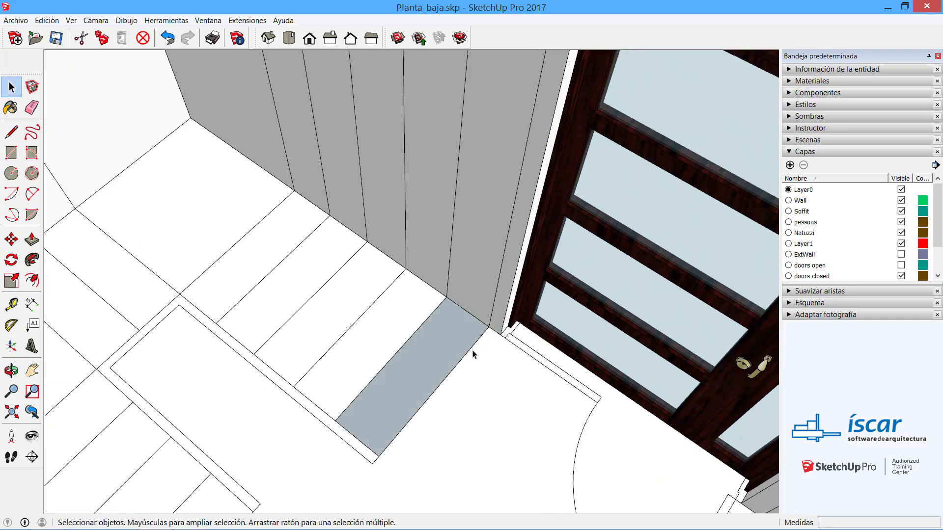
pyautogui.press('p')
pyautogui.click(452, 347)
pyautogui.click(449, 322)
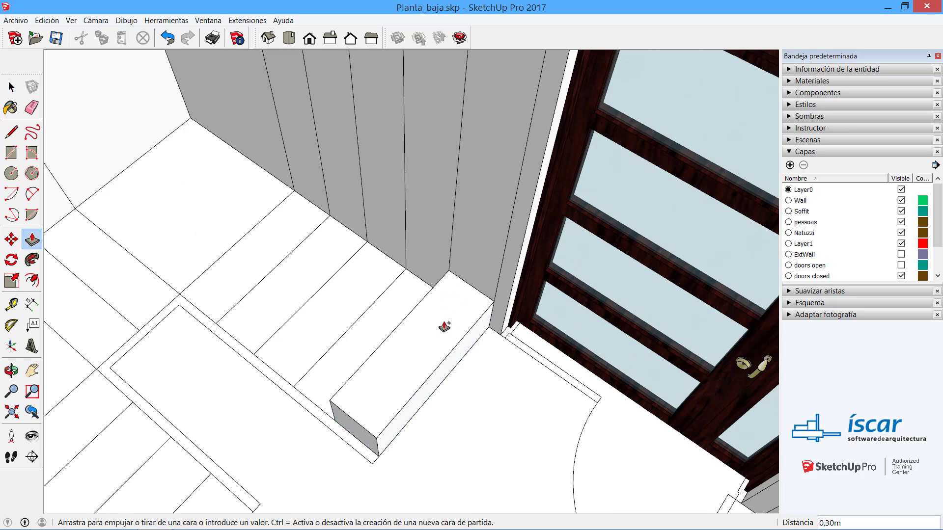
# Step: Try to move the extruded tread together with its connected edges
pyautogui.moveTo(444, 325); pyautogui.dragTo(354, 277, button='middle')
pyautogui.press('space')
pyautogui.moveTo(284, 208); pyautogui.dragTo(529, 476)
pyautogui.press('m')
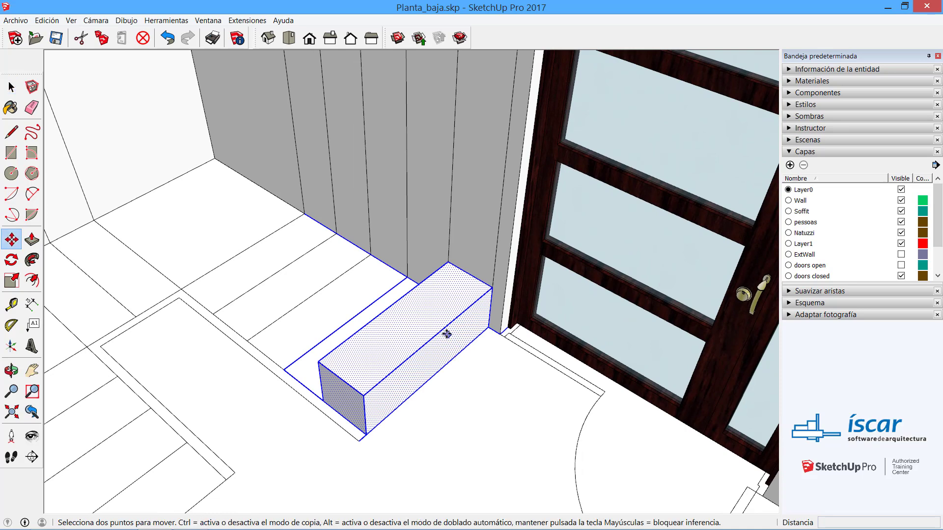
pyautogui.click(446, 331)
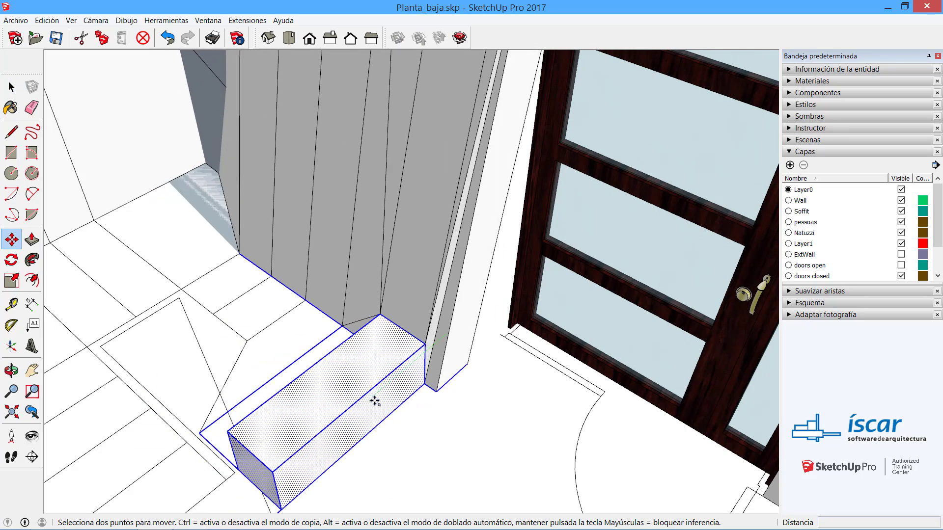
pyautogui.press('Escape')
pyautogui.press('space')
pyautogui.click(505, 205)
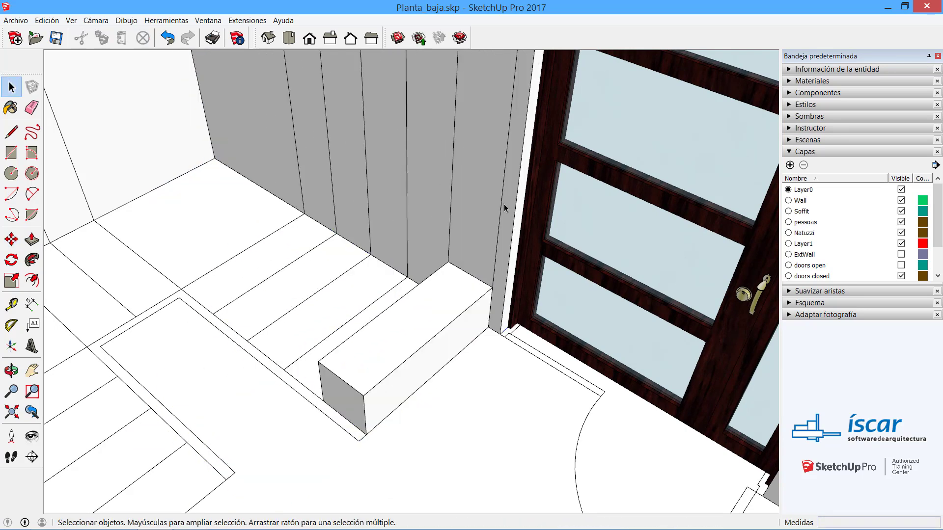
# Step: Examine the staircase with its extruded tread from several sides and select the exploded double door's lines
pyautogui.scroll(3, 505, 205)
pyautogui.scroll(2, 352, 172)
pyautogui.moveTo(348, 180); pyautogui.dragTo(444, 310, button='middle')
pyautogui.scroll(3, 560, 294)
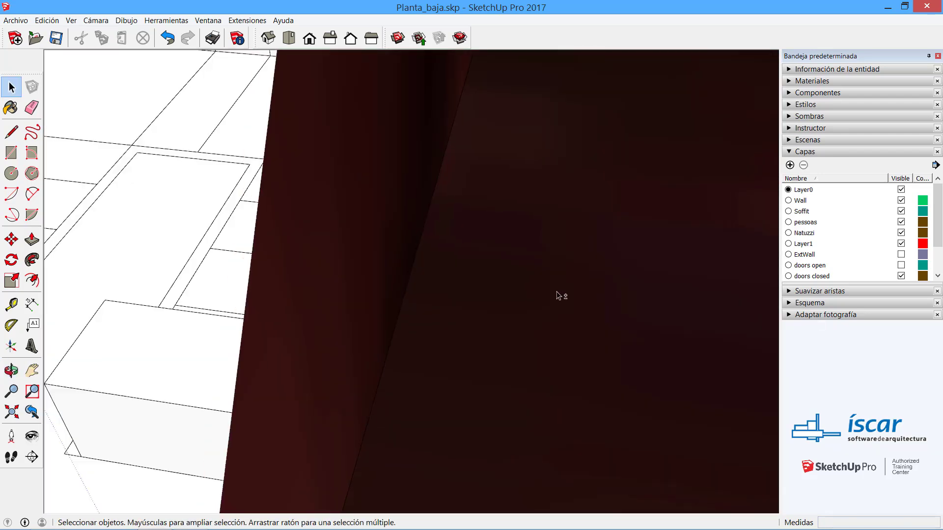
pyautogui.scroll(3, 305, 249)
pyautogui.scroll(2, 474, 259)
pyautogui.moveTo(475, 255); pyautogui.dragTo(681, 312, button='middle')
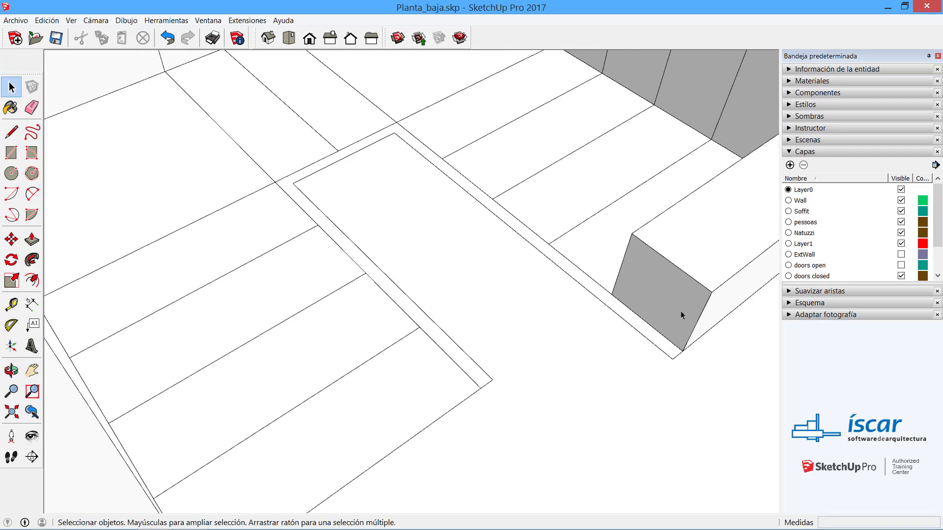
pyautogui.scroll(-2, 539, 348)
pyautogui.scroll(-5, 539, 324)
pyautogui.moveTo(539, 318)
pyautogui.mouseDown(button='middle')
pyautogui.moveTo(84, 400)
pyautogui.moveTo(186, 278)
pyautogui.moveTo(260, 348)
pyautogui.mouseUp(button='middle')
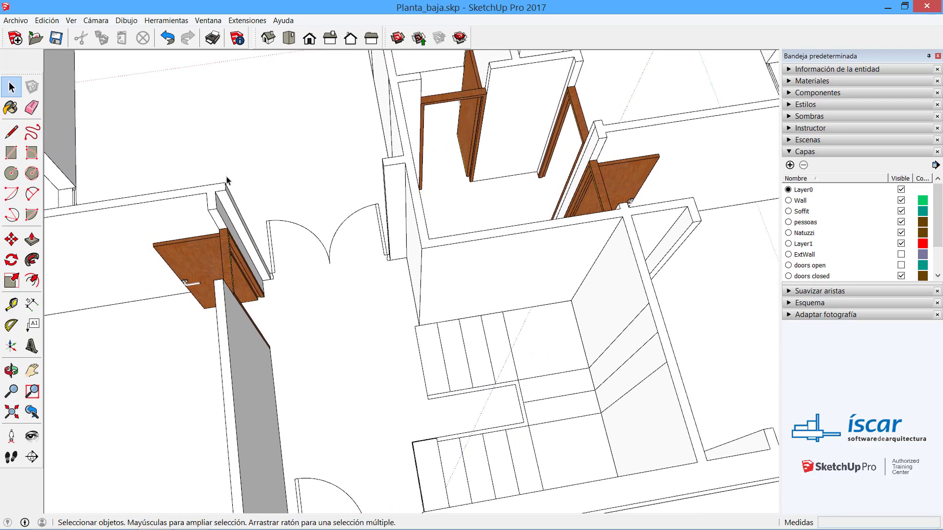
pyautogui.moveTo(237, 178)
pyautogui.mouseDown()
pyautogui.moveTo(377, 290)
pyautogui.moveTo(415, 308)
pyautogui.mouseUp()
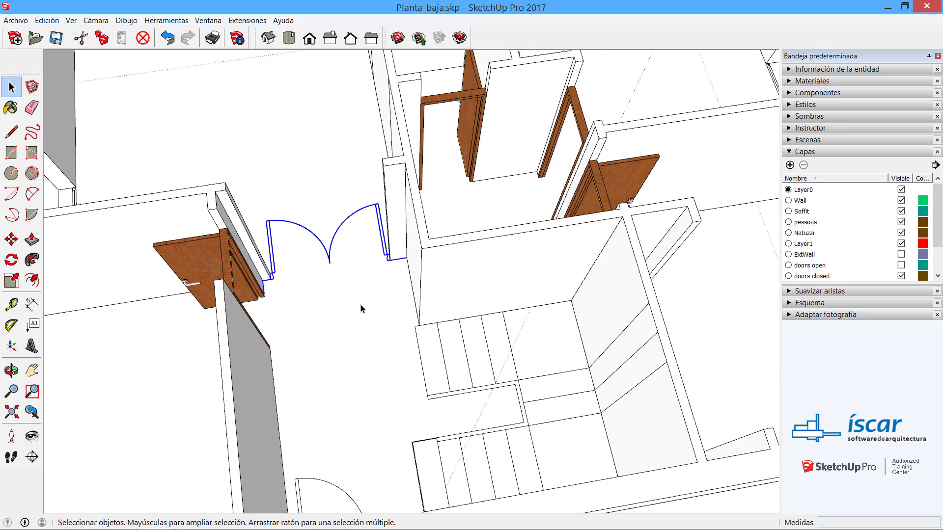
# Step: Delete the vertical wall faces attached to the copied staircase outside the building
pyautogui.scroll(-10, 361, 308)
pyautogui.moveTo(442, 305); pyautogui.dragTo(879, 293, button='middle')
pyautogui.scroll(7, 448, 231)
pyautogui.moveTo(482, 201); pyautogui.dragTo(606, 163, button='middle')
pyautogui.keyDown('shift'); pyautogui.moveTo(589, 196); pyautogui.dragTo(605, 221, button='middle'); pyautogui.keyUp('shift')
pyautogui.moveTo(609, 226); pyautogui.dragTo(476, 89)
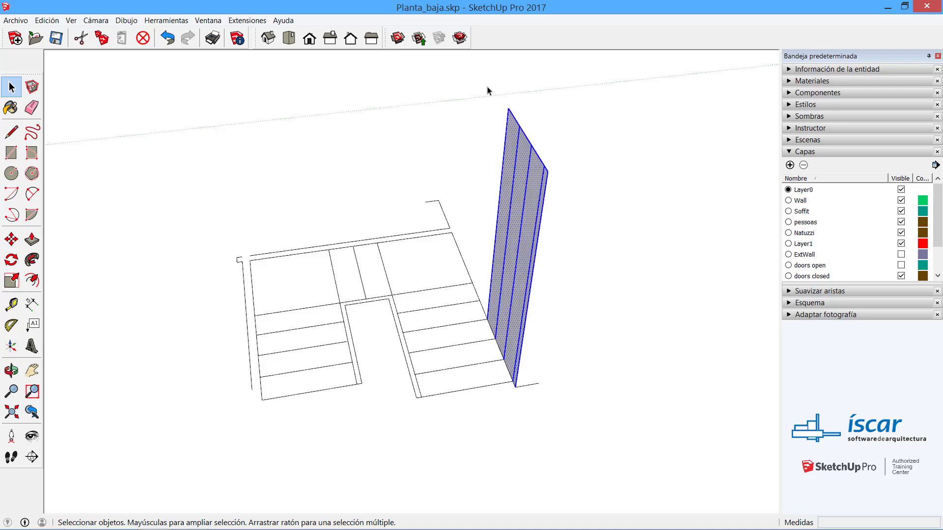
pyautogui.press('Delete')
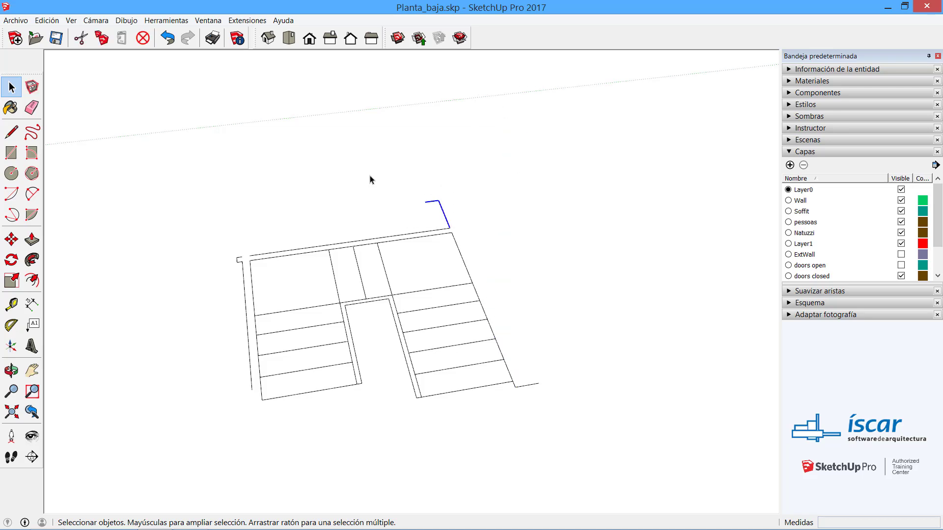
# Step: Delete the leftover wall lines around the outside of the copied staircase outline
pyautogui.press('Delete')
pyautogui.click(258, 256)
pyautogui.press('Delete')
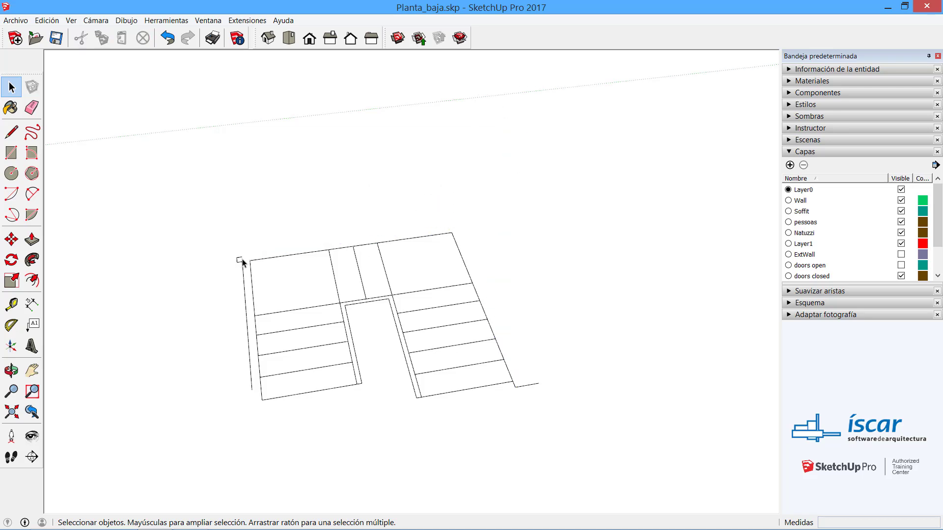
pyautogui.click(241, 266)
pyautogui.press('Delete')
pyautogui.click(531, 387)
pyautogui.press('Delete')
# Step: Delete the redundant inner parallel lines around the stairwell opening between the two flights
pyautogui.click(416, 397)
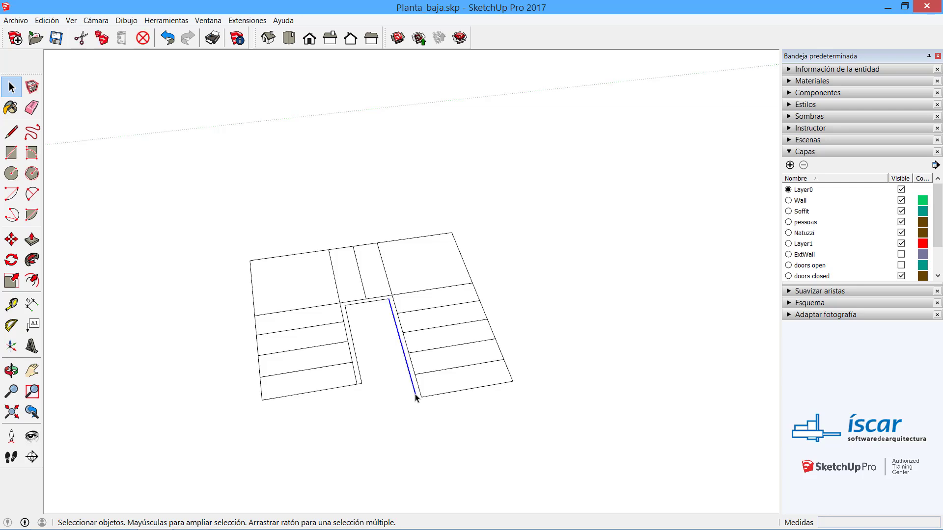
pyautogui.press('Delete')
pyautogui.click(368, 303)
pyautogui.press('Delete')
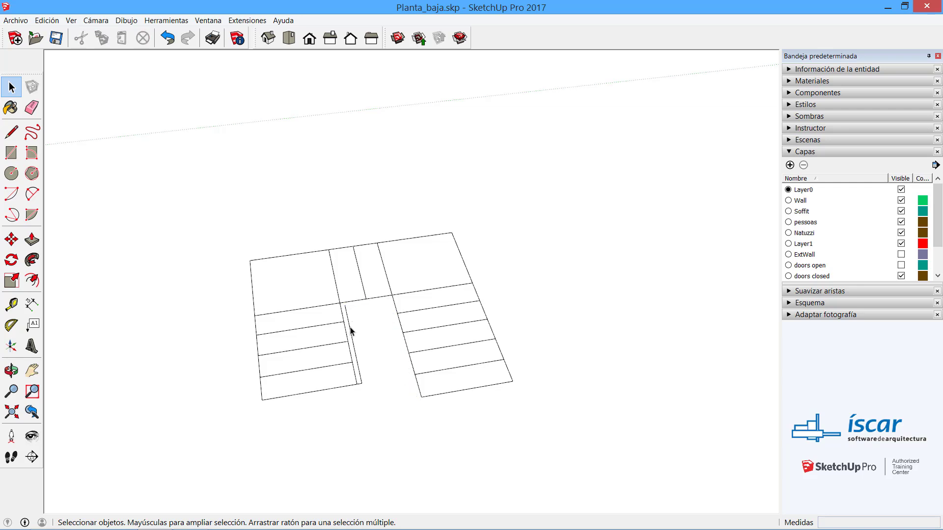
# Step: Trace a 0.30 m line along the first tread's outer edge to close it into a face
pyautogui.scroll(3, 413, 386)
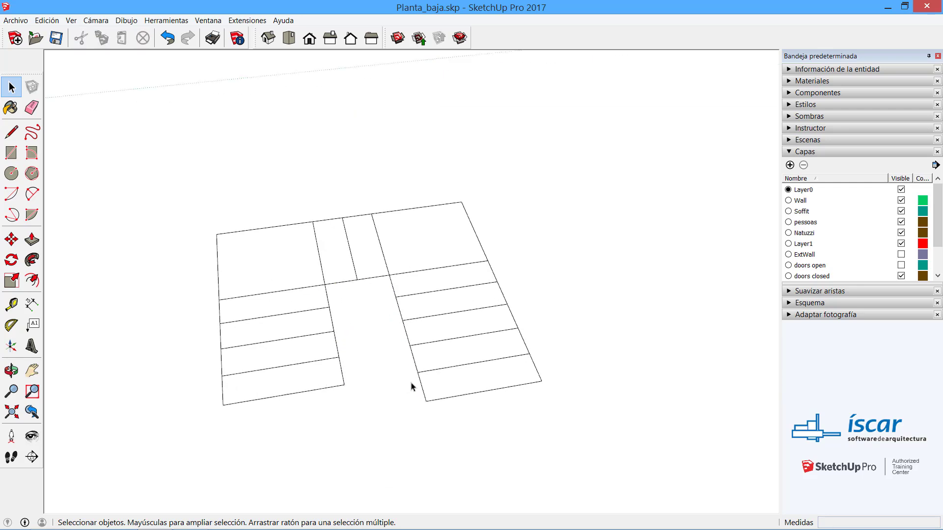
pyautogui.press('l')
pyautogui.click(549, 341)
pyautogui.click(566, 377)
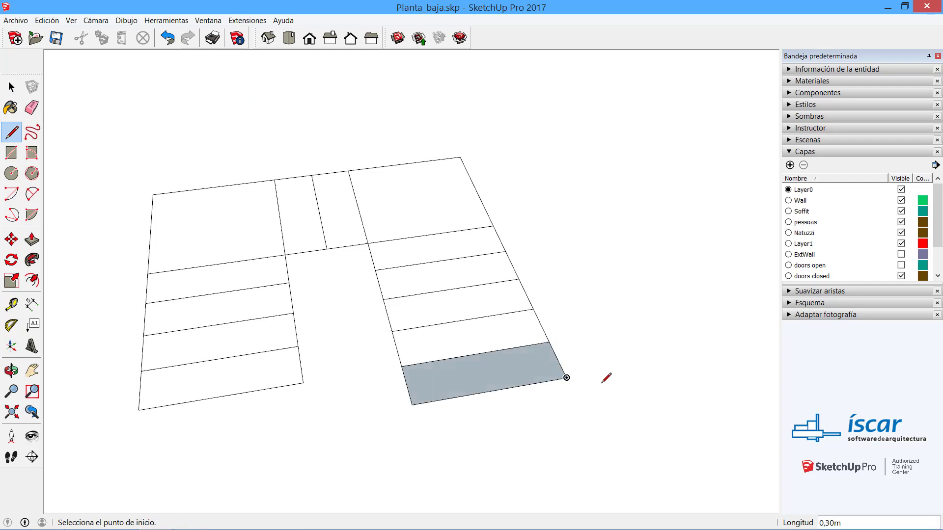
# Step: Try to push/pull the first tread's face upward and undo the extrusion
pyautogui.moveTo(603, 325)
pyautogui.mouseDown(button='middle')
pyautogui.moveTo(311, 396)
pyautogui.moveTo(388, 354)
pyautogui.mouseUp(button='middle')
pyautogui.press('p')
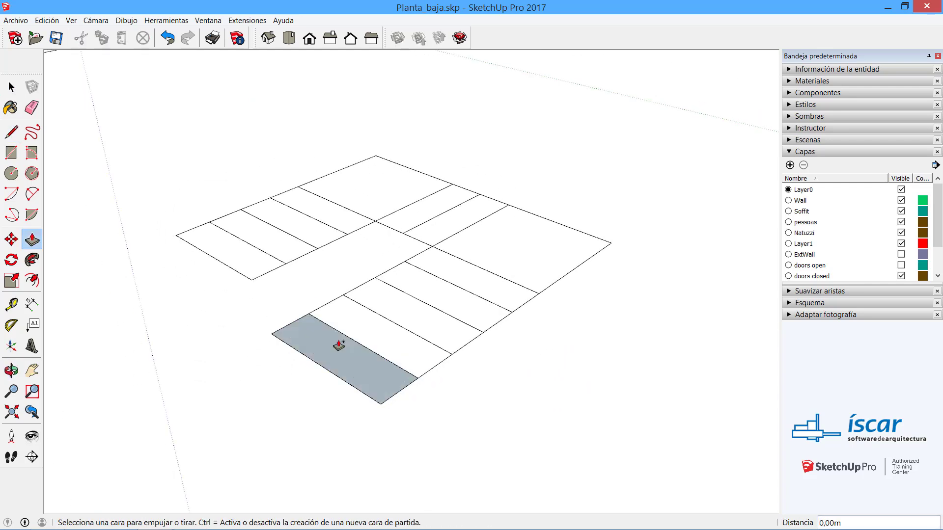
pyautogui.click(337, 343)
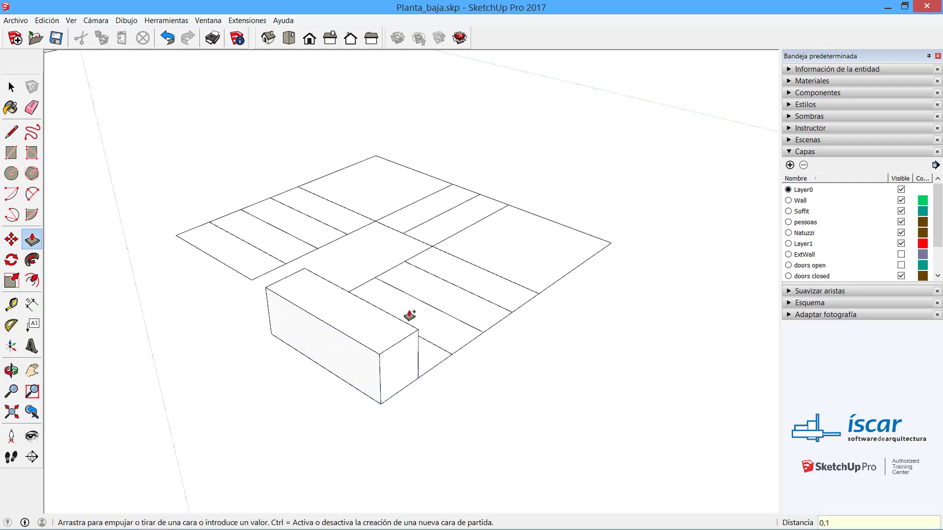
pyautogui.press('Return')
pyautogui.press('space')
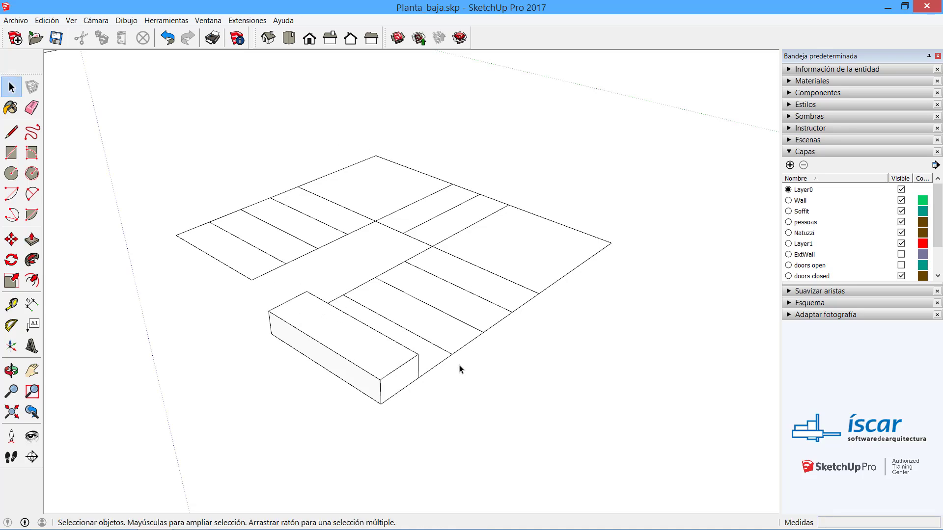
pyautogui.moveTo(460, 369); pyautogui.dragTo(422, 389, button='middle')
pyautogui.press('p')
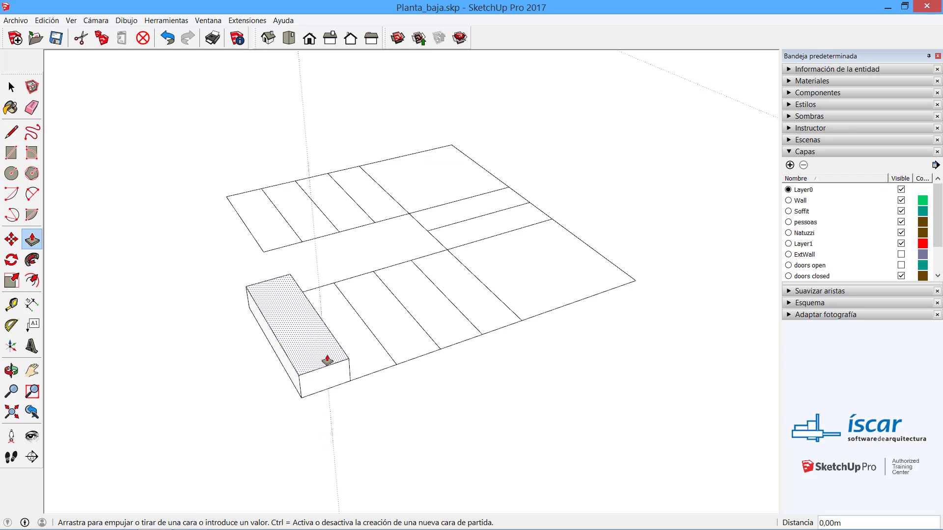
pyautogui.hotkey('ctrl', 'z')
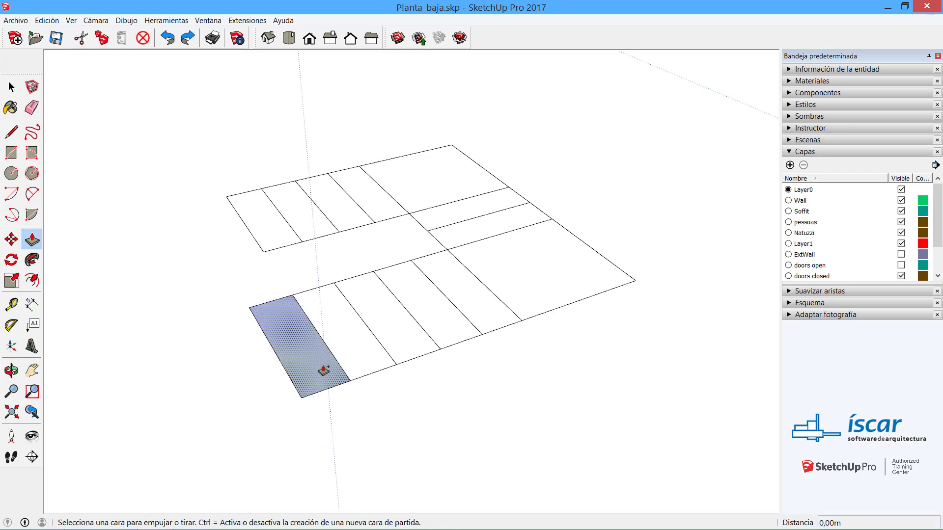
# Step: Push/pull the first tread's face up 0.22 m
pyautogui.click(324, 371)
pyautogui.write('0,2')
pyautogui.press('Return')
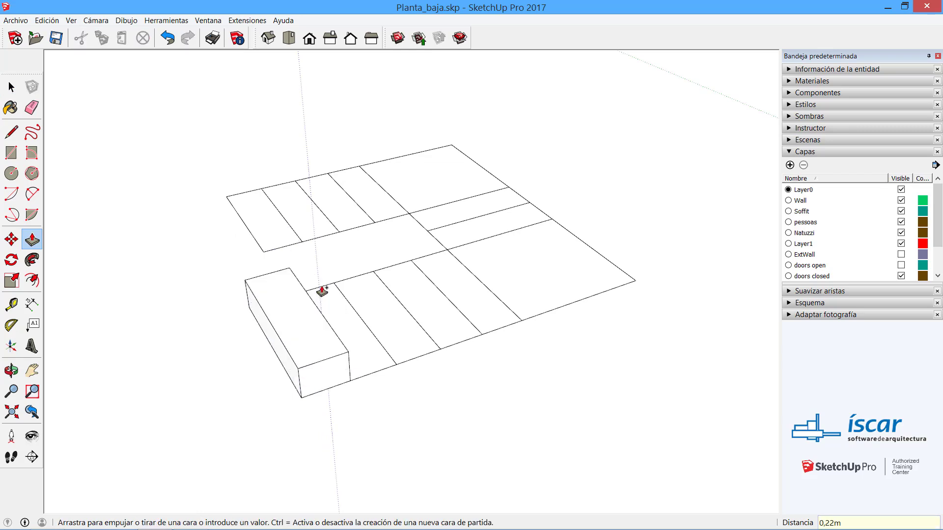
pyautogui.press('space')
# Step: Copy the extruded first step from its lower front corner to its upper back corner and multiply it into five copies
pyautogui.moveTo(237, 276); pyautogui.dragTo(209, 325, button='middle')
pyautogui.moveTo(229, 261); pyautogui.dragTo(322, 415)
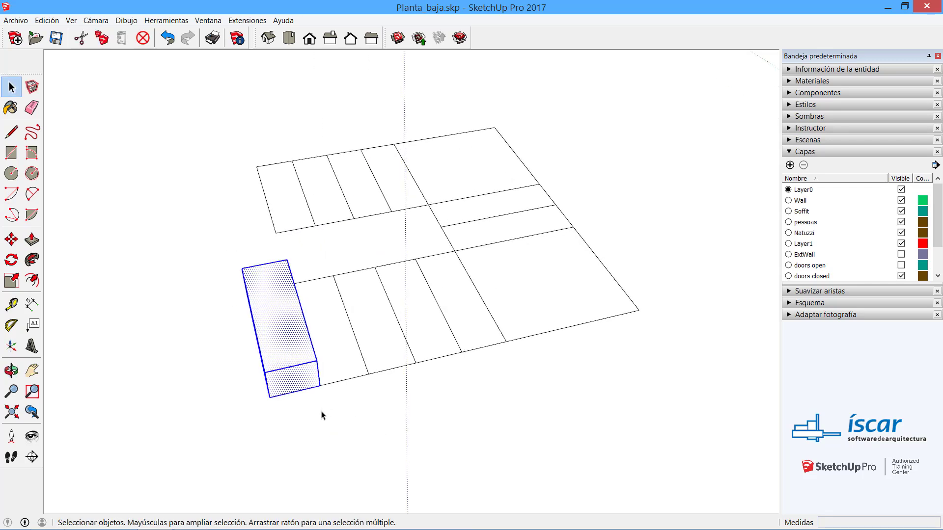
pyautogui.press('m')
pyautogui.click(269, 396)
pyautogui.click(316, 362)
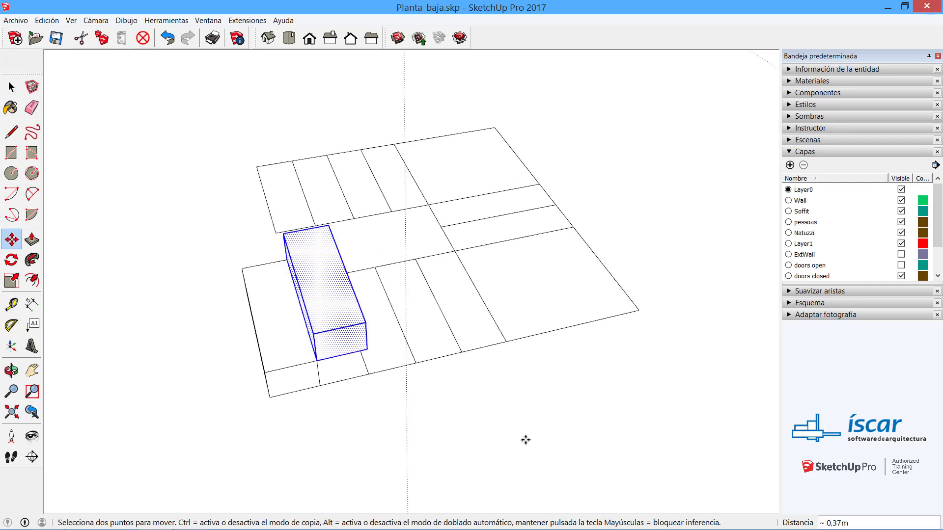
pyautogui.write('*5')
pyautogui.press('Return')
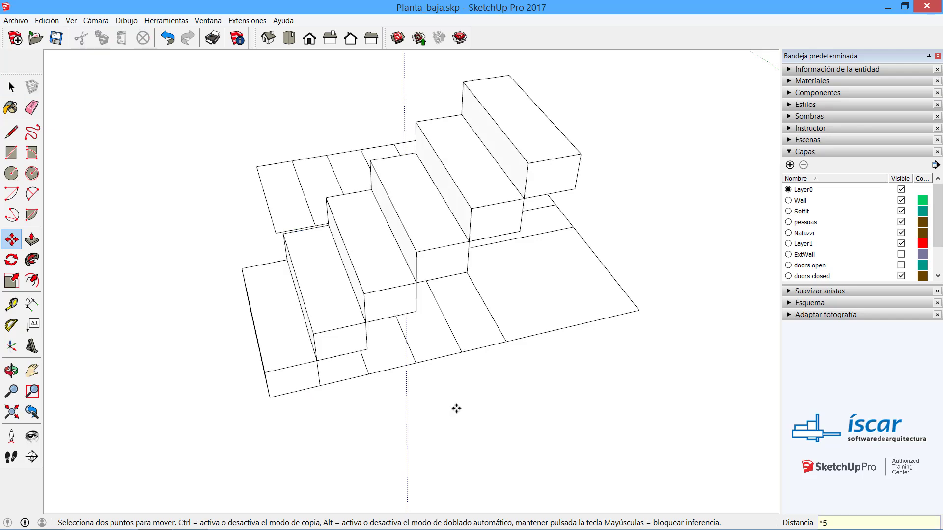
# Step: Push/pull the back face of the highest copied step 0.65 m to the plan's outer edge to form the landing
pyautogui.moveTo(694, 240); pyautogui.dragTo(158, 198, button='middle')
pyautogui.moveTo(597, 308); pyautogui.dragTo(348, 273, button='middle')
pyautogui.press('p')
pyautogui.click(320, 182)
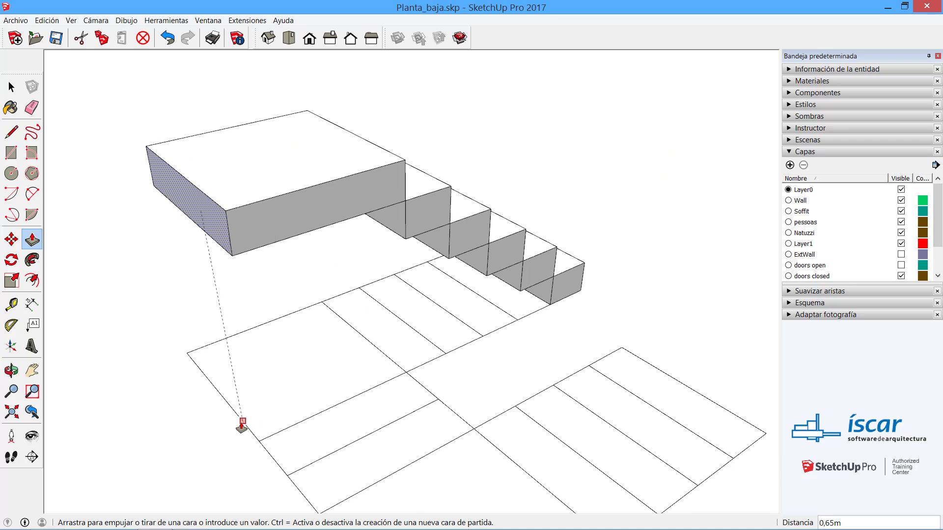
pyautogui.press('Escape')
# Step: Select the two highest steps below the landing and make a rotated copy perpendicular to the first flight
pyautogui.moveTo(546, 358); pyautogui.dragTo(374, 254, button='middle')
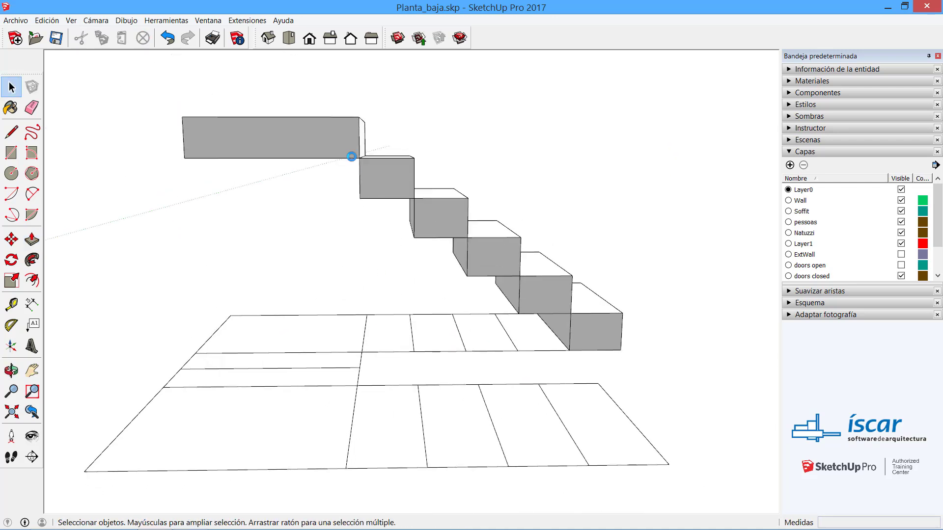
pyautogui.moveTo(344, 148); pyautogui.dragTo(479, 243)
pyautogui.scroll(-3, 431, 228)
pyautogui.moveTo(433, 228); pyautogui.dragTo(437, 273, button='middle')
pyautogui.scroll(10, 385, 222)
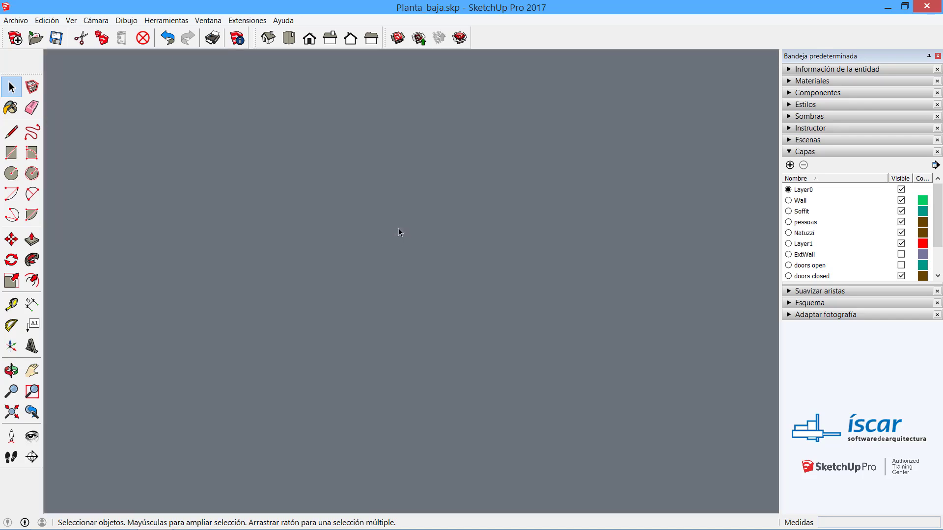
pyautogui.scroll(-5, 401, 235)
pyautogui.moveTo(398, 233); pyautogui.dragTo(251, 273, button='middle')
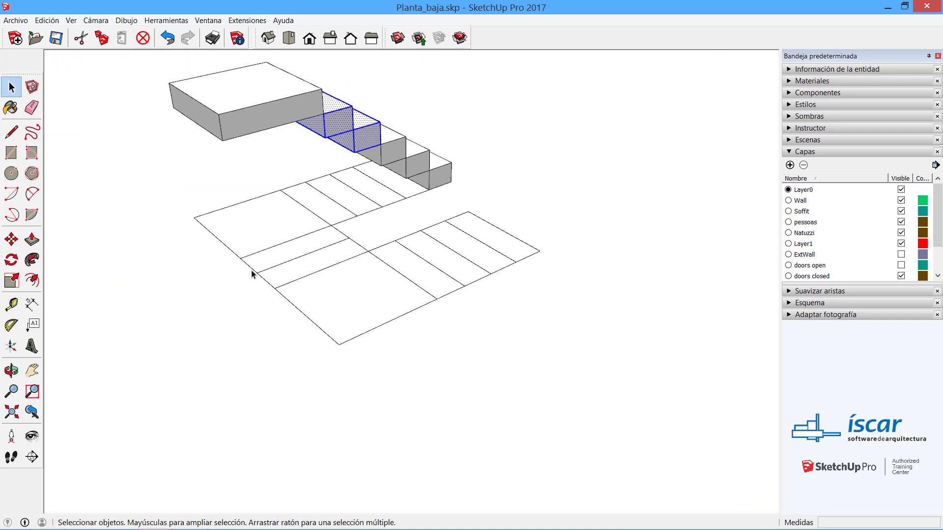
pyautogui.click(11, 260)
pyautogui.click(275, 396)
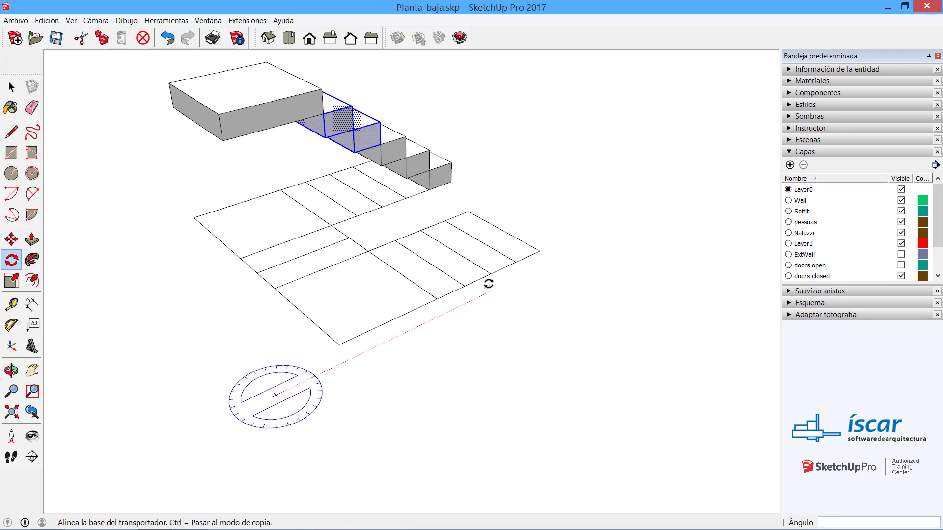
pyautogui.click(488, 283)
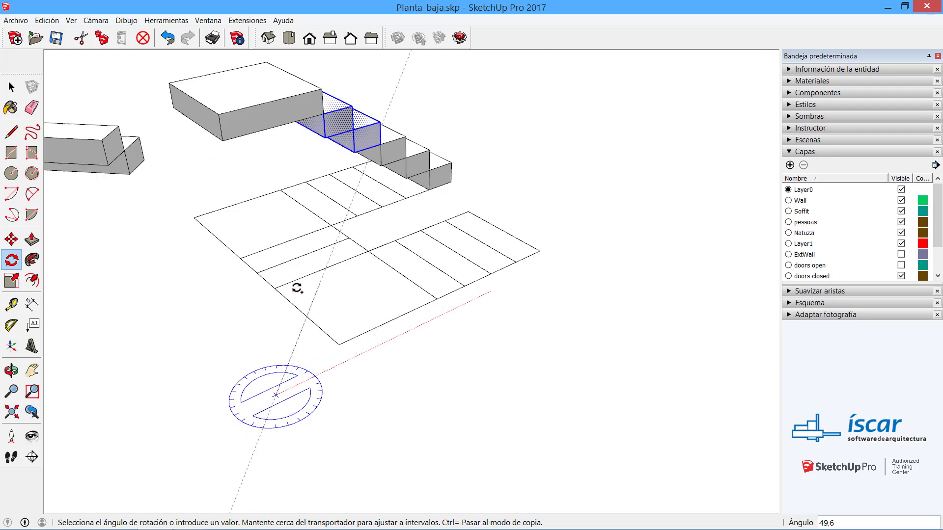
pyautogui.click(207, 322)
# Step: Move the rotated pair of steps by its lower front corner onto the top inner corner of the landing
pyautogui.keyDown('shift'); pyautogui.moveTo(274, 334); pyautogui.dragTo(443, 313, button='middle'); pyautogui.keyUp('shift')
pyautogui.scroll(-1, 444, 313)
pyautogui.moveTo(333, 314); pyautogui.dragTo(507, 293, button='middle')
pyautogui.scroll(-2, 507, 294)
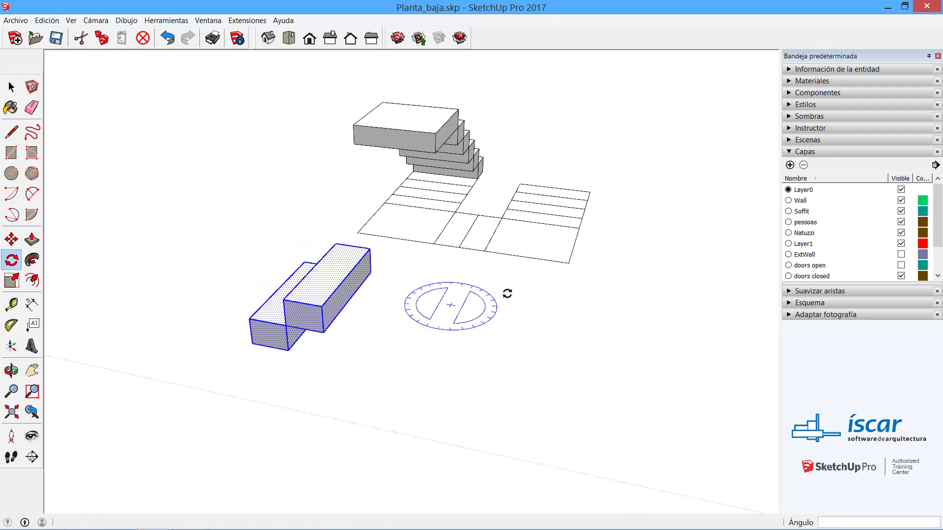
pyautogui.click(15, 245)
pyautogui.click(253, 346)
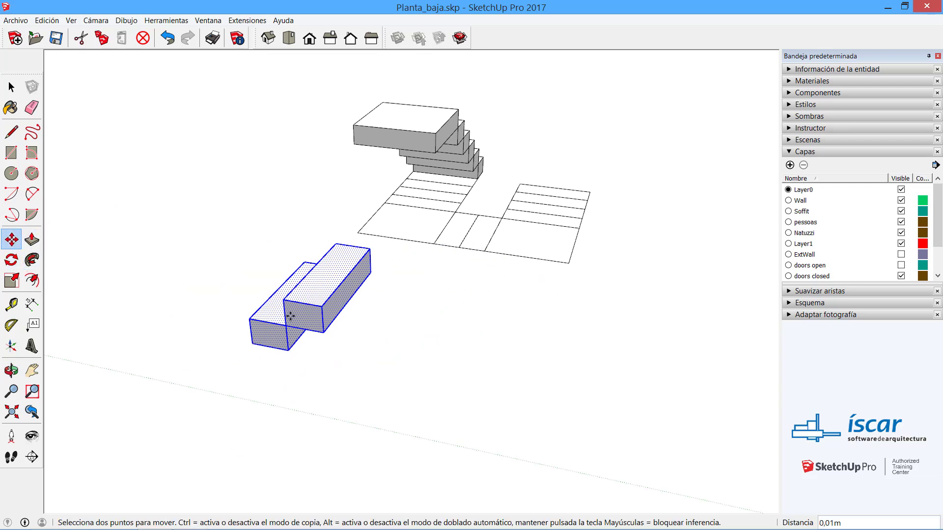
pyautogui.click(432, 131)
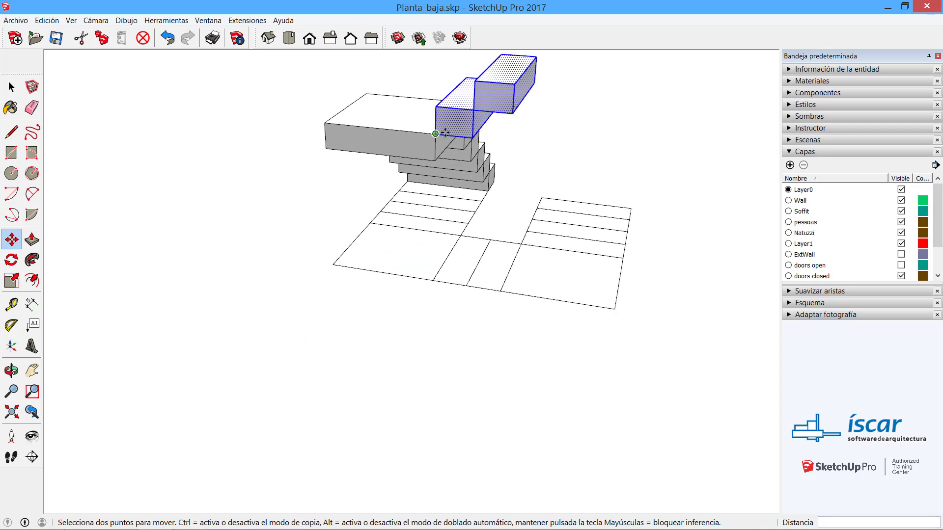
pyautogui.moveTo(432, 131); pyautogui.dragTo(465, 148, button='middle')
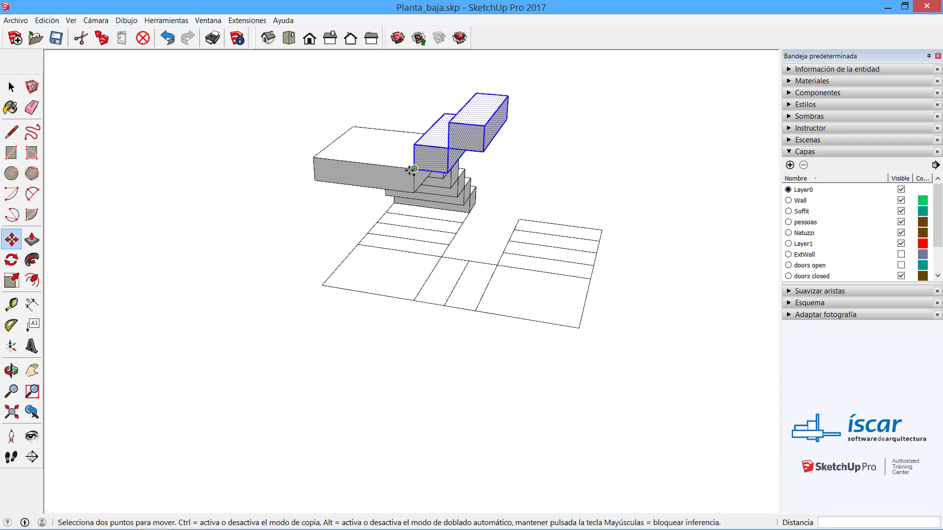
# Step: Copy the upper of the two rotated steps one step further up to create a third step
pyautogui.press('space')
pyautogui.moveTo(453, 95); pyautogui.dragTo(448, 73, button='middle')
pyautogui.moveTo(524, 135); pyautogui.dragTo(530, 158, button='middle')
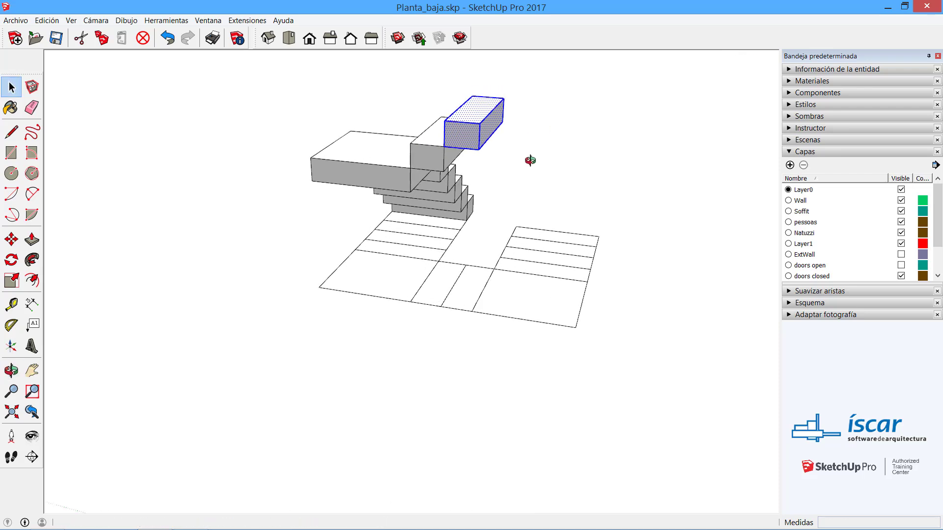
pyautogui.press('m')
pyautogui.click(445, 146)
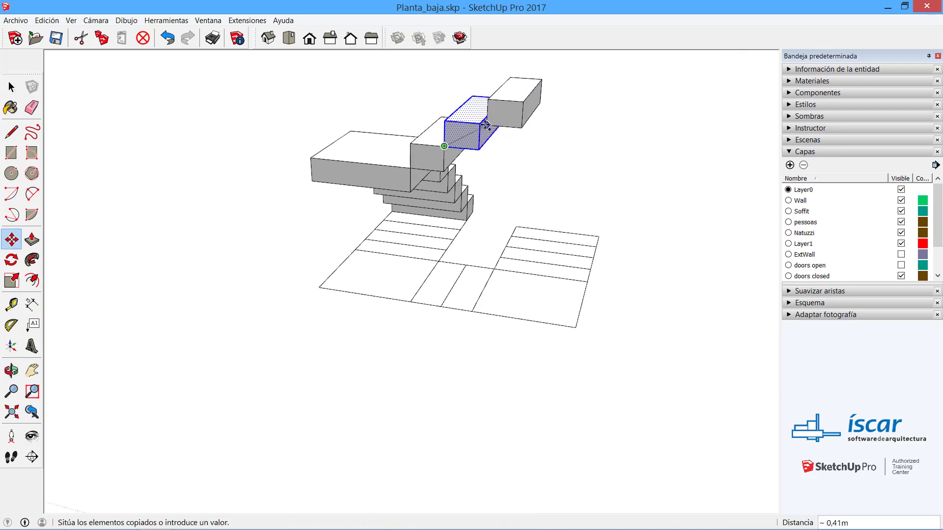
# Step: Push/pull the side face of the third rotated step 0.65 m to the plan's outer edge to form the upper landing
pyautogui.moveTo(512, 131); pyautogui.dragTo(493, 189, button='middle')
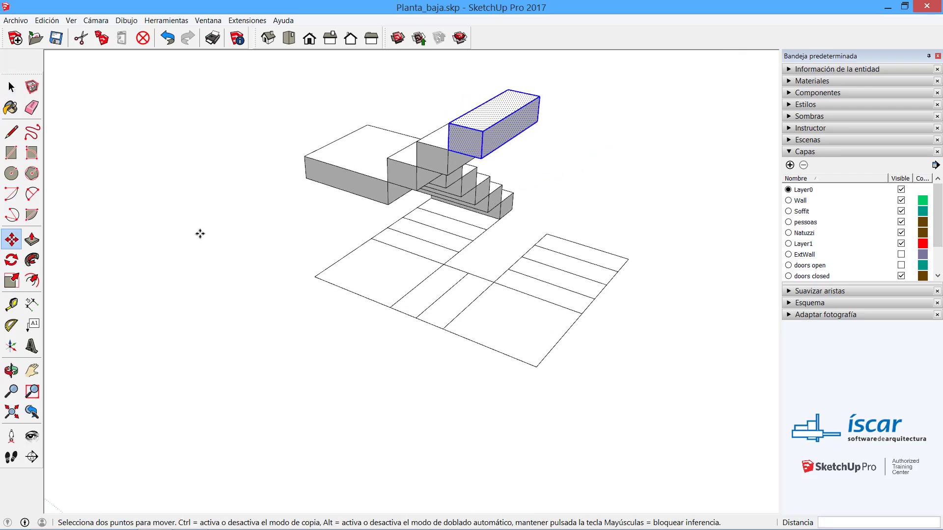
pyautogui.click(34, 242)
pyautogui.click(493, 146)
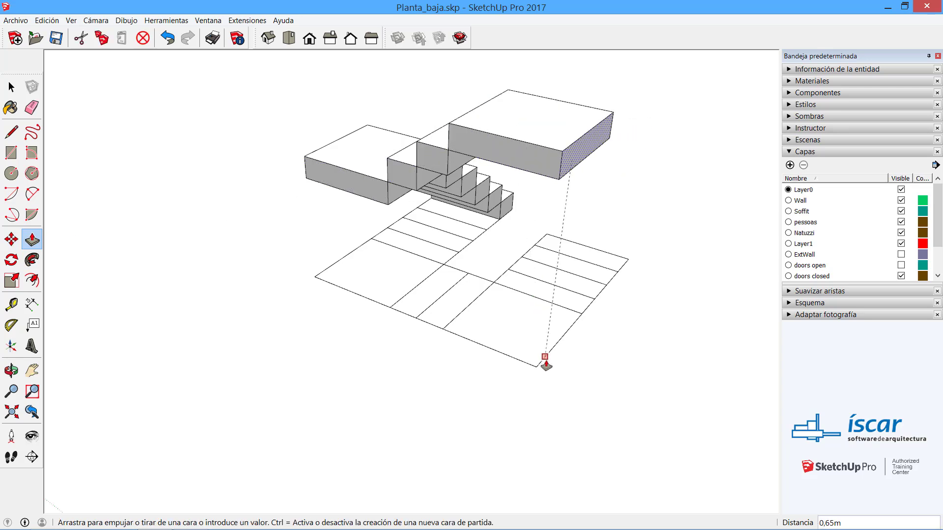
pyautogui.click(545, 360)
pyautogui.press('space')
# Step: Copy the first flight's highest step below the landing onto the top inner corner of the upper landing
pyautogui.moveTo(646, 319); pyautogui.dragTo(445, 171, button='middle')
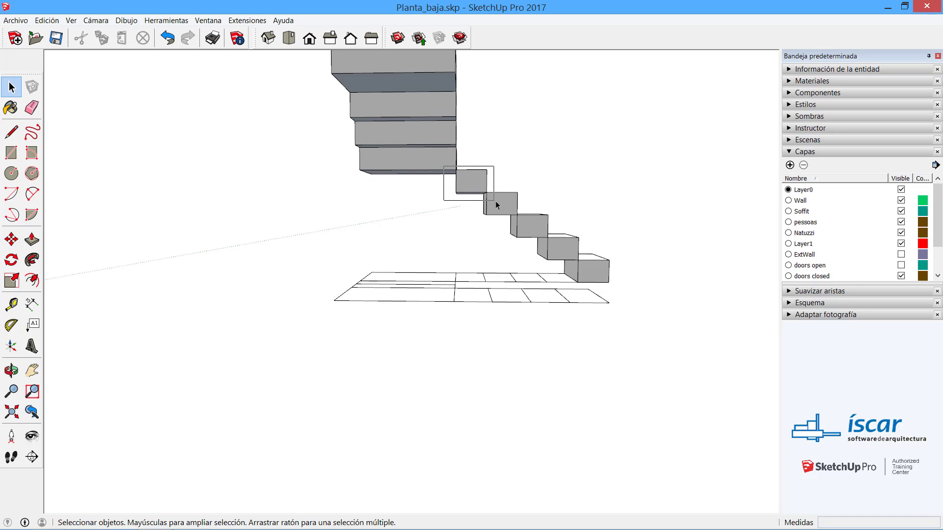
pyautogui.moveTo(496, 205); pyautogui.dragTo(496, 205)
pyautogui.moveTo(496, 204); pyautogui.dragTo(484, 211, button='middle')
pyautogui.press('m')
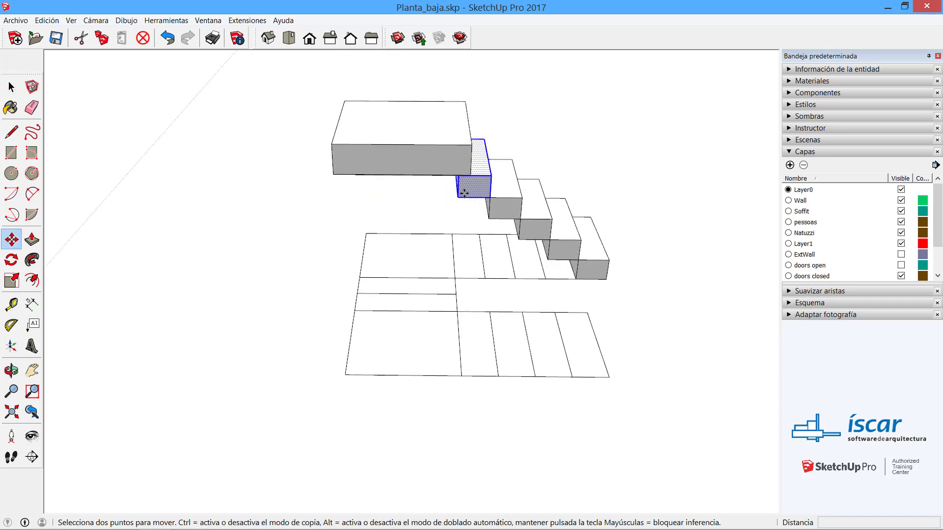
pyautogui.press('ctrl')
pyautogui.click(458, 196)
pyautogui.click(472, 144)
# Step: Copy the step on the upper landing corner to corner and multiply it into three copies to complete the second flight
pyautogui.press('ctrl')
pyautogui.click(471, 145)
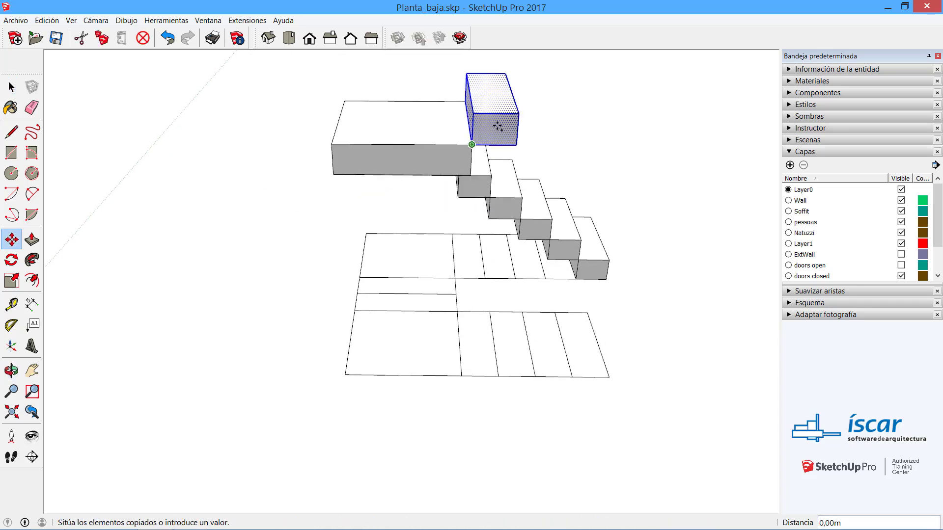
pyautogui.click(519, 113)
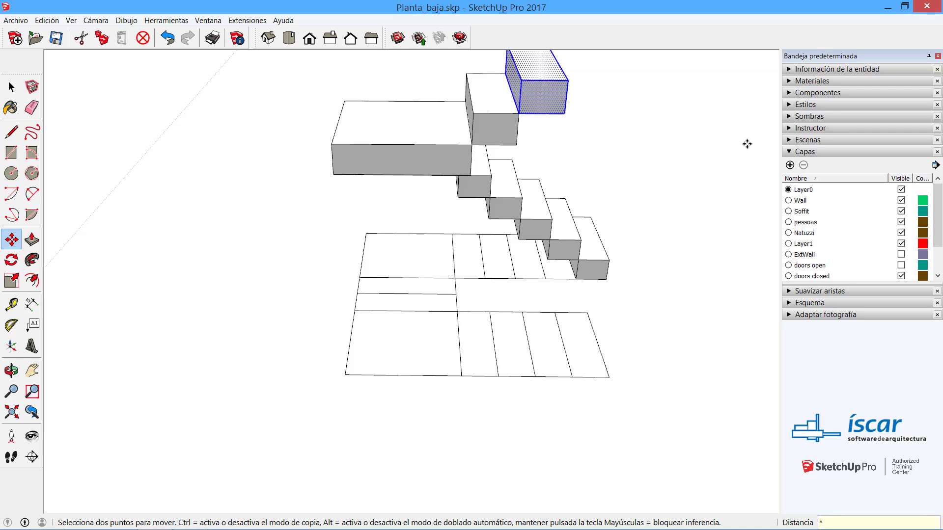
pyautogui.hotkey('ctrl', 't')
# Step: Delete the flat staircase linework and faces lying beneath the modeled flights and landings
pyautogui.moveTo(585, 177); pyautogui.dragTo(564, 305, button='middle')
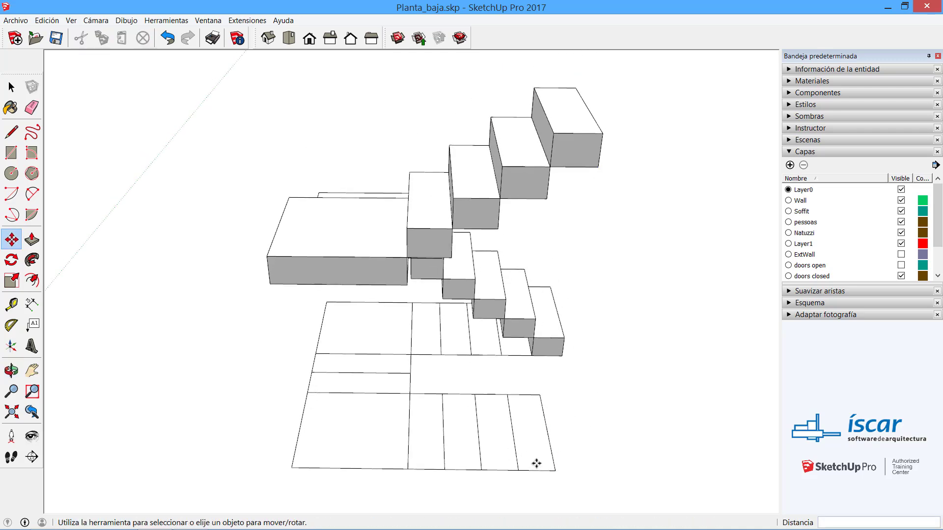
pyautogui.press('e')
pyautogui.press('space')
pyautogui.moveTo(563, 476)
pyautogui.mouseDown()
pyautogui.moveTo(197, 408)
pyautogui.moveTo(214, 396)
pyautogui.mouseUp()
pyautogui.press('Delete')
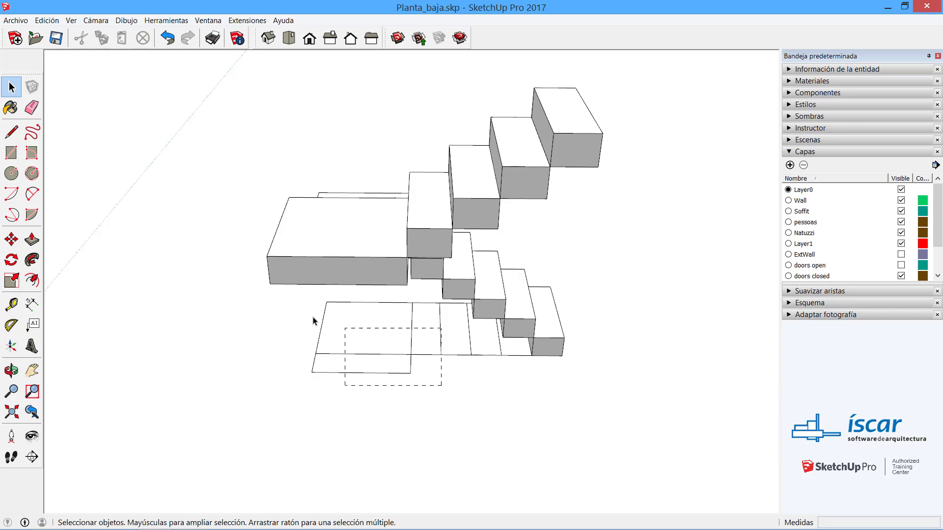
pyautogui.doubleClick(375, 343)
pyautogui.press('Delete')
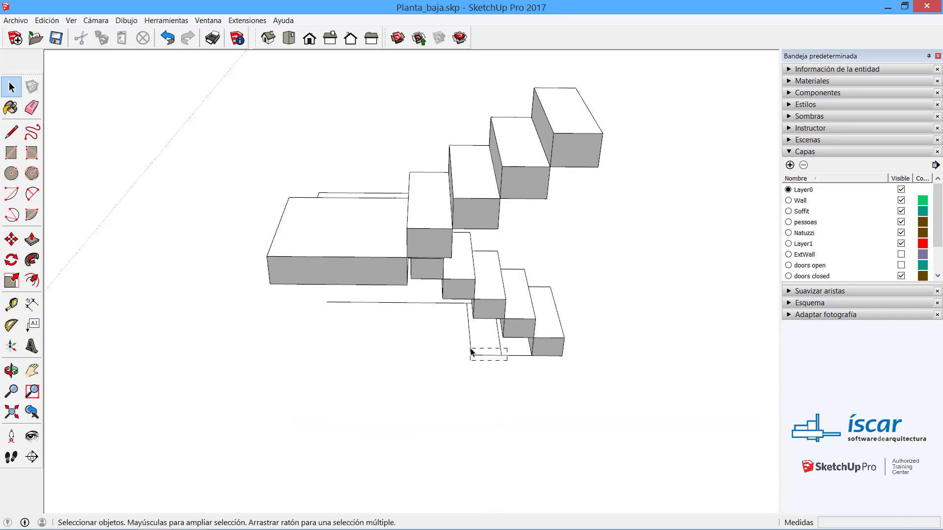
pyautogui.moveTo(470, 351); pyautogui.dragTo(469, 350)
pyautogui.press('Delete')
pyautogui.click(432, 303)
pyautogui.press('Delete')
# Step: Examine the finished staircase from several sides, then the house's stairwell, interior doors and glazed entrance door
pyautogui.moveTo(639, 350); pyautogui.dragTo(220, 317, button='middle')
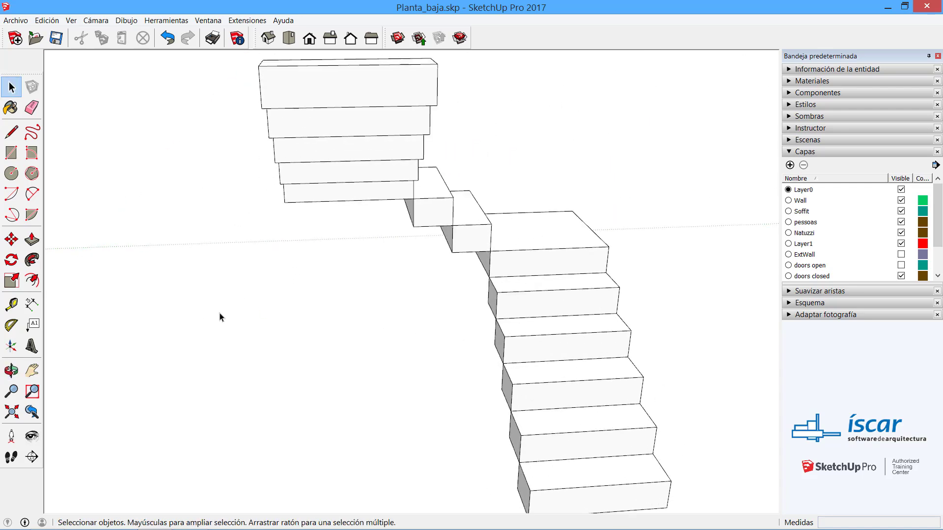
pyautogui.scroll(-3, 481, 285)
pyautogui.moveTo(516, 232); pyautogui.dragTo(493, 263, button='middle')
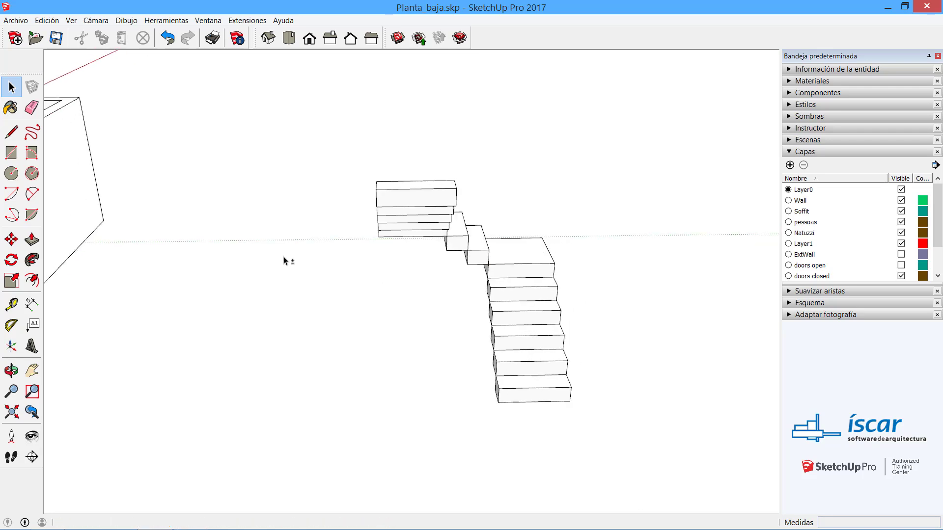
pyautogui.moveTo(286, 261); pyautogui.dragTo(595, 439, button='middle')
pyautogui.scroll(5, 482, 342)
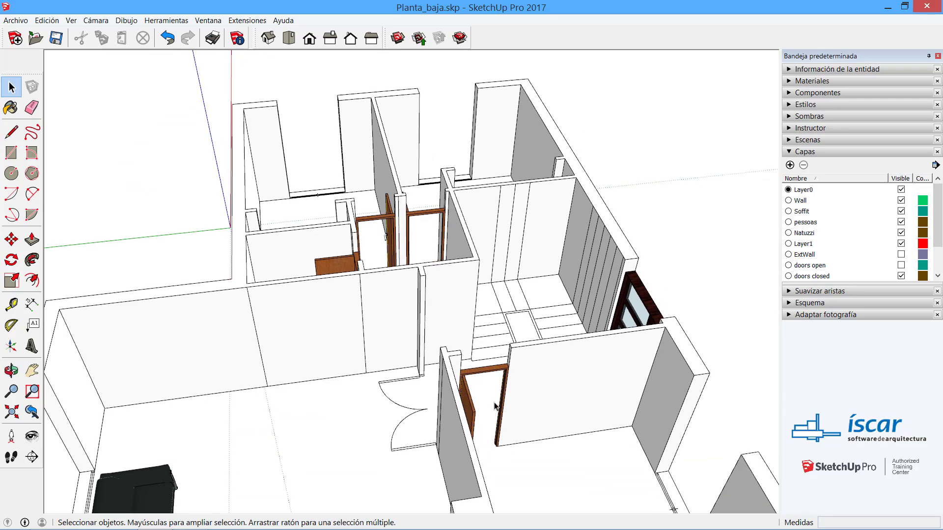
pyautogui.click(481, 340)
pyautogui.scroll(-4, 481, 340)
pyautogui.scroll(-1, 666, 273)
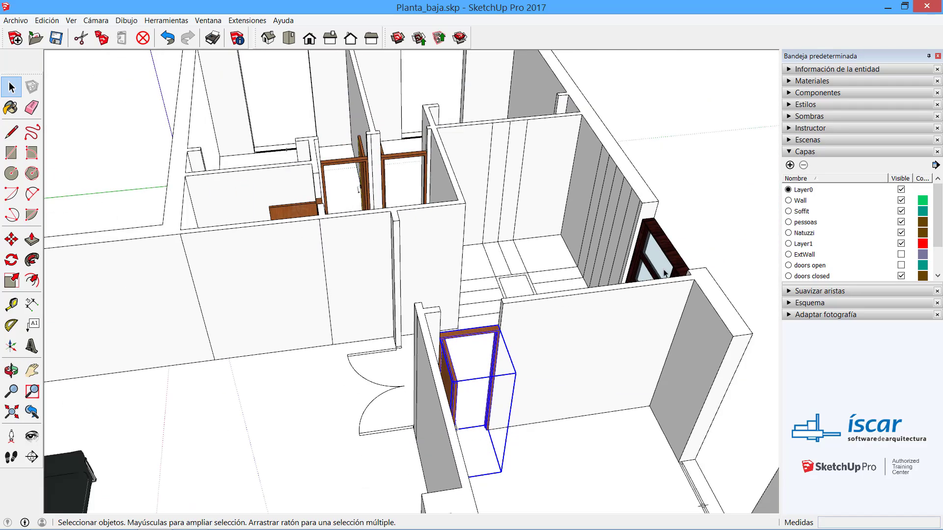
pyautogui.click(665, 257)
pyautogui.moveTo(664, 256); pyautogui.dragTo(469, 298, button='middle')
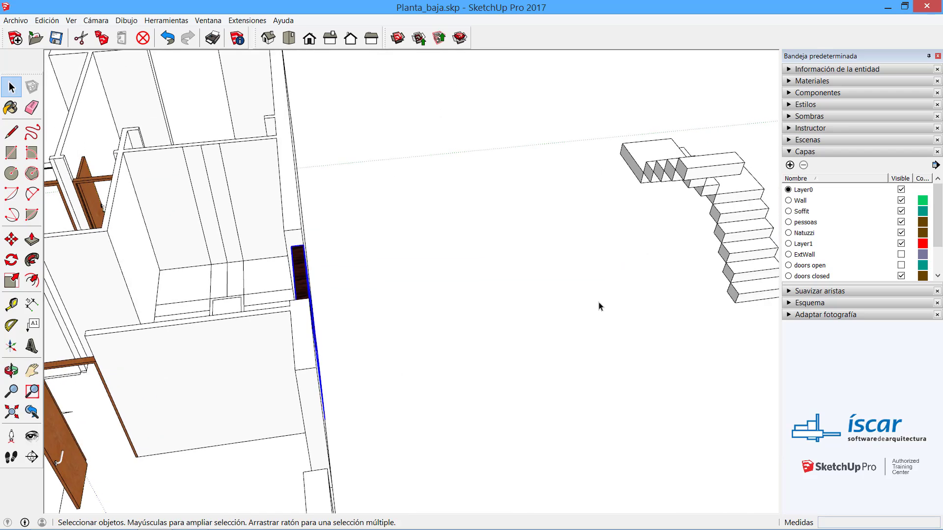
pyautogui.click(600, 306)
pyautogui.moveTo(615, 309); pyautogui.dragTo(362, 280, button='middle')
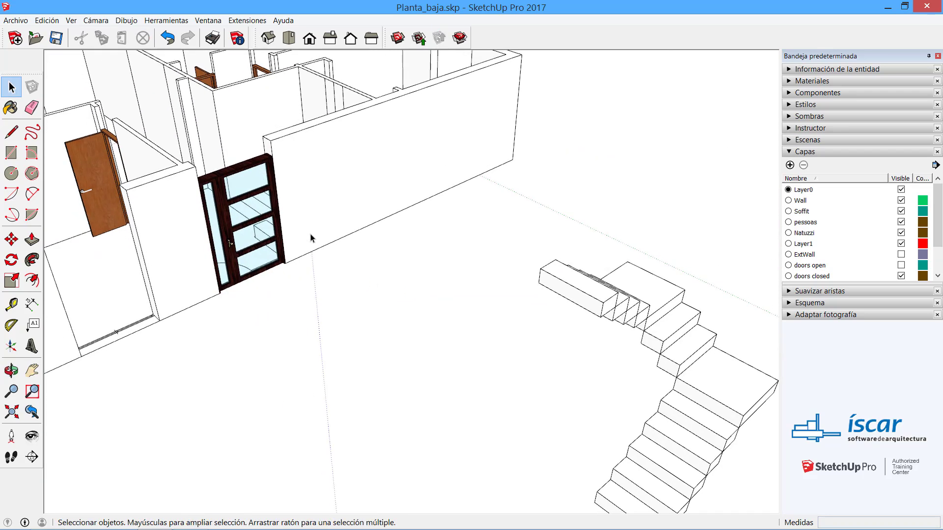
pyautogui.click(104, 162)
pyautogui.moveTo(103, 162); pyautogui.dragTo(237, 231, button='middle')
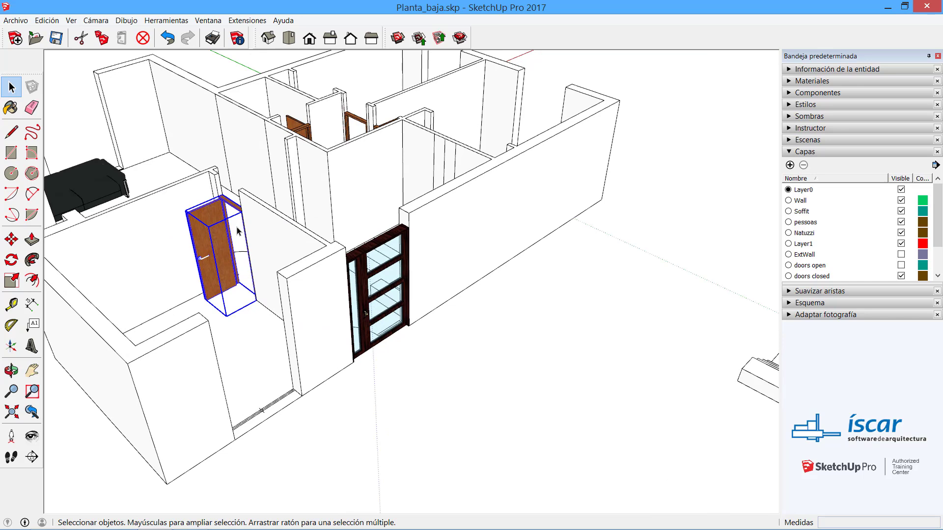
# Step: Try to move the loose staircase by its bottom outer corner onto the stairwell corner beside the glazed entrance door
pyautogui.click(574, 389)
pyautogui.moveTo(575, 386); pyautogui.dragTo(584, 267, button='middle')
pyautogui.moveTo(457, 198); pyautogui.dragTo(746, 514)
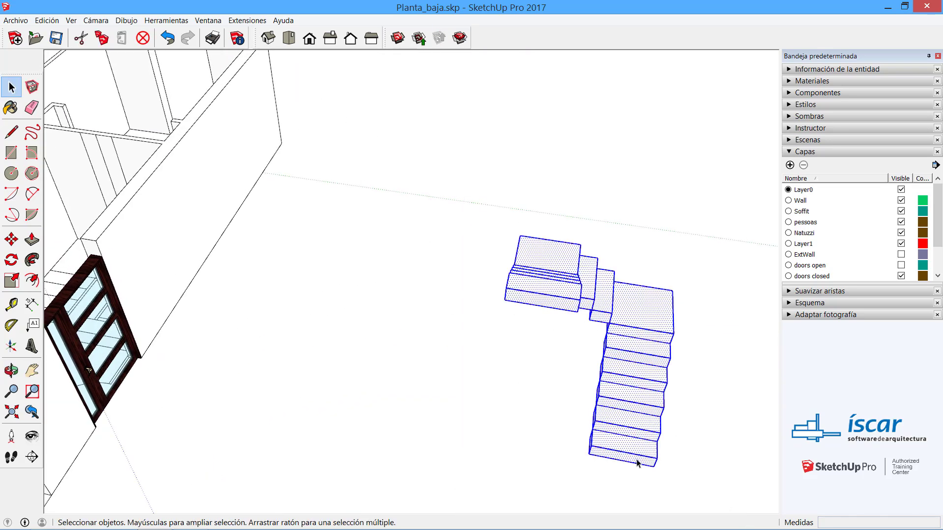
pyautogui.press('m')
pyautogui.click(651, 466)
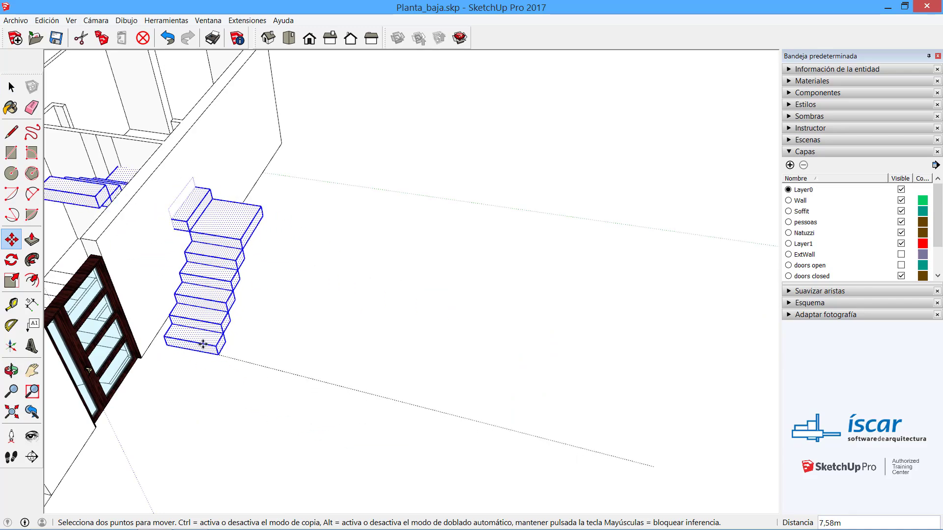
pyautogui.moveTo(200, 343); pyautogui.dragTo(501, 443, button='middle')
pyautogui.scroll(6, 501, 444)
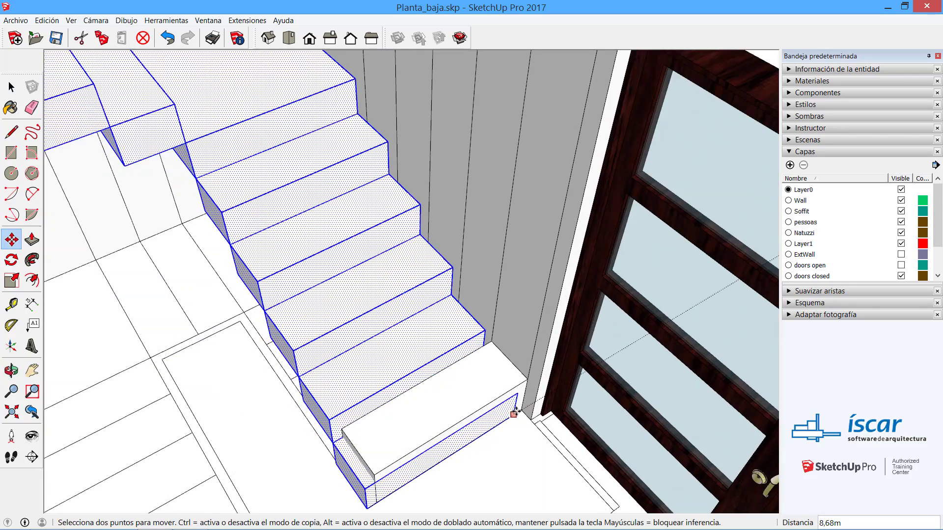
pyautogui.click(514, 426)
pyautogui.press('space')
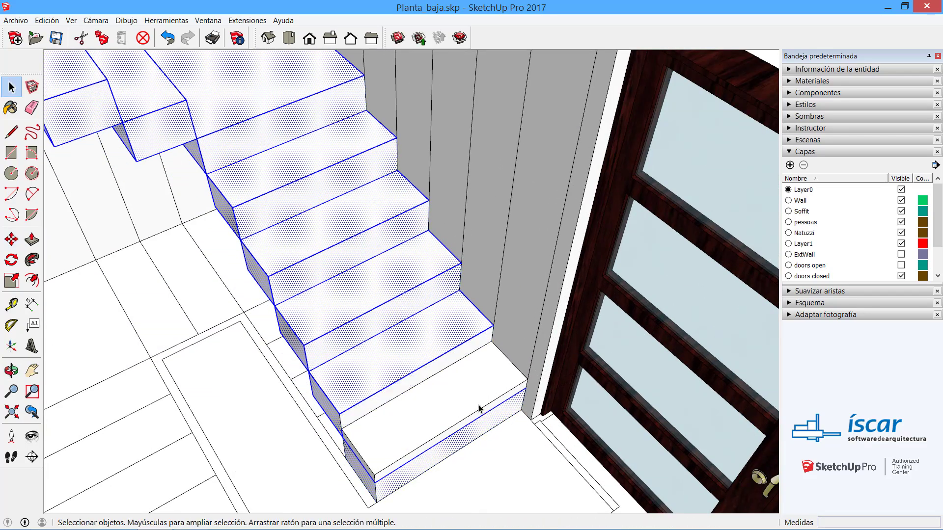
# Step: Try to push the old block's top face down inside the bottom step, and redraw the step's edge along the wall
pyautogui.press('p')
pyautogui.click(466, 415)
pyautogui.click(416, 453)
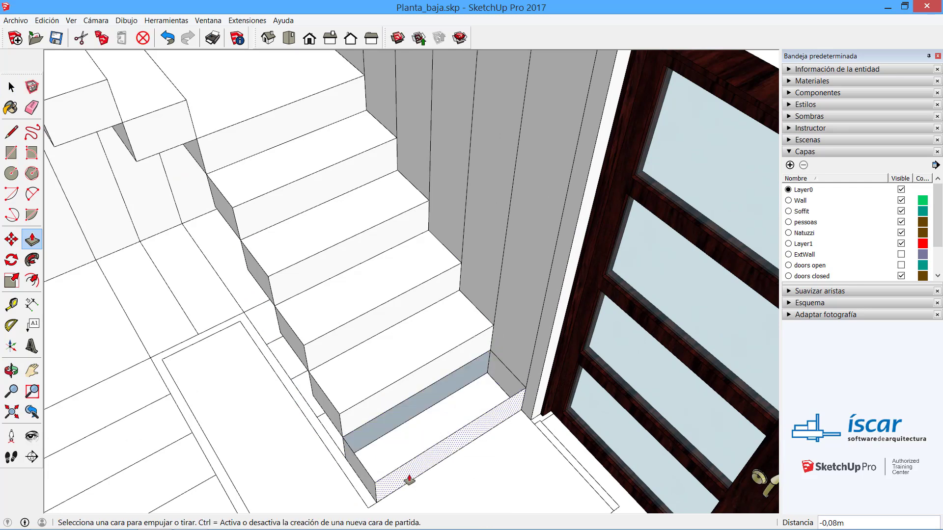
pyautogui.press('l')
pyautogui.click(492, 351)
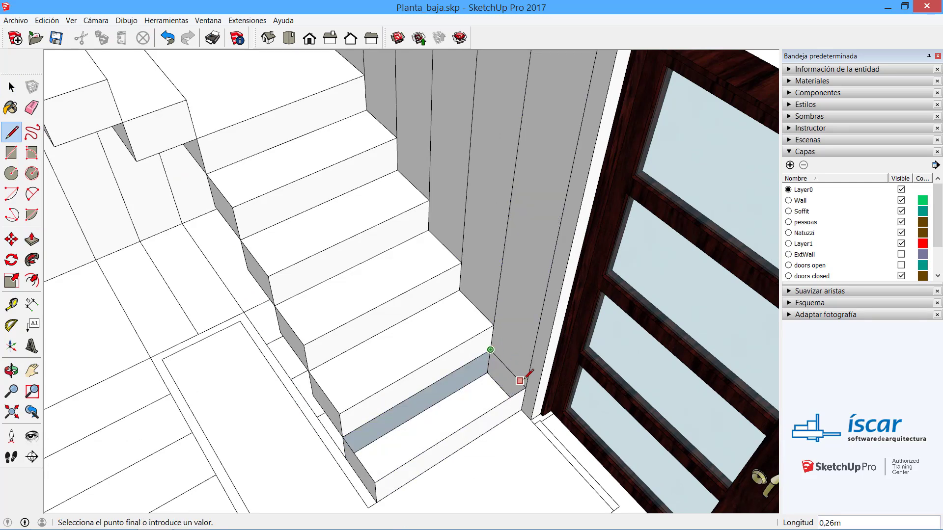
pyautogui.click(526, 387)
pyautogui.scroll(-1, 517, 389)
pyautogui.press('space')
pyautogui.scroll(-3, 516, 390)
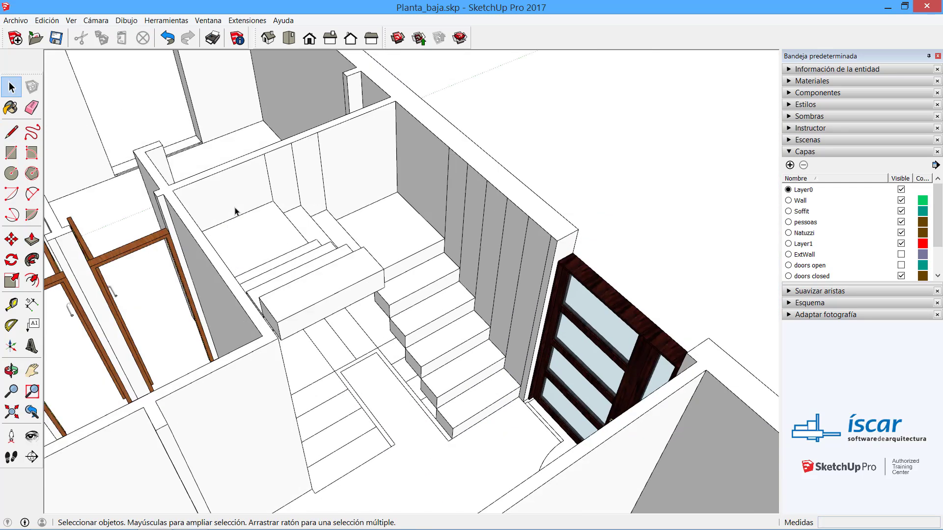
# Step: Try to move the ungrouped staircase out of the stairwell, then undo its placement and the bottom-step edits
pyautogui.moveTo(184, 175); pyautogui.dragTo(523, 489)
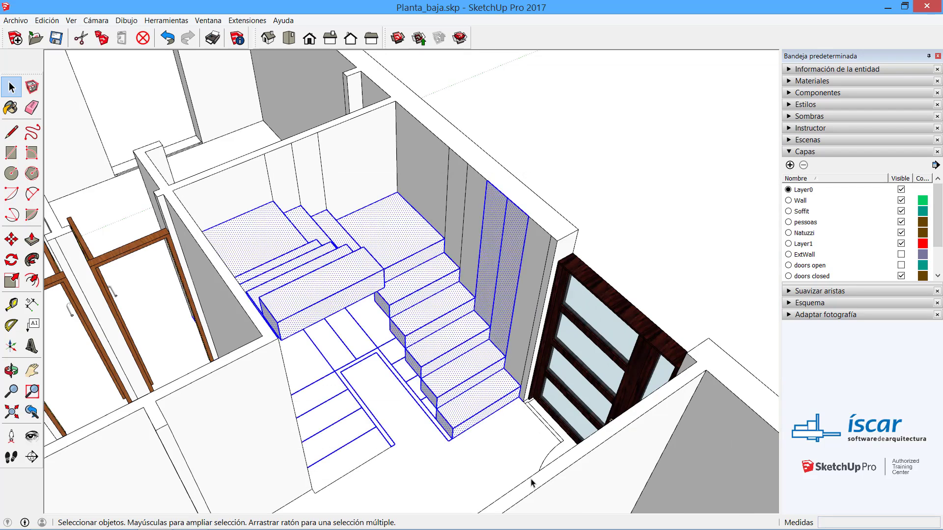
pyautogui.press('m')
pyautogui.click(428, 317)
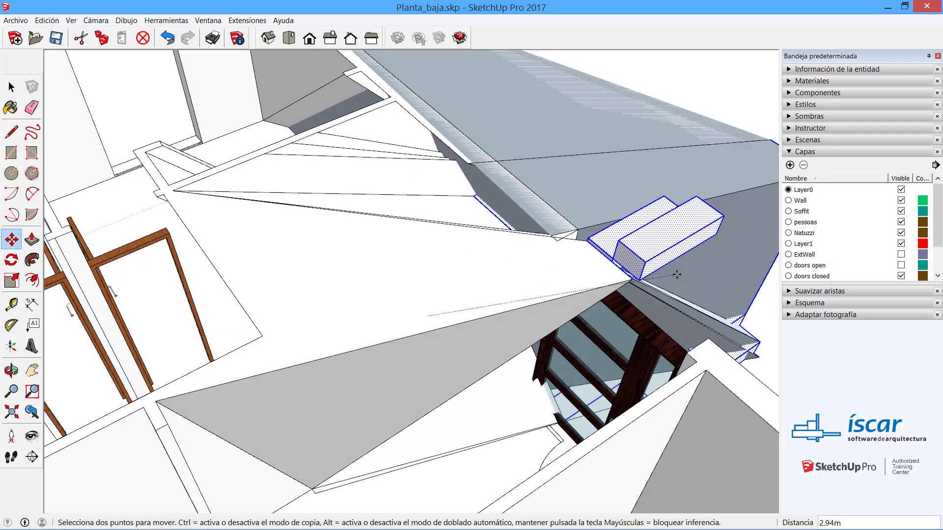
pyautogui.press('Escape')
pyautogui.hotkey('ctrl', 'z')
pyautogui.hotkey('ctrl', 'z')
pyautogui.hotkey('ctrl', 'z')
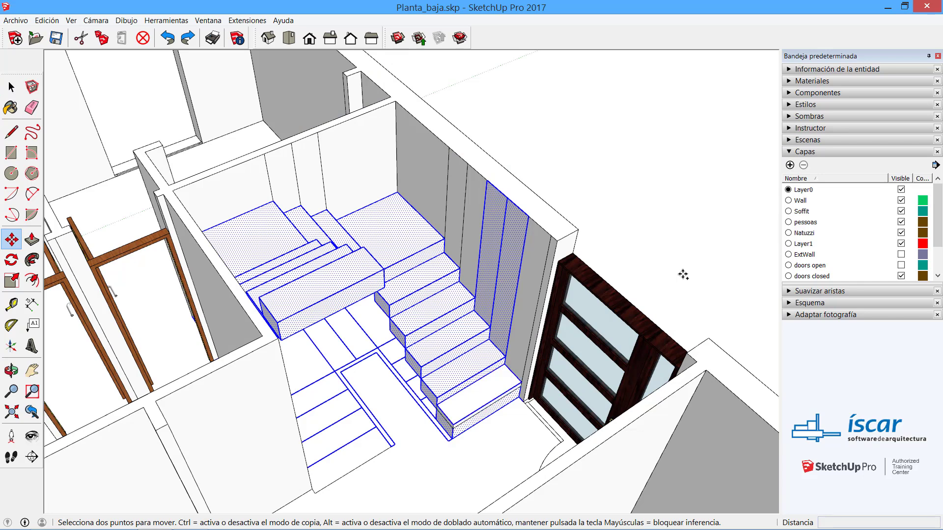
pyautogui.press('space')
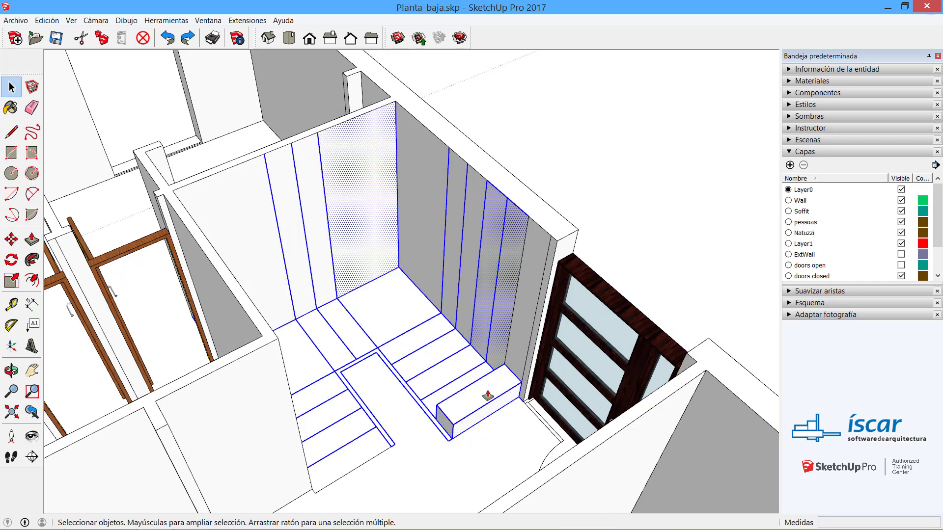
# Step: Try to push/pull the leftover step block in the stairwell down to the floor, and undo it
pyautogui.press('p')
pyautogui.click(486, 399)
pyautogui.click(452, 440)
pyautogui.press('space')
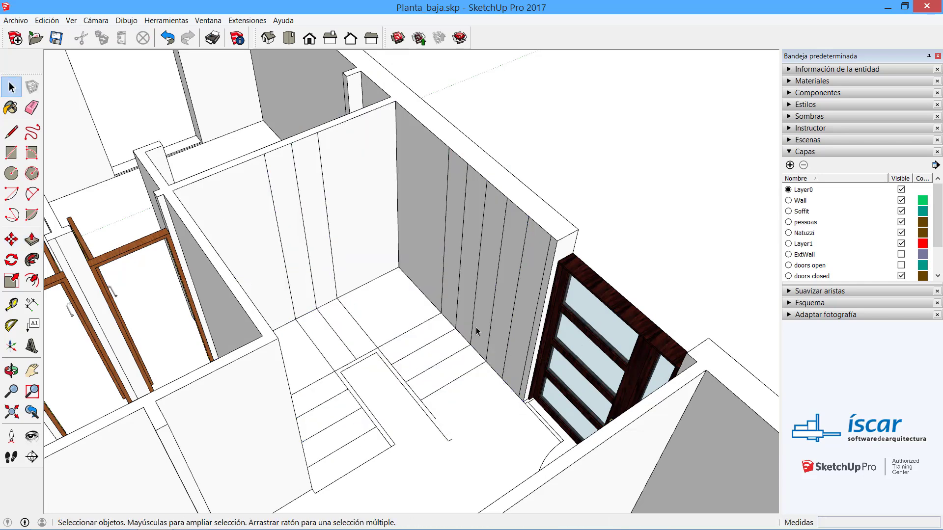
pyautogui.moveTo(476, 331); pyautogui.dragTo(429, 355, button='middle')
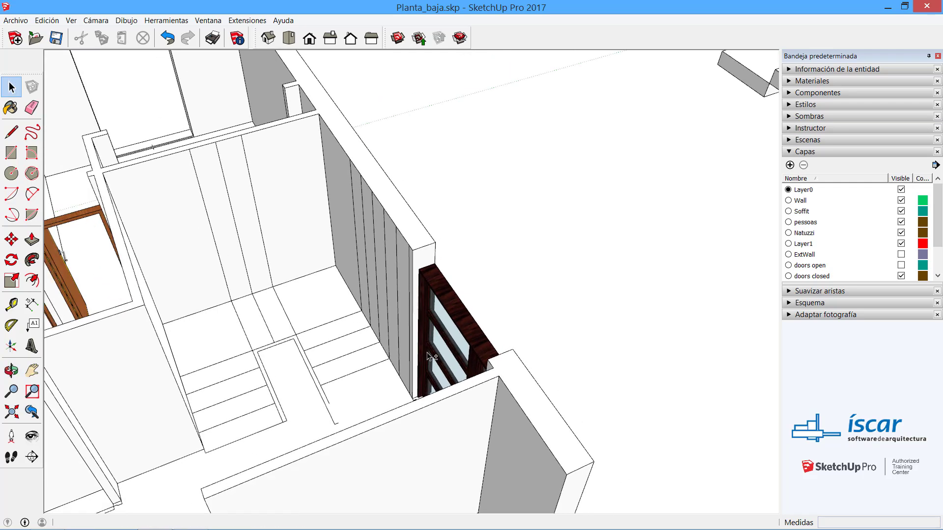
pyautogui.moveTo(568, 274); pyautogui.dragTo(552, 278, button='middle')
pyautogui.hotkey('ctrl', 'z')
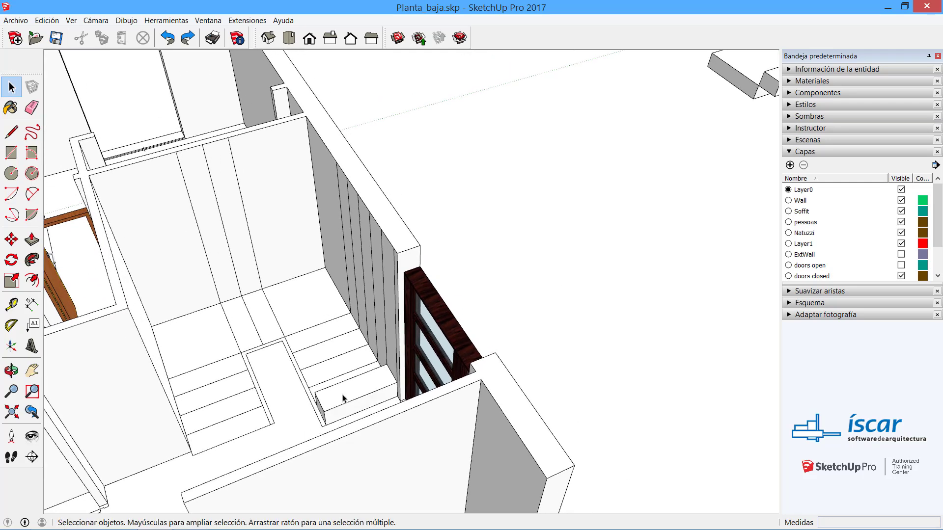
# Step: Push/pull the top of the leftover step block beside the entrance door down 0.28 m to floor level
pyautogui.scroll(4, 343, 398)
pyautogui.press('p')
pyautogui.moveTo(368, 402); pyautogui.dragTo(360, 433)
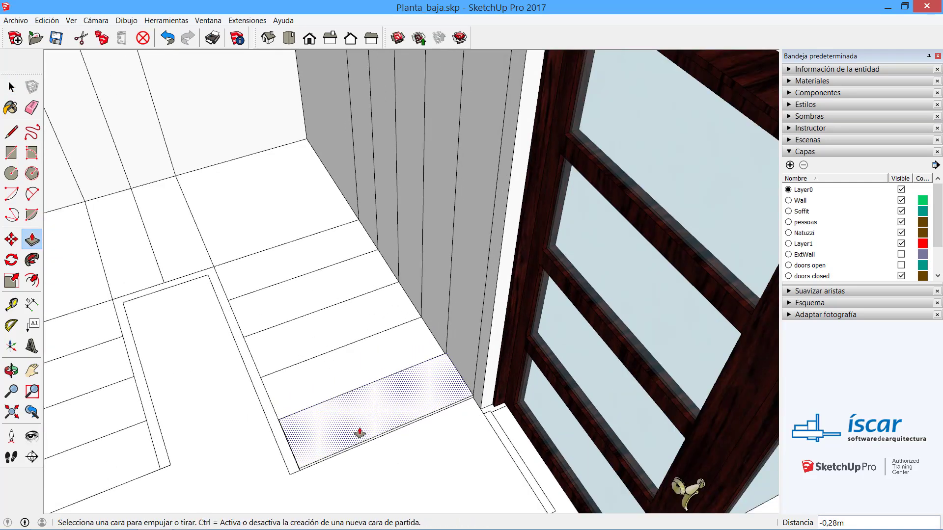
pyautogui.press('space')
# Step: Make the whole staircase outside the house into a single group
pyautogui.scroll(-4, 447, 354)
pyautogui.keyDown('shift'); pyautogui.moveTo(623, 352); pyautogui.dragTo(642, 351, button='middle'); pyautogui.keyUp('shift')
pyautogui.scroll(-6, 551, 343)
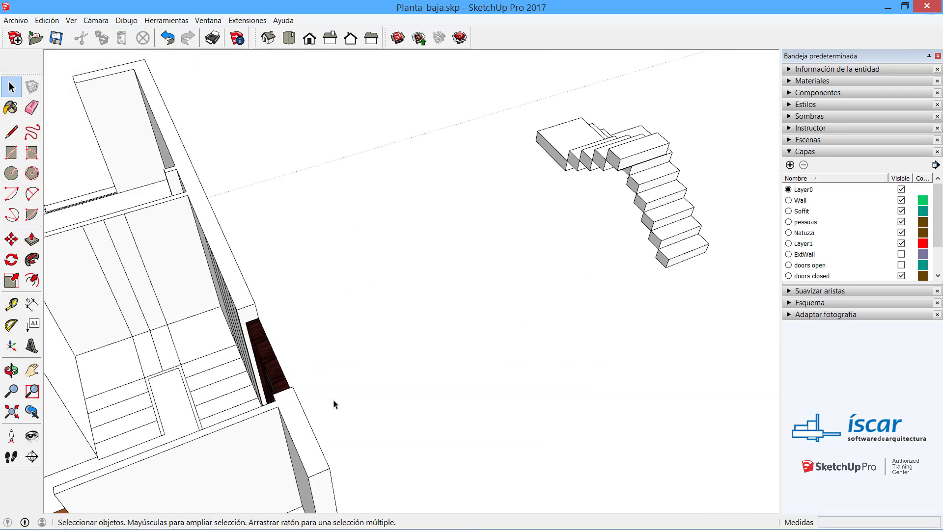
pyautogui.moveTo(463, 119)
pyautogui.mouseDown()
pyautogui.moveTo(636, 278)
pyautogui.moveTo(673, 335)
pyautogui.mouseUp()
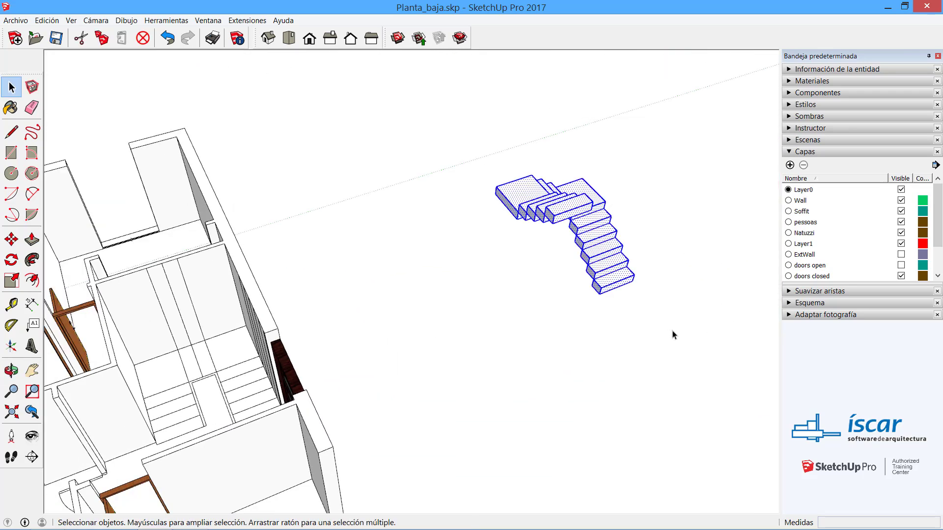
pyautogui.rightClick(637, 319)
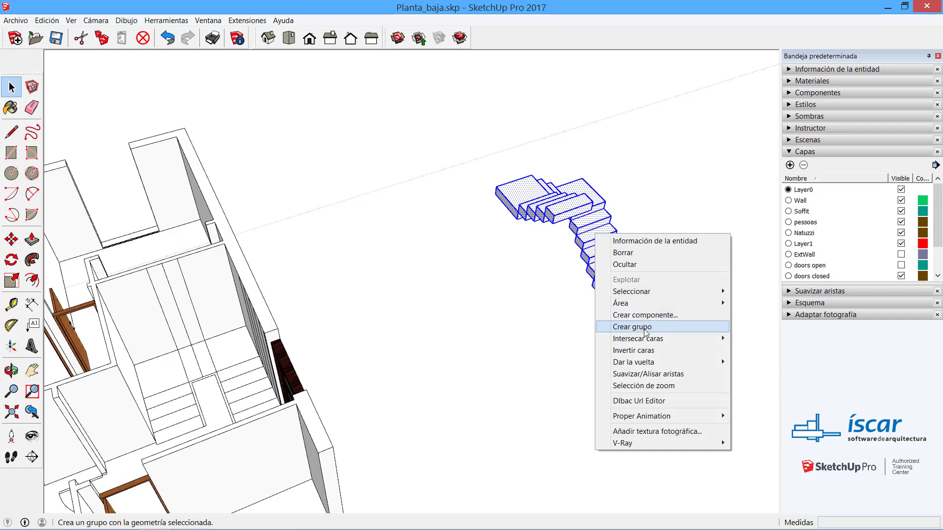
pyautogui.click(645, 326)
# Step: Move the staircase group by its bottom outer corner onto the stairwell corner beside the glazed entrance door
pyautogui.click(12, 239)
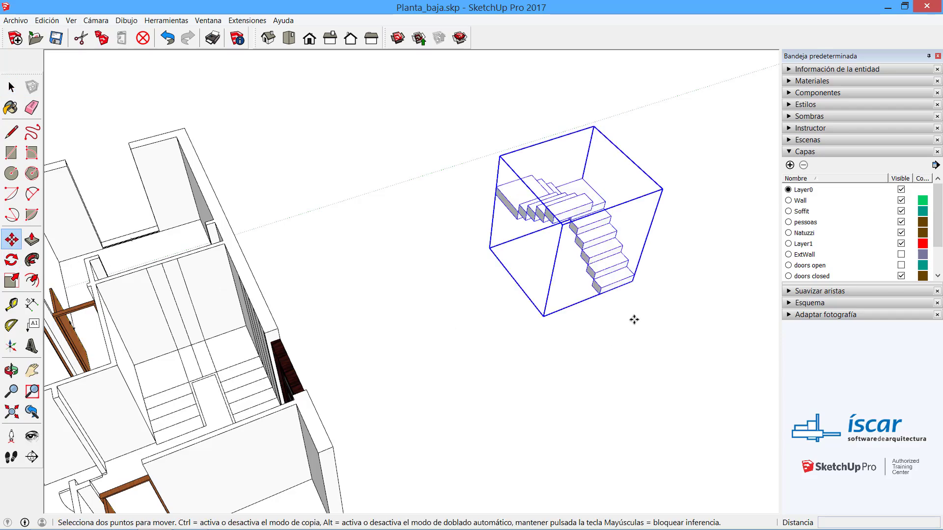
pyautogui.click(632, 281)
pyautogui.scroll(5, 167, 410)
pyautogui.moveTo(163, 428); pyautogui.dragTo(383, 435, button='middle')
pyautogui.scroll(5, 586, 374)
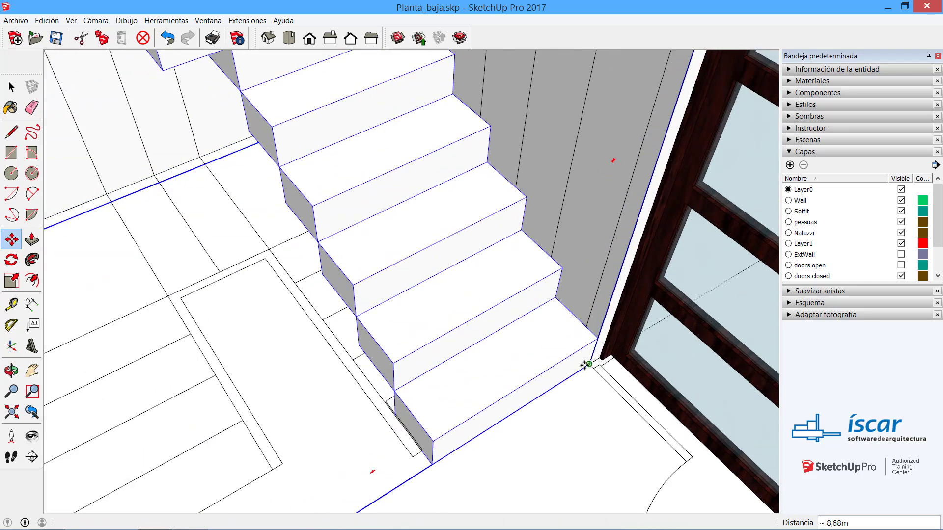
pyautogui.click(589, 364)
pyautogui.scroll(-5, 534, 417)
pyautogui.press('space')
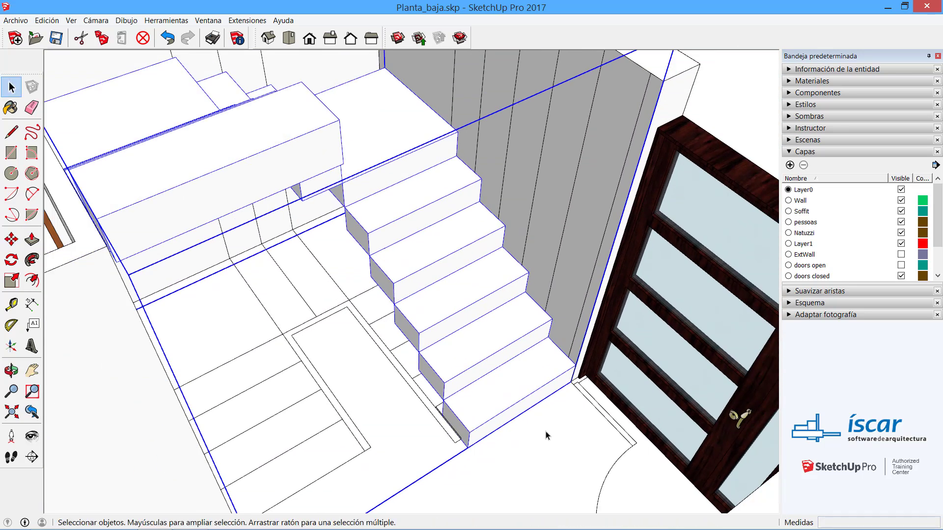
pyautogui.click(548, 437)
# Step: Erase the leftover step division lines from the stairwell's side wall, back wall and open floor area
pyautogui.moveTo(496, 424); pyautogui.dragTo(462, 361, button='middle')
pyautogui.press('e')
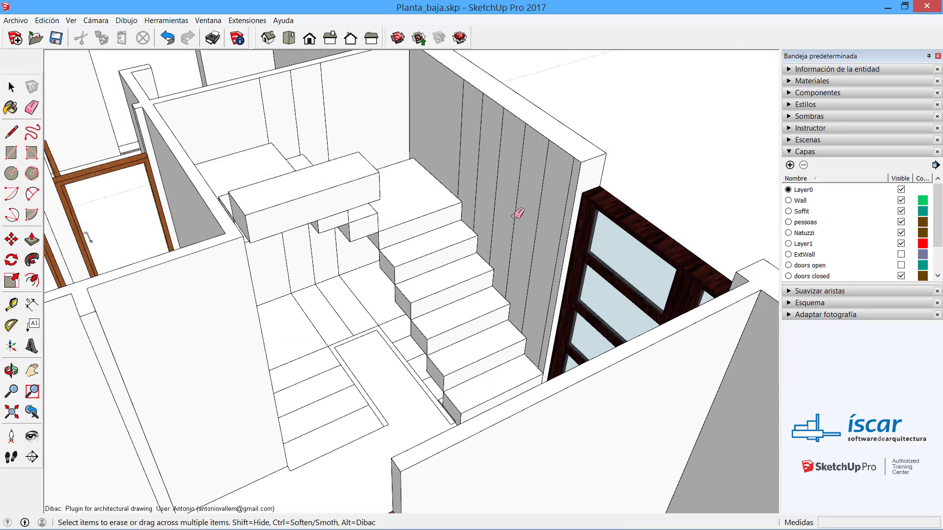
pyautogui.moveTo(576, 183); pyautogui.dragTo(425, 116)
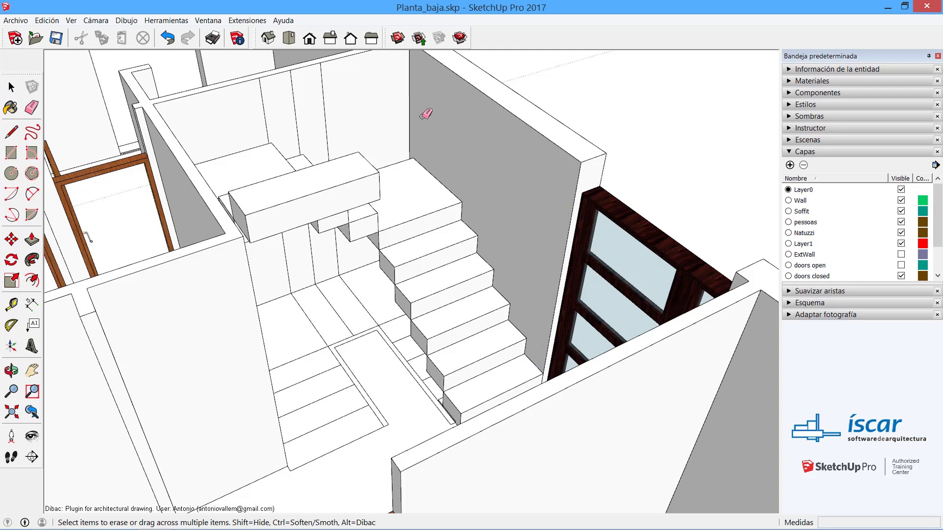
pyautogui.moveTo(325, 89); pyautogui.dragTo(268, 96)
pyautogui.moveTo(617, 231)
pyautogui.mouseDown(button='middle')
pyautogui.moveTo(537, 257)
pyautogui.moveTo(339, 253)
pyautogui.mouseUp(button='middle')
pyautogui.moveTo(302, 270)
pyautogui.mouseDown()
pyautogui.moveTo(254, 343)
pyautogui.moveTo(292, 367)
pyautogui.moveTo(273, 362)
pyautogui.mouseUp()
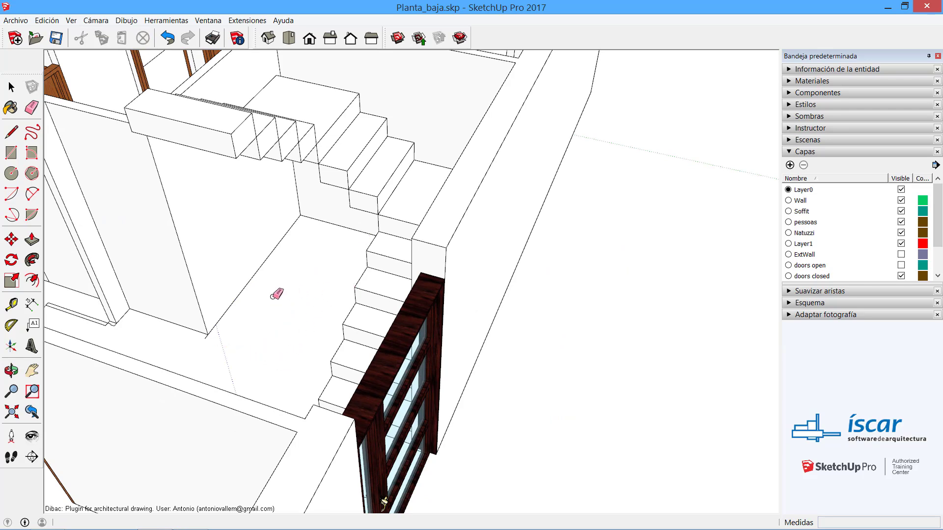
pyautogui.moveTo(276, 293); pyautogui.dragTo(496, 286, button='middle')
pyautogui.press('space')
pyautogui.click(411, 210)
pyautogui.press('m')
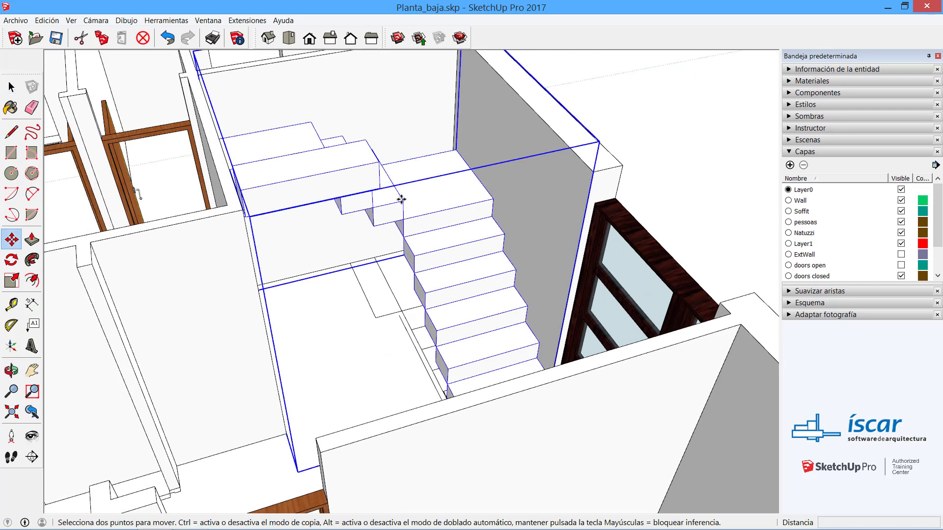
pyautogui.click(404, 200)
pyautogui.scroll(-5, 533, 171)
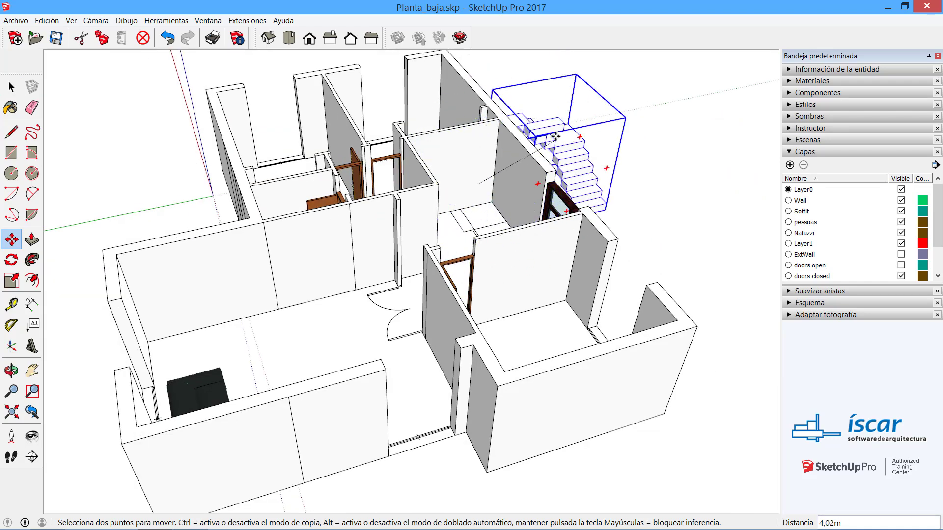
pyautogui.click(555, 155)
pyautogui.moveTo(555, 155); pyautogui.dragTo(344, 226, button='middle')
pyautogui.press('space')
# Step: Select the interior doors, the staircase and the sofa one by one to check that each is a separate object
pyautogui.moveTo(566, 187); pyautogui.dragTo(321, 285, button='middle')
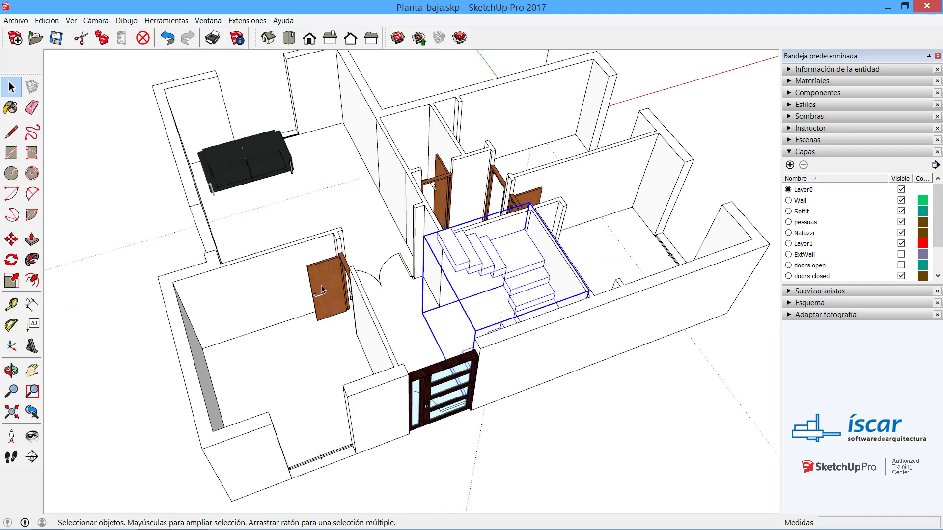
pyautogui.click(321, 283)
pyautogui.click(442, 187)
pyautogui.click(497, 180)
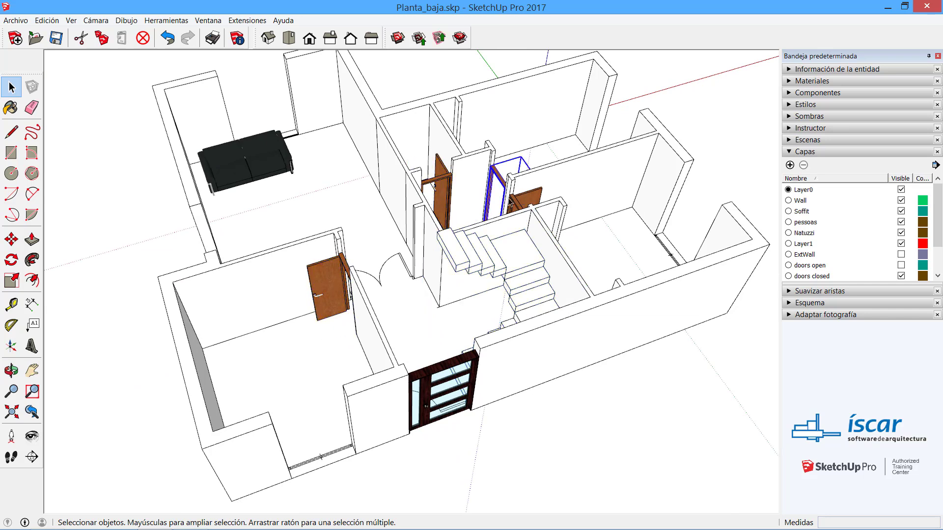
pyautogui.click(519, 207)
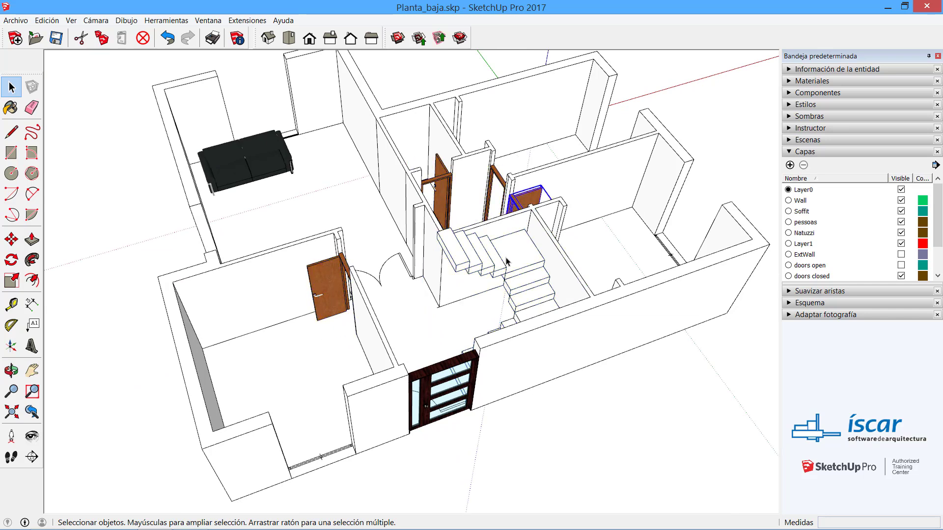
pyautogui.click(505, 267)
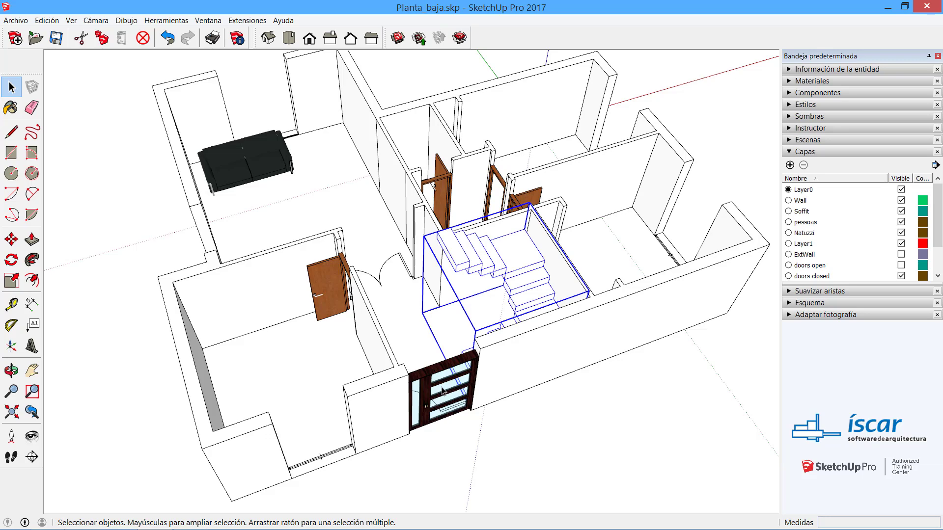
pyautogui.click(361, 279)
pyautogui.click(254, 168)
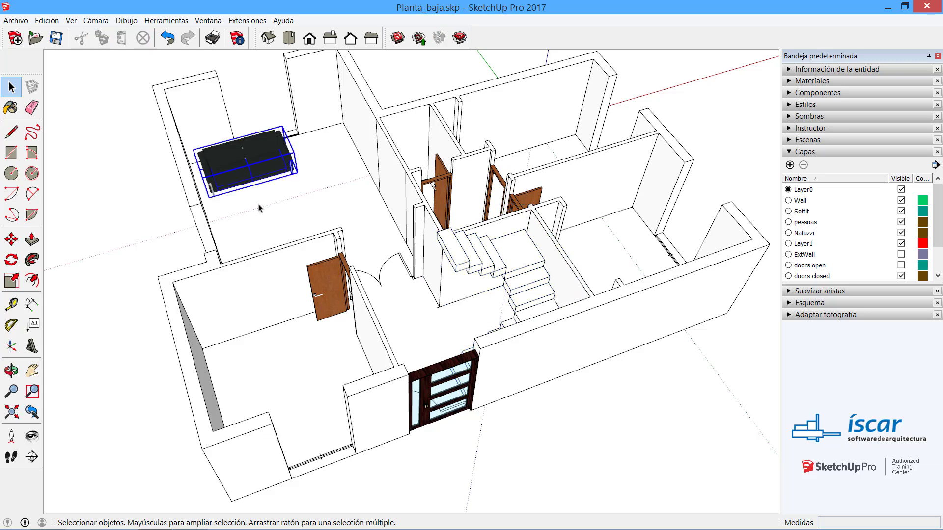
# Step: Select a wall face of the front room, the sofa and the doors in turn to compare loose and grouped geometry
pyautogui.click(260, 207)
pyautogui.scroll(5, 260, 292)
pyautogui.click(216, 265)
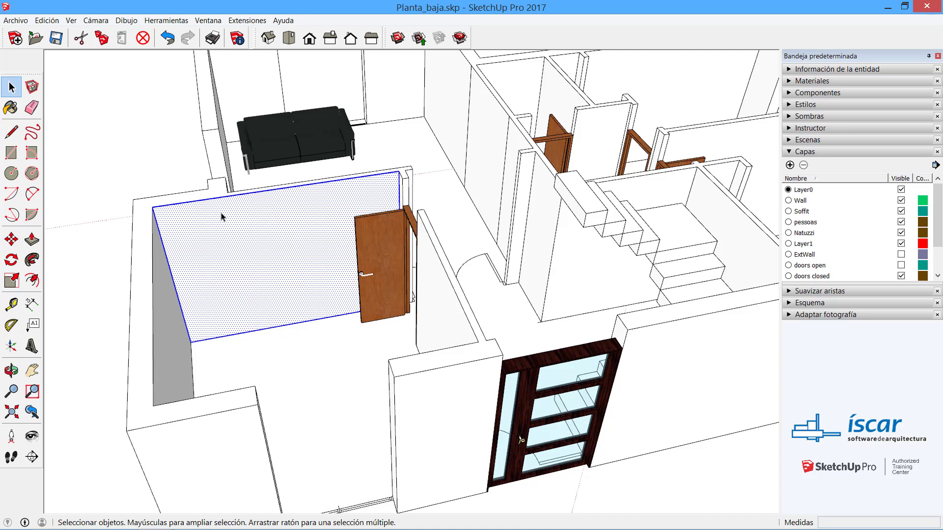
pyautogui.click(264, 154)
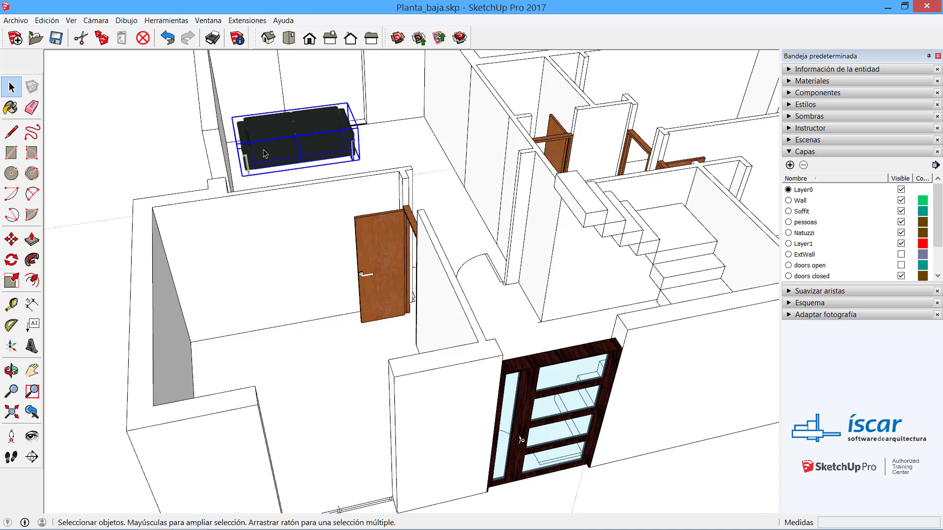
pyautogui.click(369, 270)
pyautogui.click(568, 143)
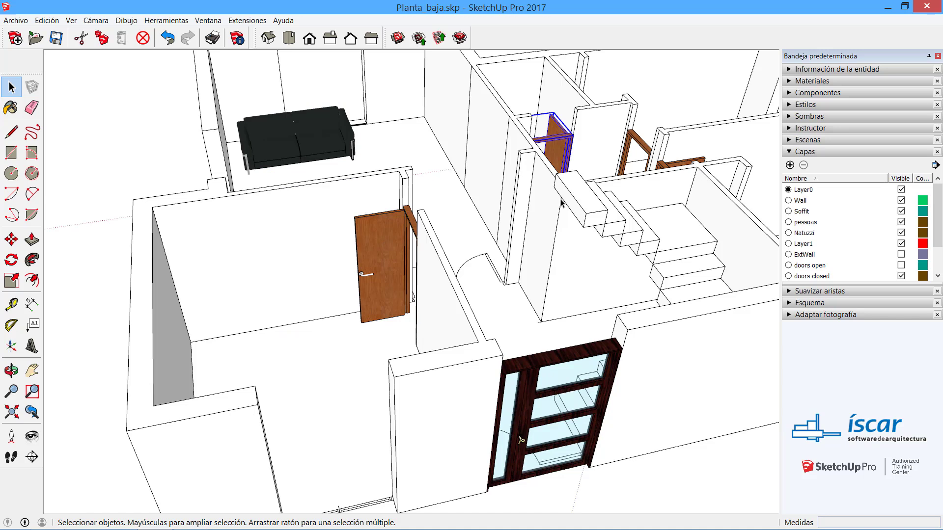
pyautogui.click(402, 269)
pyautogui.click(563, 144)
pyautogui.scroll(-5, 351, 149)
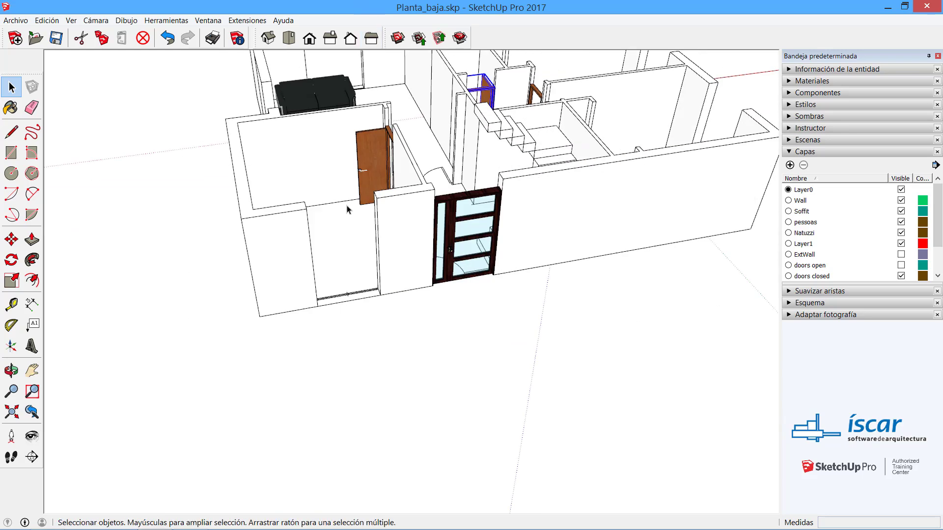
# Step: Select all connected wall geometry of the house, including the separate wall pieces, and make it a single group
pyautogui.moveTo(351, 149); pyautogui.dragTo(304, 285, button='middle')
pyautogui.click(304, 258)
pyautogui.tripleClick(558, 255)
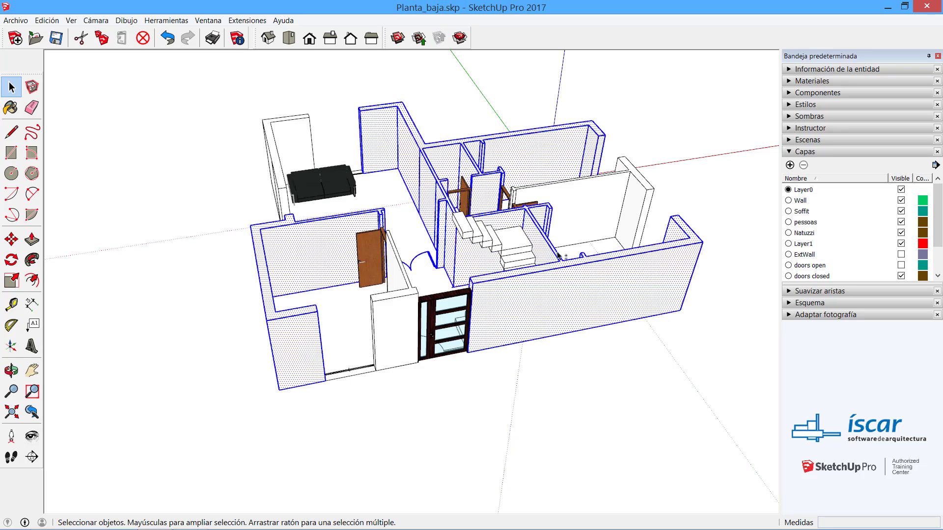
pyautogui.keyDown('shift'); pyautogui.tripleClick(648, 206); pyautogui.keyUp('shift')
pyautogui.keyDown('shift'); pyautogui.tripleClick(389, 332); pyautogui.keyUp('shift')
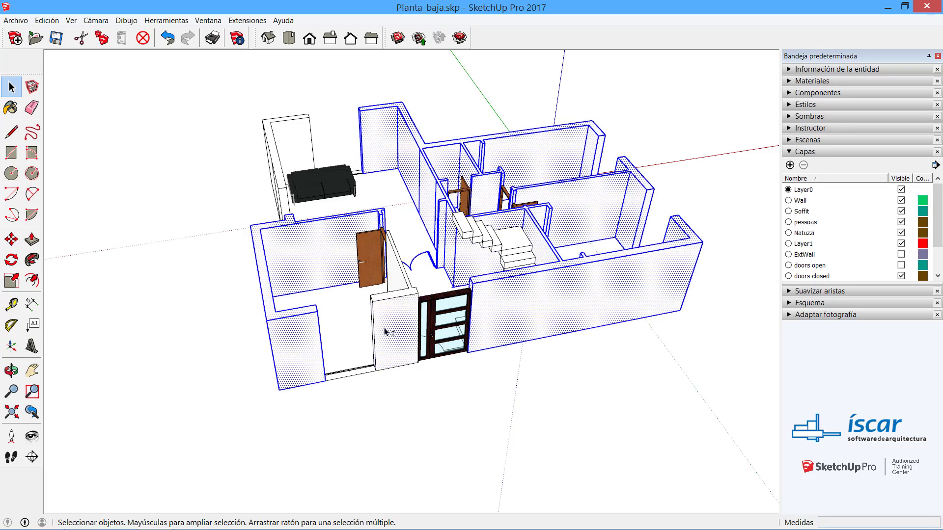
pyautogui.keyDown('shift'); pyautogui.tripleClick(273, 147); pyautogui.keyUp('shift')
pyautogui.rightClick(271, 144)
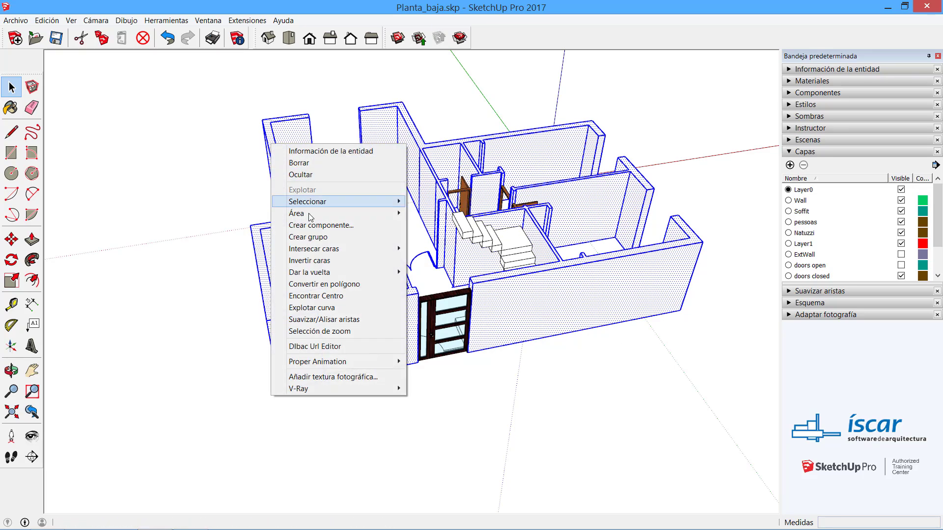
pyautogui.click(314, 238)
pyautogui.press('m')
pyautogui.click(565, 324)
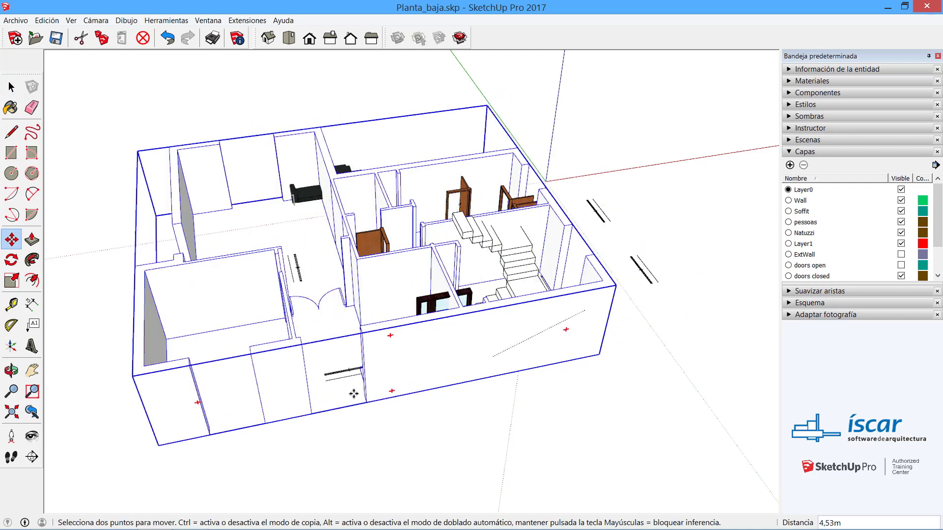
pyautogui.press('Escape')
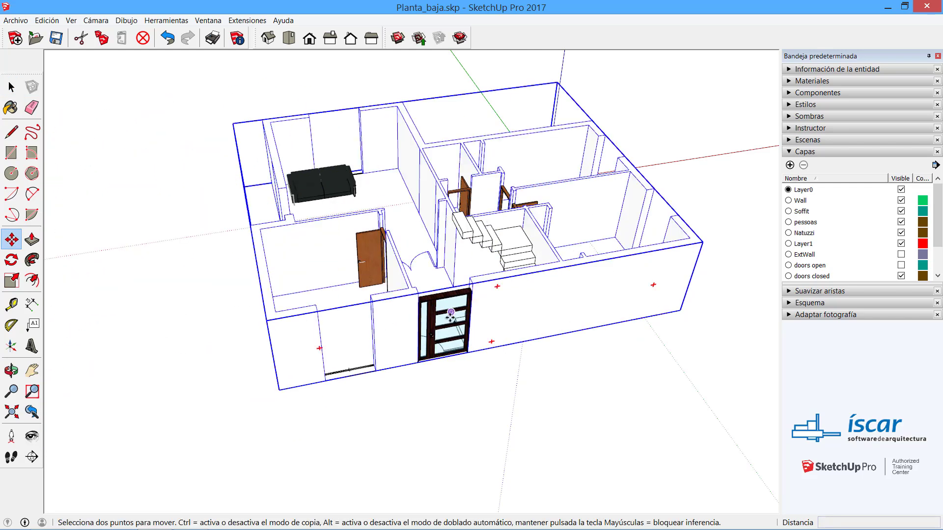
pyautogui.press('space')
pyautogui.click(519, 389)
pyautogui.moveTo(520, 389); pyautogui.dragTo(376, 309, button='middle')
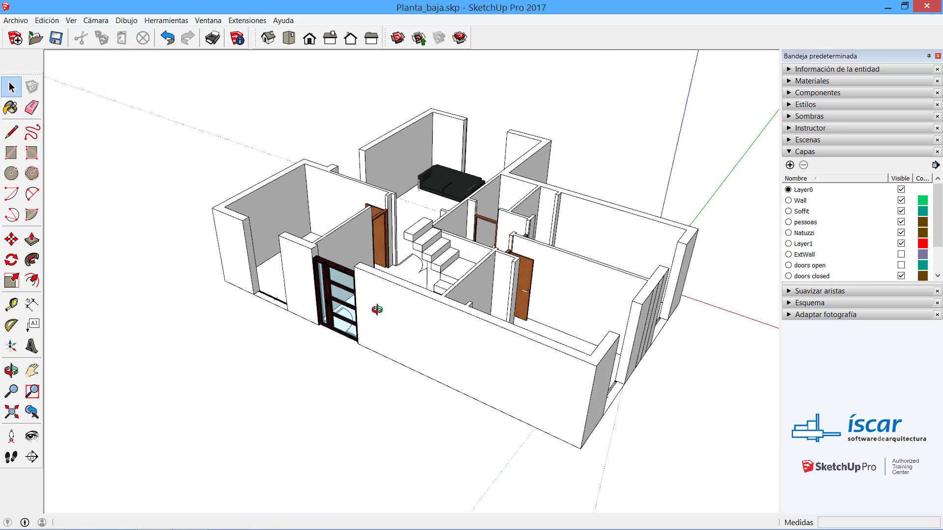
pyautogui.moveTo(221, 231); pyautogui.dragTo(543, 300, button='middle')
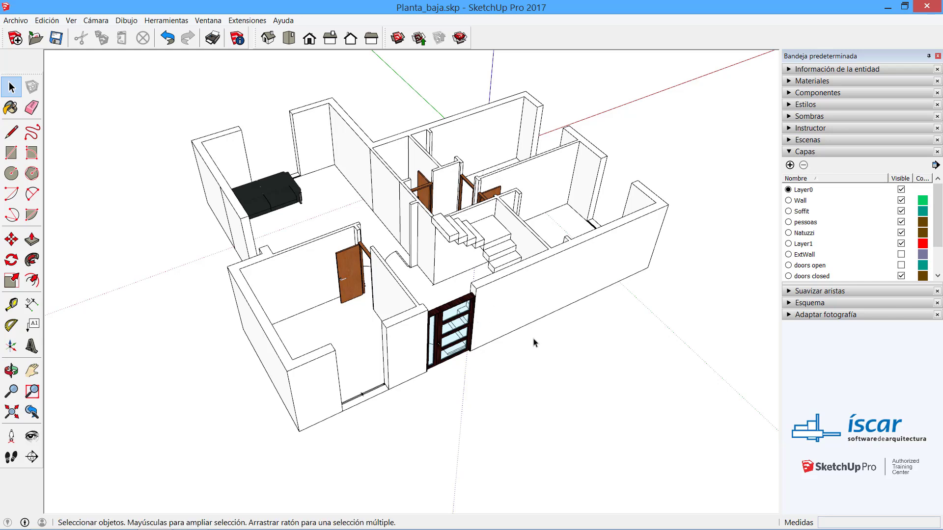
# Step: Undo the grouping of the house walls
pyautogui.click(429, 235)
pyautogui.click(556, 358)
pyautogui.hotkey('ctrl', 'z')
pyautogui.click(429, 241)
# Step: Copy the hallway door nearest the staircase onto the base of the hall-side wall next to the stairs
pyautogui.moveTo(378, 217); pyautogui.dragTo(620, 268, button='middle')
pyautogui.scroll(5, 423, 231)
pyautogui.moveTo(426, 234); pyautogui.dragTo(524, 305, button='middle')
pyautogui.click(534, 343)
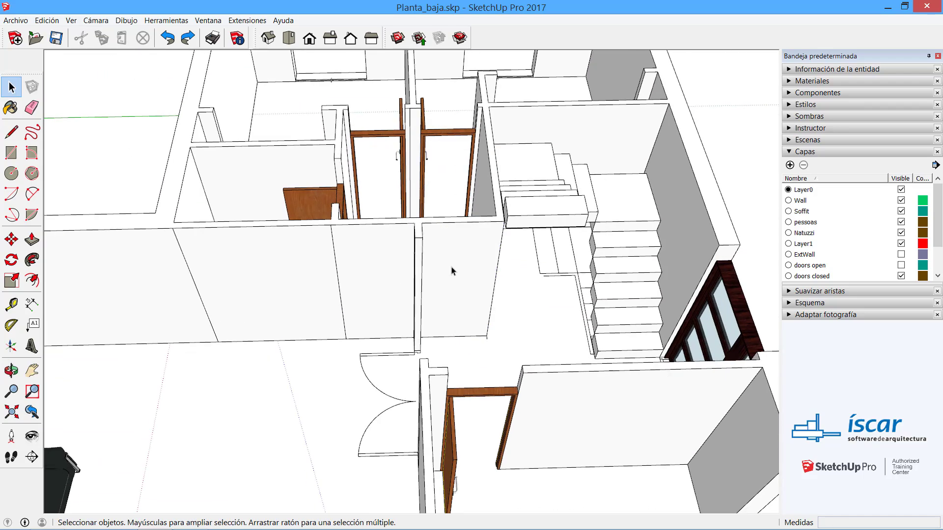
pyautogui.moveTo(452, 267); pyautogui.dragTo(446, 301, button='middle')
pyautogui.scroll(3, 476, 255)
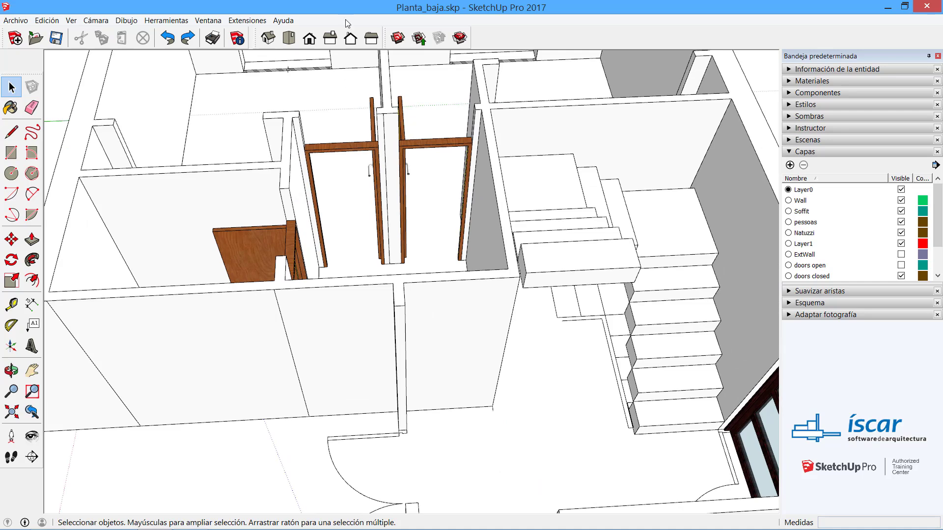
pyautogui.click(445, 140)
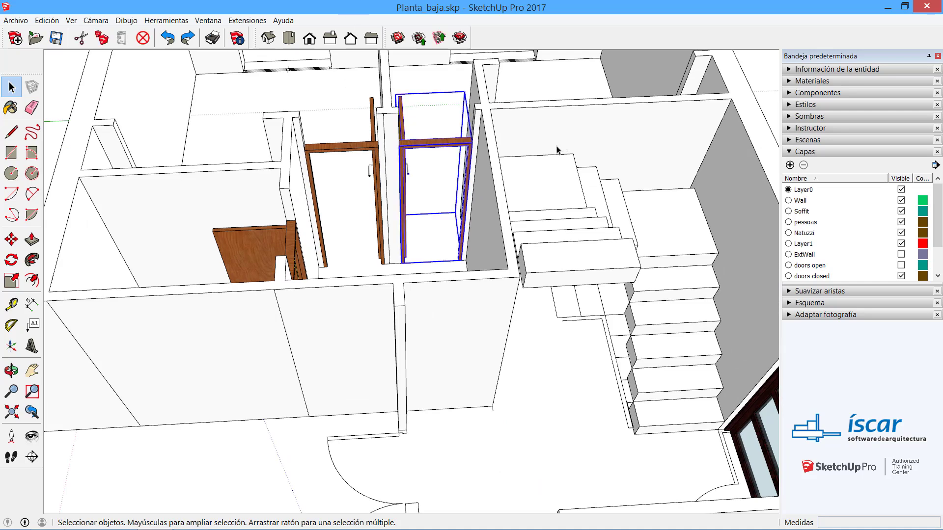
pyautogui.press('m')
pyautogui.scroll(5, 454, 257)
pyautogui.moveTo(454, 257); pyautogui.dragTo(446, 246, button='middle')
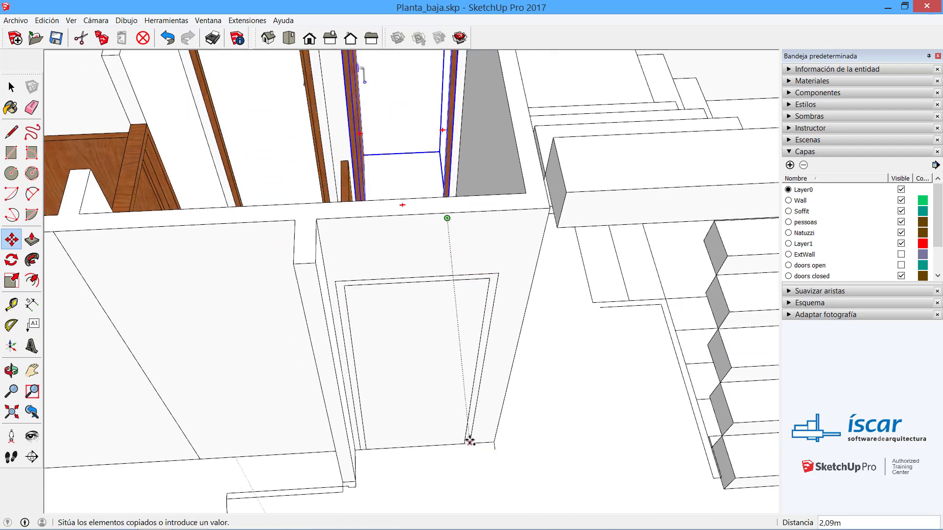
pyautogui.click(469, 442)
pyautogui.moveTo(489, 442); pyautogui.dragTo(79, 220, button='middle')
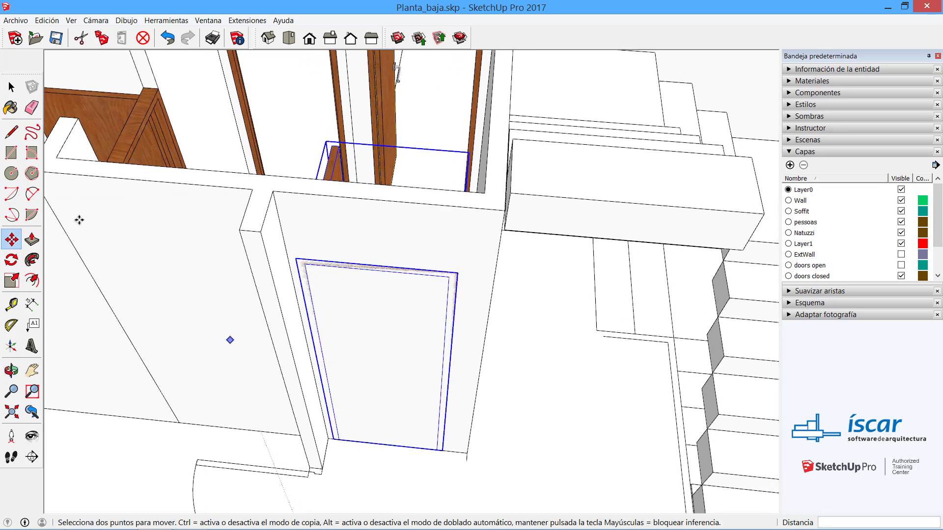
# Step: Draw a 2.13 by about 0.79 m rectangle over the copied door's outline and push it 0.09 m through the wall
pyautogui.click(11, 152)
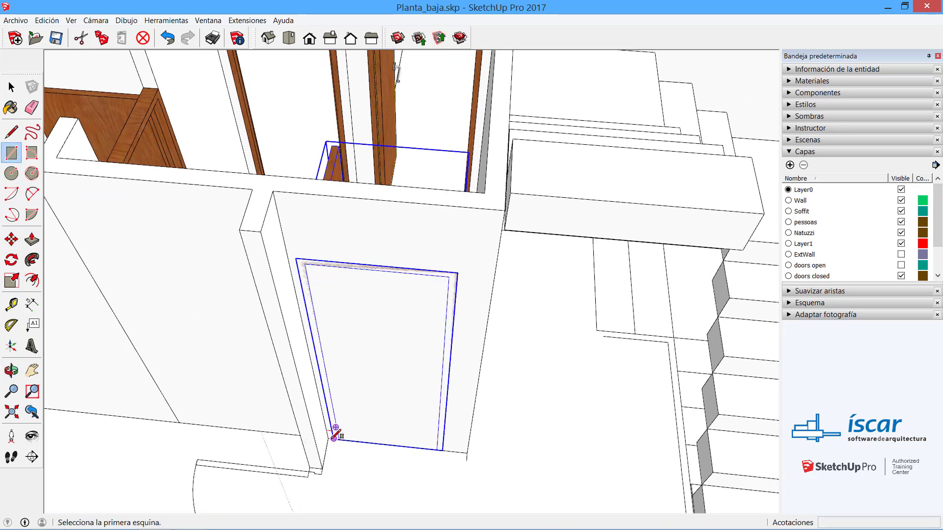
pyautogui.click(334, 438)
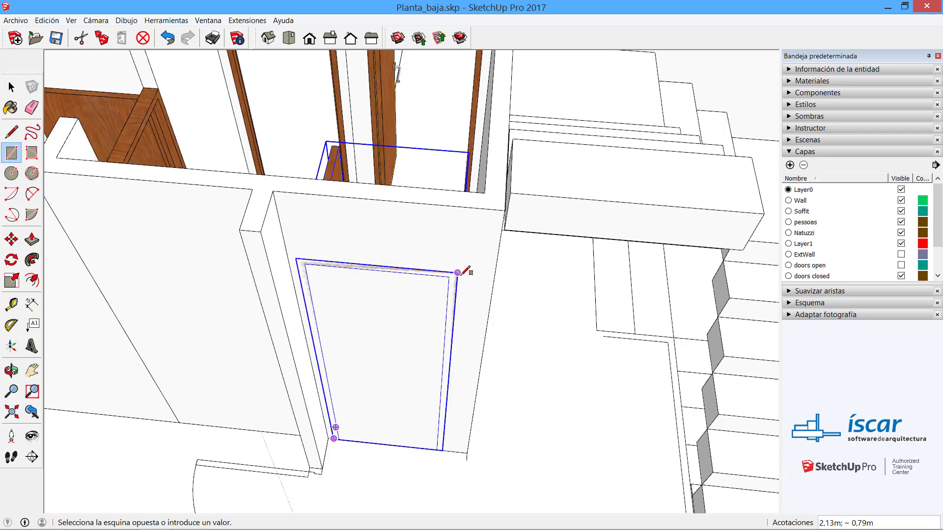
pyautogui.click(458, 272)
pyautogui.moveTo(464, 271); pyautogui.dragTo(344, 344, button='middle')
pyautogui.press('p')
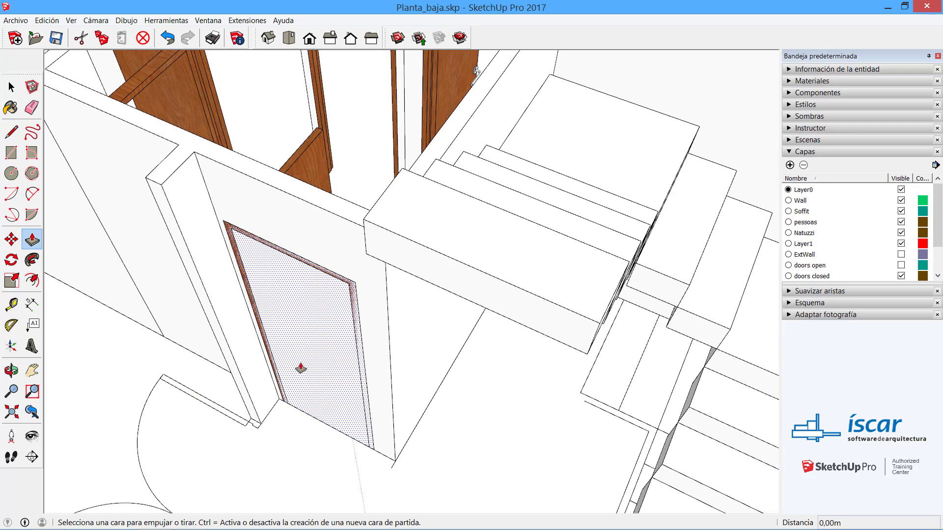
pyautogui.click(301, 364)
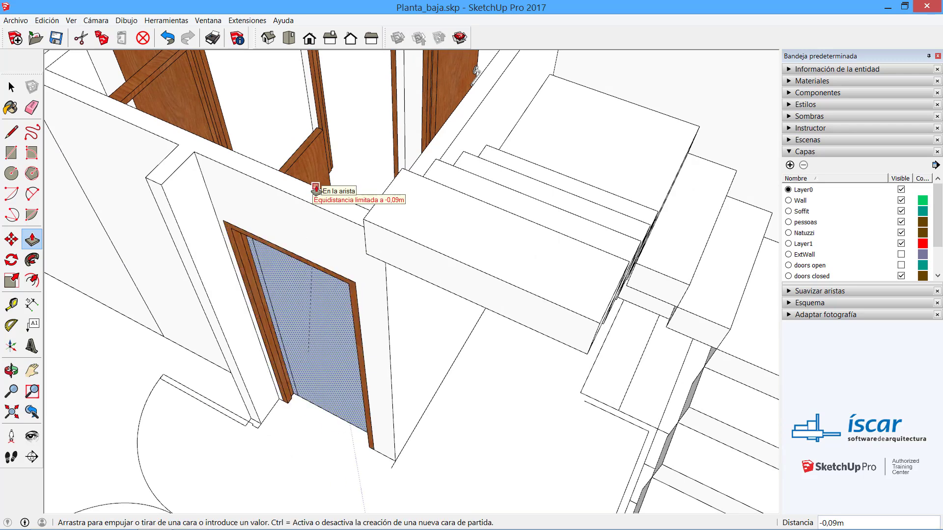
pyautogui.click(316, 190)
pyautogui.press('space')
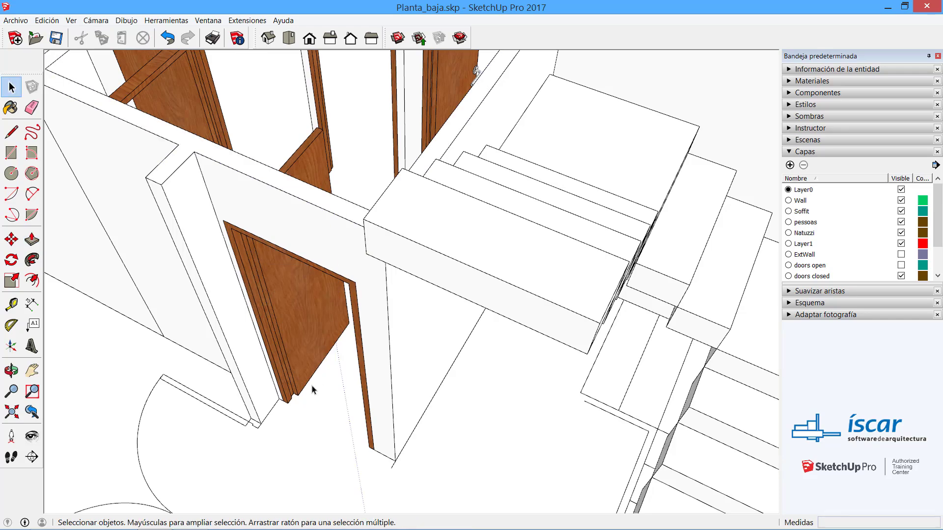
pyautogui.moveTo(312, 390); pyautogui.dragTo(423, 332, button='middle')
pyautogui.scroll(-5, 466, 290)
pyautogui.click(422, 332)
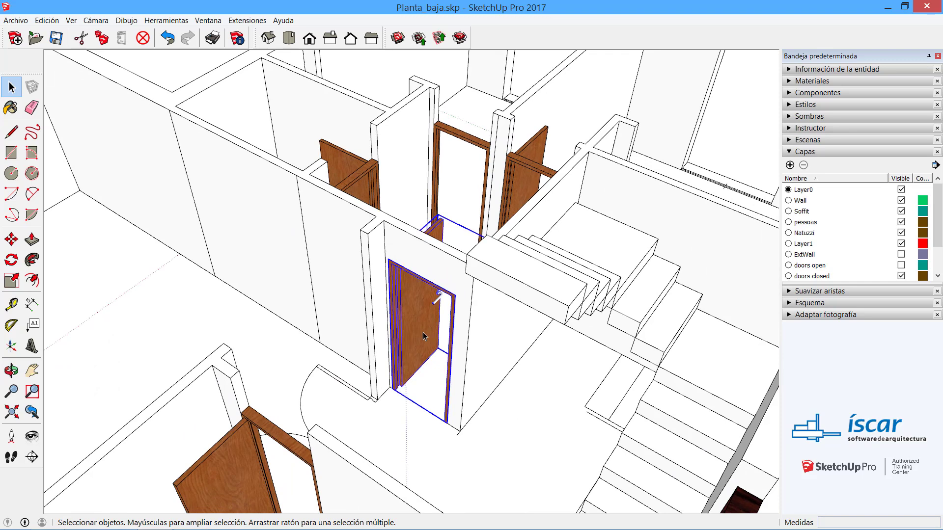
pyautogui.press('m')
pyautogui.click(420, 319)
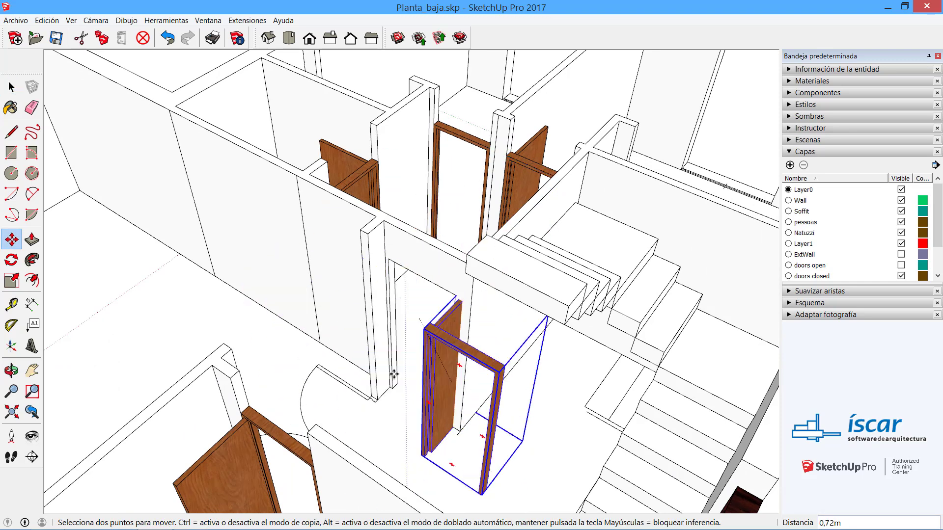
pyautogui.click(439, 295)
pyautogui.press('space')
pyautogui.click(412, 456)
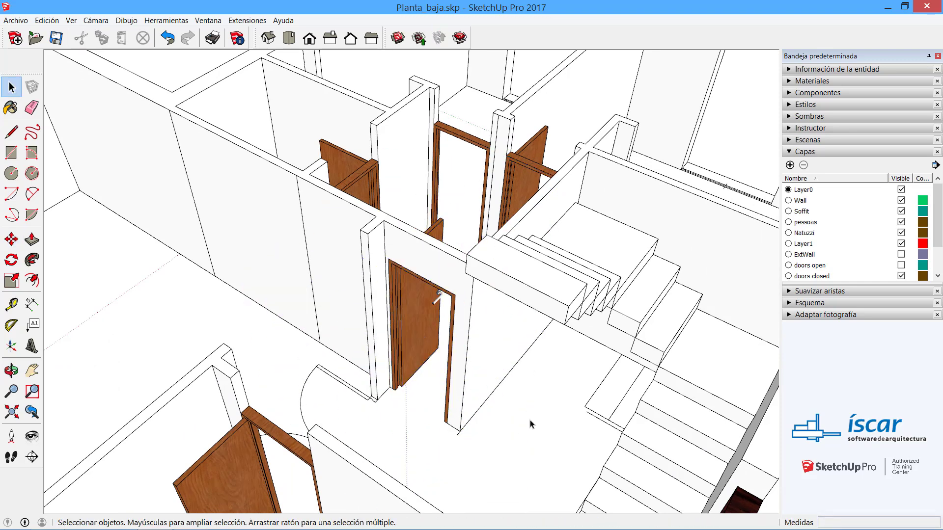
# Step: Draw a rectangle bridging the gap between the wall tops above the middle interior door of the hallway
pyautogui.moveTo(412, 457); pyautogui.dragTo(432, 294, button='middle')
pyautogui.scroll(-3, 455, 378)
pyautogui.scroll(-4, 461, 391)
pyautogui.scroll(4, 378, 448)
pyautogui.moveTo(378, 448); pyautogui.dragTo(572, 420, button='middle')
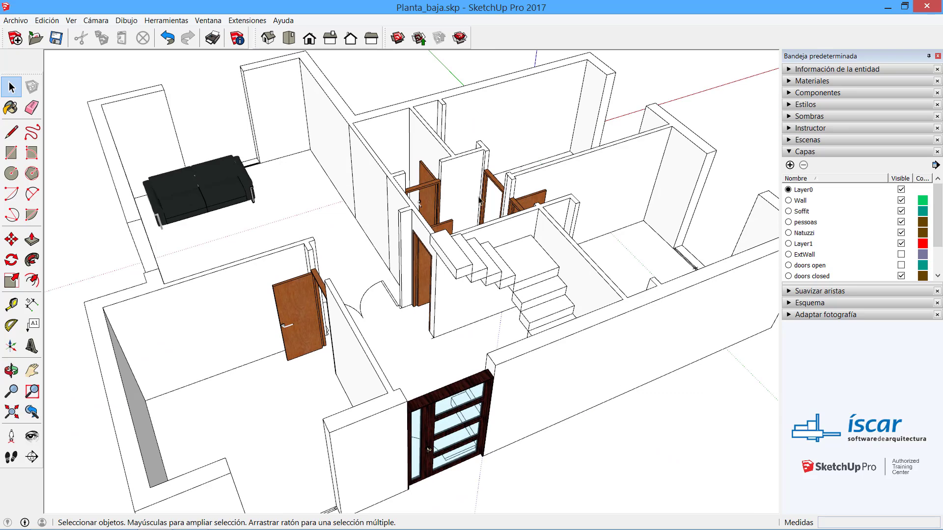
pyautogui.scroll(8, 479, 200)
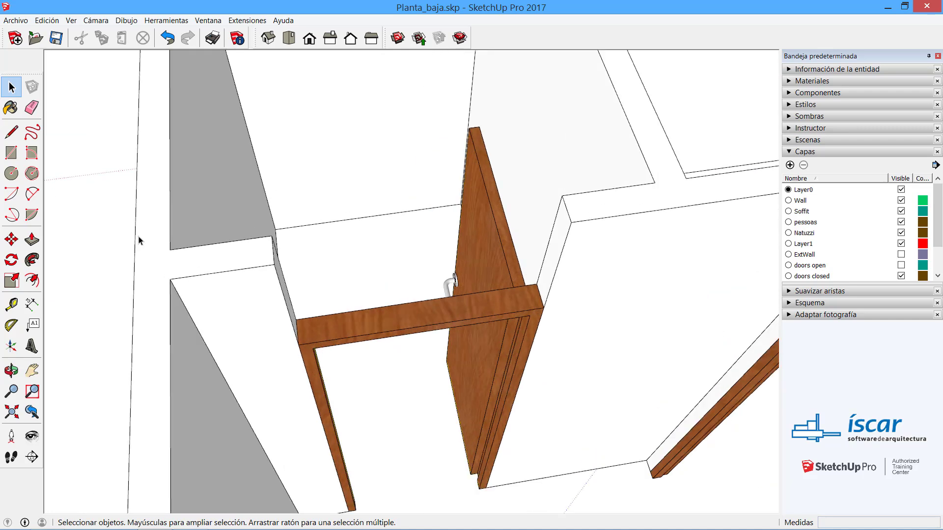
pyautogui.click(10, 152)
pyautogui.moveTo(274, 336); pyautogui.dragTo(378, 163, button='middle')
pyautogui.click(446, 157)
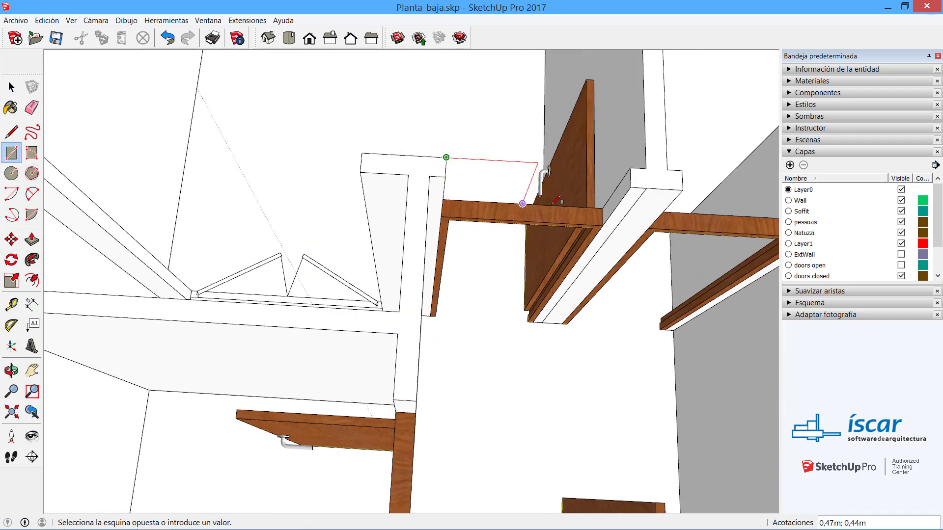
pyautogui.click(629, 187)
pyautogui.moveTo(508, 255); pyautogui.dragTo(408, 189, button='middle')
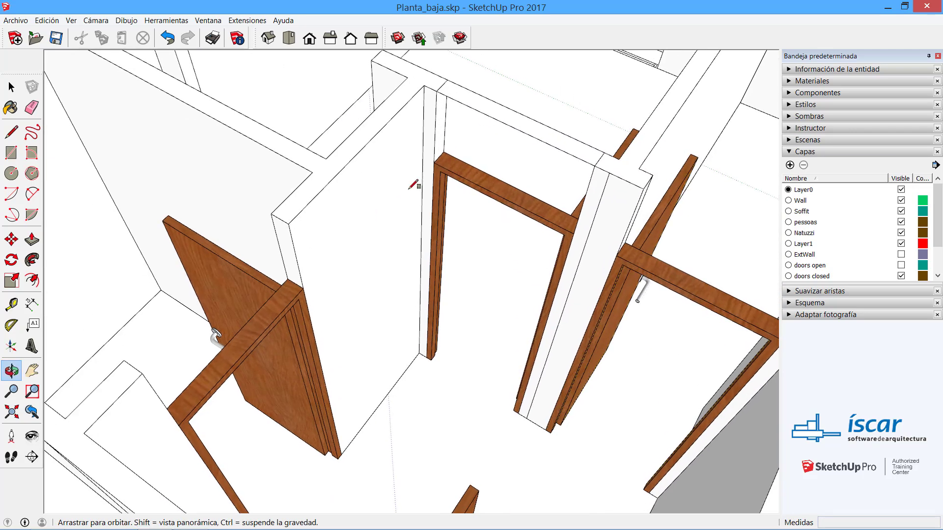
# Step: Extrude the bridging face above the middle hallway door 0.47 m down to the top of the door frame
pyautogui.press('p')
pyautogui.click(547, 149)
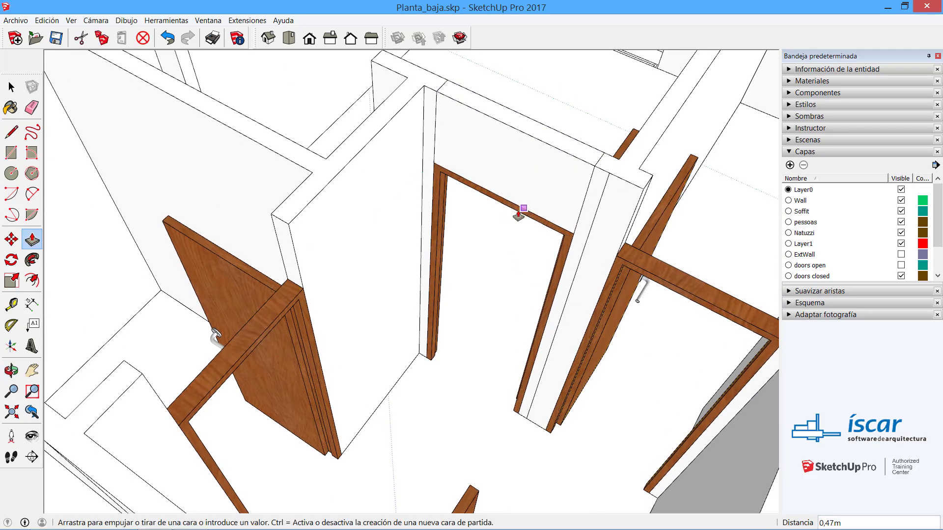
pyautogui.click(513, 205)
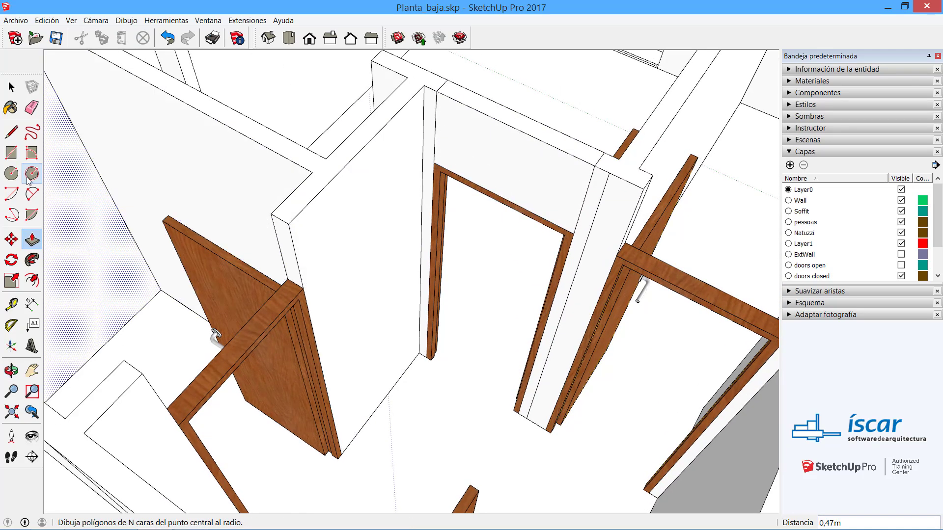
# Step: Erase the leftover seam edges where the new wall piece above the middle hallway door meets the adjoining walls
pyautogui.click(32, 107)
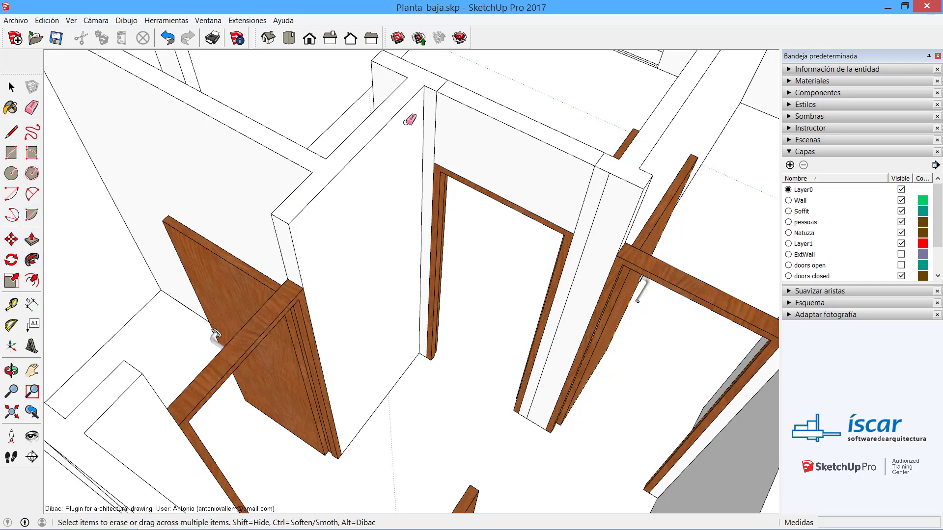
pyautogui.click(434, 122)
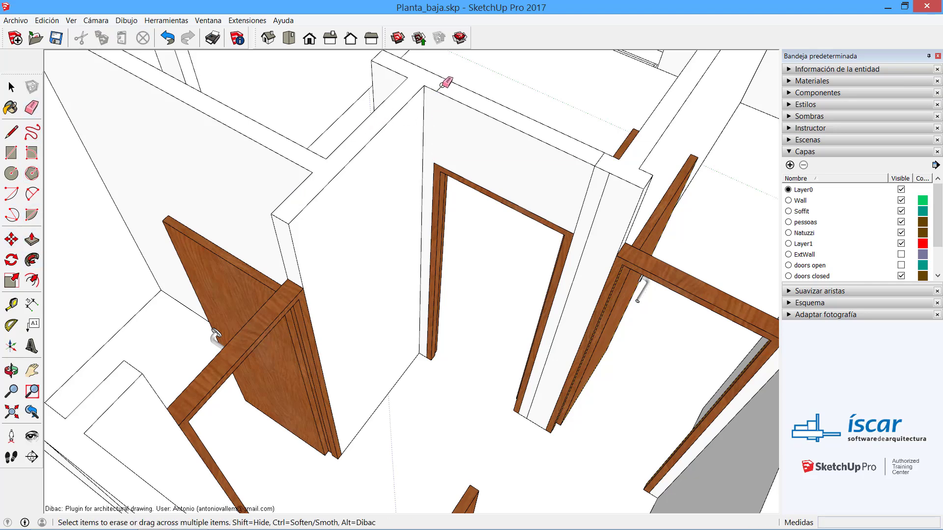
pyautogui.click(585, 185)
pyautogui.scroll(-2, 540, 240)
pyautogui.moveTo(608, 284); pyautogui.dragTo(519, 237)
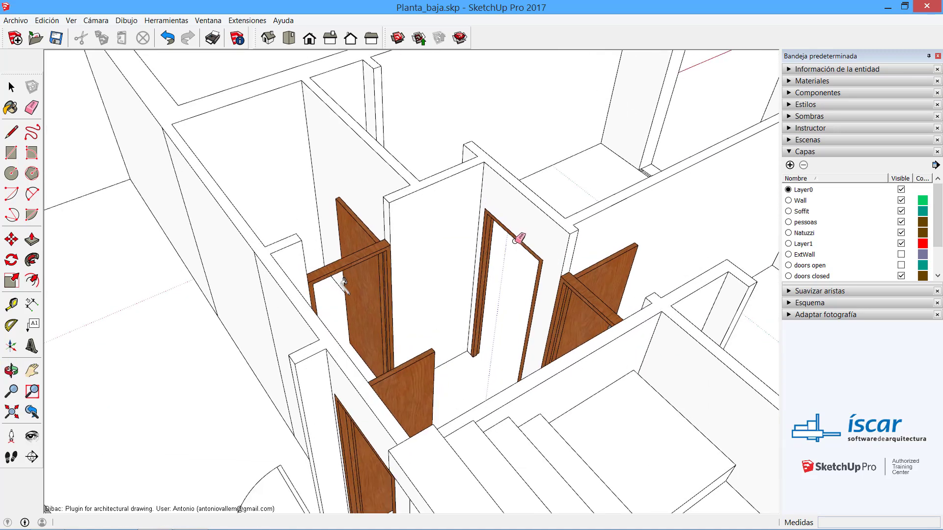
pyautogui.press('e')
pyautogui.press('space')
pyautogui.hotkey('shift', 'z')
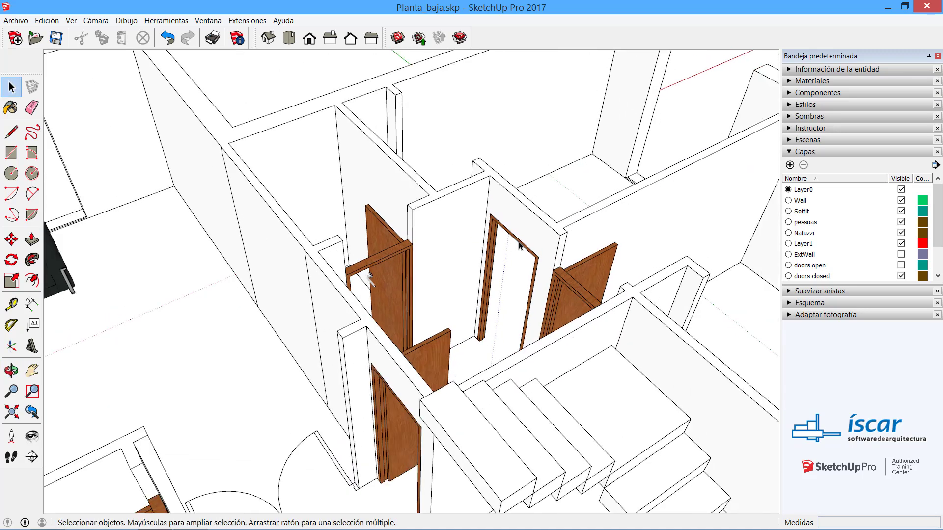